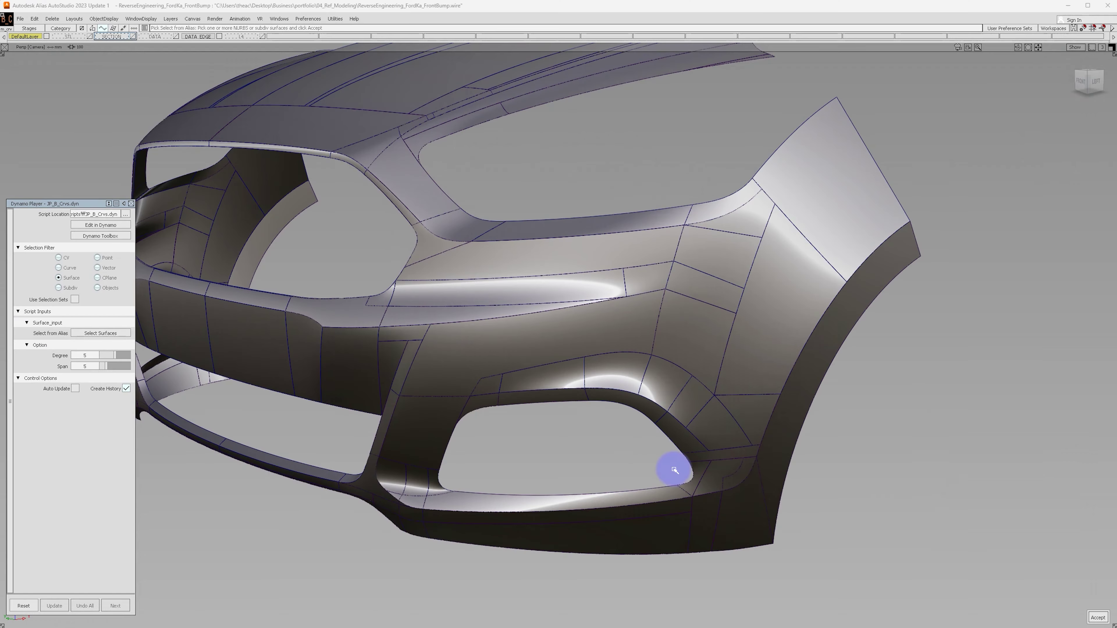
Run the boundary-curve script on the seven picked bumper surfaces and bake the resulting curves
{"action": "key", "text": "Return"}
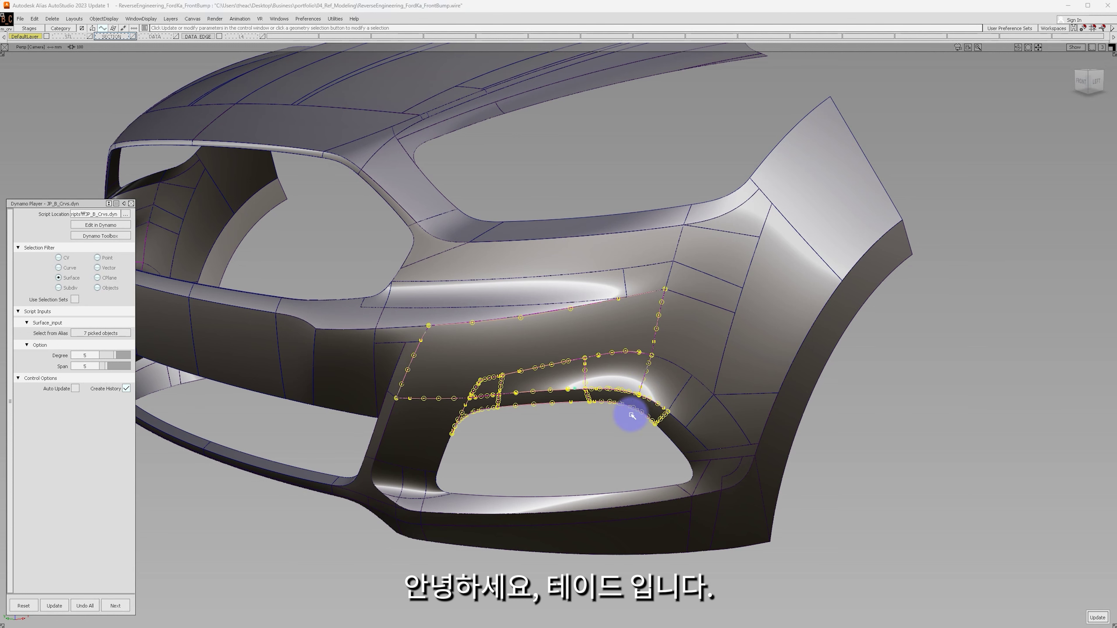
{"action": "left_click", "coordinate": [763, 320]}
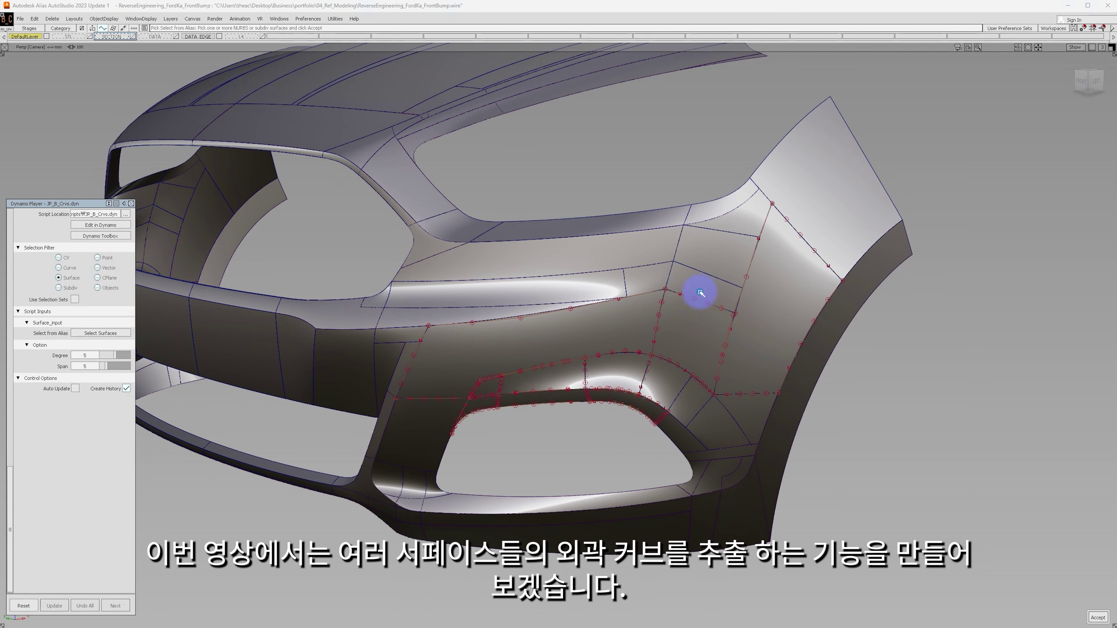
{"action": "left_click", "coordinate": [688, 260]}
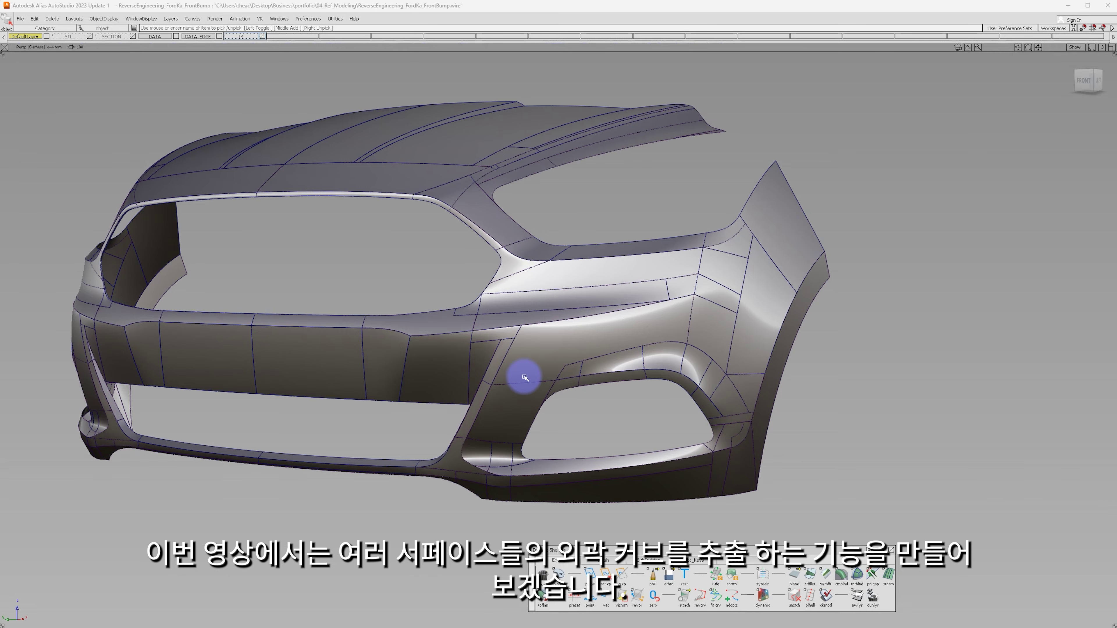
Duplicate each edge of the fender surface loop above the intake as a separate curve
{"action": "mouse_move", "coordinate": [524, 332]}
{"action": "left_mouse_down", "text": "alt+shift"}
{"action": "mouse_move", "coordinate": [501, 383]}
{"action": "mouse_move", "coordinate": [512, 333]}
{"action": "left_mouse_up", "text": "alt+shift"}
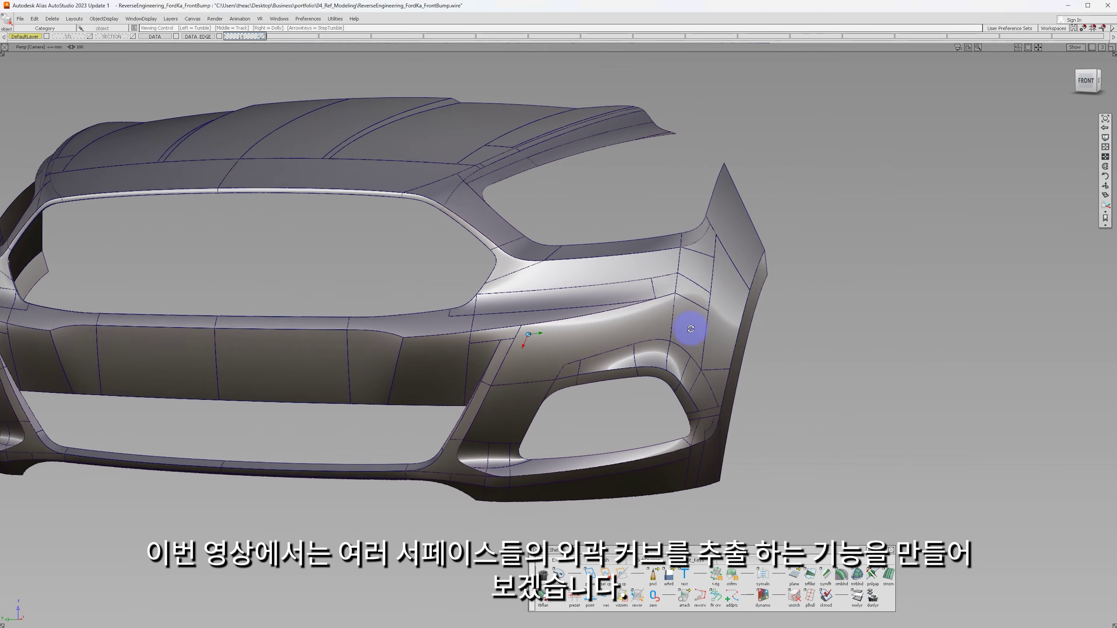
{"action": "scroll", "coordinate": [554, 342], "scroll_direction": "up", "scroll_amount": 2}
{"action": "scroll", "coordinate": [554, 341], "scroll_direction": "up", "scroll_amount": 2}
{"action": "scroll", "coordinate": [533, 350], "scroll_direction": "up", "scroll_amount": 3}
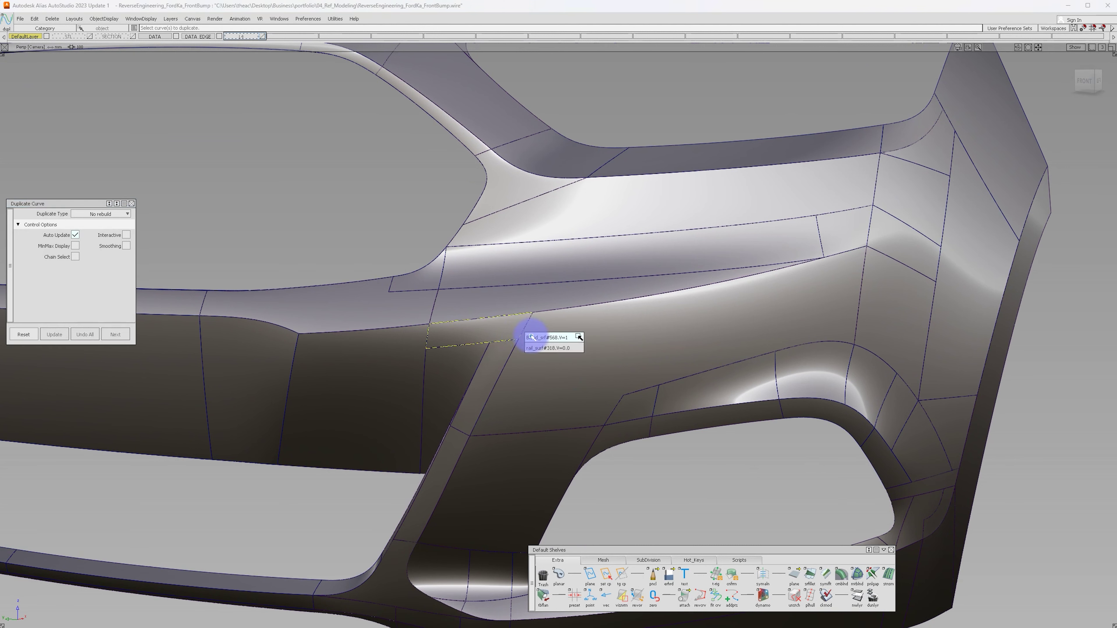
{"action": "left_click", "coordinate": [537, 344]}
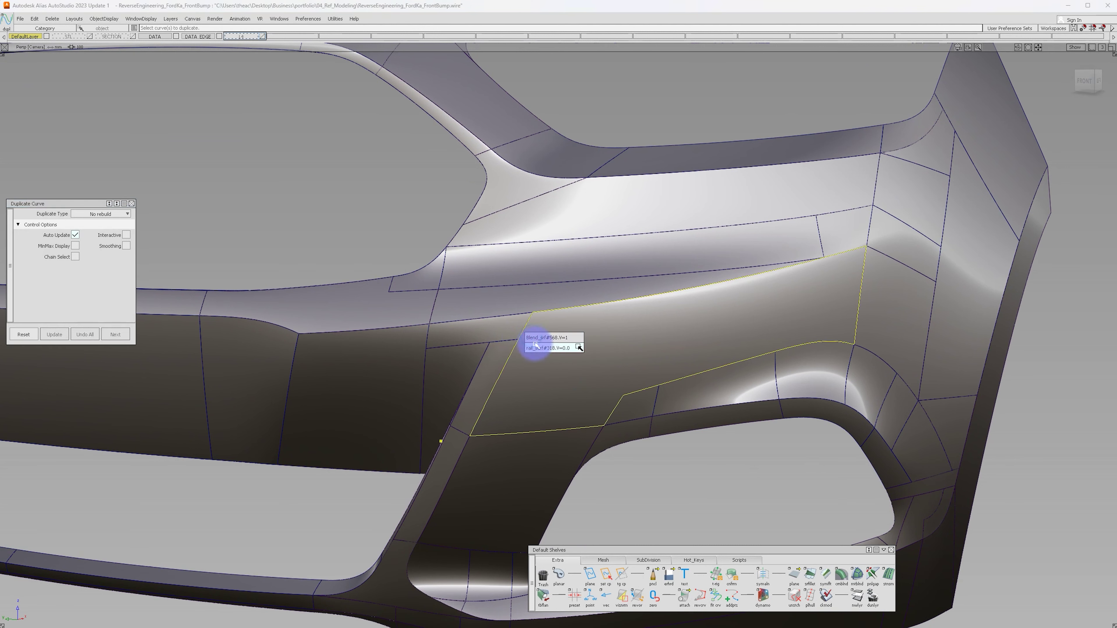
{"action": "left_click", "coordinate": [539, 436]}
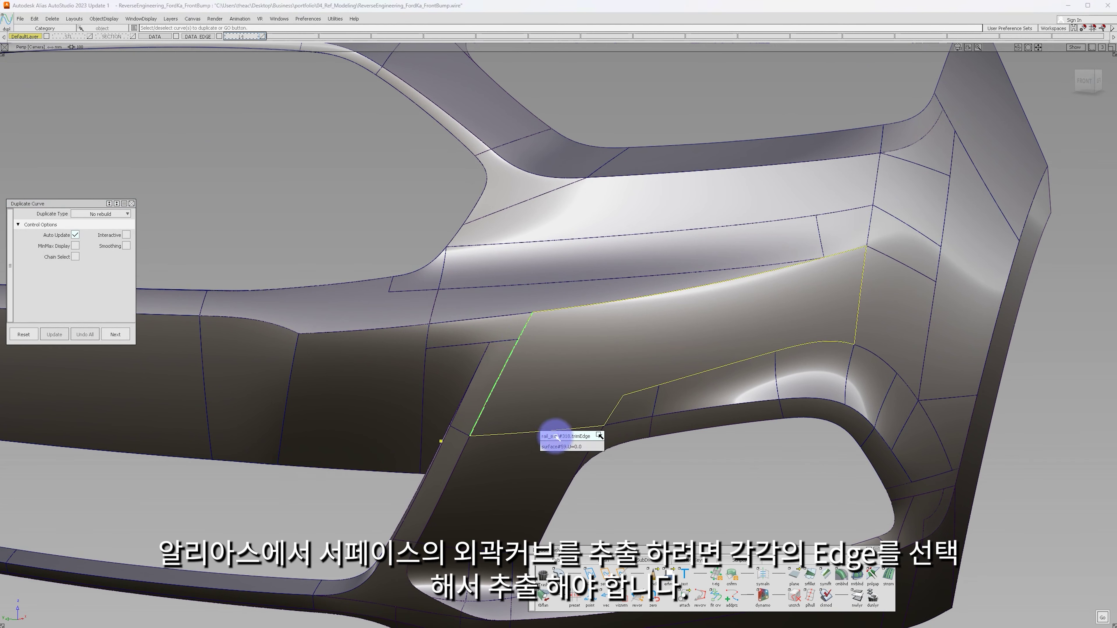
{"action": "left_click", "coordinate": [618, 411]}
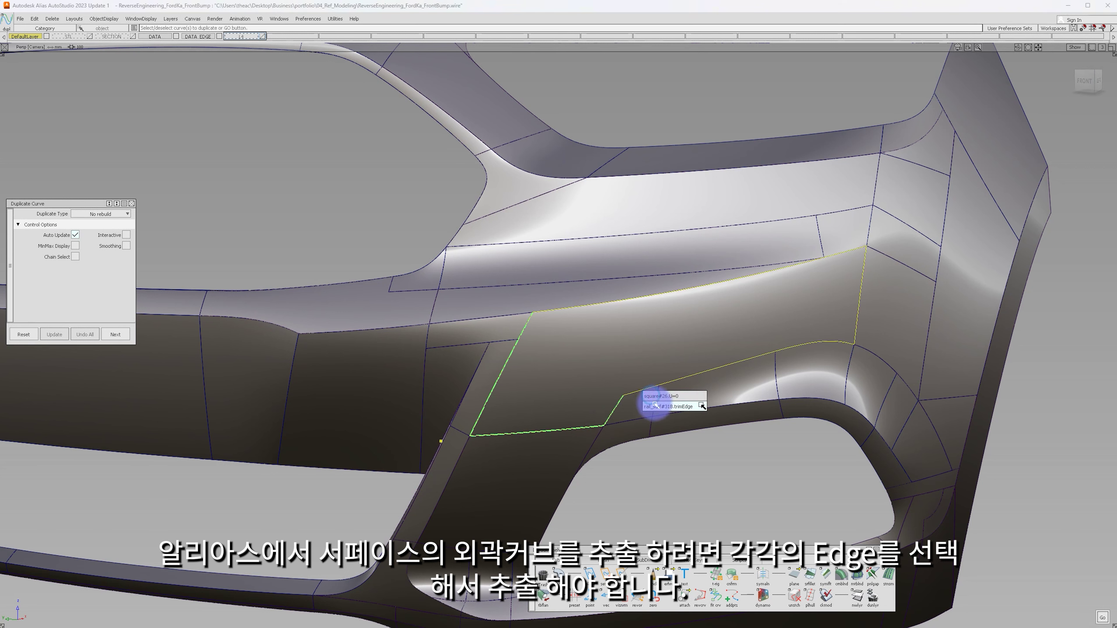
{"action": "left_click", "coordinate": [655, 404]}
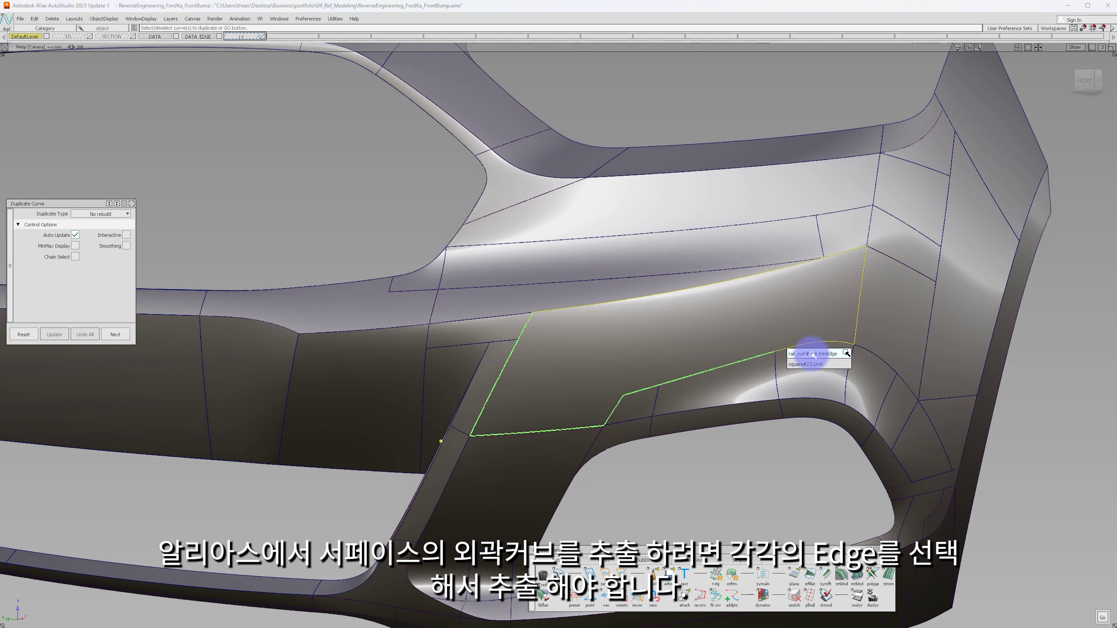
{"action": "left_click", "coordinate": [845, 337]}
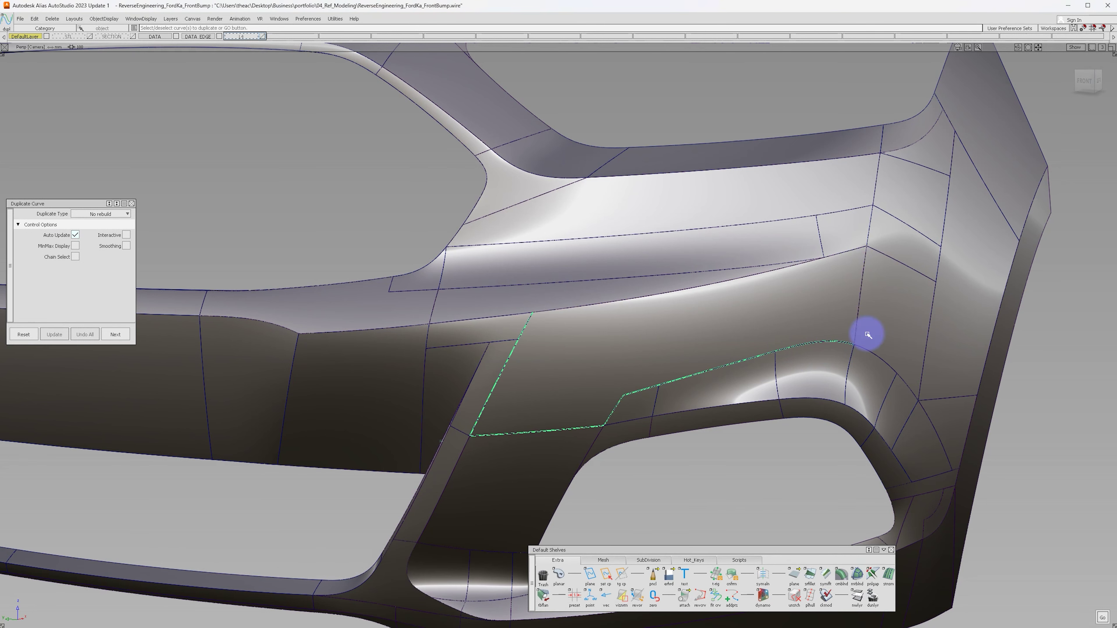
{"action": "left_click", "coordinate": [849, 252]}
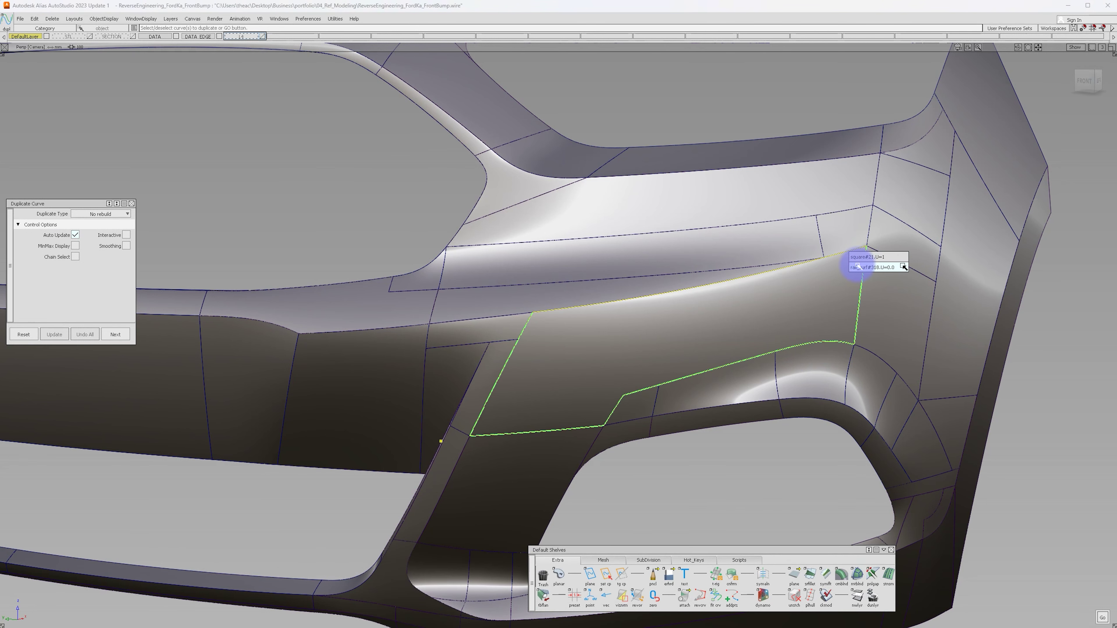
{"action": "left_click", "coordinate": [858, 260]}
Box-pick all the newly duplicated edge curves together
{"action": "mouse_move", "coordinate": [855, 262]}
{"action": "left_mouse_down", "text": "alt+shift"}
{"action": "mouse_move", "coordinate": [782, 307]}
{"action": "mouse_move", "coordinate": [760, 282]}
{"action": "left_mouse_up", "text": "alt+shift"}
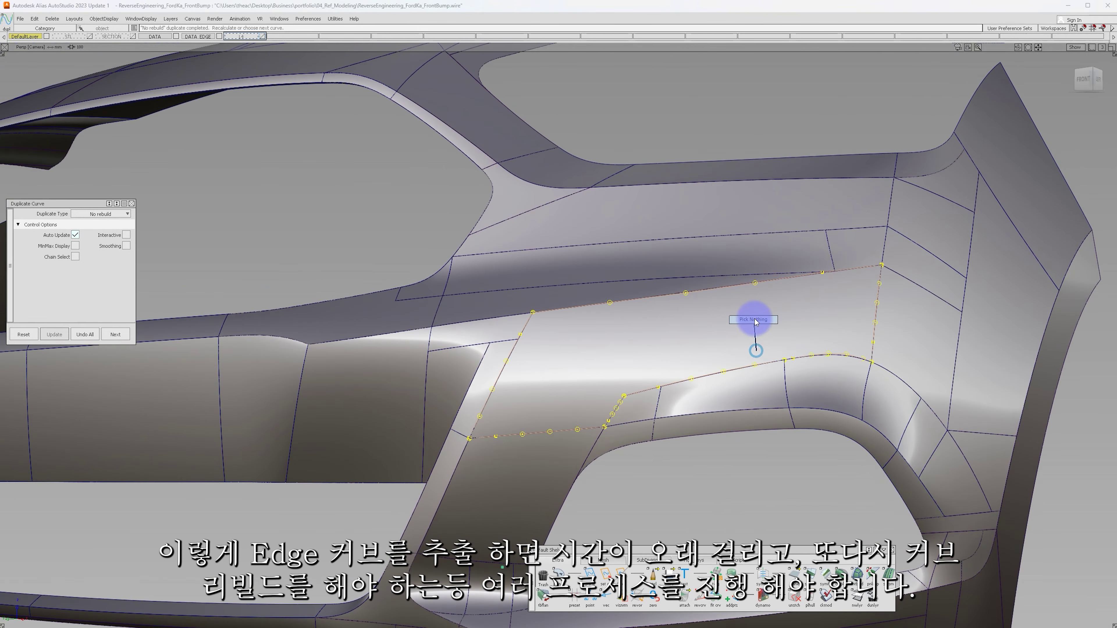
{"action": "key", "text": "F2"}
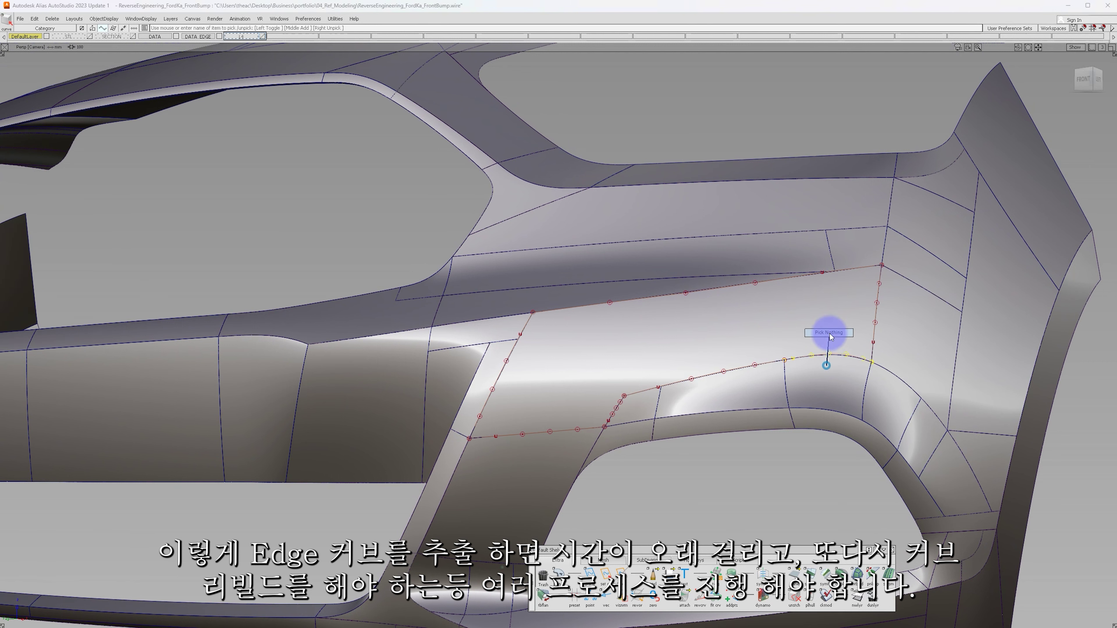
{"action": "left_click_drag", "start_coordinate": [805, 314], "coordinate": [914, 318]}
{"action": "left_click", "coordinate": [537, 453]}
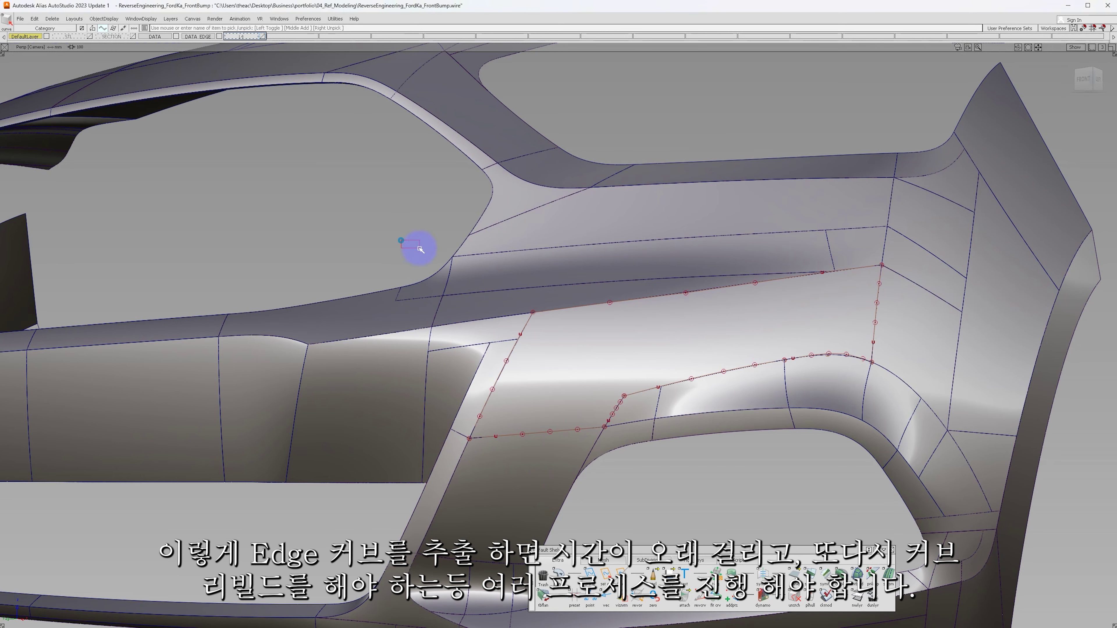
{"action": "mouse_move", "coordinate": [419, 305]}
{"action": "left_mouse_down"}
{"action": "mouse_move", "coordinate": [981, 474]}
{"action": "mouse_move", "coordinate": [842, 481]}
{"action": "left_mouse_up"}
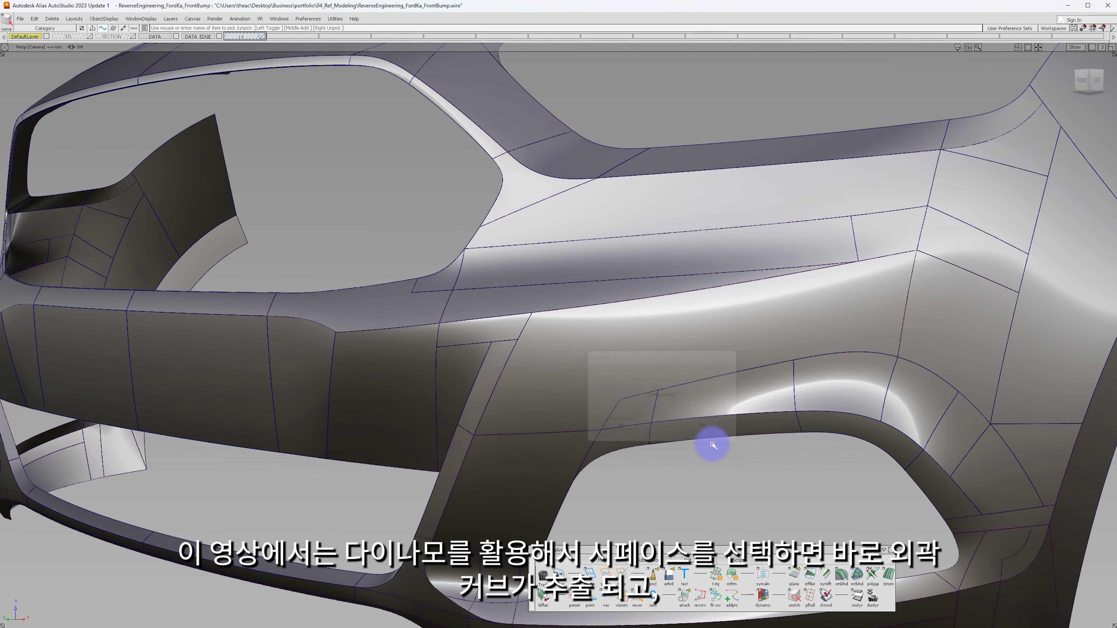
Run the Dynamo Player curve-extraction script on fender surface rail_surf#318
{"action": "key", "text": "shift+alt"}
{"action": "scroll", "coordinate": [683, 398], "scroll_direction": "down", "scroll_amount": 2}
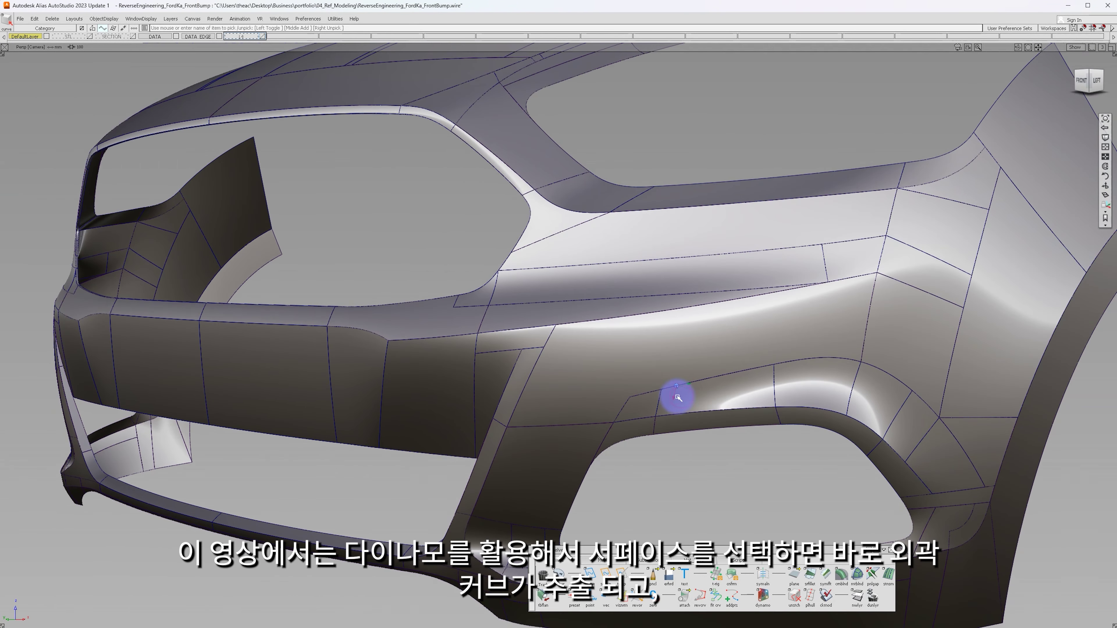
{"action": "left_click", "coordinate": [751, 560]}
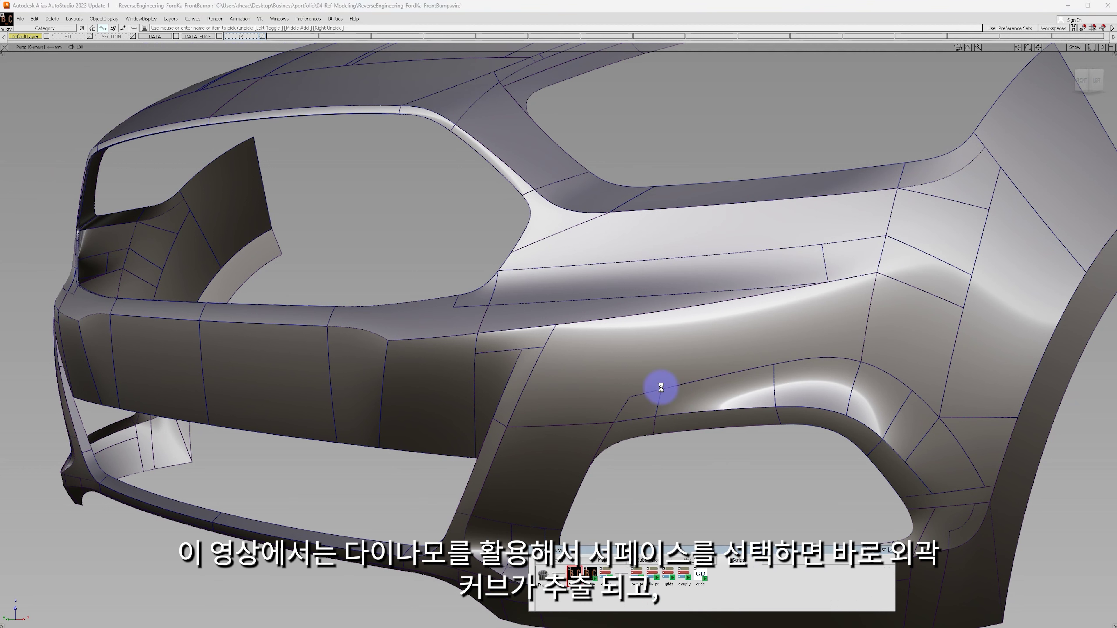
{"action": "left_click", "coordinate": [659, 361]}
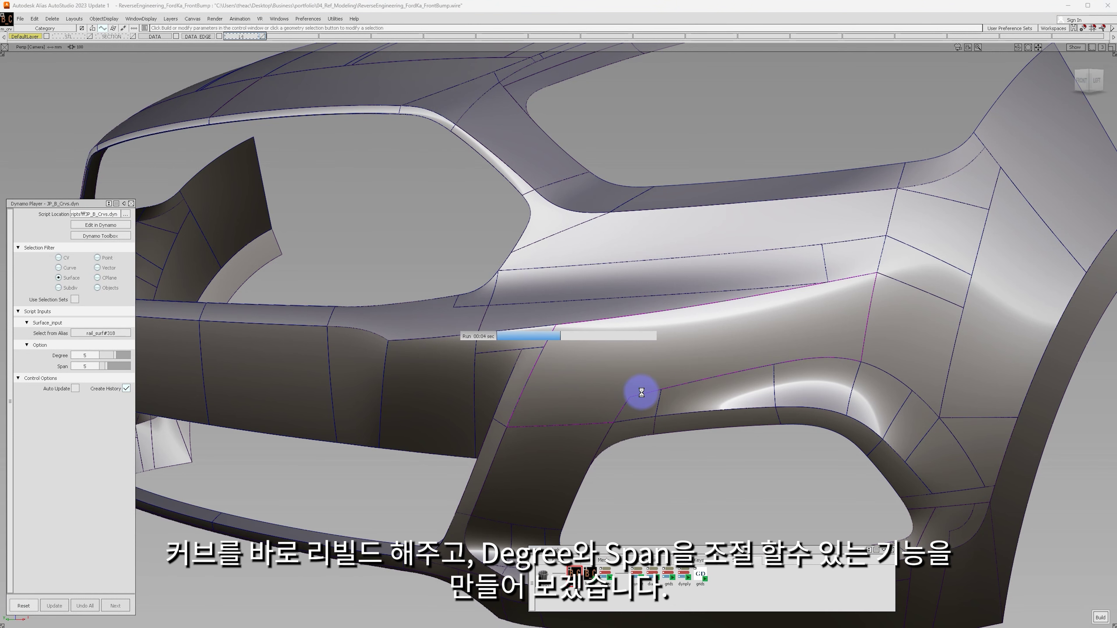
Pick the rebuilt curves, then launch Dynamo from the Extra shelf
{"action": "left_click_drag", "start_coordinate": [644, 391], "coordinate": [704, 453], "text": "alt+shift"}
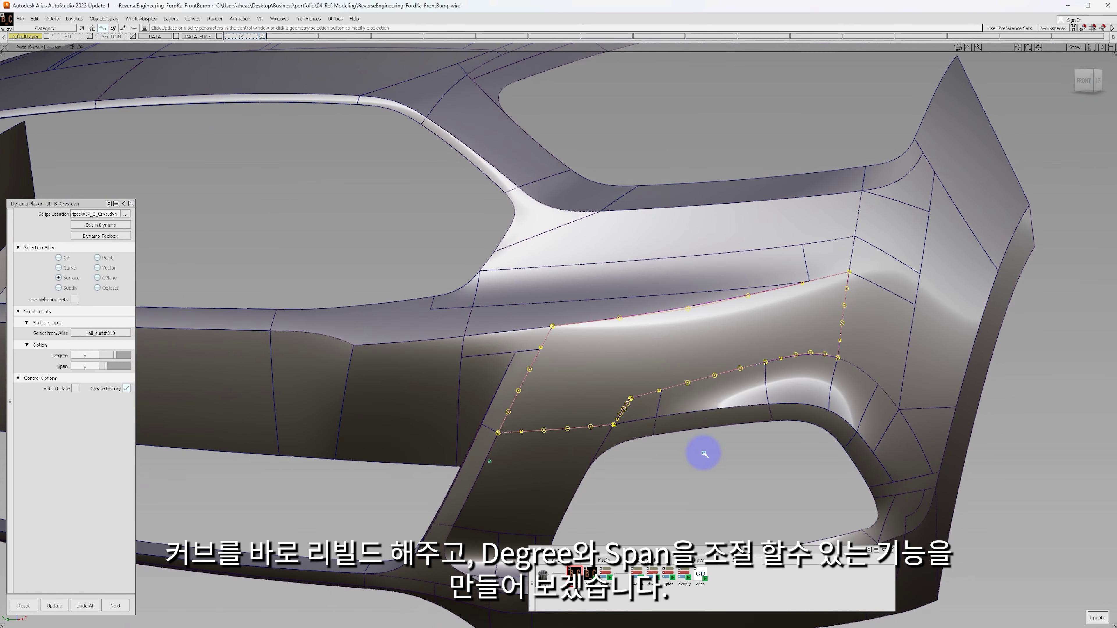
{"action": "left_click_drag", "start_coordinate": [411, 237], "coordinate": [807, 497]}
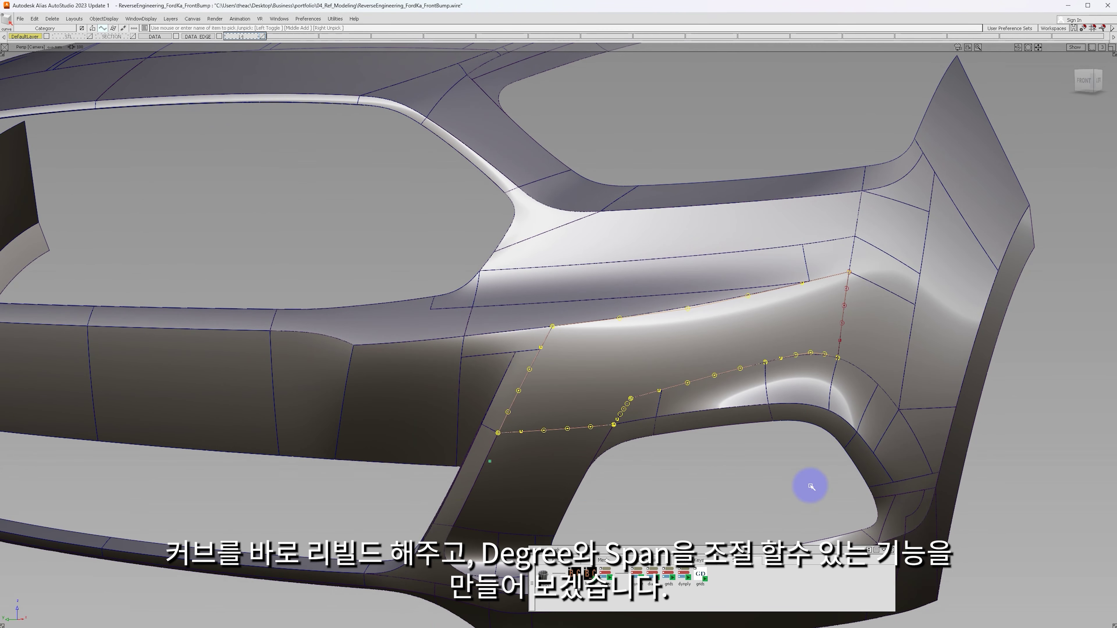
{"action": "left_click", "coordinate": [638, 414]}
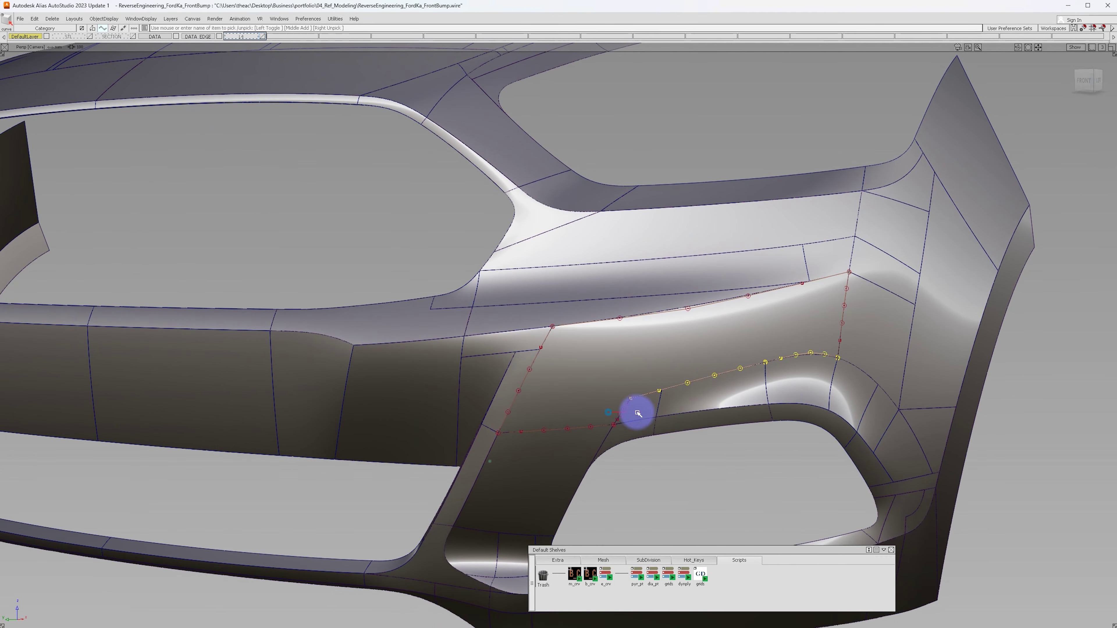
{"action": "left_click_drag", "start_coordinate": [471, 232], "coordinate": [767, 435]}
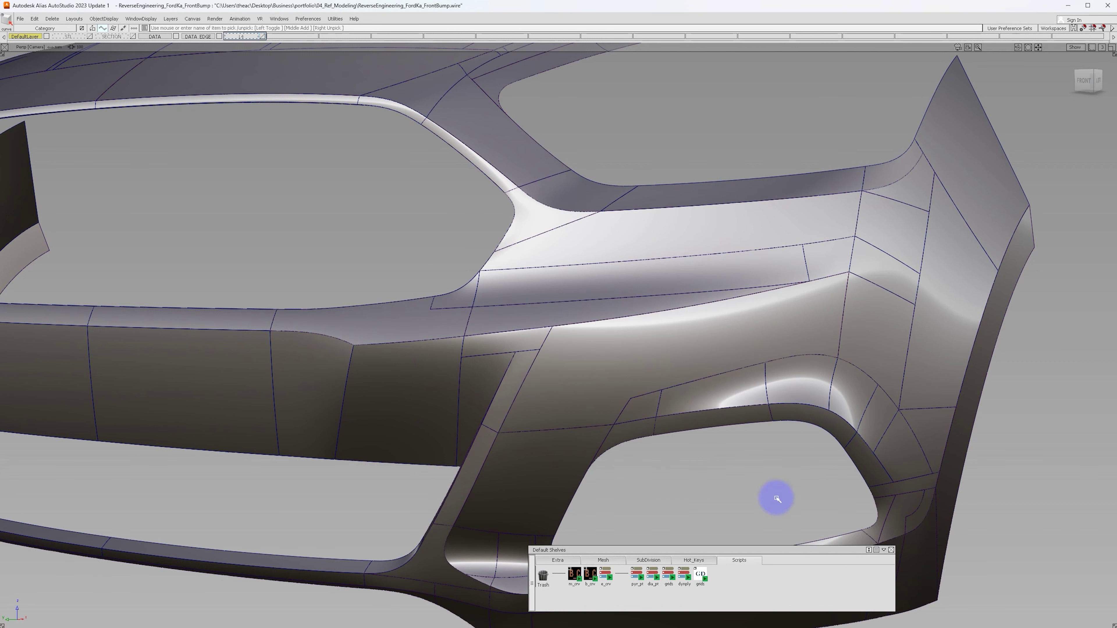
{"action": "left_click", "coordinate": [558, 561]}
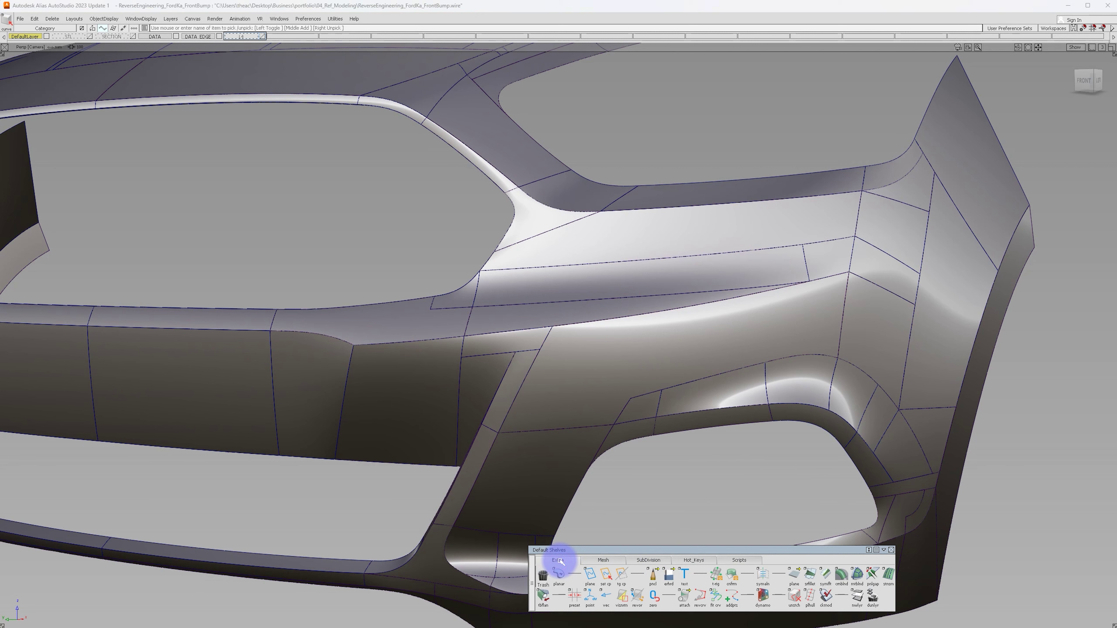
{"action": "left_click", "coordinate": [766, 595]}
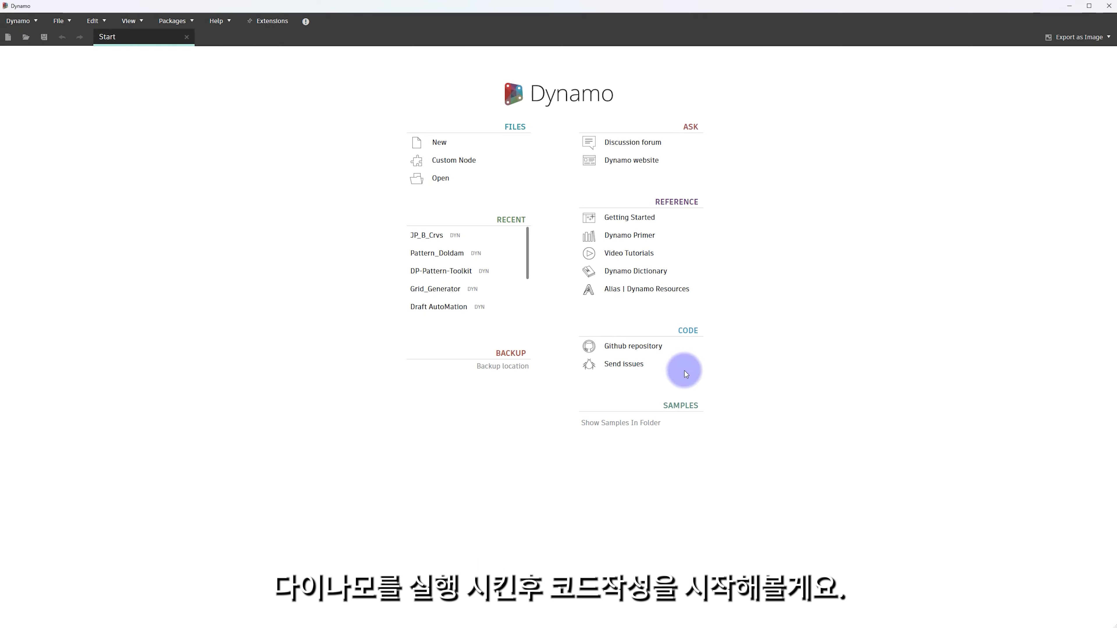
Create a new graph with a Select from Alias node set to Surface, ready to pick
{"action": "left_click", "coordinate": [458, 140]}
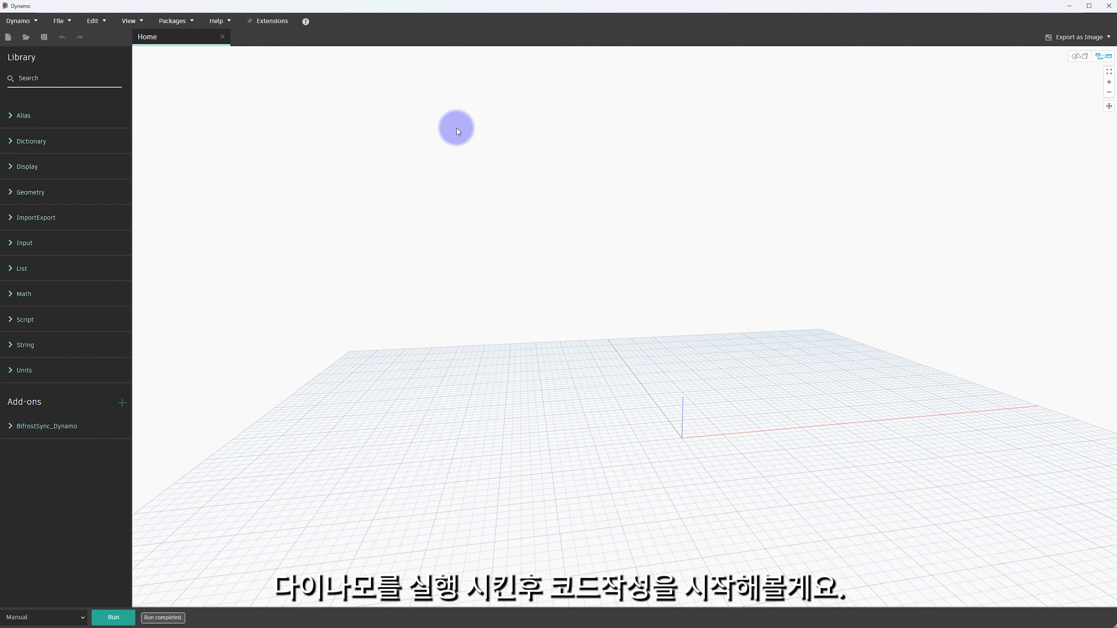
{"action": "left_click", "coordinate": [46, 114]}
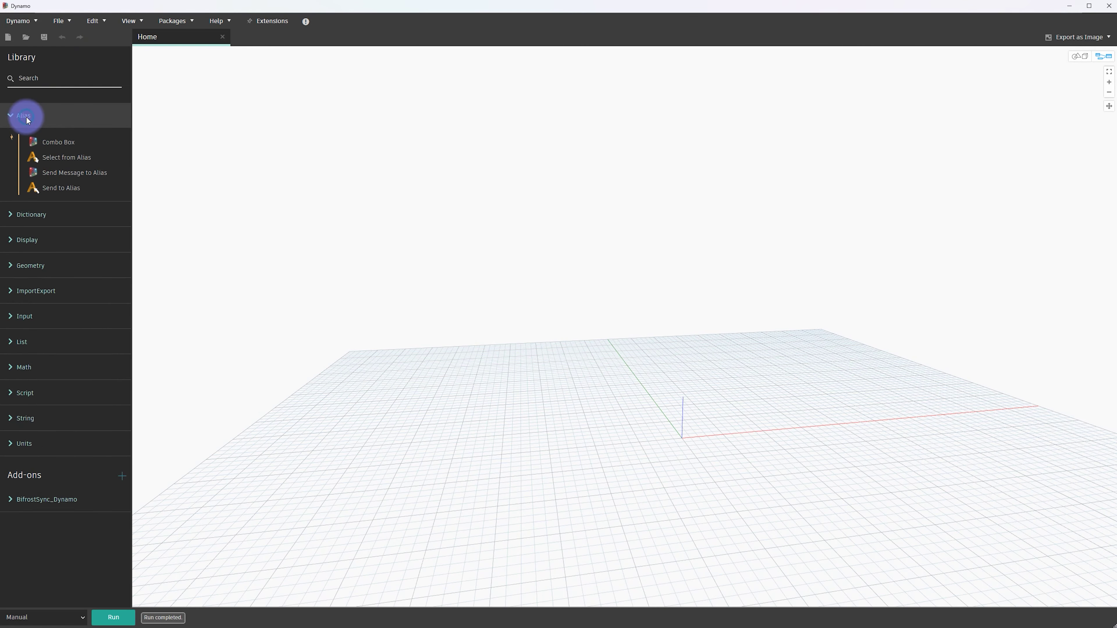
{"action": "left_click", "coordinate": [66, 157]}
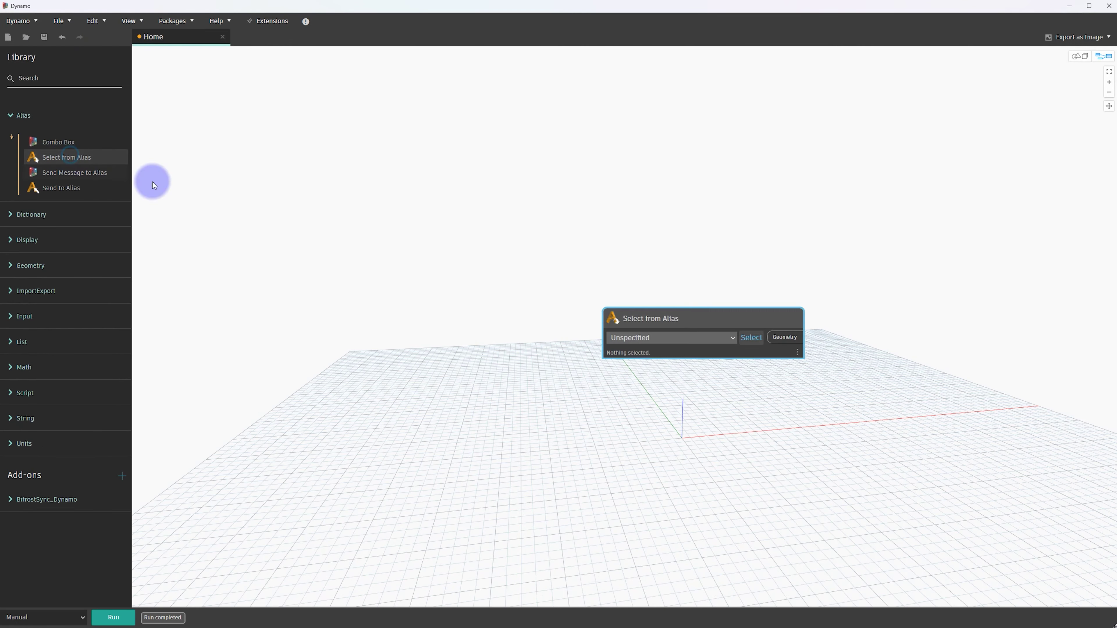
{"action": "left_click", "coordinate": [729, 334]}
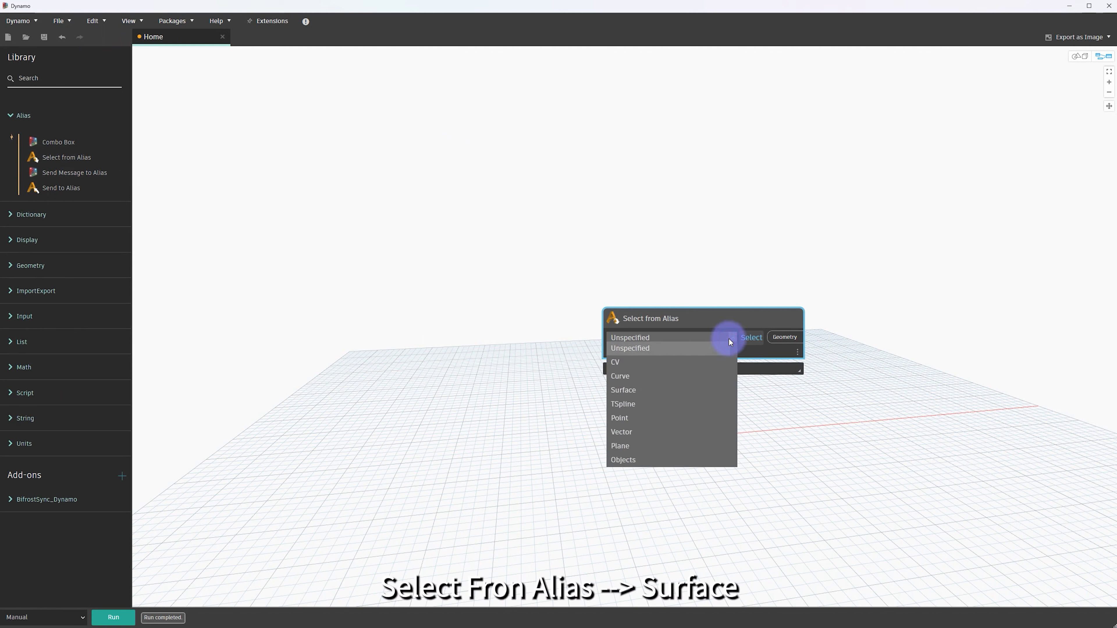
{"action": "left_click", "coordinate": [660, 391]}
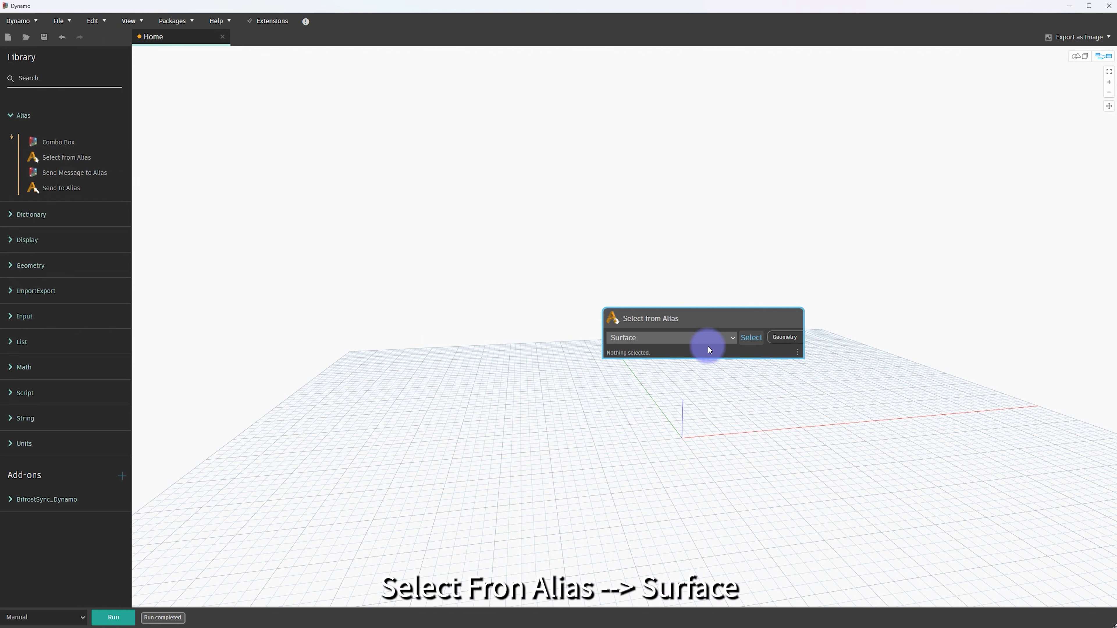
{"action": "left_click", "coordinate": [751, 337]}
Select the bumper surface patches in Alias and send the 4 surfaces to Dynamo
{"action": "left_click", "coordinate": [640, 363]}
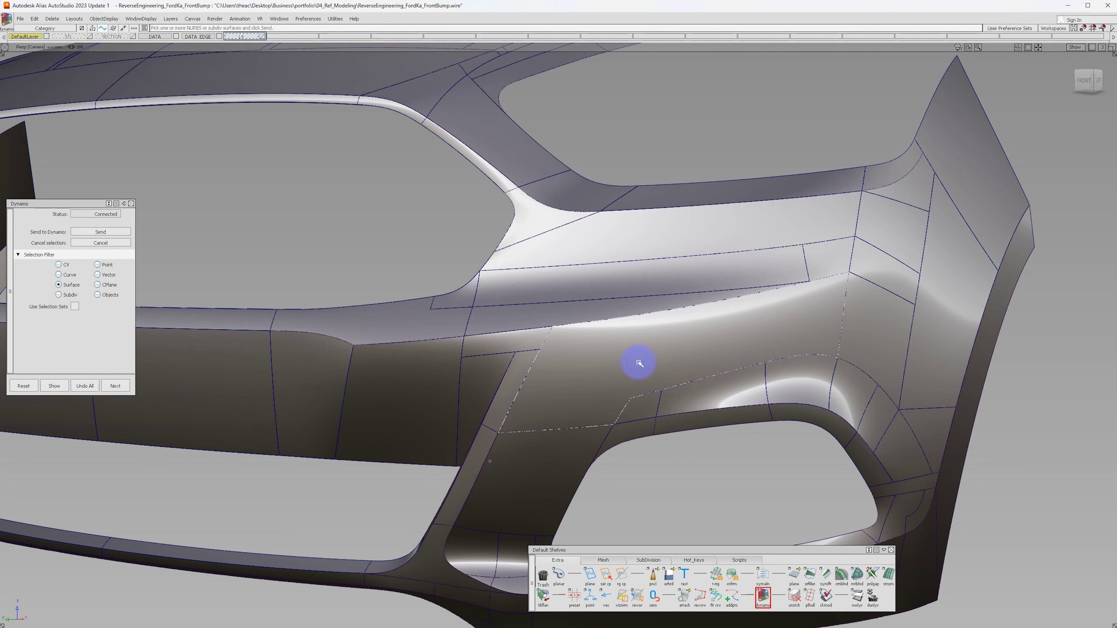
{"action": "left_click", "coordinate": [636, 407]}
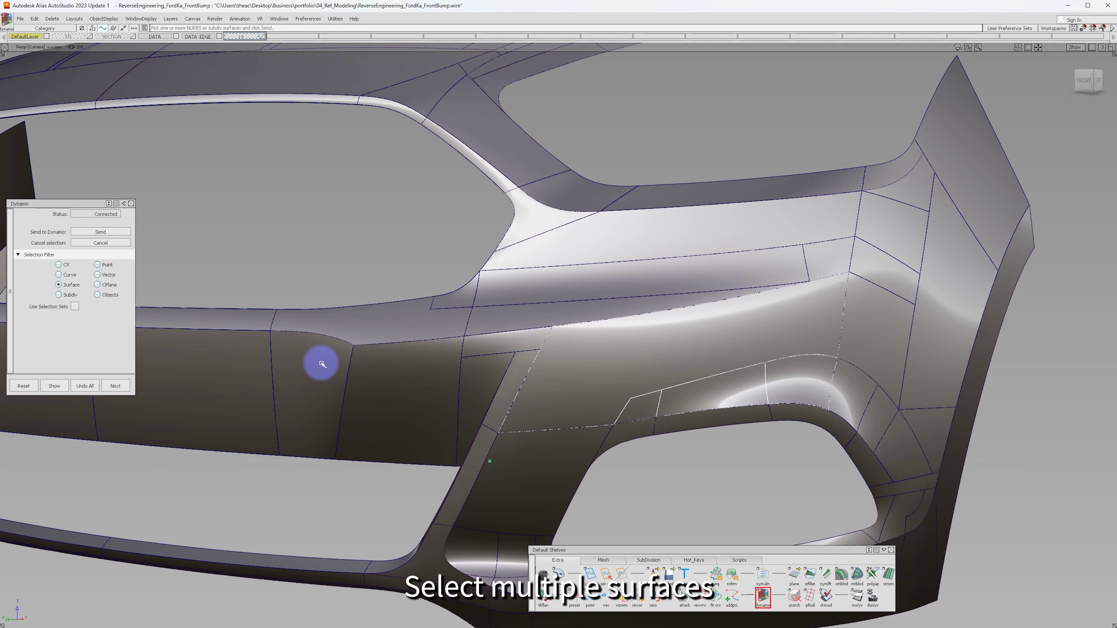
{"action": "left_click", "coordinate": [111, 242]}
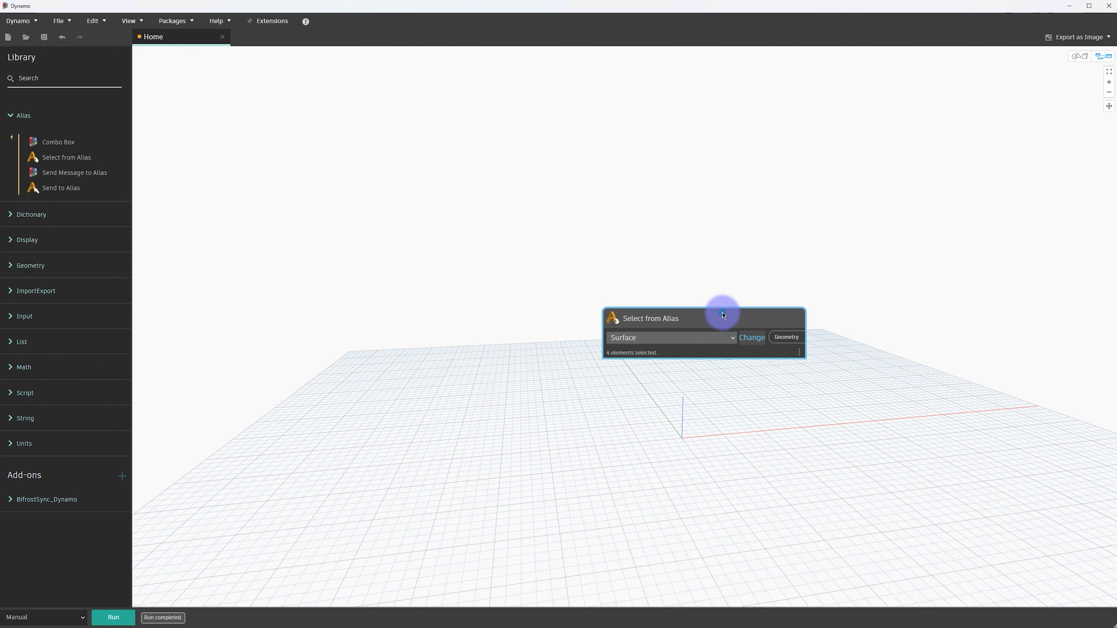
Fit and orbit the 3D background preview to inspect the four imported surfaces
{"action": "left_click", "coordinate": [1082, 57]}
{"action": "left_click", "coordinate": [1110, 70]}
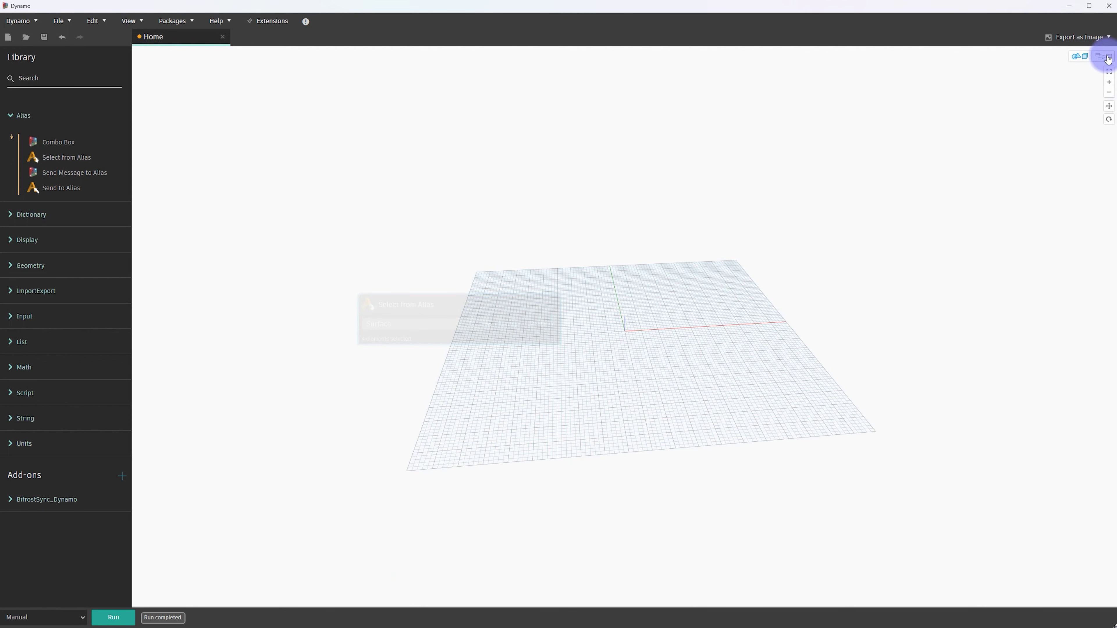
{"action": "left_click", "coordinate": [1109, 71]}
{"action": "mouse_move", "coordinate": [730, 306]}
{"action": "left_mouse_down"}
{"action": "mouse_move", "coordinate": [730, 336]}
{"action": "mouse_move", "coordinate": [756, 305]}
{"action": "left_mouse_up"}
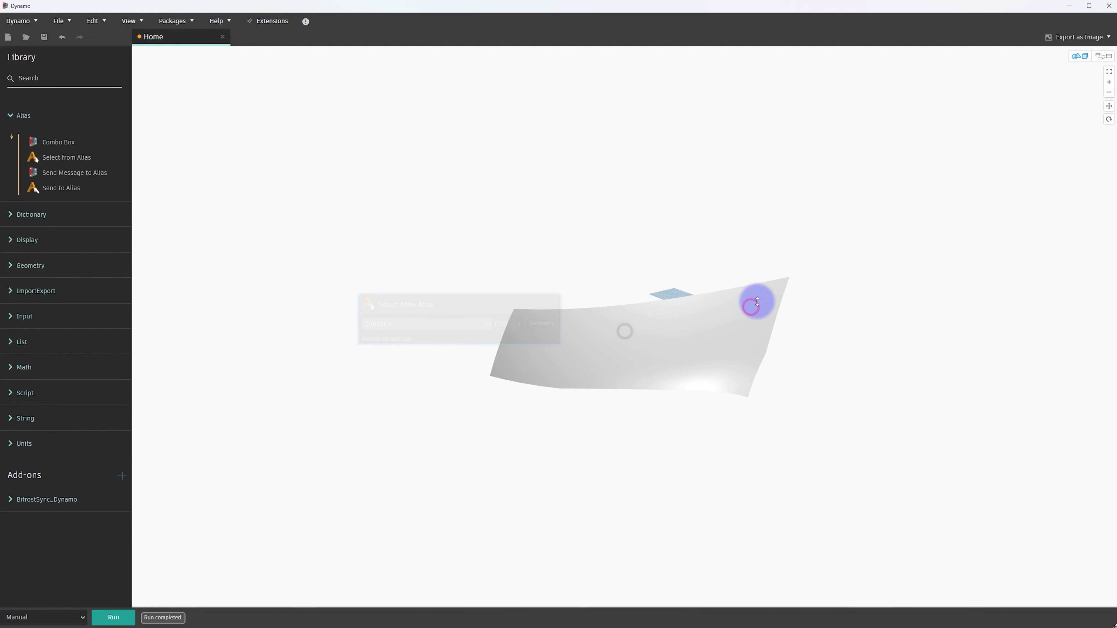
{"action": "left_click", "coordinate": [1099, 57]}
{"action": "scroll", "coordinate": [813, 352], "scroll_direction": "up", "scroll_amount": 1}
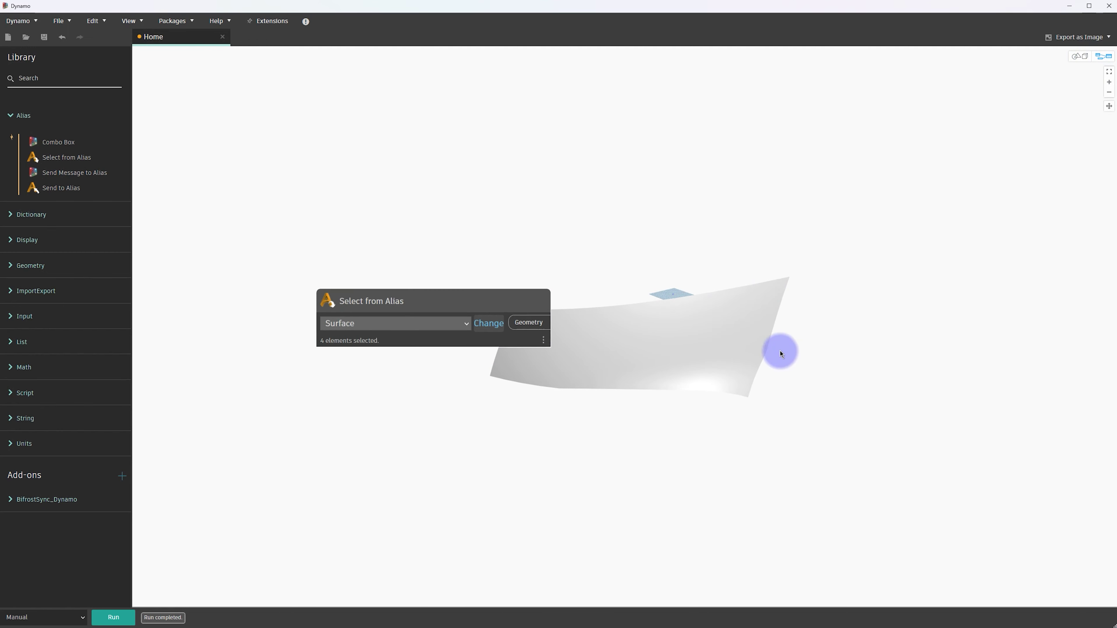
{"action": "scroll", "coordinate": [673, 323], "scroll_direction": "up", "scroll_amount": 1}
Add a Surface.PerimeterCurves node fed by the Select from Alias geometry and run it
{"action": "right_click", "coordinate": [590, 310]}
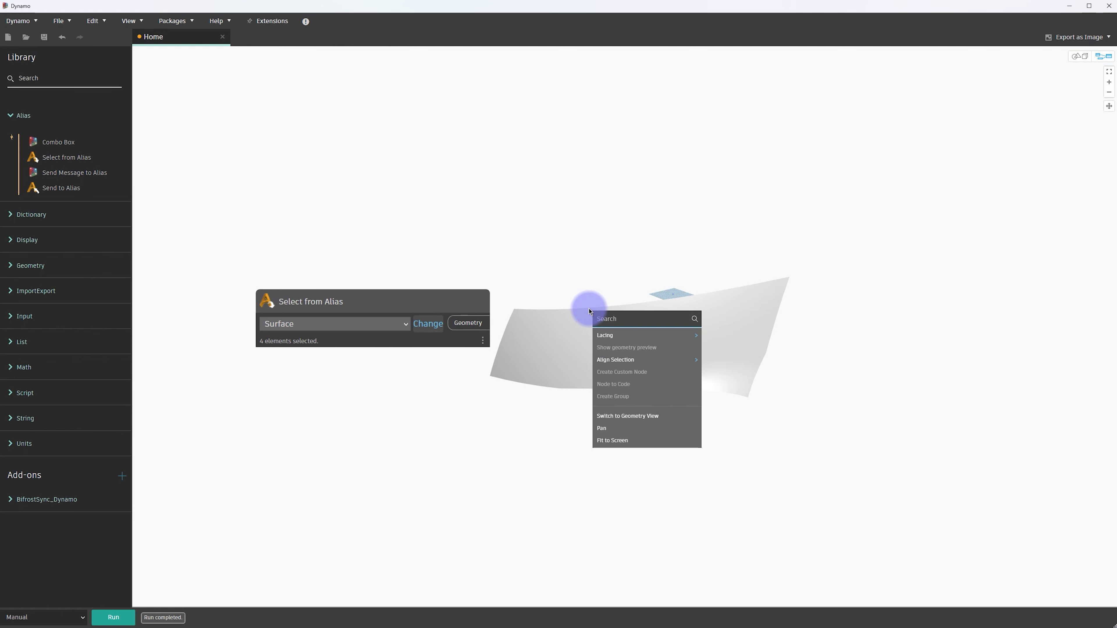
{"action": "type", "text": "surfa"}
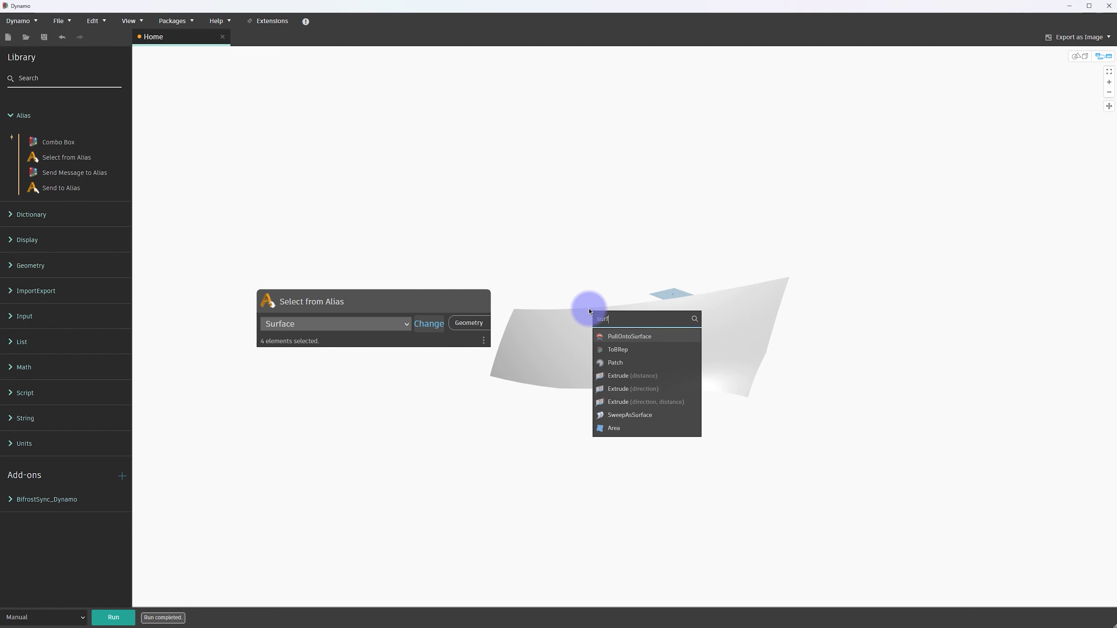
{"action": "key", "text": "BackSpace"}
{"action": "key", "text": "BackSpace"}
{"action": "key", "text": "BackSpace"}
{"action": "type", "text": "sur"}
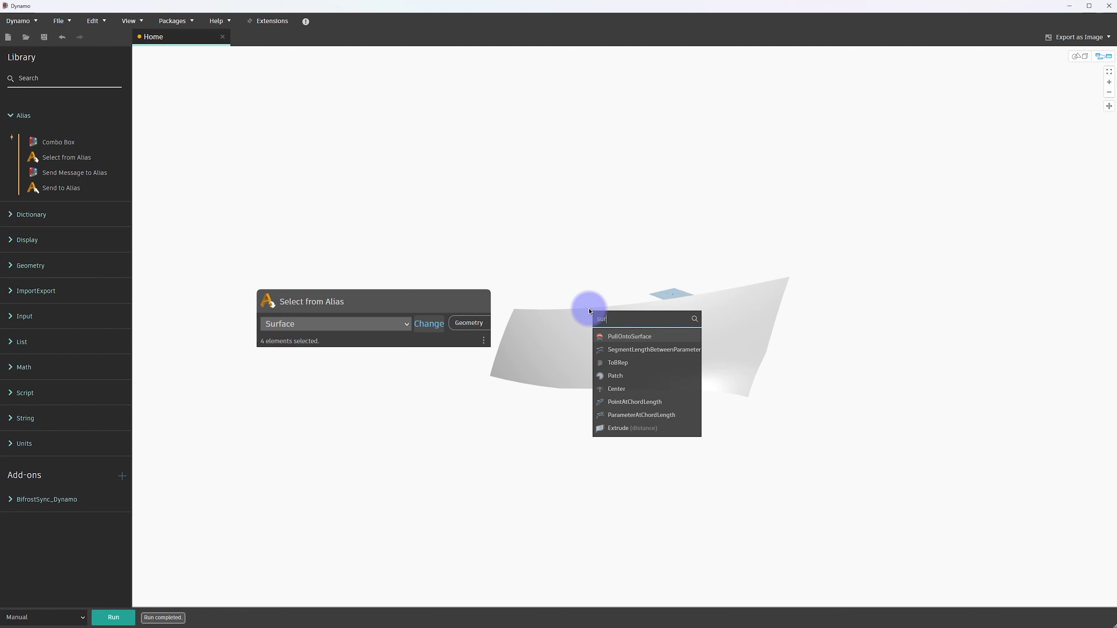
{"action": "type", "text": "face"}
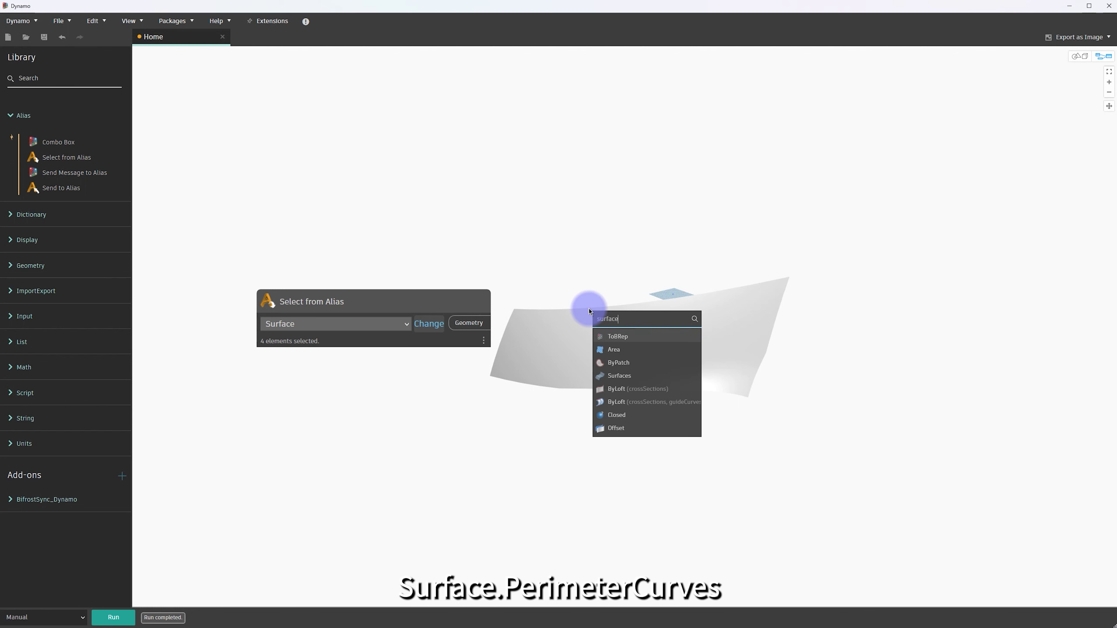
{"action": "type", "text": "."}
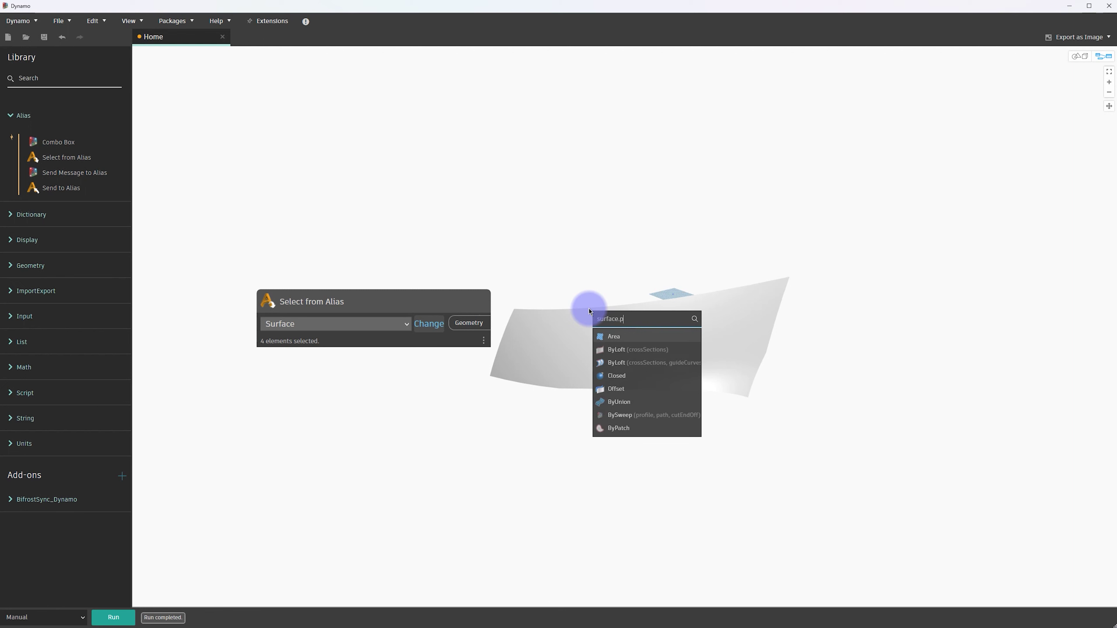
{"action": "type", "text": "per"}
{"action": "key", "text": "Down"}
{"action": "key", "text": "Return"}
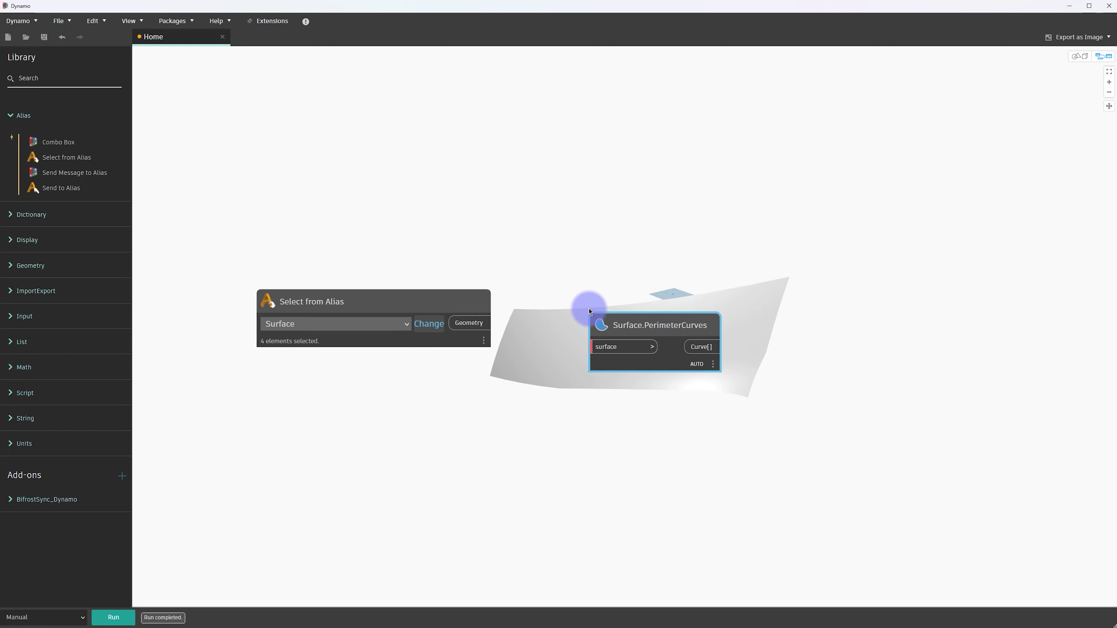
{"action": "left_click_drag", "start_coordinate": [469, 323], "coordinate": [593, 347]}
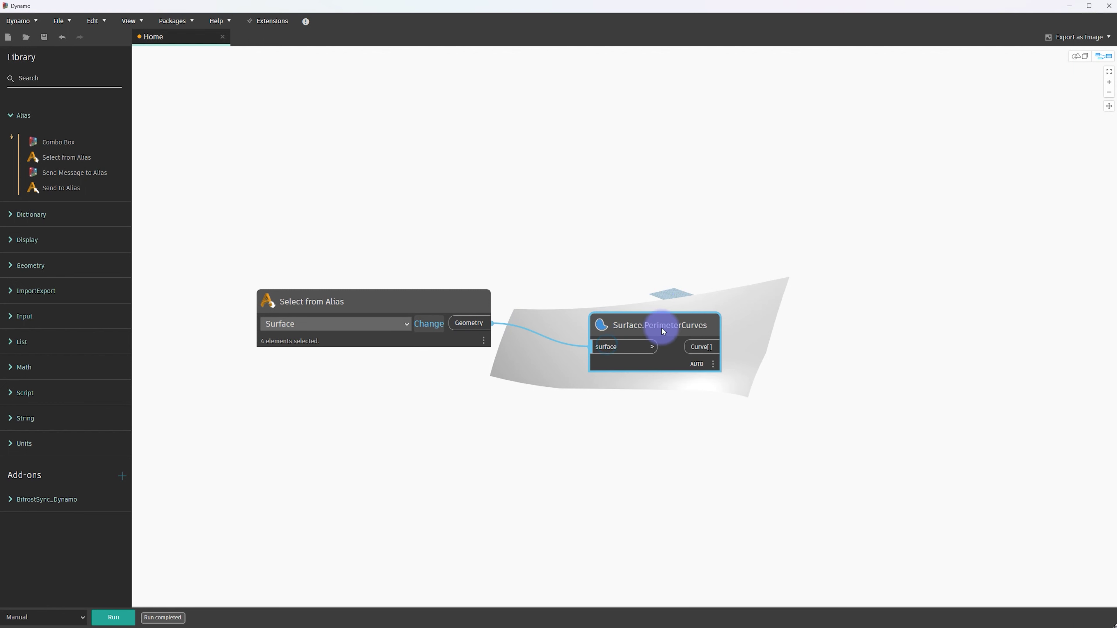
{"action": "left_click_drag", "start_coordinate": [663, 330], "coordinate": [672, 295]}
{"action": "left_click", "coordinate": [115, 616]}
{"action": "middle_click_drag", "start_coordinate": [718, 444], "coordinate": [523, 404]}
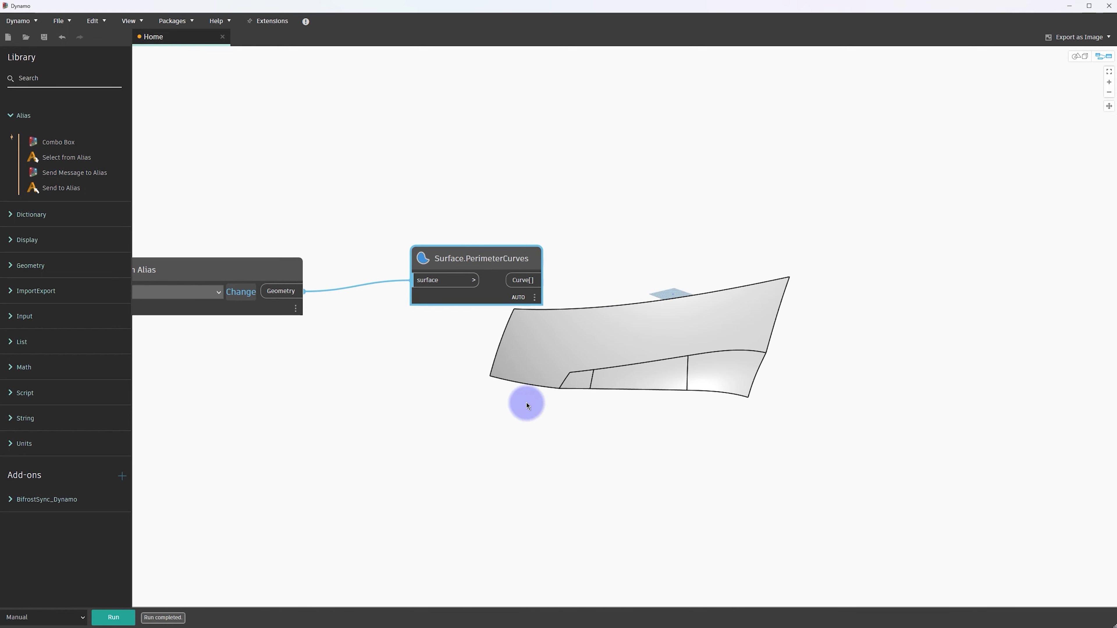
{"action": "middle_click_drag", "start_coordinate": [407, 207], "coordinate": [554, 250]}
{"action": "left_click", "coordinate": [554, 250]}
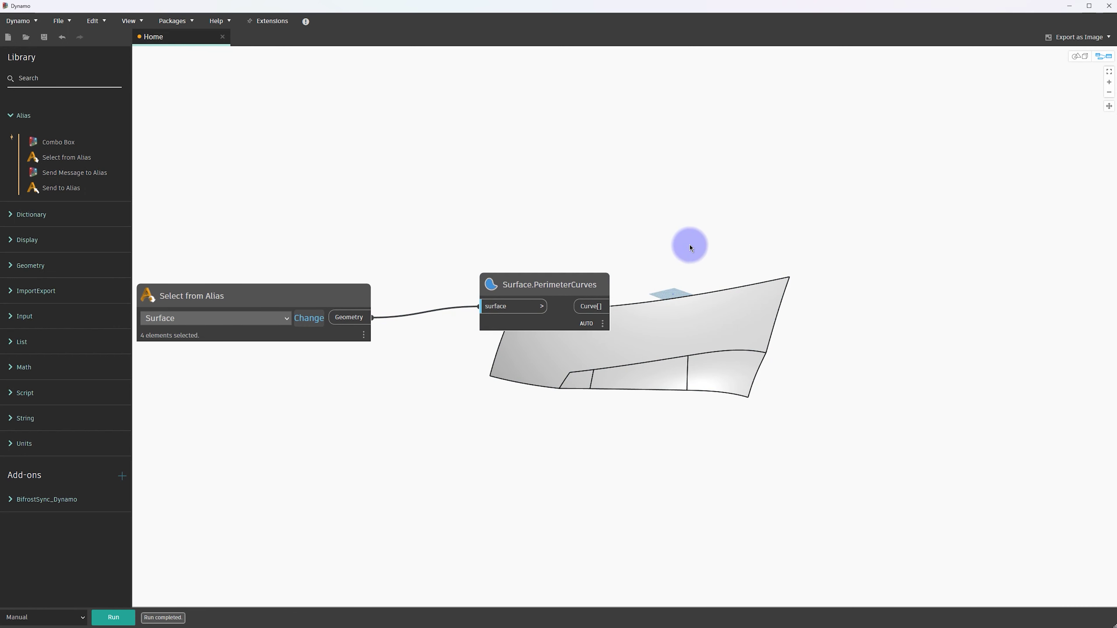
{"action": "middle_click_drag", "start_coordinate": [688, 244], "coordinate": [629, 239]}
Add a List.Flatten node taking the perimeter curves and arrange both nodes
{"action": "right_click", "coordinate": [641, 262]}
{"action": "type", "text": "f"}
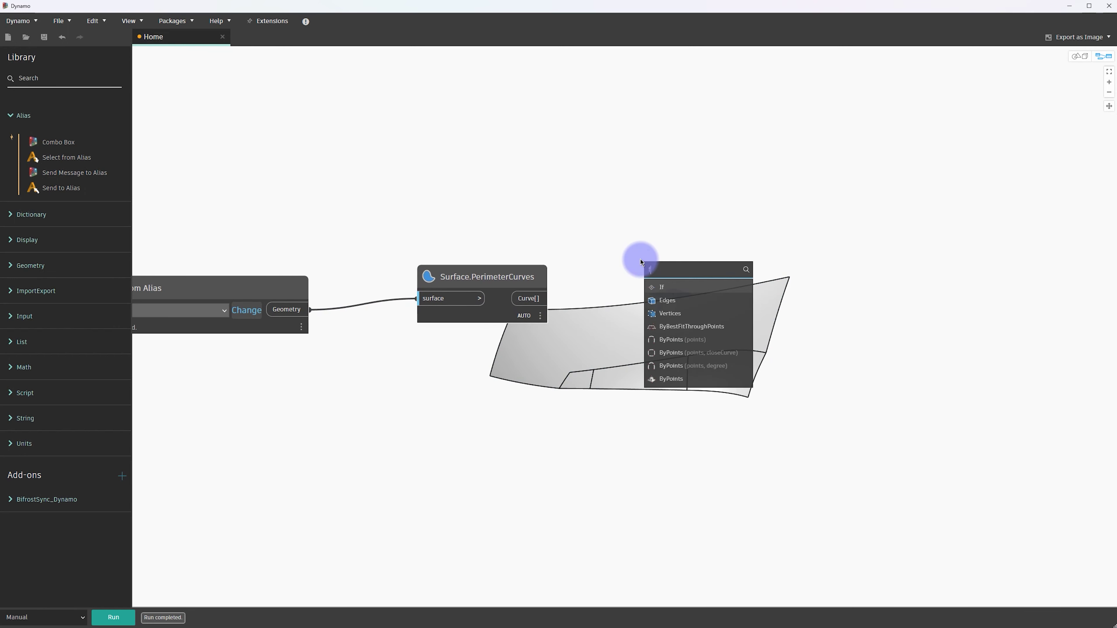
{"action": "type", "text": "latten"}
{"action": "left_click", "coordinate": [669, 313]}
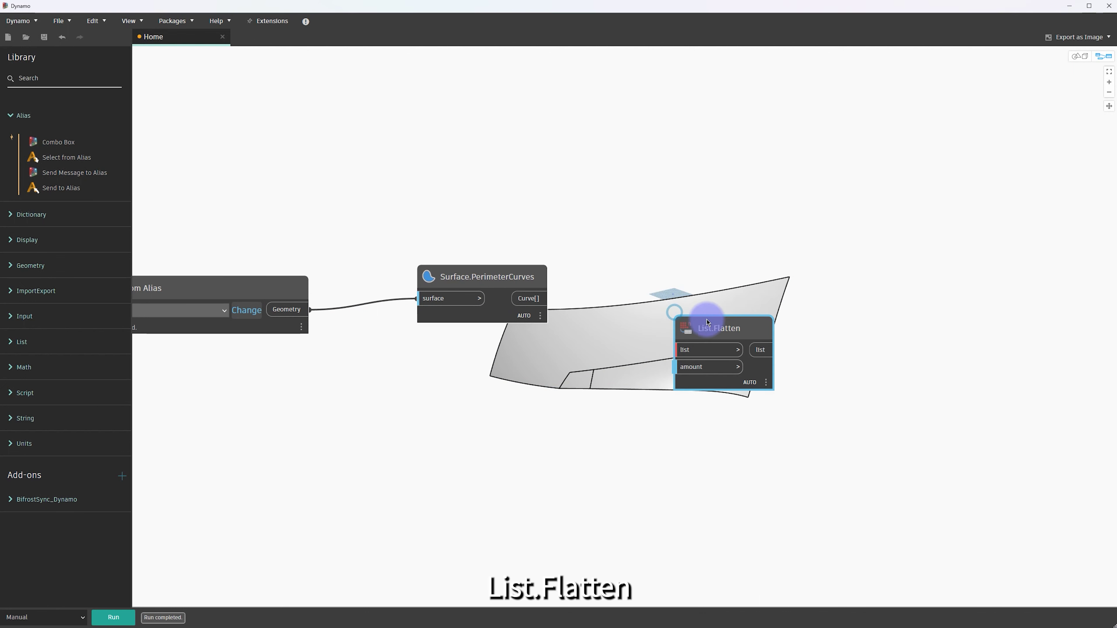
{"action": "mouse_move", "coordinate": [544, 301]}
{"action": "left_mouse_down"}
{"action": "mouse_move", "coordinate": [660, 330]}
{"action": "mouse_move", "coordinate": [632, 276]}
{"action": "left_mouse_up"}
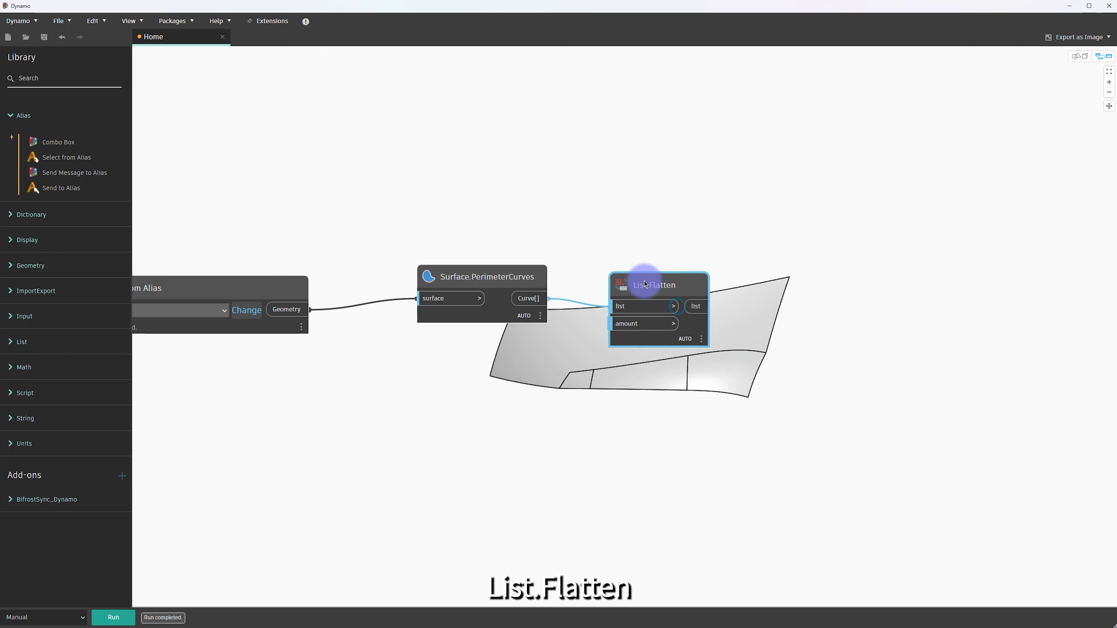
{"action": "left_click", "coordinate": [488, 273], "text": "shift"}
{"action": "left_click_drag", "start_coordinate": [488, 273], "coordinate": [462, 282]}
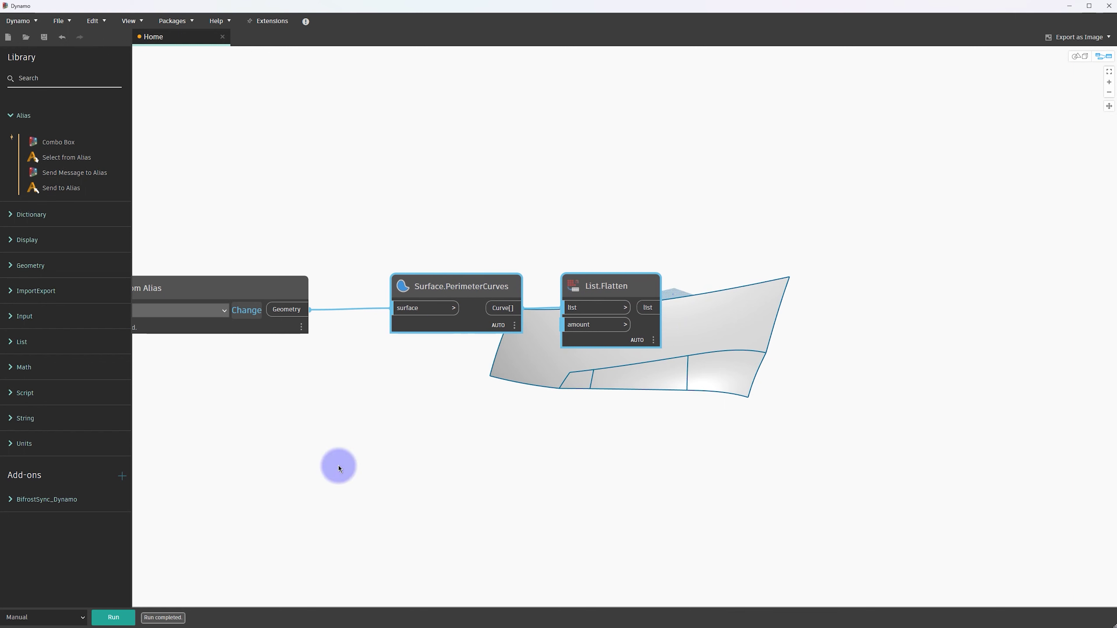
{"action": "left_click", "coordinate": [653, 374]}
{"action": "middle_click_drag", "start_coordinate": [415, 376], "coordinate": [491, 382]}
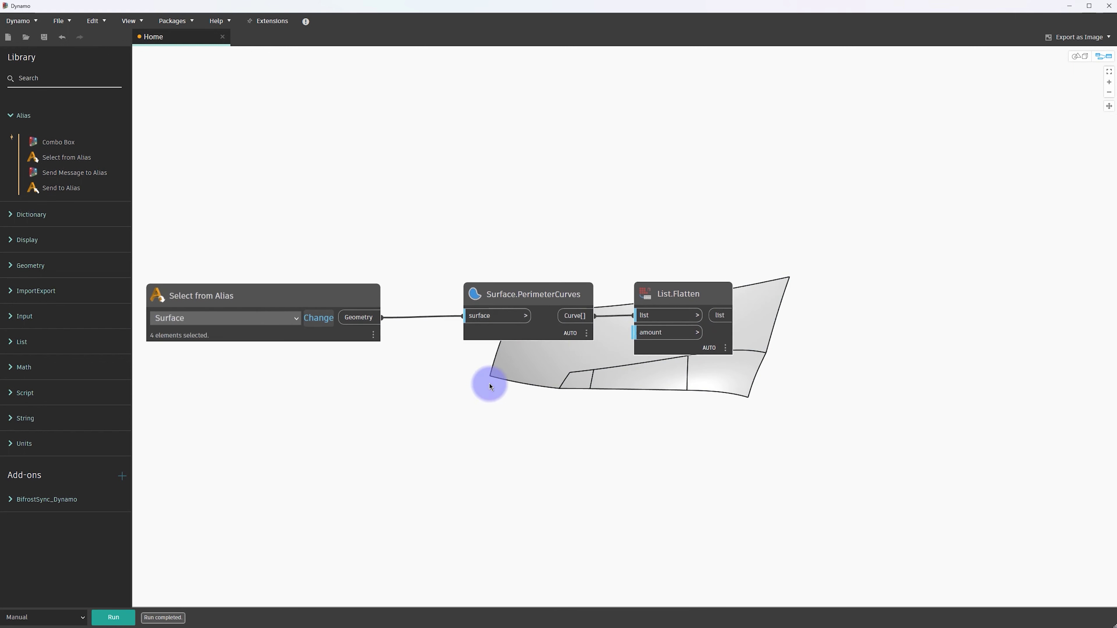
Show List.Flatten's output preview listing the 20 curves
{"action": "right_click", "coordinate": [444, 224]}
{"action": "left_click", "coordinate": [482, 252]}
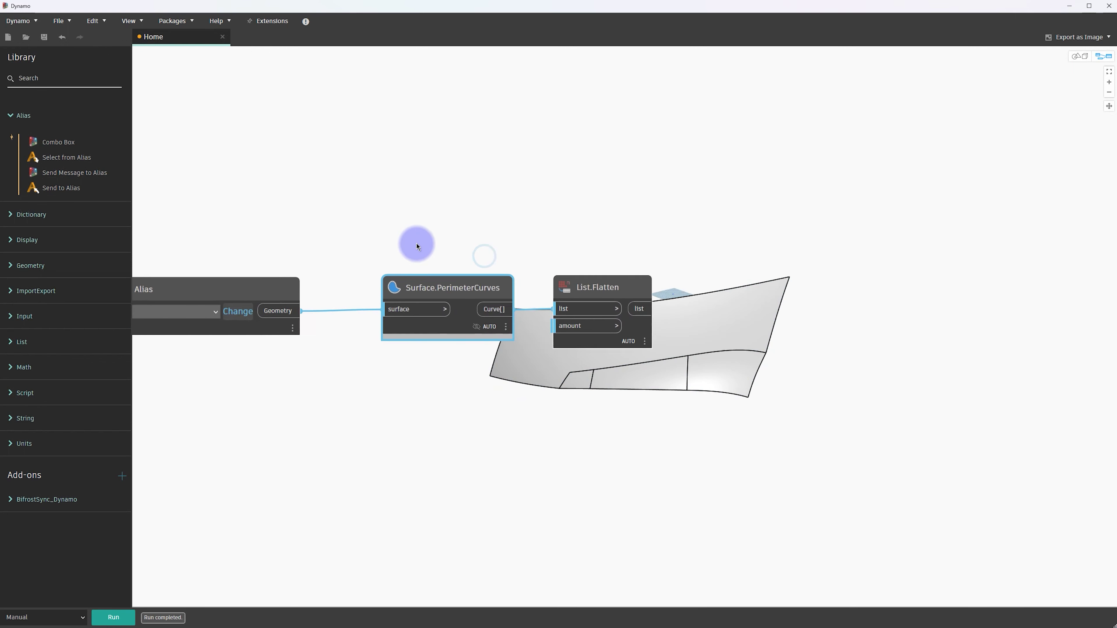
{"action": "left_click", "coordinate": [499, 320]}
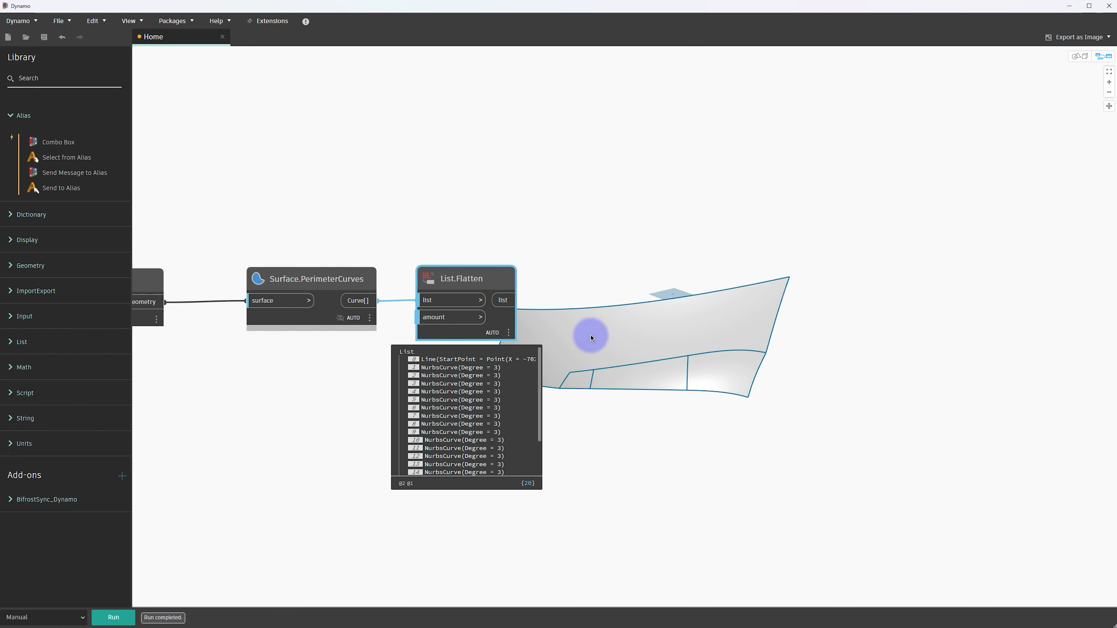
{"action": "mouse_move", "coordinate": [539, 370]}
{"action": "left_mouse_down"}
{"action": "mouse_move", "coordinate": [542, 449]}
{"action": "mouse_move", "coordinate": [544, 364]}
{"action": "left_mouse_up"}
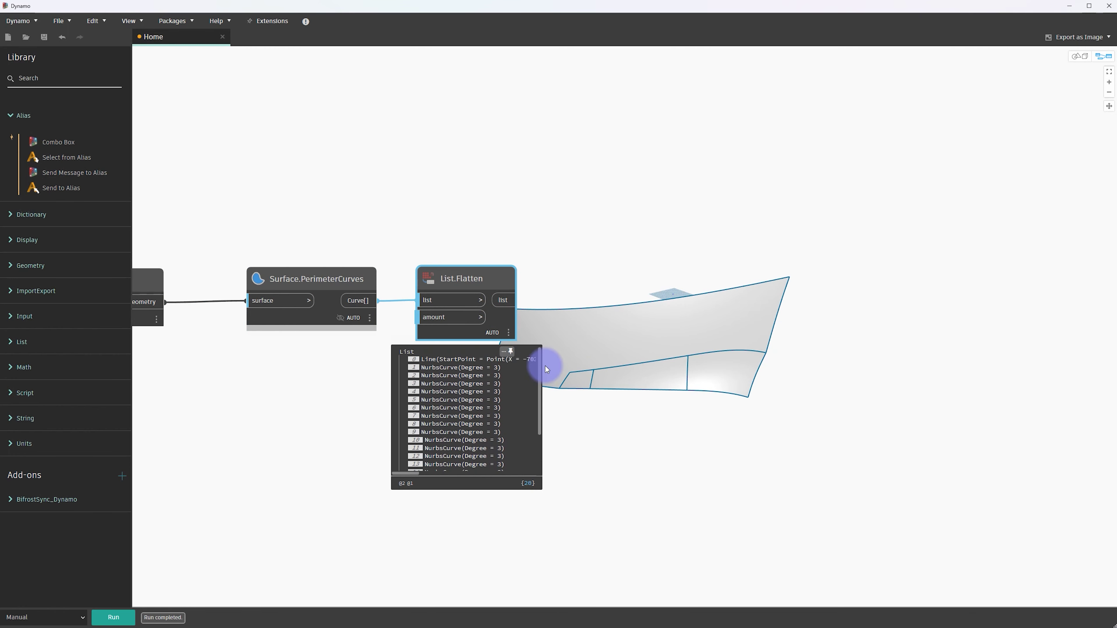
Place a Curve.Length node and wire List.Flatten's curve list into it
{"action": "right_click", "coordinate": [598, 323]}
{"action": "type", "text": "curve"}
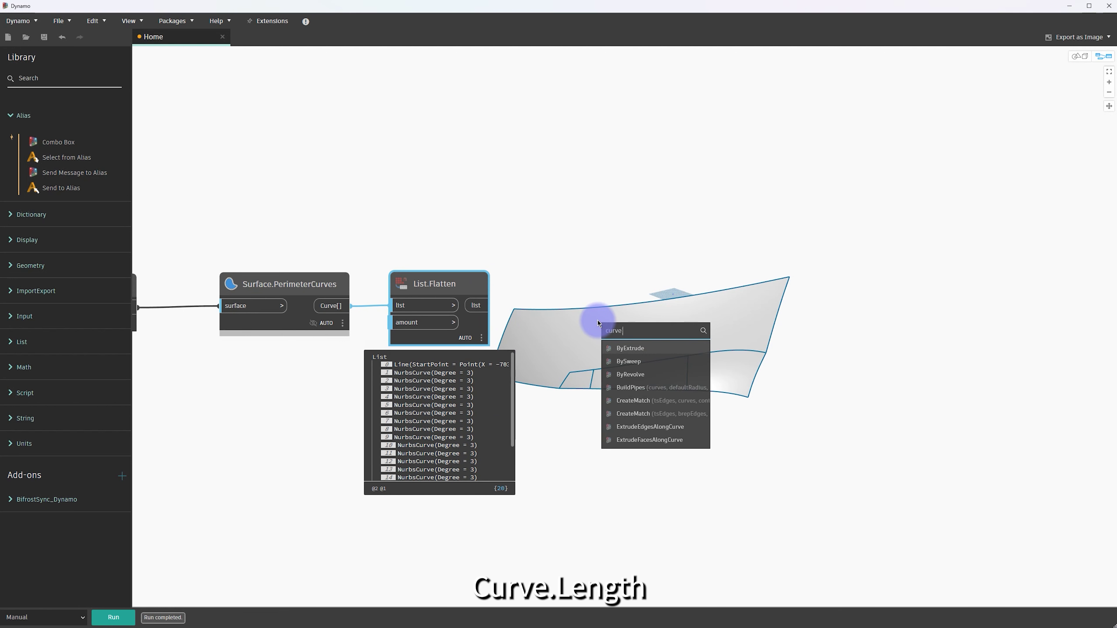
{"action": "type", "text": " length"}
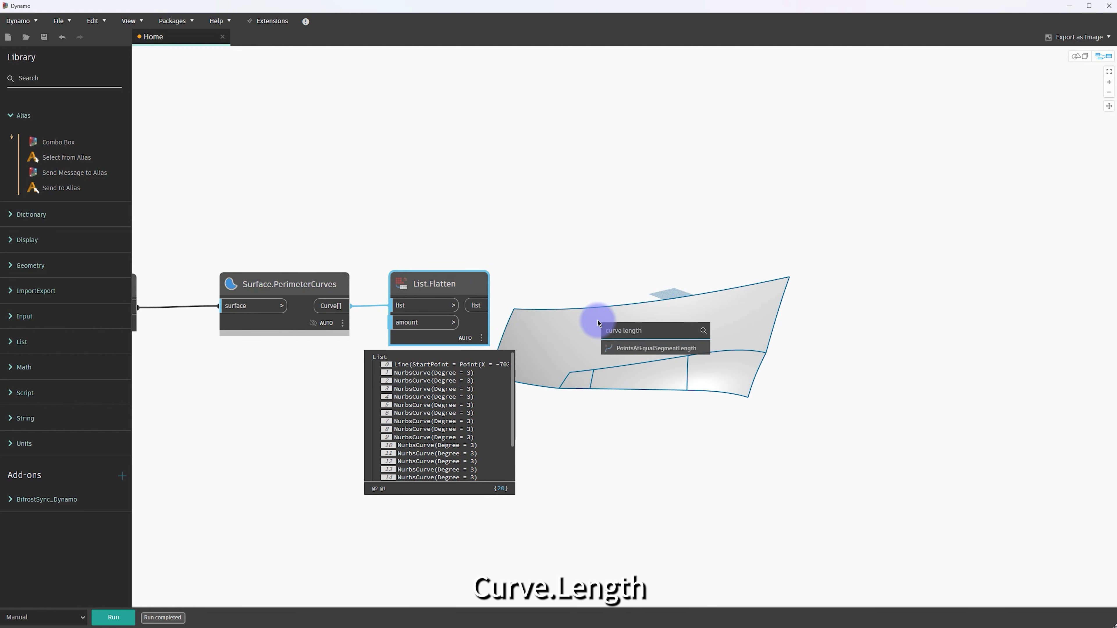
{"action": "key", "text": "BackSpace"}
{"action": "key", "text": "BackSpace"}
{"action": "key", "text": "BackSpace"}
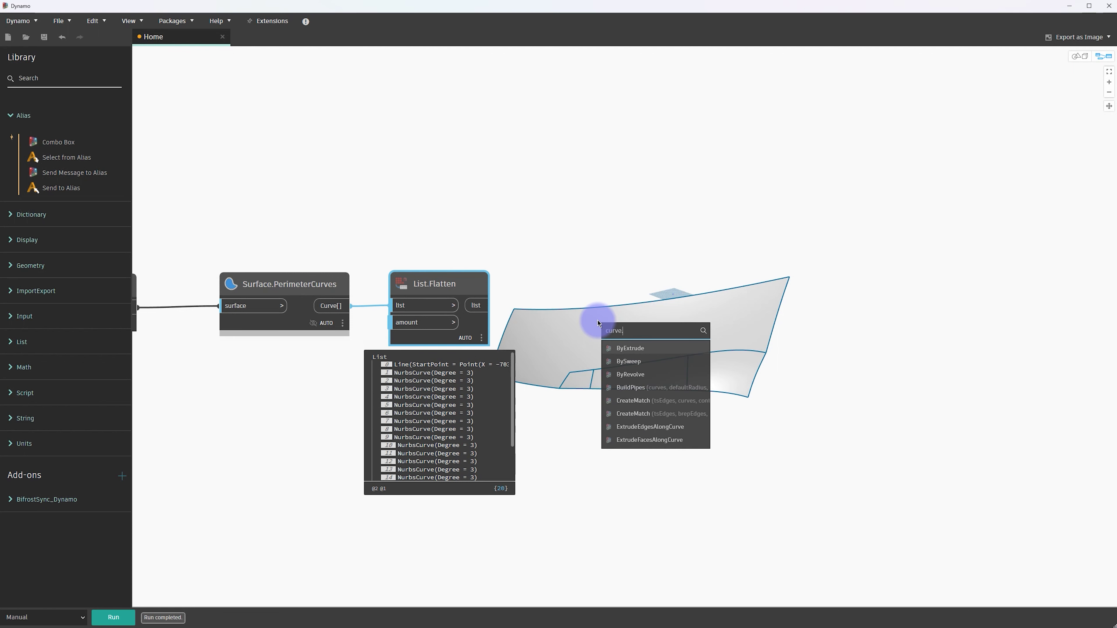
{"action": "type", "text": "length"}
{"action": "key", "text": "Return"}
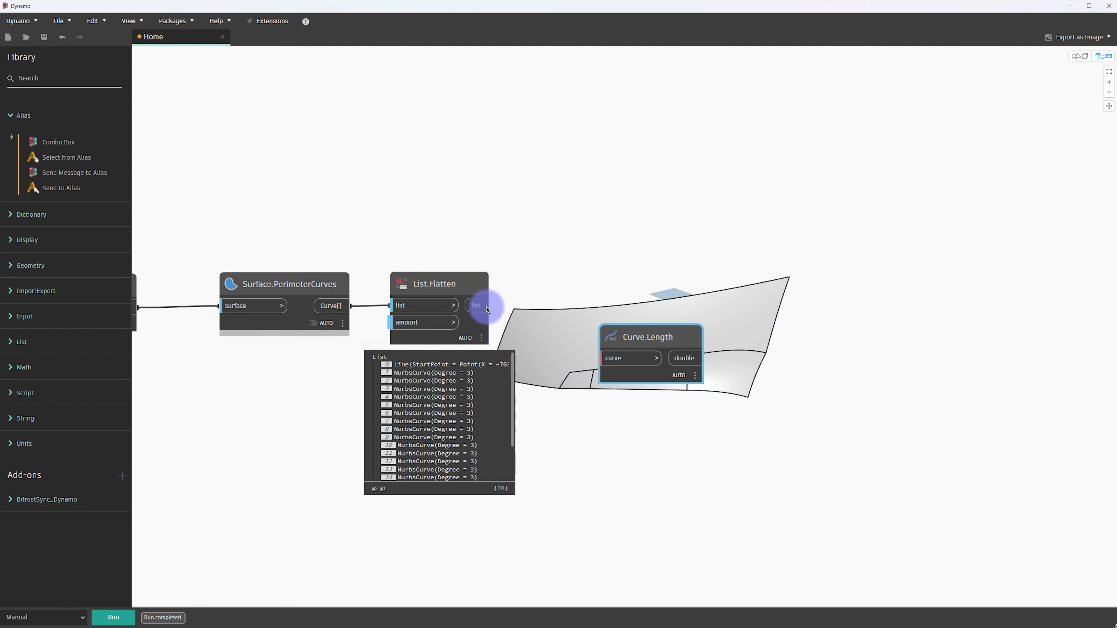
{"action": "mouse_move", "coordinate": [488, 306]}
{"action": "left_mouse_down"}
{"action": "mouse_move", "coordinate": [634, 360]}
{"action": "mouse_move", "coordinate": [690, 299]}
{"action": "left_mouse_up"}
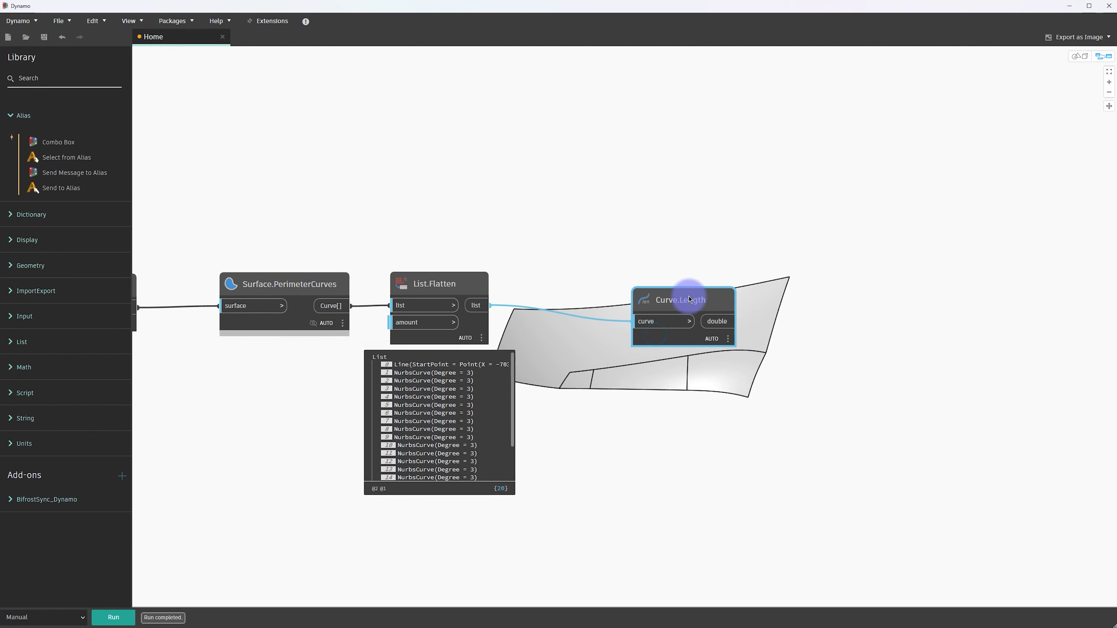
{"action": "left_click", "coordinate": [483, 368]}
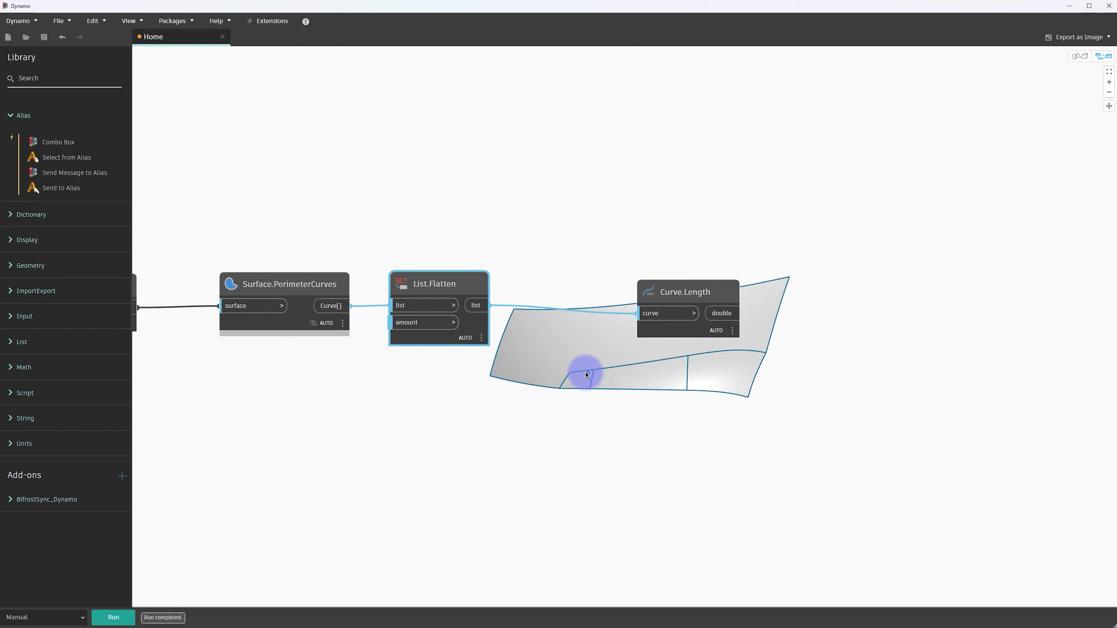
{"action": "left_click", "coordinate": [586, 374]}
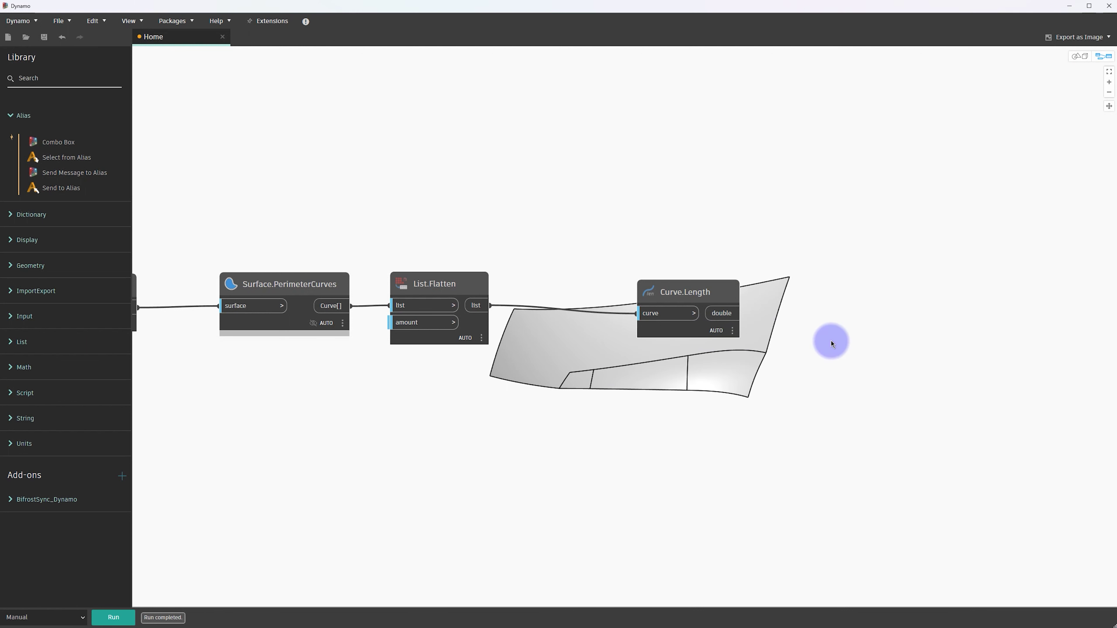
{"action": "middle_click_drag", "start_coordinate": [840, 348], "coordinate": [855, 344]}
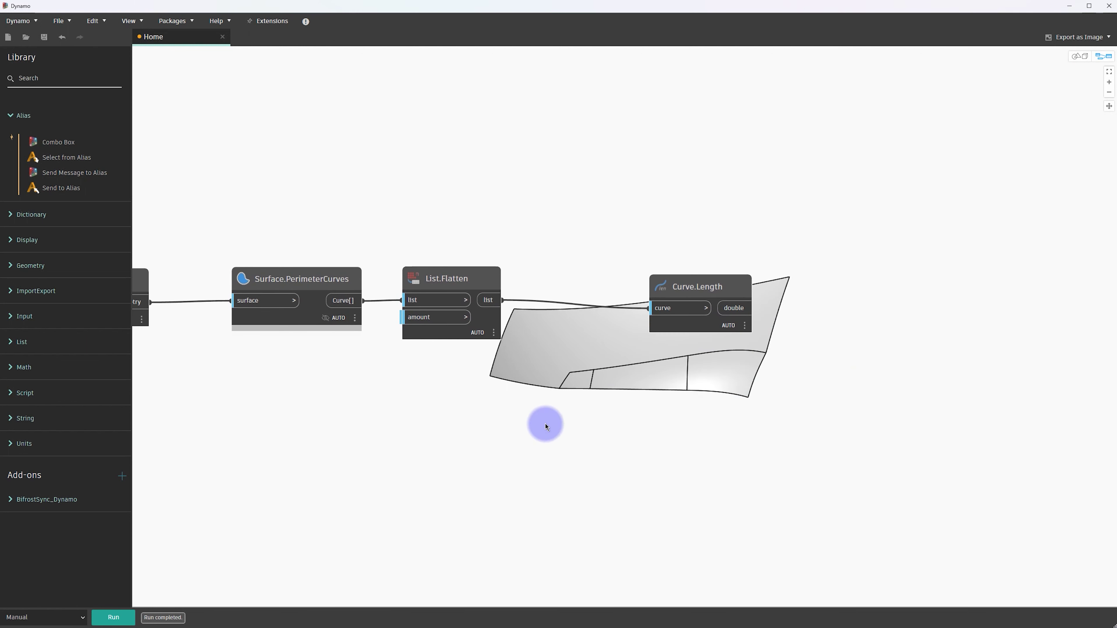
Place an Integer Slider and rename it Curve_Degree
{"action": "right_click", "coordinate": [536, 427]}
{"action": "type", "text": "intege"}
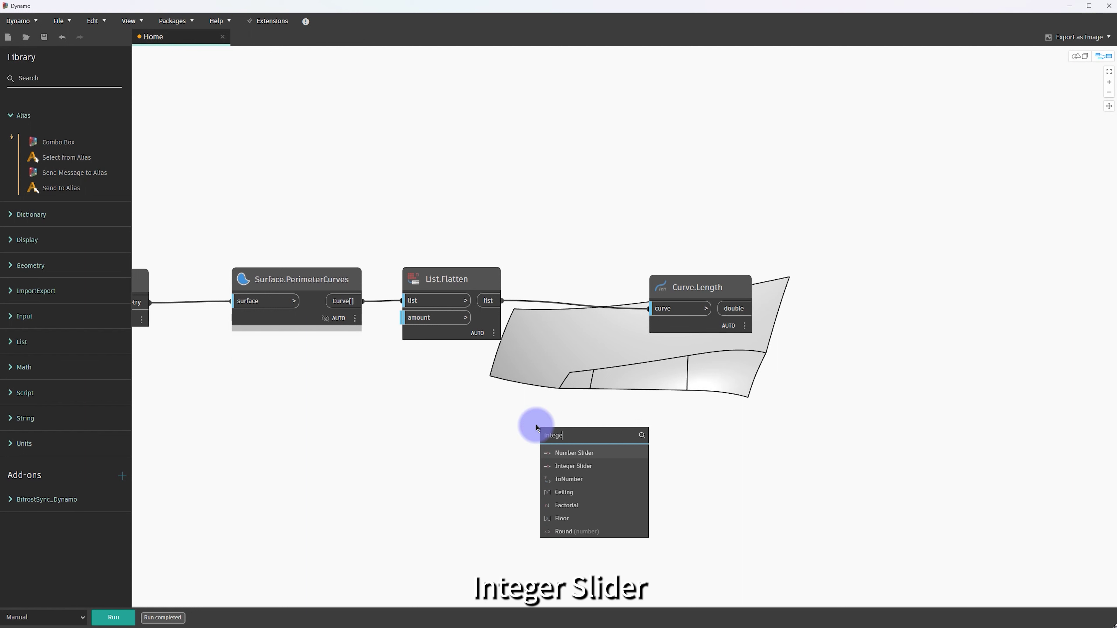
{"action": "key", "text": "Down"}
{"action": "key", "text": "Return"}
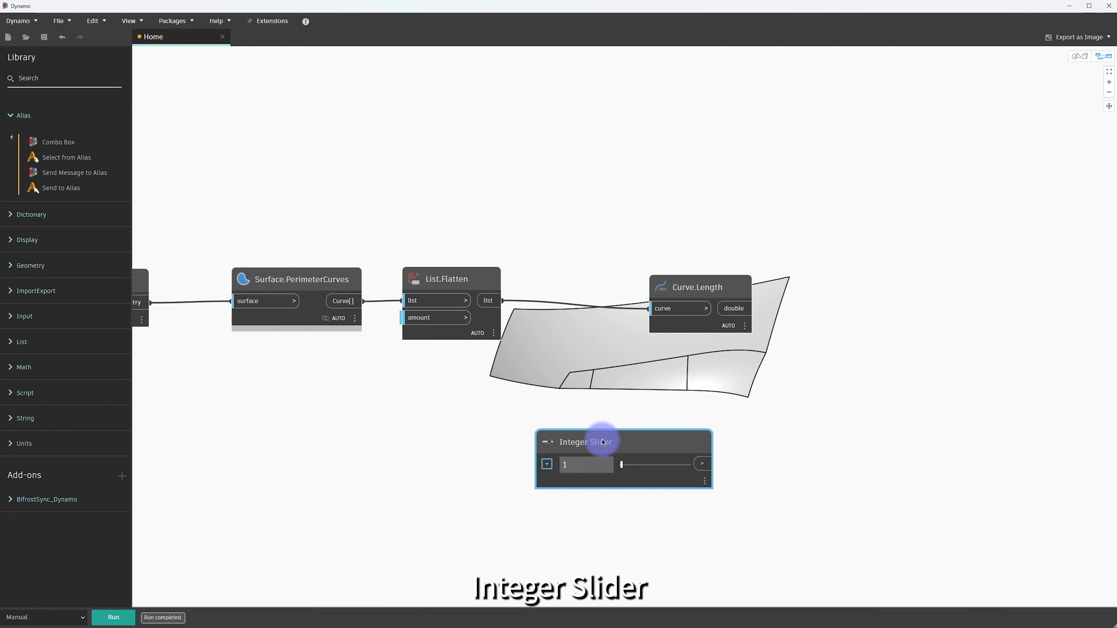
{"action": "left_click_drag", "start_coordinate": [608, 439], "coordinate": [531, 462]}
{"action": "right_click", "coordinate": [531, 463]}
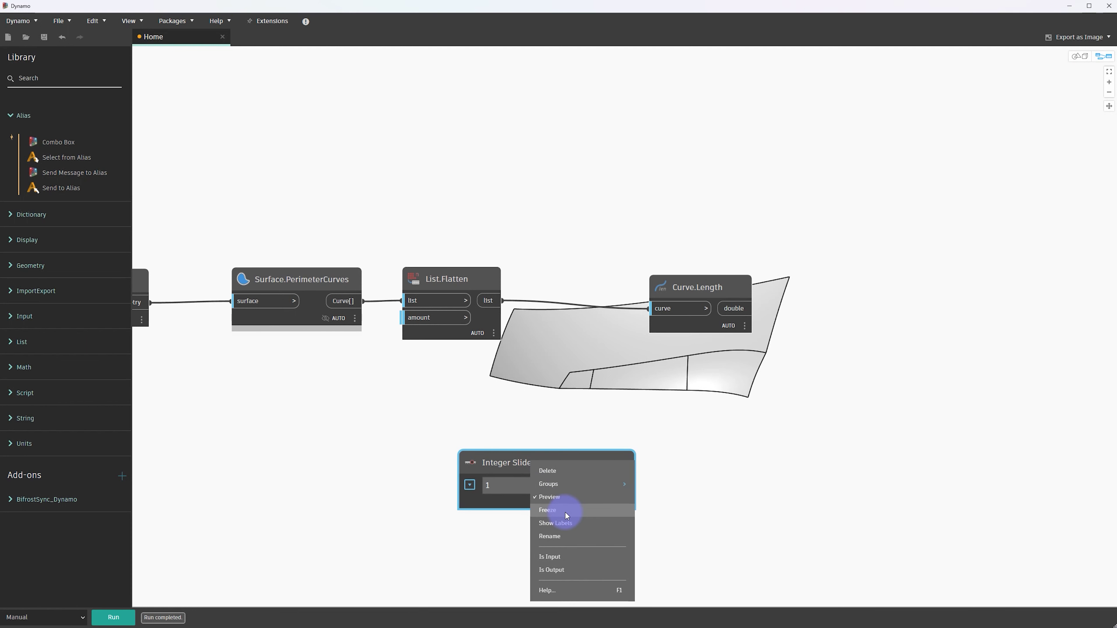
{"action": "left_click", "coordinate": [562, 537]}
{"action": "type", "text": "Curve"}
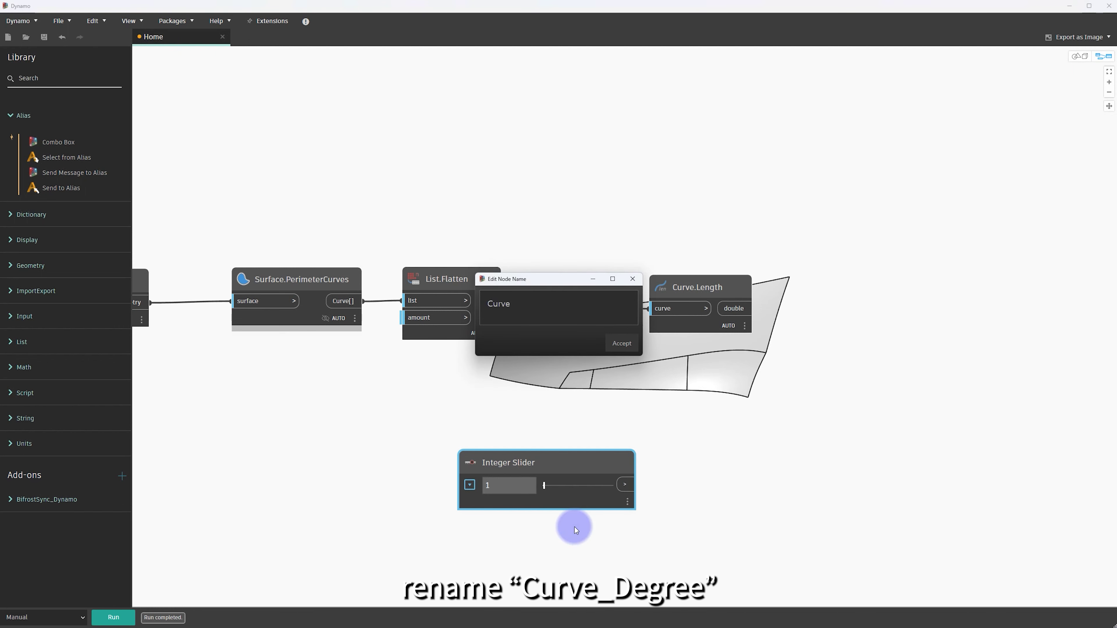
{"action": "type", "text": "_Degree"}
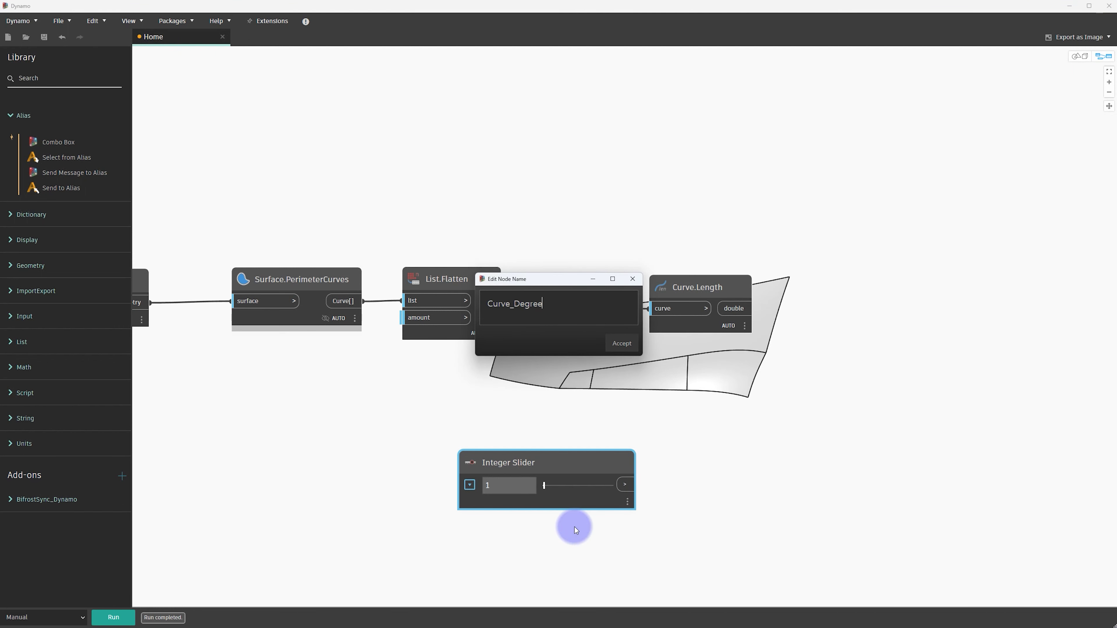
{"action": "left_click", "coordinate": [621, 343]}
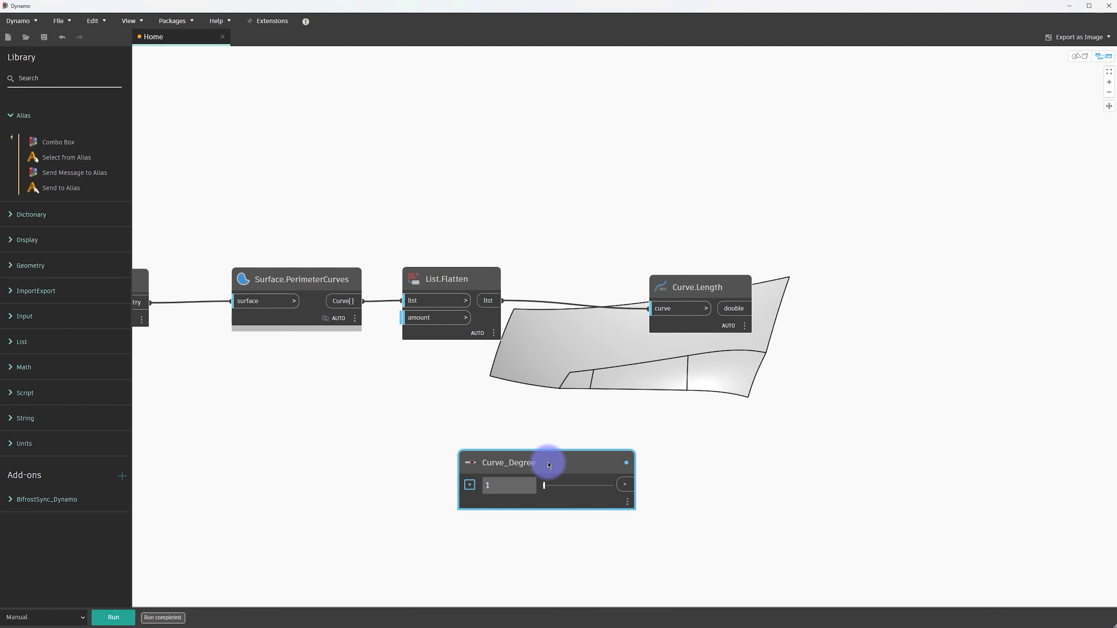
{"action": "left_click_drag", "start_coordinate": [549, 466], "coordinate": [524, 451]}
Limit the Curve_Degree slider to a minimum of 1 and maximum of 9
{"action": "left_click", "coordinate": [444, 471]}
{"action": "left_click", "coordinate": [491, 522]}
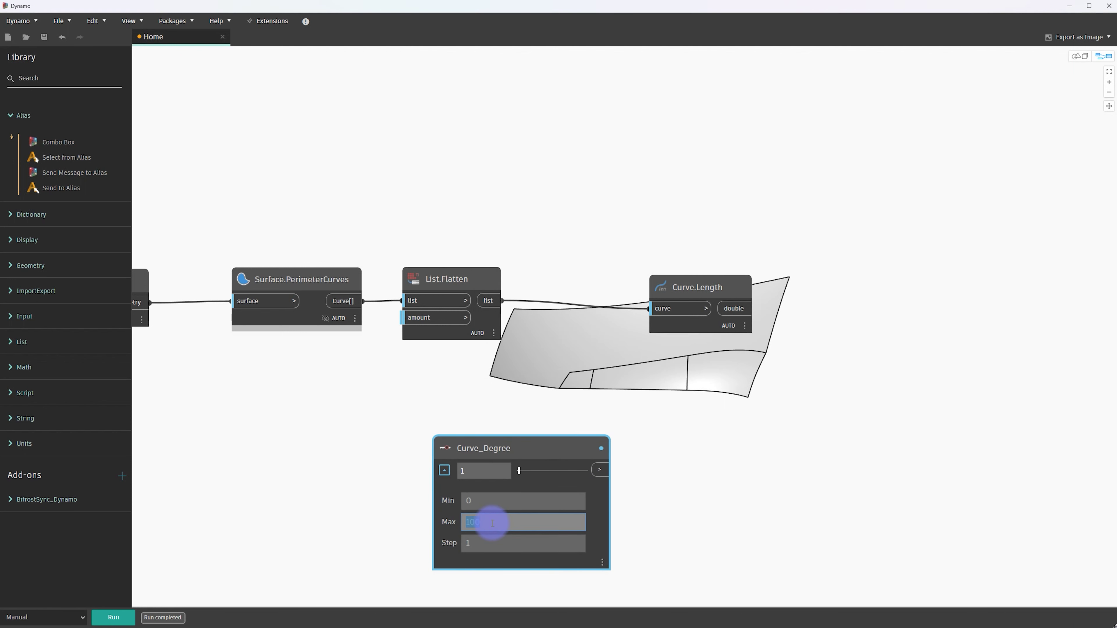
{"action": "type", "text": "9"}
{"action": "key", "text": "Return"}
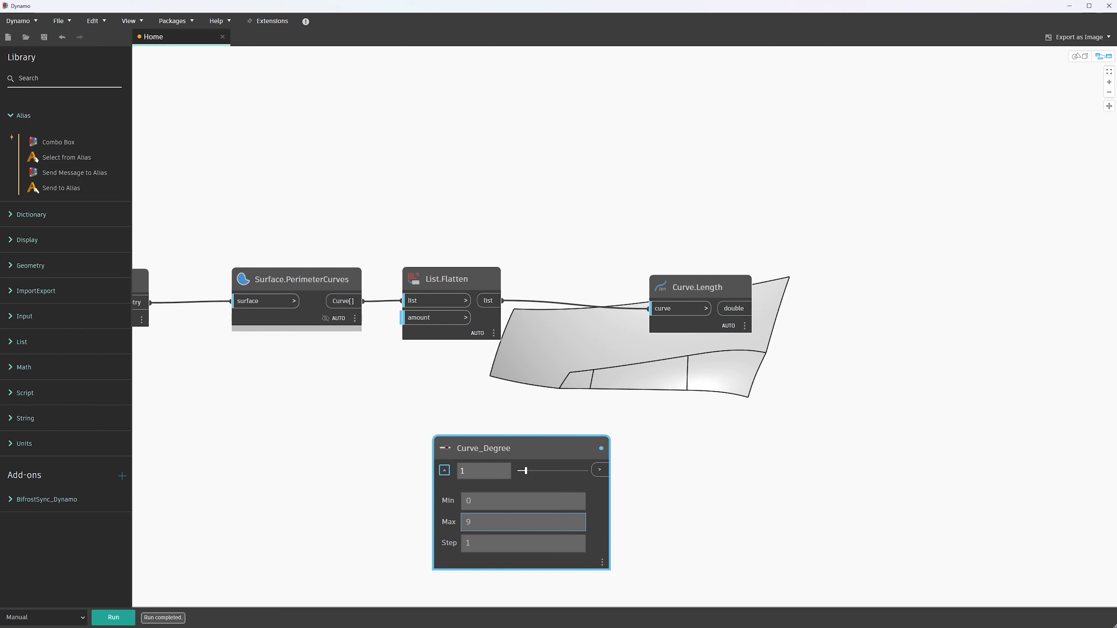
{"action": "type", "text": "1"}
{"action": "key", "text": "Return"}
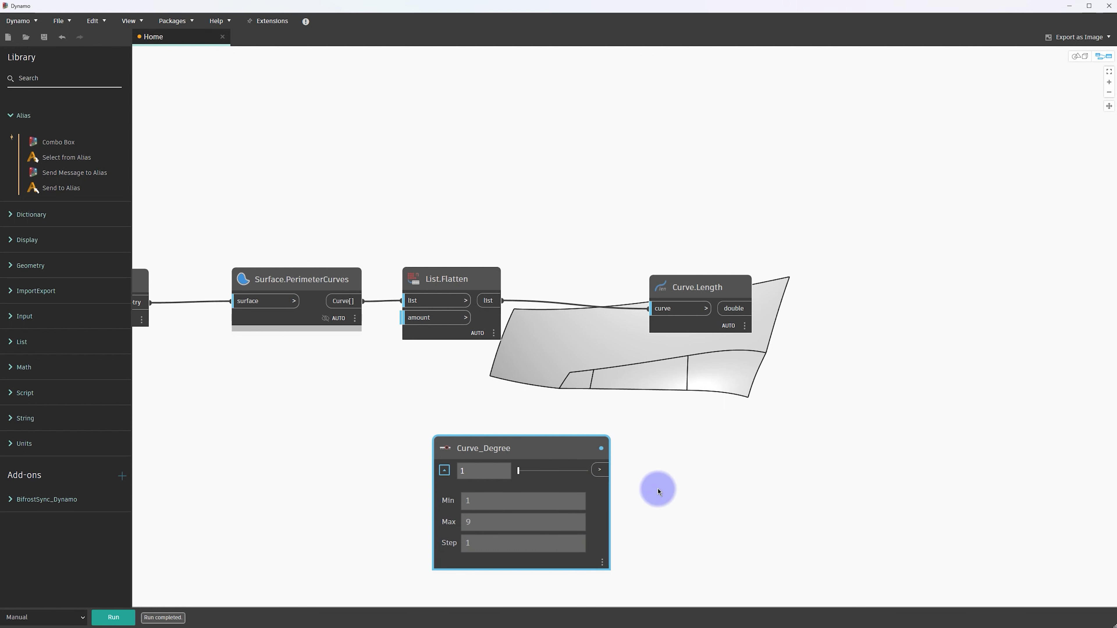
{"action": "left_click", "coordinate": [445, 471]}
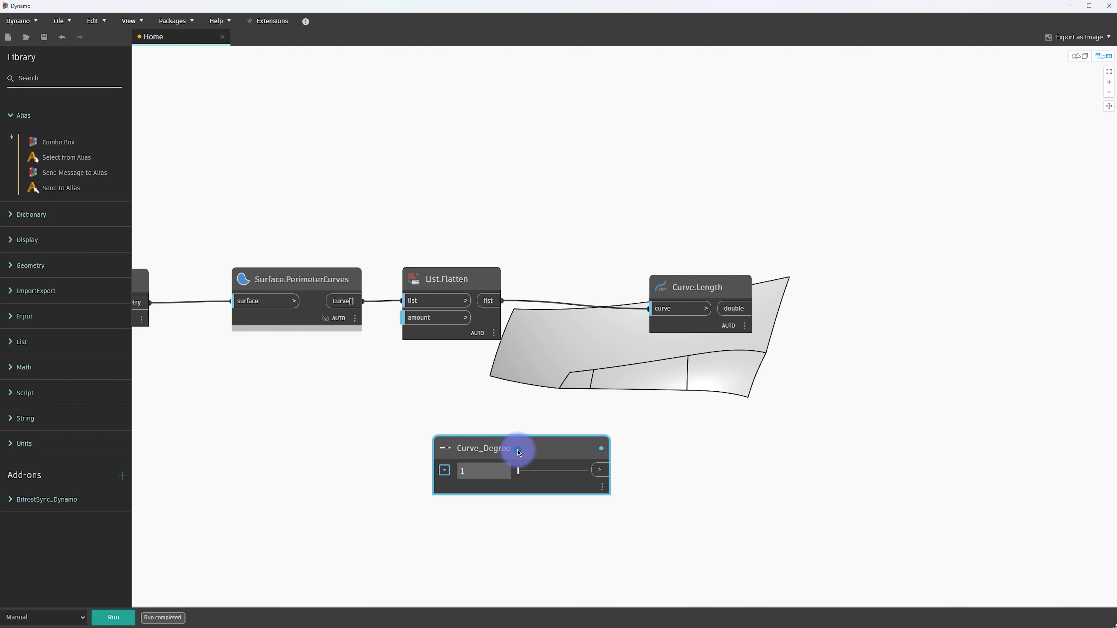
{"action": "left_click_drag", "start_coordinate": [524, 466], "coordinate": [478, 472]}
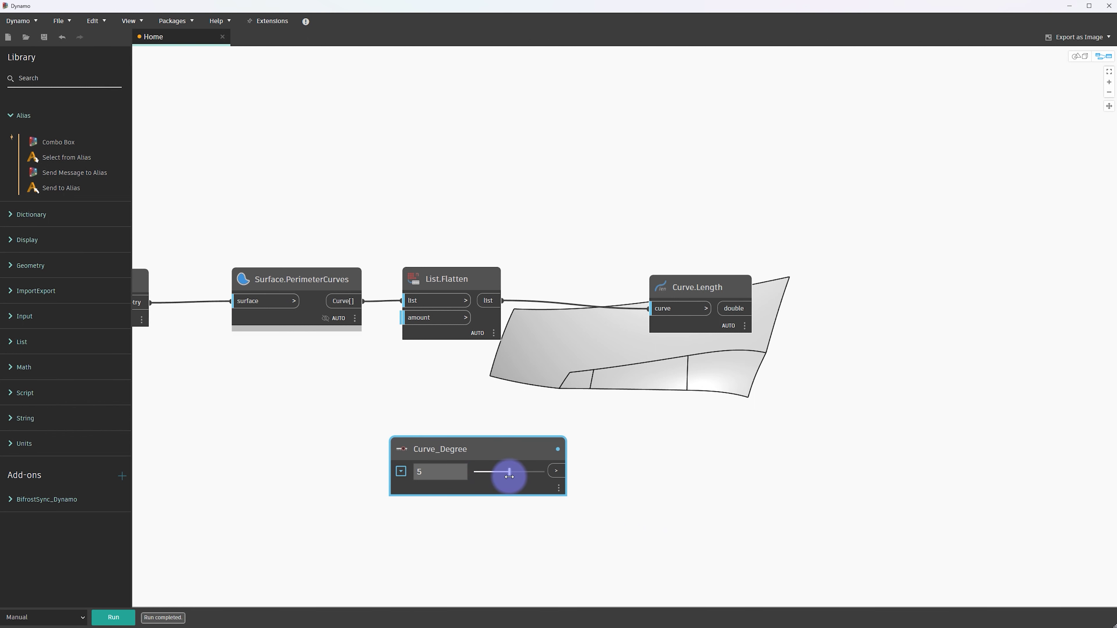
{"action": "key", "text": "ctrl+z"}
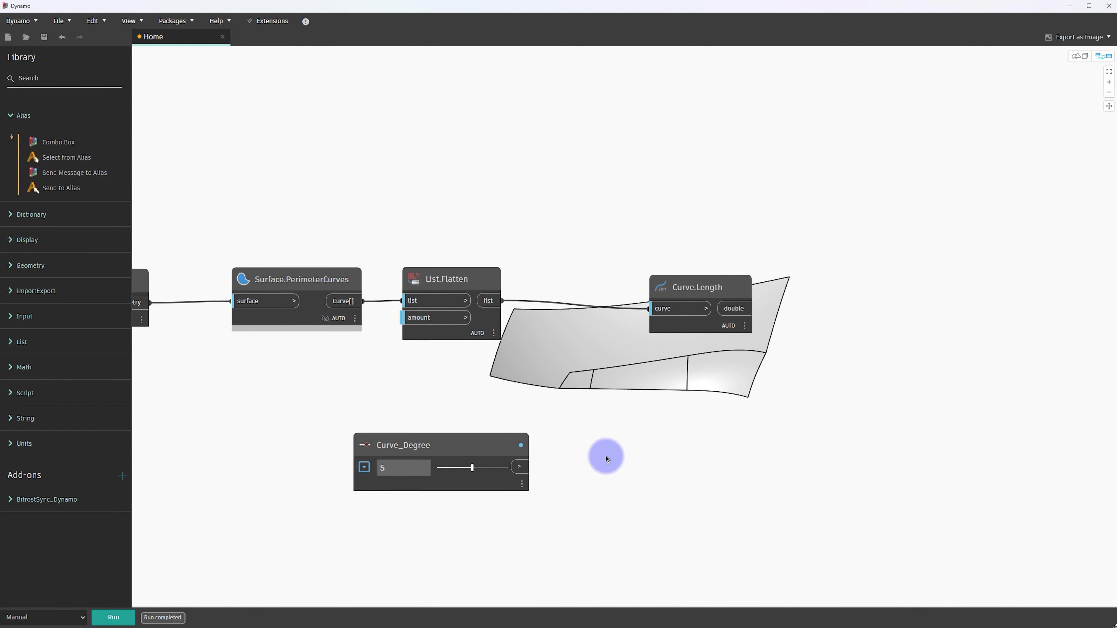
{"action": "right_click", "coordinate": [608, 460]}
Add an x+1 code block fed by the Curve_Degree slider
{"action": "double_click", "coordinate": [627, 434]}
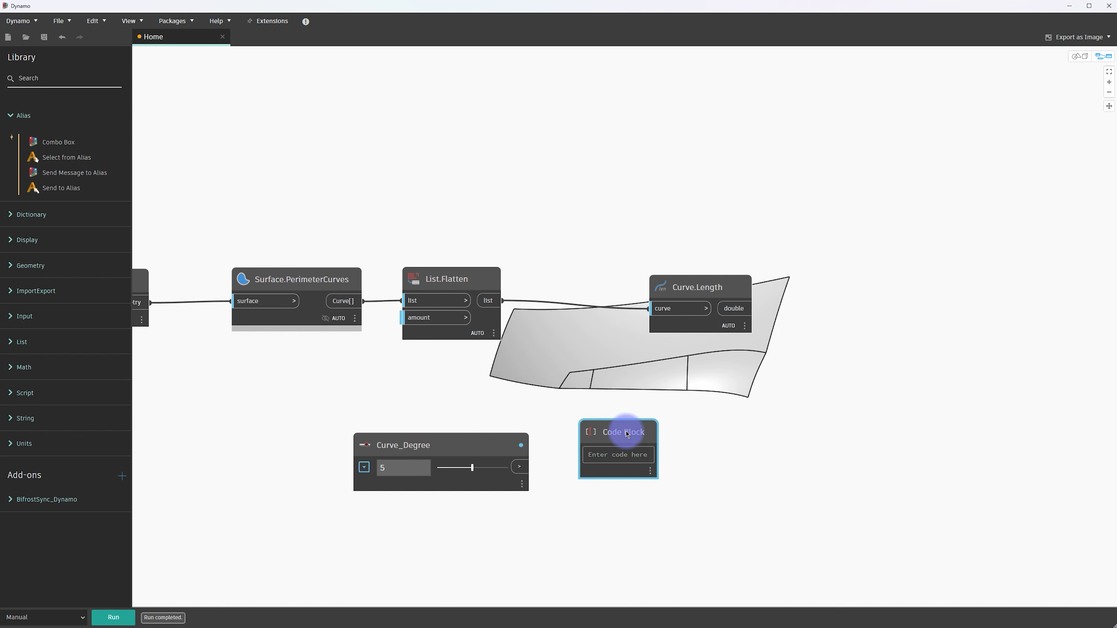
{"action": "type", "text": "x+1;"}
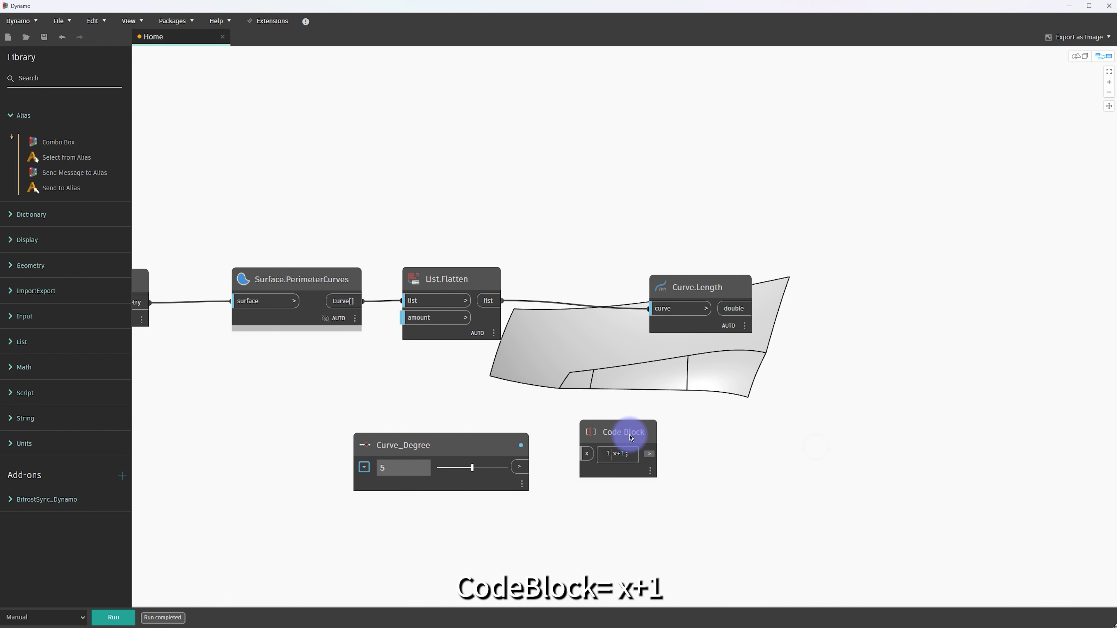
{"action": "left_click_drag", "start_coordinate": [623, 436], "coordinate": [630, 458]}
{"action": "left_click_drag", "start_coordinate": [520, 467], "coordinate": [581, 475]}
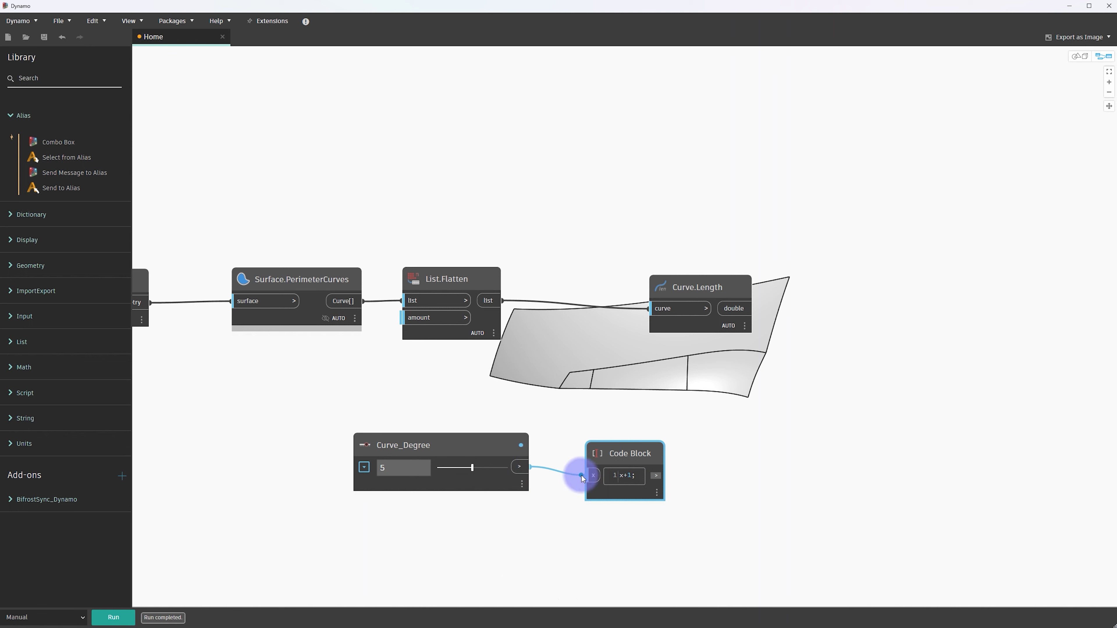
{"action": "middle_click_drag", "start_coordinate": [777, 423], "coordinate": [669, 429]}
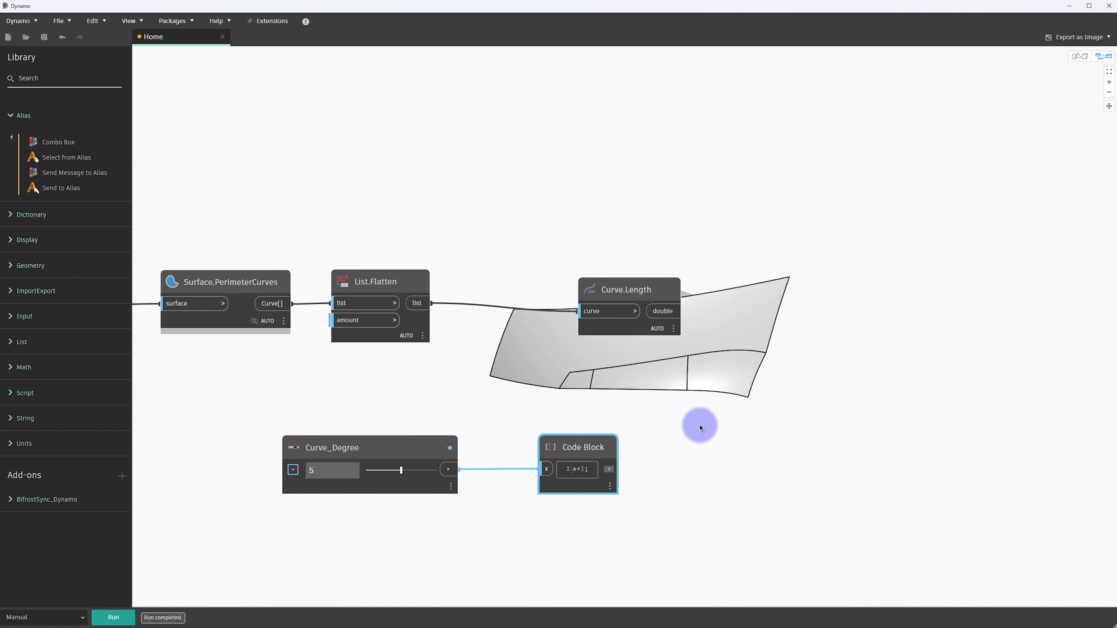
Add a 0..x..#y code block with Curve.Length into x and x+1 into y
{"action": "double_click", "coordinate": [657, 440]}
{"action": "type", "text": "..x.."}
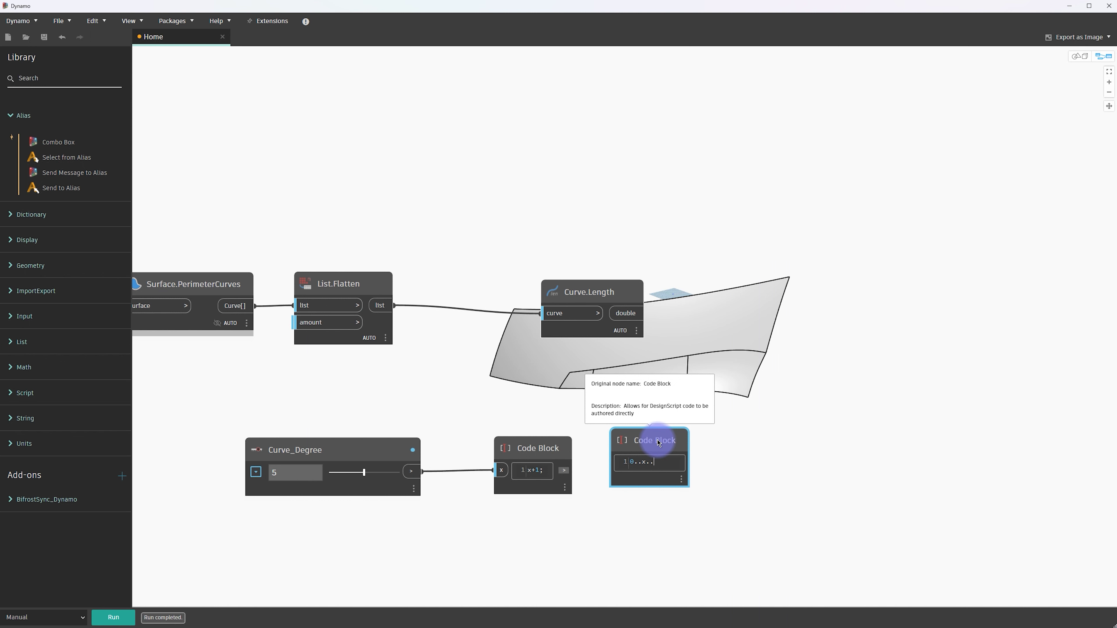
{"action": "type", "text": "#y"}
{"action": "left_click", "coordinate": [820, 412]}
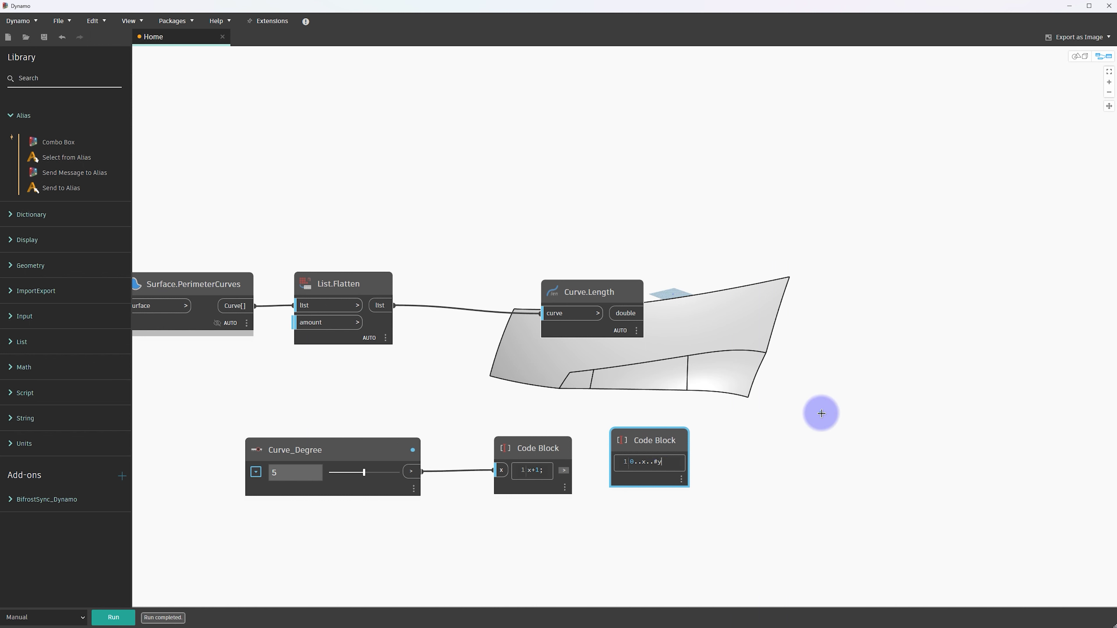
{"action": "left_click_drag", "start_coordinate": [686, 440], "coordinate": [785, 427]}
{"action": "left_click", "coordinate": [614, 448]}
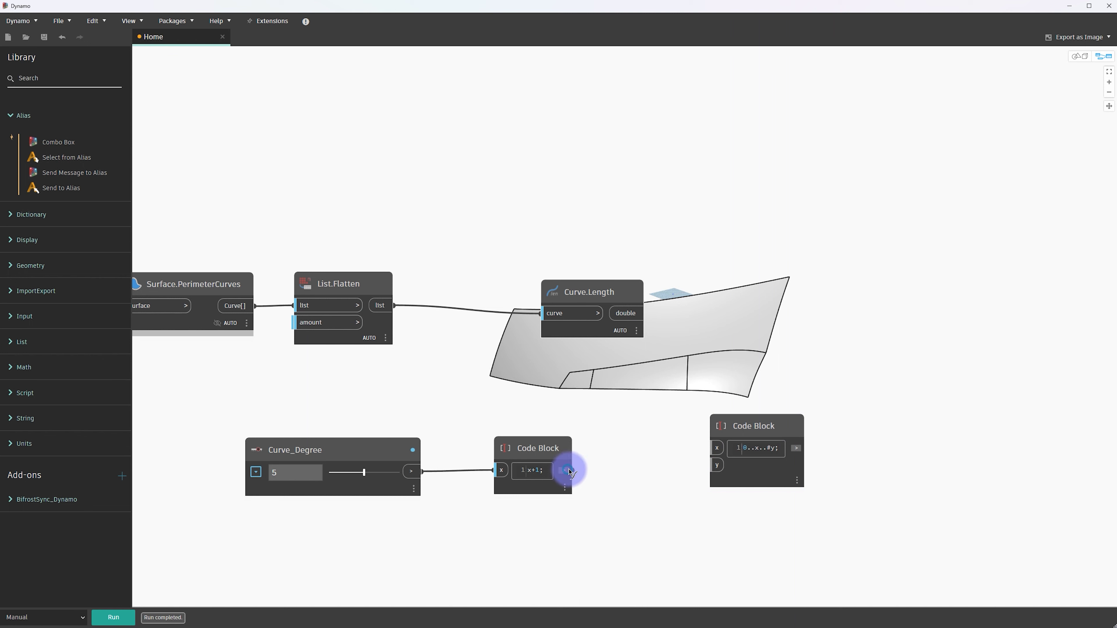
{"action": "left_click_drag", "start_coordinate": [564, 470], "coordinate": [711, 465]}
{"action": "mouse_move", "coordinate": [644, 314]}
{"action": "left_mouse_down"}
{"action": "mouse_move", "coordinate": [718, 426]}
{"action": "mouse_move", "coordinate": [717, 448]}
{"action": "left_mouse_up"}
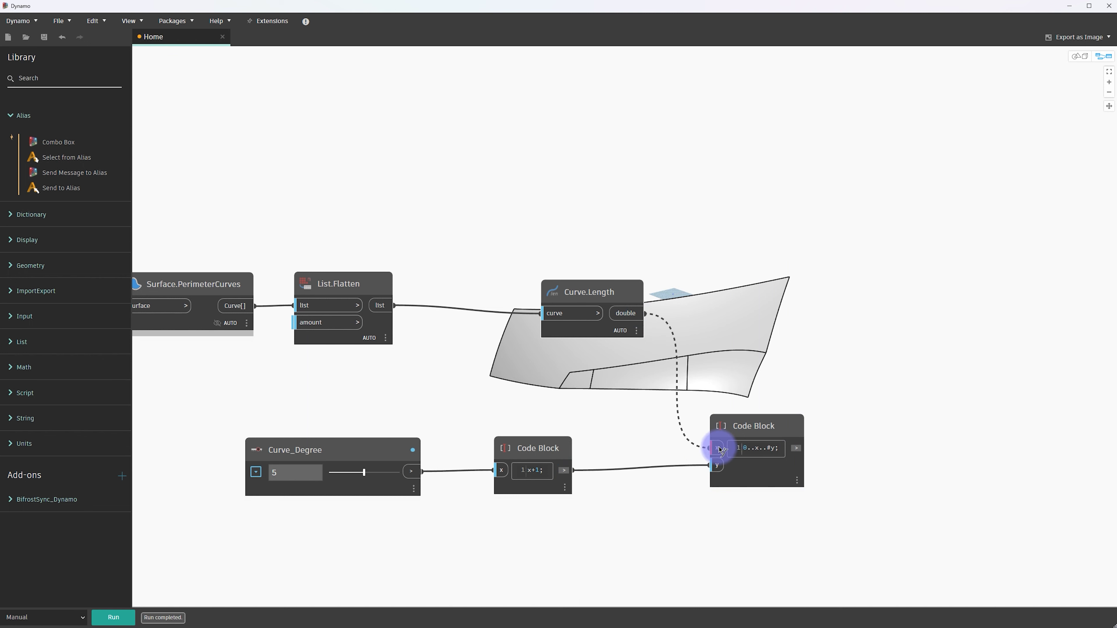
{"action": "left_click", "coordinate": [100, 612]}
Inspect the computed range lists of 120 length values
{"action": "middle_click_drag", "start_coordinate": [715, 506], "coordinate": [695, 492]}
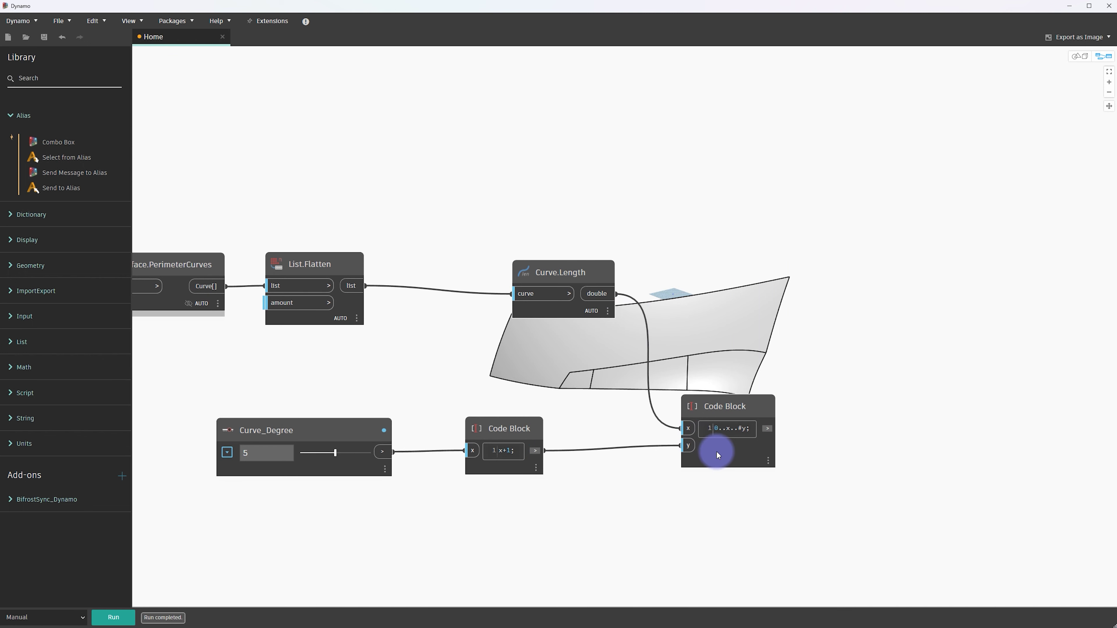
{"action": "left_click", "coordinate": [761, 474]}
{"action": "middle_click_drag", "start_coordinate": [844, 453], "coordinate": [738, 425]}
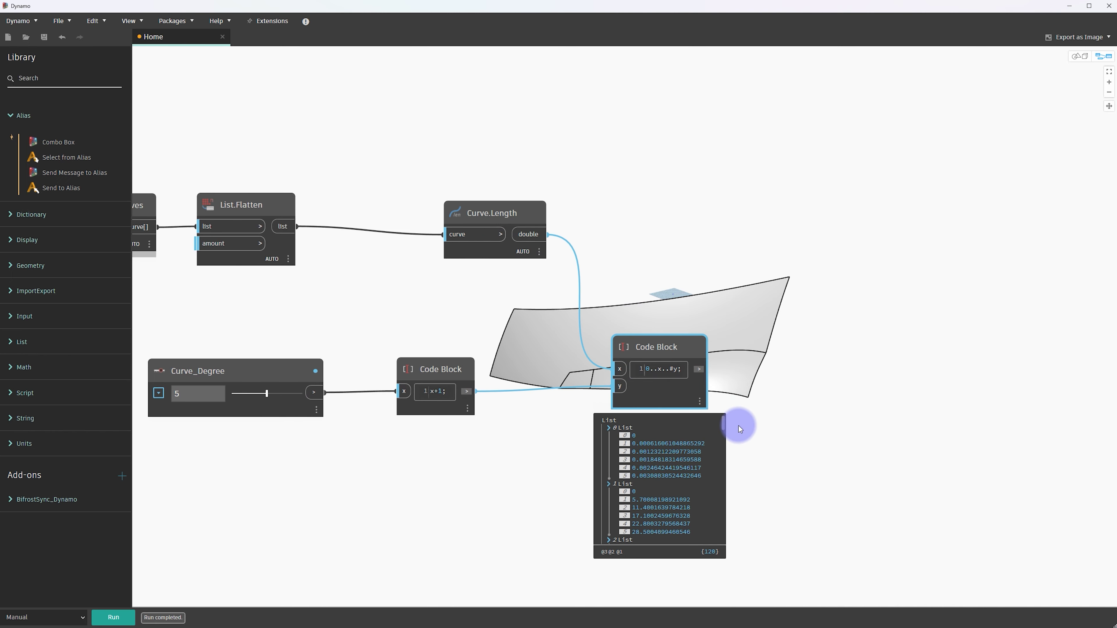
{"action": "left_click_drag", "start_coordinate": [723, 424], "coordinate": [721, 408]}
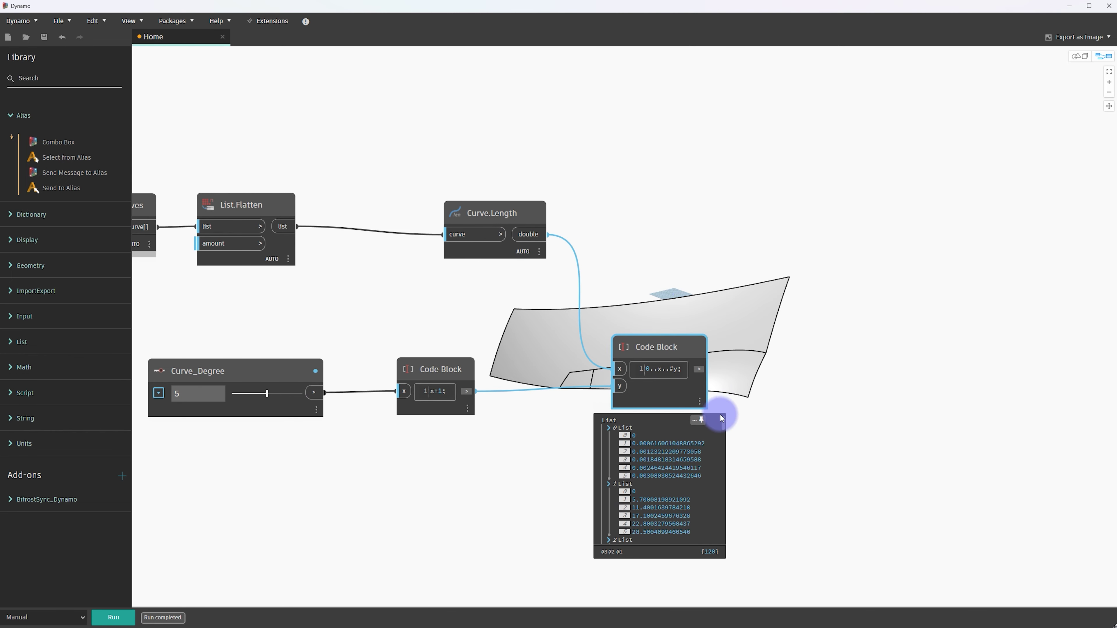
{"action": "mouse_move", "coordinate": [722, 425]}
{"action": "left_mouse_down"}
{"action": "mouse_move", "coordinate": [714, 469]}
{"action": "mouse_move", "coordinate": [713, 407]}
{"action": "left_mouse_up"}
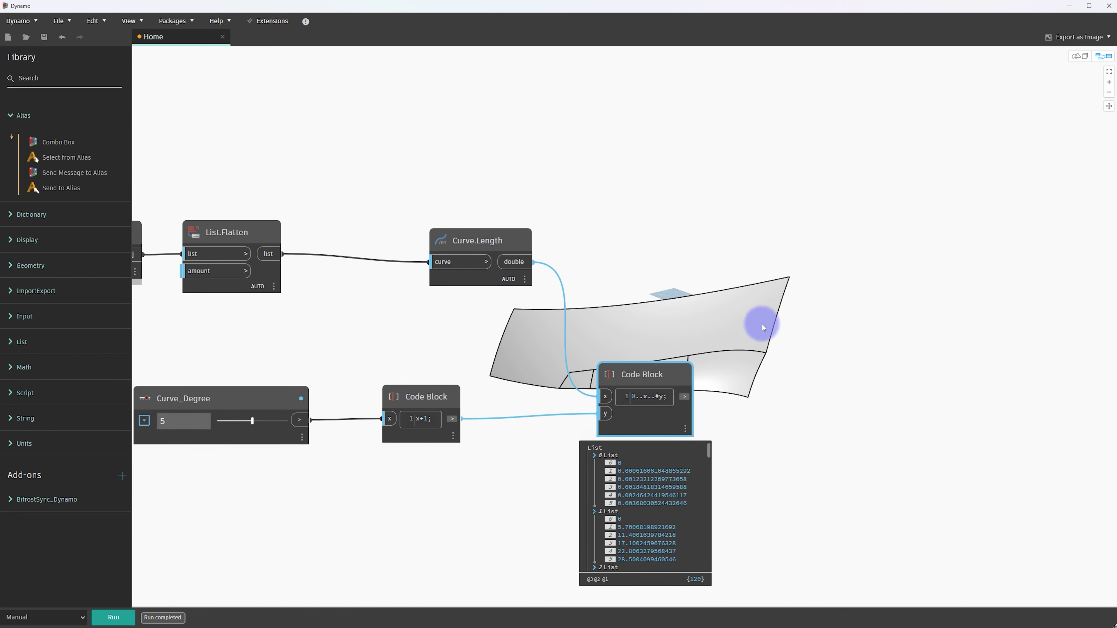
{"action": "middle_click_drag", "start_coordinate": [762, 333], "coordinate": [695, 317]}
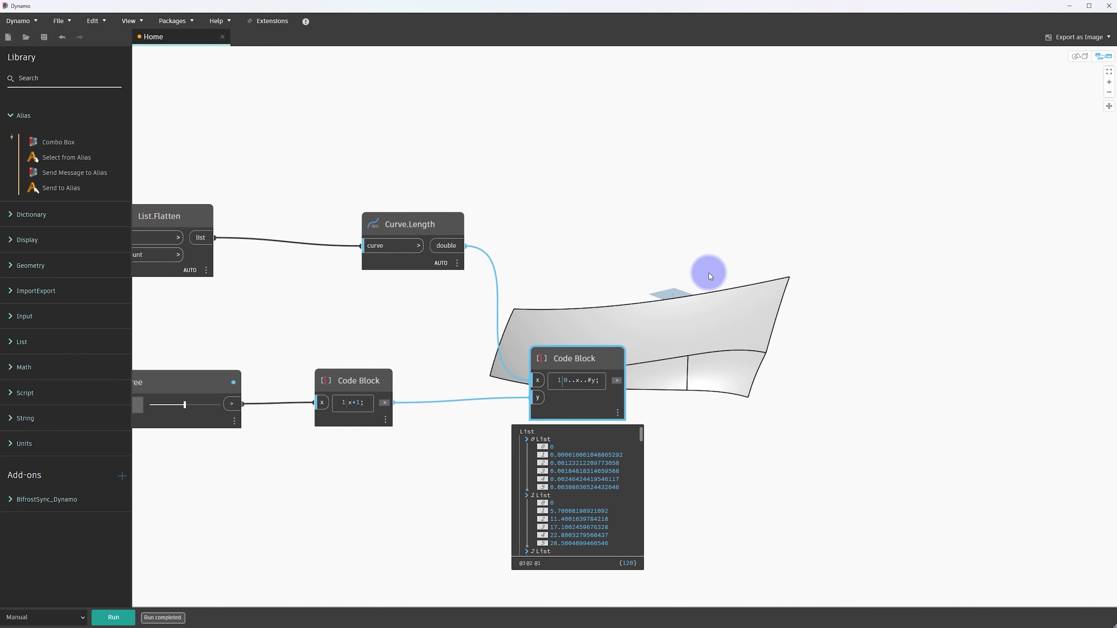
Add Curve.PointAtSegmentLength, fed by the flattened curves and length ranges, and run the graph
{"action": "right_click", "coordinate": [694, 278]}
{"action": "type", "text": "curve."}
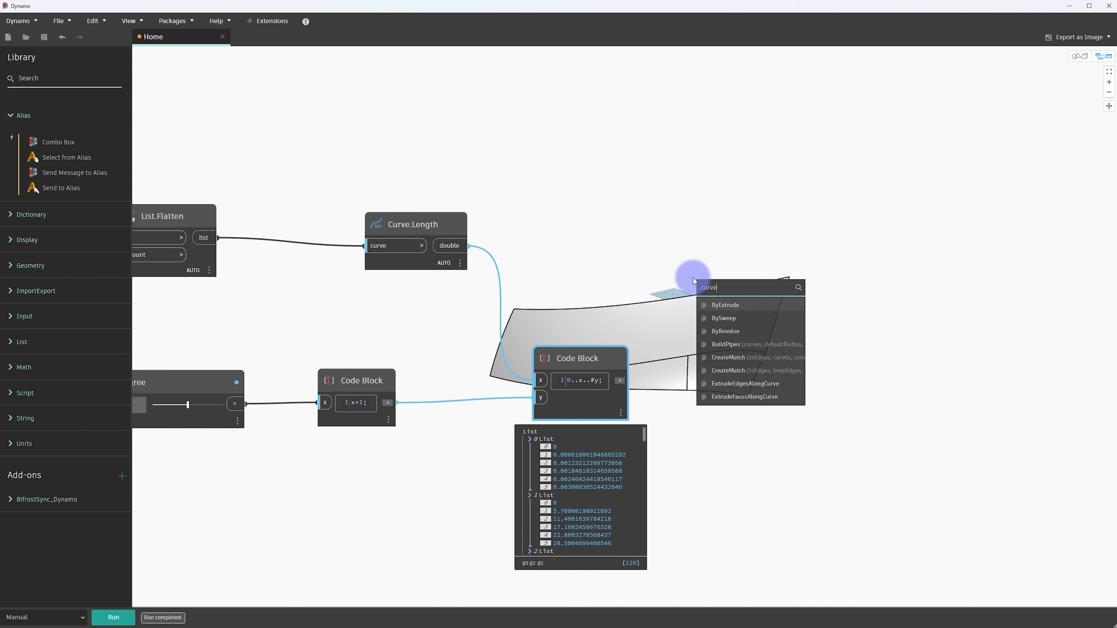
{"action": "type", "text": "point"}
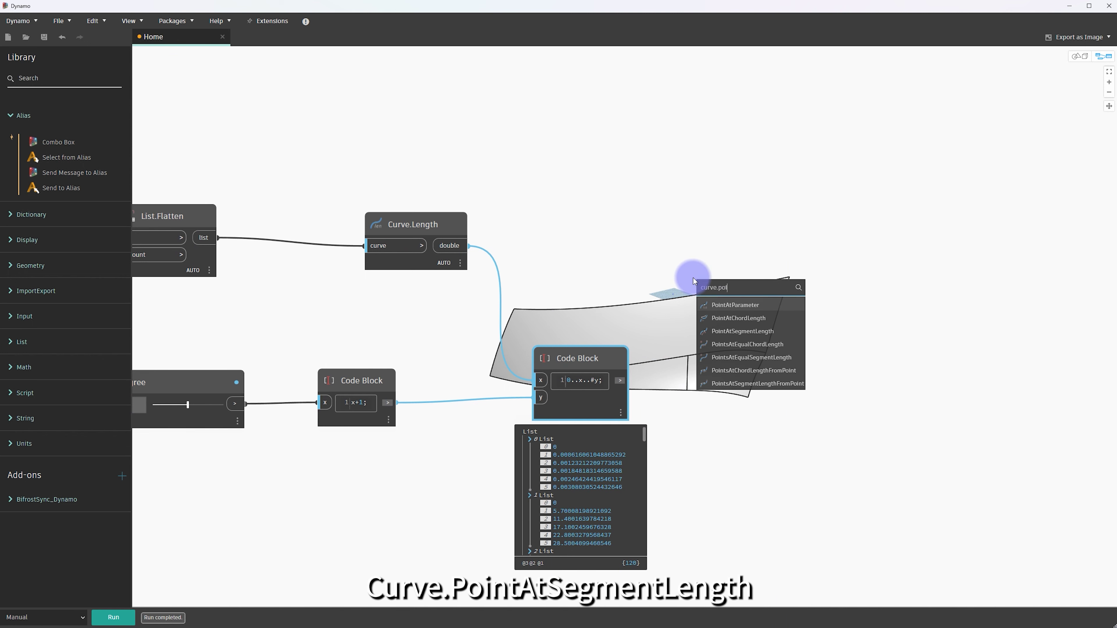
{"action": "key", "text": "Down"}
{"action": "key", "text": "Down"}
{"action": "key", "text": "Return"}
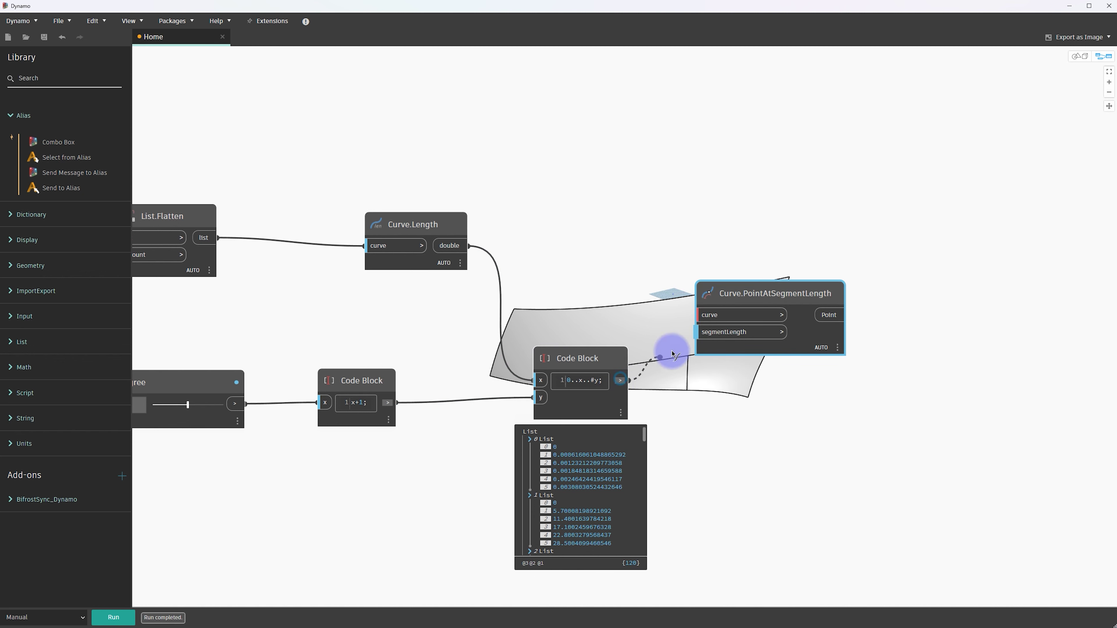
{"action": "left_click_drag", "start_coordinate": [619, 380], "coordinate": [697, 332]}
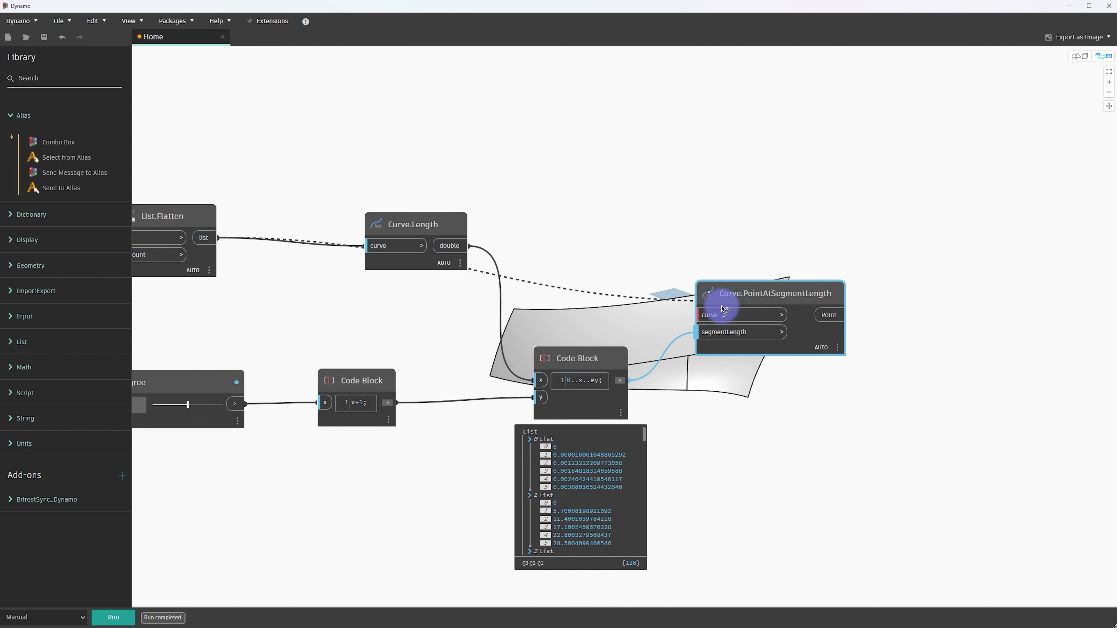
{"action": "left_click_drag", "start_coordinate": [198, 244], "coordinate": [698, 315]}
{"action": "left_click", "coordinate": [123, 602]}
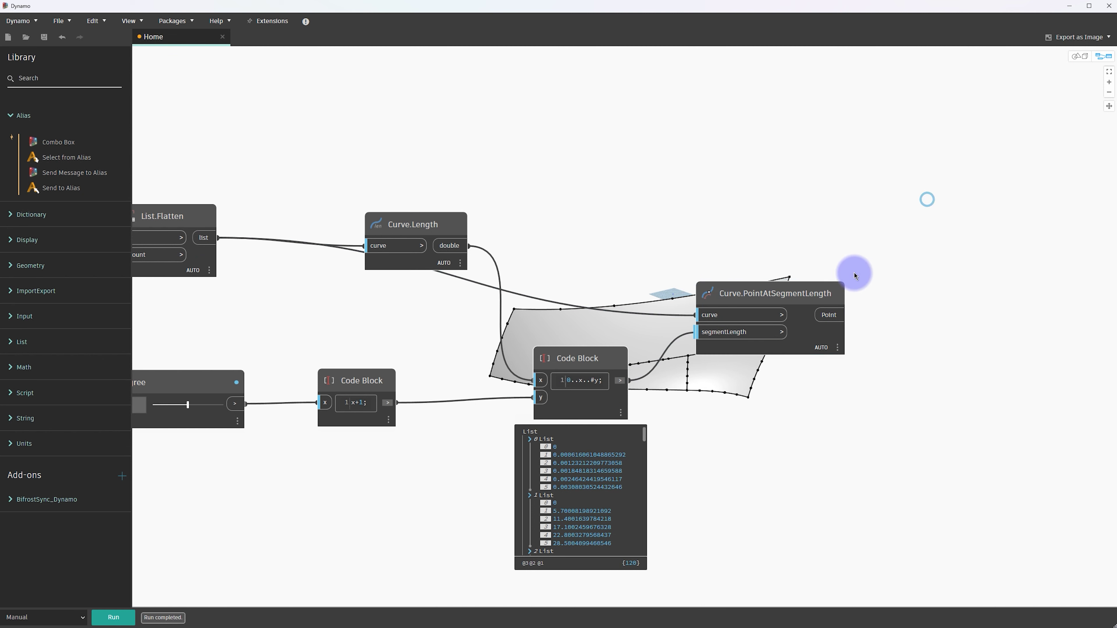
Expand the node's point preview and highlight List 0, the first curve's points
{"action": "left_click_drag", "start_coordinate": [835, 293], "coordinate": [829, 251]}
{"action": "middle_click_drag", "start_coordinate": [873, 346], "coordinate": [732, 336]}
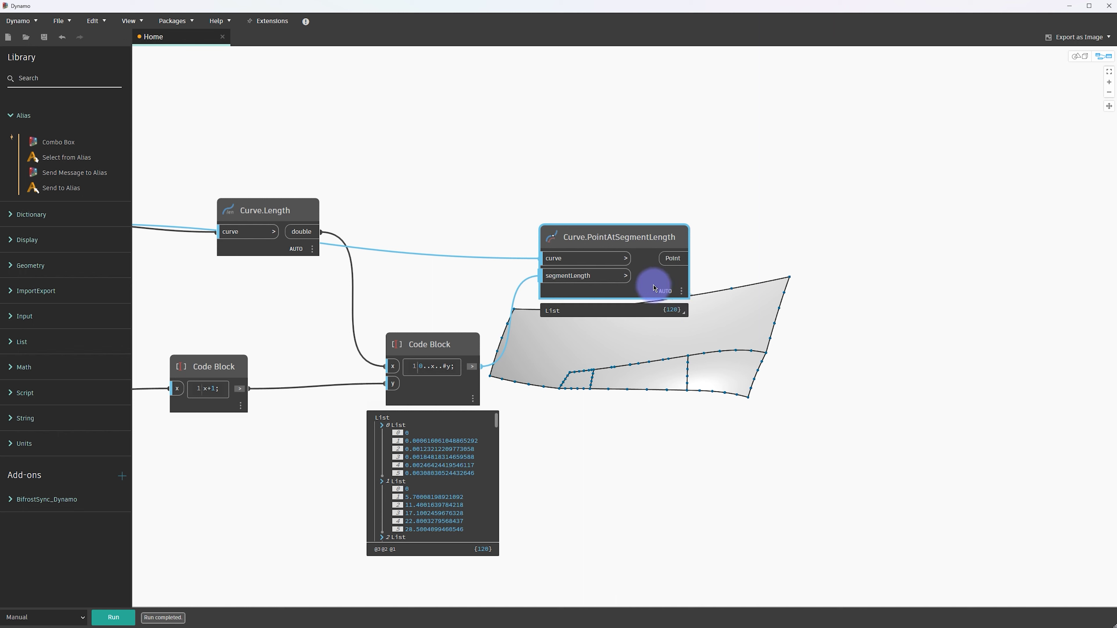
{"action": "left_click", "coordinate": [680, 309]}
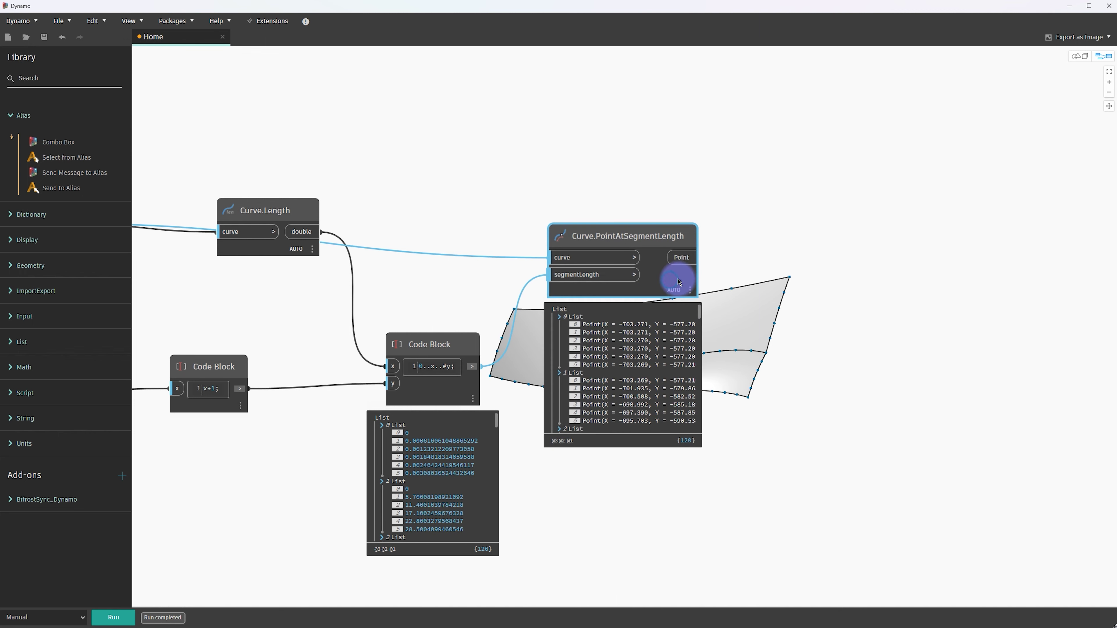
{"action": "left_click", "coordinate": [577, 317]}
{"action": "left_click_drag", "start_coordinate": [732, 278], "coordinate": [840, 244]}
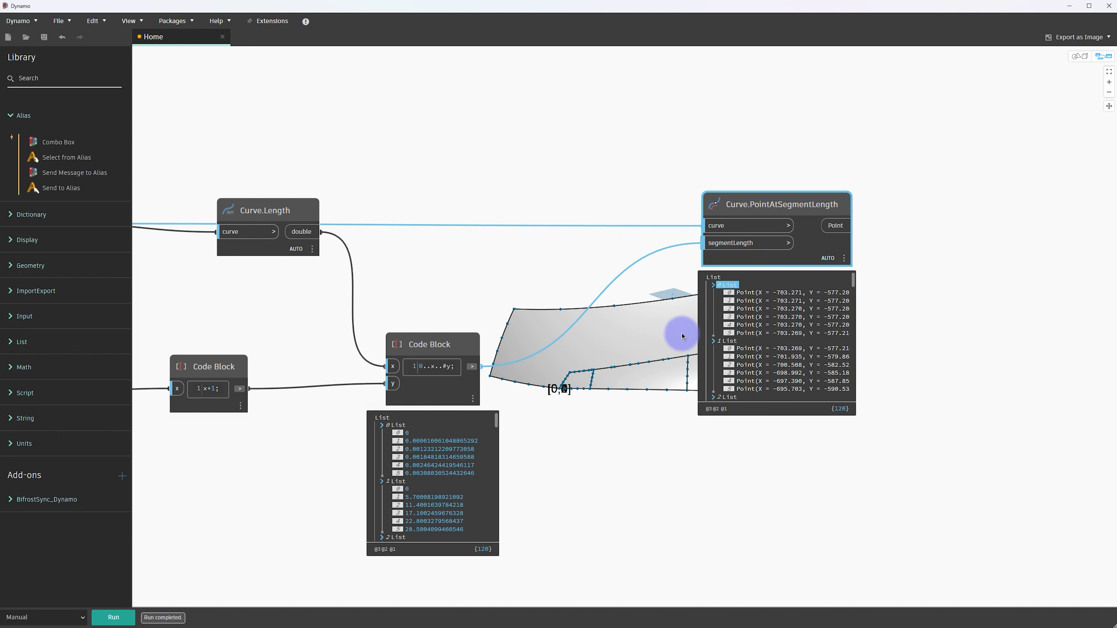
Zoom around the Geometry view to inspect the sampled points on the surface
{"action": "left_click", "coordinate": [1085, 59]}
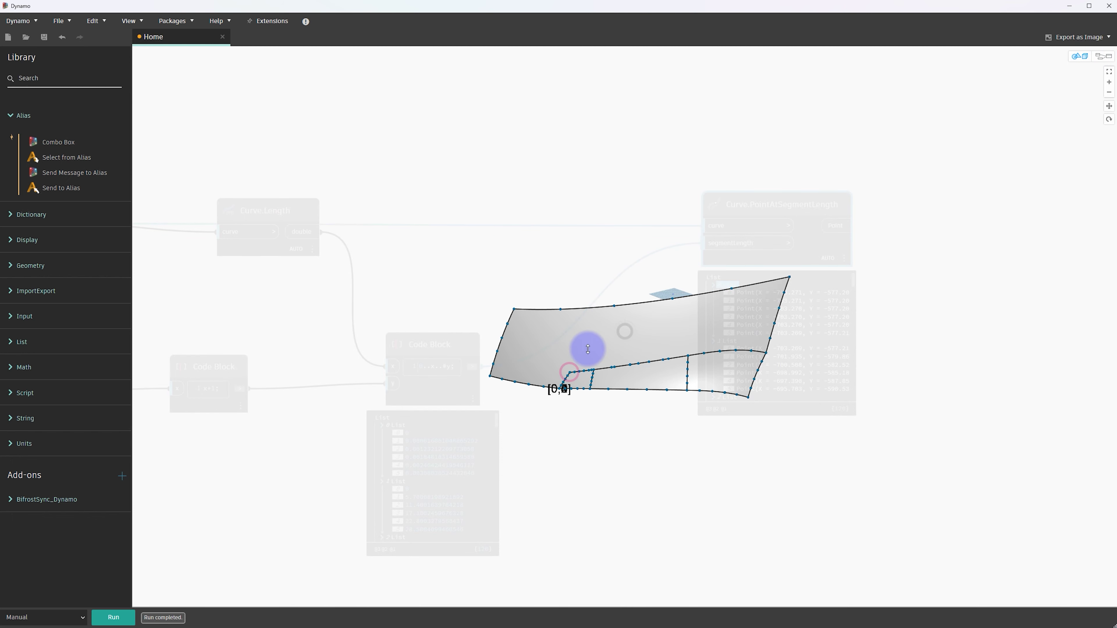
{"action": "scroll", "coordinate": [586, 347], "scroll_direction": "up", "scroll_amount": 3}
{"action": "scroll", "coordinate": [686, 352], "scroll_direction": "up", "scroll_amount": 2}
{"action": "scroll", "coordinate": [634, 398], "scroll_direction": "up", "scroll_amount": 2}
{"action": "scroll", "coordinate": [693, 335], "scroll_direction": "up", "scroll_amount": 2}
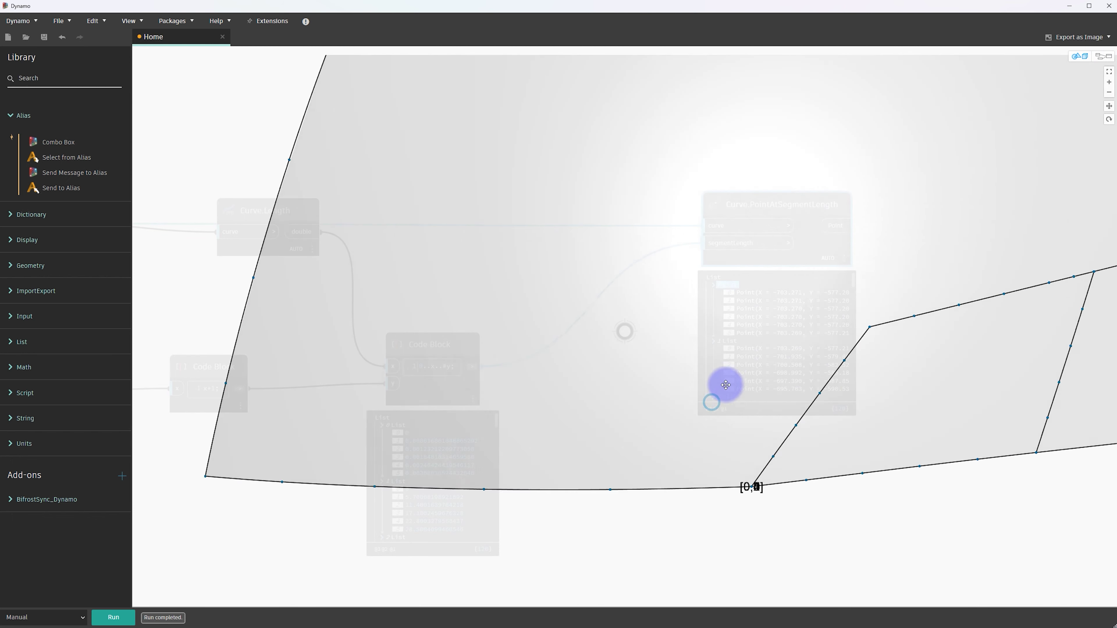
{"action": "scroll", "coordinate": [723, 386], "scroll_direction": "up", "scroll_amount": 2}
{"action": "scroll", "coordinate": [773, 511], "scroll_direction": "up", "scroll_amount": 1}
{"action": "scroll", "coordinate": [761, 473], "scroll_direction": "up", "scroll_amount": 1}
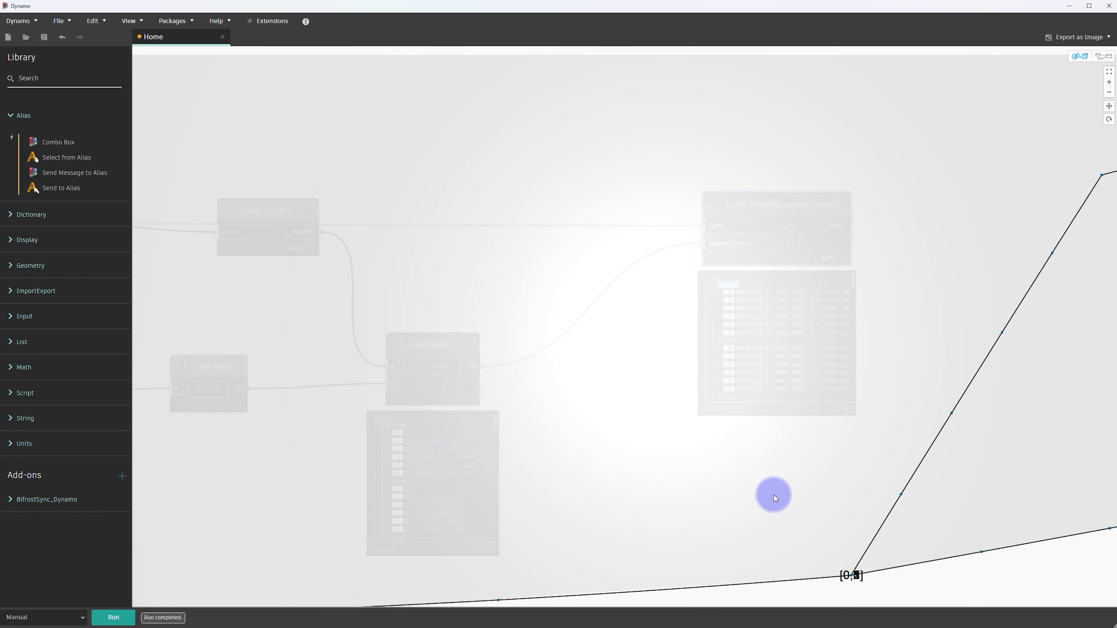
{"action": "scroll", "coordinate": [775, 496], "scroll_direction": "down", "scroll_amount": 5}
{"action": "scroll", "coordinate": [753, 453], "scroll_direction": "down", "scroll_amount": 2}
{"action": "scroll", "coordinate": [744, 423], "scroll_direction": "down", "scroll_amount": 1}
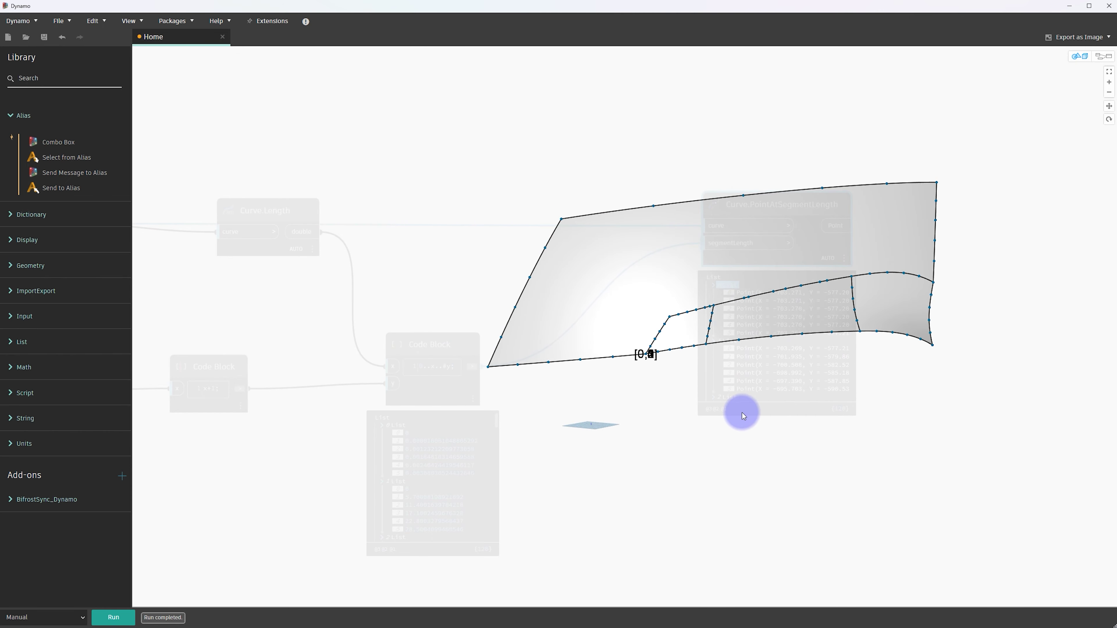
{"action": "scroll", "coordinate": [744, 405], "scroll_direction": "down", "scroll_amount": 2}
{"action": "scroll", "coordinate": [743, 401], "scroll_direction": "down", "scroll_amount": 1}
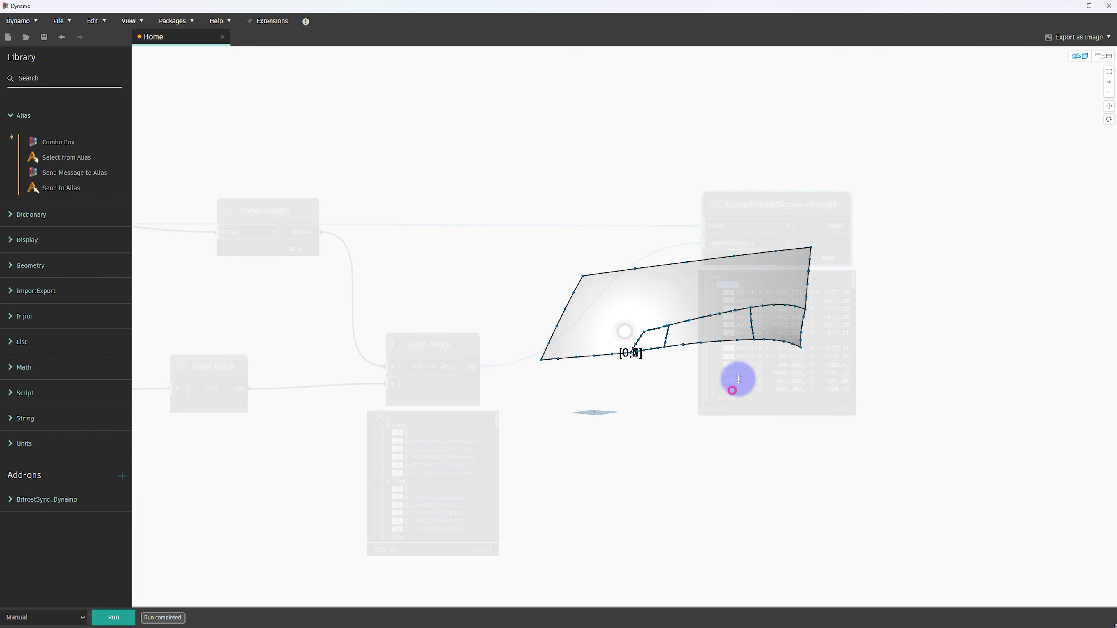
{"action": "scroll", "coordinate": [739, 377], "scroll_direction": "up", "scroll_amount": 2}
Return to Graph view, reposition the point node and pan to make room below
{"action": "left_click", "coordinate": [1104, 56]}
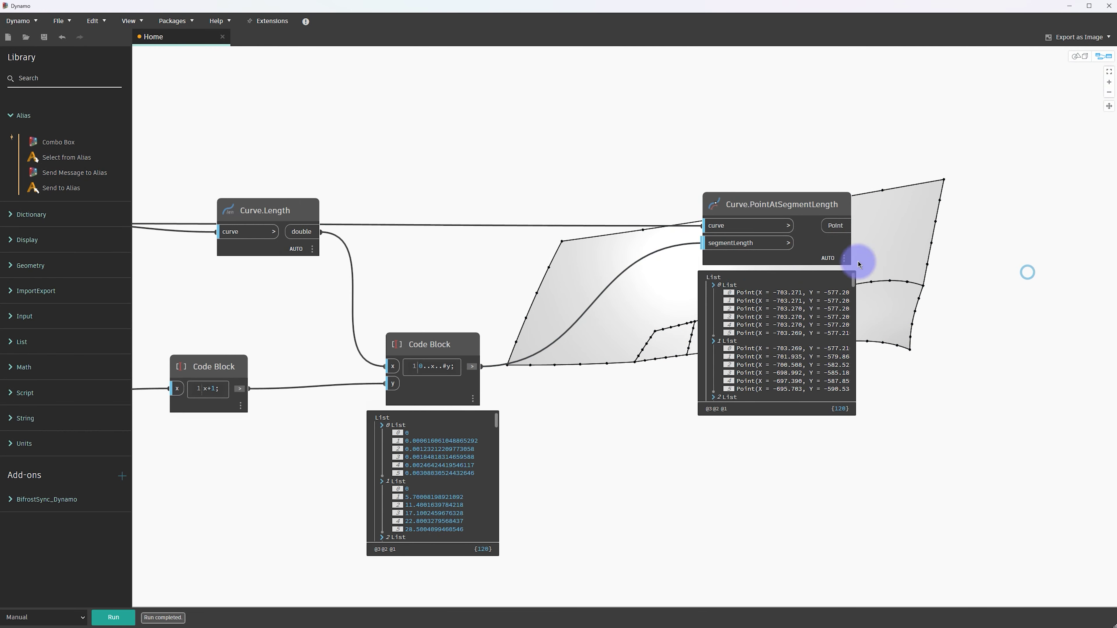
{"action": "left_click_drag", "start_coordinate": [804, 244], "coordinate": [712, 246]}
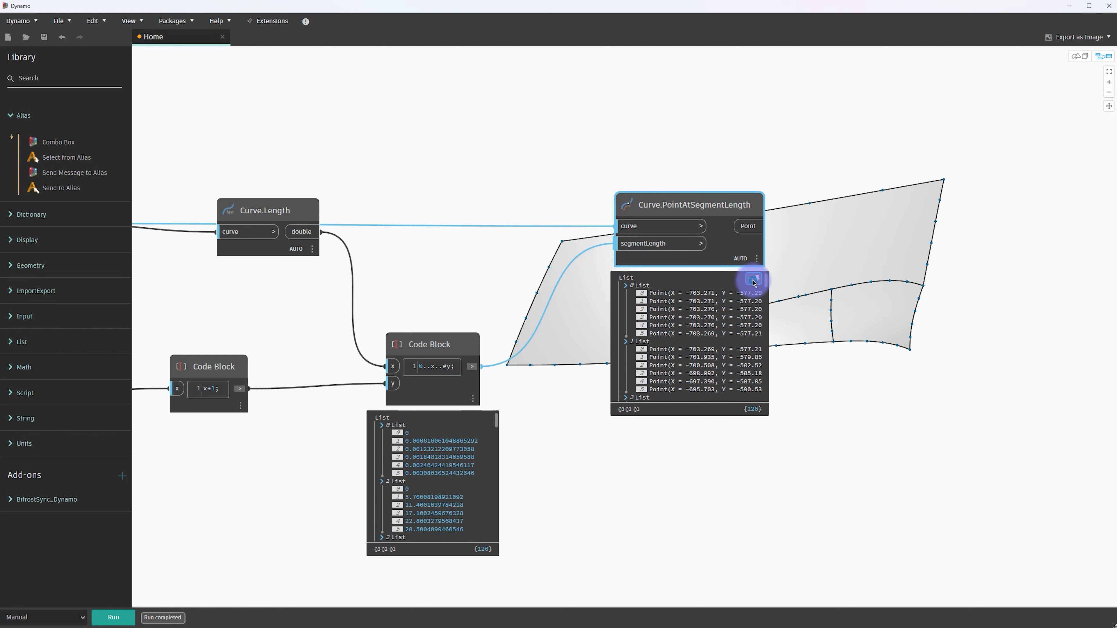
{"action": "middle_click_drag", "start_coordinate": [893, 327], "coordinate": [823, 299]}
{"action": "left_click", "coordinate": [624, 327]}
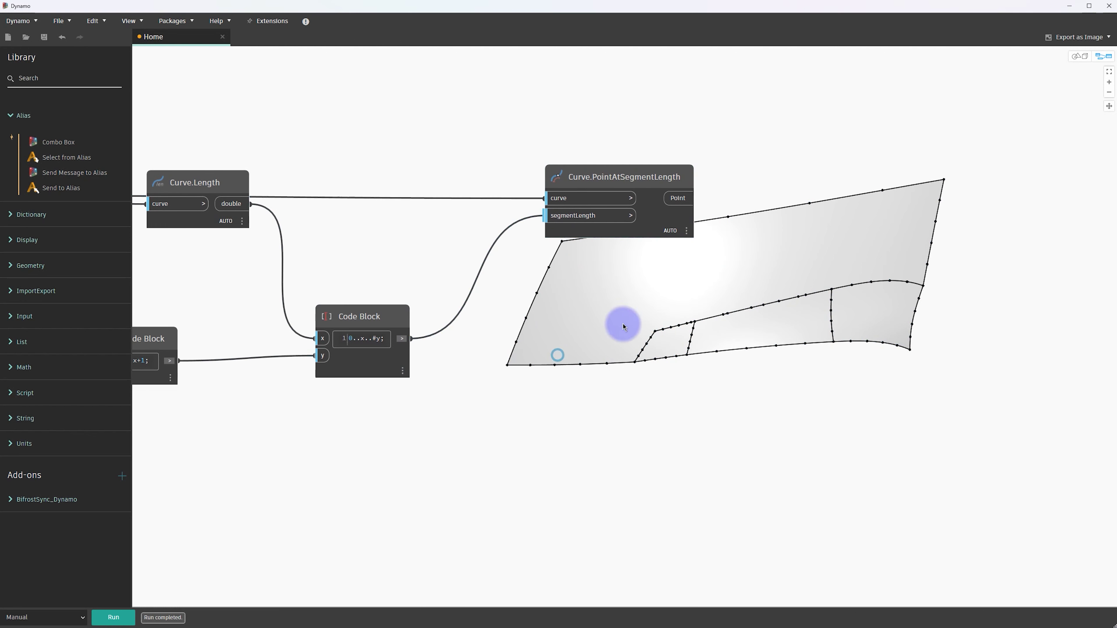
{"action": "scroll", "coordinate": [625, 326], "scroll_direction": "down", "scroll_amount": 2}
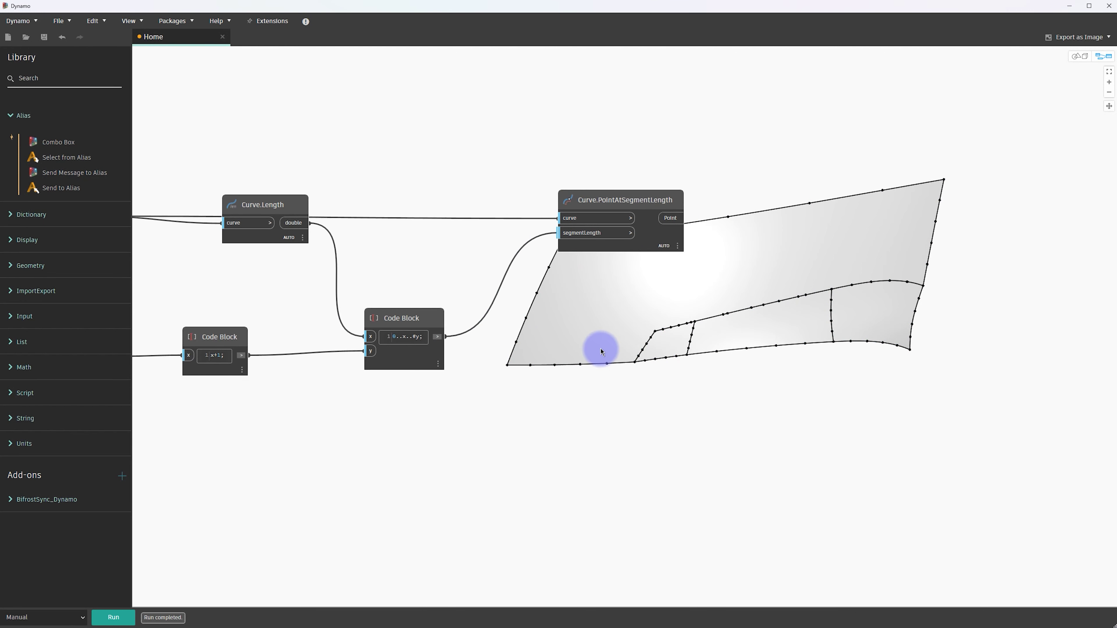
{"action": "middle_click_drag", "start_coordinate": [602, 351], "coordinate": [611, 353]}
{"action": "middle_click_drag", "start_coordinate": [544, 345], "coordinate": [606, 329]}
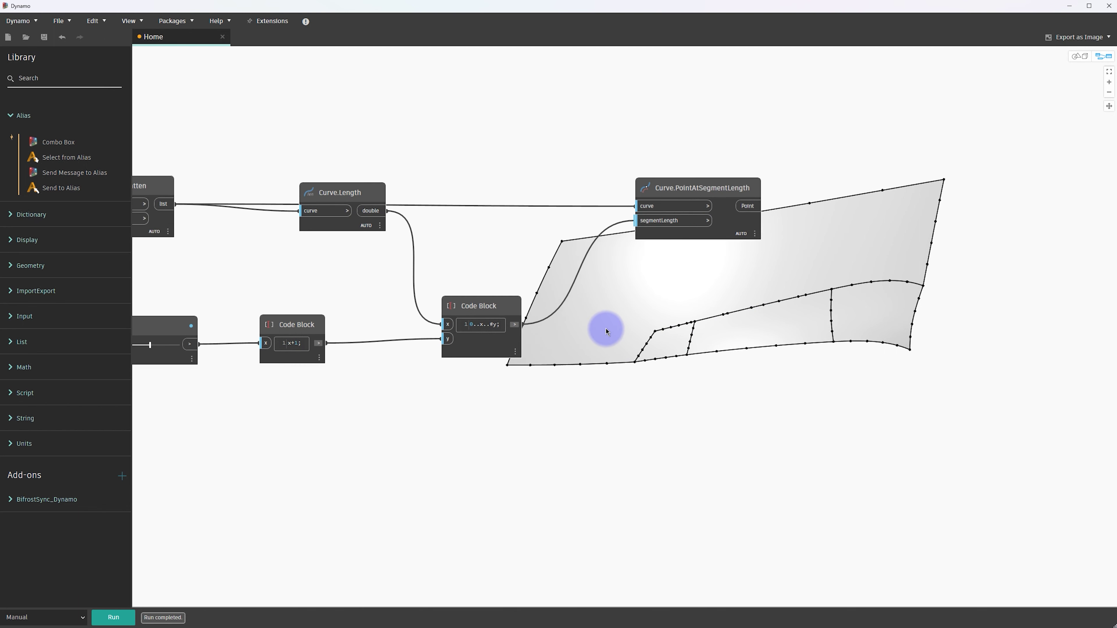
Start an 'x/' Code Block, then discard it and pan the graph
{"action": "right_click", "coordinate": [408, 433]}
{"action": "double_click", "coordinate": [366, 462]}
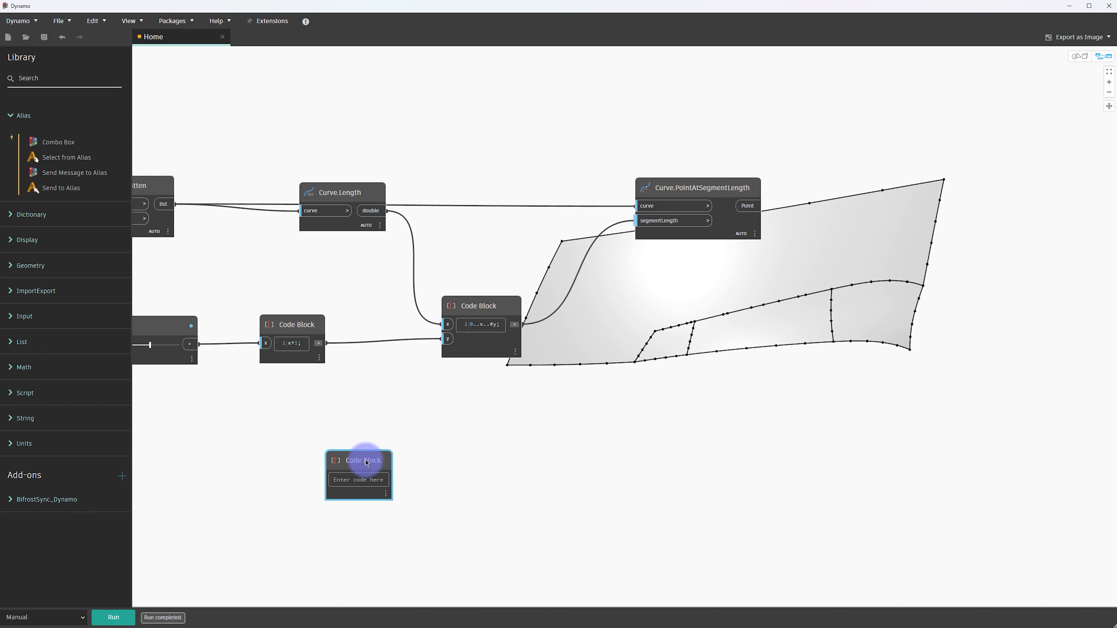
{"action": "type", "text": "x/"}
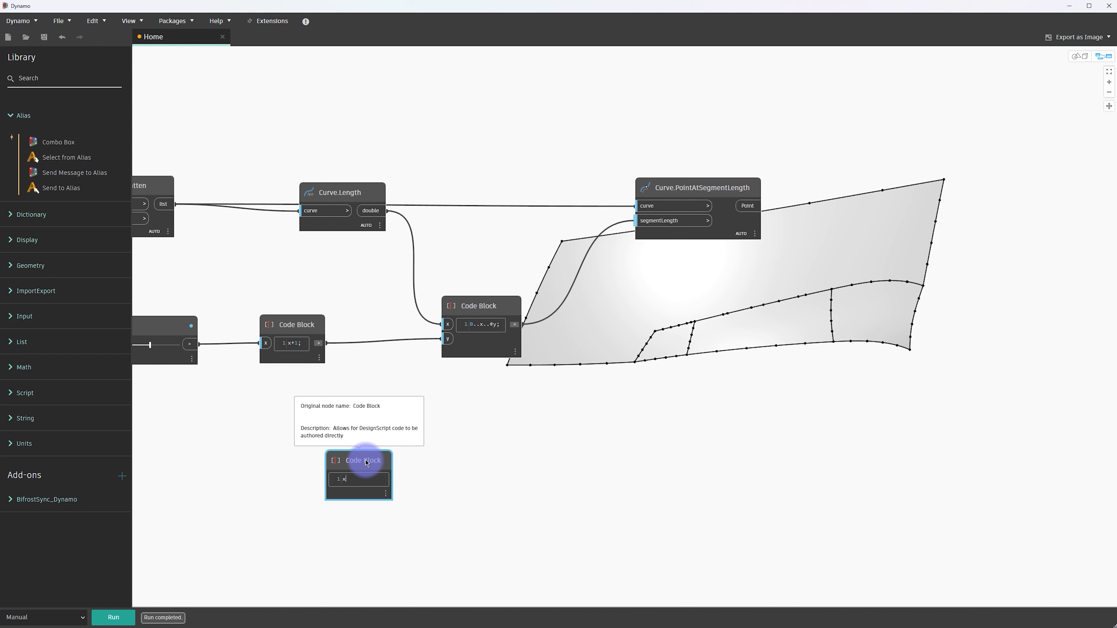
{"action": "left_click", "coordinate": [314, 462]}
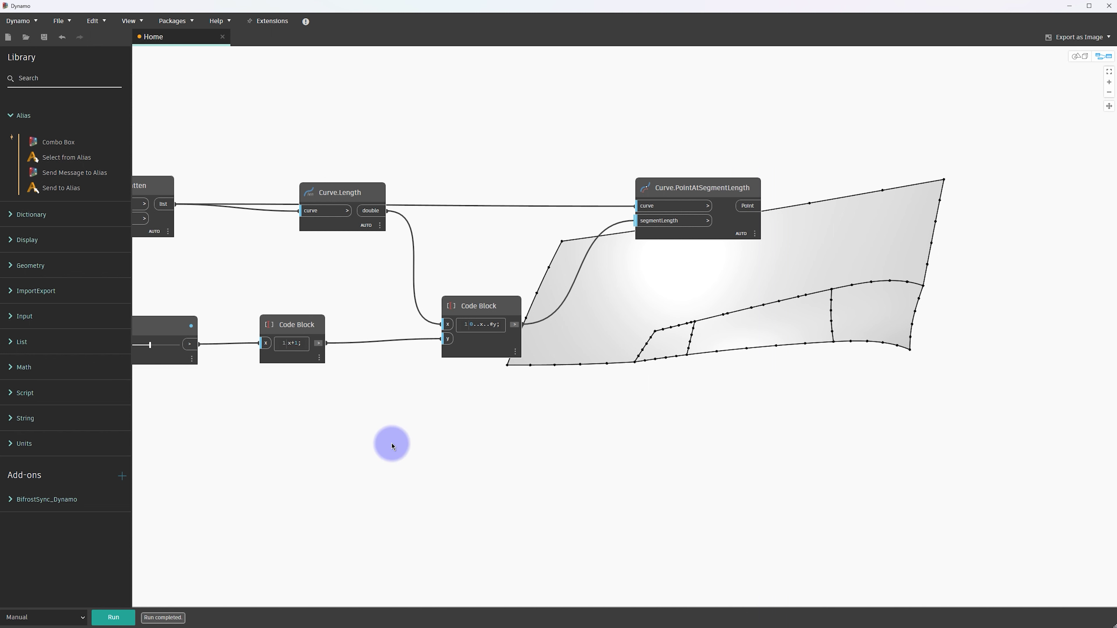
{"action": "middle_click_drag", "start_coordinate": [395, 447], "coordinate": [477, 435]}
Place a / division node with the curve lengths feeding its x input
{"action": "right_click", "coordinate": [477, 435]}
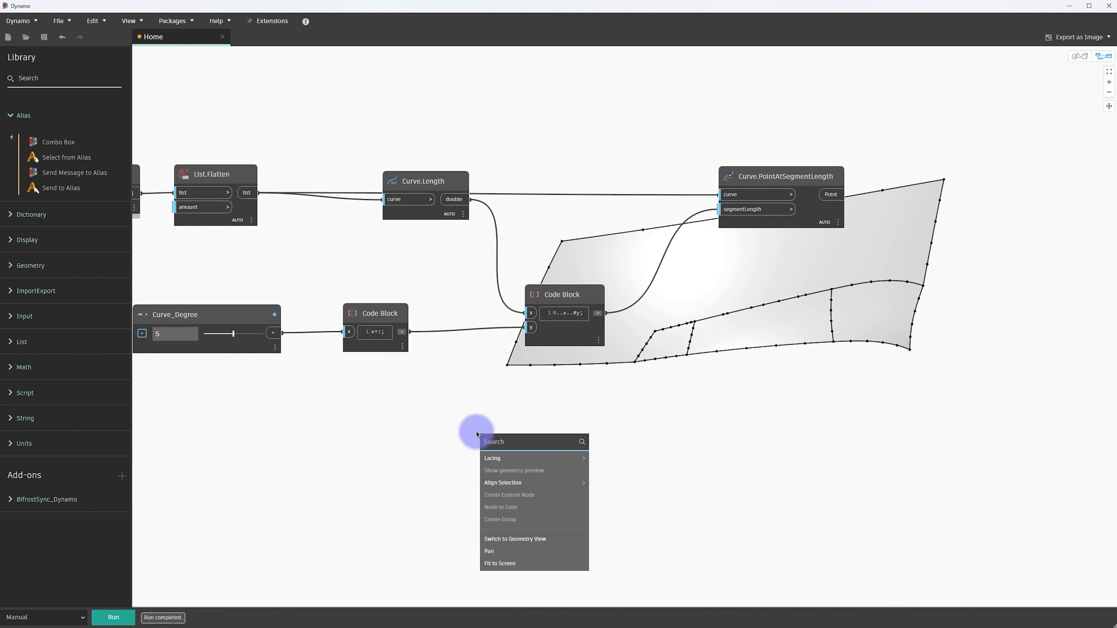
{"action": "type", "text": "/"}
{"action": "left_click", "coordinate": [499, 457]}
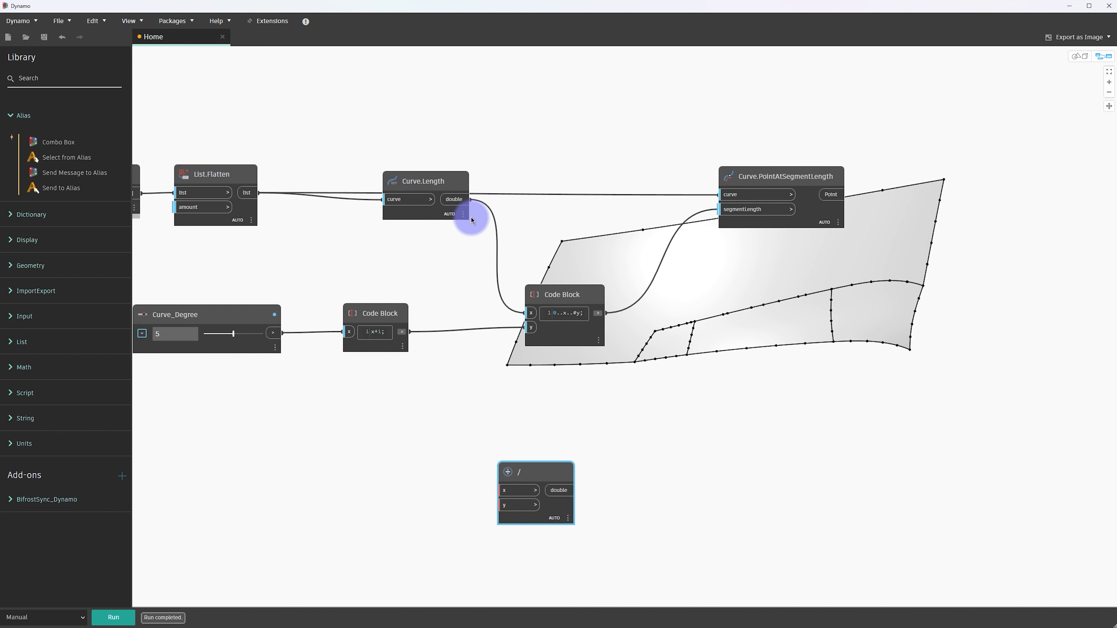
{"action": "left_click_drag", "start_coordinate": [470, 199], "coordinate": [504, 490]}
{"action": "middle_click_drag", "start_coordinate": [449, 513], "coordinate": [454, 491]}
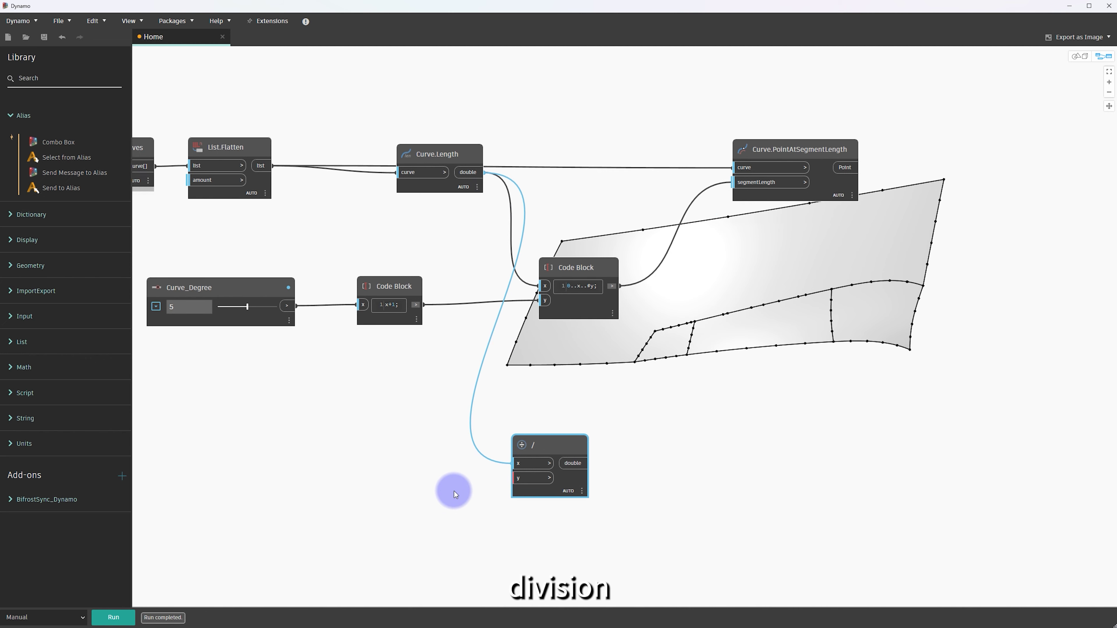
{"action": "scroll", "coordinate": [409, 504], "scroll_direction": "up", "scroll_amount": 2}
Create a 0.1 Code Block named 'Topology' and connect it to the division's y
{"action": "double_click", "coordinate": [382, 516]}
{"action": "type", "text": "0.1;"}
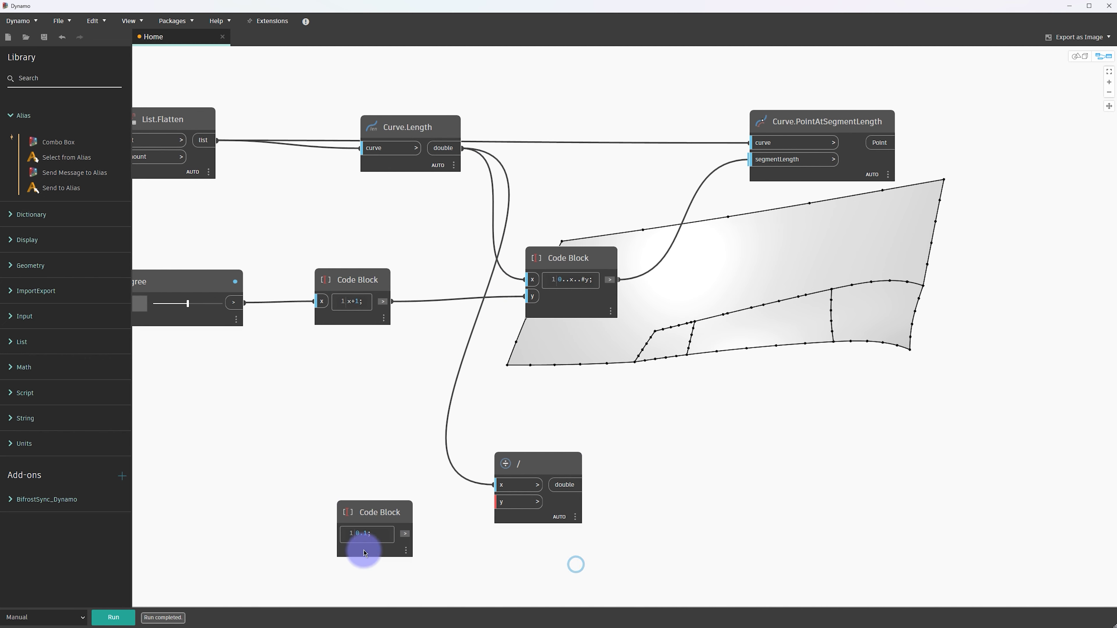
{"action": "right_click", "coordinate": [368, 515]}
{"action": "left_click", "coordinate": [398, 510]}
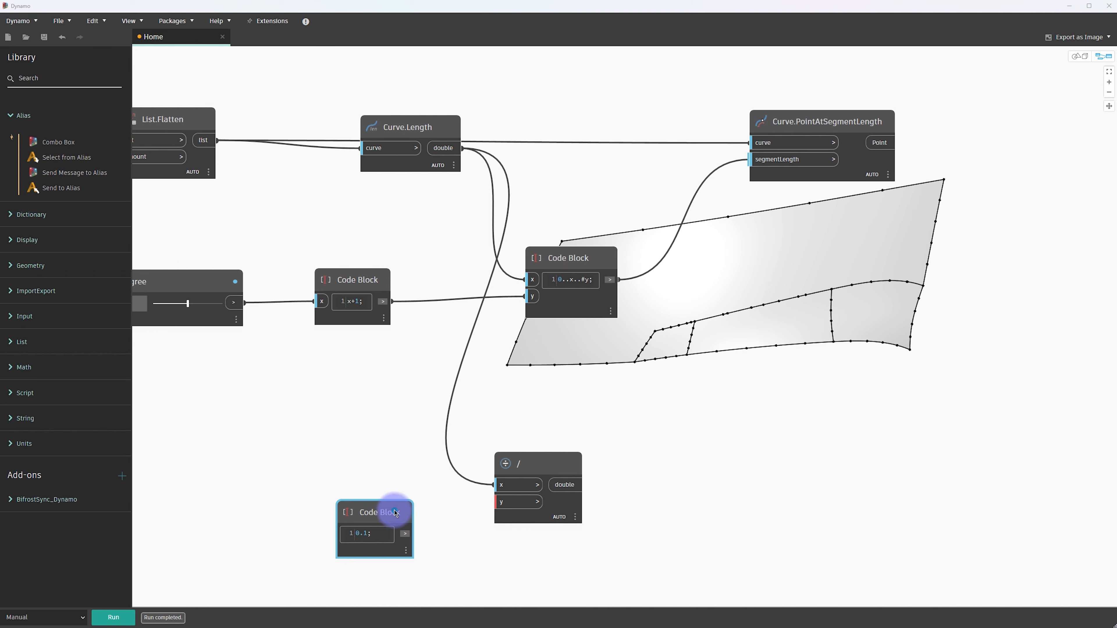
{"action": "double_click", "coordinate": [395, 513]}
{"action": "type", "text": "To"}
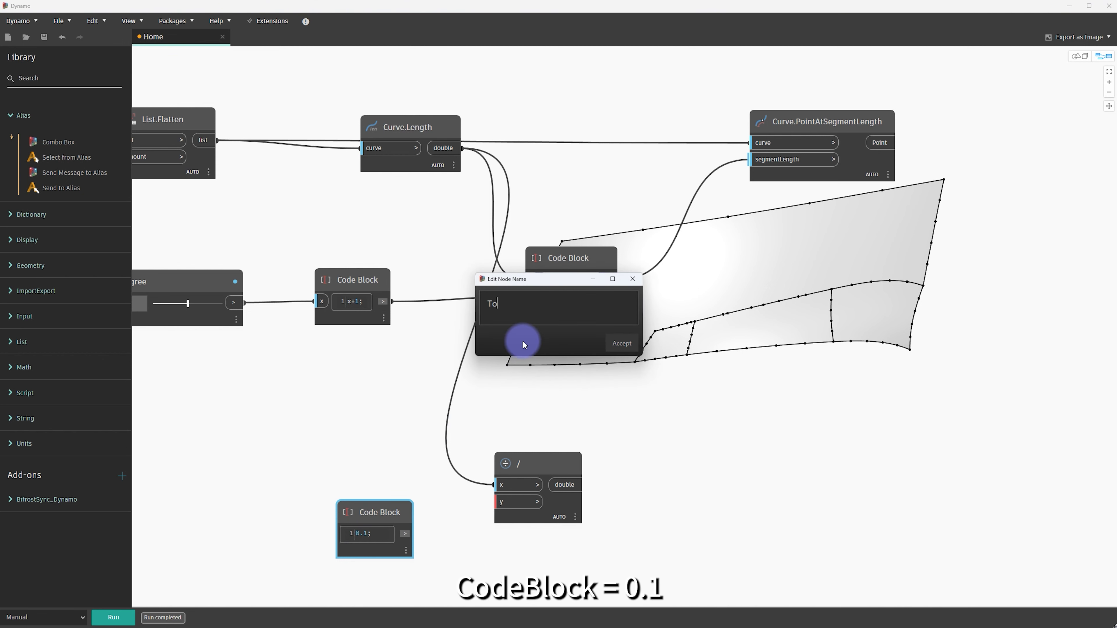
{"action": "type", "text": "pology"}
{"action": "left_click", "coordinate": [620, 344]}
{"action": "left_click", "coordinate": [663, 414]}
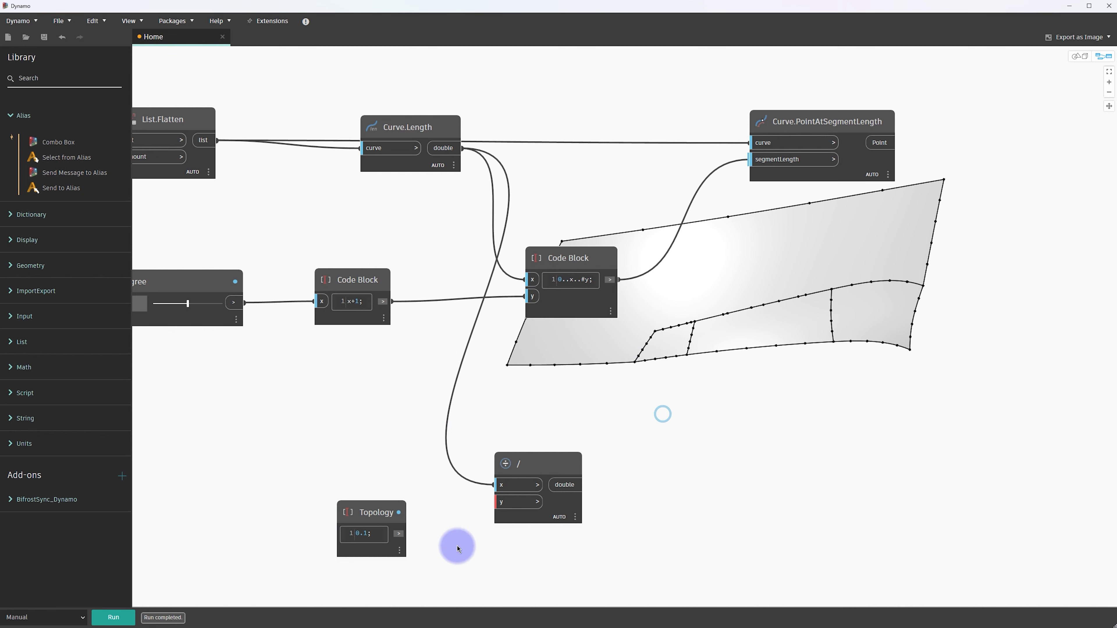
{"action": "left_click_drag", "start_coordinate": [402, 537], "coordinate": [492, 511]}
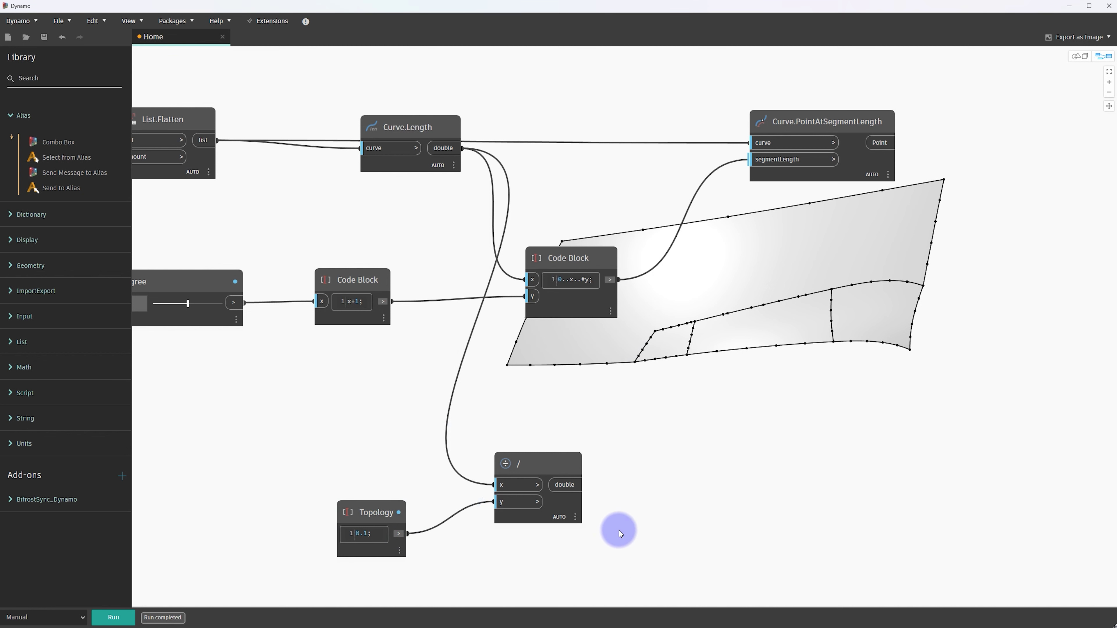
Pin the division node's result list open to check its 20 values
{"action": "scroll", "coordinate": [619, 530], "scroll_direction": "up", "scroll_amount": 1}
{"action": "scroll", "coordinate": [614, 506], "scroll_direction": "up", "scroll_amount": 1}
{"action": "right_click", "coordinate": [628, 493]}
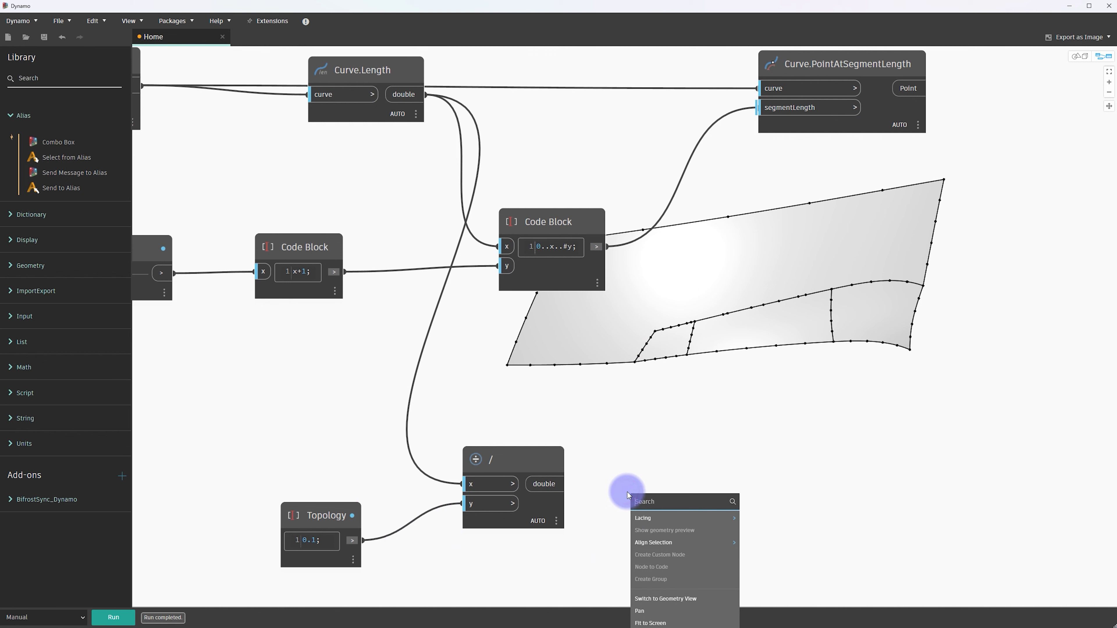
{"action": "left_click", "coordinate": [152, 614]}
{"action": "middle_click_drag", "start_coordinate": [624, 542], "coordinate": [523, 465]}
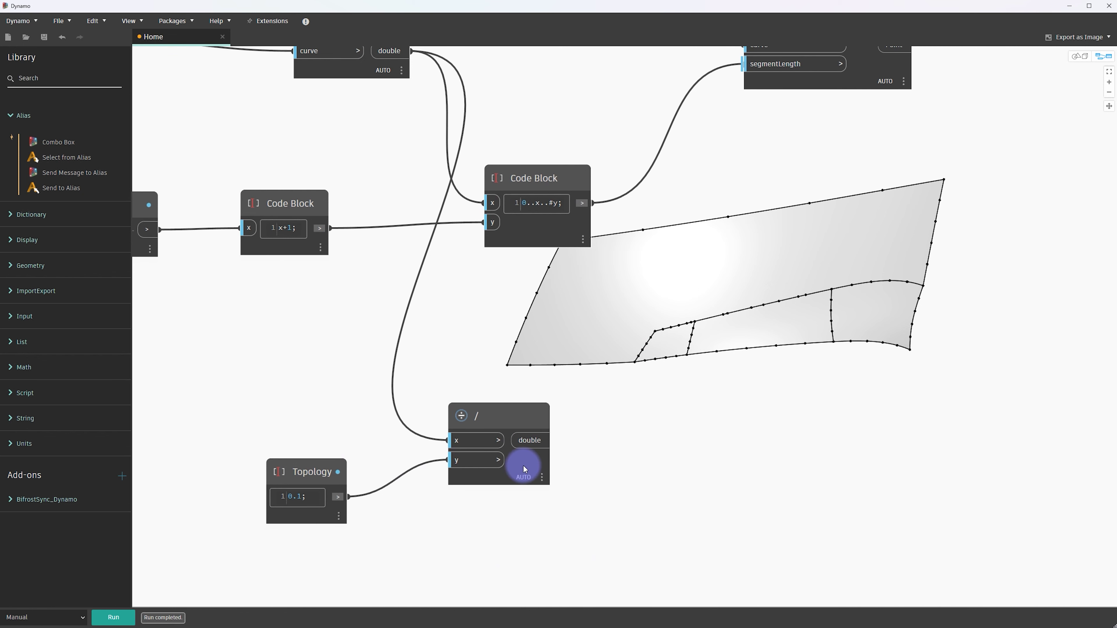
{"action": "left_click", "coordinate": [536, 496]}
{"action": "middle_click_drag", "start_coordinate": [618, 512], "coordinate": [577, 426]}
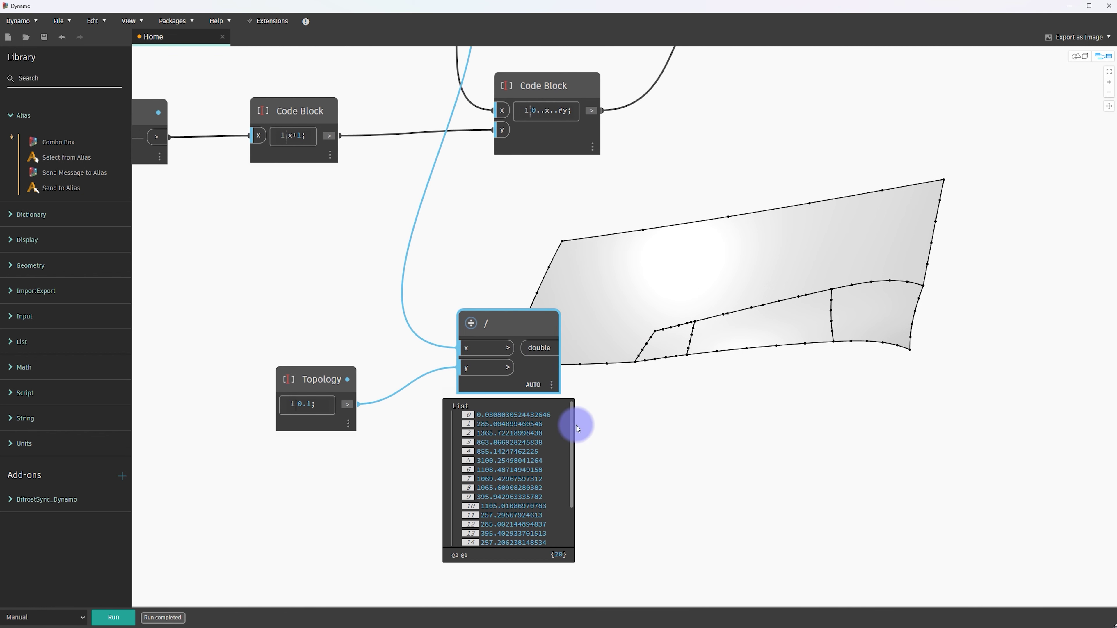
{"action": "left_click", "coordinate": [577, 425]}
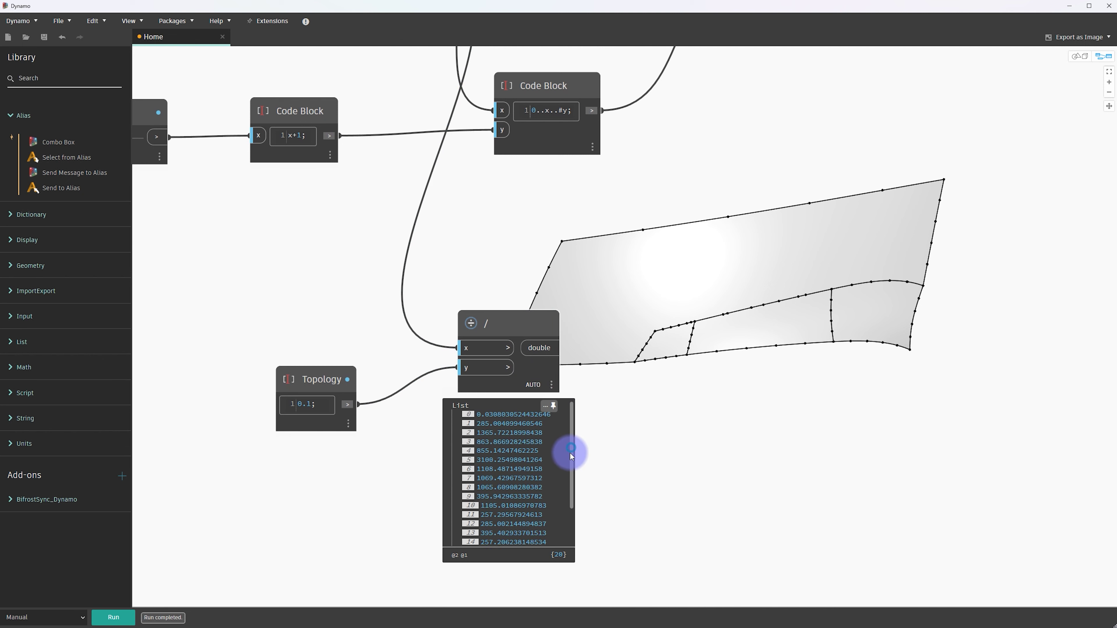
Close the pinned value preview and pan to free empty canvas space
{"action": "scroll", "coordinate": [570, 452], "scroll_direction": "down", "scroll_amount": 3}
{"action": "scroll", "coordinate": [569, 437], "scroll_direction": "up", "scroll_amount": 3}
{"action": "middle_click_drag", "start_coordinate": [575, 393], "coordinate": [562, 420]}
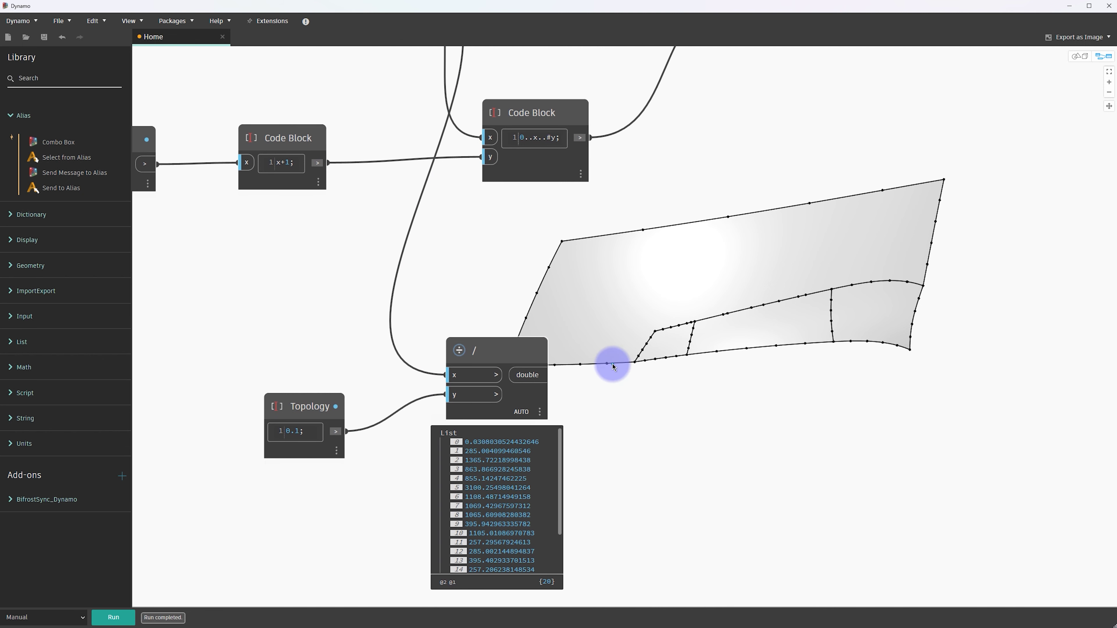
{"action": "left_click", "coordinate": [550, 444]}
{"action": "left_click", "coordinate": [589, 390]}
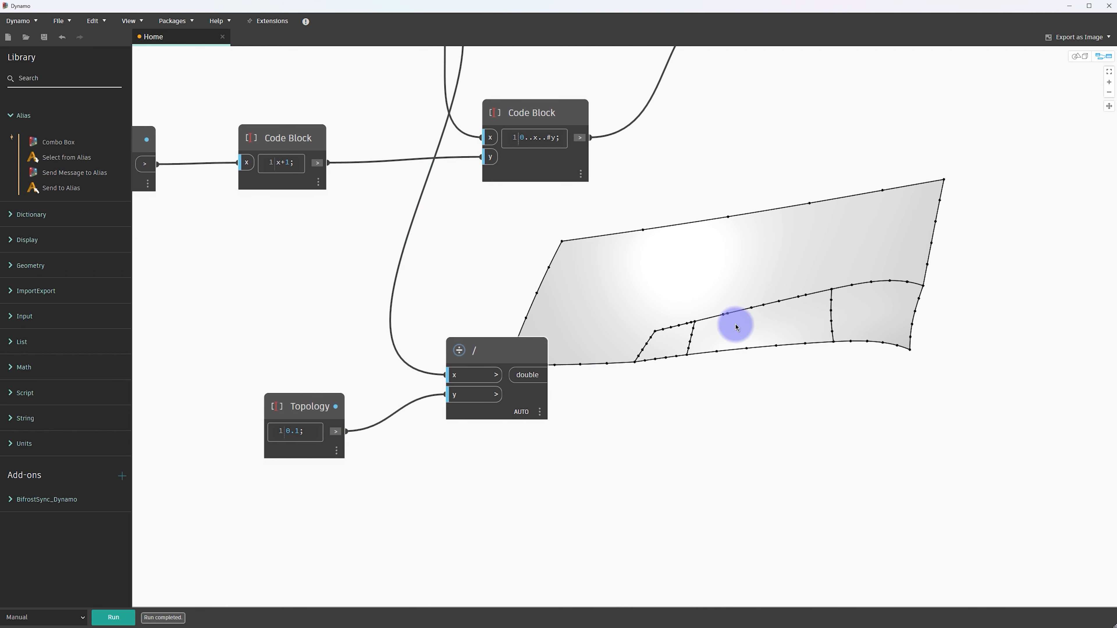
{"action": "middle_click_drag", "start_coordinate": [736, 321], "coordinate": [701, 379]}
Add a Math.Round node fed by the division result and run the graph
{"action": "right_click", "coordinate": [626, 421]}
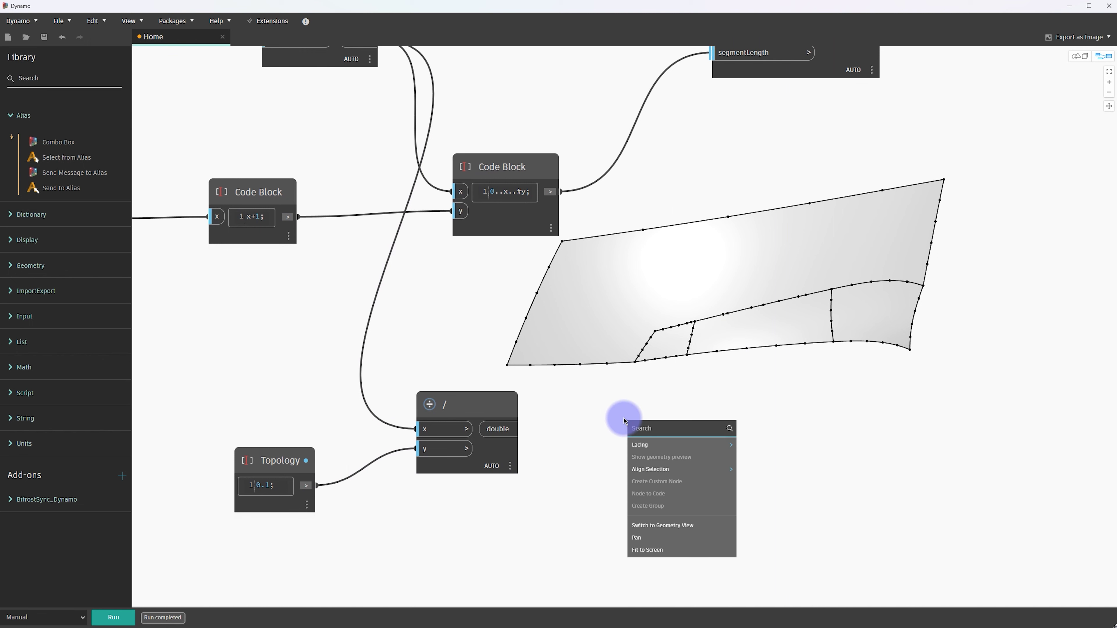
{"action": "type", "text": "rount"}
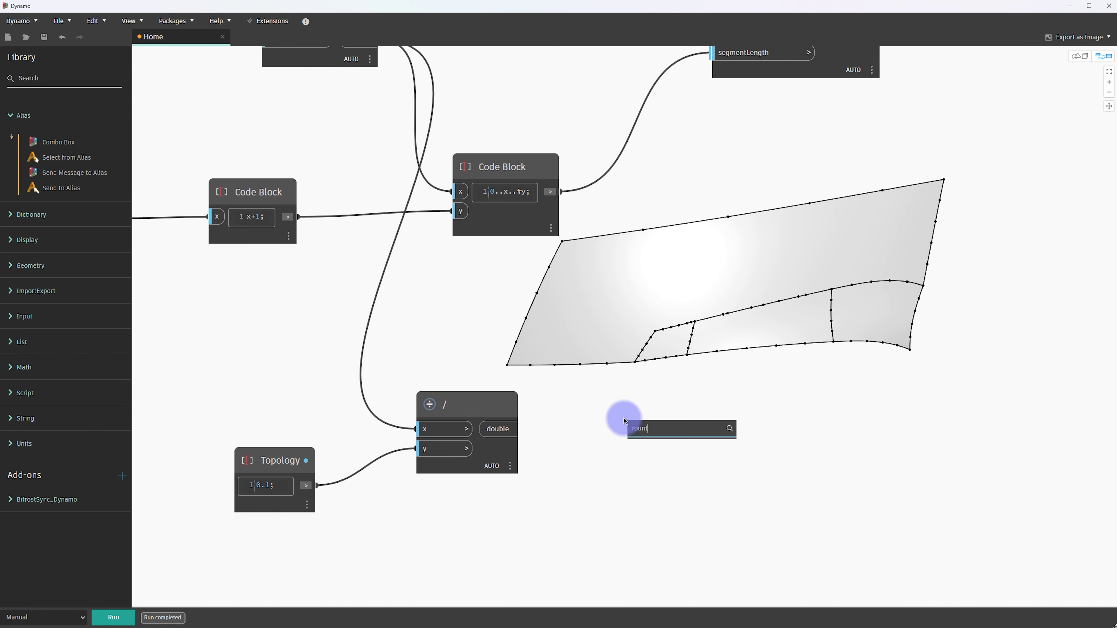
{"action": "key", "text": "BackSpace"}
{"action": "key", "text": "BackSpace"}
{"action": "key", "text": "BackSpace"}
{"action": "key", "text": "BackSpace"}
{"action": "type", "text": "math.r"}
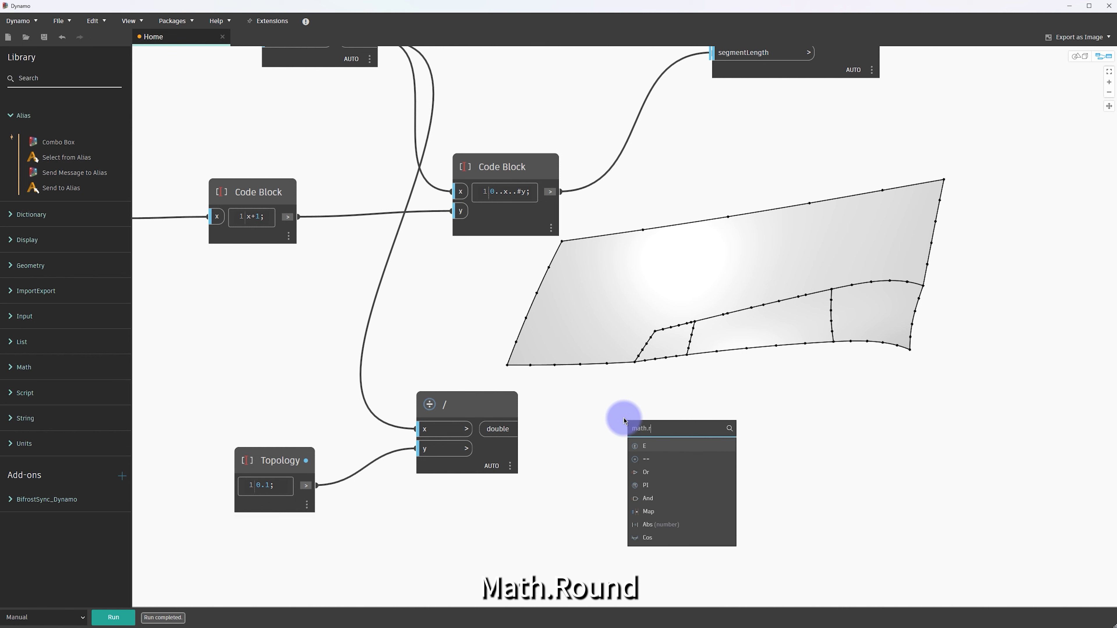
{"action": "type", "text": "ound"}
{"action": "left_click", "coordinate": [662, 445]}
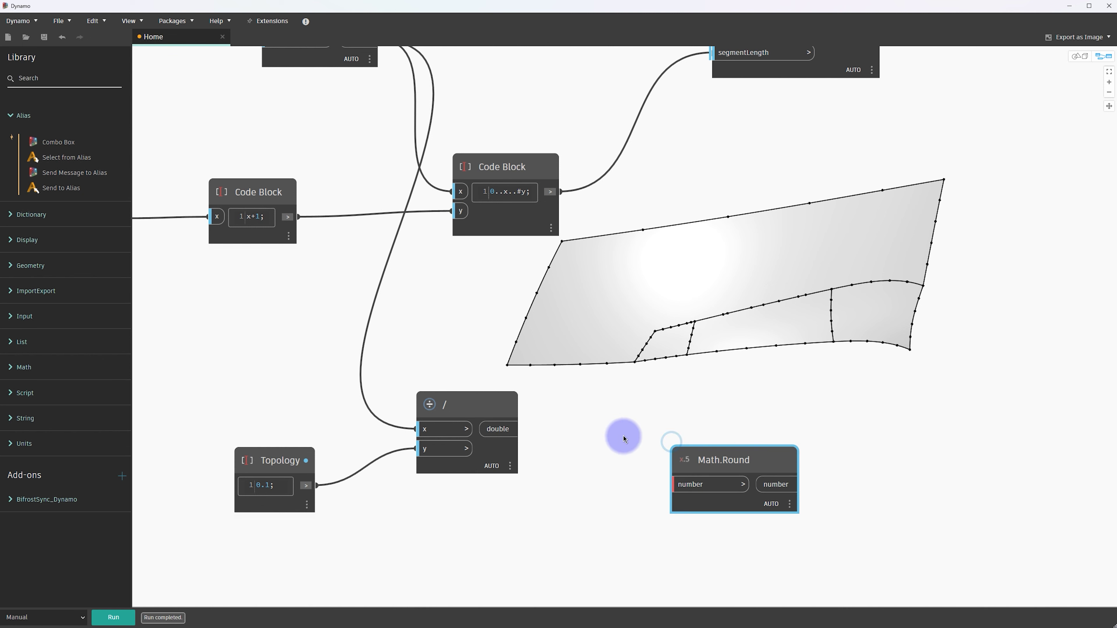
{"action": "mouse_move", "coordinate": [520, 429]}
{"action": "left_mouse_down"}
{"action": "mouse_move", "coordinate": [695, 487]}
{"action": "mouse_move", "coordinate": [649, 398]}
{"action": "left_mouse_up"}
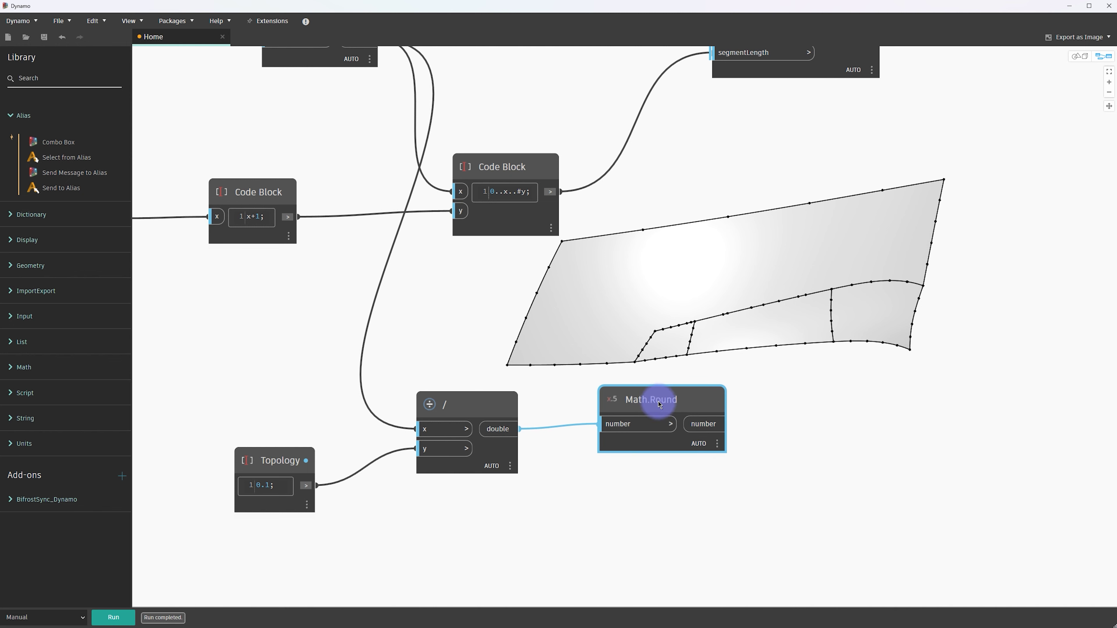
{"action": "left_click", "coordinate": [125, 617]}
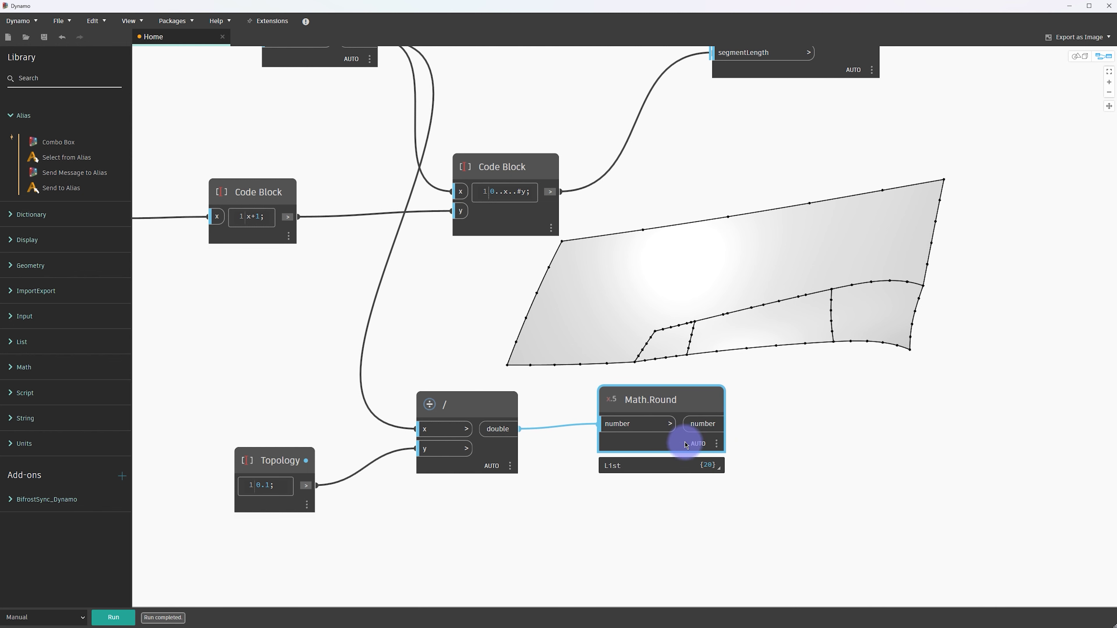
Show the rounded values list and nudge the point-sampling and rounding nodes left
{"action": "left_click", "coordinate": [711, 466]}
{"action": "scroll", "coordinate": [759, 455], "scroll_direction": "down", "scroll_amount": 2}
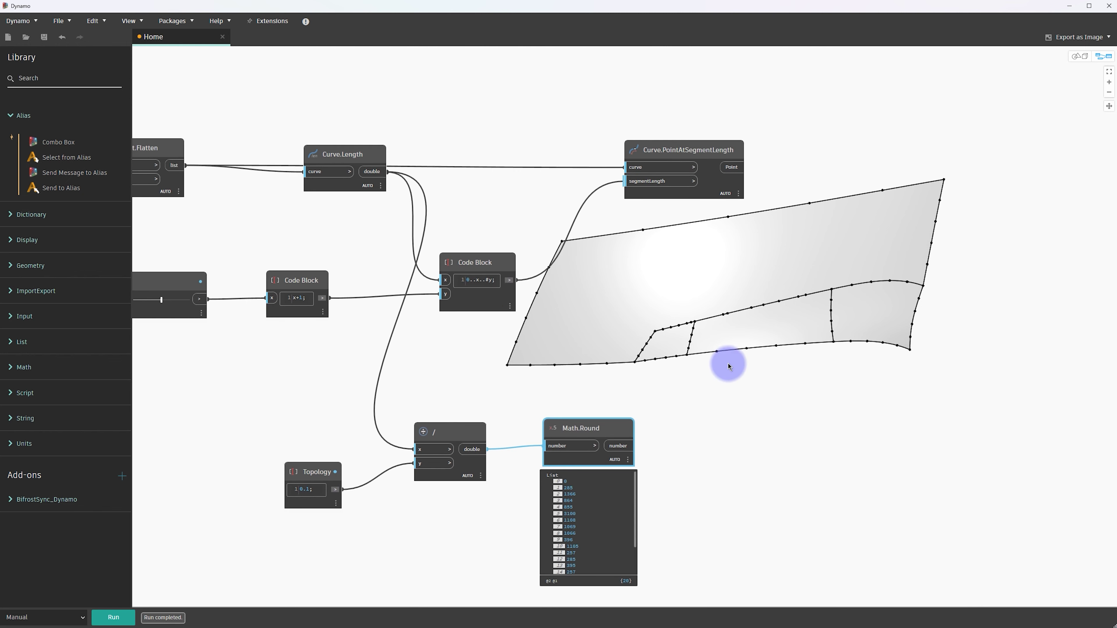
{"action": "left_click", "coordinate": [716, 178]}
{"action": "left_click_drag", "start_coordinate": [715, 178], "coordinate": [711, 177]}
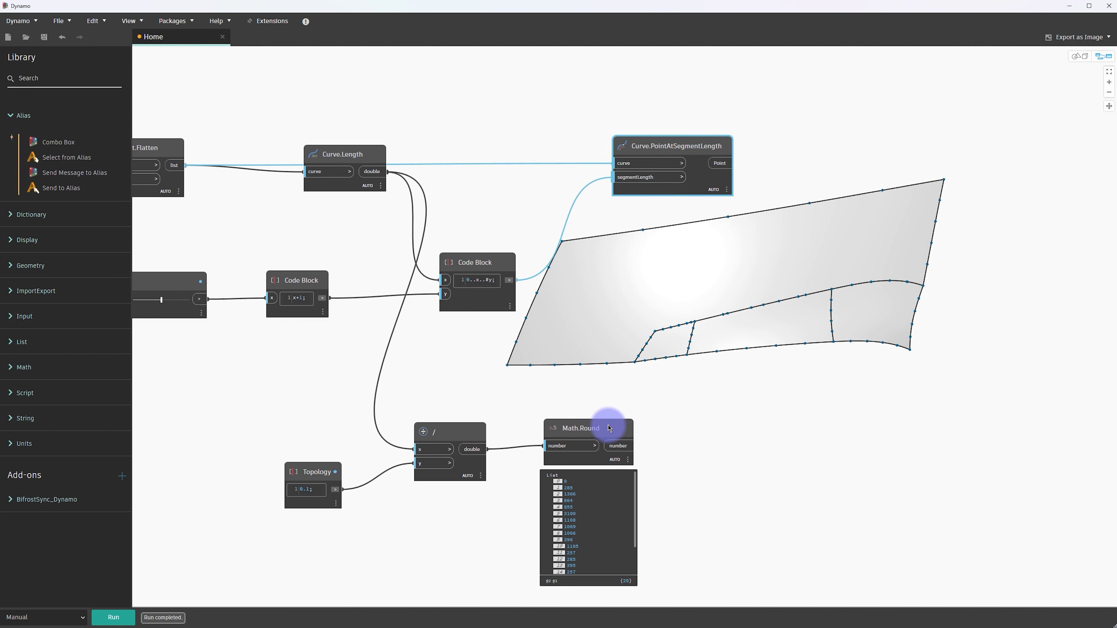
{"action": "left_click_drag", "start_coordinate": [609, 428], "coordinate": [603, 428]}
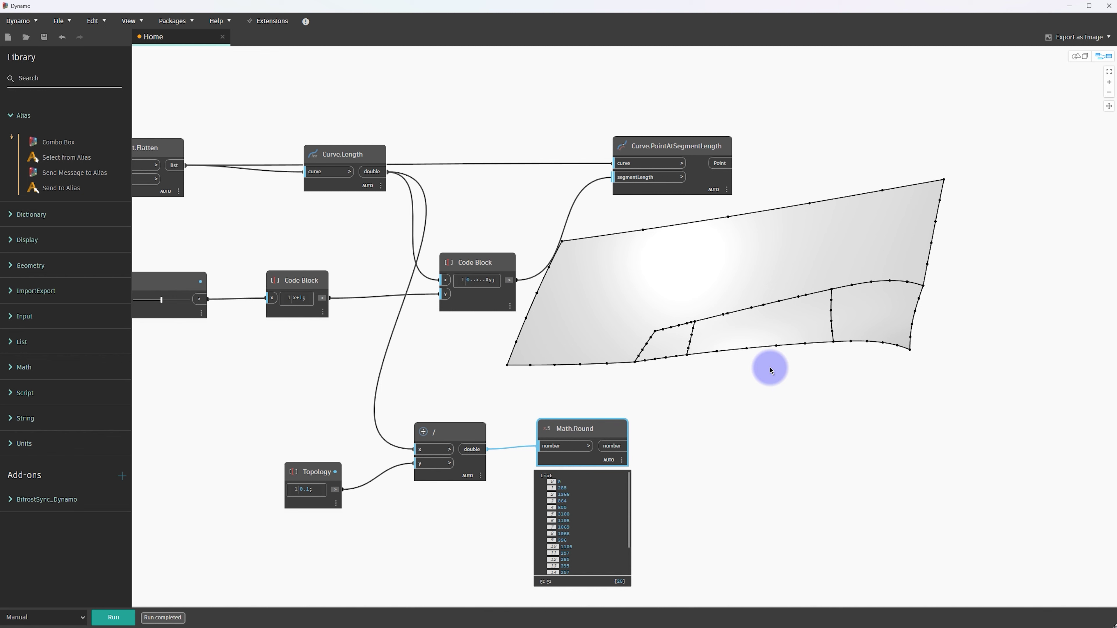
{"action": "middle_click_drag", "start_coordinate": [741, 229], "coordinate": [685, 229]}
{"action": "left_click", "coordinate": [589, 139]}
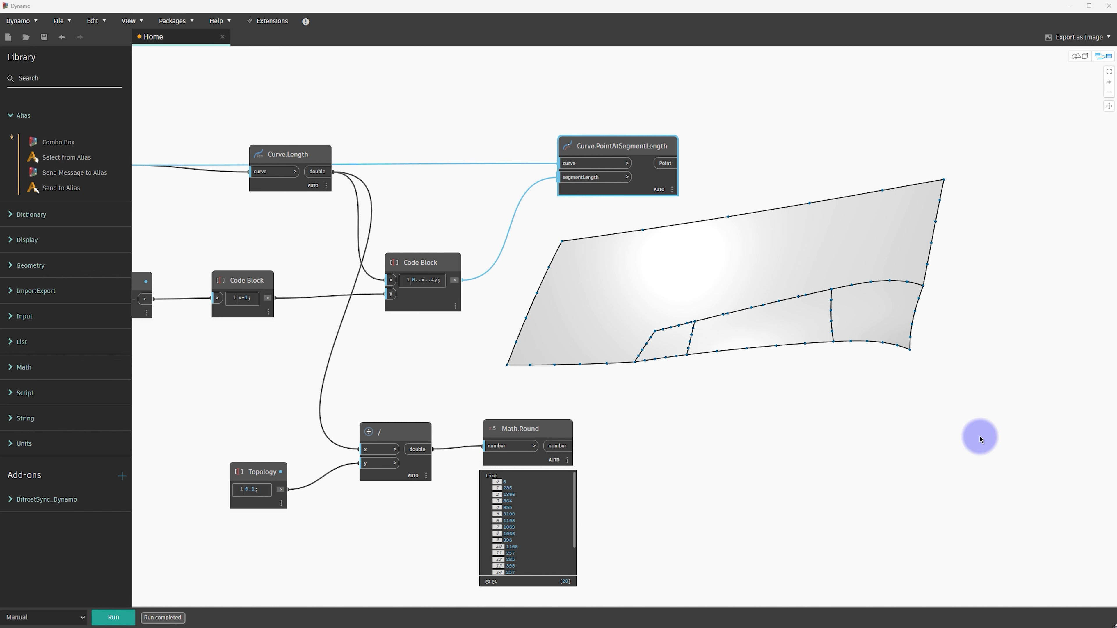
{"action": "left_click", "coordinate": [683, 469]}
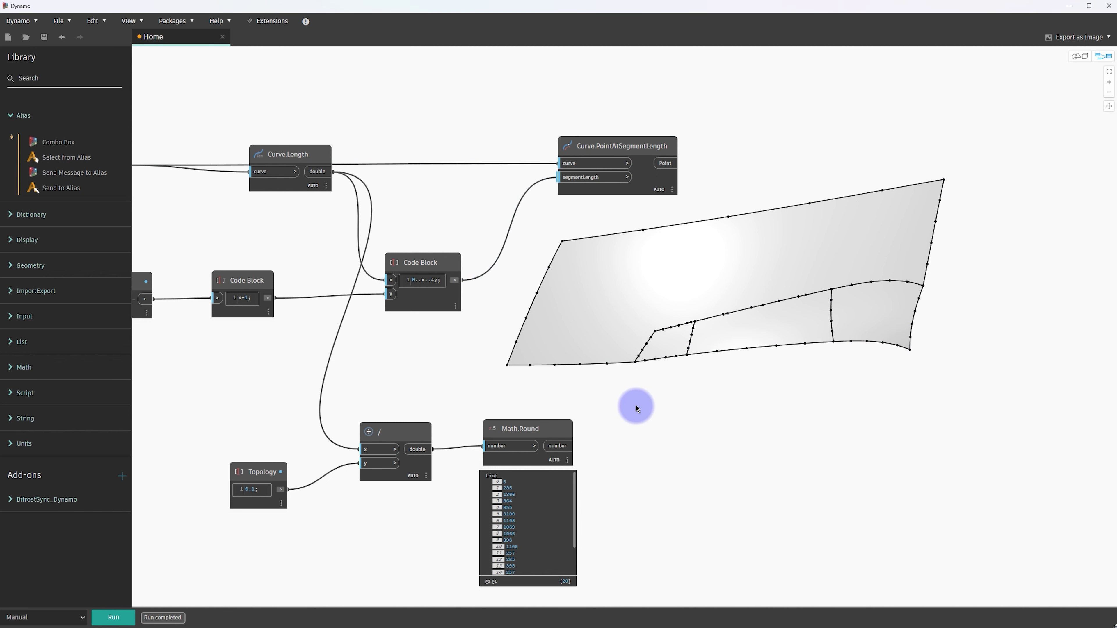
Duplicate the 0..x..#y Code Block, feed Math.Round into its y, and run
{"action": "left_click", "coordinate": [421, 259]}
{"action": "key", "text": "ctrl+c"}
{"action": "key", "text": "ctrl+v"}
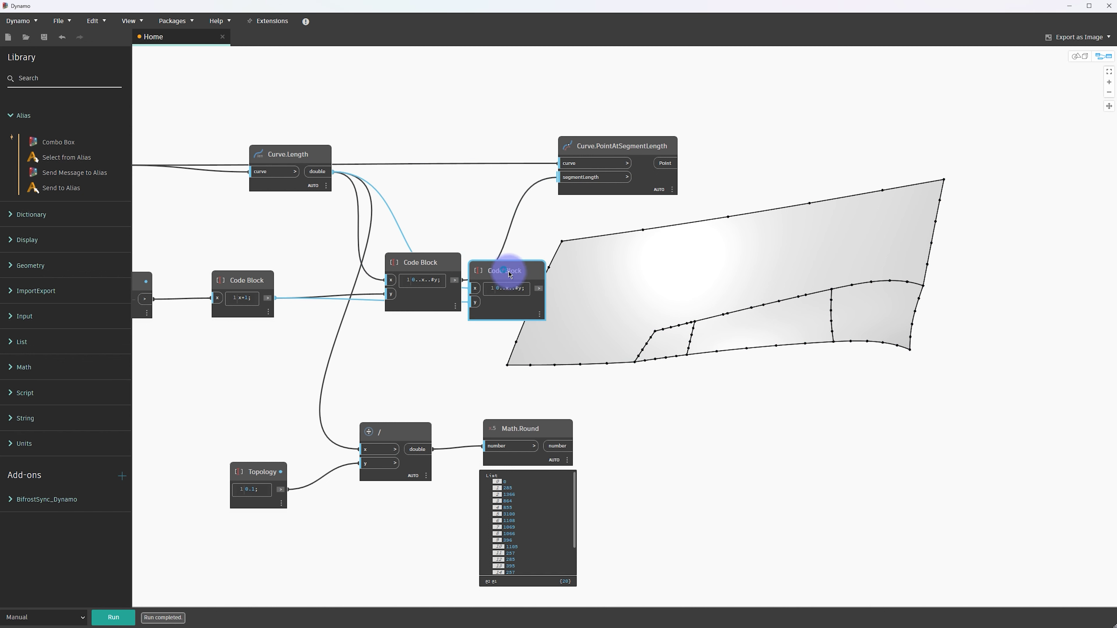
{"action": "left_click_drag", "start_coordinate": [511, 275], "coordinate": [623, 358]}
{"action": "mouse_move", "coordinate": [564, 447]}
{"action": "left_mouse_down"}
{"action": "mouse_move", "coordinate": [590, 379]}
{"action": "mouse_move", "coordinate": [638, 401]}
{"action": "left_mouse_up"}
{"action": "left_click", "coordinate": [114, 616]}
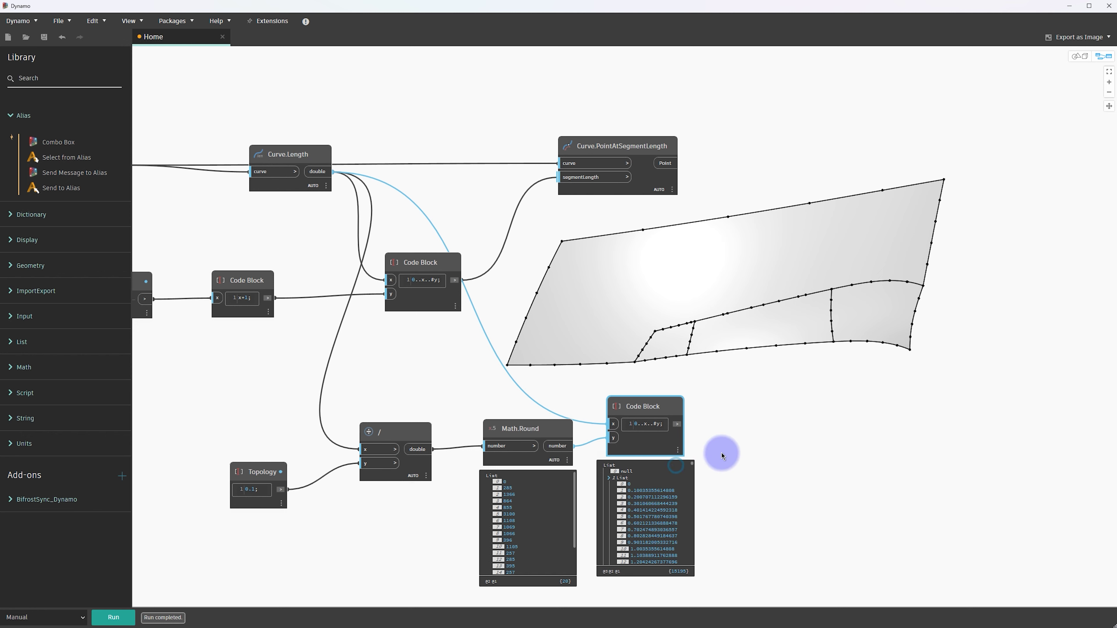
{"action": "middle_click_drag", "start_coordinate": [726, 451], "coordinate": [671, 446]}
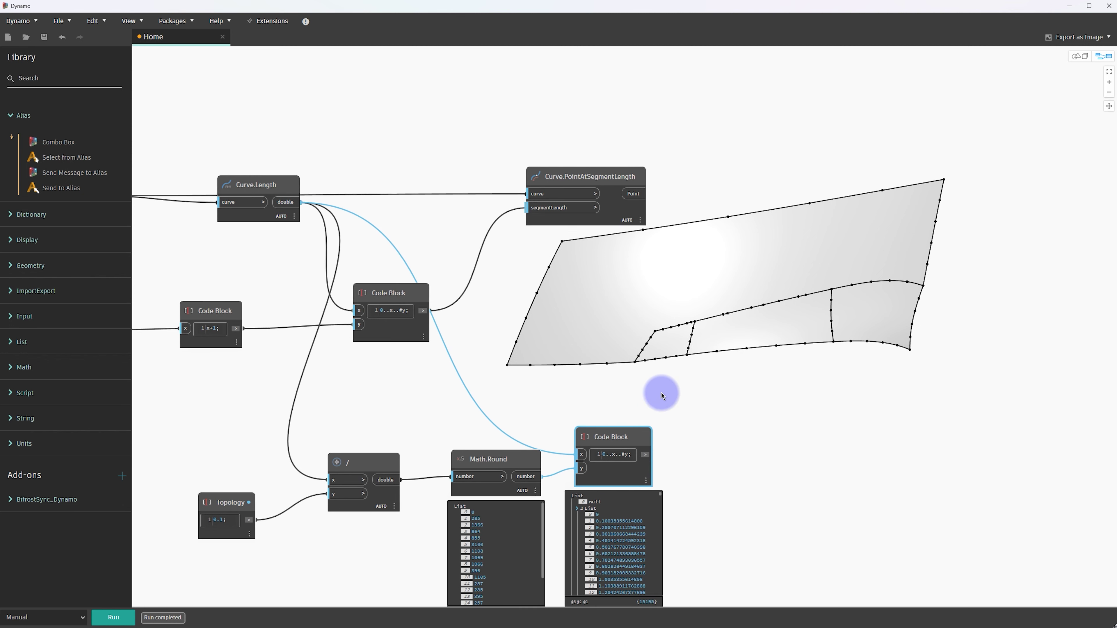
{"action": "left_click", "coordinate": [606, 223]}
{"action": "left_click_drag", "start_coordinate": [606, 223], "coordinate": [589, 224]}
Add NurbsCurve.ByPoints with the sampled points as input and x+1 as its degree
{"action": "right_click", "coordinate": [682, 226]}
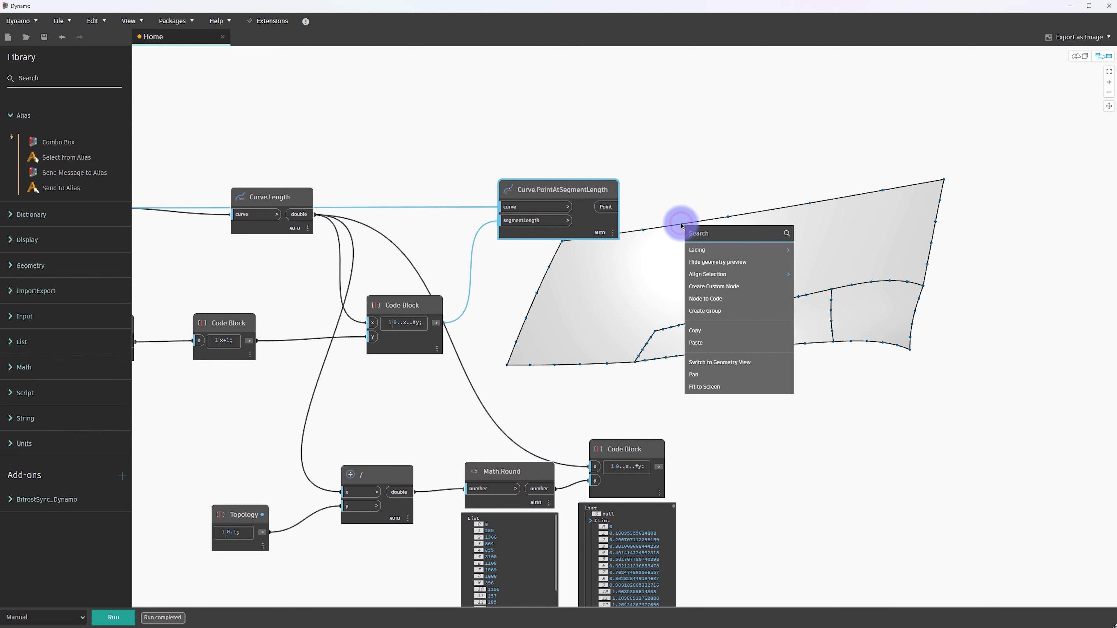
{"action": "type", "text": "Nurb"}
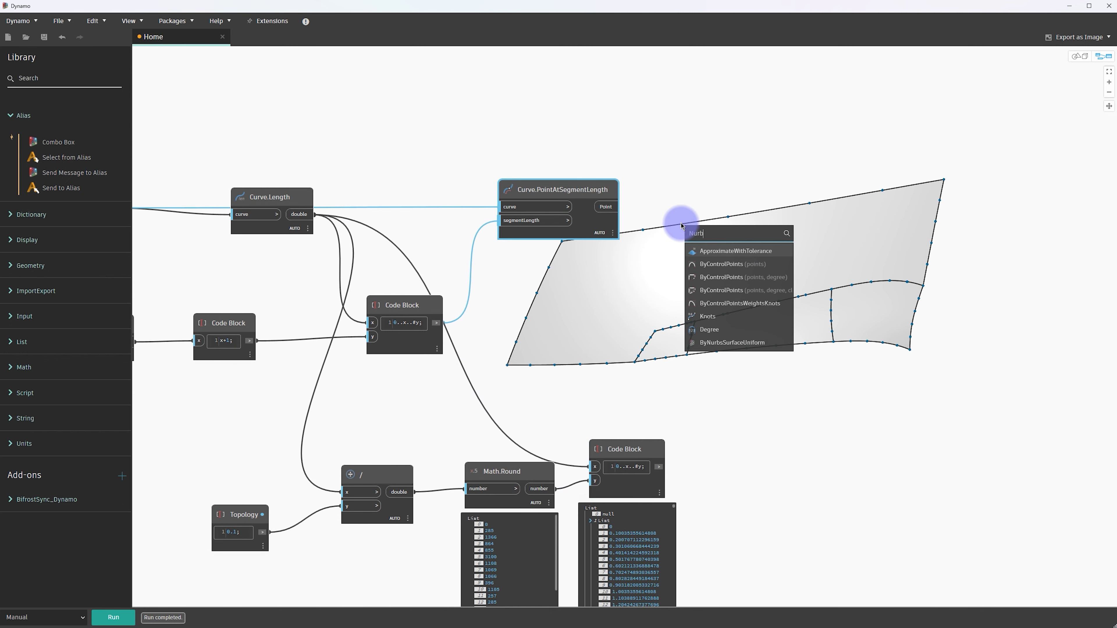
{"action": "type", "text": "scurve"}
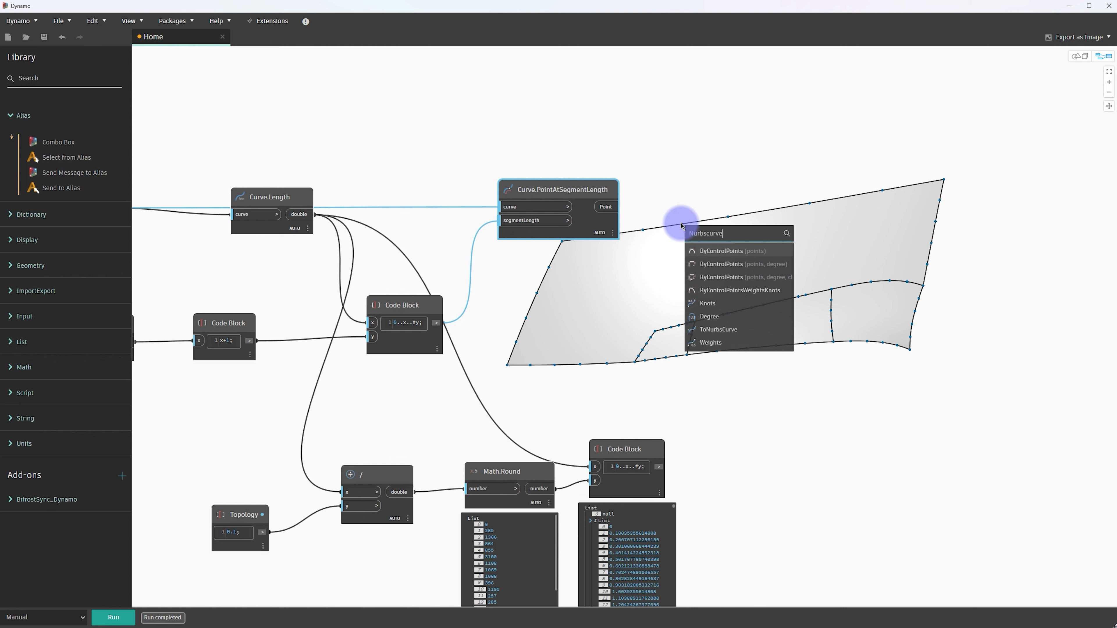
{"action": "type", "text": ".by"}
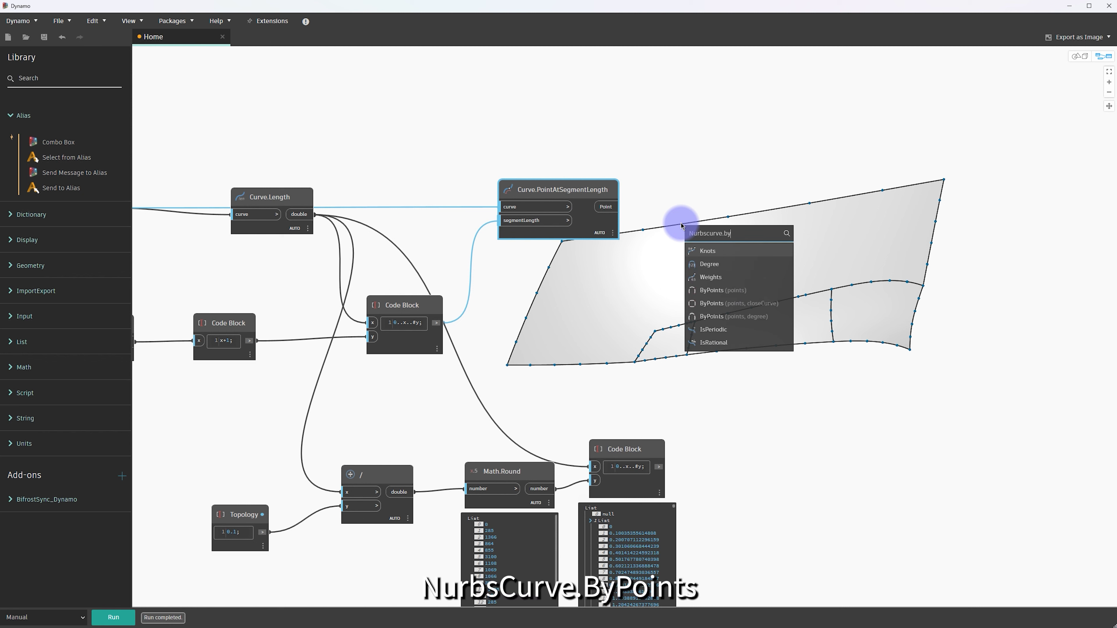
{"action": "type", "text": "poin"}
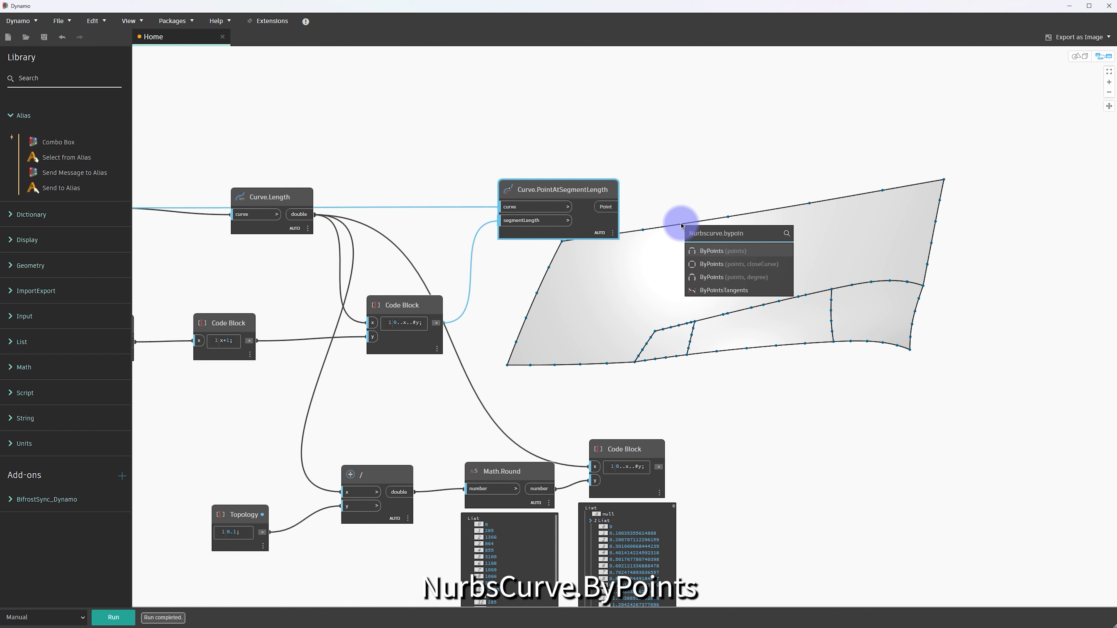
{"action": "mouse_move", "coordinate": [733, 277]}
{"action": "left_click", "coordinate": [731, 283]}
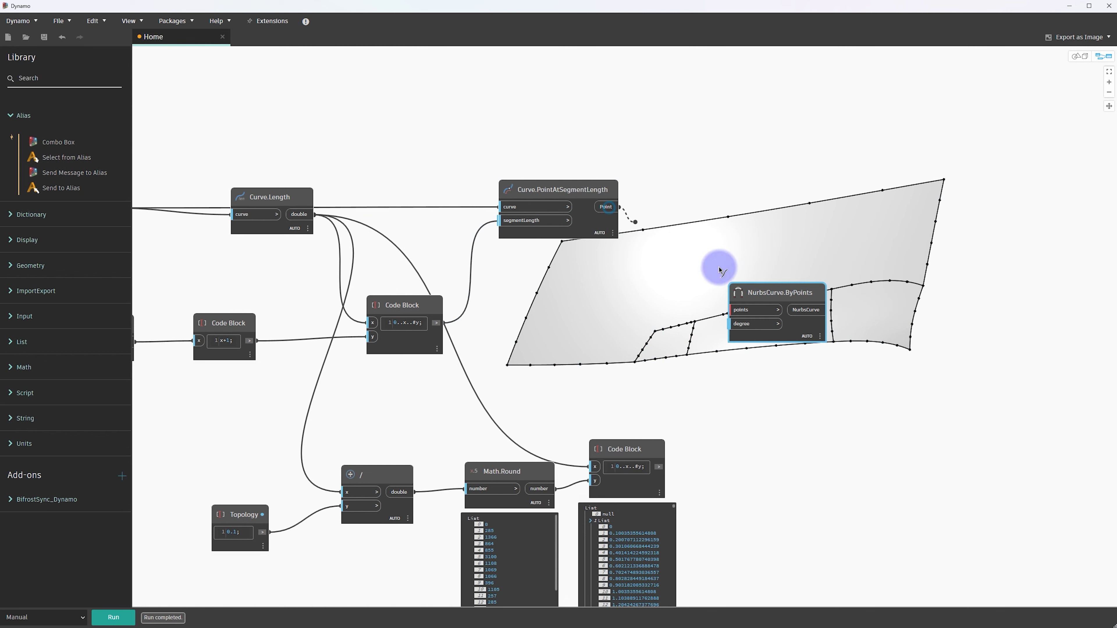
{"action": "mouse_move", "coordinate": [620, 207]}
{"action": "left_mouse_down"}
{"action": "mouse_move", "coordinate": [731, 309]}
{"action": "mouse_move", "coordinate": [768, 231]}
{"action": "left_mouse_up"}
{"action": "middle_click_drag", "start_coordinate": [370, 300], "coordinate": [603, 295]}
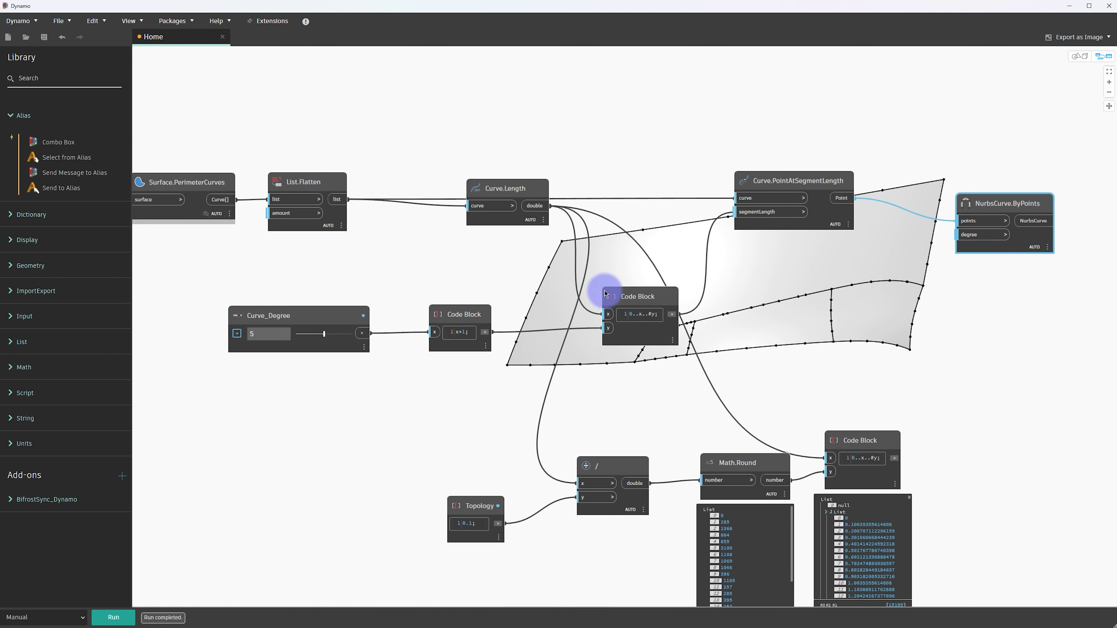
{"action": "mouse_move", "coordinate": [485, 332]}
{"action": "left_mouse_down"}
{"action": "mouse_move", "coordinate": [924, 262]}
{"action": "mouse_move", "coordinate": [959, 235]}
{"action": "left_mouse_up"}
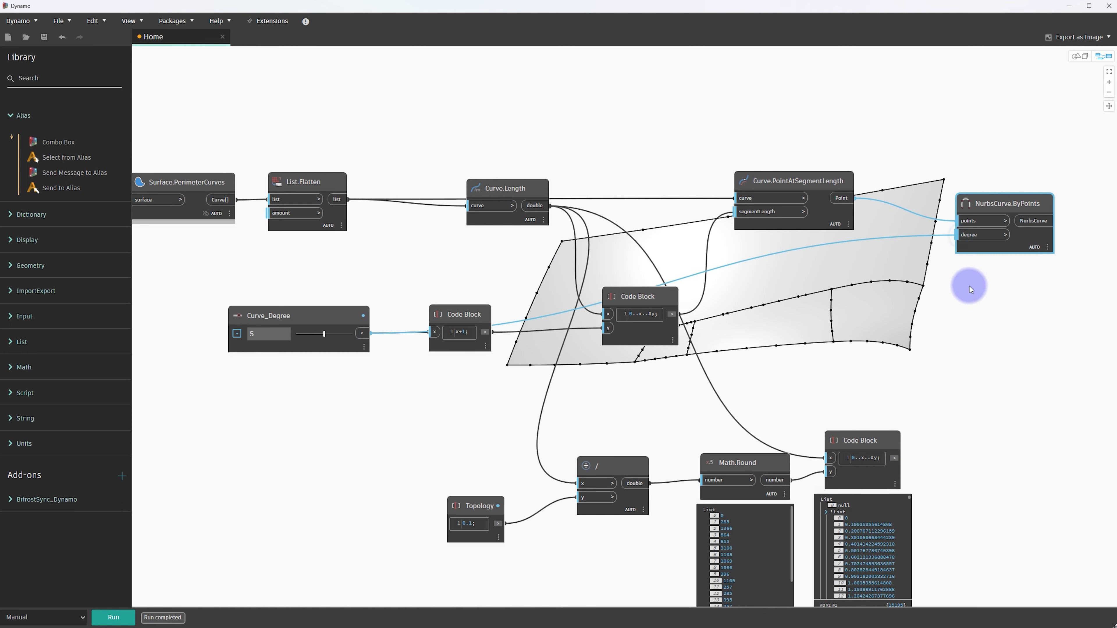
{"action": "middle_click_drag", "start_coordinate": [967, 282], "coordinate": [798, 243]}
{"action": "left_click_drag", "start_coordinate": [803, 238], "coordinate": [803, 236]}
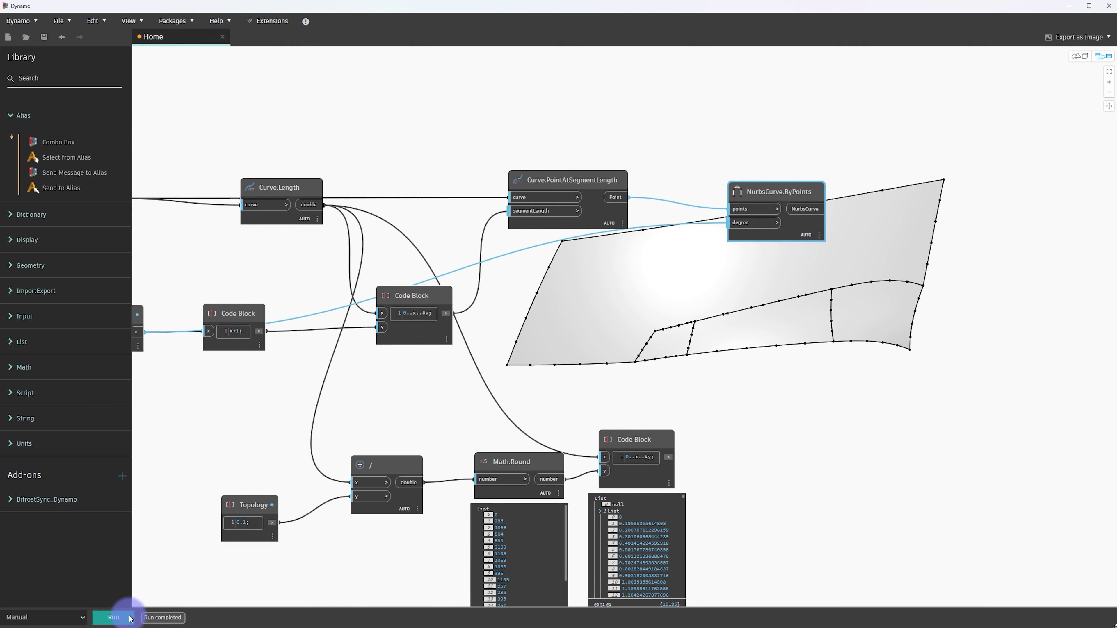
{"action": "middle_click_drag", "start_coordinate": [828, 364], "coordinate": [658, 381]}
Run, then duplicate Curve.PointAtSegmentLength and feed the new 0..x..#y ranges into segmentLength
{"action": "left_click", "coordinate": [843, 322]}
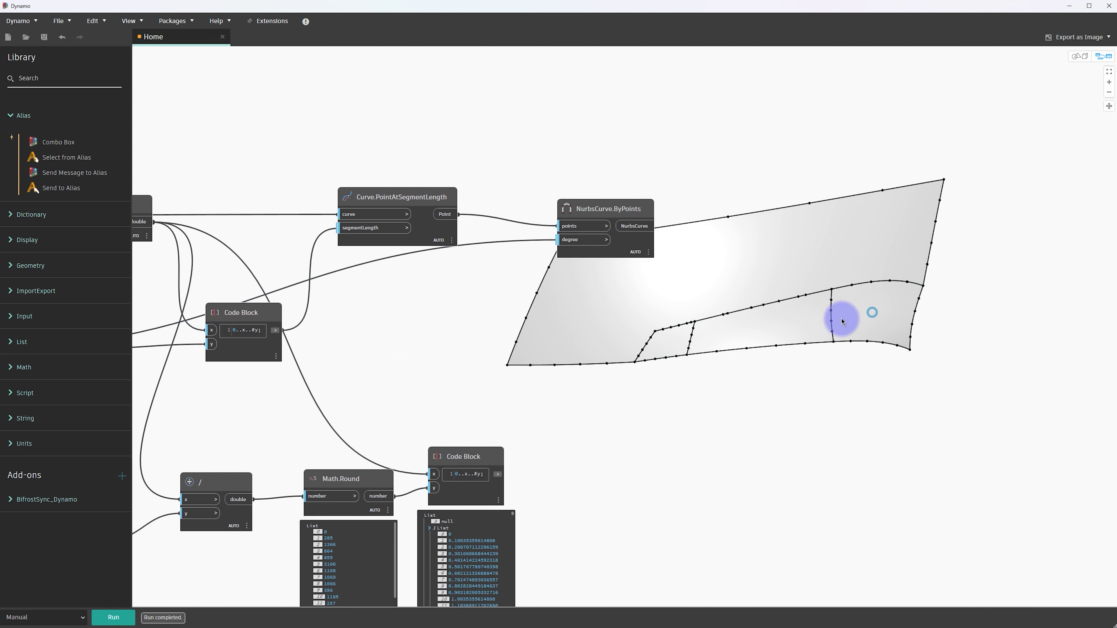
{"action": "left_click", "coordinate": [399, 198]}
{"action": "key", "text": "ctrl+c"}
{"action": "key", "text": "ctrl+v"}
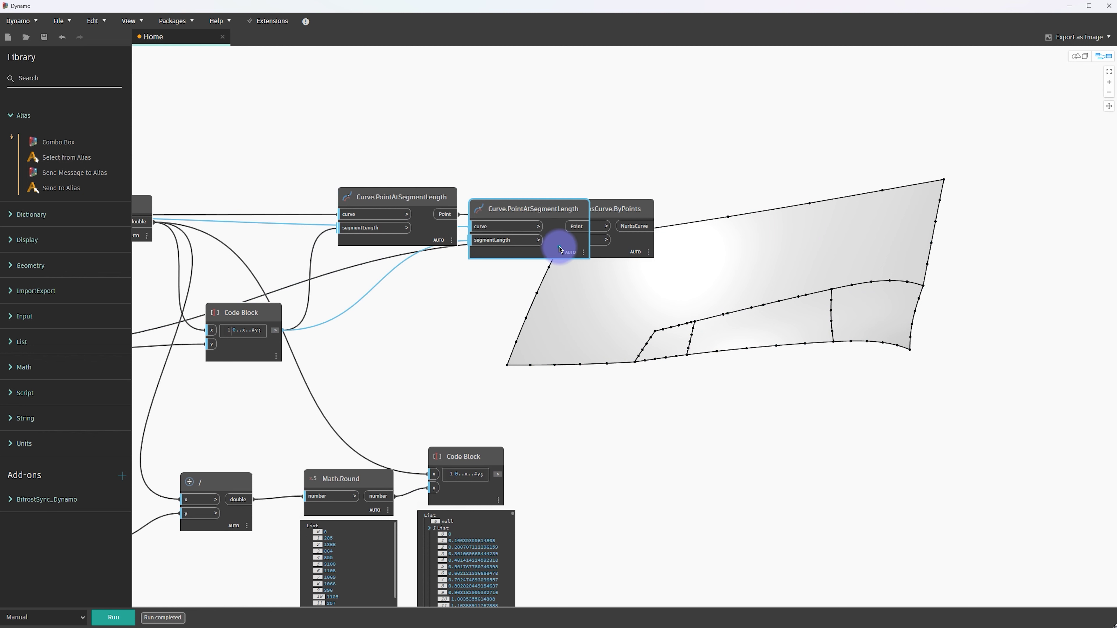
{"action": "left_click_drag", "start_coordinate": [560, 249], "coordinate": [609, 392]}
{"action": "left_click_drag", "start_coordinate": [498, 474], "coordinate": [528, 390]}
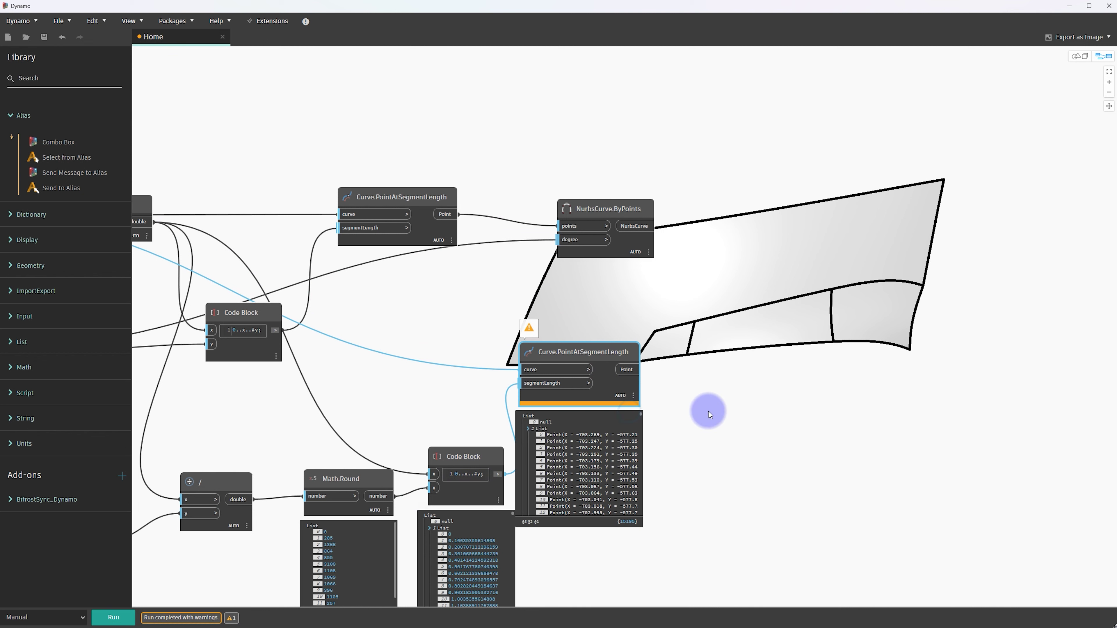
{"action": "middle_click_drag", "start_coordinate": [709, 411], "coordinate": [688, 413]}
{"action": "left_click_drag", "start_coordinate": [616, 391], "coordinate": [660, 391]}
{"action": "left_click", "coordinate": [471, 457]}
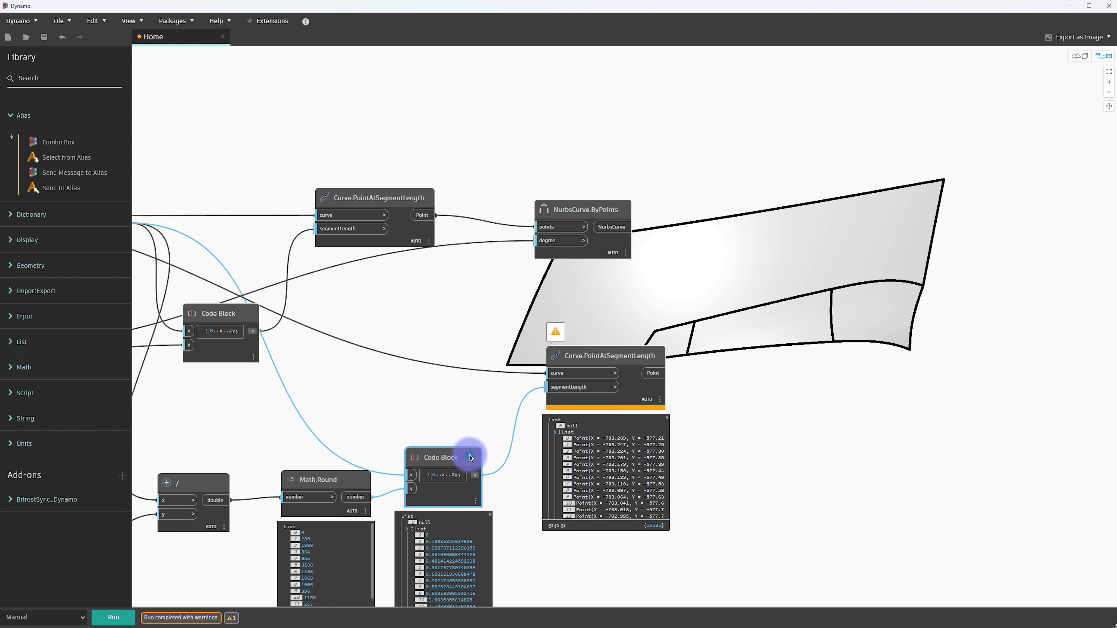
{"action": "middle_click_drag", "start_coordinate": [493, 492], "coordinate": [521, 466]}
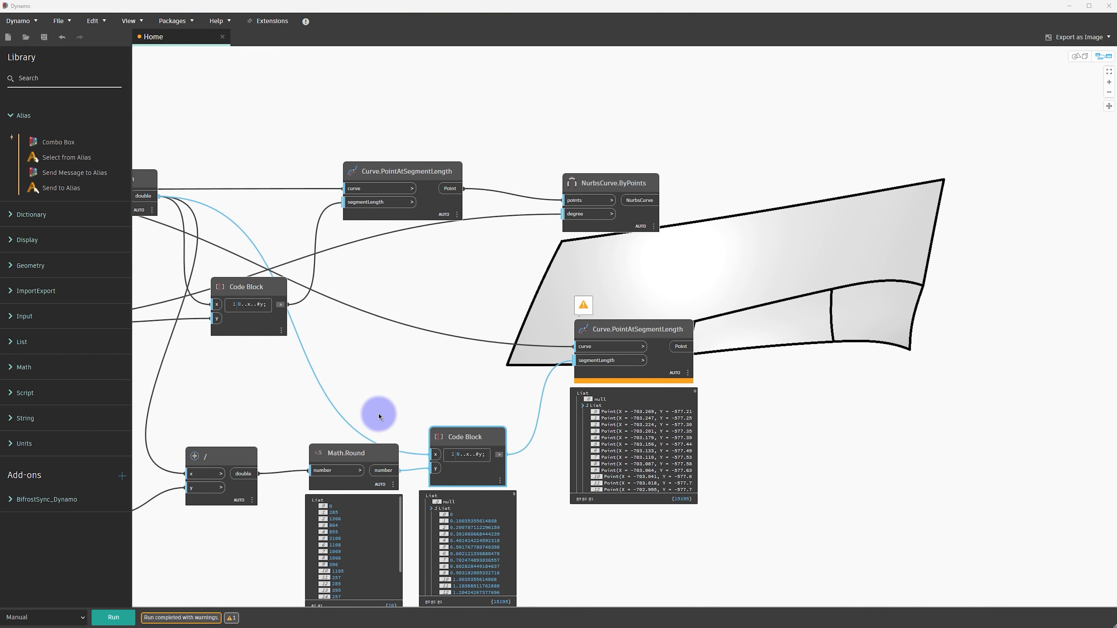
{"action": "middle_click_drag", "start_coordinate": [380, 412], "coordinate": [499, 375]}
Inspect the full curve-length list with Curve.Length and List.Flatten in view
{"action": "middle_click_drag", "start_coordinate": [391, 299], "coordinate": [515, 366]}
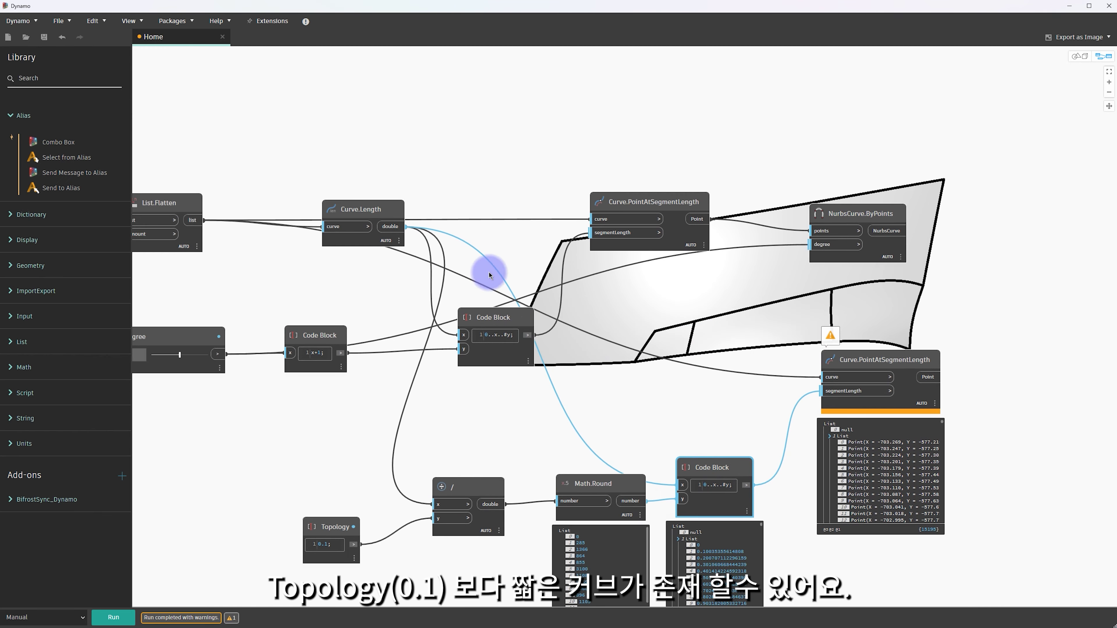
{"action": "left_click", "coordinate": [385, 248]}
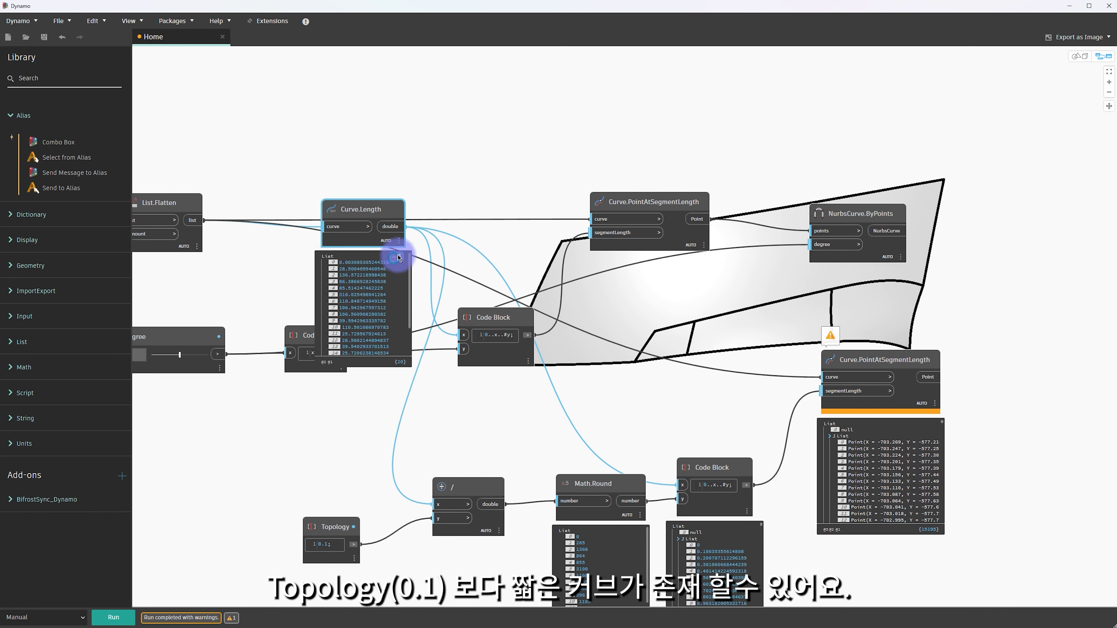
{"action": "scroll", "coordinate": [436, 312], "scroll_direction": "up", "scroll_amount": 2}
{"action": "scroll", "coordinate": [348, 326], "scroll_direction": "up", "scroll_amount": 2}
{"action": "mouse_move", "coordinate": [257, 337]}
{"action": "middle_mouse_down"}
{"action": "mouse_move", "coordinate": [646, 498]}
{"action": "mouse_move", "coordinate": [581, 337]}
{"action": "mouse_move", "coordinate": [596, 359]}
{"action": "middle_mouse_up"}
{"action": "scroll", "coordinate": [596, 359], "scroll_direction": "down", "scroll_amount": 2}
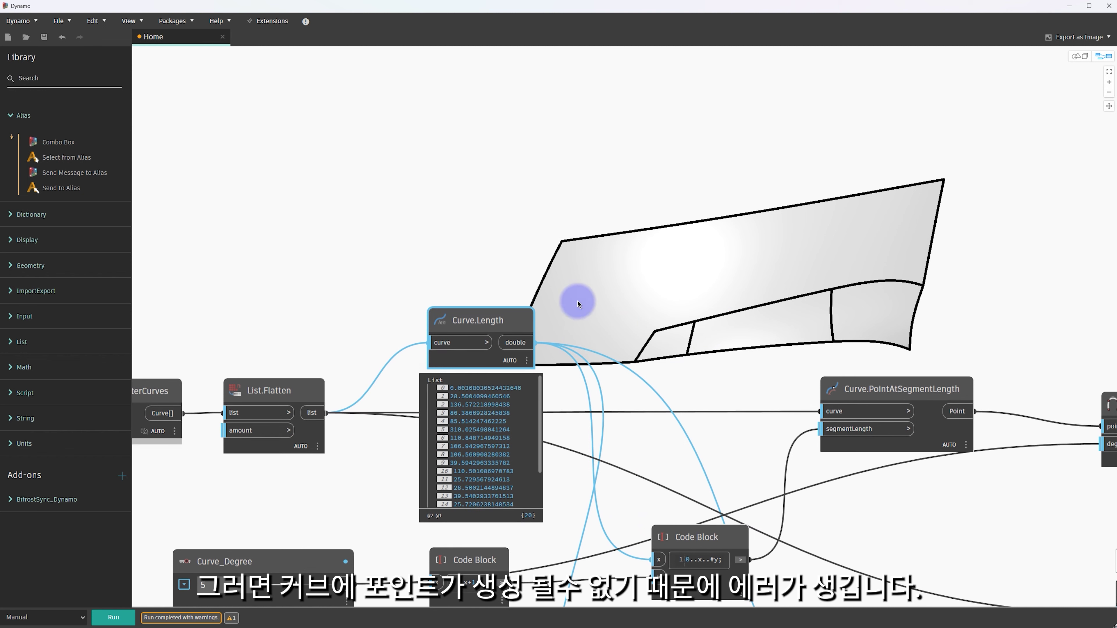
Add a > node comparing curve lengths (x) against Topology (y), then tidy its position
{"action": "right_click", "coordinate": [594, 296]}
{"action": "type", "text": ">"}
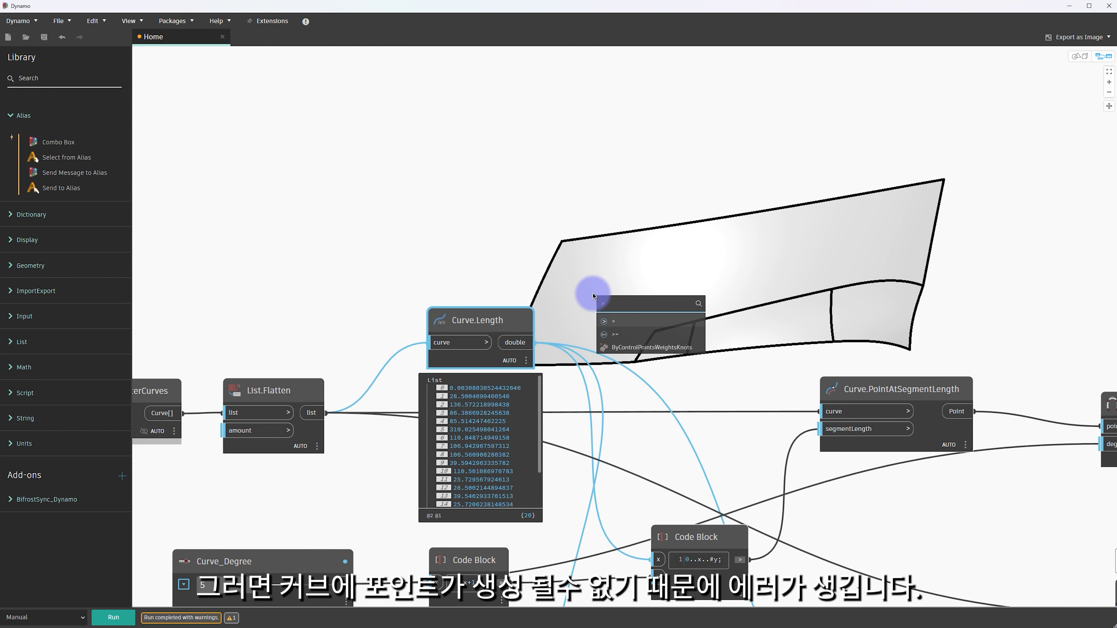
{"action": "key", "text": "Return"}
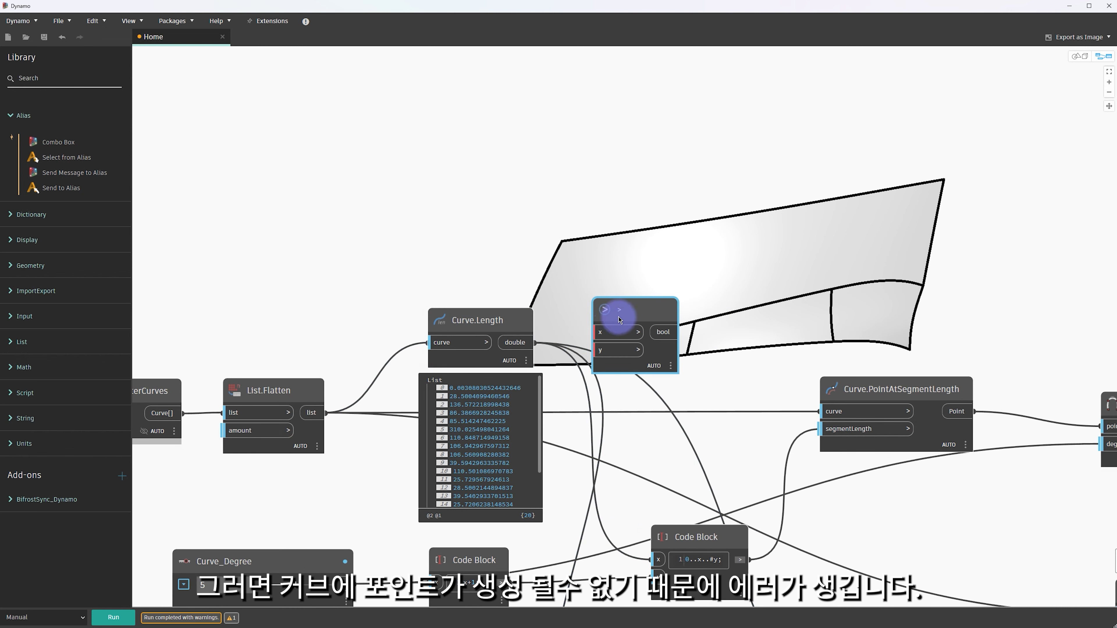
{"action": "left_click_drag", "start_coordinate": [512, 344], "coordinate": [597, 332]}
{"action": "scroll", "coordinate": [634, 332], "scroll_direction": "down", "scroll_amount": 1}
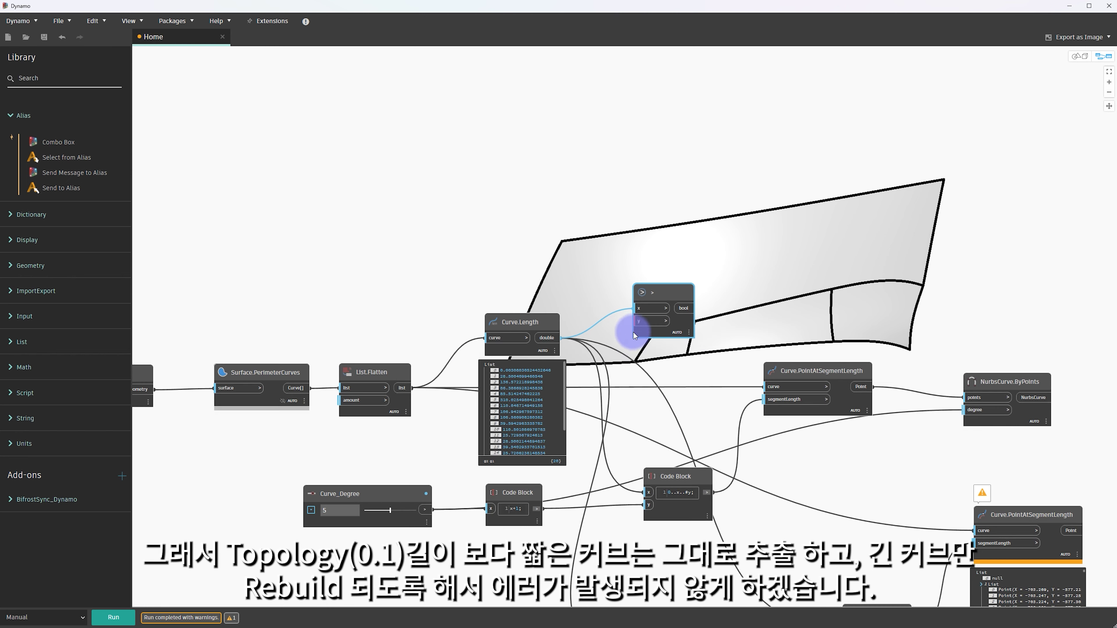
{"action": "middle_click_drag", "start_coordinate": [634, 333], "coordinate": [590, 176]}
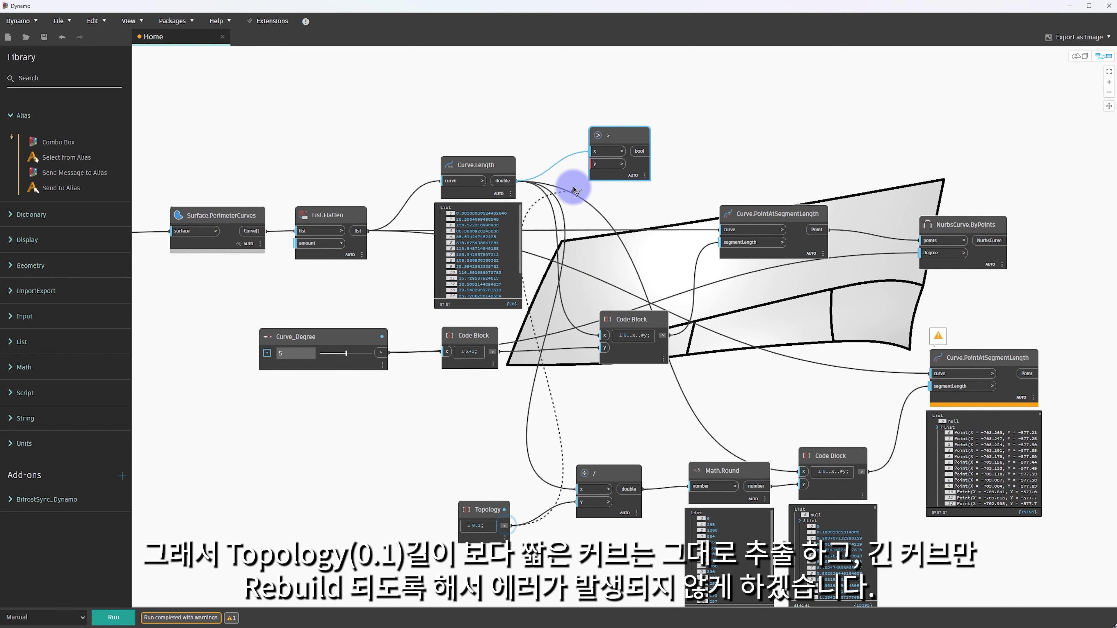
{"action": "left_click_drag", "start_coordinate": [506, 526], "coordinate": [595, 164]}
{"action": "middle_click_drag", "start_coordinate": [641, 167], "coordinate": [657, 215]}
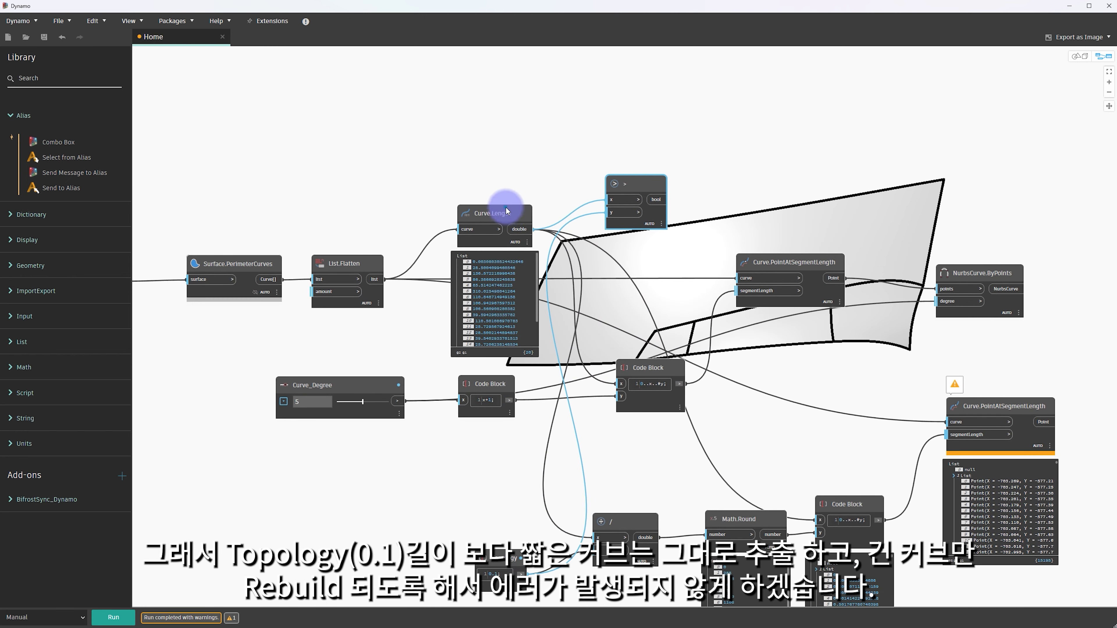
{"action": "left_click_drag", "start_coordinate": [506, 207], "coordinate": [494, 173]}
{"action": "left_click_drag", "start_coordinate": [658, 221], "coordinate": [639, 212]}
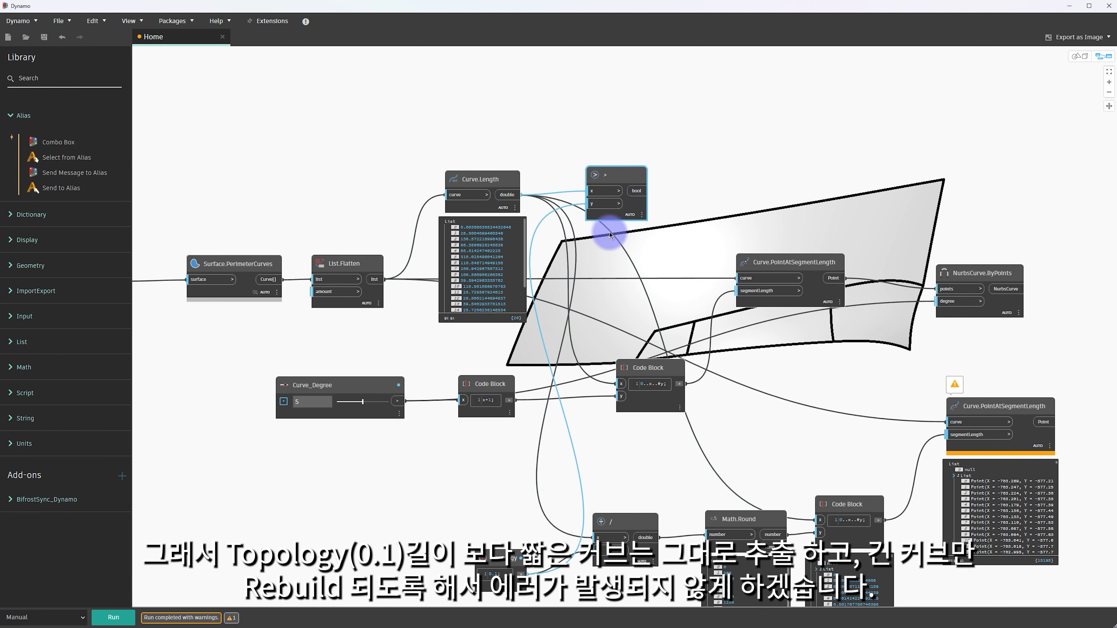
{"action": "scroll", "coordinate": [659, 216], "scroll_direction": "up", "scroll_amount": 1}
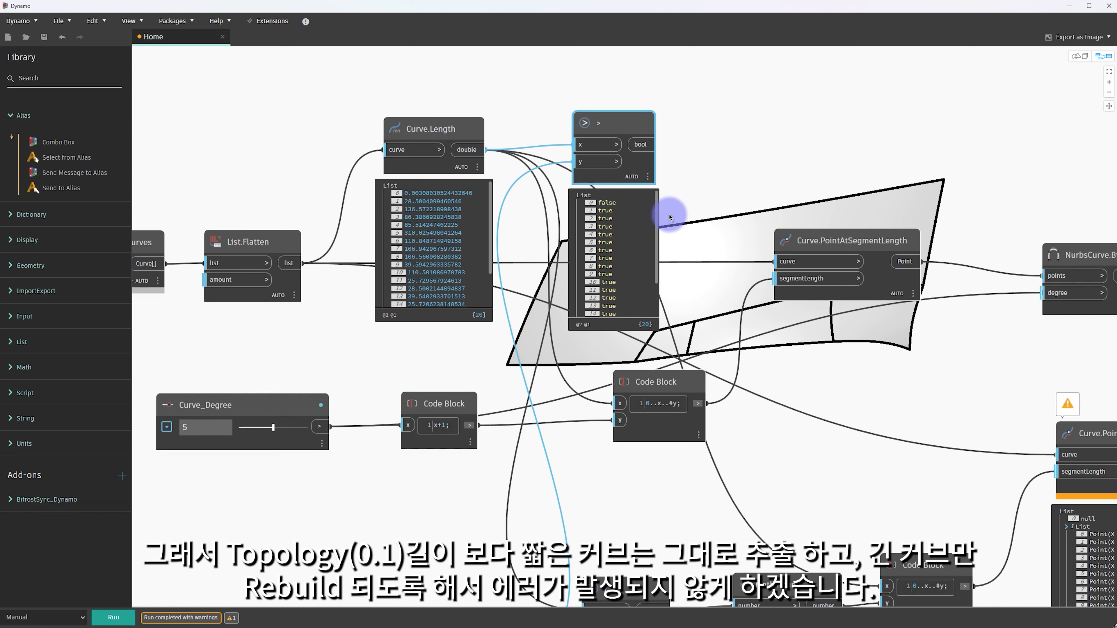
Add a List.FilterByBoolMask node with the flattened curves as list and the > results as mask
{"action": "scroll", "coordinate": [695, 202], "scroll_direction": "up", "scroll_amount": 1}
{"action": "right_click", "coordinate": [686, 248]}
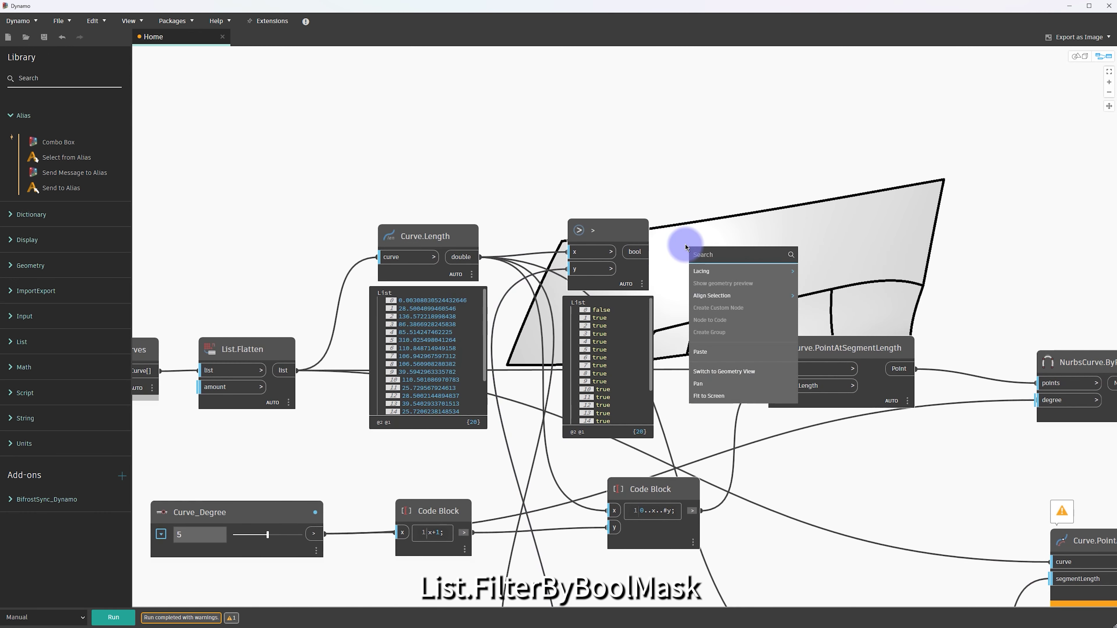
{"action": "type", "text": "FilterByBoolMask"}
{"action": "key", "text": "Return"}
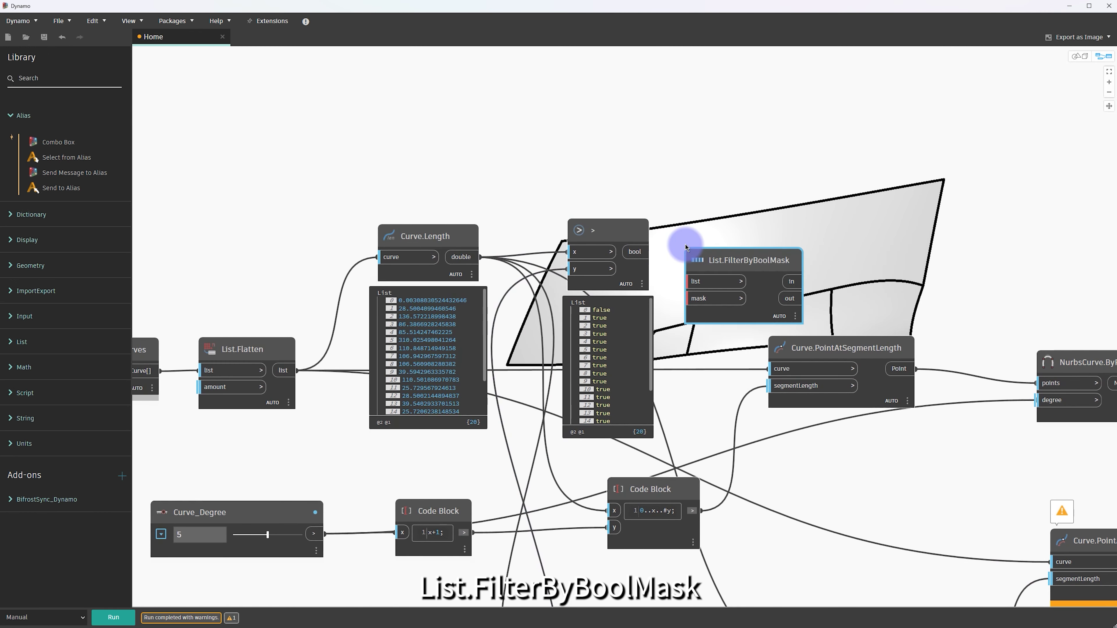
{"action": "left_click_drag", "start_coordinate": [724, 255], "coordinate": [737, 178]}
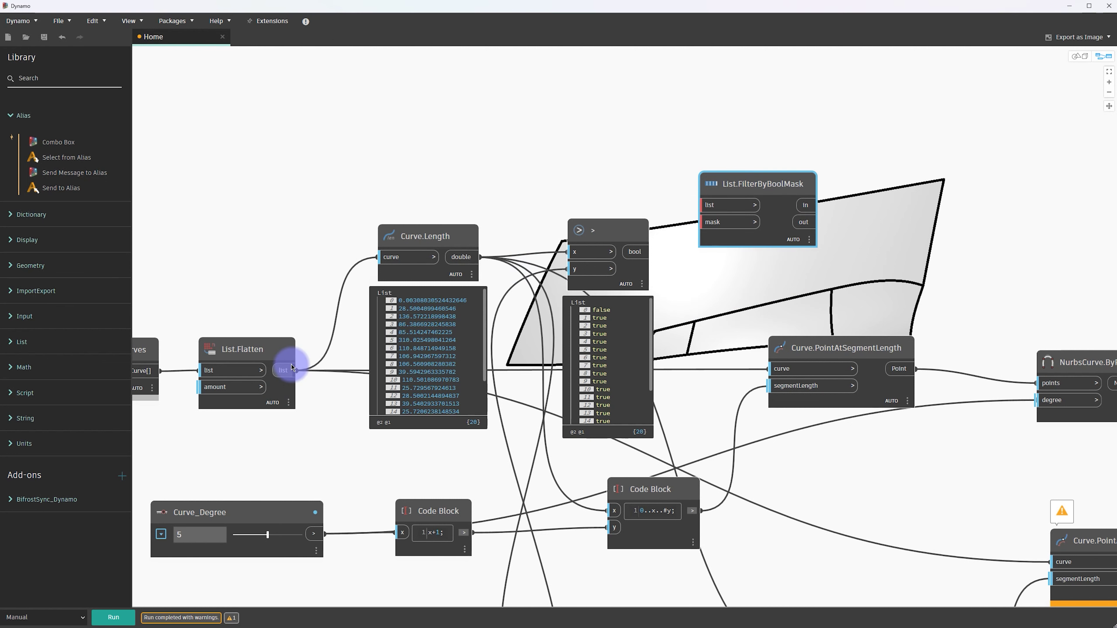
{"action": "mouse_move", "coordinate": [297, 371]}
{"action": "left_mouse_down"}
{"action": "mouse_move", "coordinate": [506, 229]}
{"action": "mouse_move", "coordinate": [707, 203]}
{"action": "left_mouse_up"}
{"action": "left_click", "coordinate": [635, 252]}
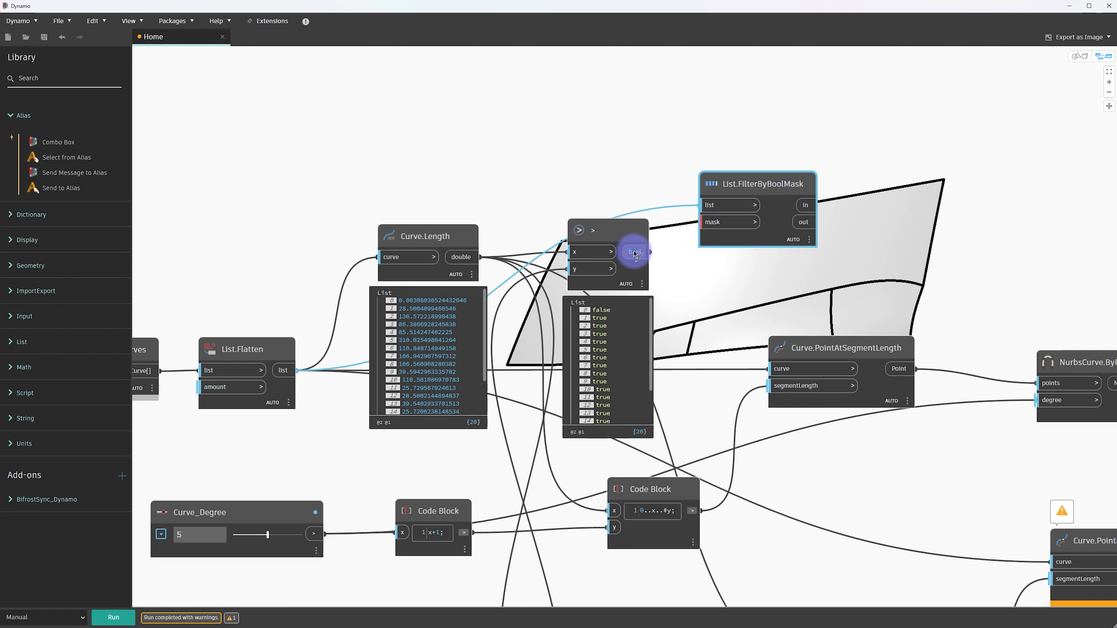
{"action": "left_click", "coordinate": [724, 222]}
{"action": "middle_click_drag", "start_coordinate": [297, 566], "coordinate": [148, 566]}
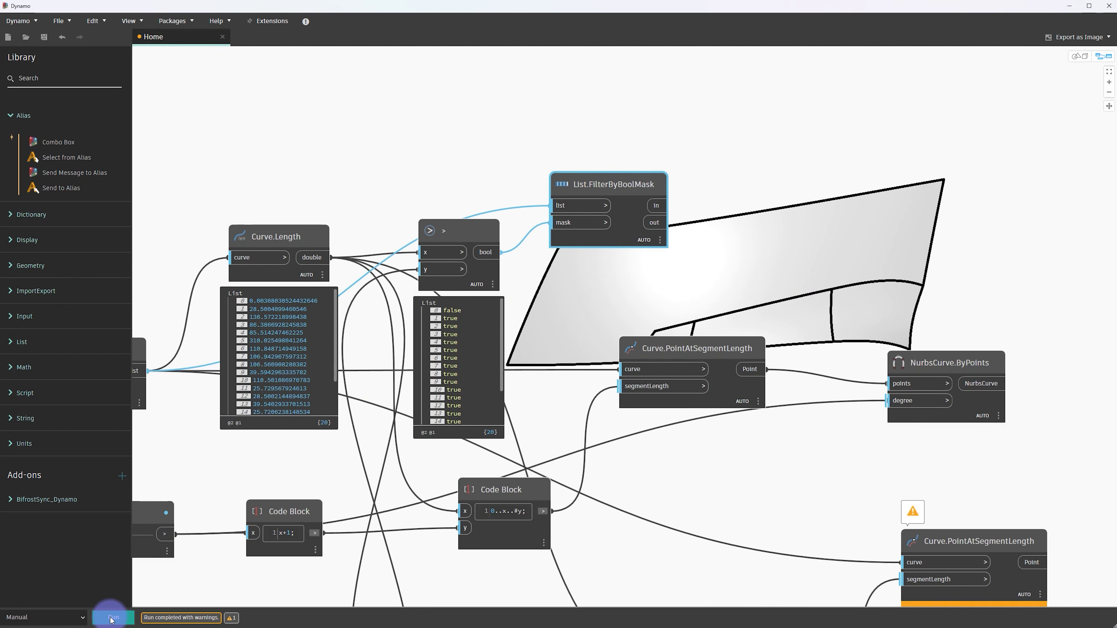
Run the graph and inspect the short curves in the filter's out list
{"action": "left_click", "coordinate": [663, 259]}
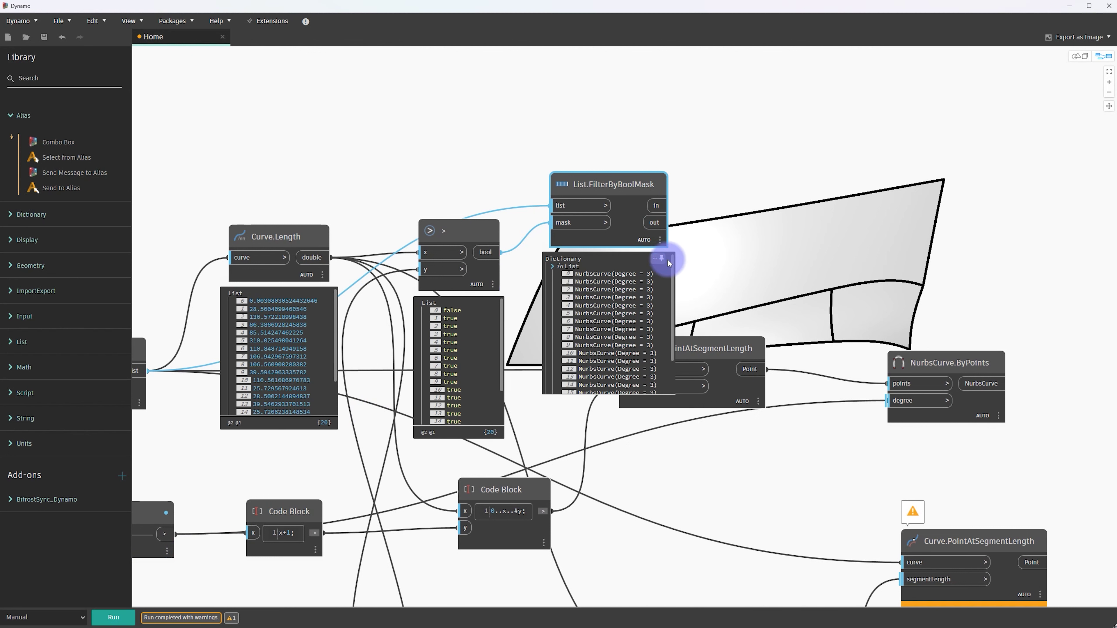
{"action": "scroll", "coordinate": [671, 291], "scroll_direction": "down", "scroll_amount": 2}
{"action": "scroll", "coordinate": [668, 326], "scroll_direction": "down", "scroll_amount": 2}
{"action": "left_click", "coordinate": [598, 384]}
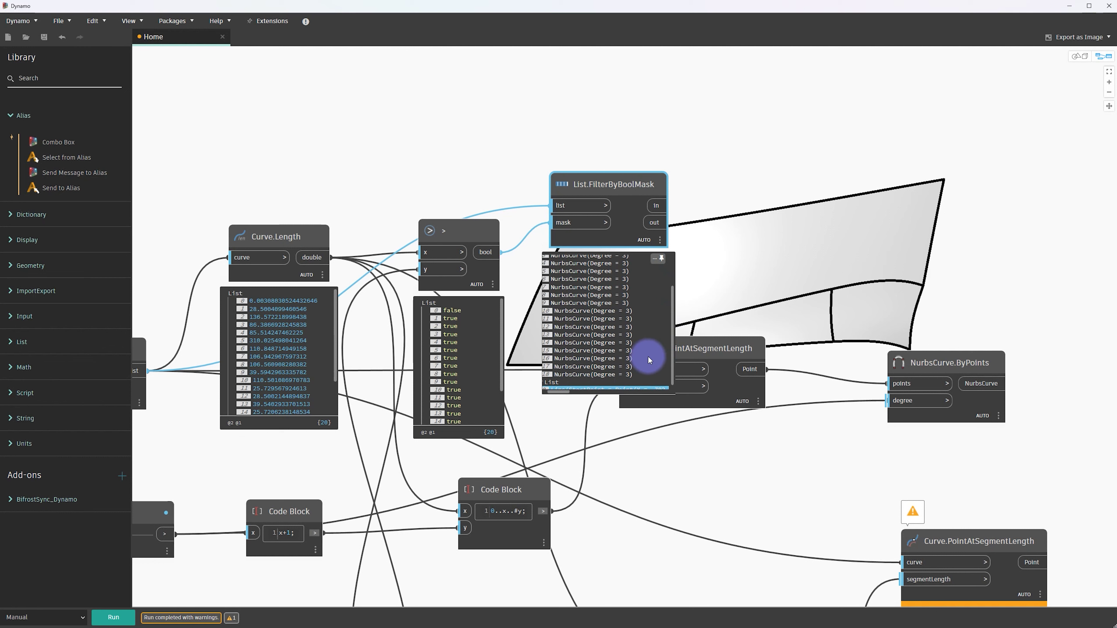
{"action": "left_click", "coordinate": [787, 262]}
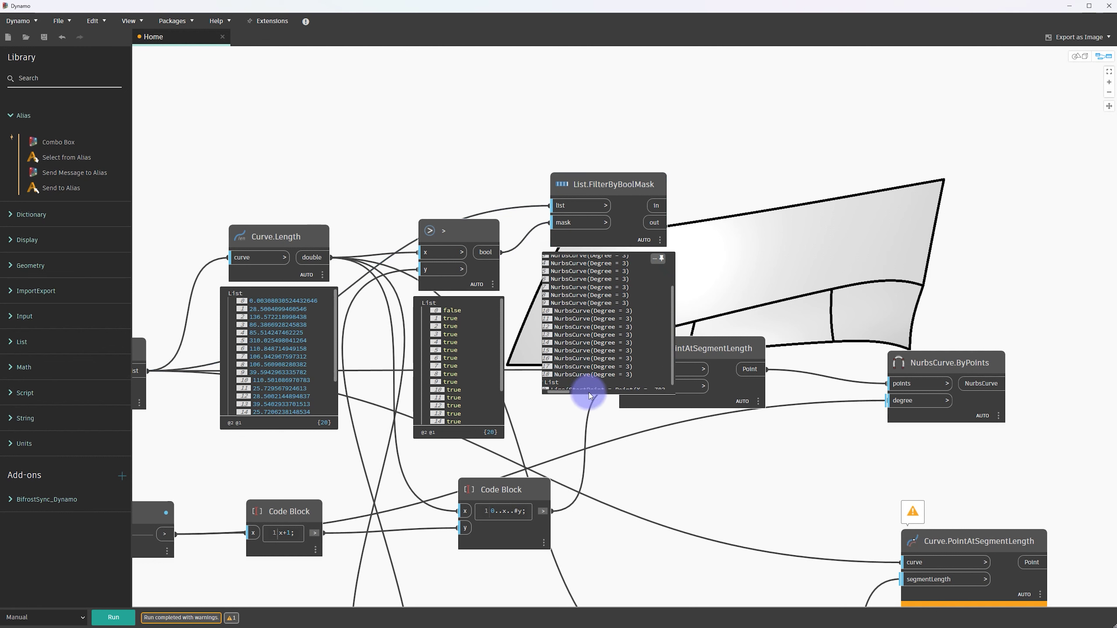
{"action": "scroll", "coordinate": [564, 390], "scroll_direction": "left", "scroll_amount": 2}
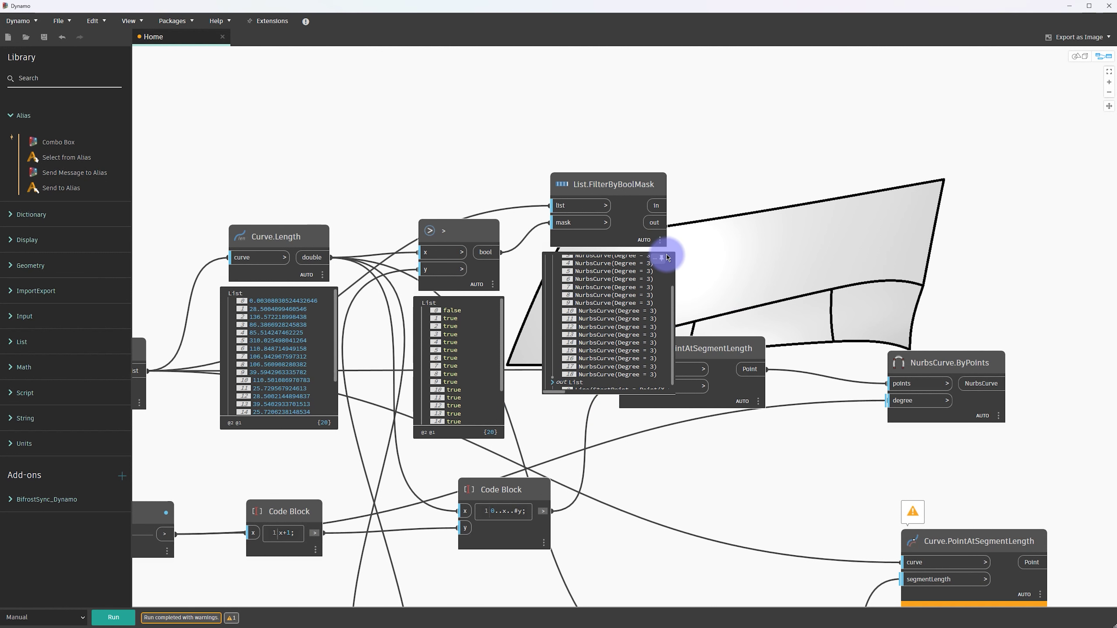
{"action": "mouse_move", "coordinate": [634, 234]}
{"action": "left_mouse_down"}
{"action": "mouse_move", "coordinate": [606, 259]}
{"action": "mouse_move", "coordinate": [618, 369]}
{"action": "left_mouse_up"}
{"action": "scroll", "coordinate": [555, 207], "scroll_direction": "down", "scroll_amount": 2}
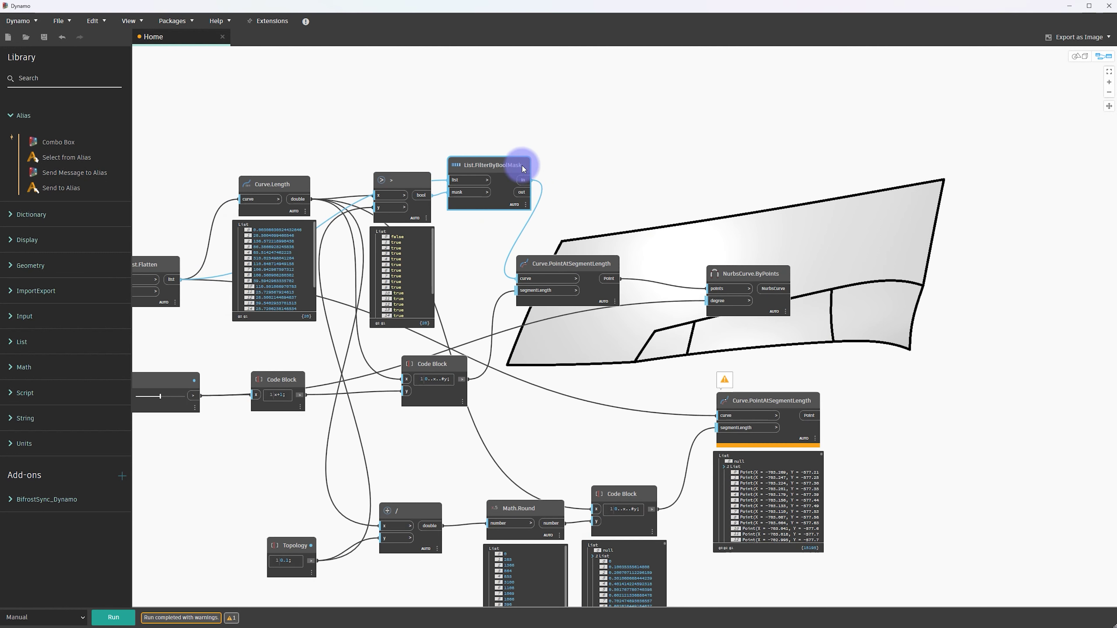
Wire the filter's 'in' long curves into both Curve.PointAtSegmentLength nodes and the lower Code Block x, then rerun
{"action": "left_click_drag", "start_coordinate": [538, 201], "coordinate": [721, 416]}
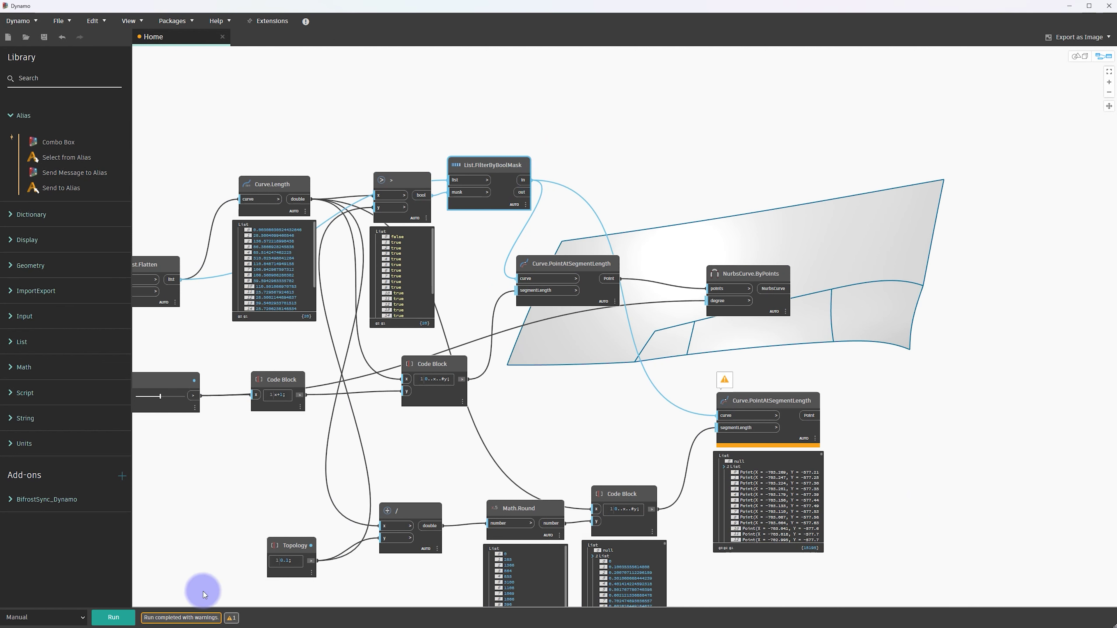
{"action": "middle_click_drag", "start_coordinate": [808, 366], "coordinate": [707, 358]}
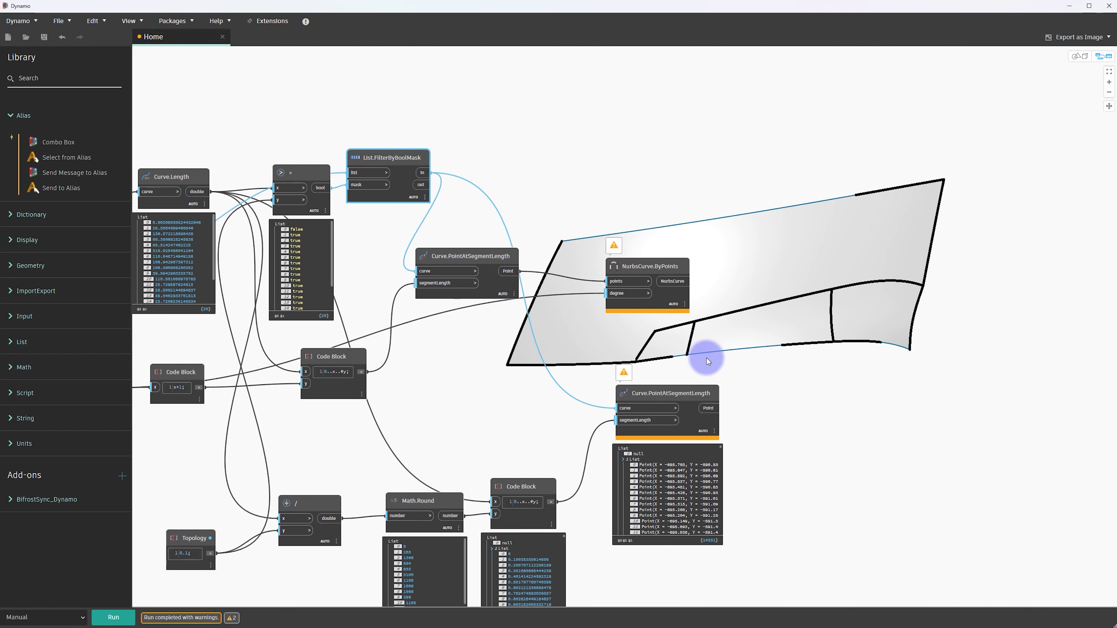
{"action": "middle_click_drag", "start_coordinate": [545, 438], "coordinate": [612, 410]}
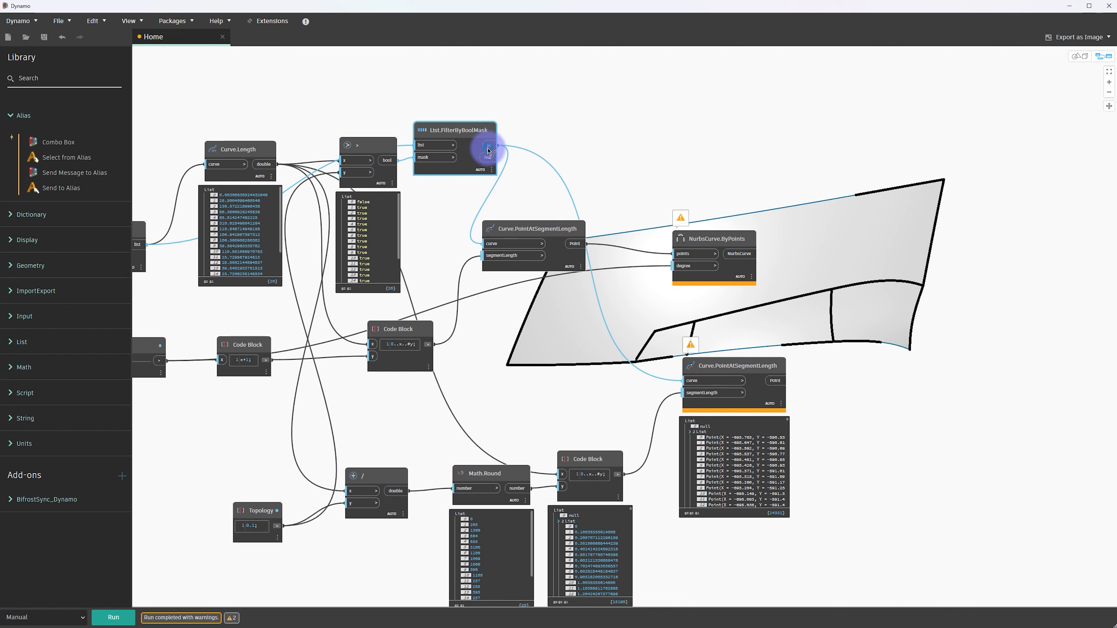
{"action": "left_click_drag", "start_coordinate": [494, 146], "coordinate": [555, 474]}
{"action": "left_click", "coordinate": [125, 617]}
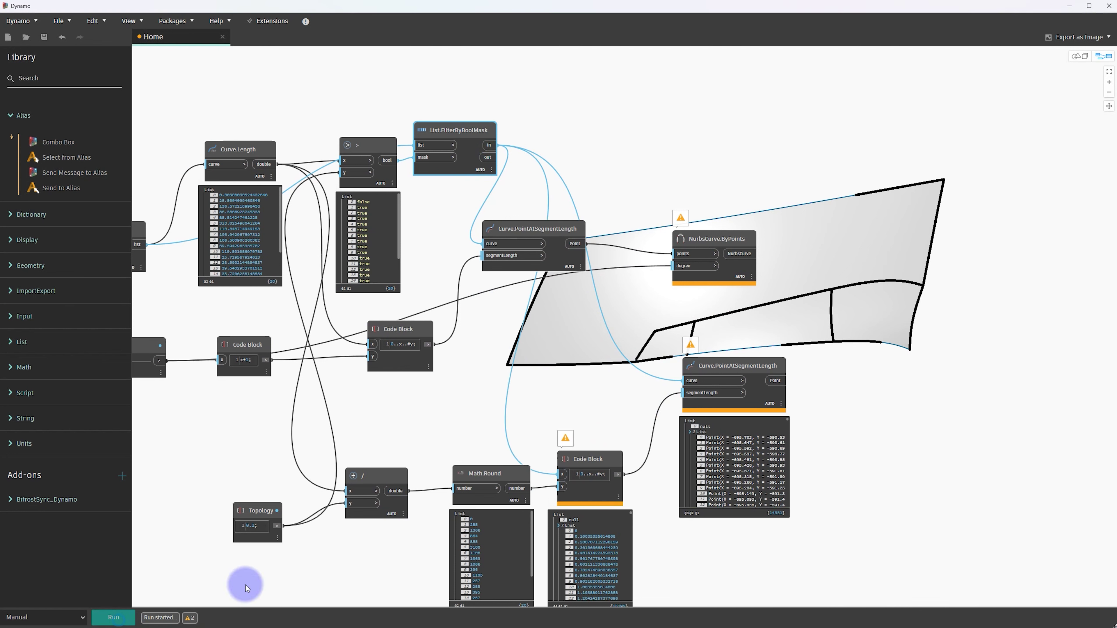
{"action": "left_click", "coordinate": [555, 386]}
{"action": "scroll", "coordinate": [578, 433], "scroll_direction": "up", "scroll_amount": 2}
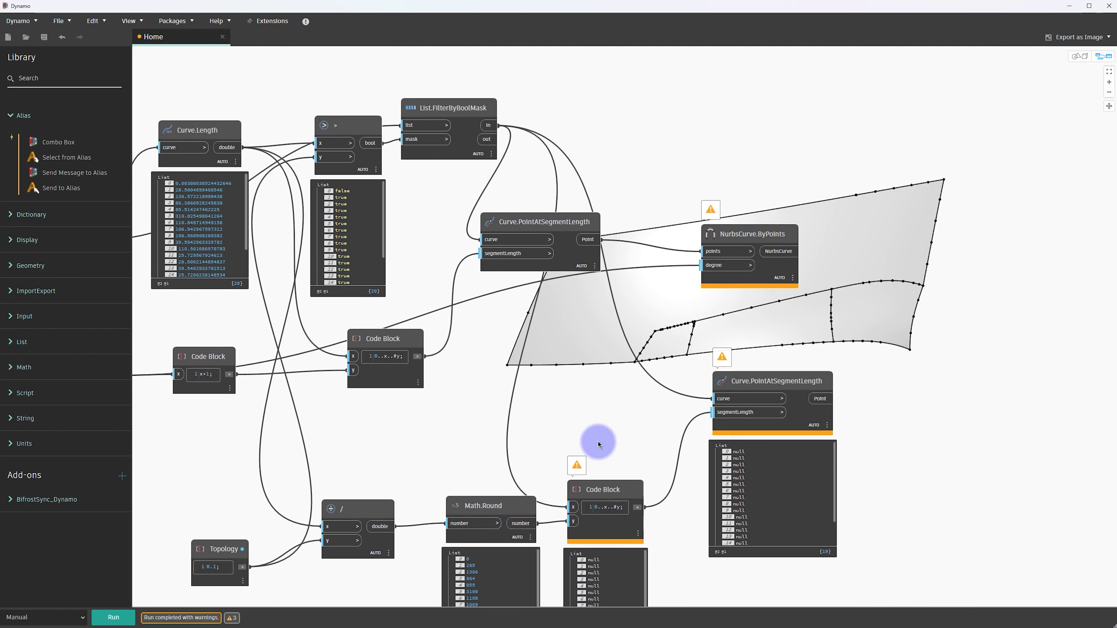
{"action": "mouse_move", "coordinate": [455, 171]}
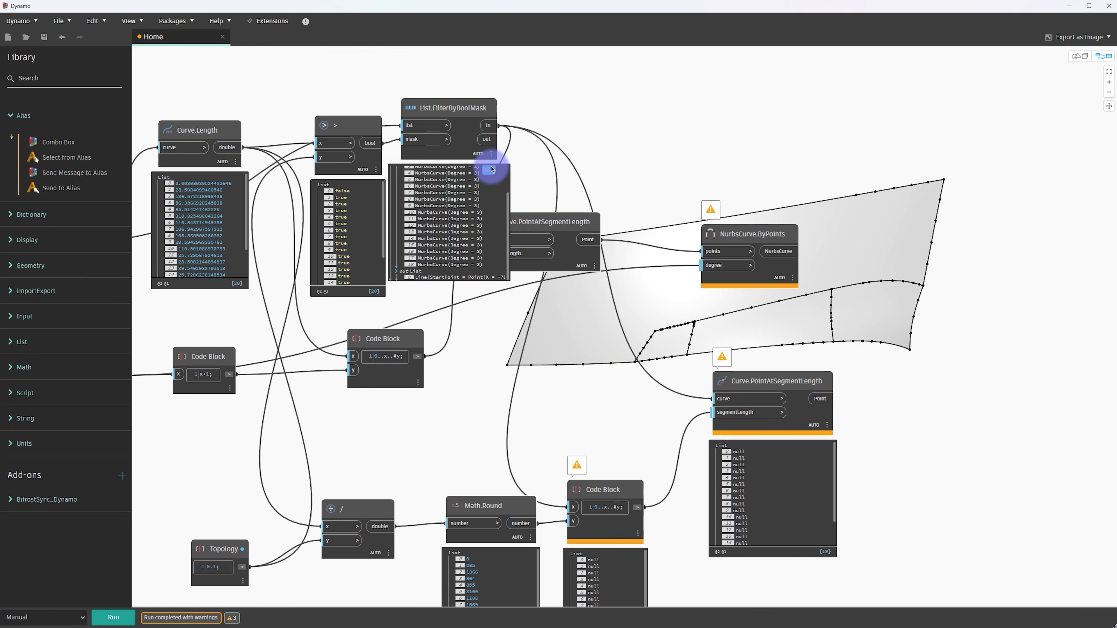
{"action": "scroll", "coordinate": [532, 203], "scroll_direction": "down", "scroll_amount": 2}
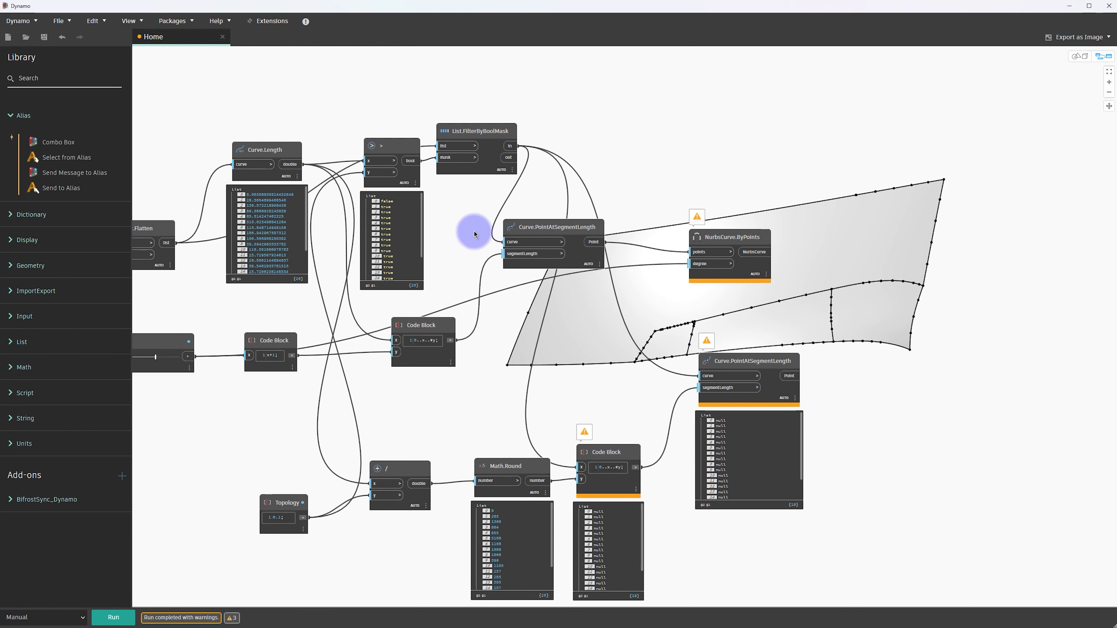
{"action": "middle_click_drag", "start_coordinate": [474, 234], "coordinate": [486, 236]}
{"action": "left_click", "coordinate": [308, 160]}
Duplicate Curve.Length to measure only the long curves, feed it into the division, and rerun
{"action": "key", "text": "ctrl+c"}
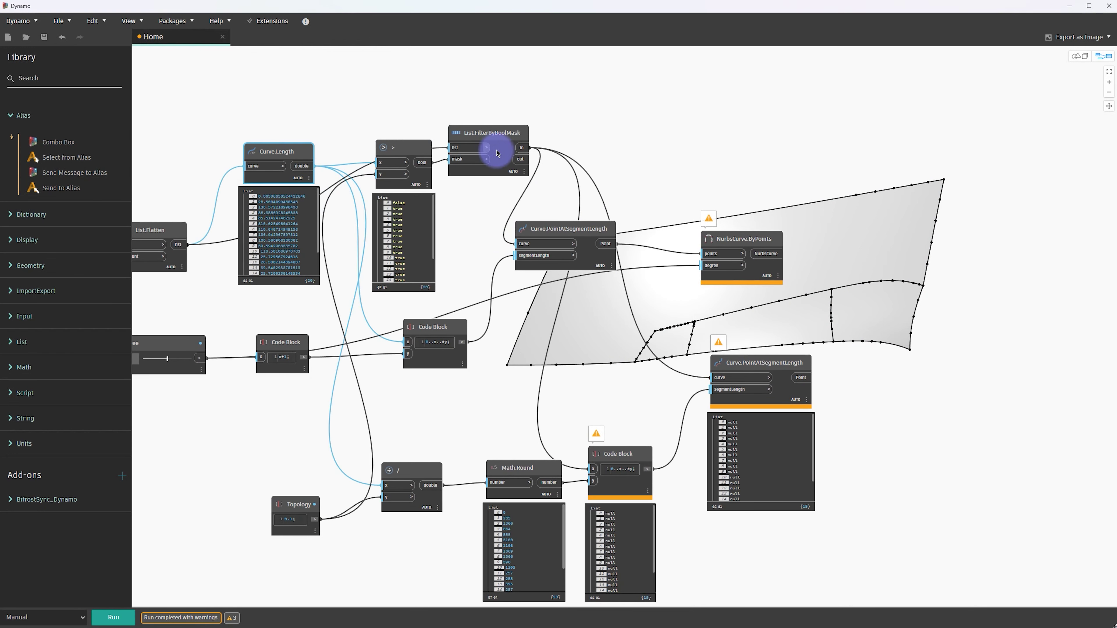
{"action": "key", "text": "ctrl+v"}
{"action": "mouse_move", "coordinate": [448, 146]}
{"action": "left_mouse_down"}
{"action": "mouse_move", "coordinate": [384, 168]}
{"action": "mouse_move", "coordinate": [649, 136]}
{"action": "left_mouse_up"}
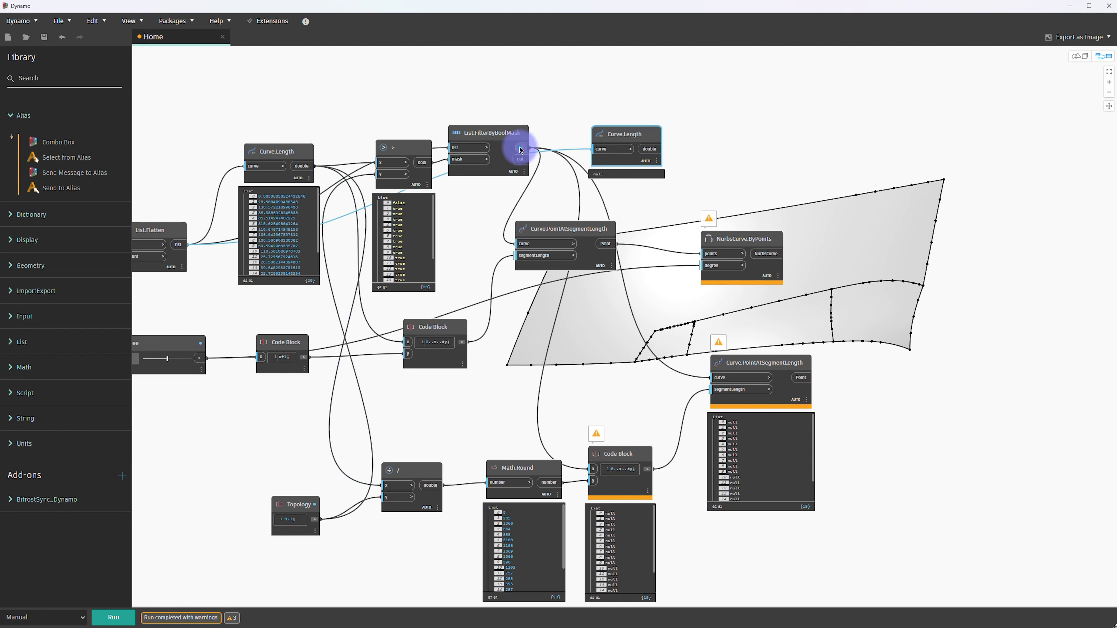
{"action": "left_click_drag", "start_coordinate": [522, 147], "coordinate": [614, 143]}
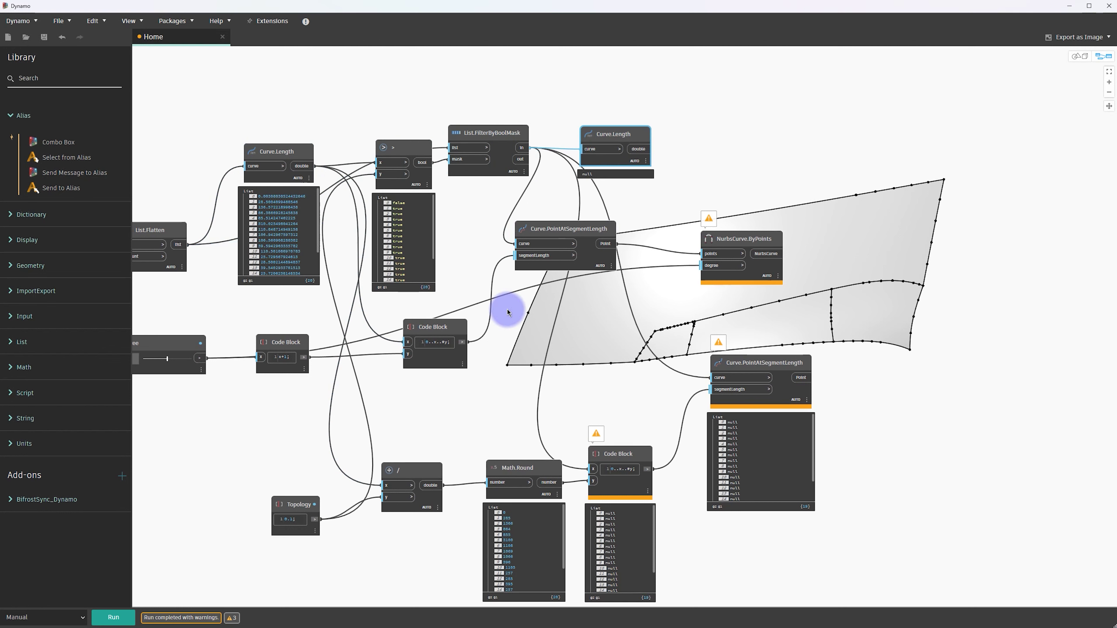
{"action": "left_click", "coordinate": [650, 149]}
{"action": "left_click", "coordinate": [383, 485]}
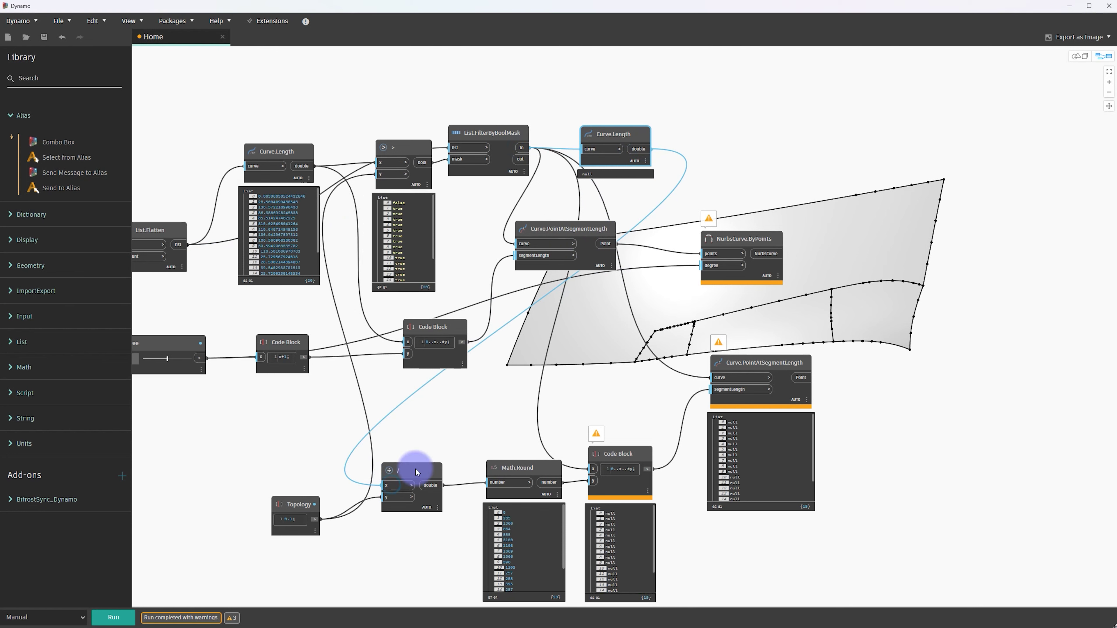
{"action": "left_click", "coordinate": [114, 617]}
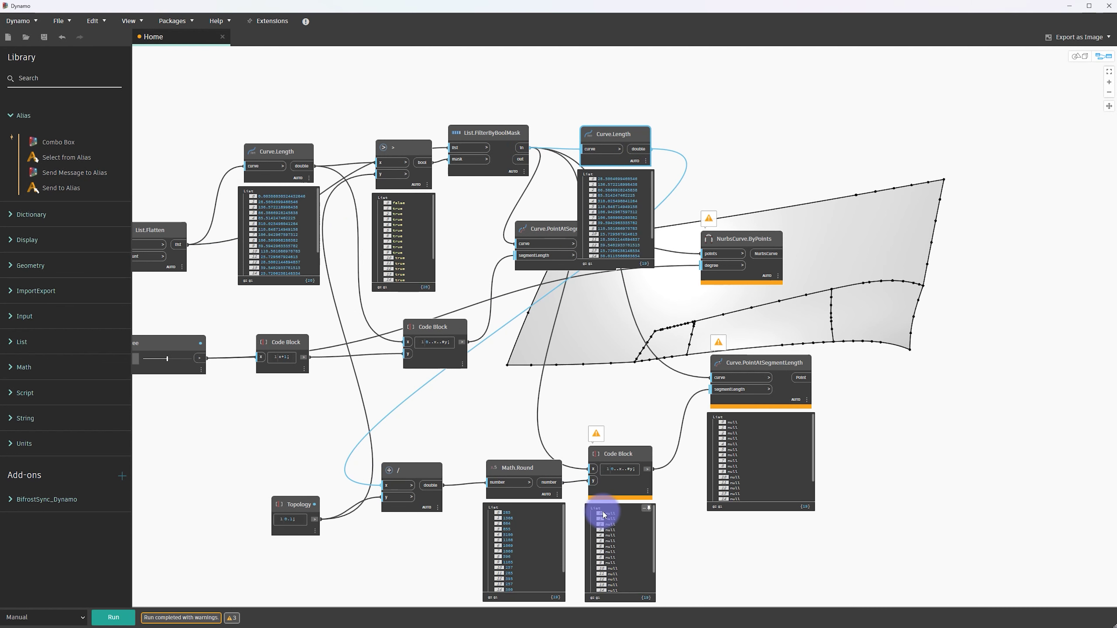
Rearrange the lower nodes: the / node, Topology, point samplers and the Math.Round chain
{"action": "scroll", "coordinate": [603, 515], "scroll_direction": "up", "scroll_amount": 2}
{"action": "mouse_move", "coordinate": [584, 297]}
{"action": "middle_mouse_down"}
{"action": "mouse_move", "coordinate": [570, 393]}
{"action": "mouse_move", "coordinate": [569, 375]}
{"action": "middle_mouse_up"}
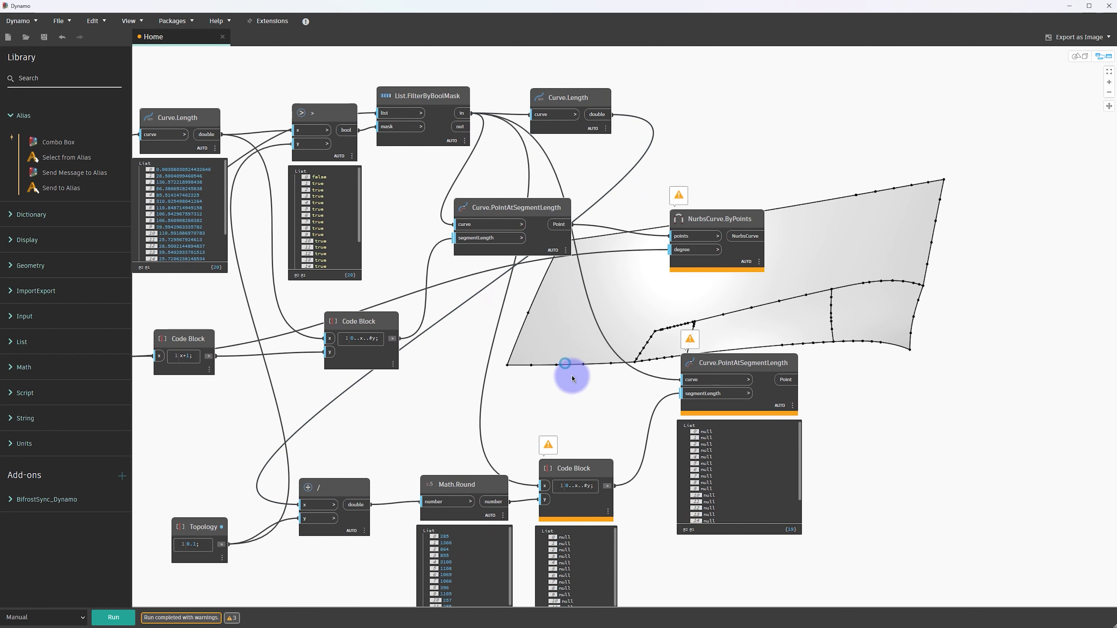
{"action": "middle_click_drag", "start_coordinate": [581, 489], "coordinate": [571, 478]}
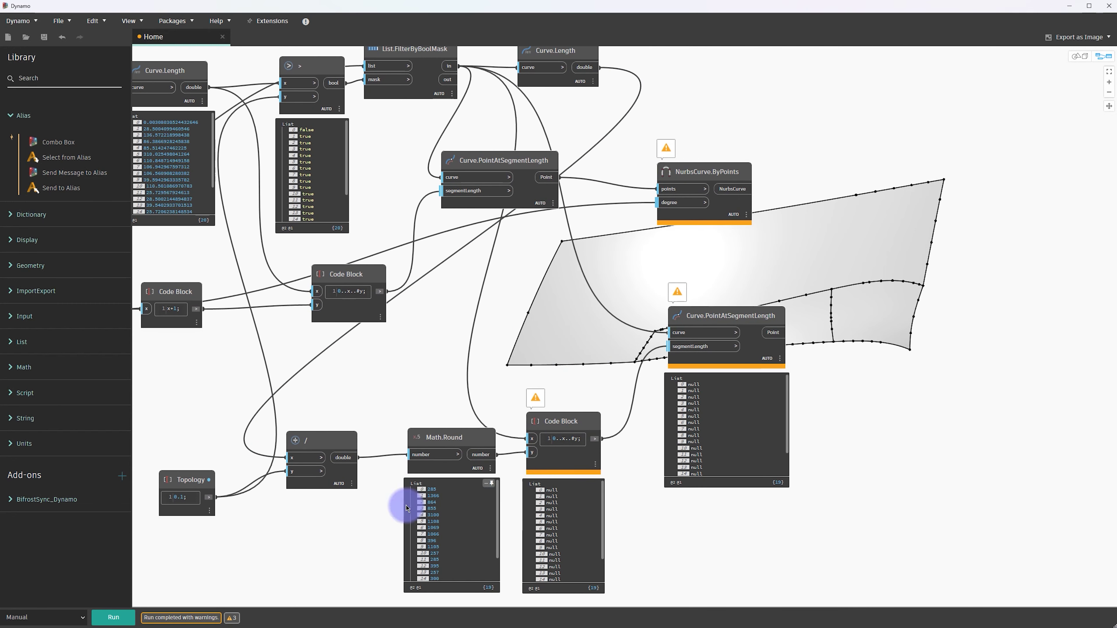
{"action": "left_click_drag", "start_coordinate": [339, 480], "coordinate": [375, 478]}
{"action": "left_click", "coordinate": [187, 480]}
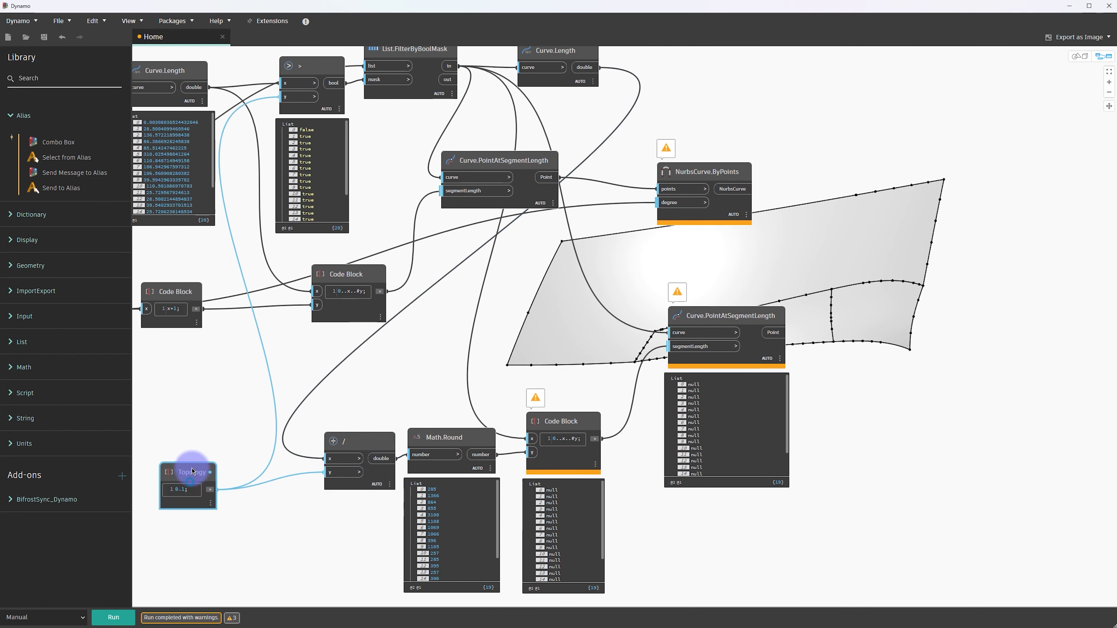
{"action": "scroll", "coordinate": [249, 445], "scroll_direction": "down", "scroll_amount": 2}
{"action": "middle_click_drag", "start_coordinate": [499, 324], "coordinate": [478, 353]}
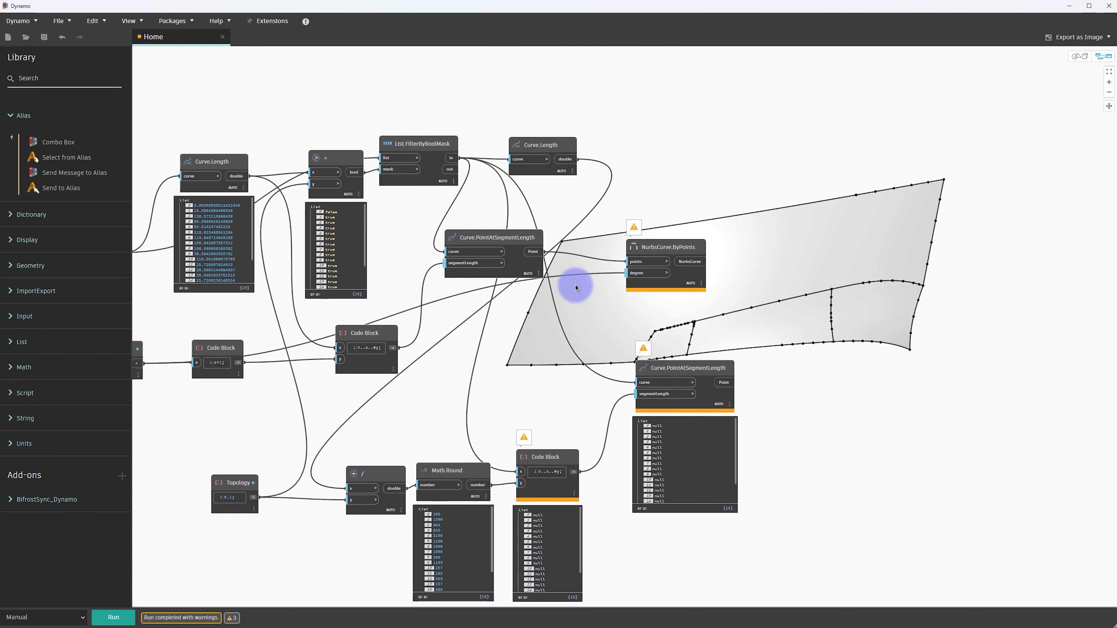
{"action": "mouse_move", "coordinate": [578, 282]}
{"action": "left_mouse_down"}
{"action": "mouse_move", "coordinate": [459, 220]}
{"action": "mouse_move", "coordinate": [639, 226]}
{"action": "left_mouse_up"}
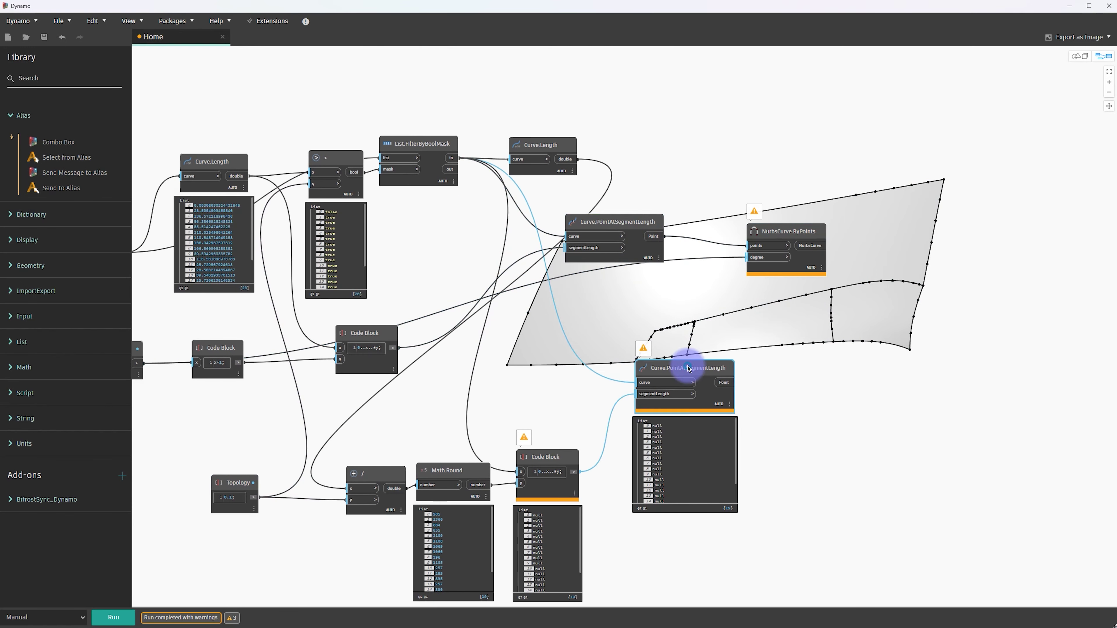
{"action": "left_click_drag", "start_coordinate": [686, 369], "coordinate": [734, 411]}
{"action": "left_click_drag", "start_coordinate": [577, 500], "coordinate": [347, 456], "text": "shift"}
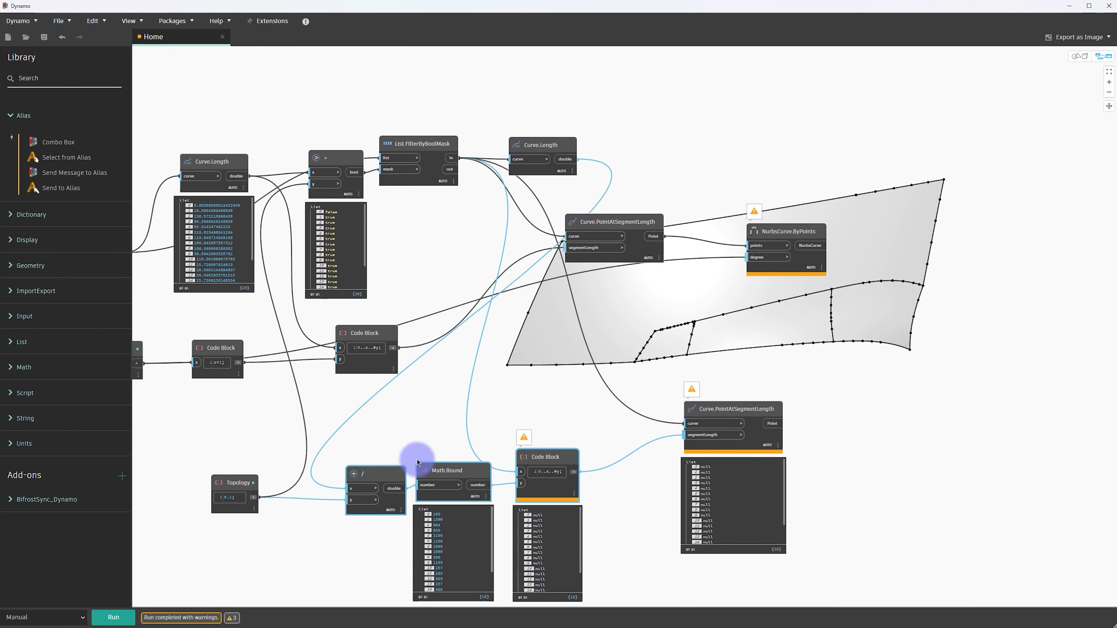
{"action": "left_click_drag", "start_coordinate": [696, 405], "coordinate": [857, 391]}
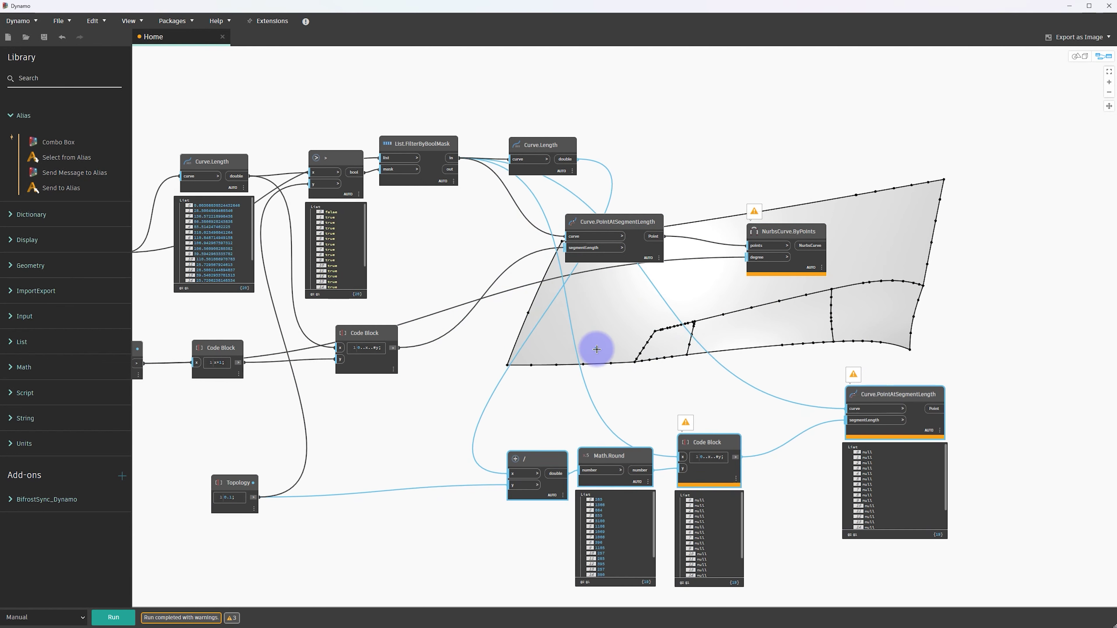
{"action": "left_click_drag", "start_coordinate": [238, 480], "coordinate": [267, 455]}
{"action": "left_click", "coordinate": [473, 208]}
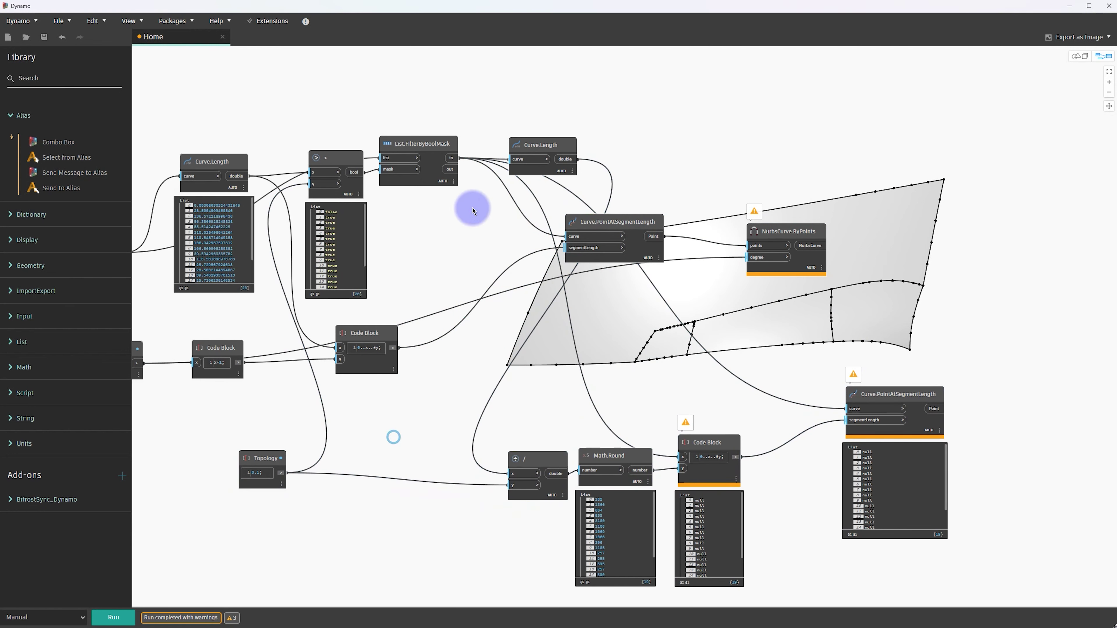
Reposition the upper Curve.Length, Curve.PointAtSegmentLength, Code Block and NurbsCurve.ByPoints nodes
{"action": "key", "text": "ctrl+equal"}
{"action": "left_click_drag", "start_coordinate": [537, 119], "coordinate": [517, 98]}
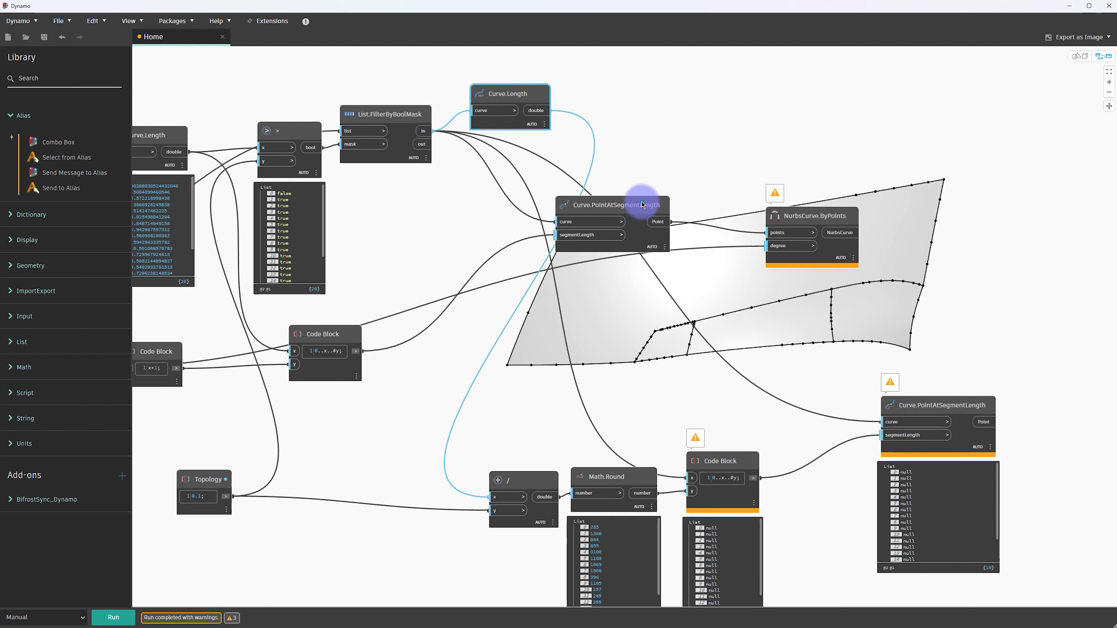
{"action": "left_click_drag", "start_coordinate": [643, 204], "coordinate": [672, 198]}
{"action": "left_click_drag", "start_coordinate": [346, 334], "coordinate": [481, 316]}
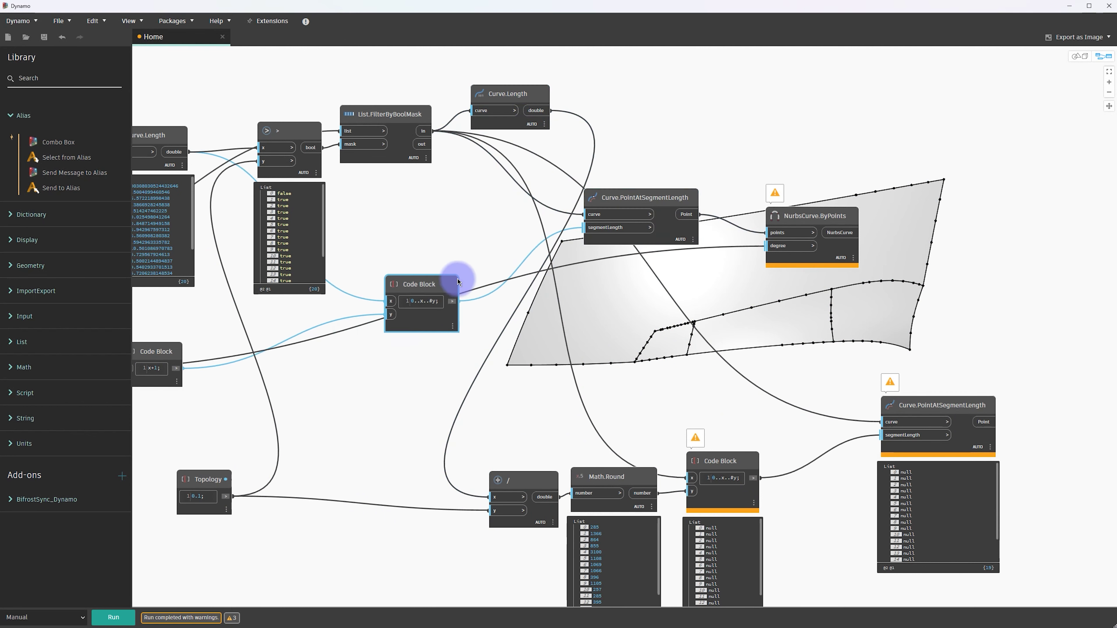
{"action": "middle_click_drag", "start_coordinate": [636, 305], "coordinate": [538, 308]}
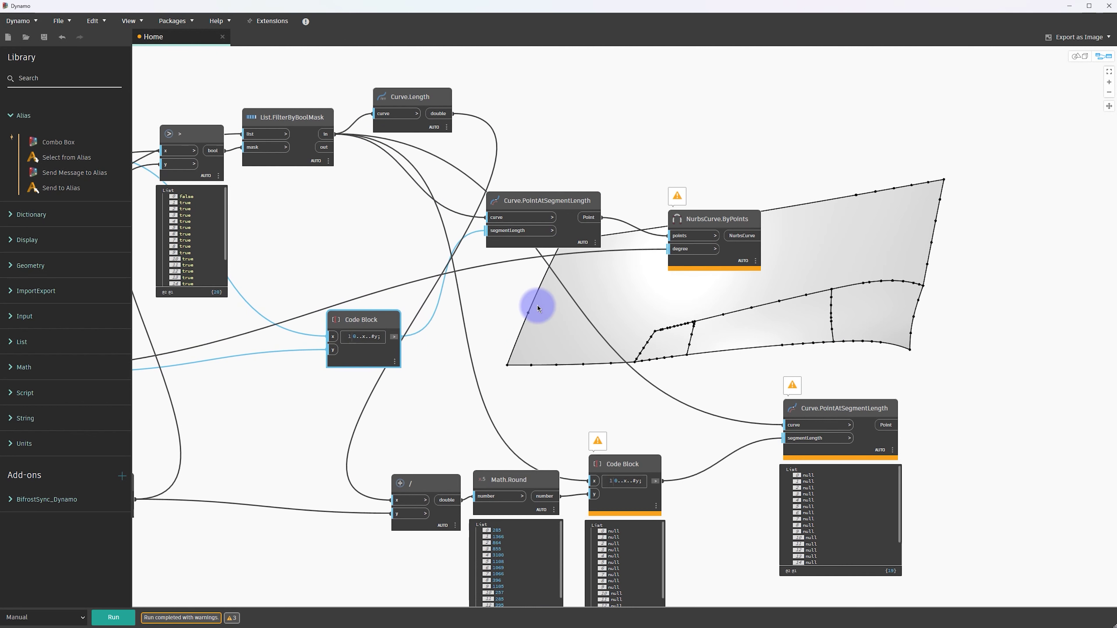
{"action": "left_click_drag", "start_coordinate": [706, 219], "coordinate": [732, 204]}
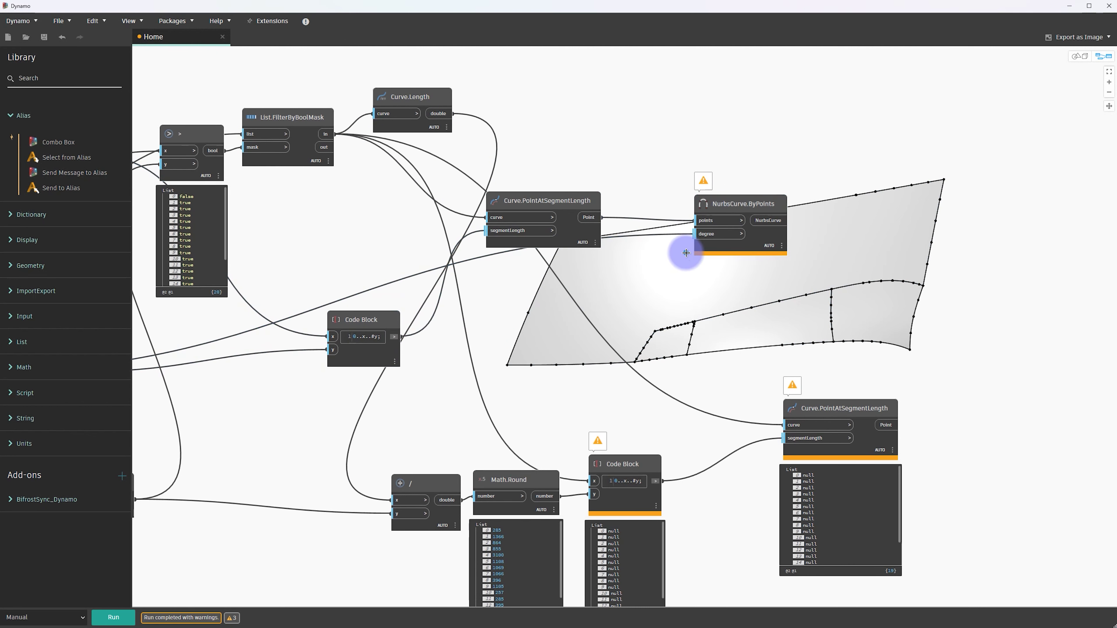
Inspect the sampled point list and the filtered NurbsCurve list previews
{"action": "left_click", "coordinate": [593, 261]}
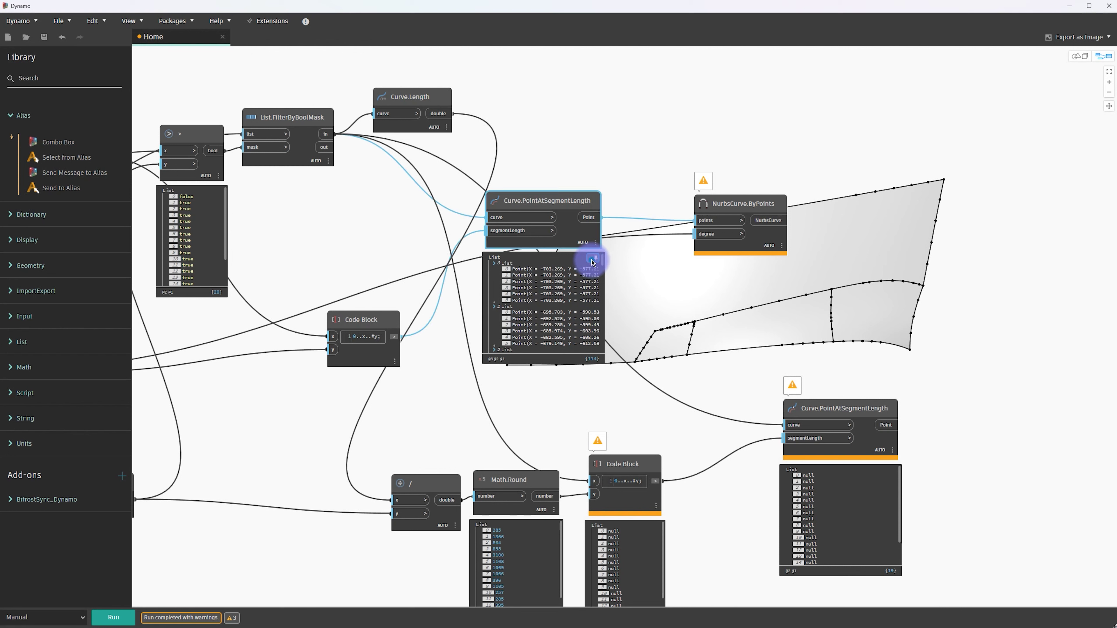
{"action": "left_click", "coordinate": [604, 262]}
{"action": "mouse_move", "coordinate": [599, 267]}
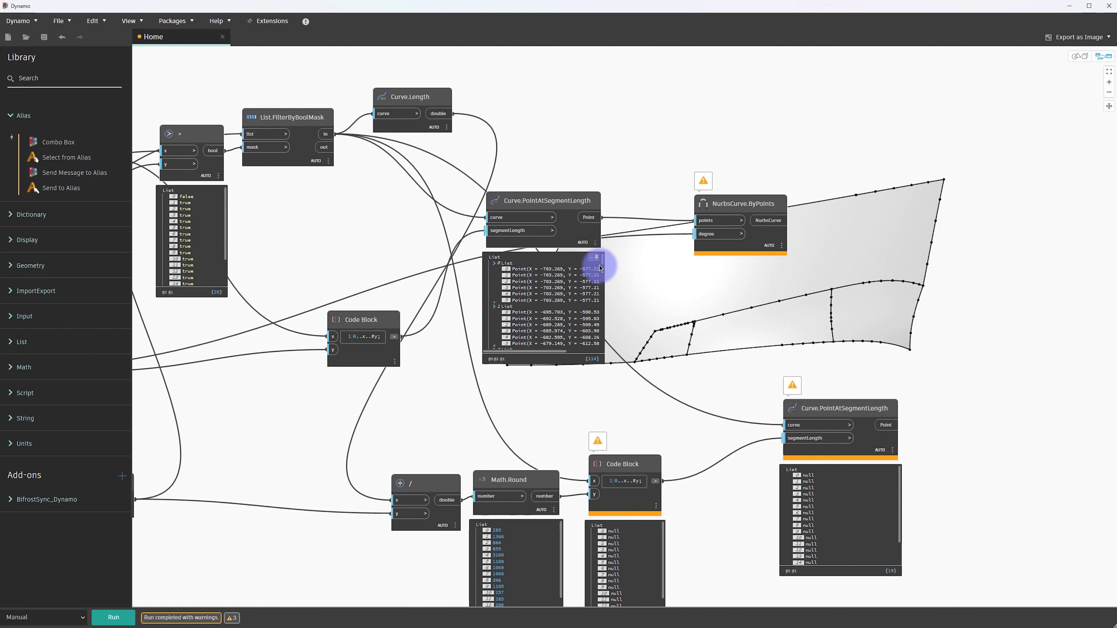
{"action": "mouse_move", "coordinate": [603, 264]}
{"action": "left_mouse_down"}
{"action": "mouse_move", "coordinate": [589, 364]}
{"action": "mouse_move", "coordinate": [592, 233]}
{"action": "mouse_move", "coordinate": [624, 259]}
{"action": "left_mouse_up"}
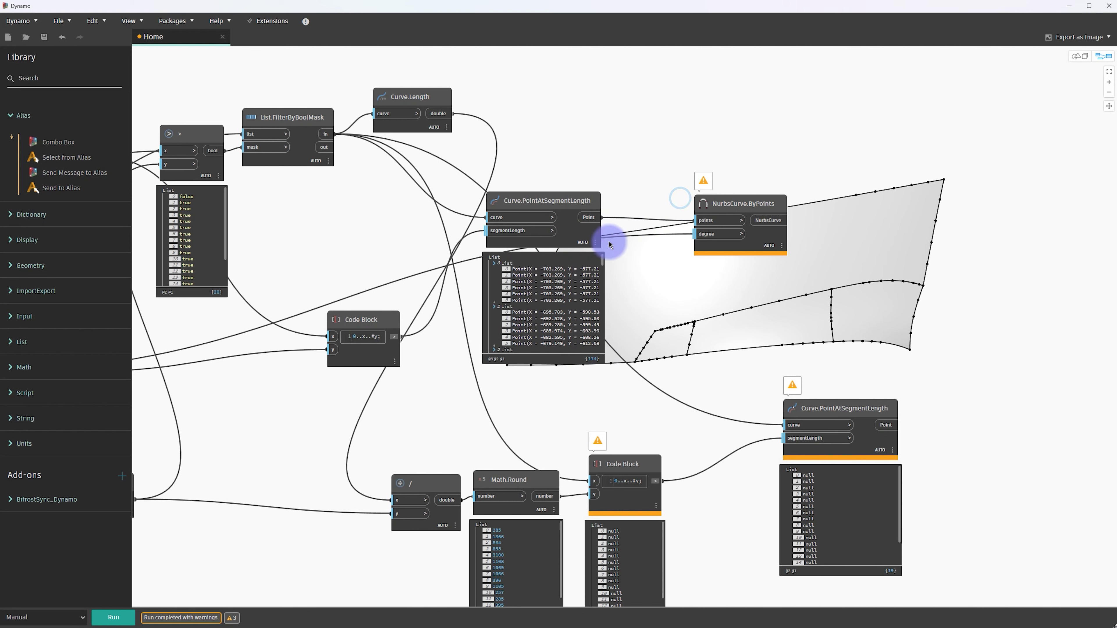
{"action": "left_click", "coordinate": [592, 242]}
{"action": "scroll", "coordinate": [652, 168], "scroll_direction": "down", "scroll_amount": 2}
{"action": "middle_click_drag", "start_coordinate": [448, 219], "coordinate": [578, 230]}
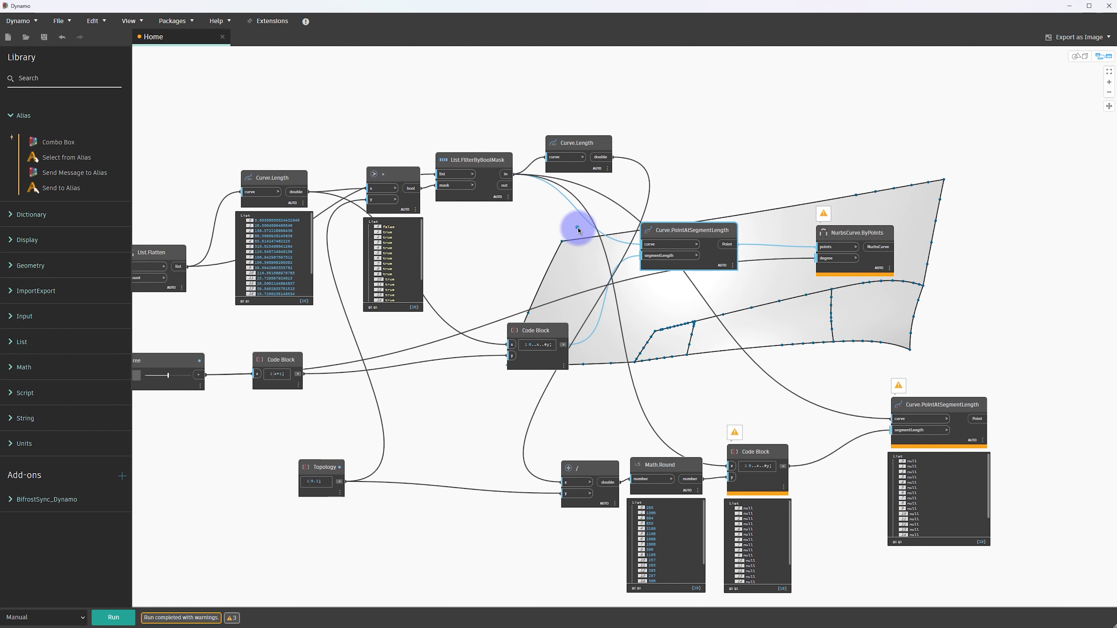
{"action": "mouse_move", "coordinate": [474, 197]}
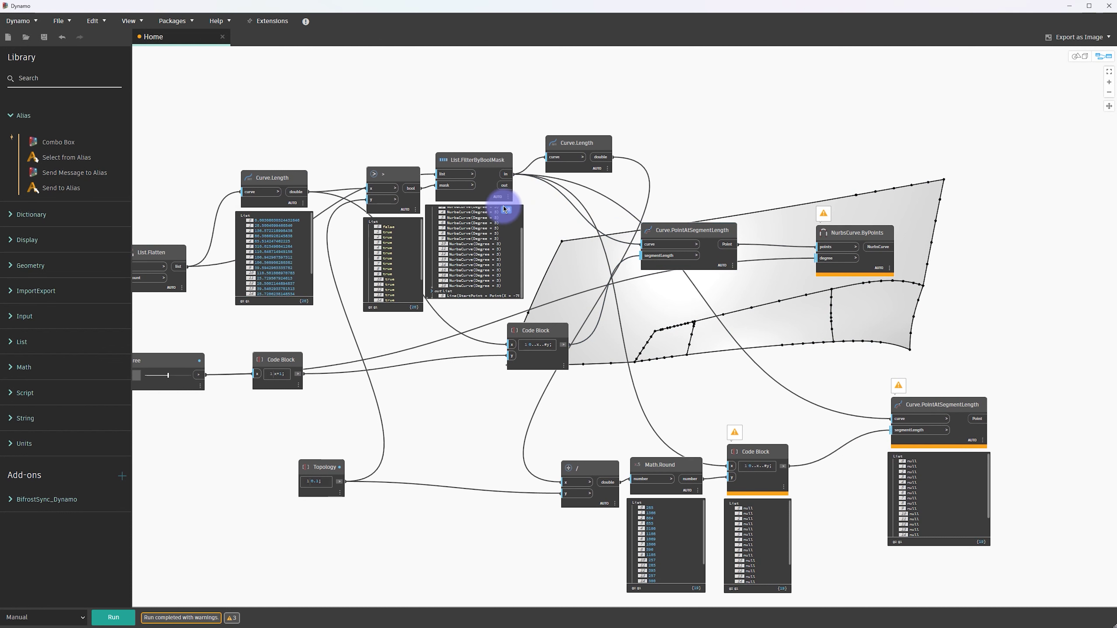
{"action": "left_click", "coordinate": [510, 212]}
{"action": "left_click", "coordinate": [524, 239]}
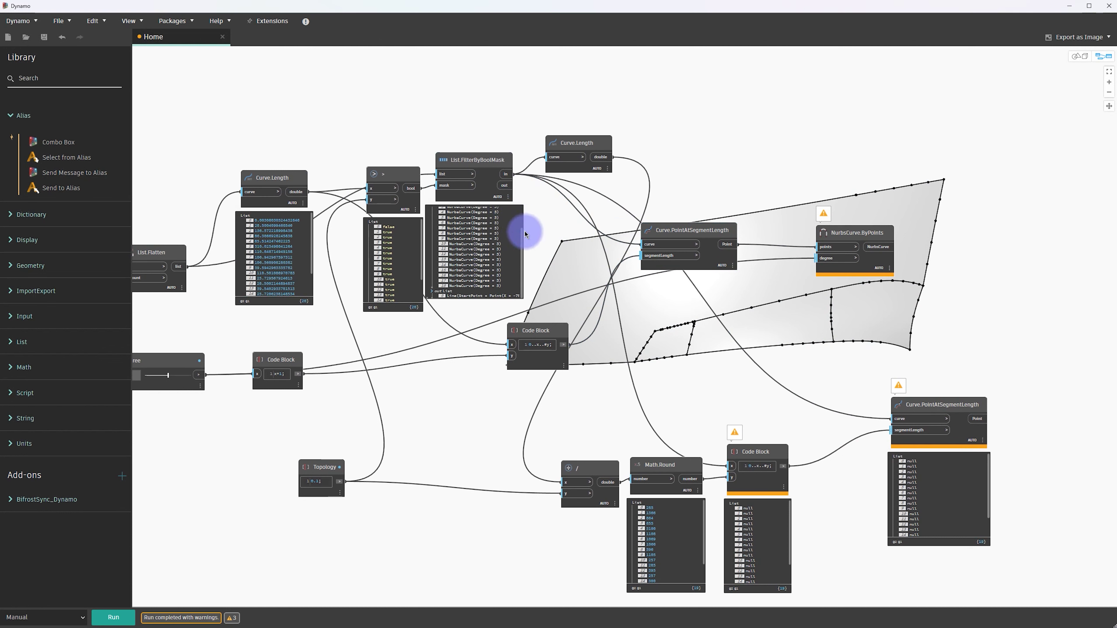
Connect the top Curve.Length double output to the Code Block x input
{"action": "scroll", "coordinate": [522, 243], "scroll_direction": "up", "scroll_amount": 2}
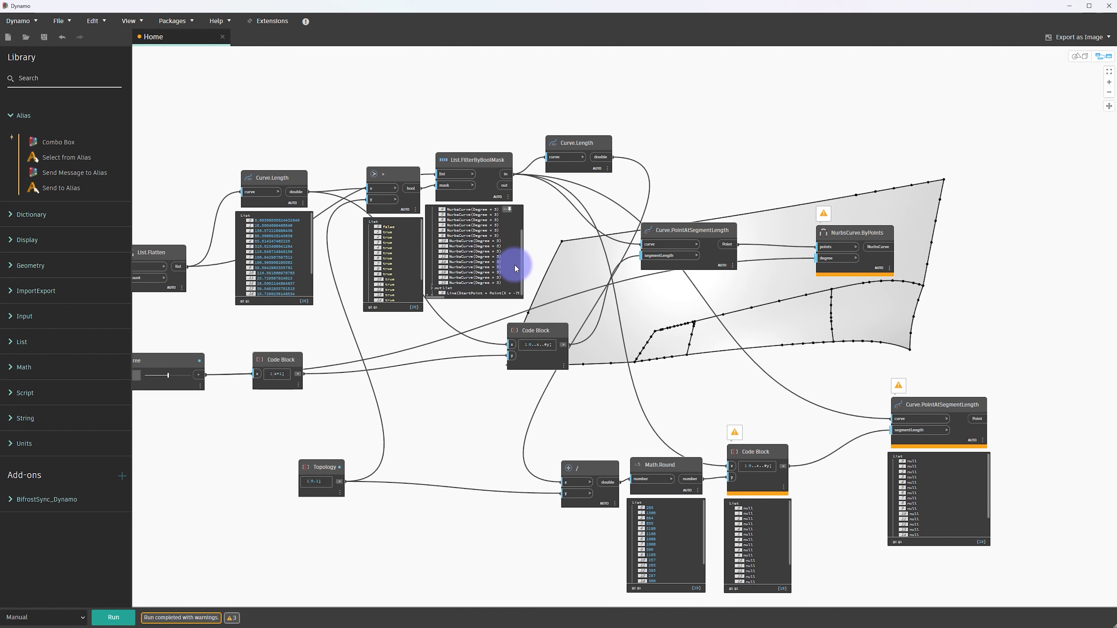
{"action": "scroll", "coordinate": [514, 264], "scroll_direction": "up", "scroll_amount": 1}
{"action": "scroll", "coordinate": [539, 220], "scroll_direction": "up", "scroll_amount": 2}
{"action": "scroll", "coordinate": [510, 246], "scroll_direction": "up", "scroll_amount": 2}
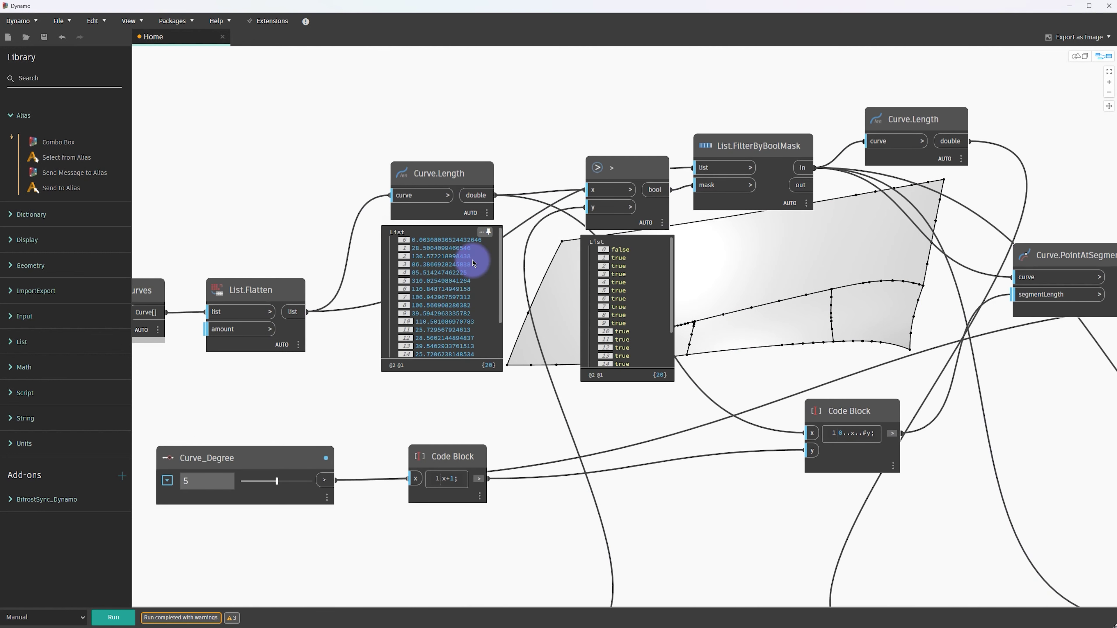
{"action": "left_click_drag", "start_coordinate": [452, 200], "coordinate": [425, 224]}
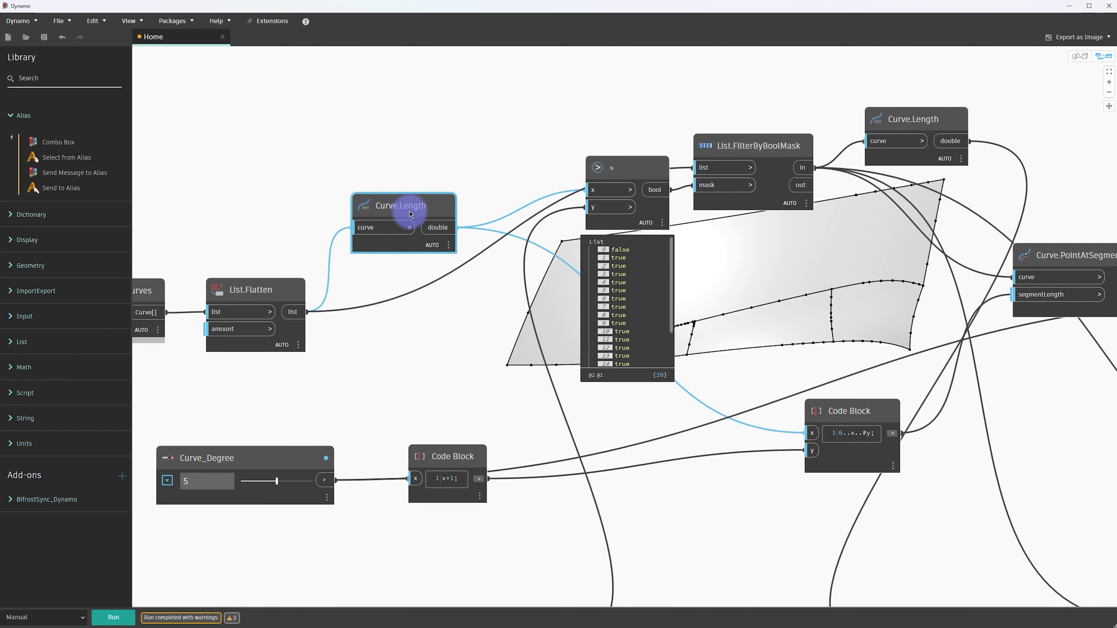
{"action": "left_click_drag", "start_coordinate": [840, 87], "coordinate": [682, 378]}
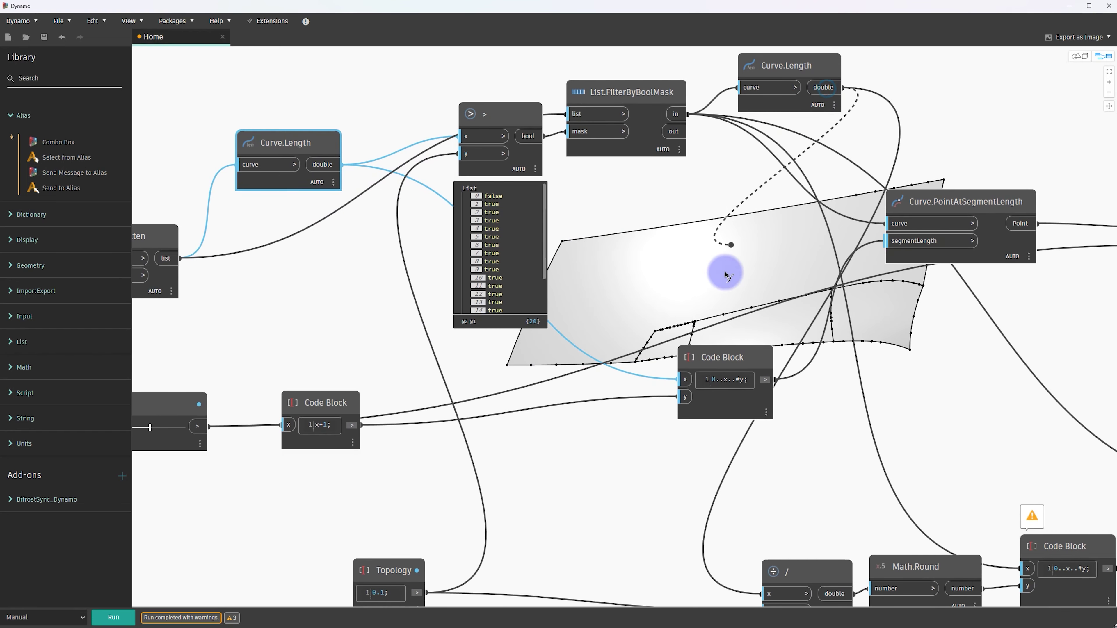
{"action": "left_click", "coordinate": [681, 378]}
Reposition the upper Curve.PointAtSegmentLength node and the upper Code Block
{"action": "scroll", "coordinate": [636, 321], "scroll_direction": "down", "scroll_amount": 1}
{"action": "scroll", "coordinate": [694, 309], "scroll_direction": "down", "scroll_amount": 1}
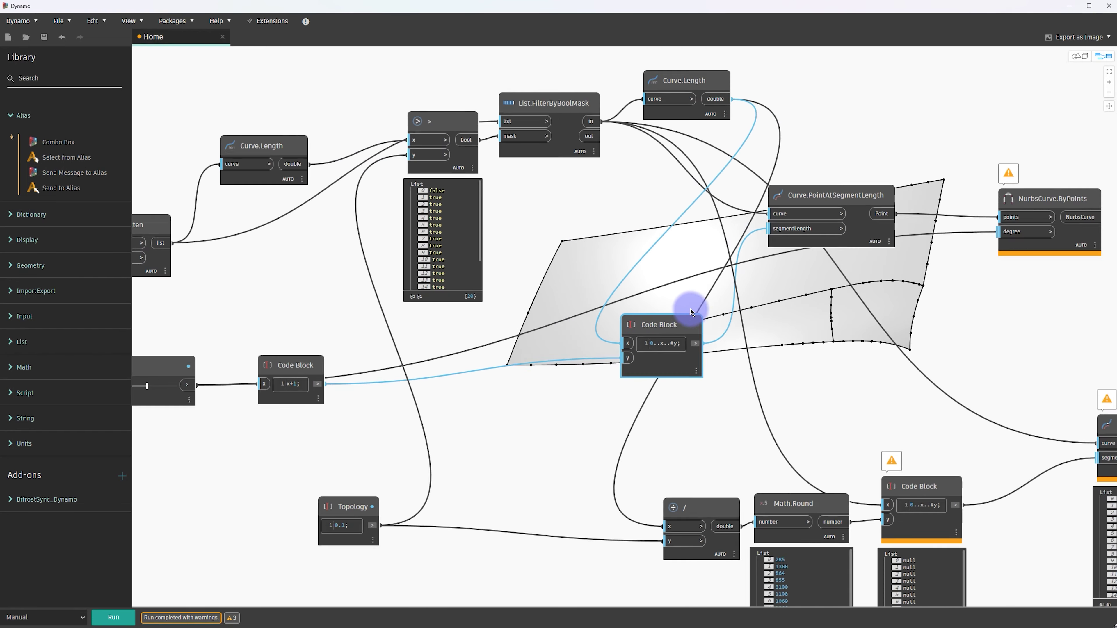
{"action": "scroll", "coordinate": [617, 326], "scroll_direction": "down", "scroll_amount": 1}
{"action": "left_click", "coordinate": [115, 617]}
{"action": "middle_click_drag", "start_coordinate": [1022, 299], "coordinate": [855, 300]}
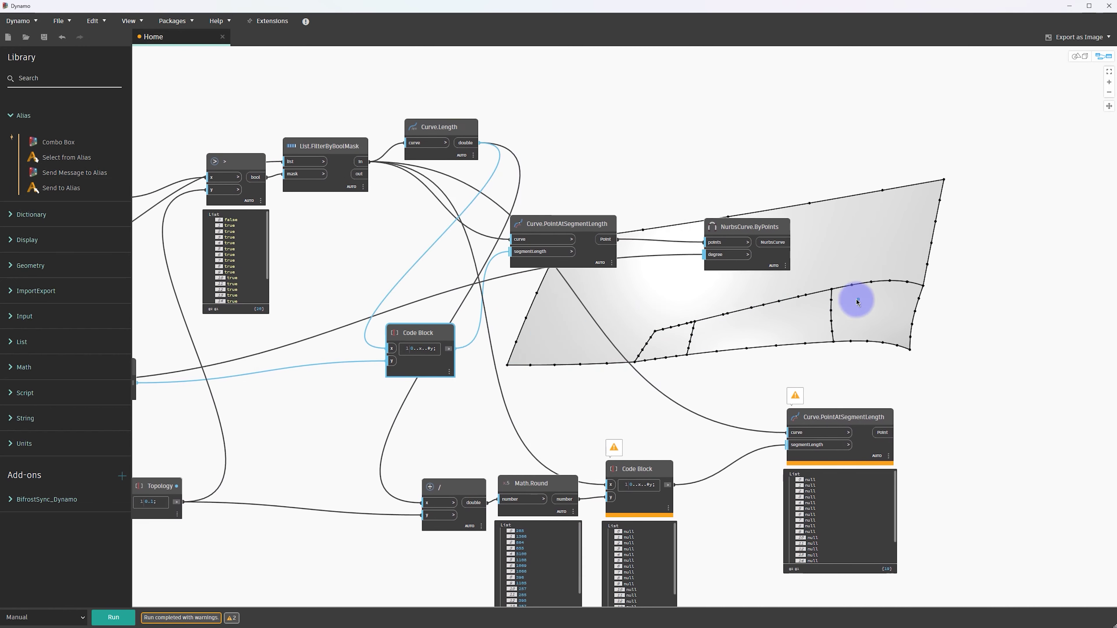
{"action": "left_click_drag", "start_coordinate": [554, 219], "coordinate": [677, 215]}
{"action": "left_click_drag", "start_coordinate": [429, 330], "coordinate": [553, 299]}
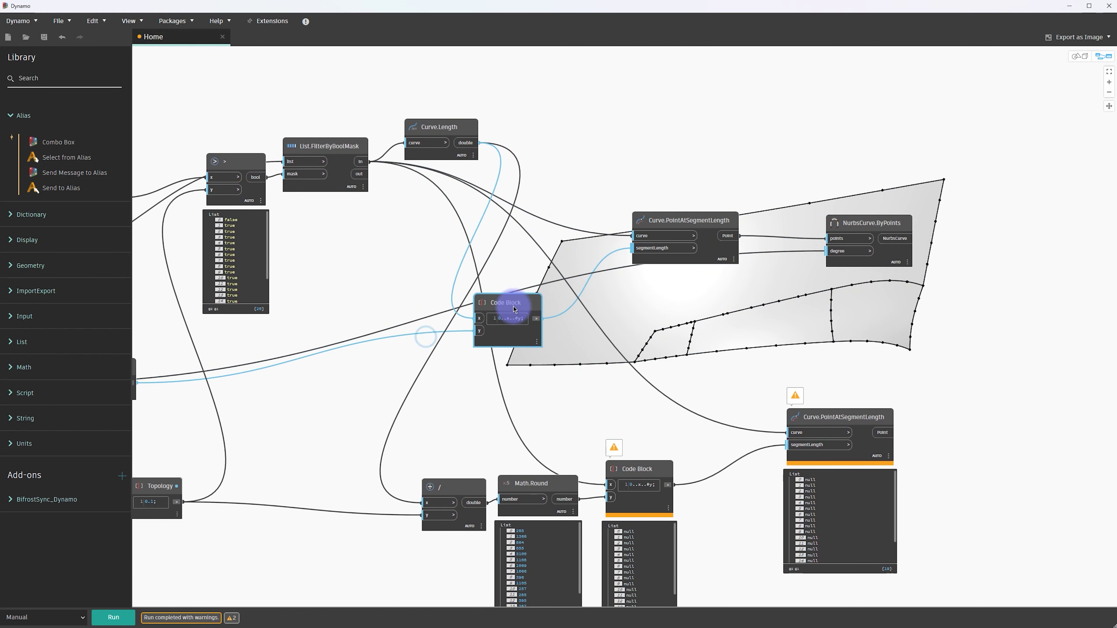
{"action": "left_click_drag", "start_coordinate": [454, 128], "coordinate": [439, 154]}
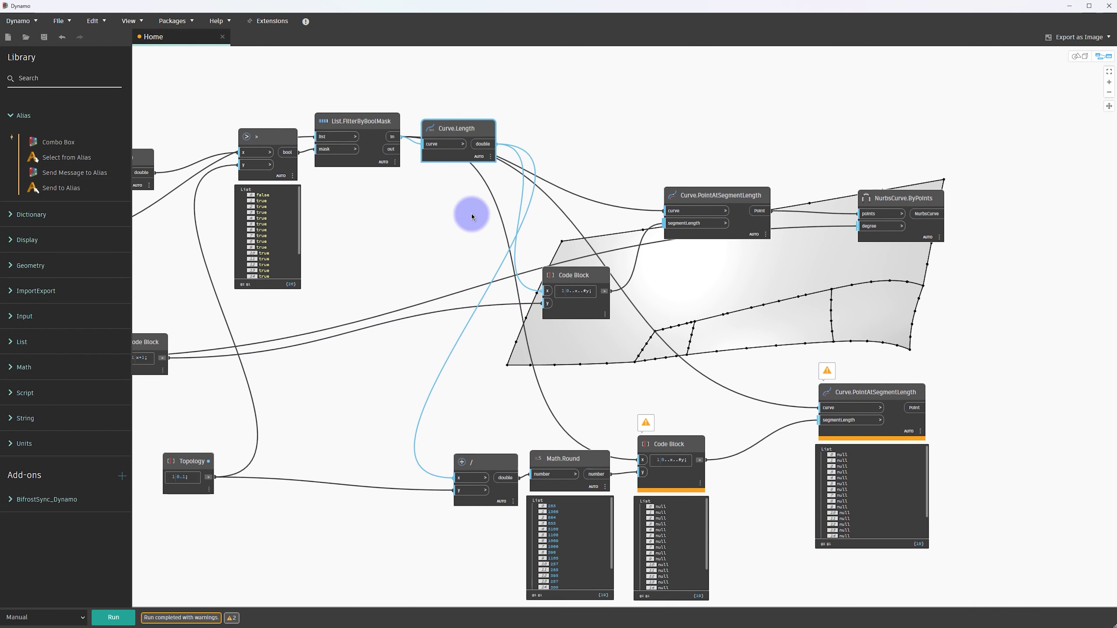
{"action": "middle_click_drag", "start_coordinate": [443, 246], "coordinate": [474, 221]}
Move the / node into place and rerun the graph so it completes without warnings
{"action": "left_click_drag", "start_coordinate": [497, 459], "coordinate": [485, 449]}
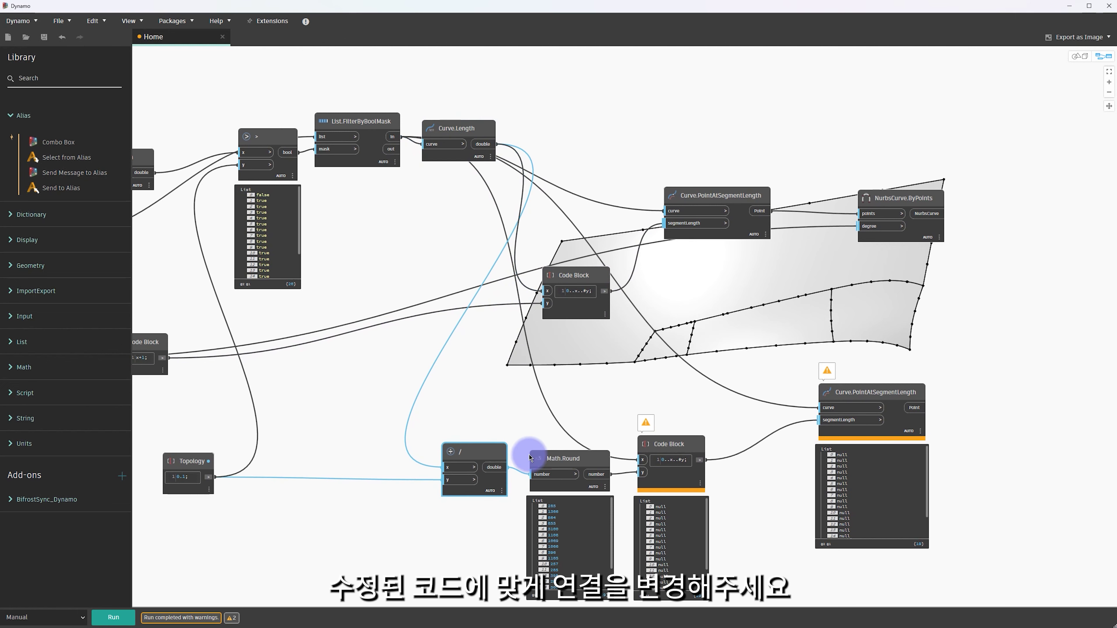
{"action": "middle_click_drag", "start_coordinate": [596, 532], "coordinate": [578, 437]}
{"action": "scroll", "coordinate": [578, 437], "scroll_direction": "up", "scroll_amount": 2}
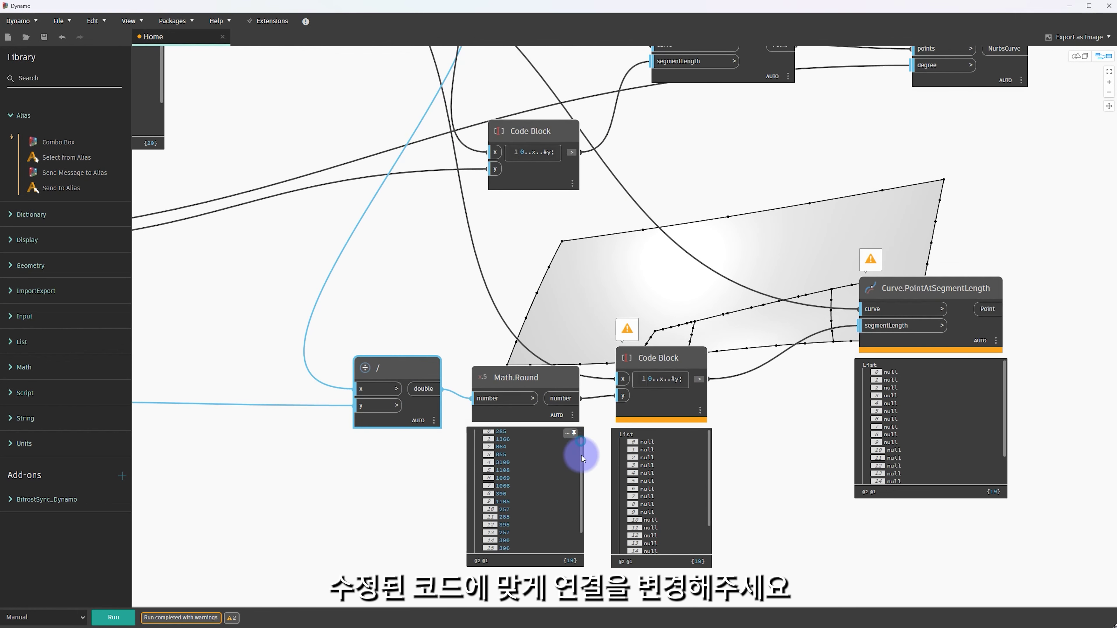
{"action": "scroll", "coordinate": [576, 343], "scroll_direction": "down", "scroll_amount": 2}
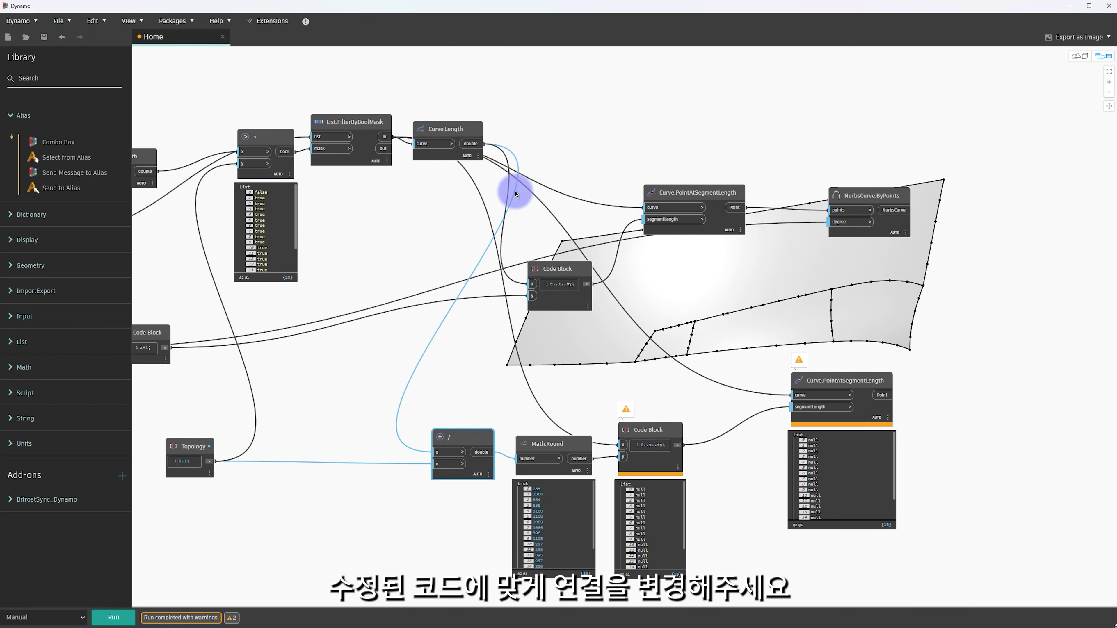
{"action": "left_click", "coordinate": [658, 438]}
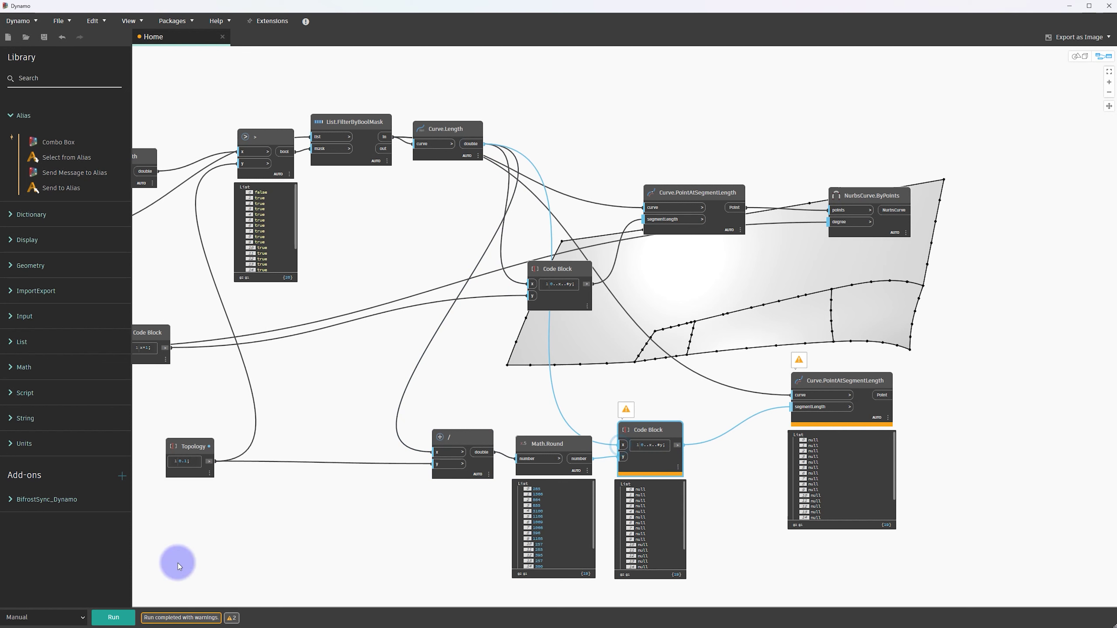
{"action": "left_click", "coordinate": [107, 616]}
{"action": "mouse_move", "coordinate": [785, 466]}
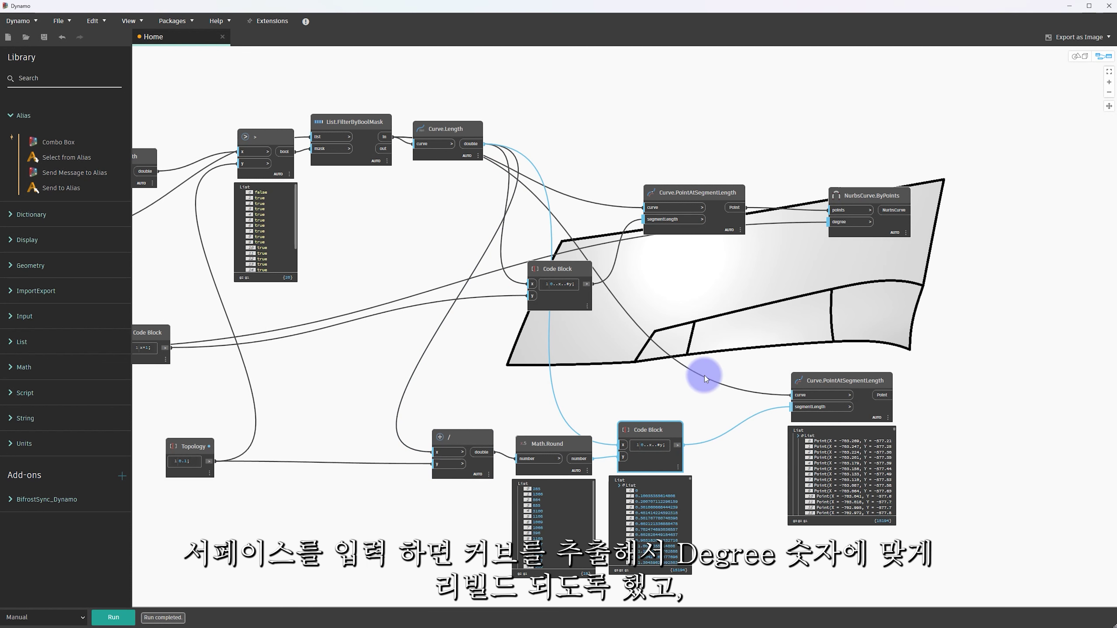
Hide the geometry preview of the lower row of nodes
{"action": "scroll", "coordinate": [726, 376], "scroll_direction": "up", "scroll_amount": 1}
{"action": "scroll", "coordinate": [774, 391], "scroll_direction": "up", "scroll_amount": 1}
{"action": "mouse_move", "coordinate": [790, 409]}
{"action": "left_mouse_down"}
{"action": "mouse_move", "coordinate": [809, 464]}
{"action": "mouse_move", "coordinate": [774, 445]}
{"action": "left_mouse_up"}
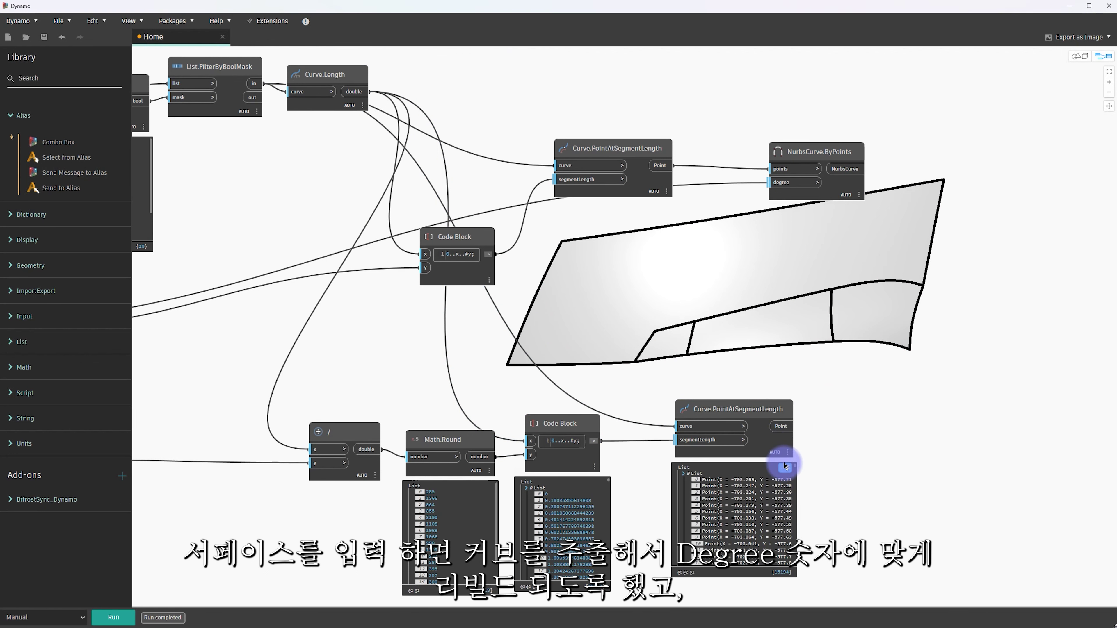
{"action": "left_click_drag", "start_coordinate": [848, 467], "coordinate": [282, 354]}
{"action": "right_click", "coordinate": [612, 326]}
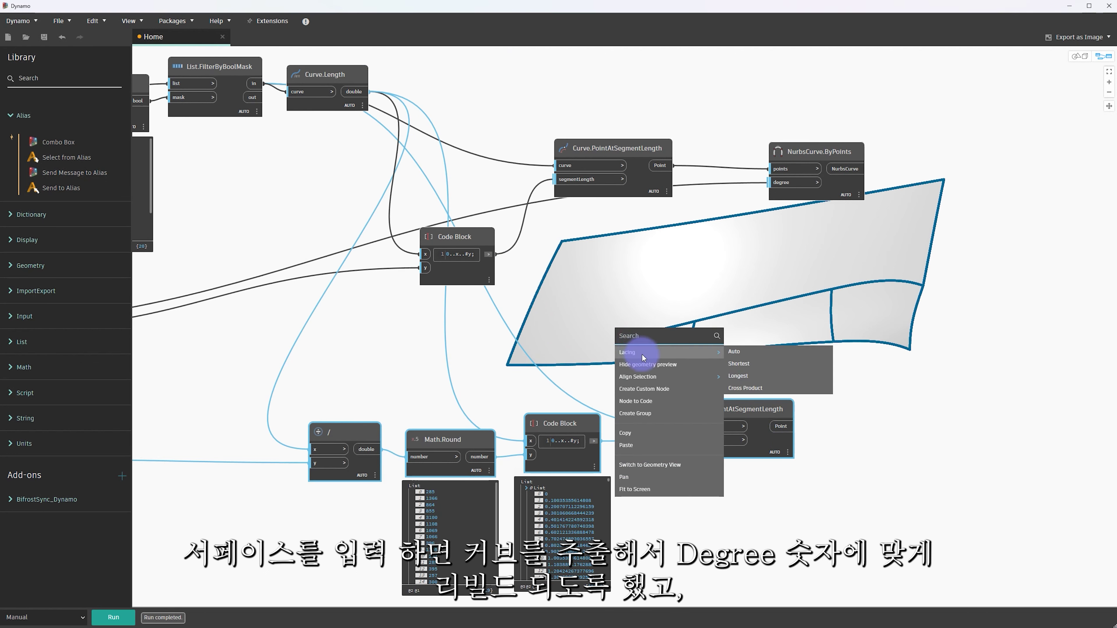
{"action": "left_click", "coordinate": [647, 365]}
Add Geometry.DistanceTo with NurbsCurve.ByPoints as geometry and the sampled points as other
{"action": "scroll", "coordinate": [677, 334], "scroll_direction": "right", "scroll_amount": 5}
{"action": "right_click", "coordinate": [684, 316]}
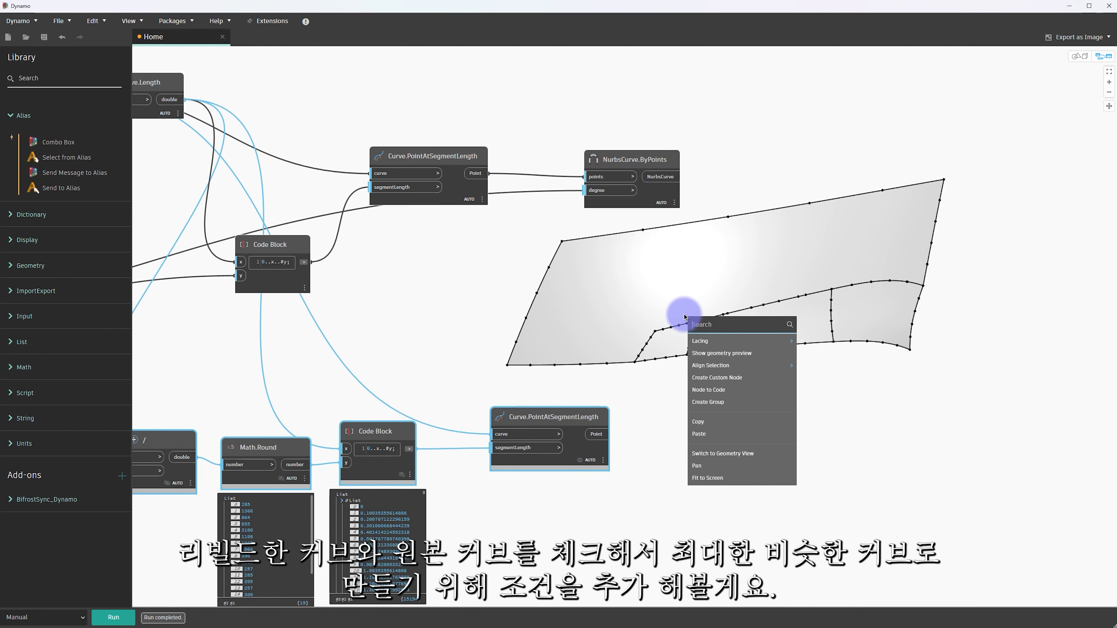
{"action": "type", "text": "distance"}
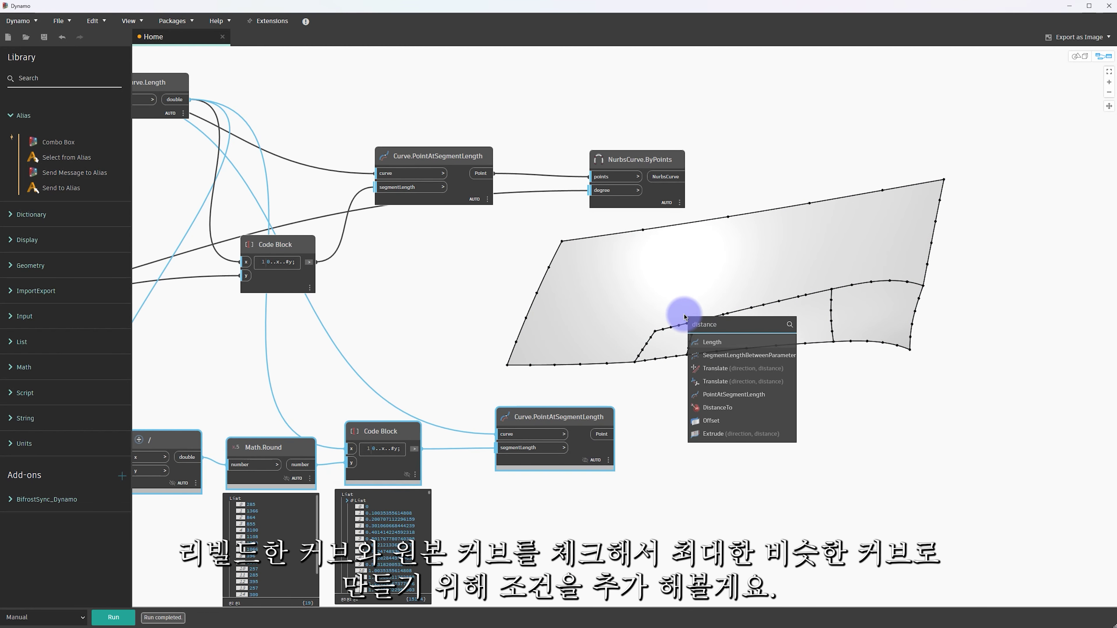
{"action": "left_click", "coordinate": [718, 407]}
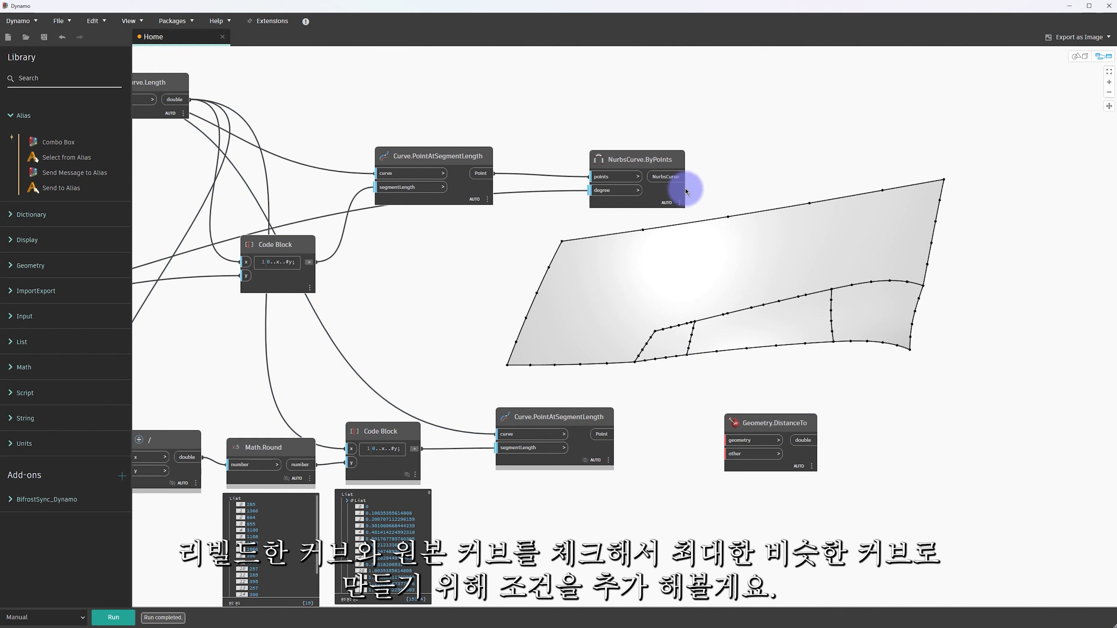
{"action": "left_click_drag", "start_coordinate": [672, 180], "coordinate": [636, 181]}
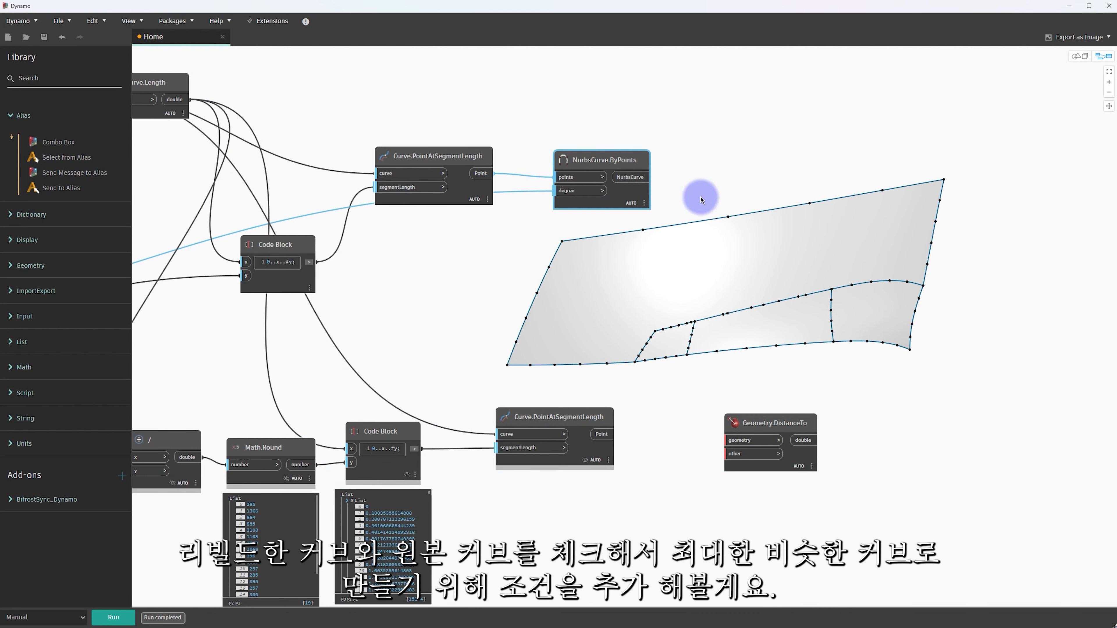
{"action": "left_click", "coordinate": [651, 177]}
{"action": "left_click", "coordinate": [728, 440]}
{"action": "left_click_drag", "start_coordinate": [752, 423], "coordinate": [723, 348]}
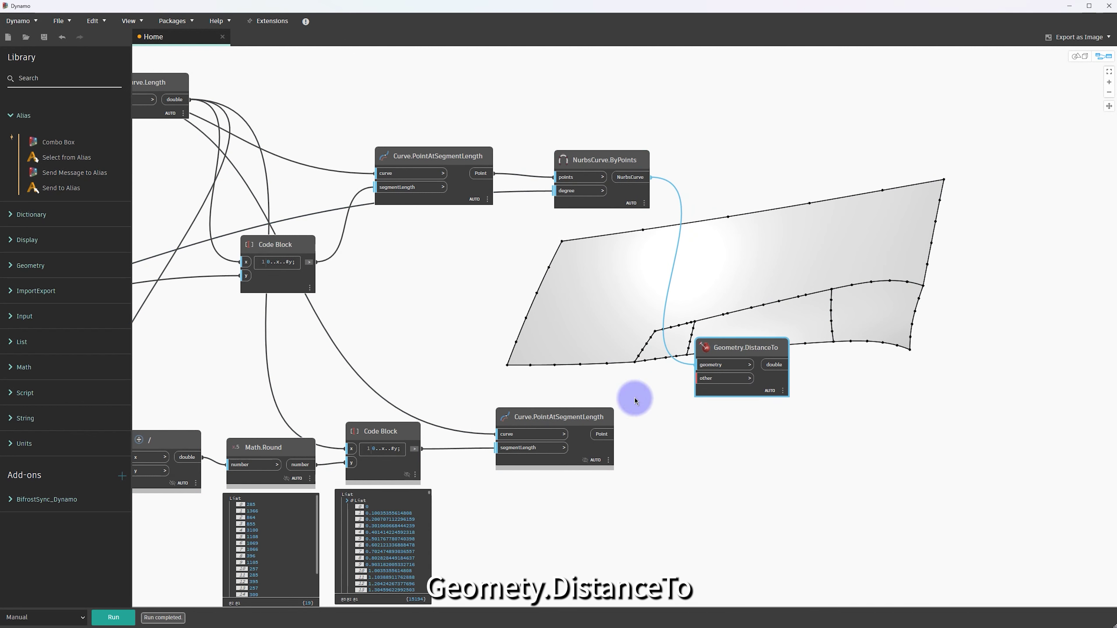
{"action": "left_click_drag", "start_coordinate": [607, 438], "coordinate": [699, 388]}
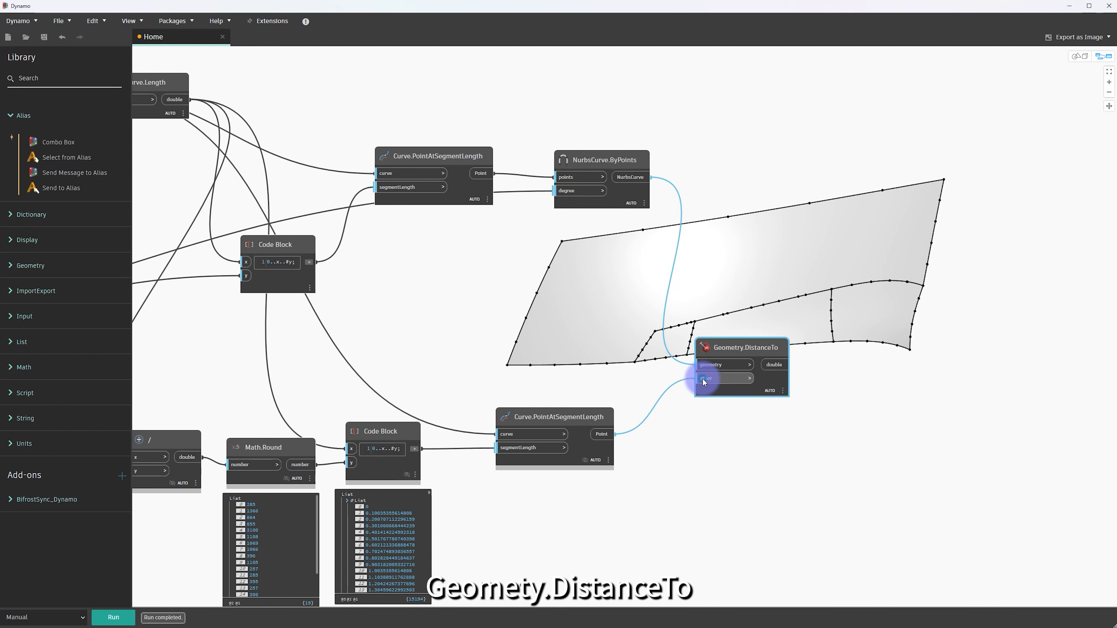
{"action": "scroll", "coordinate": [750, 449], "scroll_direction": "up", "scroll_amount": 1}
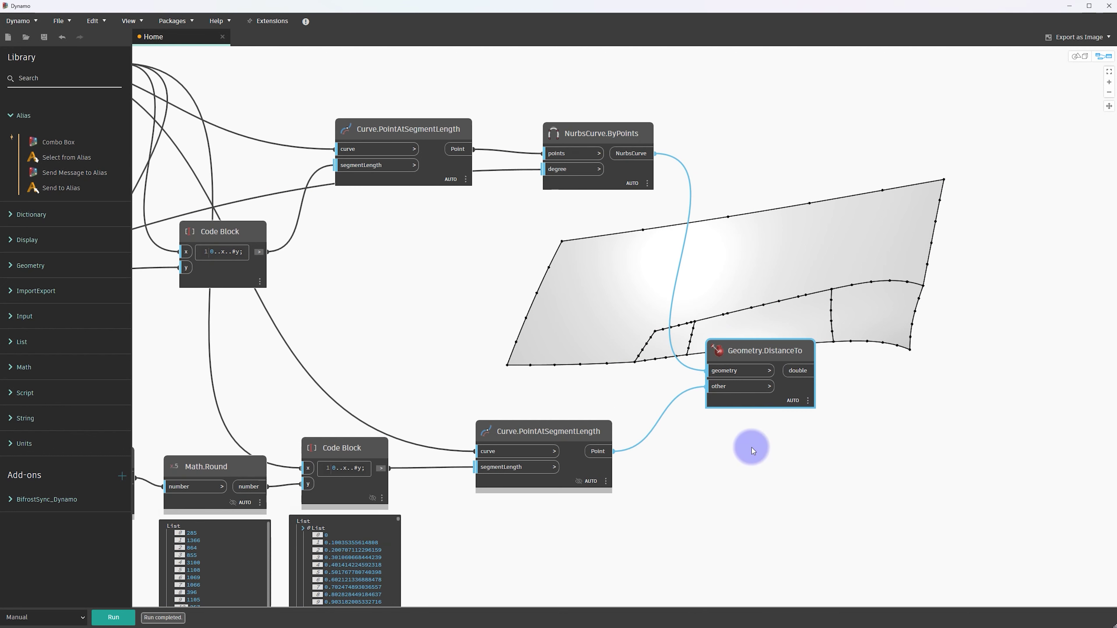
{"action": "left_click", "coordinate": [769, 371]}
{"action": "left_click", "coordinate": [673, 366]}
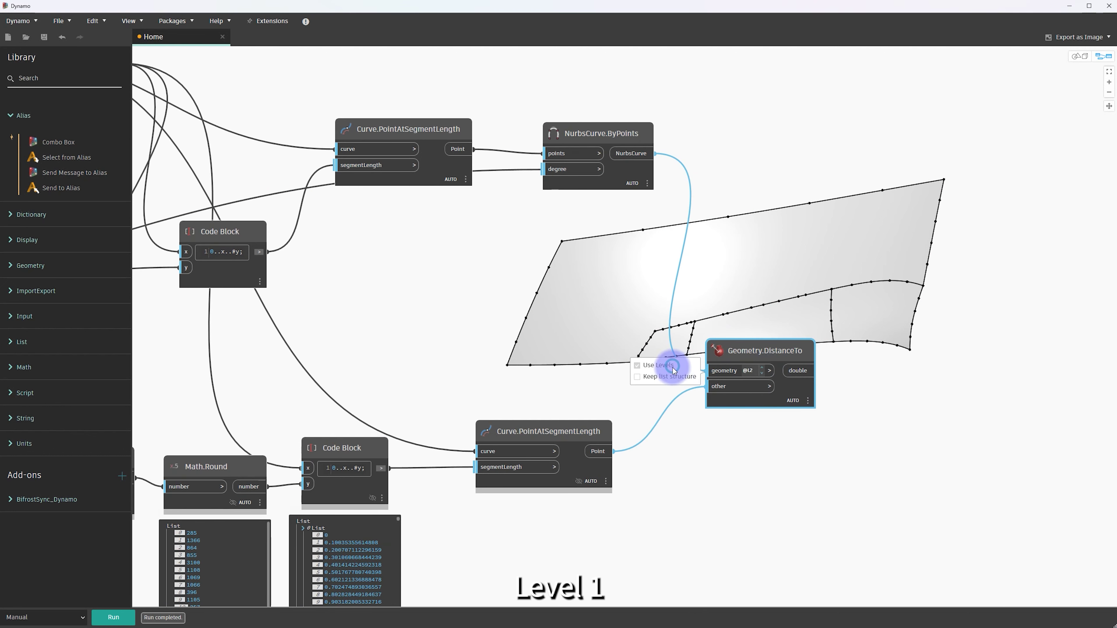
{"action": "left_click", "coordinate": [761, 374]}
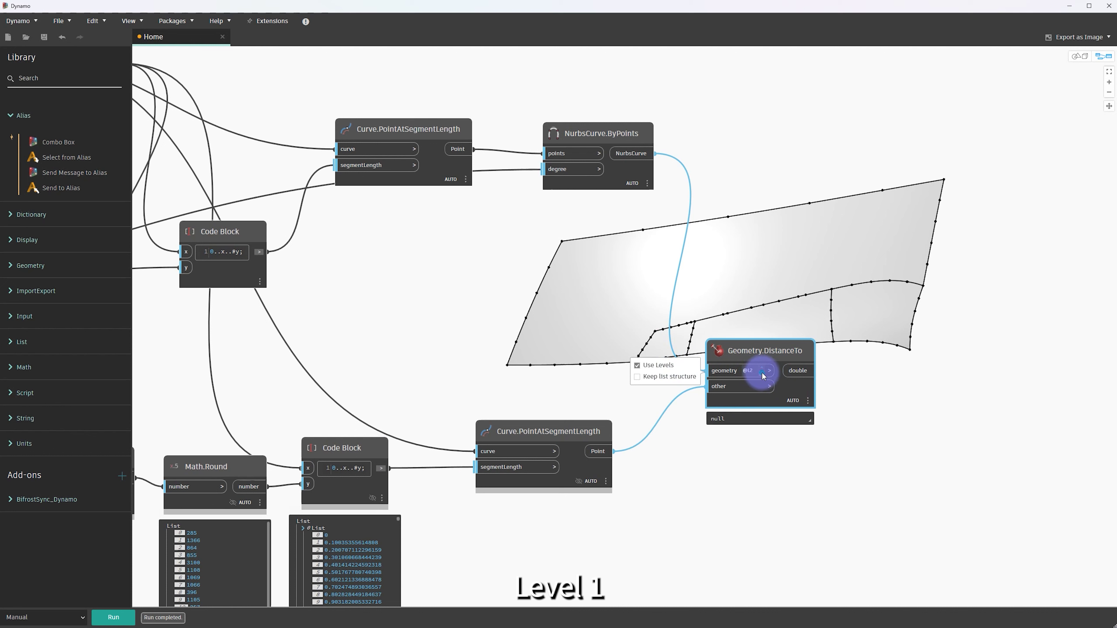
{"action": "left_click", "coordinate": [689, 387]}
{"action": "left_click", "coordinate": [743, 458]}
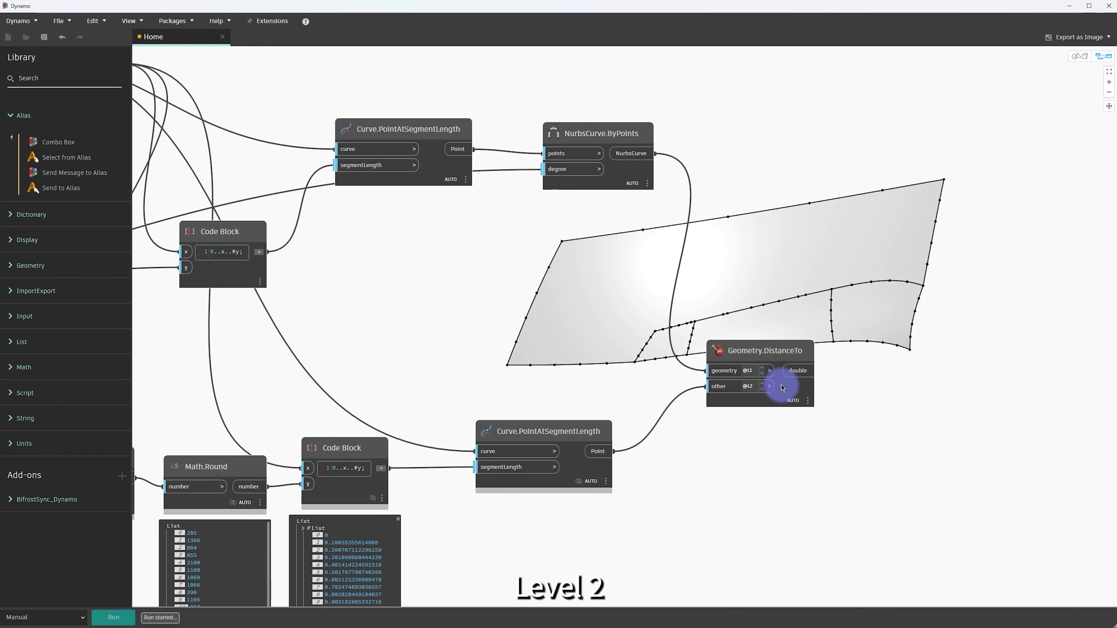
{"action": "left_click", "coordinate": [806, 419]}
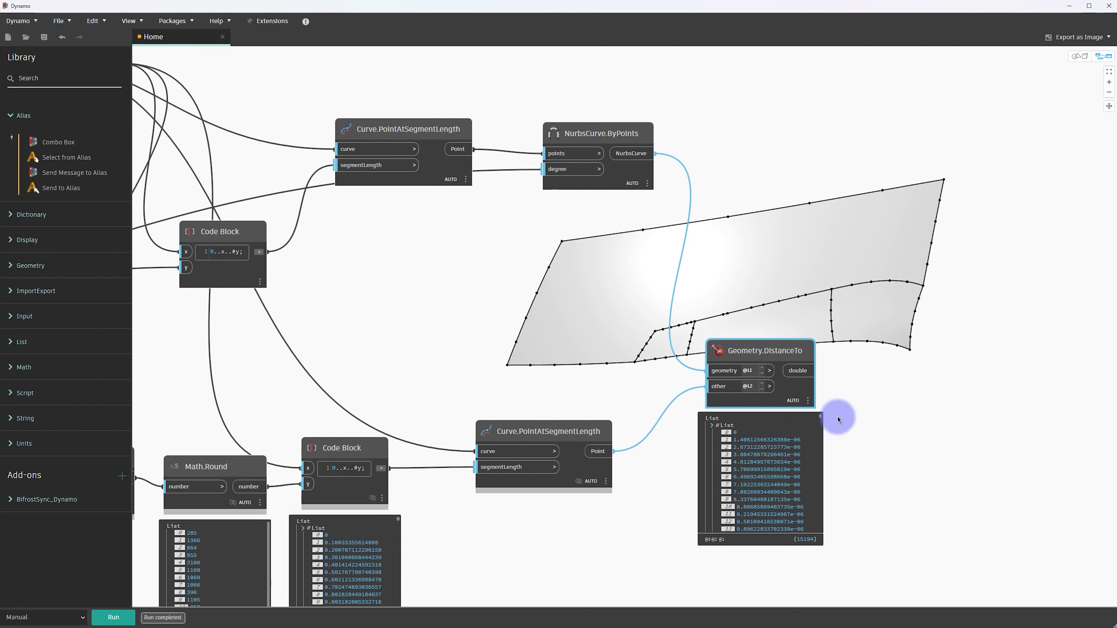
{"action": "middle_click_drag", "start_coordinate": [827, 419], "coordinate": [758, 407]}
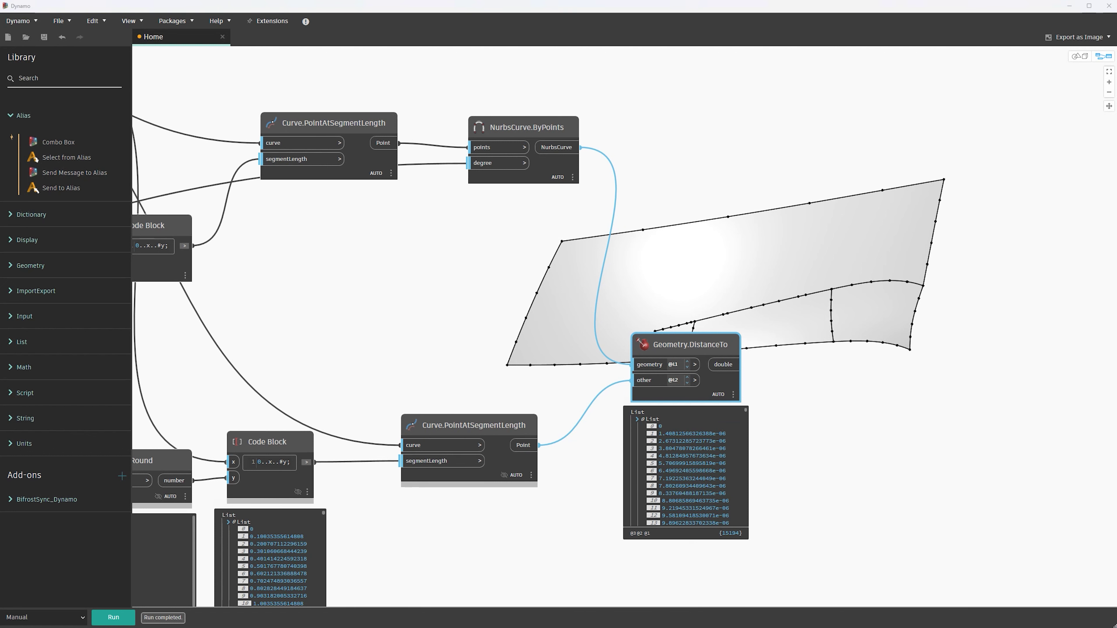
Add a List.MaximumItem node fed by the DistanceTo results
{"action": "right_click", "coordinate": [746, 324]}
{"action": "type", "text": "maxi"}
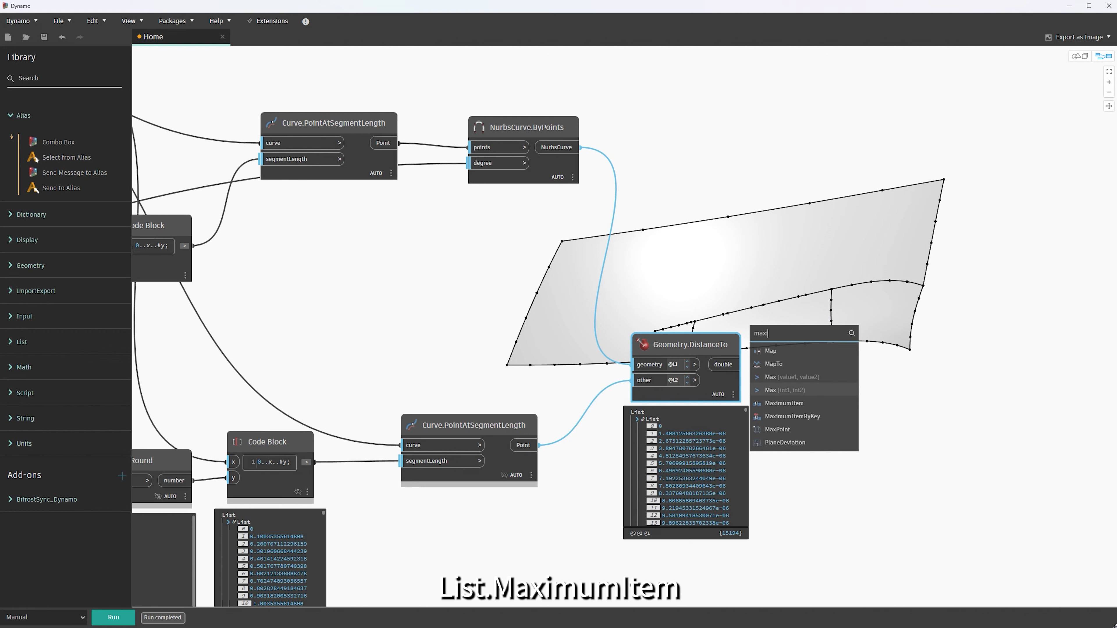
{"action": "left_click", "coordinate": [784, 404]}
{"action": "left_click_drag", "start_coordinate": [822, 340], "coordinate": [854, 342]}
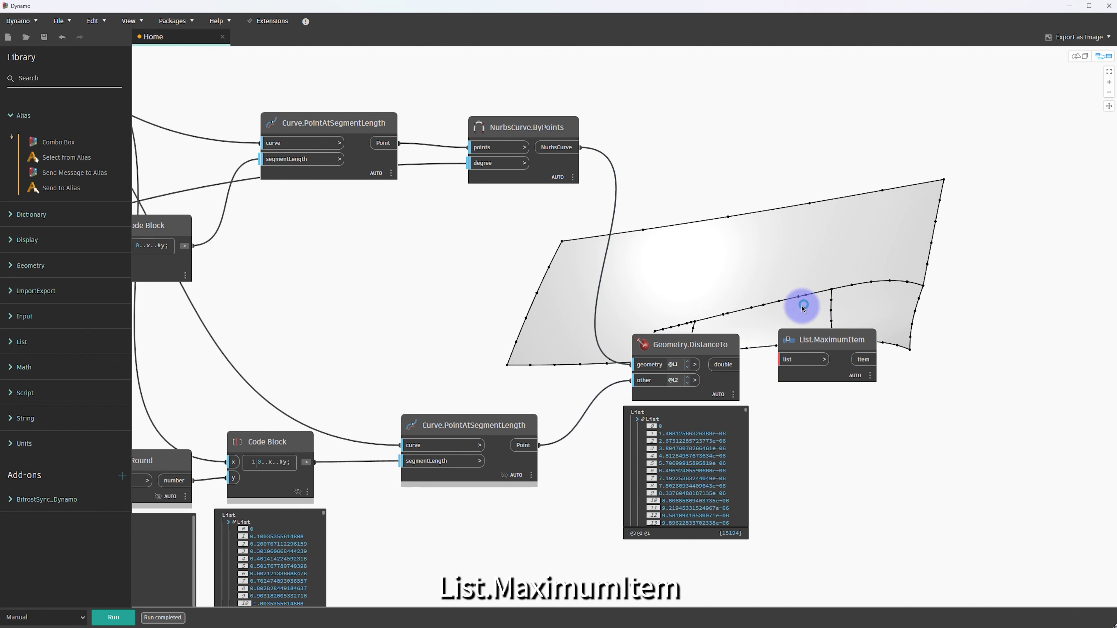
{"action": "left_click_drag", "start_coordinate": [742, 364], "coordinate": [820, 356]}
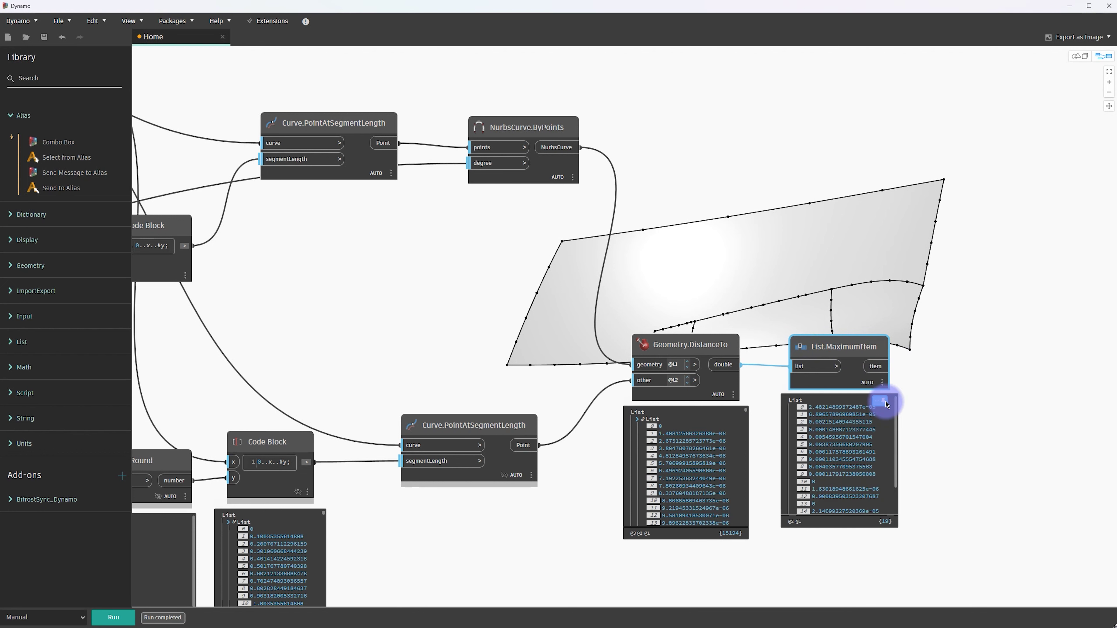
{"action": "middle_click_drag", "start_coordinate": [933, 391], "coordinate": [843, 386]}
Add a <= node comparing the maximum deviation against a 0.01 Code Block
{"action": "right_click", "coordinate": [899, 362]}
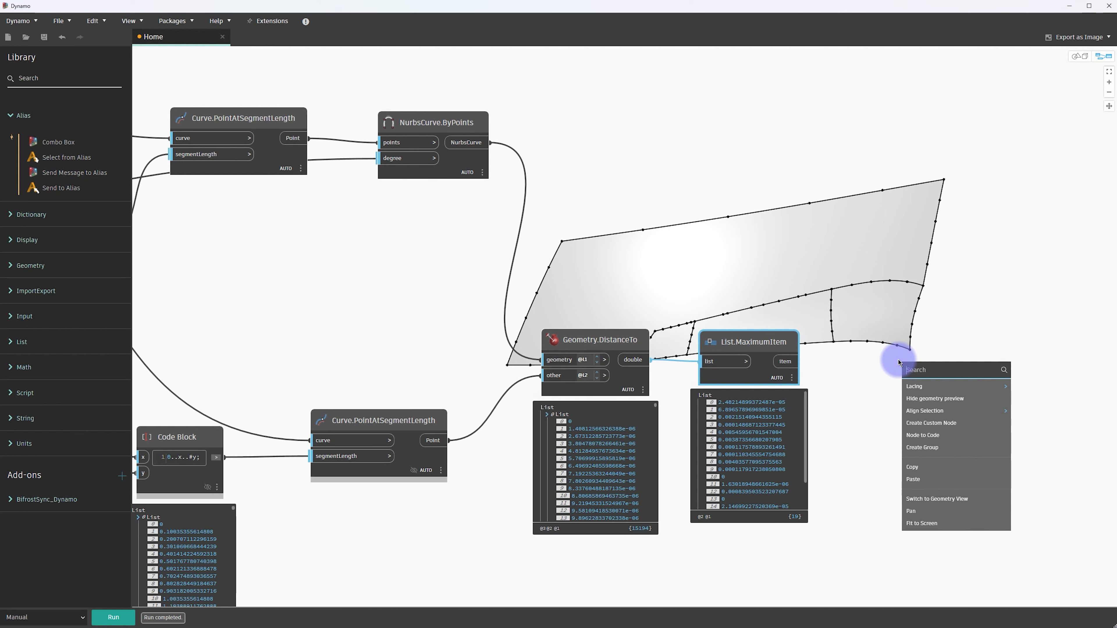
{"action": "type", "text": "<="}
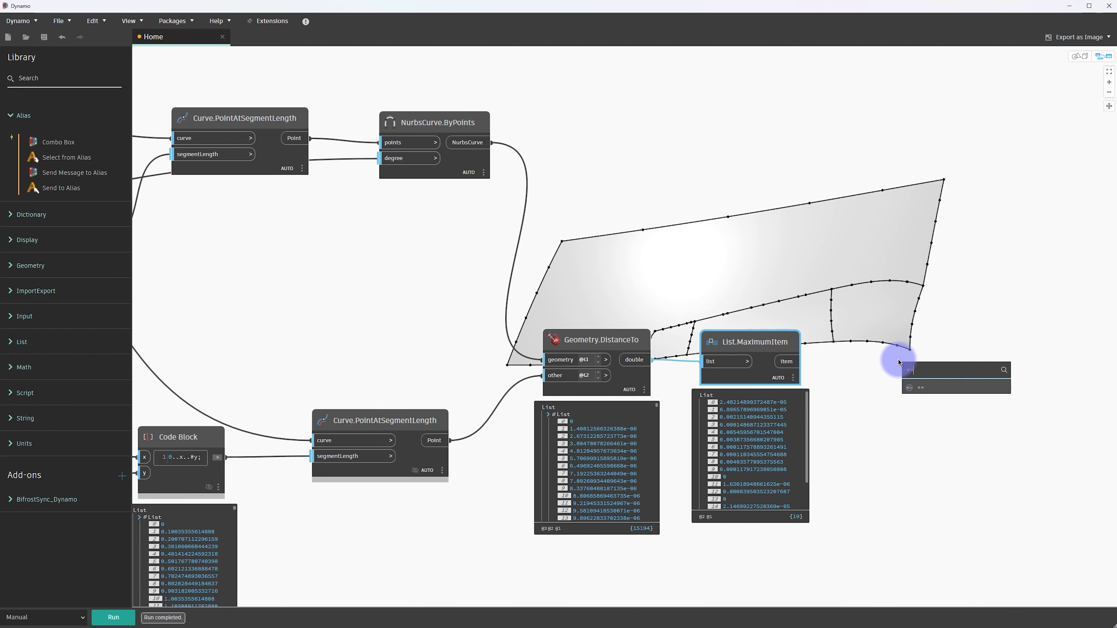
{"action": "left_click", "coordinate": [921, 387]}
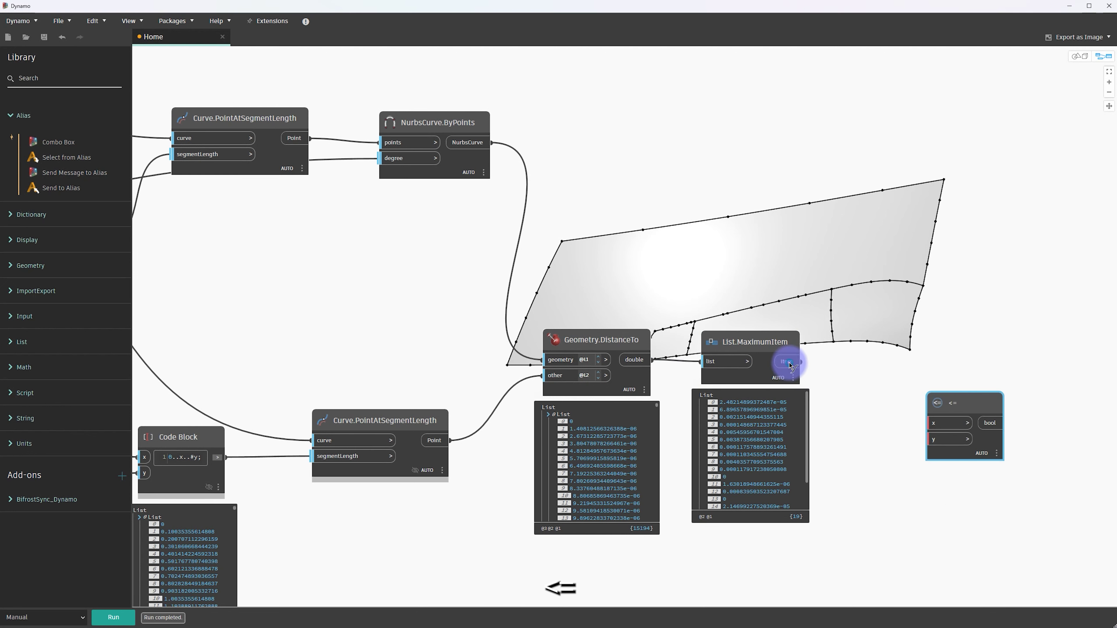
{"action": "mouse_move", "coordinate": [799, 362]}
{"action": "left_mouse_down"}
{"action": "mouse_move", "coordinate": [937, 422]}
{"action": "mouse_move", "coordinate": [956, 370]}
{"action": "left_mouse_up"}
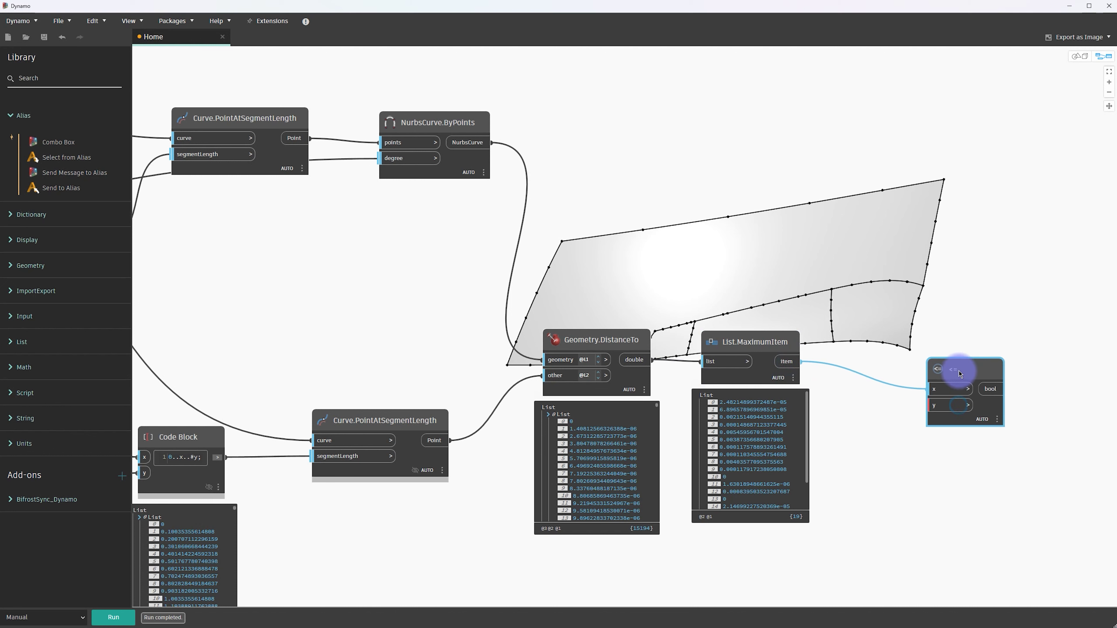
{"action": "double_click", "coordinate": [865, 503]}
{"action": "type", "text": "0.01;"}
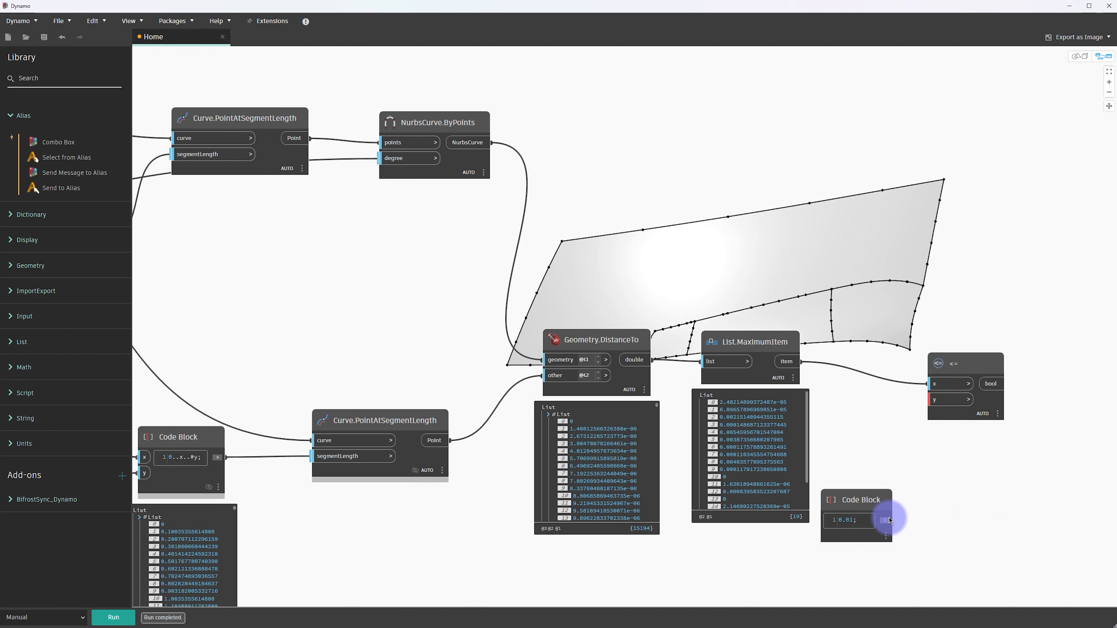
{"action": "left_click_drag", "start_coordinate": [886, 520], "coordinate": [930, 399]}
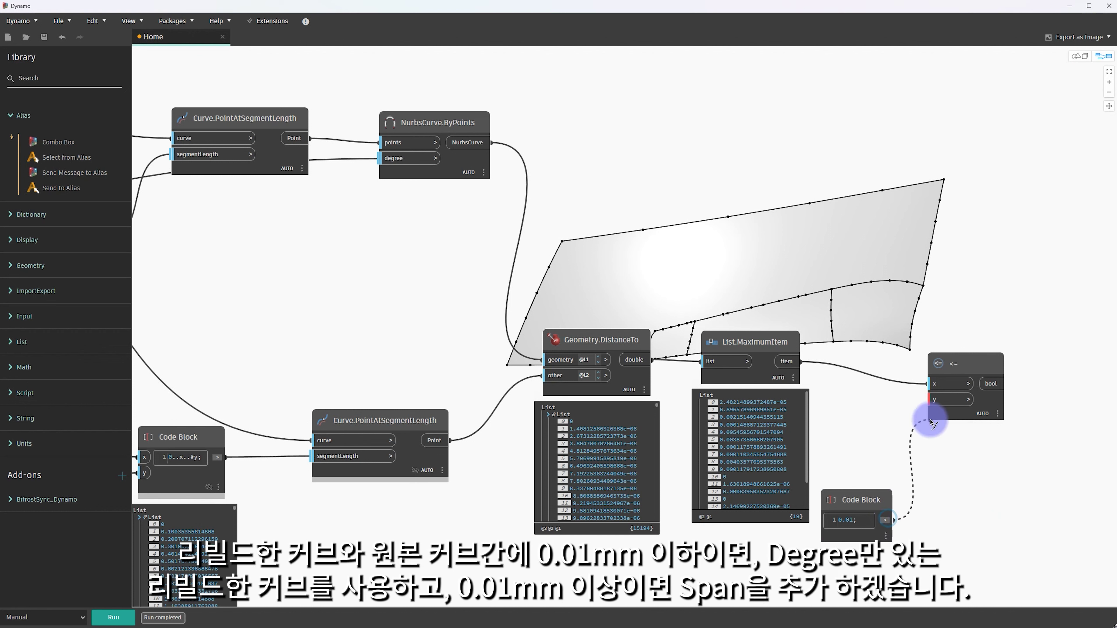
Tidy the comparison nodes and start renaming the 0.01 Code Block to Check
{"action": "right_click", "coordinate": [844, 503]}
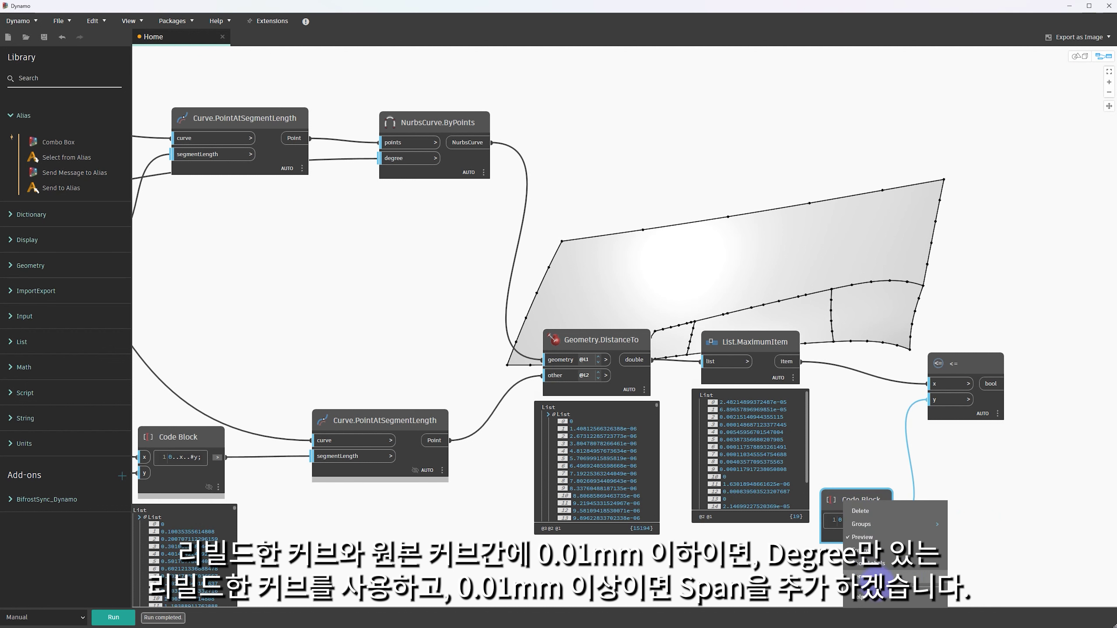
{"action": "key", "text": "Escape"}
{"action": "key", "text": "ctrl+equal"}
{"action": "middle_click_drag", "start_coordinate": [862, 506], "coordinate": [781, 398]}
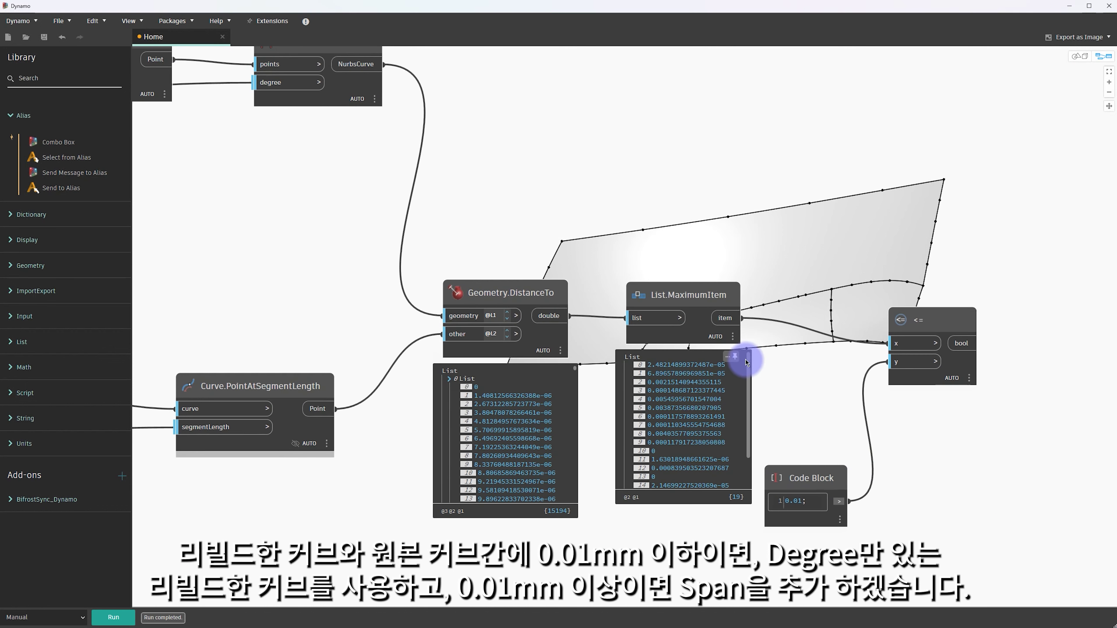
{"action": "left_click", "coordinate": [730, 339]}
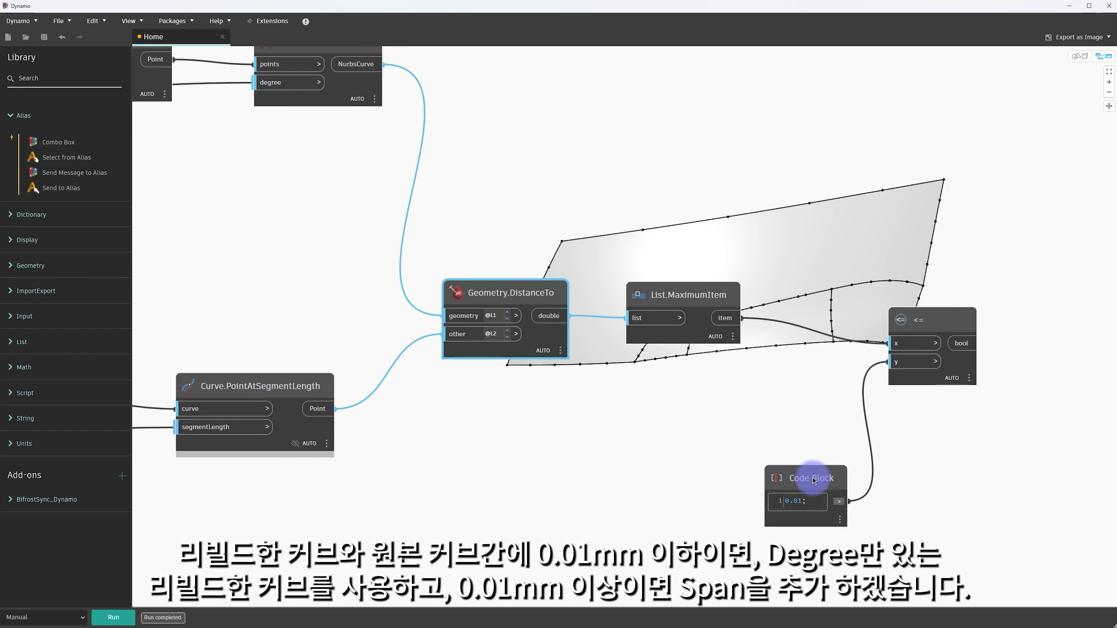
{"action": "left_click_drag", "start_coordinate": [815, 481], "coordinate": [731, 474]}
{"action": "right_click", "coordinate": [730, 474]}
{"action": "left_click", "coordinate": [773, 549]}
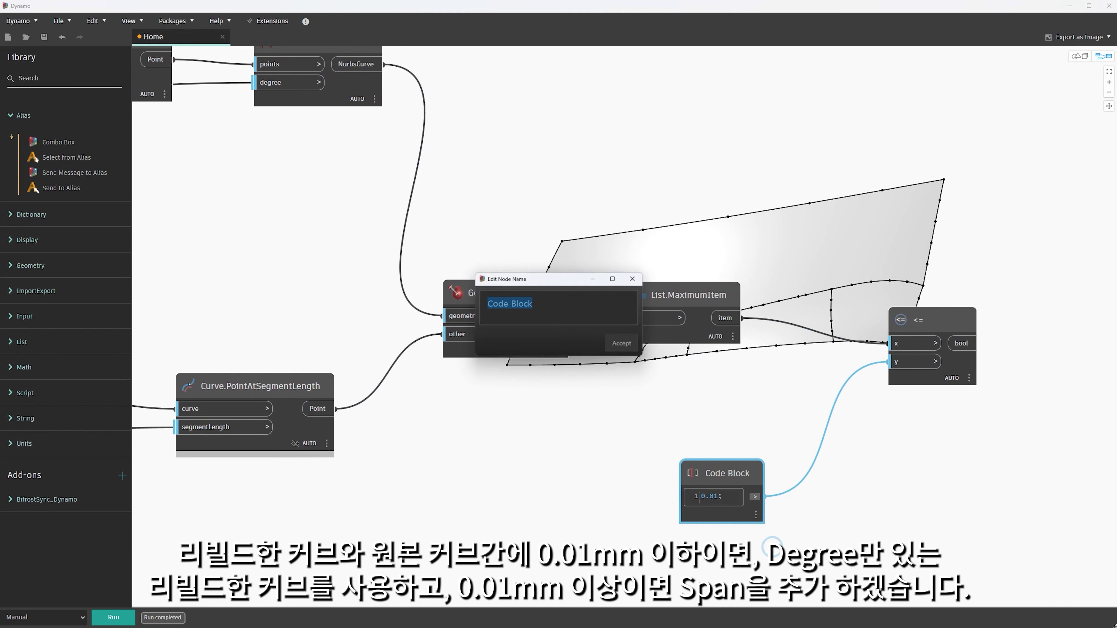
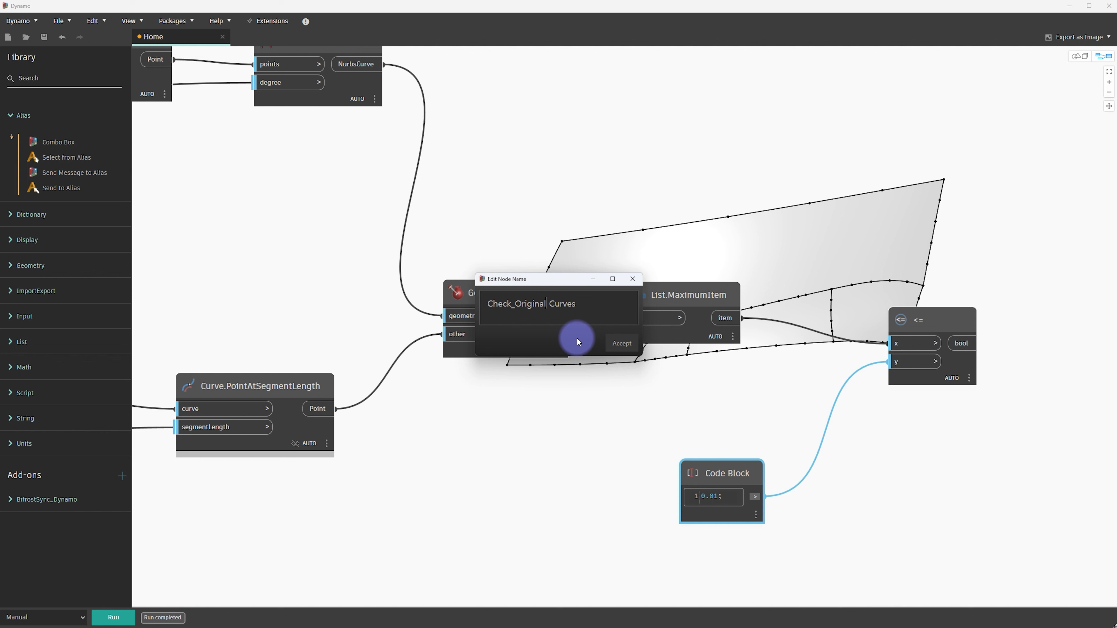
Rename the 0.01 tolerance block to 'Check Distance_Original Curves' and move it left
{"action": "type", "text": "Distance"}
{"action": "left_click", "coordinate": [621, 343]}
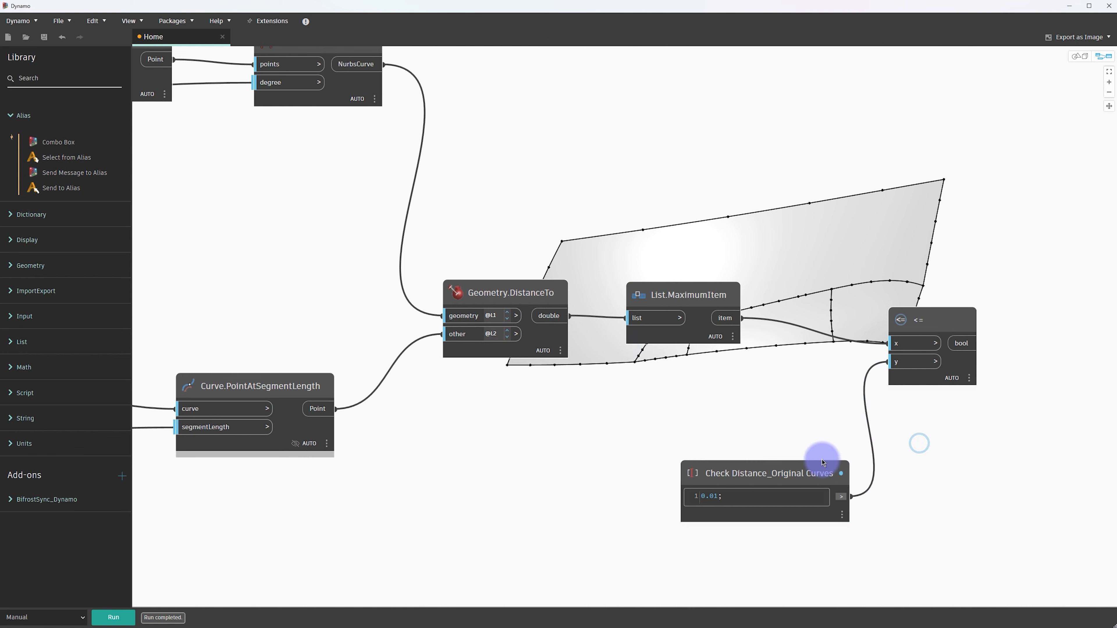
{"action": "left_click_drag", "start_coordinate": [815, 470], "coordinate": [669, 478]}
{"action": "scroll", "coordinate": [858, 449], "scroll_direction": "down", "scroll_amount": 2}
{"action": "middle_click_drag", "start_coordinate": [858, 449], "coordinate": [768, 444]}
Expand the <= comparison's preview to confirm 19 true values, then collapse it
{"action": "left_click", "coordinate": [779, 427]}
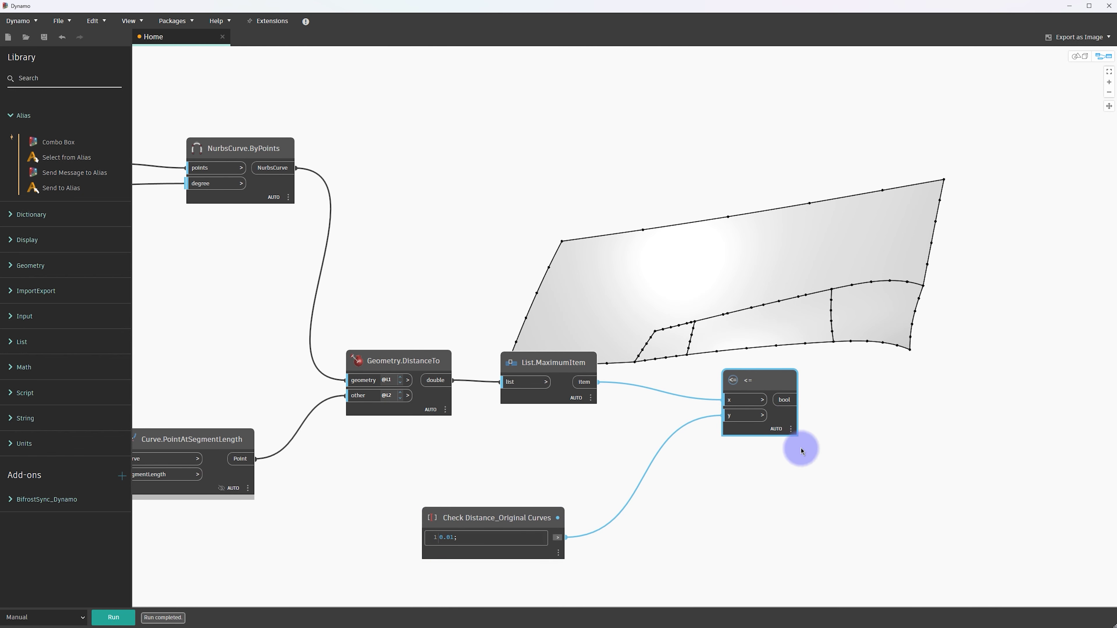
{"action": "mouse_move", "coordinate": [759, 411]}
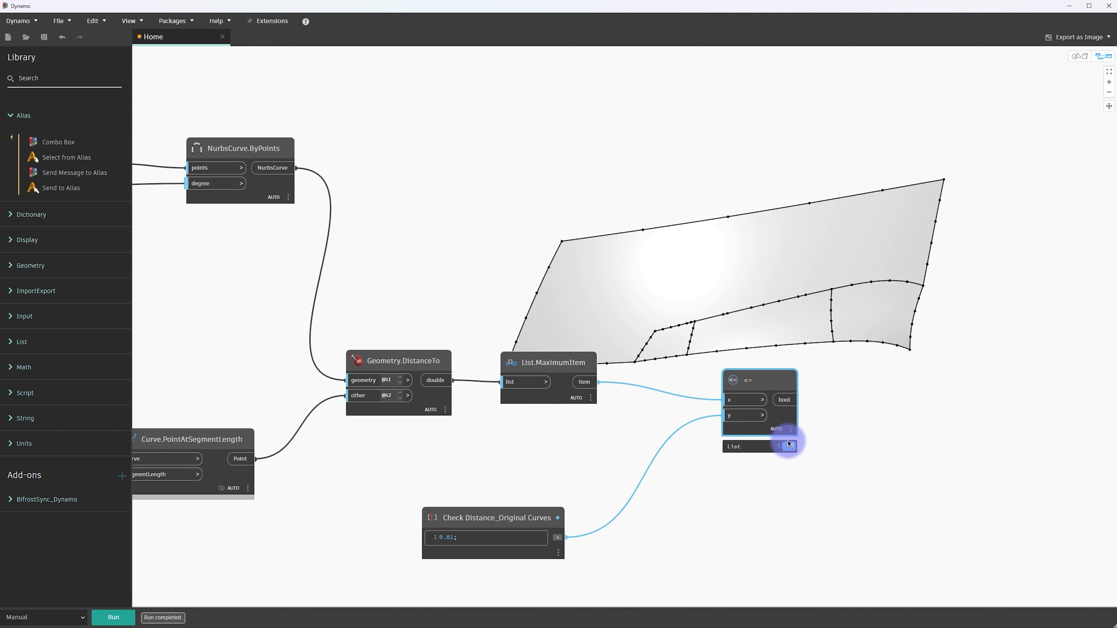
{"action": "left_click_drag", "start_coordinate": [800, 462], "coordinate": [800, 507]}
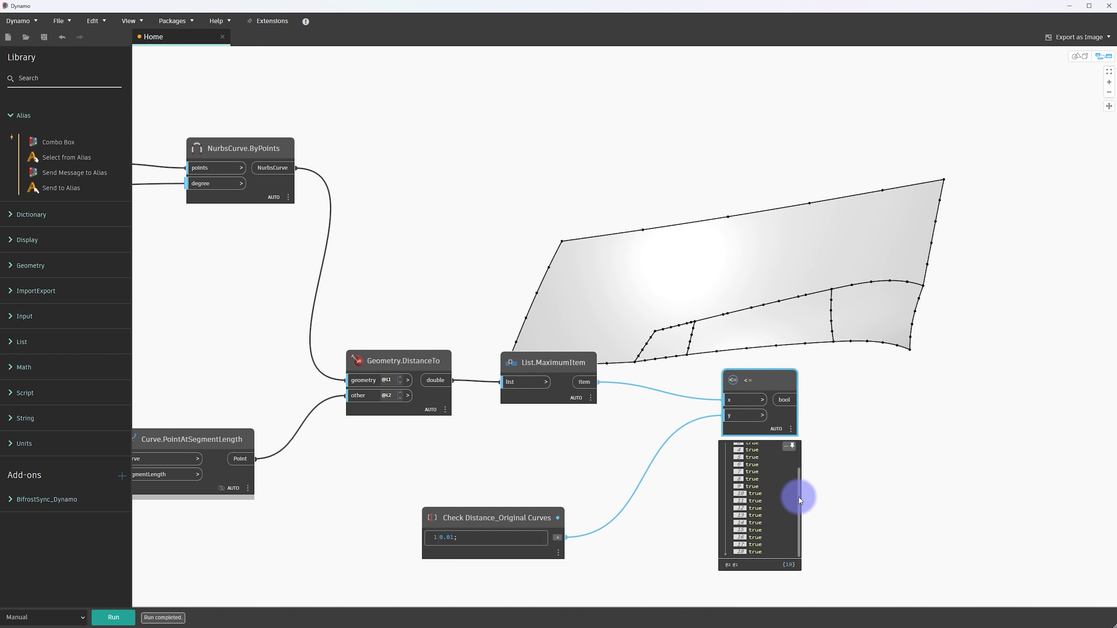
{"action": "left_click", "coordinate": [790, 446]}
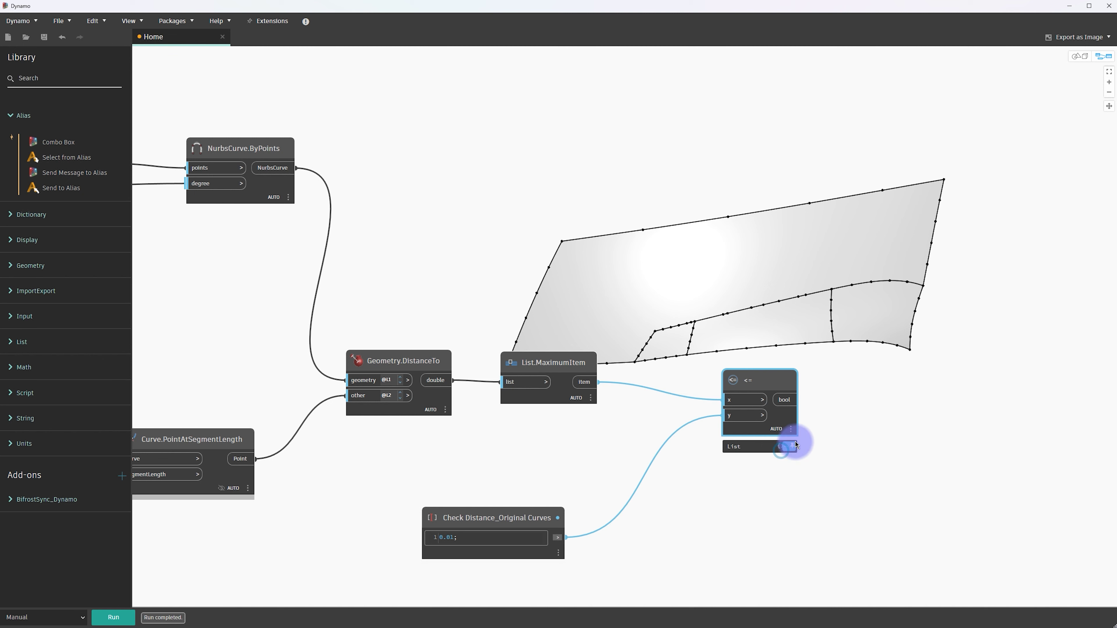
Add List.FilterByBoolMask with the NurbsCurve.ByPoints curves as list and the <= result as mask
{"action": "right_click", "coordinate": [865, 353]}
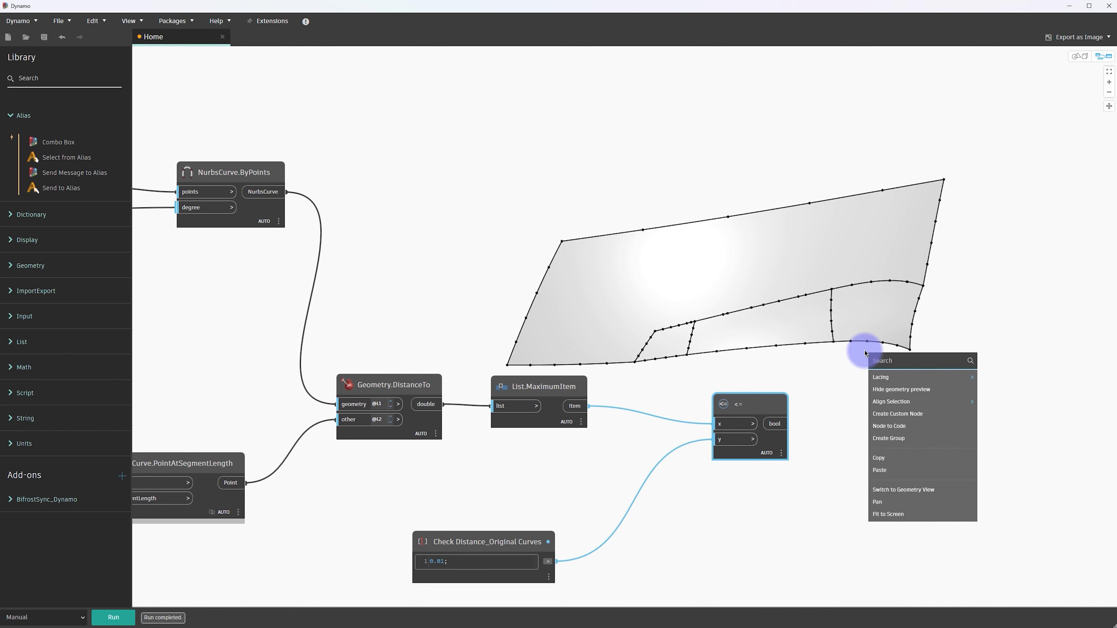
{"action": "type", "text": "filter"}
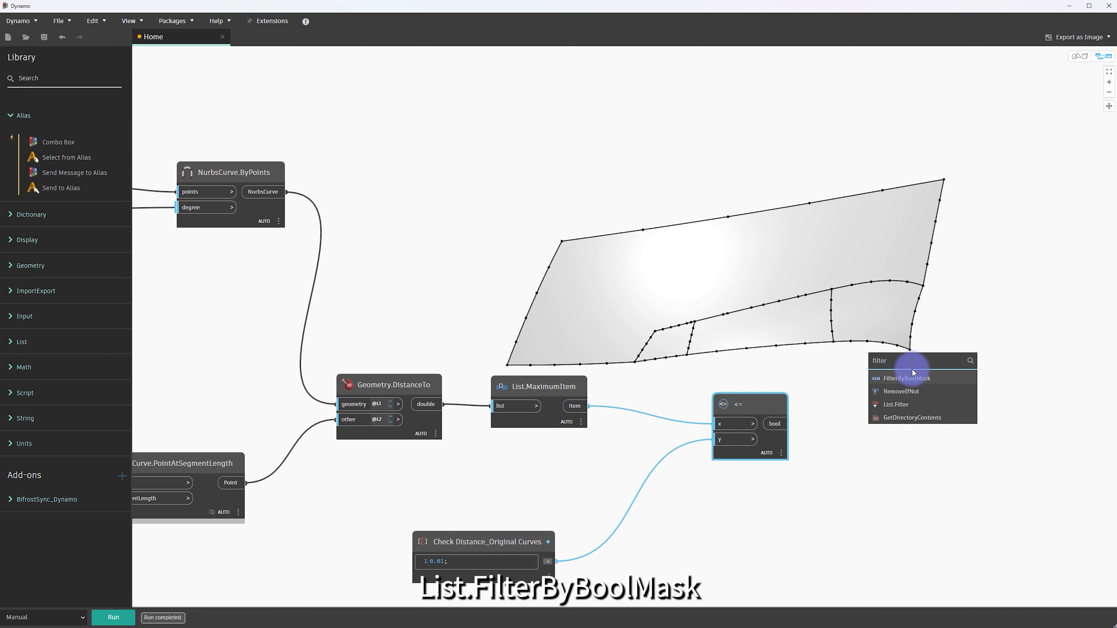
{"action": "left_click", "coordinate": [907, 378]}
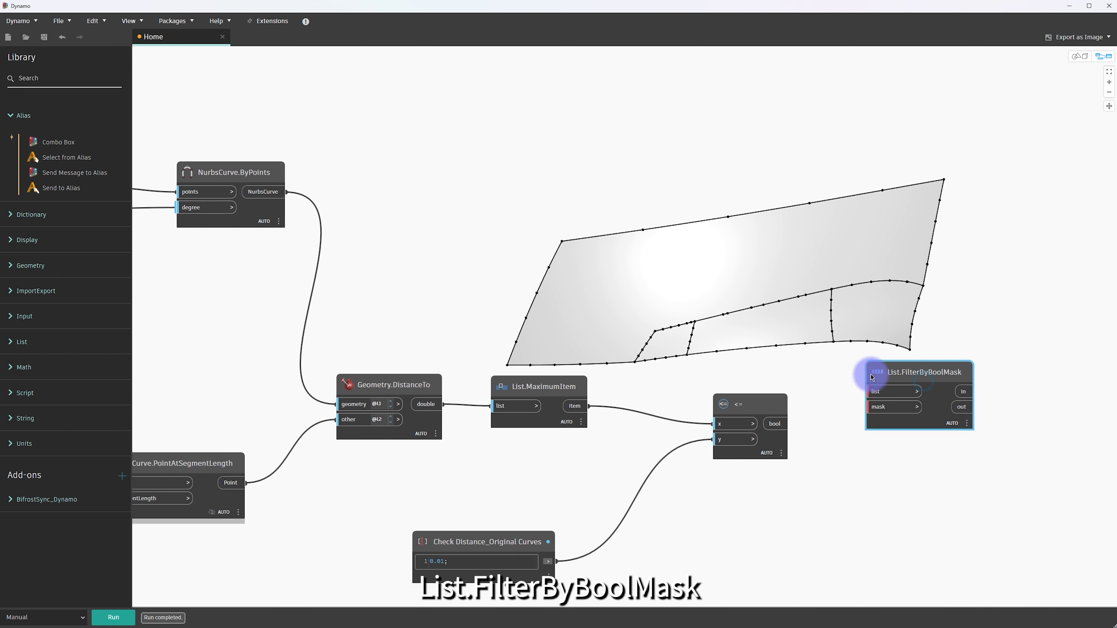
{"action": "left_click_drag", "start_coordinate": [777, 425], "coordinate": [897, 407]}
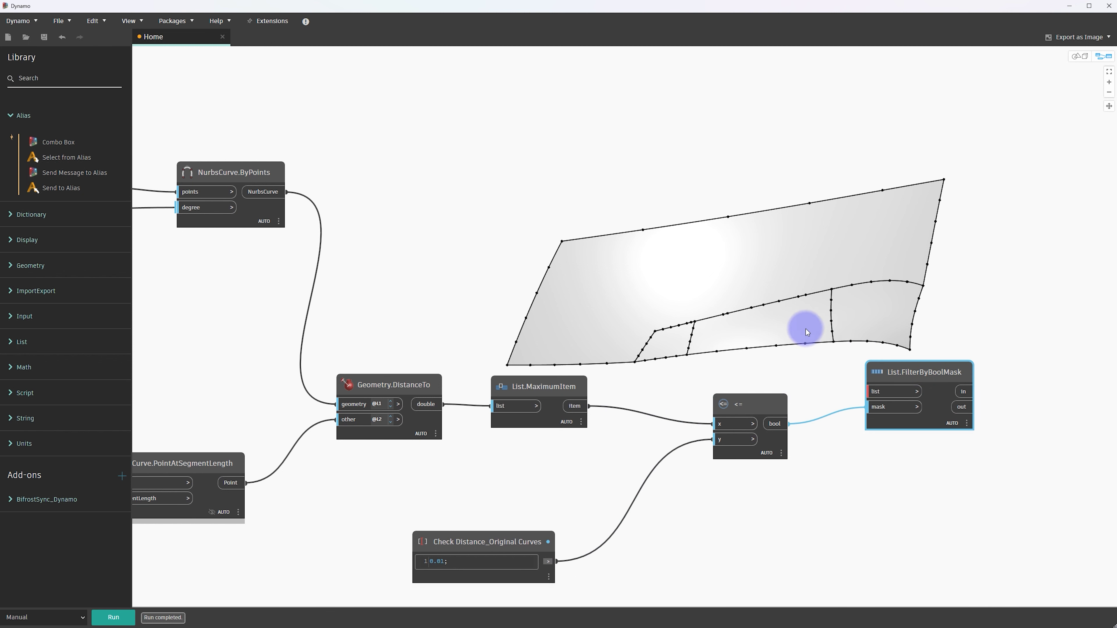
{"action": "left_click_drag", "start_coordinate": [286, 192], "coordinate": [870, 391]}
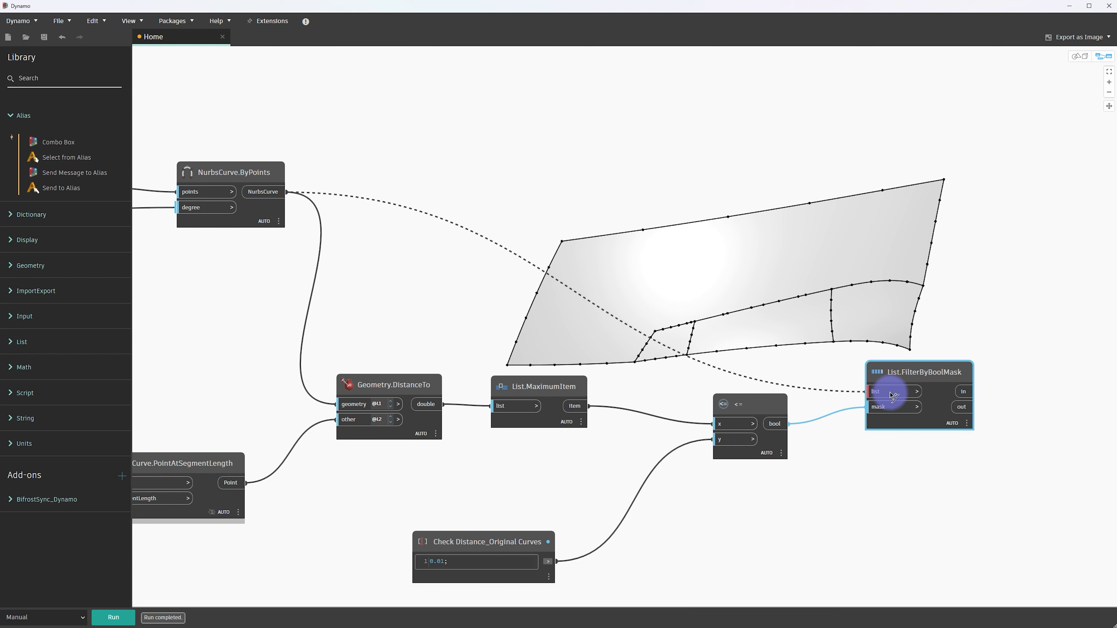
{"action": "middle_click_drag", "start_coordinate": [905, 376], "coordinate": [719, 469]}
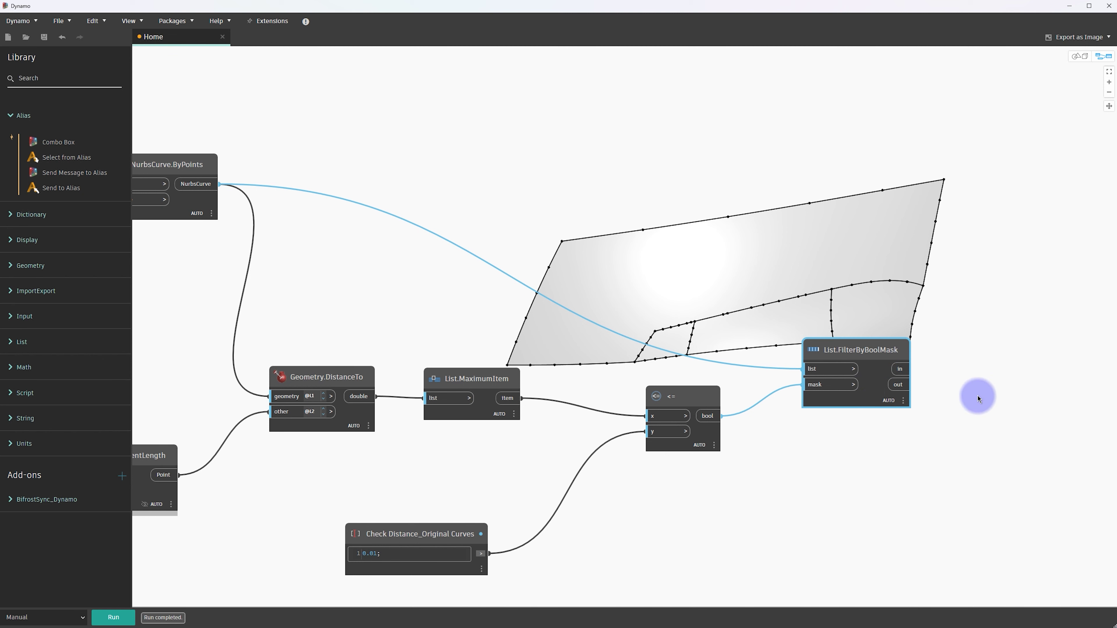
{"action": "middle_click_drag", "start_coordinate": [977, 398], "coordinate": [917, 395]}
{"action": "right_click", "coordinate": [927, 390]}
Add a 'curves;' code block fed by the filter's 'in' output
{"action": "left_click", "coordinate": [927, 370]}
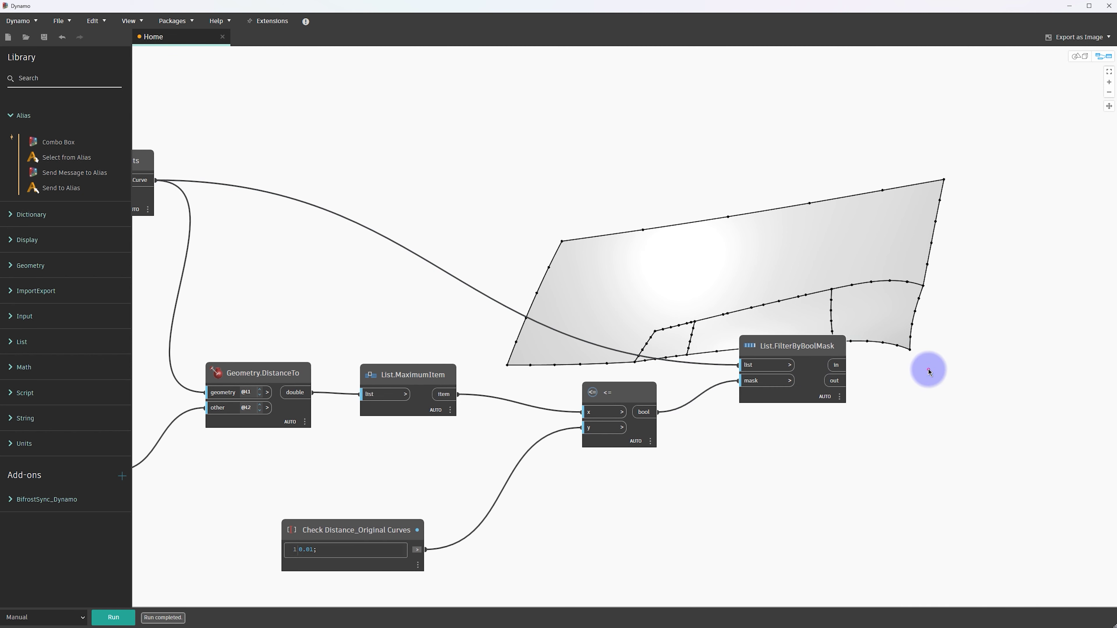
{"action": "right_click", "coordinate": [924, 372]}
{"action": "double_click", "coordinate": [905, 365]}
{"action": "type", "text": "cur"}
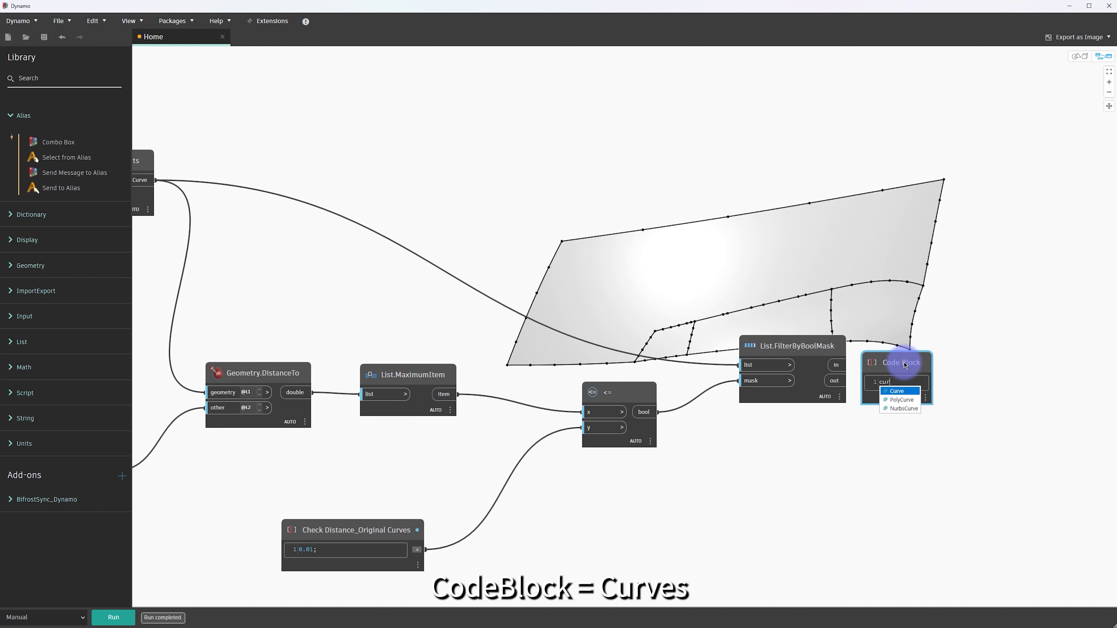
{"action": "type", "text": "ves;"}
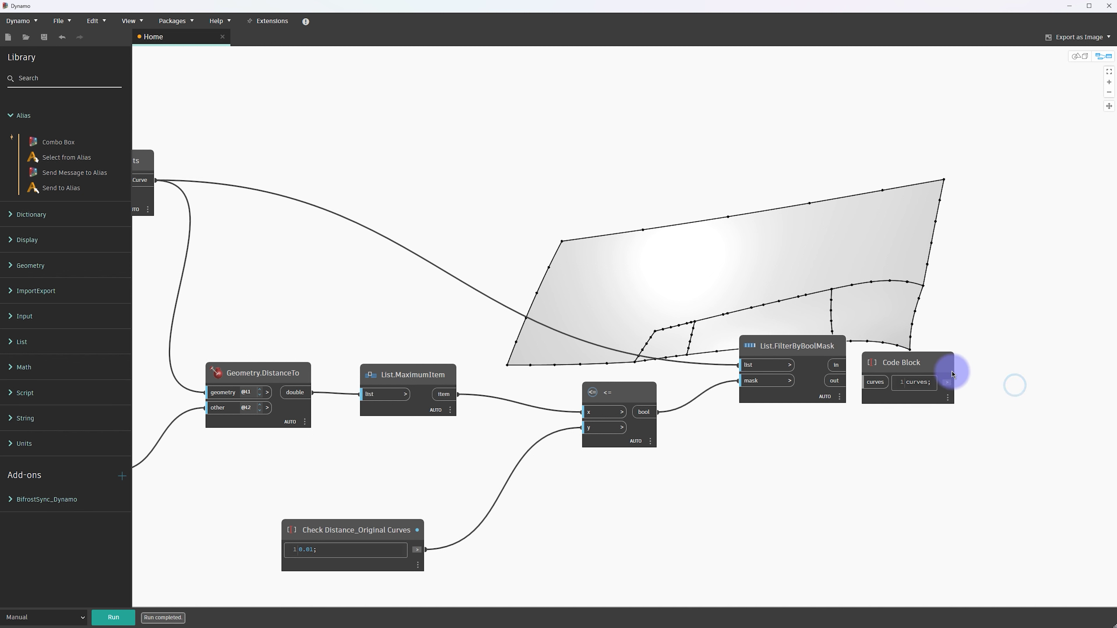
{"action": "left_click", "coordinate": [1017, 379]}
{"action": "mouse_move", "coordinate": [845, 364]}
{"action": "left_mouse_down"}
{"action": "mouse_move", "coordinate": [880, 379]}
{"action": "mouse_move", "coordinate": [921, 348]}
{"action": "left_mouse_up"}
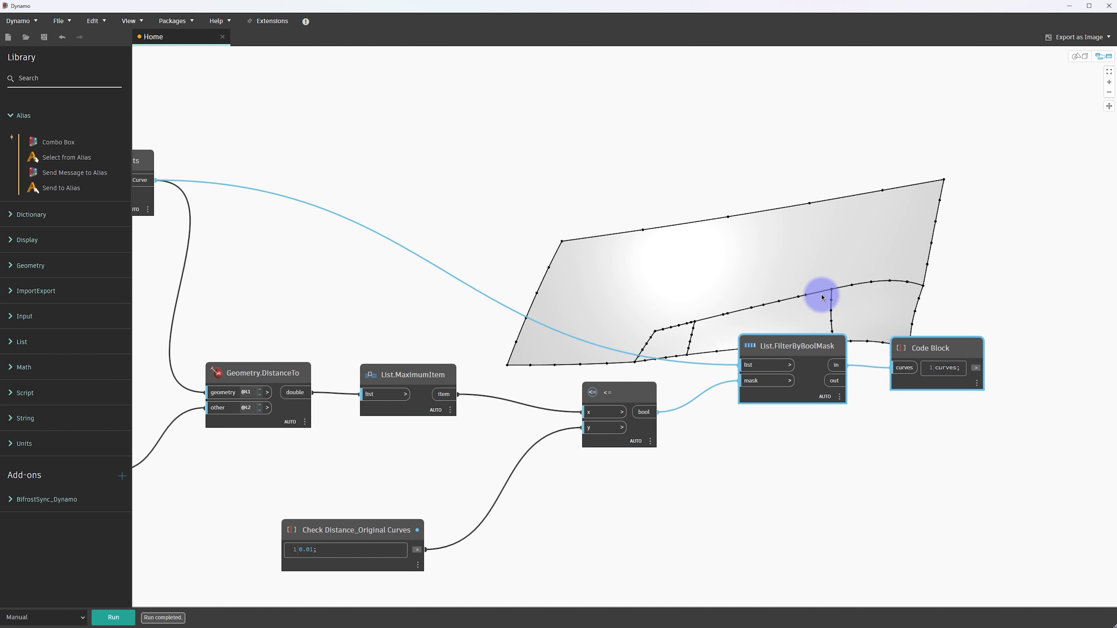
Copy and paste the filter and 'curves;' code block pair
{"action": "middle_click_drag", "start_coordinate": [818, 295], "coordinate": [830, 369]}
{"action": "mouse_move", "coordinate": [965, 498]}
{"action": "left_mouse_down"}
{"action": "mouse_move", "coordinate": [743, 361]}
{"action": "mouse_move", "coordinate": [825, 234]}
{"action": "left_mouse_up"}
{"action": "key", "text": "ctrl+c"}
{"action": "key", "text": "ctrl+v"}
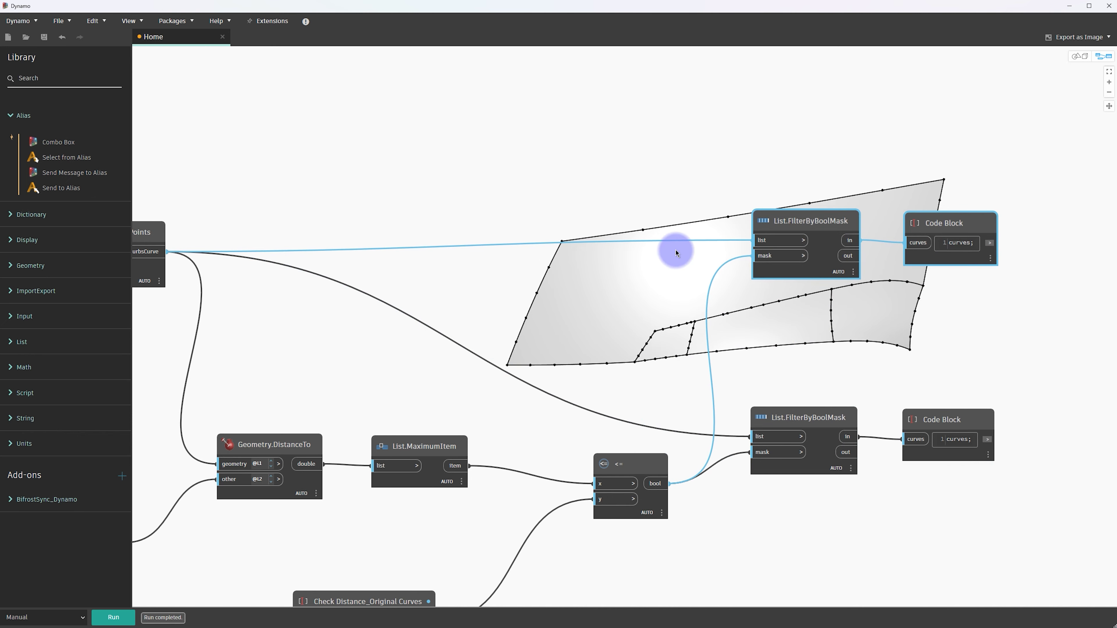
Feed the Curve.Length output into the copied filter's list input
{"action": "scroll", "coordinate": [616, 282], "scroll_direction": "down", "scroll_amount": 2}
{"action": "scroll", "coordinate": [576, 281], "scroll_direction": "down", "scroll_amount": 3}
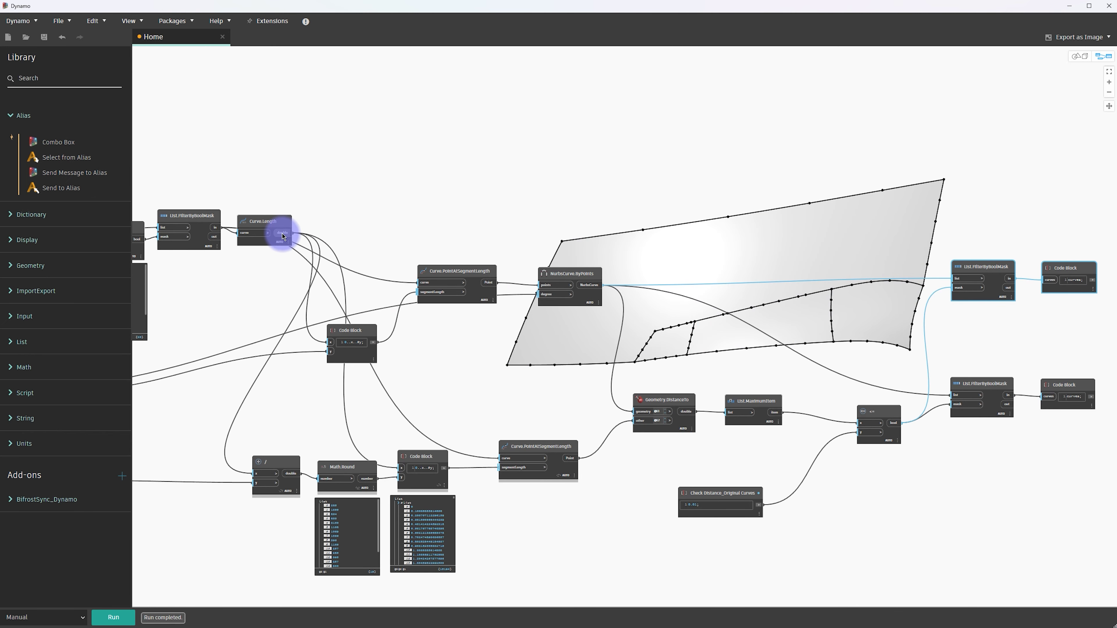
{"action": "left_click_drag", "start_coordinate": [282, 237], "coordinate": [966, 278]}
{"action": "scroll", "coordinate": [765, 267], "scroll_direction": "up", "scroll_amount": 2}
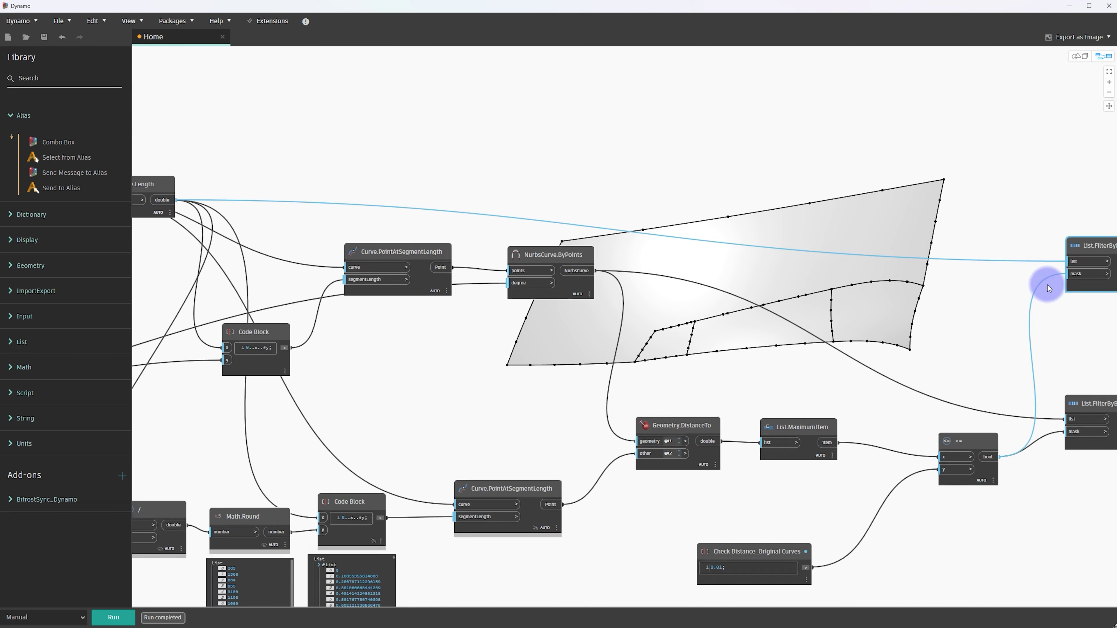
{"action": "middle_click_drag", "start_coordinate": [1050, 289], "coordinate": [772, 263]}
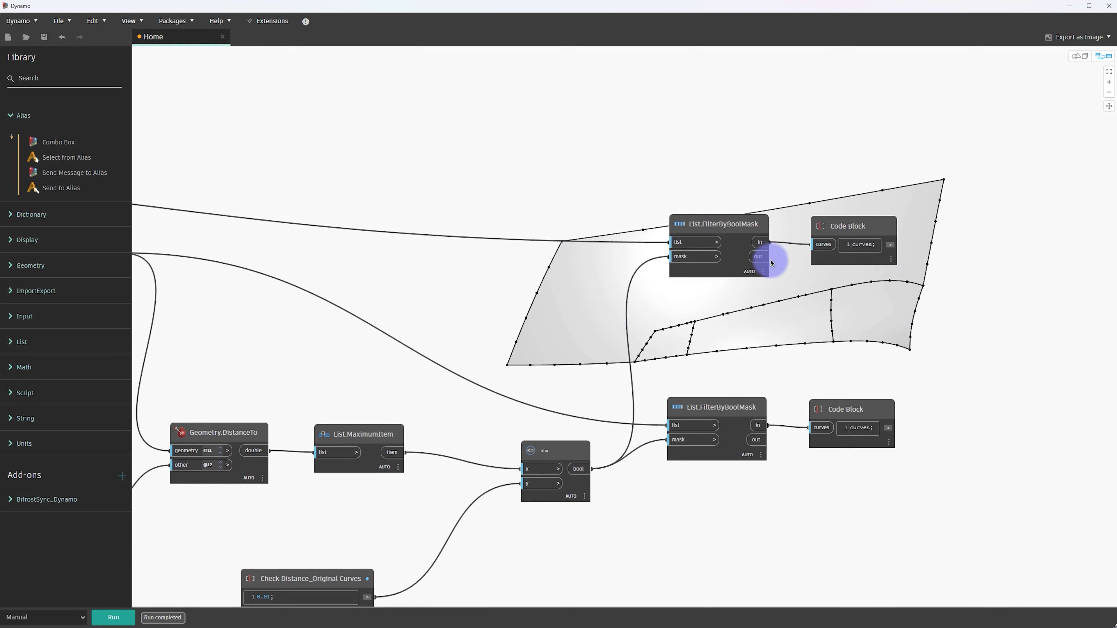
Create a 'curvesLength;' code block fed by the filter's rejected 'out' output
{"action": "mouse_move", "coordinate": [767, 258]}
{"action": "left_mouse_down"}
{"action": "mouse_move", "coordinate": [813, 245]}
{"action": "mouse_move", "coordinate": [840, 267]}
{"action": "left_mouse_up"}
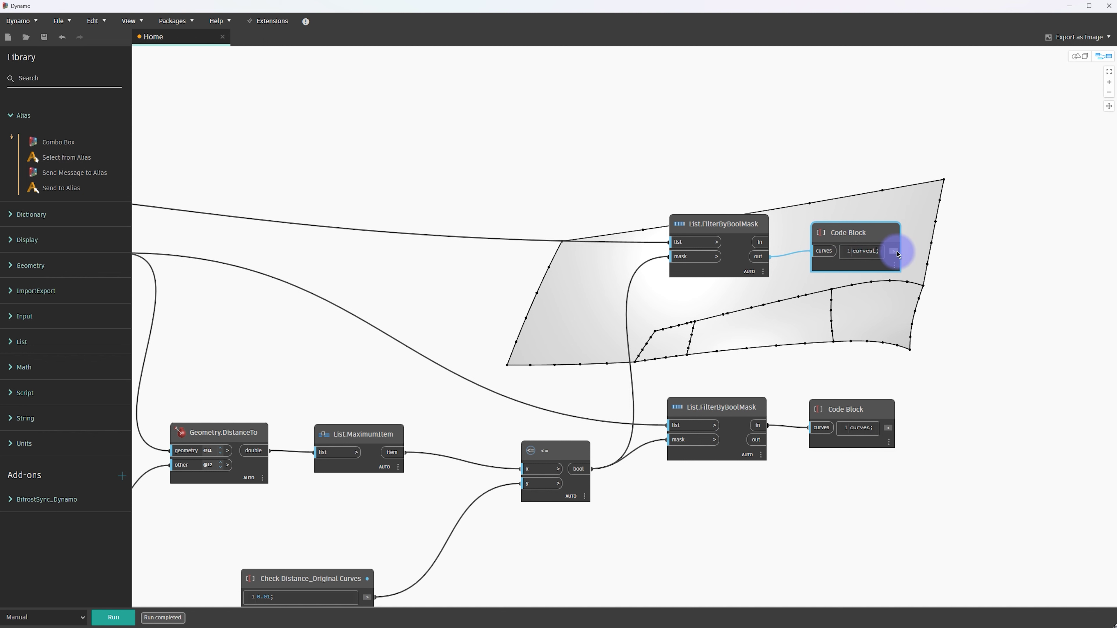
{"action": "left_click", "coordinate": [849, 308]}
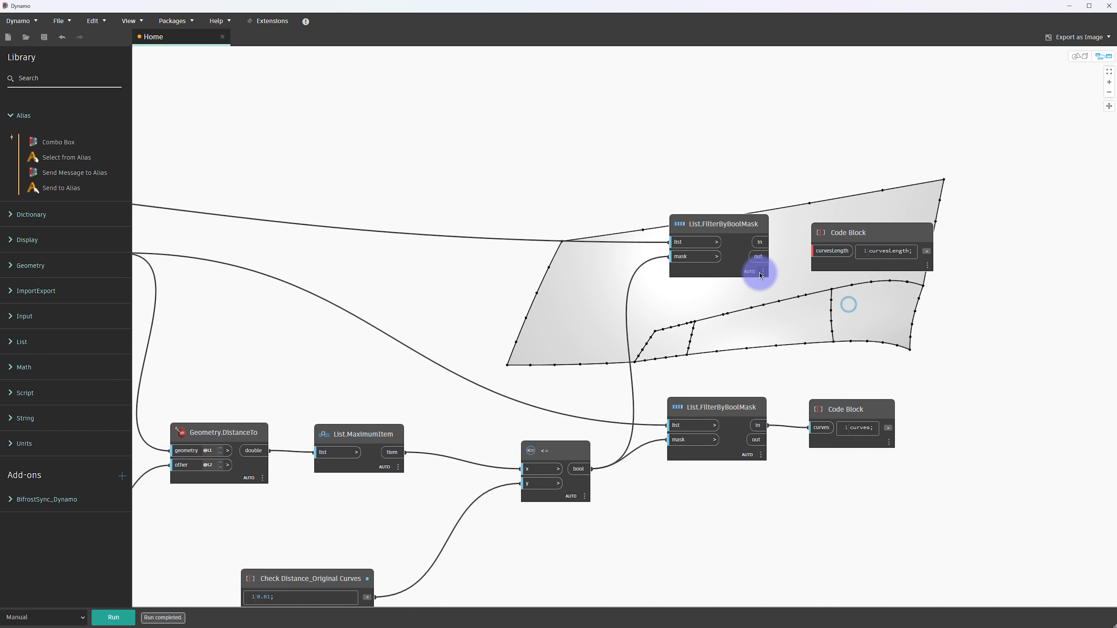
{"action": "scroll", "coordinate": [753, 282], "scroll_direction": "down", "scroll_amount": 2}
{"action": "scroll", "coordinate": [811, 281], "scroll_direction": "up", "scroll_amount": 2}
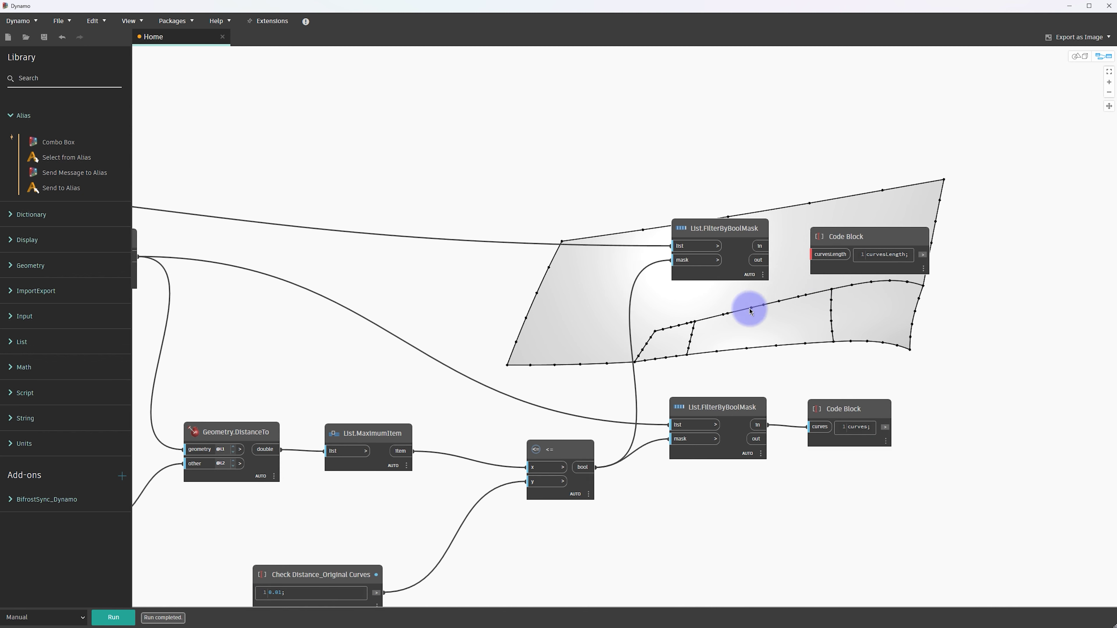
{"action": "middle_click_drag", "start_coordinate": [749, 309], "coordinate": [795, 315]}
{"action": "left_click_drag", "start_coordinate": [808, 264], "coordinate": [872, 266]}
{"action": "left_click", "coordinate": [872, 266]}
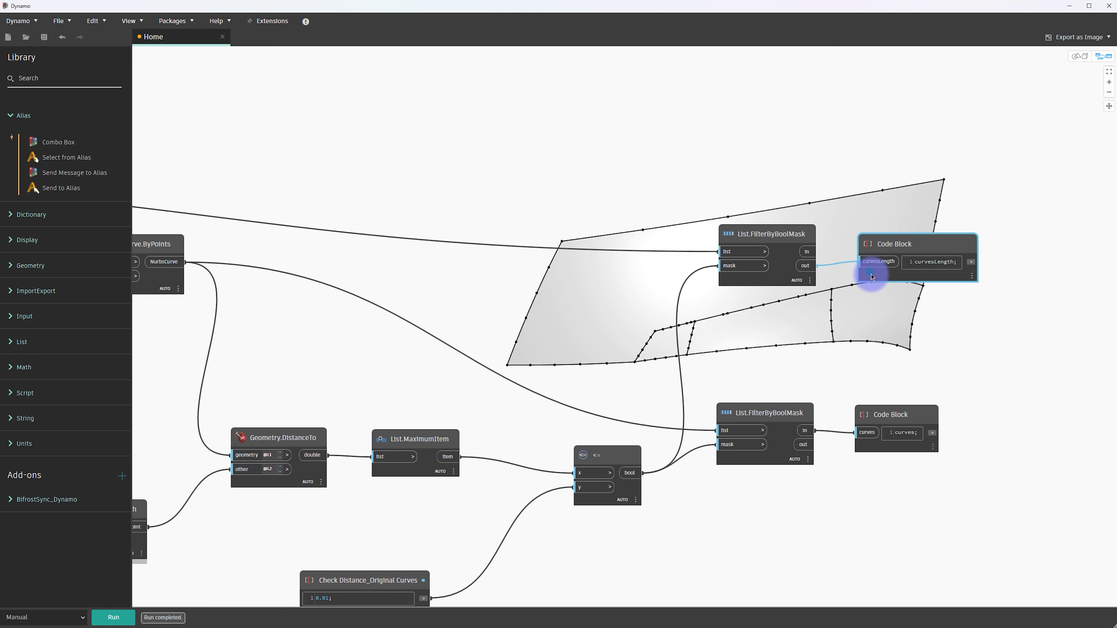
{"action": "scroll", "coordinate": [866, 270], "scroll_direction": "down", "scroll_amount": 2}
{"action": "middle_click_drag", "start_coordinate": [830, 282], "coordinate": [989, 359]}
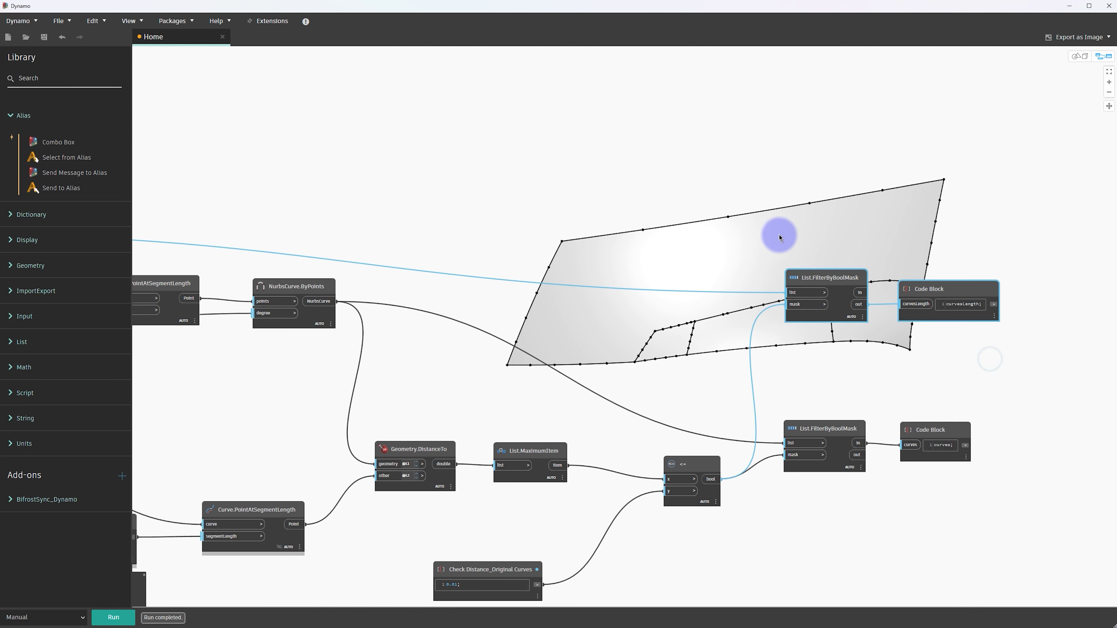
{"action": "middle_click_drag", "start_coordinate": [875, 220], "coordinate": [913, 245]}
Paste a third filter pair above the others, fed by the earlier filter's kept curves
{"action": "left_click_drag", "start_coordinate": [988, 538], "coordinate": [751, 438]}
{"action": "key", "text": "ctrl+c"}
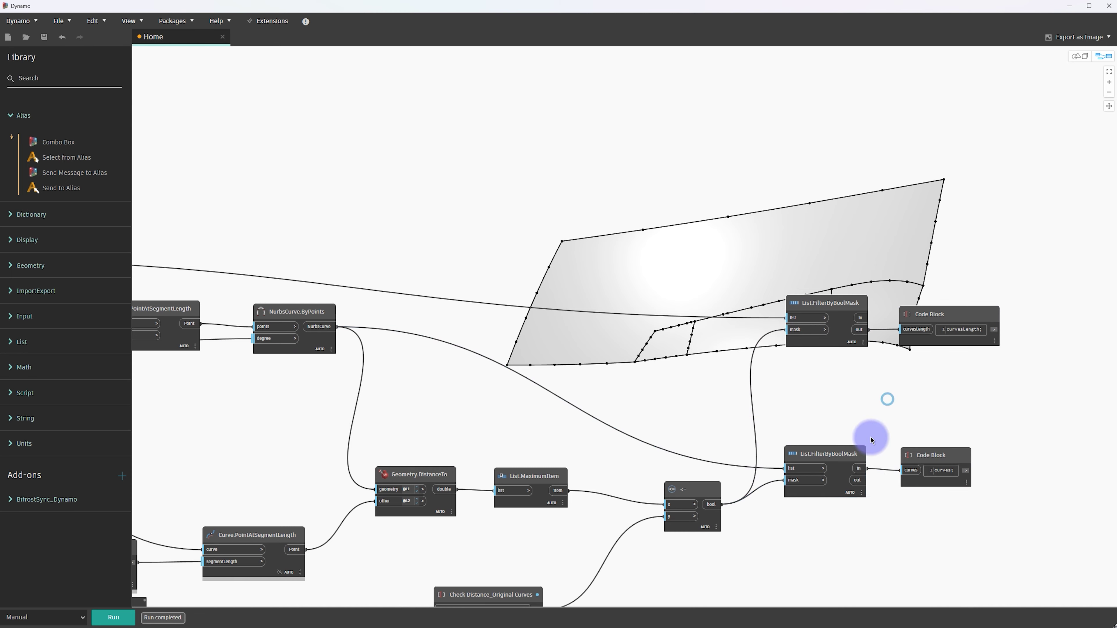
{"action": "key", "text": "ctrl+v"}
{"action": "left_click_drag", "start_coordinate": [732, 337], "coordinate": [843, 224]}
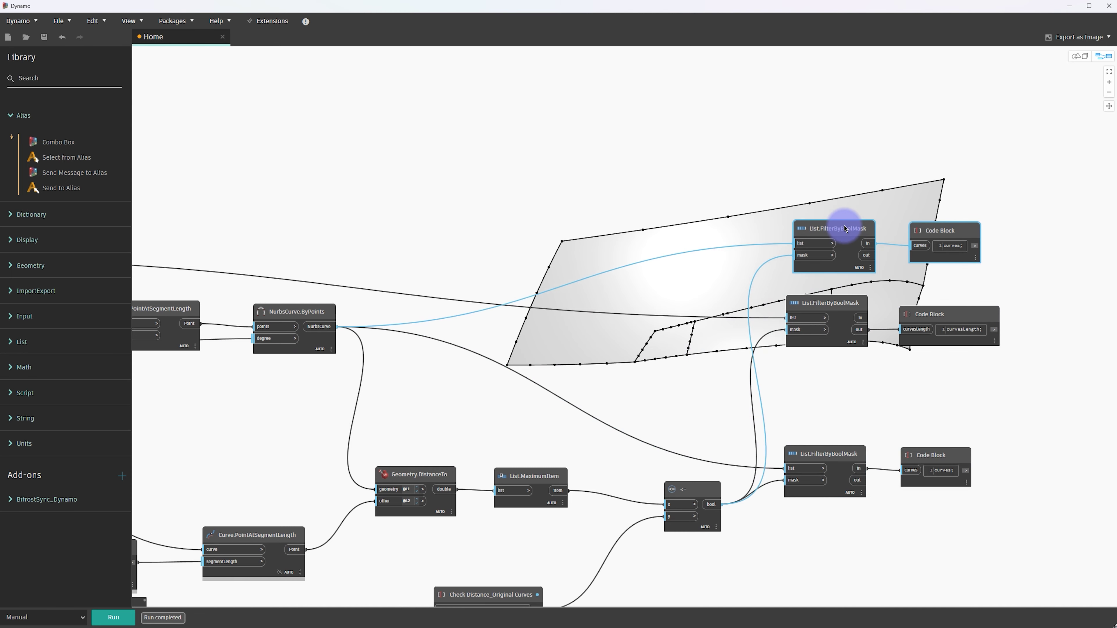
{"action": "middle_click_drag", "start_coordinate": [843, 225], "coordinate": [447, 253]}
{"action": "left_click", "coordinate": [339, 232]}
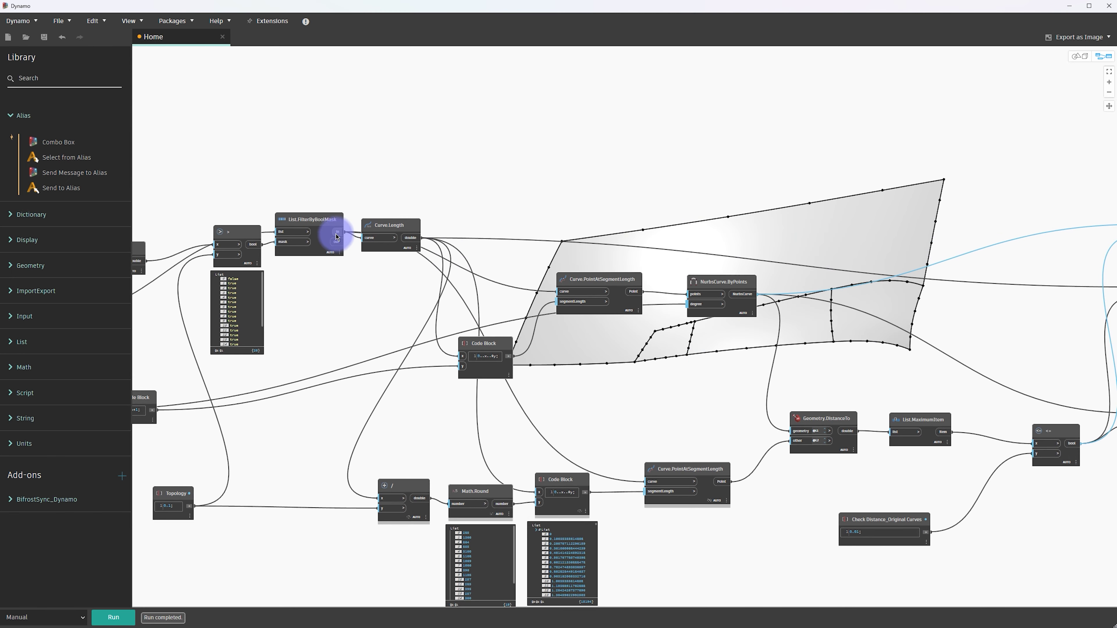
{"action": "middle_click_drag", "start_coordinate": [957, 213], "coordinate": [458, 231]}
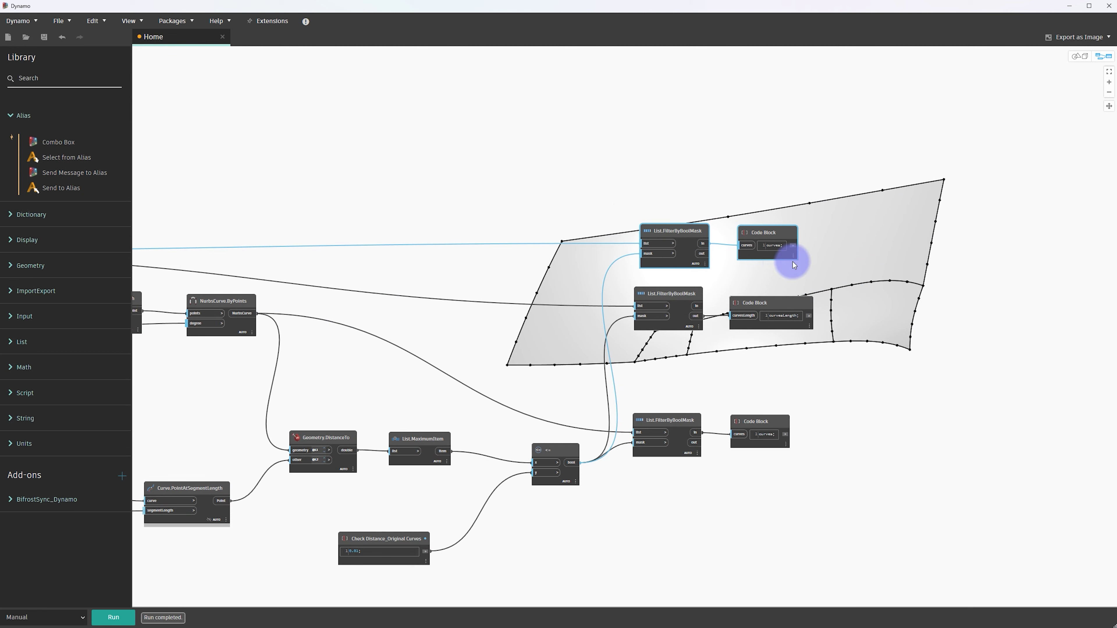
{"action": "left_click_drag", "start_coordinate": [658, 232], "coordinate": [654, 230]}
{"action": "left_click", "coordinate": [814, 218]}
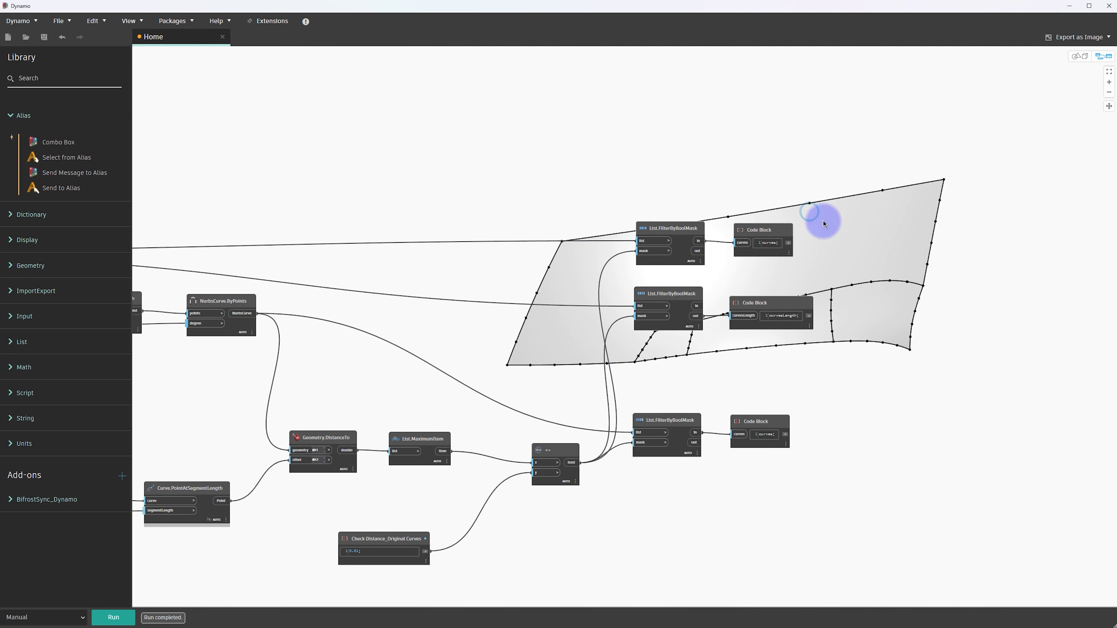
{"action": "scroll", "coordinate": [823, 220], "scroll_direction": "up", "scroll_amount": 1}
{"action": "middle_click_drag", "start_coordinate": [903, 237], "coordinate": [718, 267]}
Delete the stray empty Code Block beside the filters and return to the Curve.Length area
{"action": "left_click", "coordinate": [105, 615]}
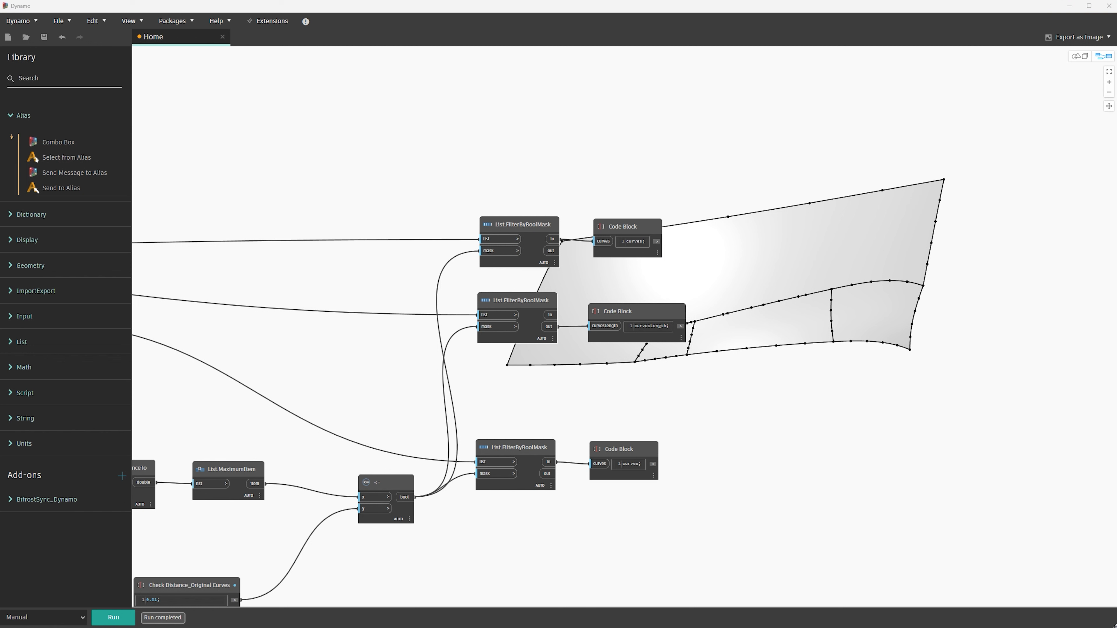
{"action": "left_click", "coordinate": [863, 304]}
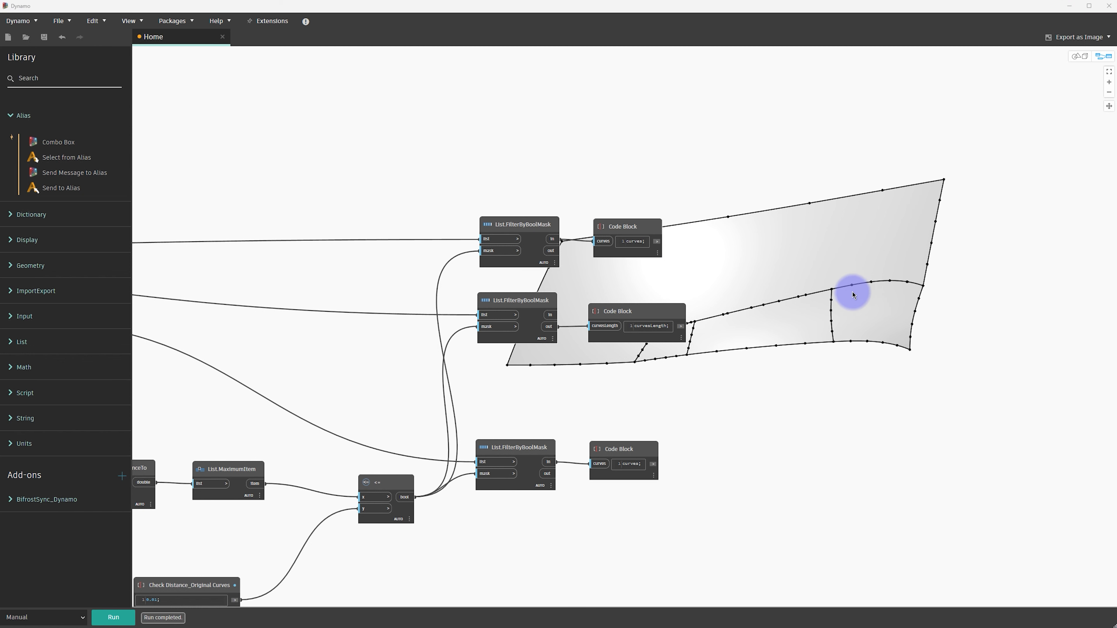
{"action": "double_click", "coordinate": [783, 289]}
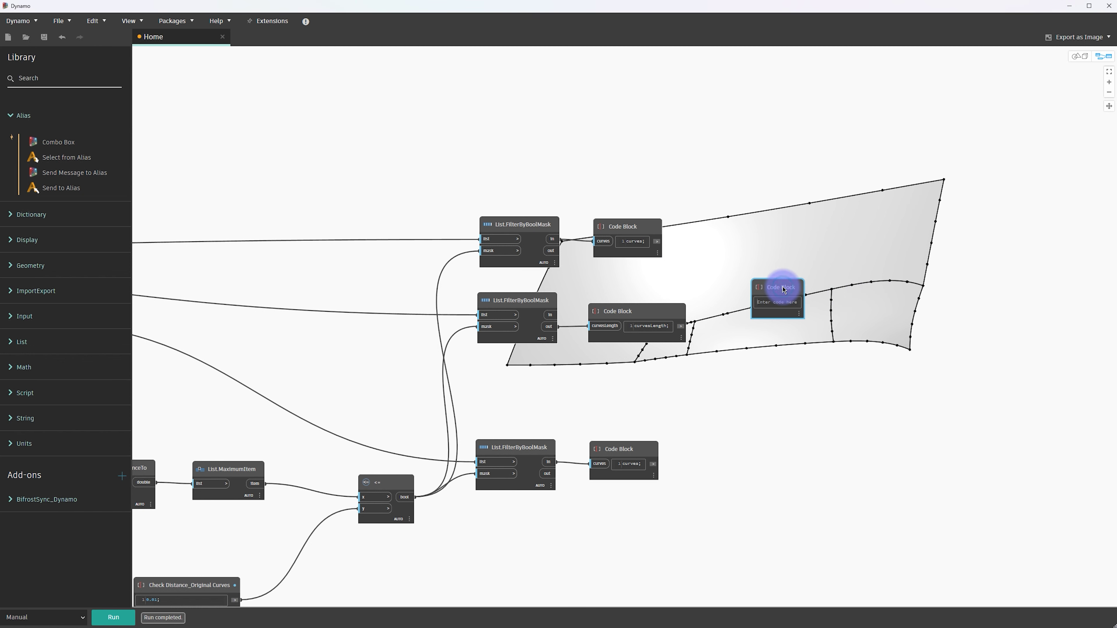
{"action": "left_click", "coordinate": [860, 292]}
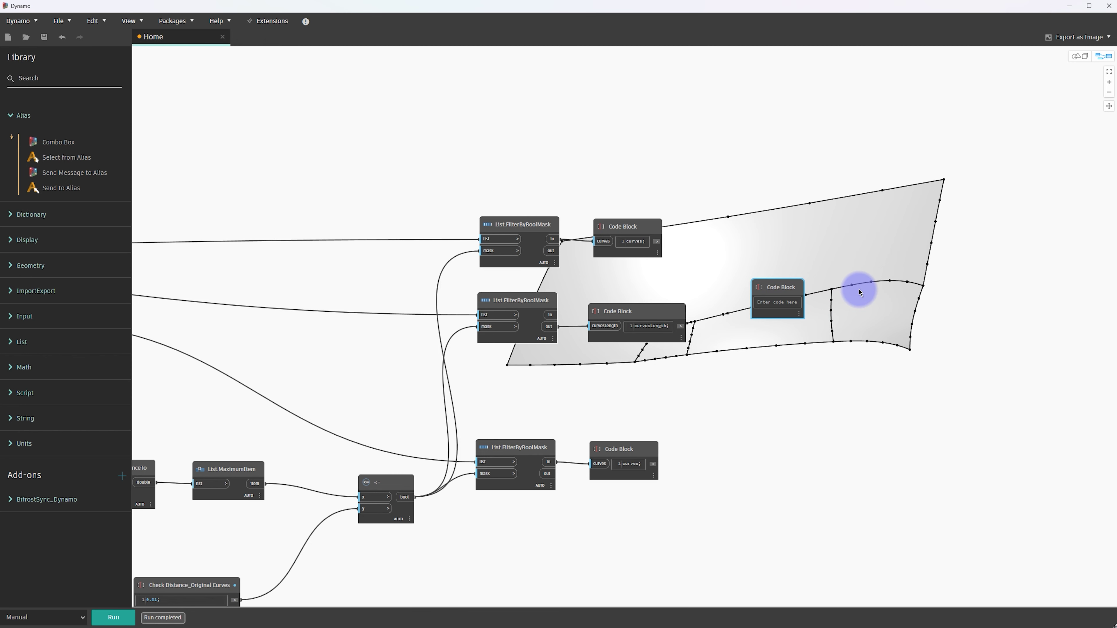
{"action": "left_click_drag", "start_coordinate": [747, 282], "coordinate": [893, 374]}
{"action": "key", "text": "Delete"}
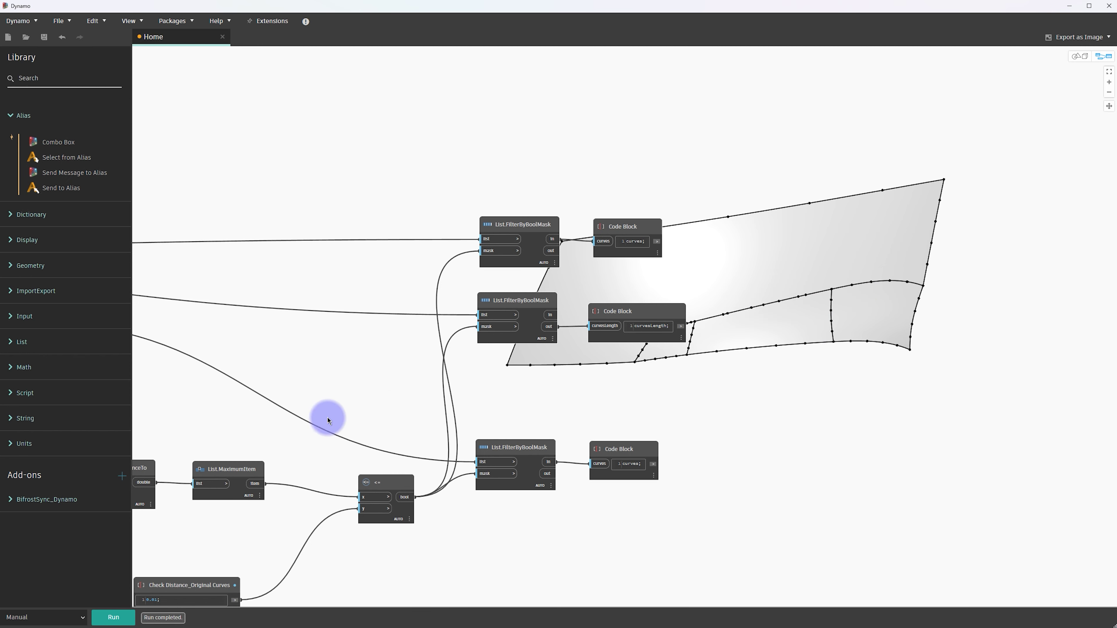
{"action": "mouse_move", "coordinate": [327, 421]}
{"action": "middle_mouse_down"}
{"action": "mouse_move", "coordinate": [491, 451]}
{"action": "mouse_move", "coordinate": [723, 350]}
{"action": "middle_mouse_up"}
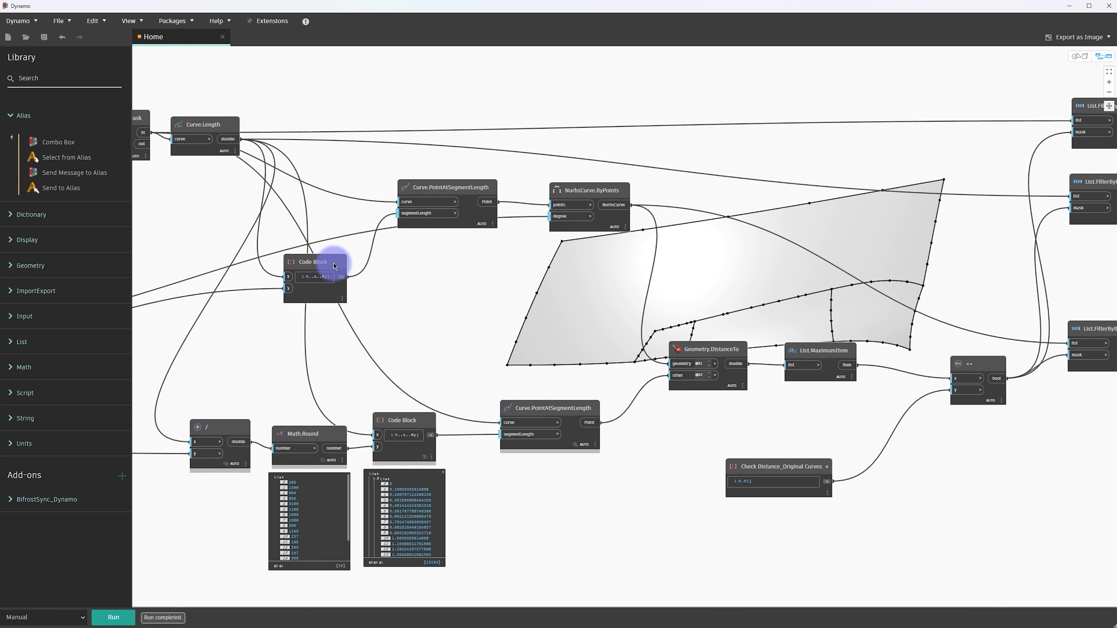
Copy the 0..x..#y Code Block, Curve.PointAtSegmentLength and NurbsCurve.ByPoints beside the curvesLength block
{"action": "left_click_drag", "start_coordinate": [336, 266], "coordinate": [355, 202]}
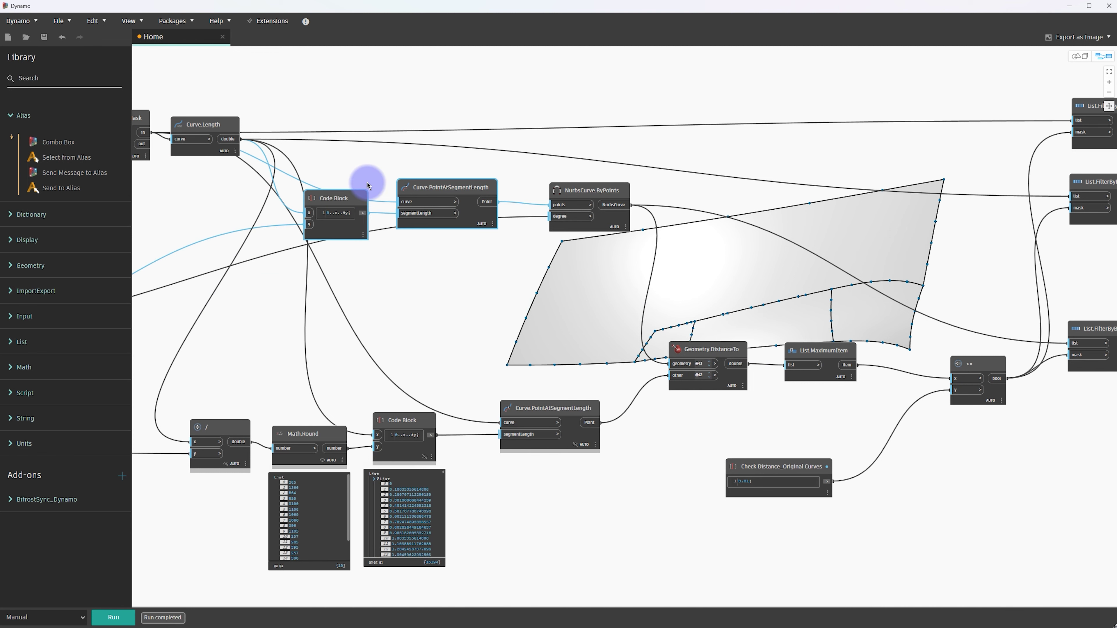
{"action": "left_click", "coordinate": [625, 225], "text": "shift"}
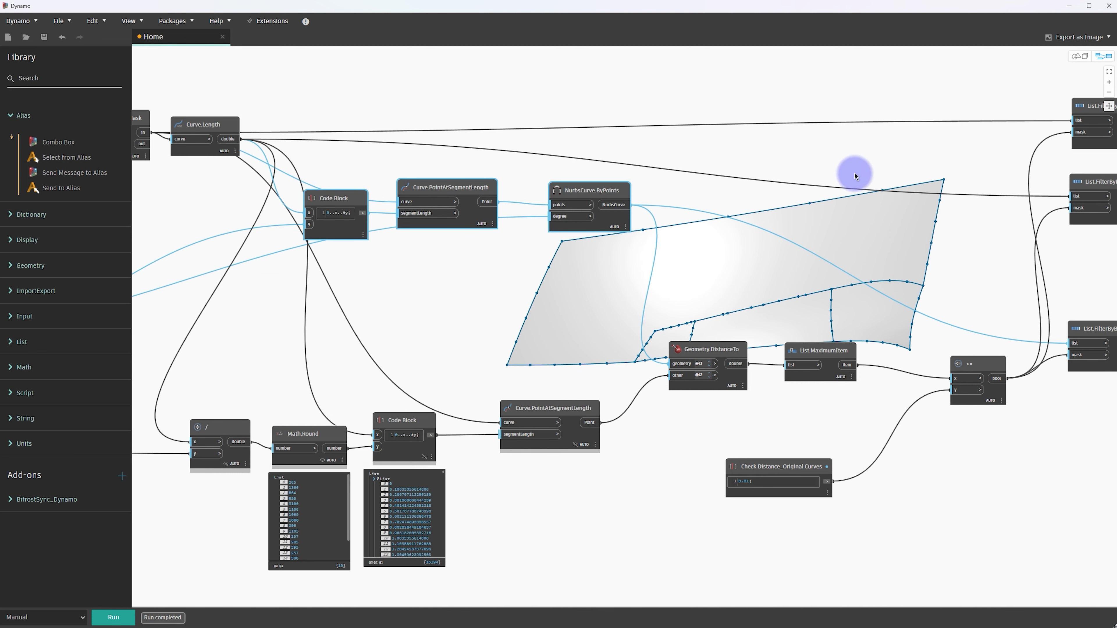
{"action": "key", "text": "ctrl+c"}
{"action": "mouse_move", "coordinate": [855, 176]}
{"action": "middle_mouse_down"}
{"action": "mouse_move", "coordinate": [391, 245]}
{"action": "mouse_move", "coordinate": [127, 252]}
{"action": "middle_mouse_up"}
{"action": "key", "text": "ctrl+v"}
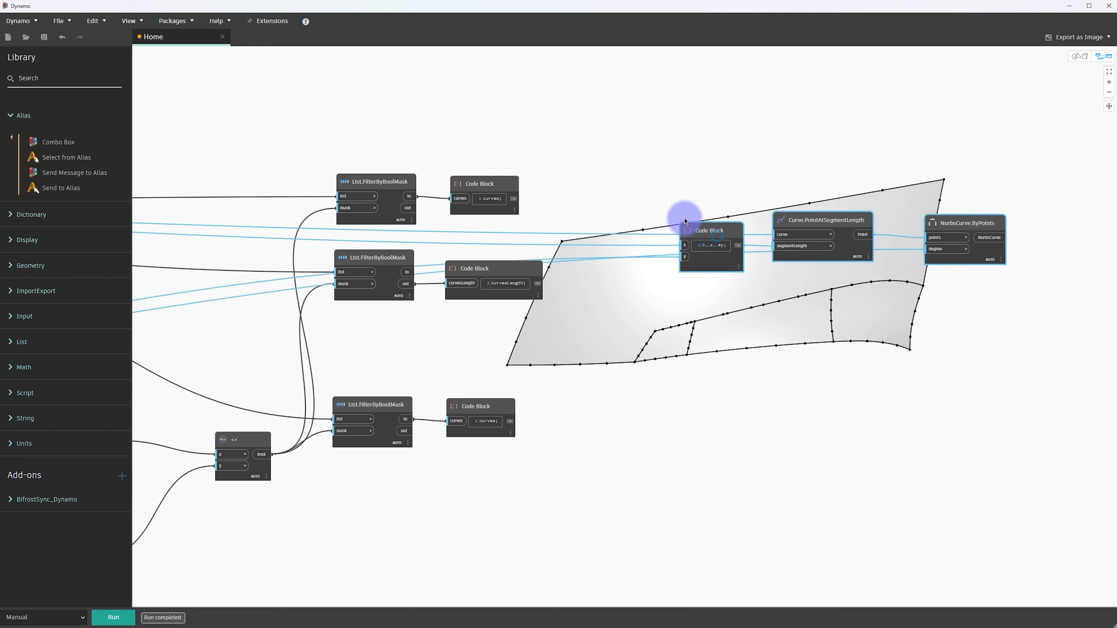
{"action": "left_click_drag", "start_coordinate": [685, 221], "coordinate": [643, 187]}
{"action": "scroll", "coordinate": [619, 212], "scroll_direction": "up", "scroll_amount": 3}
{"action": "left_click", "coordinate": [685, 195]}
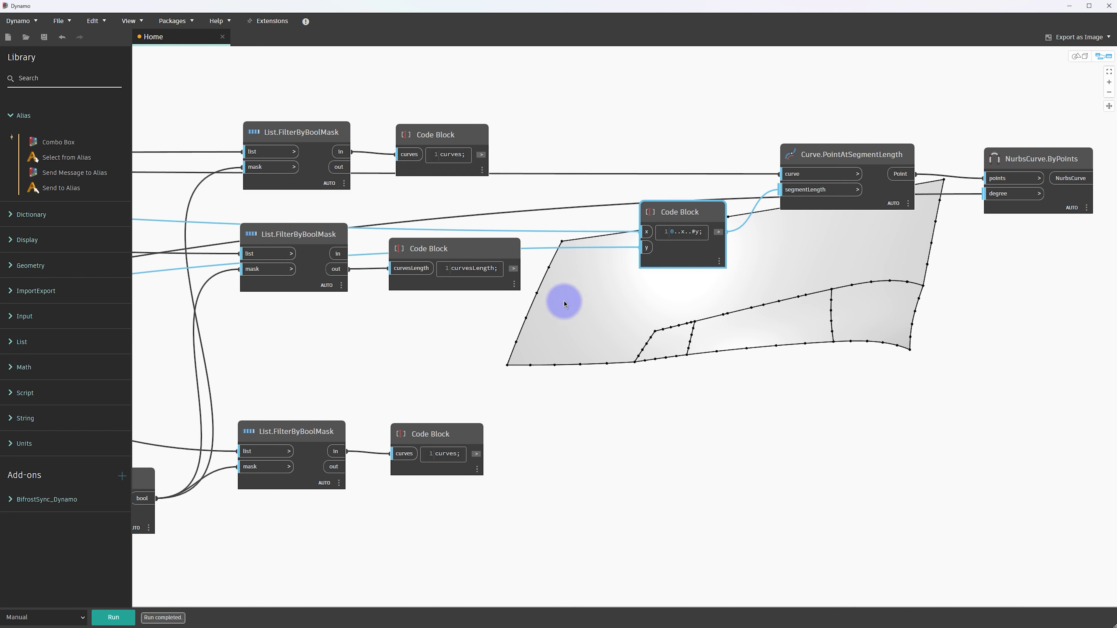
Duplicate the Curve_Degree slider, which is set to 5
{"action": "scroll", "coordinate": [594, 332], "scroll_direction": "down", "scroll_amount": 1}
{"action": "scroll", "coordinate": [494, 362], "scroll_direction": "down", "scroll_amount": 2}
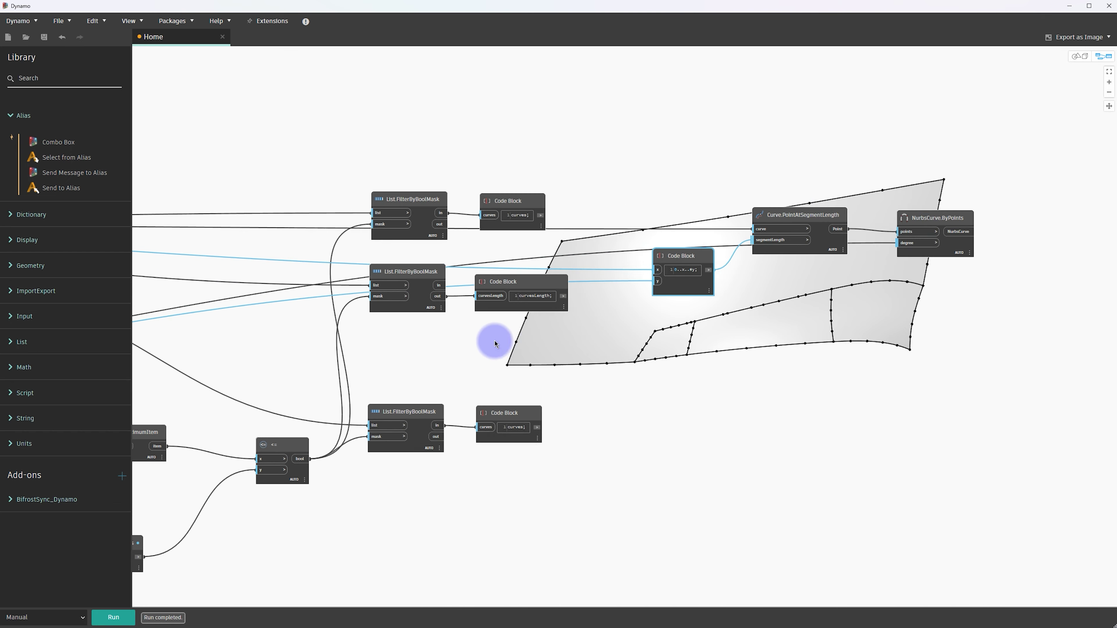
{"action": "scroll", "coordinate": [773, 327], "scroll_direction": "down", "scroll_amount": 1}
{"action": "scroll", "coordinate": [595, 313], "scroll_direction": "up", "scroll_amount": 1}
{"action": "middle_click_drag", "start_coordinate": [418, 318], "coordinate": [556, 307]}
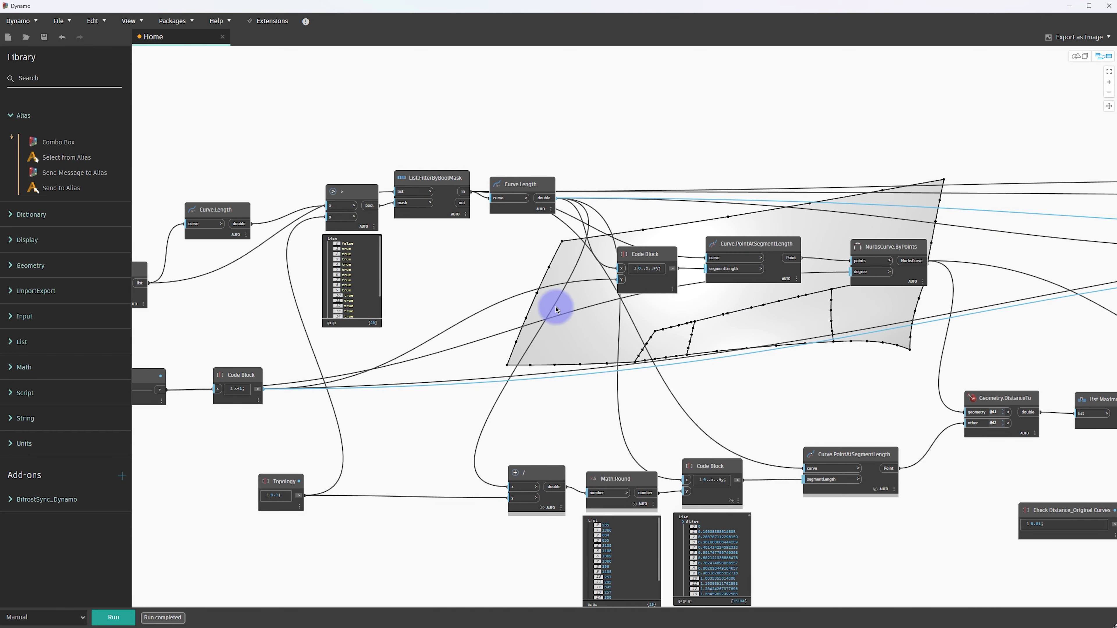
{"action": "middle_click_drag", "start_coordinate": [424, 449], "coordinate": [524, 429]}
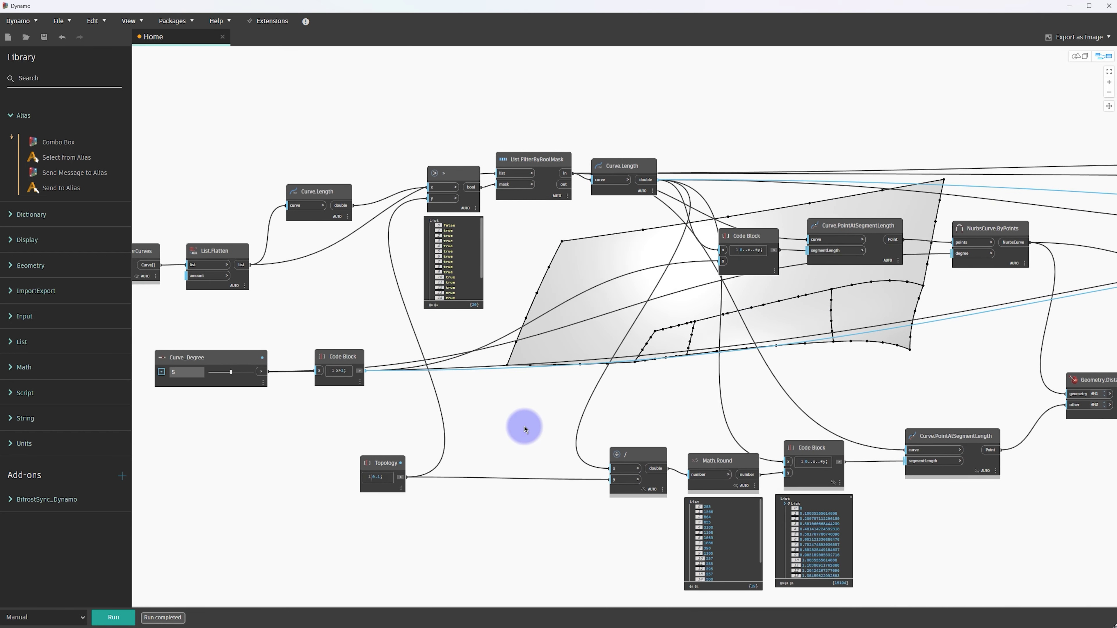
{"action": "left_click_drag", "start_coordinate": [452, 409], "coordinate": [339, 361]}
{"action": "middle_click_drag", "start_coordinate": [241, 403], "coordinate": [569, 387]}
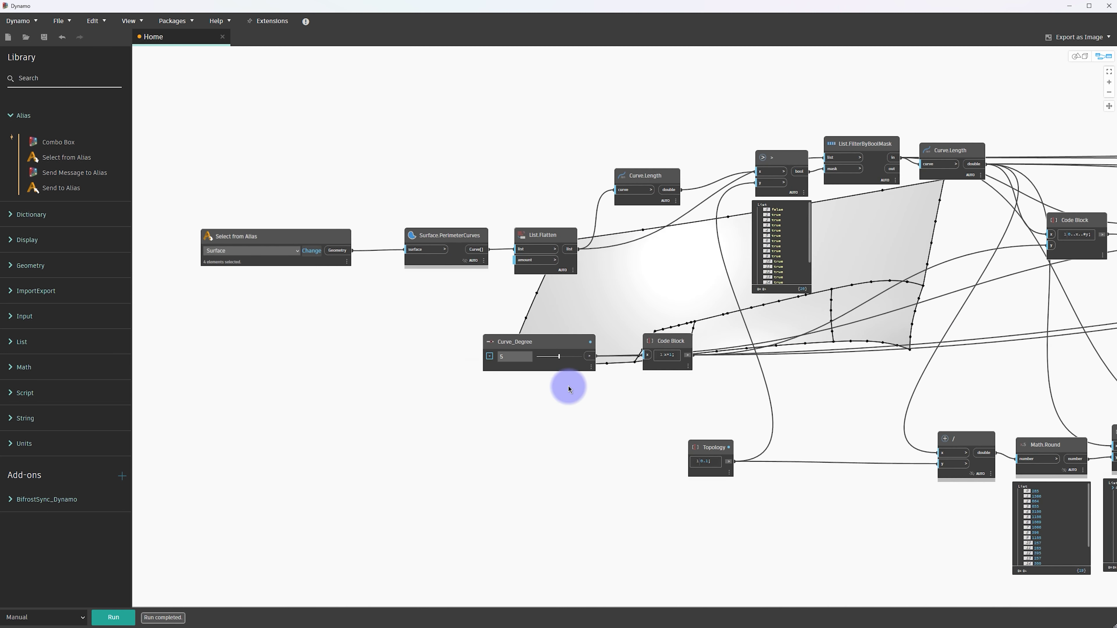
{"action": "left_click", "coordinate": [493, 339]}
{"action": "key", "text": "ctrl+c"}
{"action": "key", "text": "ctrl+v"}
Place the copied slider below Curve_Degree and rename it Curve_Span
{"action": "left_click_drag", "start_coordinate": [631, 348], "coordinate": [516, 391]}
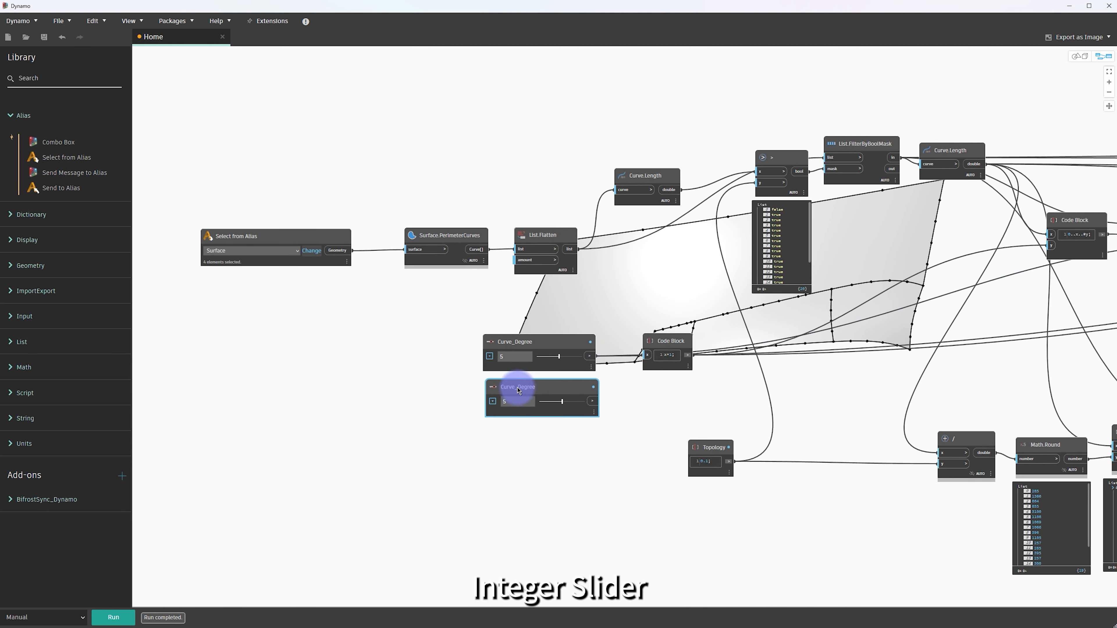
{"action": "scroll", "coordinate": [513, 387], "scroll_direction": "up", "scroll_amount": 2}
{"action": "scroll", "coordinate": [448, 429], "scroll_direction": "up", "scroll_amount": 2}
{"action": "right_click", "coordinate": [440, 427]}
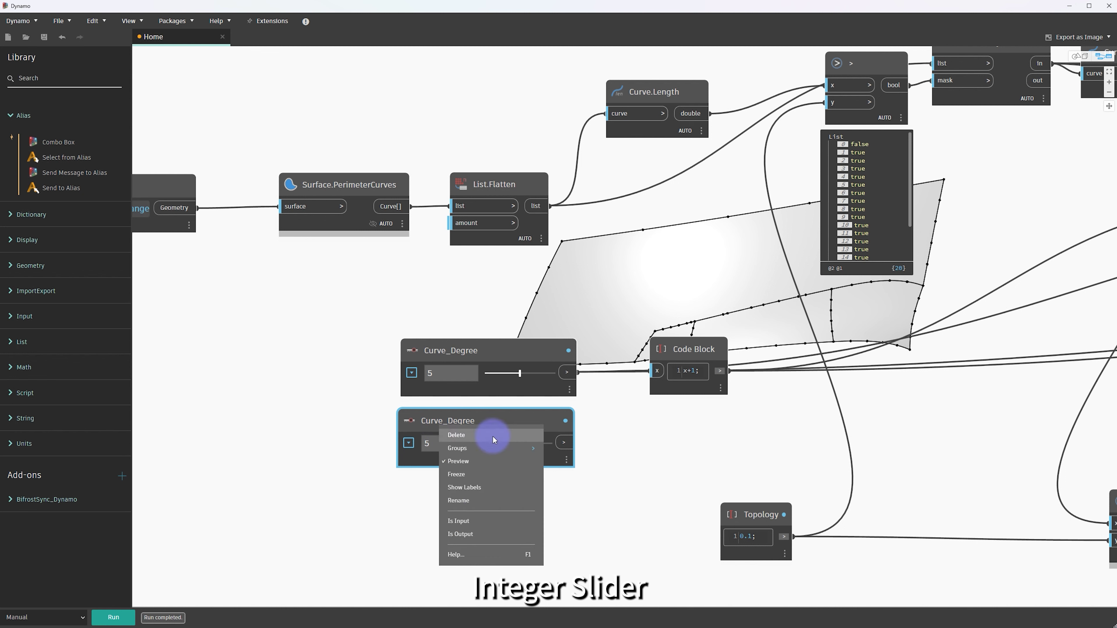
{"action": "left_click", "coordinate": [475, 508]}
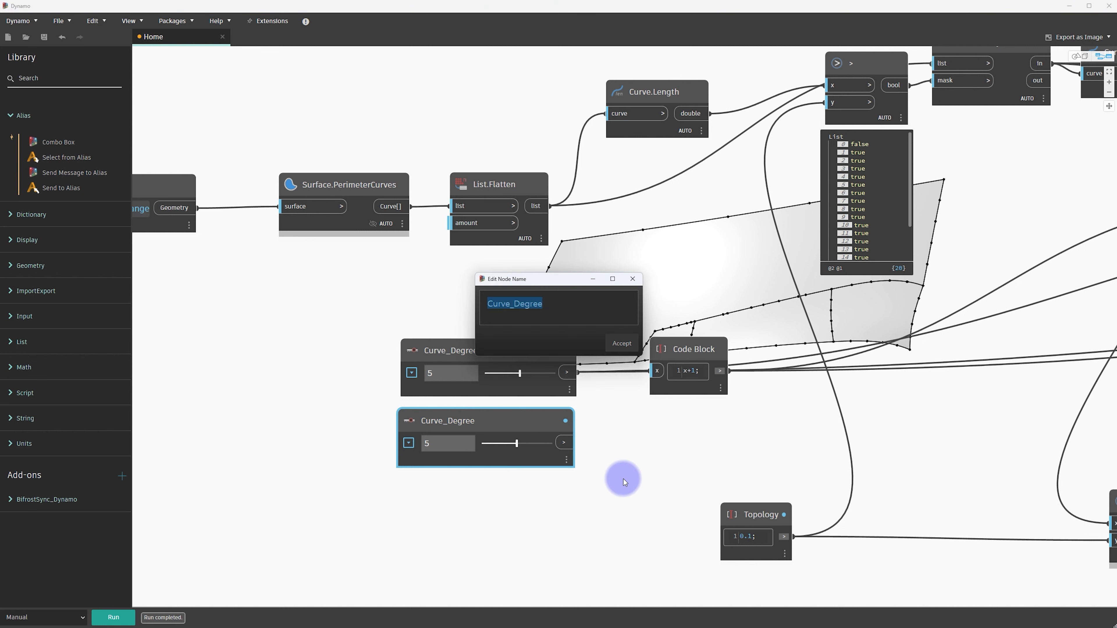
{"action": "type", "text": "Span"}
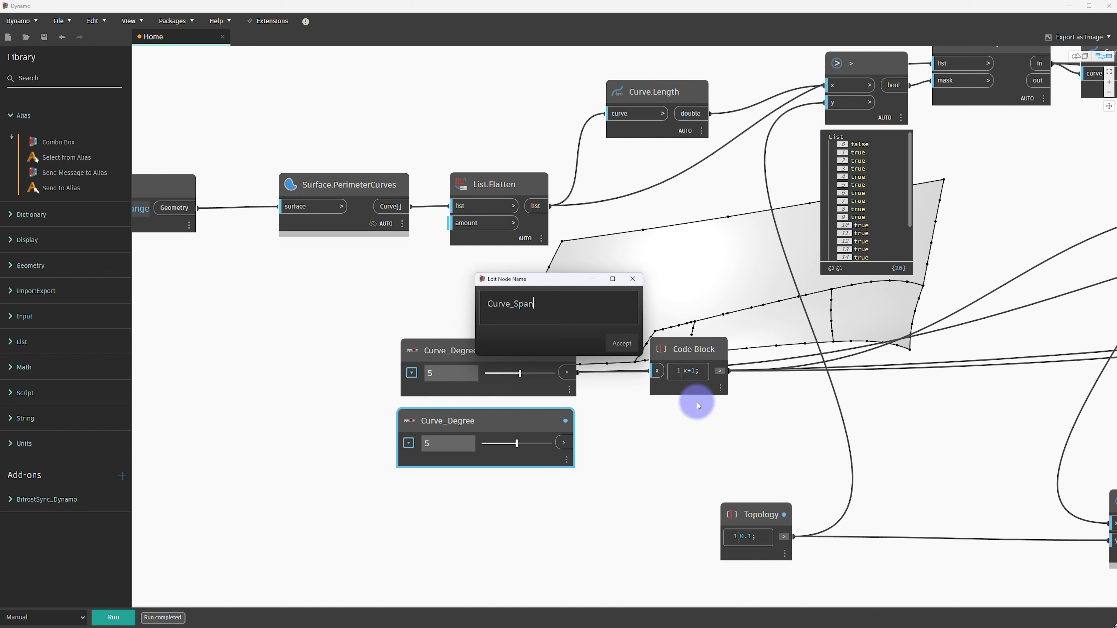
{"action": "left_click", "coordinate": [624, 344]}
{"action": "scroll", "coordinate": [675, 438], "scroll_direction": "up", "scroll_amount": 1}
Add an x+y Code Block summing Curve_Degree and Curve_Span, placed under curvesLength
{"action": "double_click", "coordinate": [678, 427]}
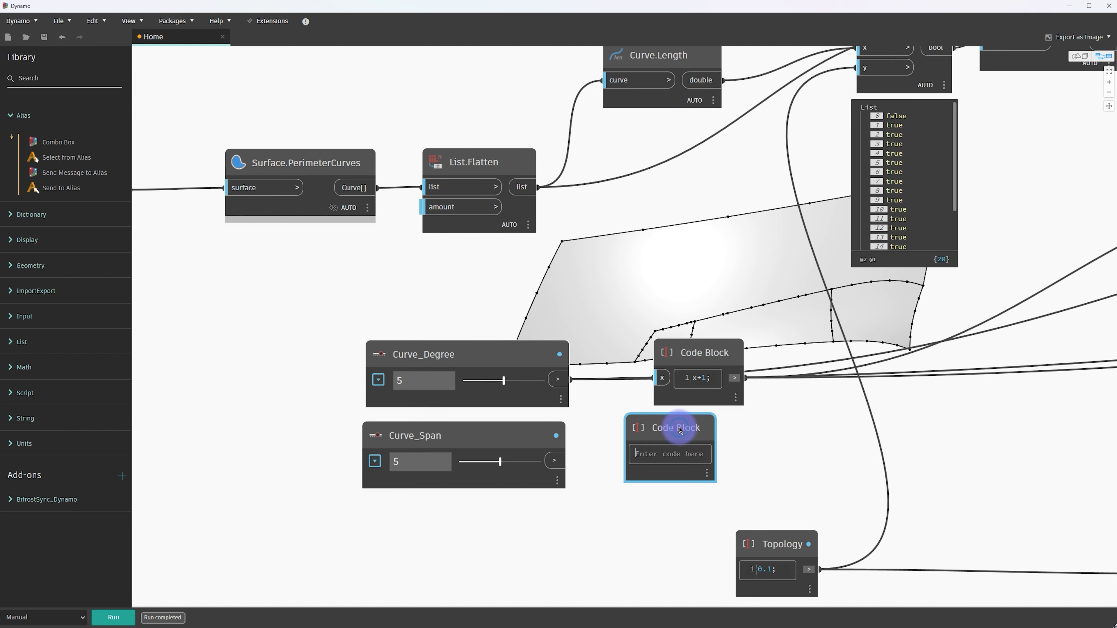
{"action": "type", "text": "x+y"}
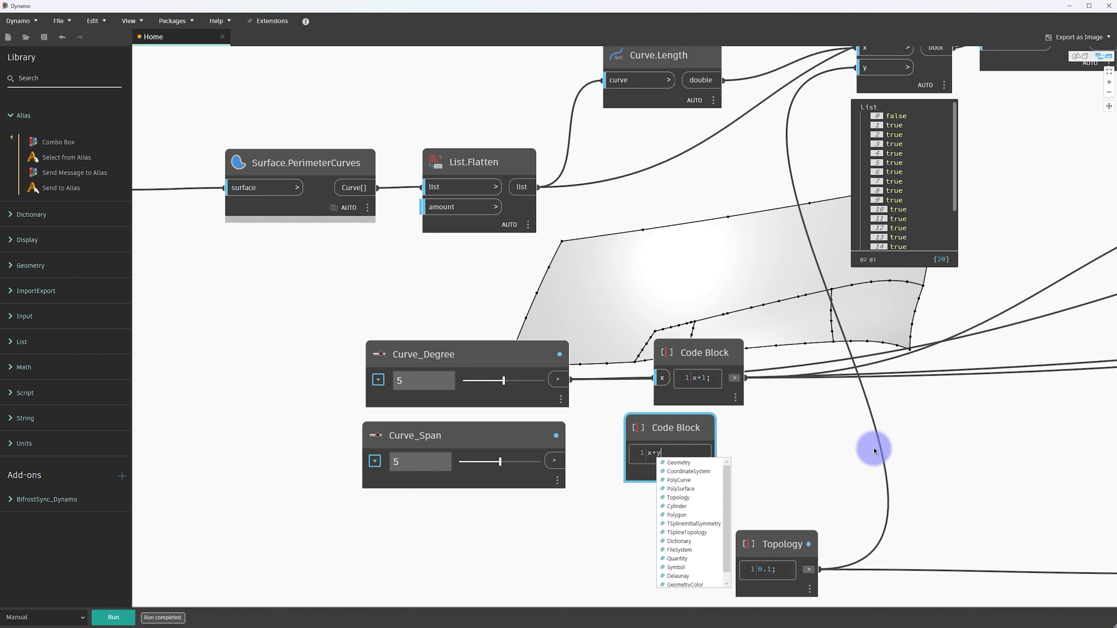
{"action": "left_click", "coordinate": [1009, 452]}
{"action": "left_click_drag", "start_coordinate": [558, 386], "coordinate": [644, 453]}
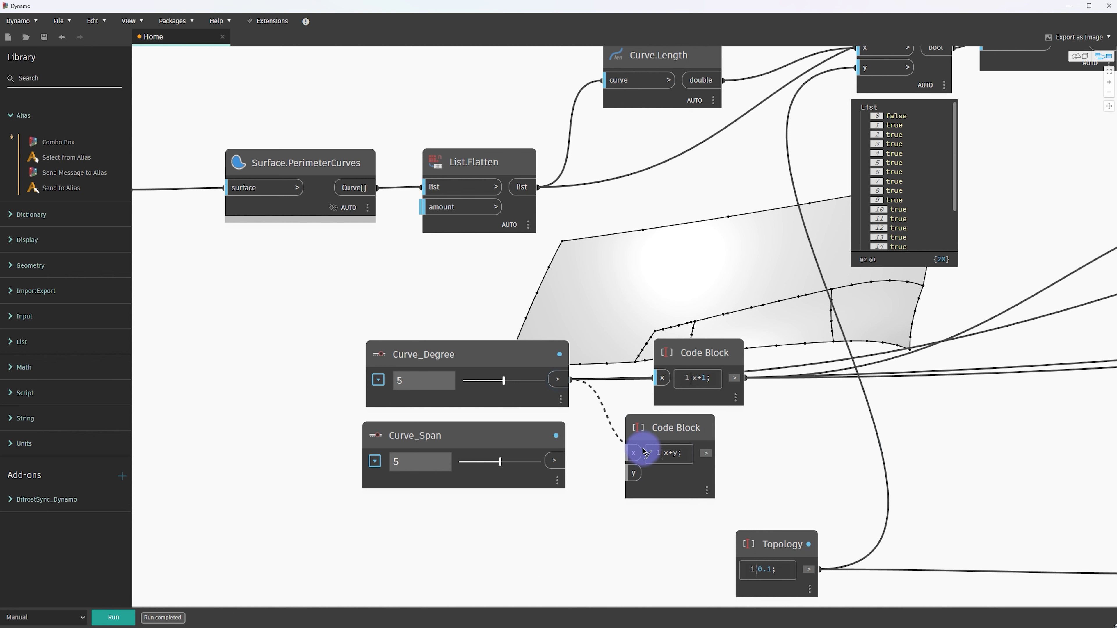
{"action": "left_click_drag", "start_coordinate": [564, 460], "coordinate": [634, 473]}
{"action": "left_click", "coordinate": [666, 467]}
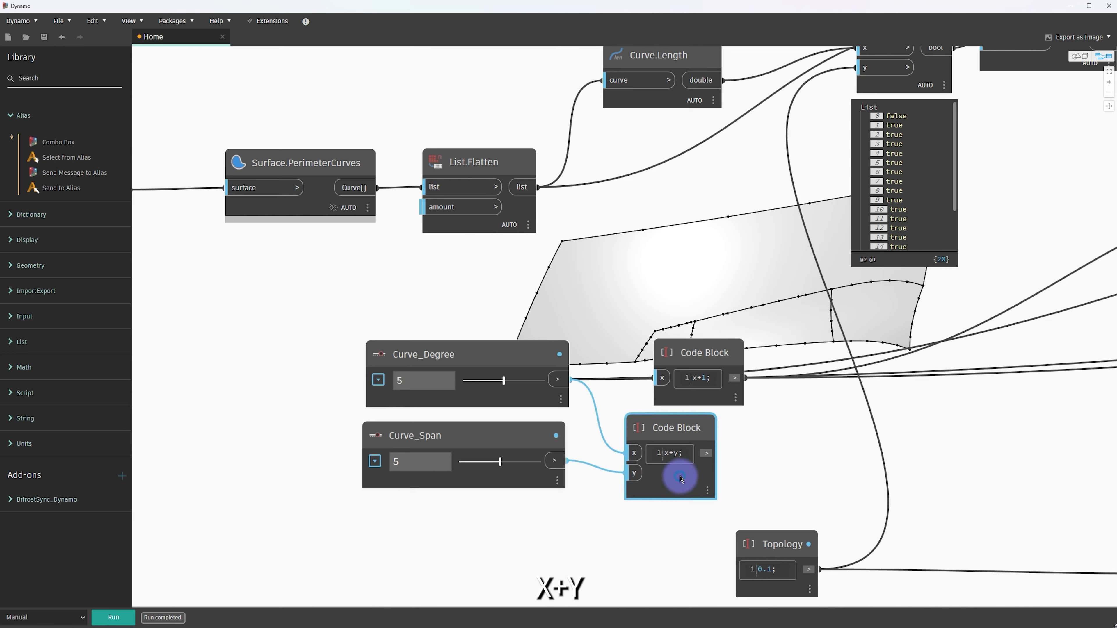
{"action": "scroll", "coordinate": [825, 471], "scroll_direction": "down", "scroll_amount": 3}
{"action": "mouse_move", "coordinate": [825, 471]}
{"action": "left_mouse_down"}
{"action": "mouse_move", "coordinate": [860, 378]}
{"action": "mouse_move", "coordinate": [1090, 344]}
{"action": "left_mouse_up"}
{"action": "middle_click_drag", "start_coordinate": [1090, 344], "coordinate": [437, 362]}
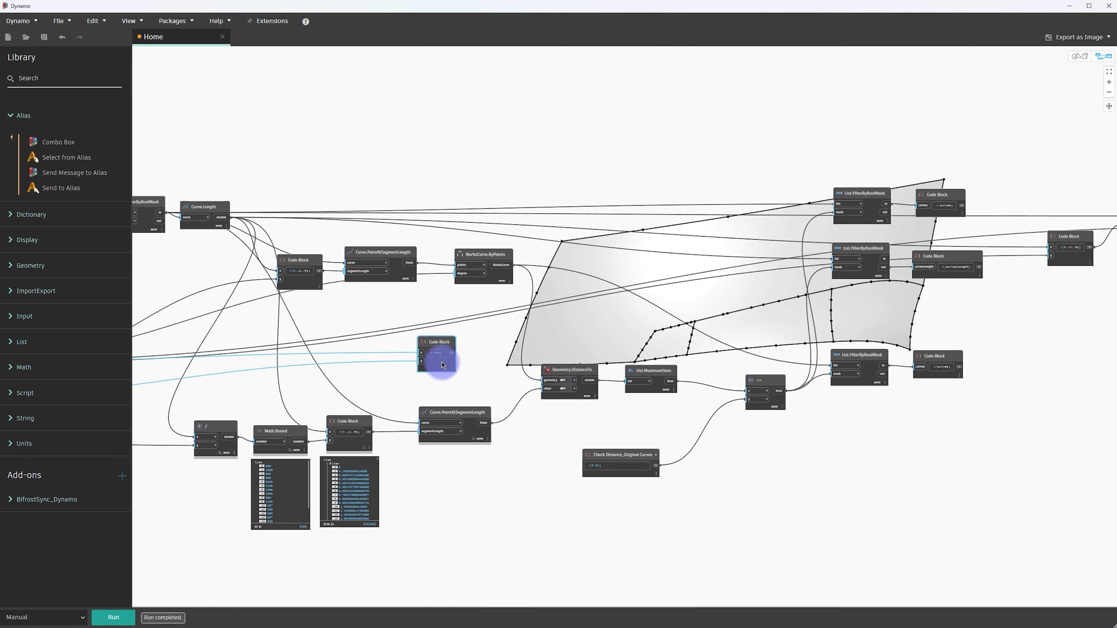
{"action": "left_click_drag", "start_coordinate": [445, 364], "coordinate": [567, 359]}
{"action": "left_click_drag", "start_coordinate": [704, 341], "coordinate": [967, 314]}
{"action": "middle_click_drag", "start_coordinate": [968, 314], "coordinate": [686, 369]}
{"action": "scroll", "coordinate": [706, 319], "scroll_direction": "up", "scroll_amount": 5}
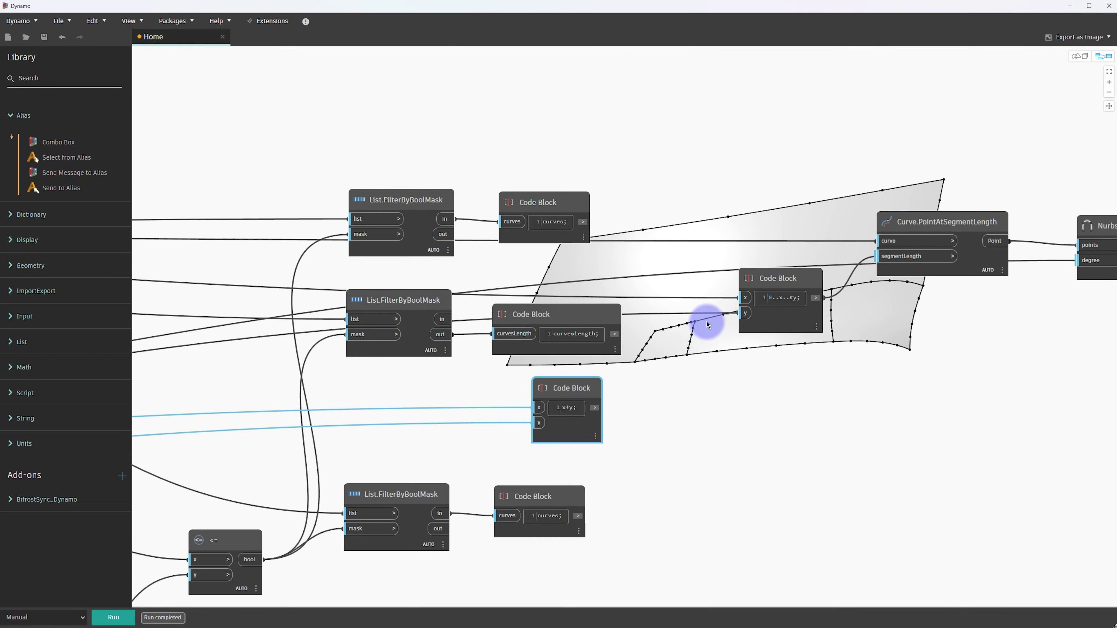
Wire x+y into the copied 0..x..#y block's y input and curvesLength into its x input
{"action": "left_click", "coordinate": [801, 321]}
{"action": "left_click_drag", "start_coordinate": [800, 322], "coordinate": [779, 343]}
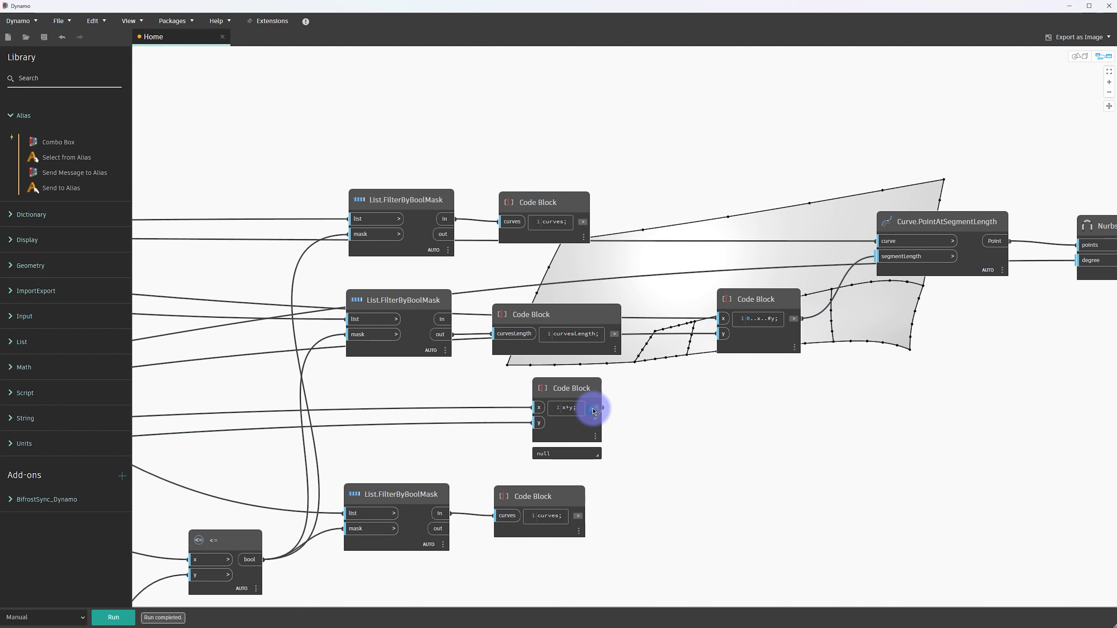
{"action": "left_click_drag", "start_coordinate": [604, 407], "coordinate": [735, 343]}
{"action": "left_click", "coordinate": [725, 335]}
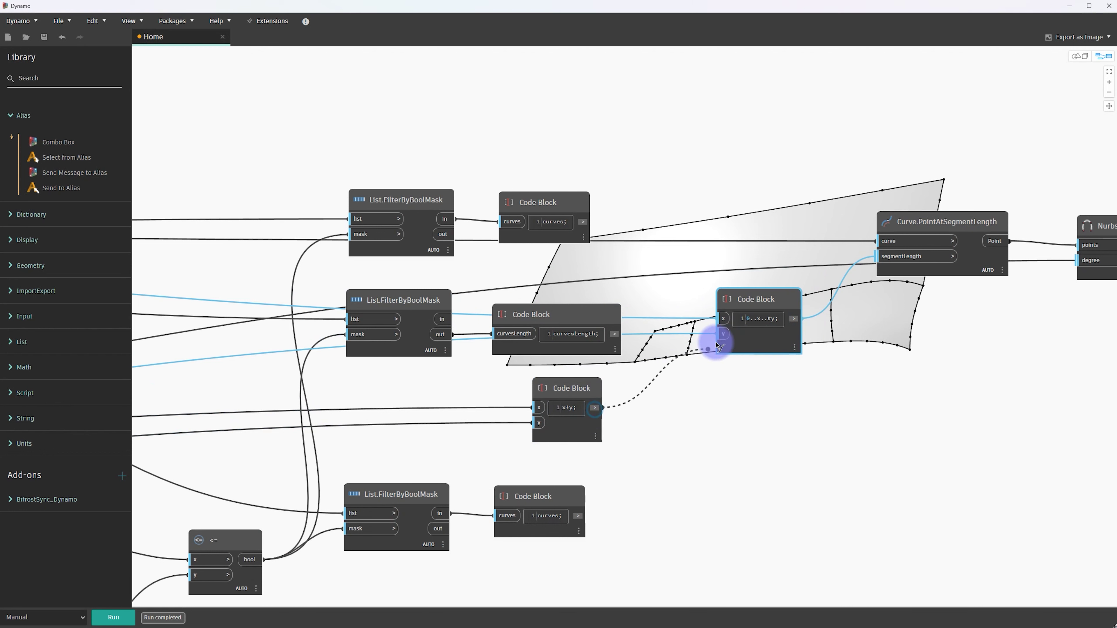
{"action": "left_click_drag", "start_coordinate": [614, 333], "coordinate": [723, 318]}
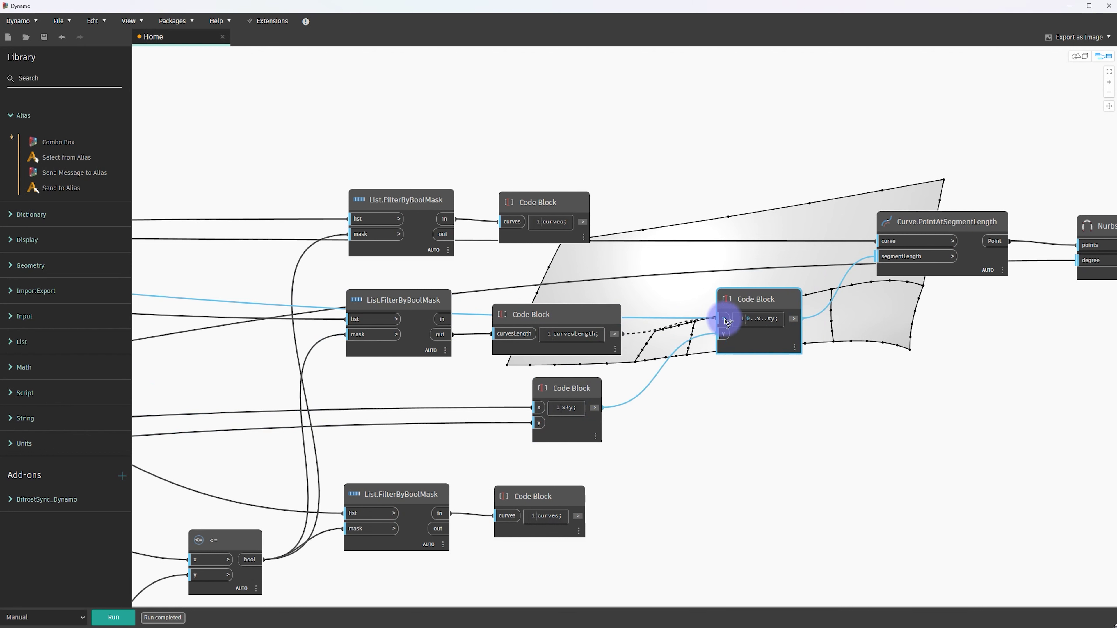
{"action": "middle_click_drag", "start_coordinate": [846, 341], "coordinate": [669, 411]}
{"action": "scroll", "coordinate": [668, 411], "scroll_direction": "down", "scroll_amount": 2}
Align the copied Curve.PointAtSegmentLength and NurbsCurve.ByPoints nodes and run the graph
{"action": "left_click_drag", "start_coordinate": [800, 379], "coordinate": [623, 282]}
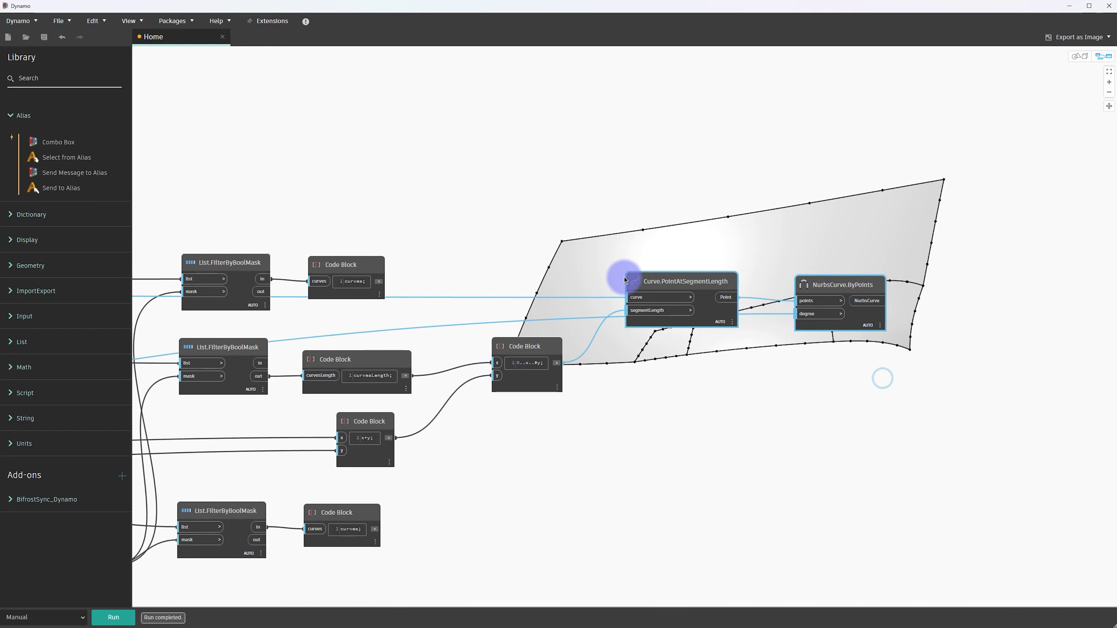
{"action": "left_click", "coordinate": [438, 268]}
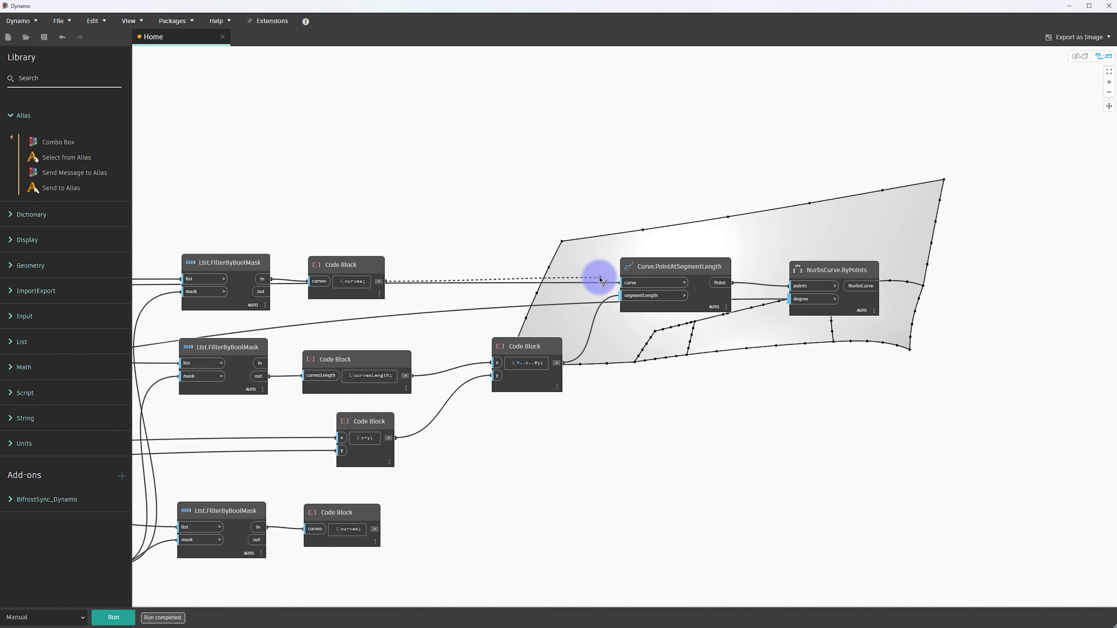
{"action": "left_click_drag", "start_coordinate": [683, 266], "coordinate": [686, 252]}
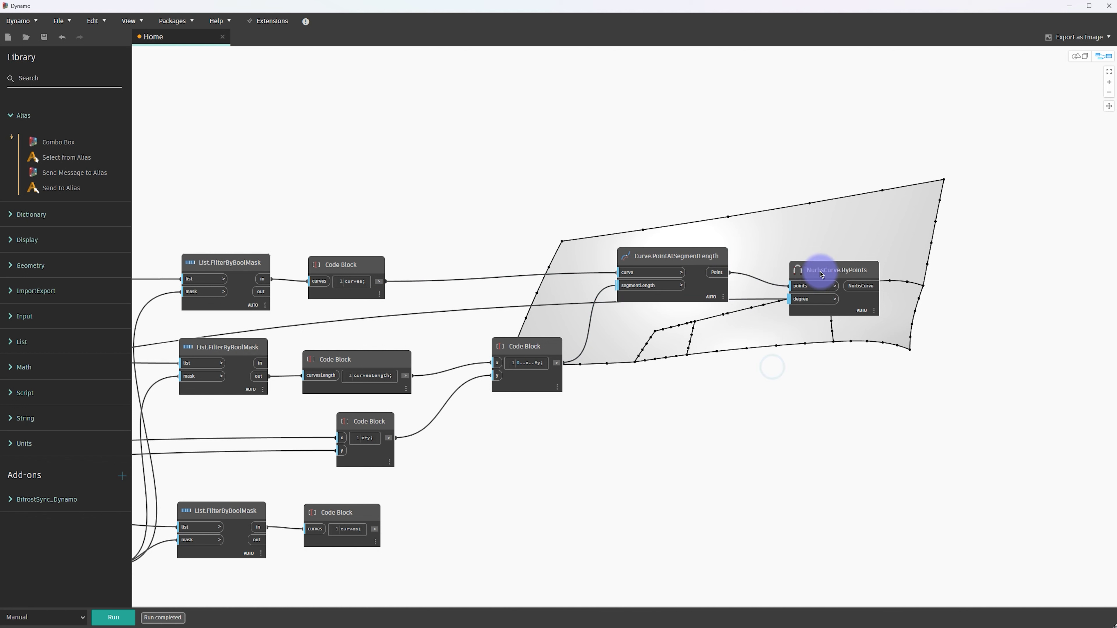
{"action": "left_click_drag", "start_coordinate": [820, 269], "coordinate": [825, 279]}
{"action": "left_click", "coordinate": [112, 616]}
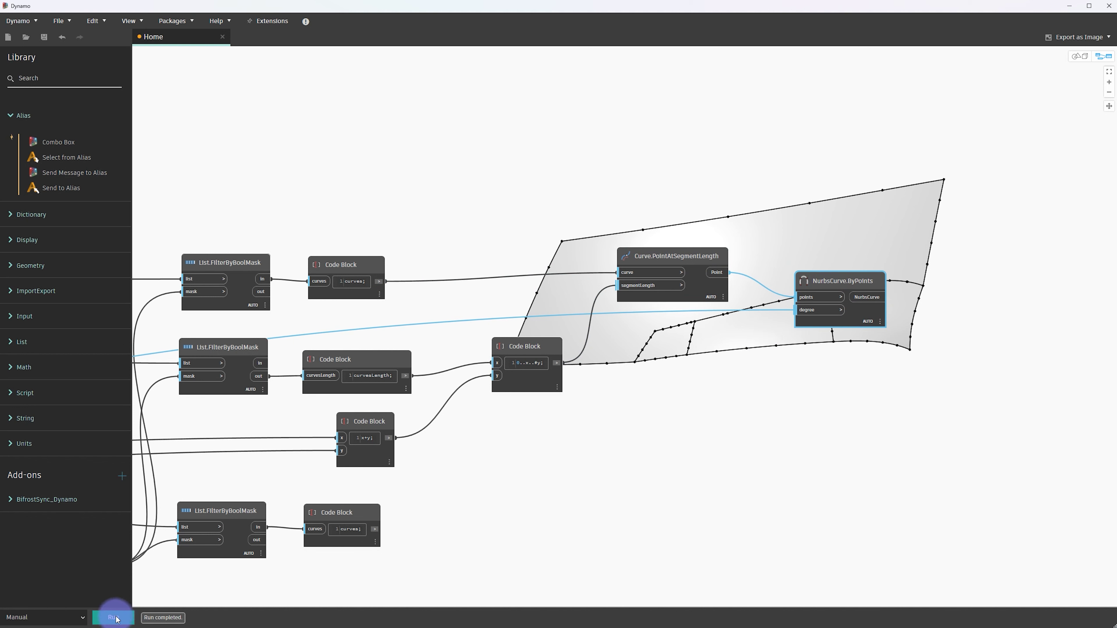
{"action": "left_click_drag", "start_coordinate": [849, 292], "coordinate": [849, 285]}
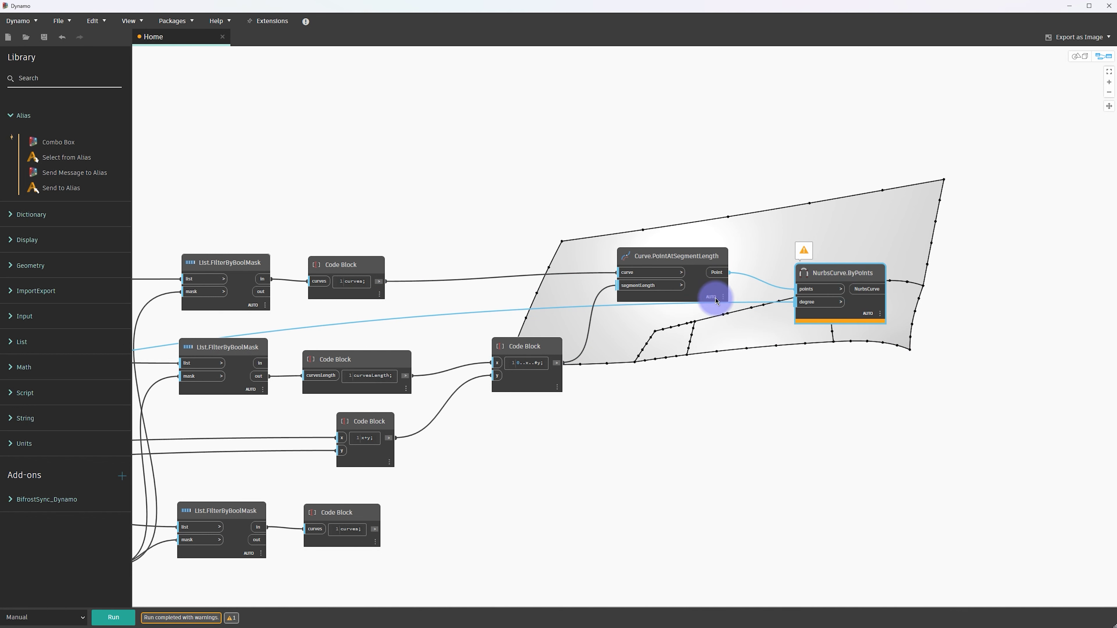
Tidy the positions of the 0..x..#y, x+y and NurbsCurve.ByPoints nodes
{"action": "scroll", "coordinate": [703, 361], "scroll_direction": "left", "scroll_amount": 3}
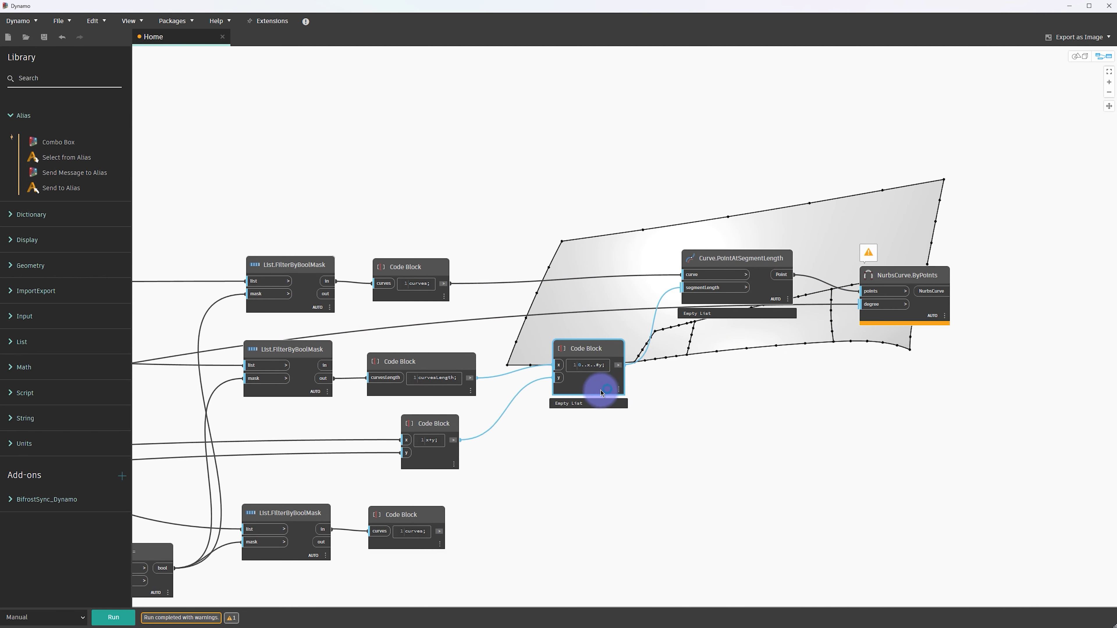
{"action": "left_click_drag", "start_coordinate": [617, 403], "coordinate": [606, 413]}
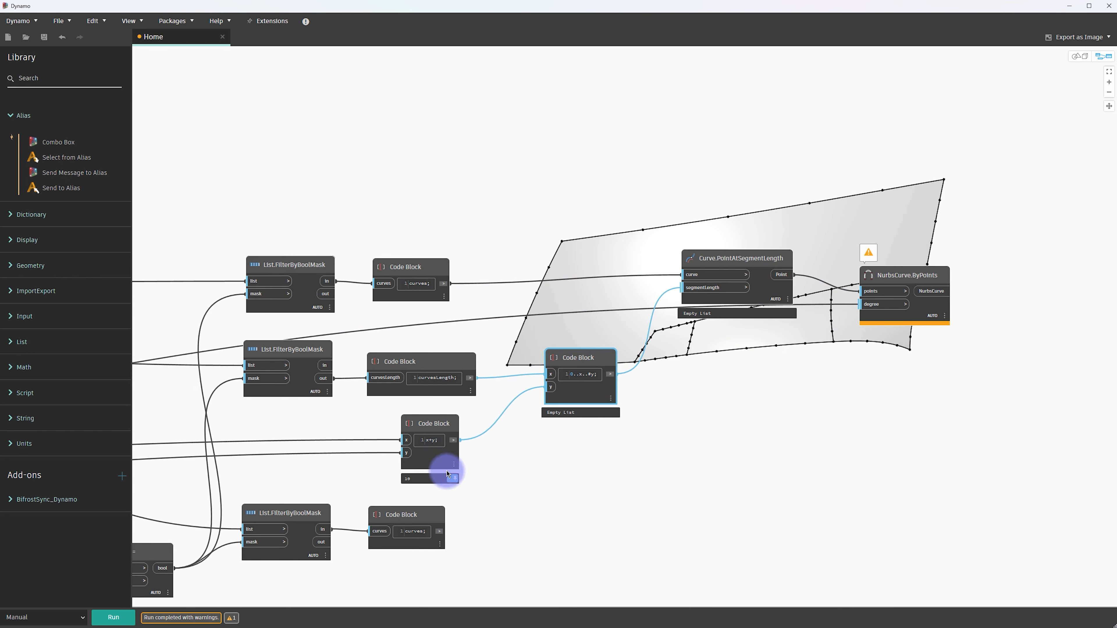
{"action": "left_click", "coordinate": [493, 465]}
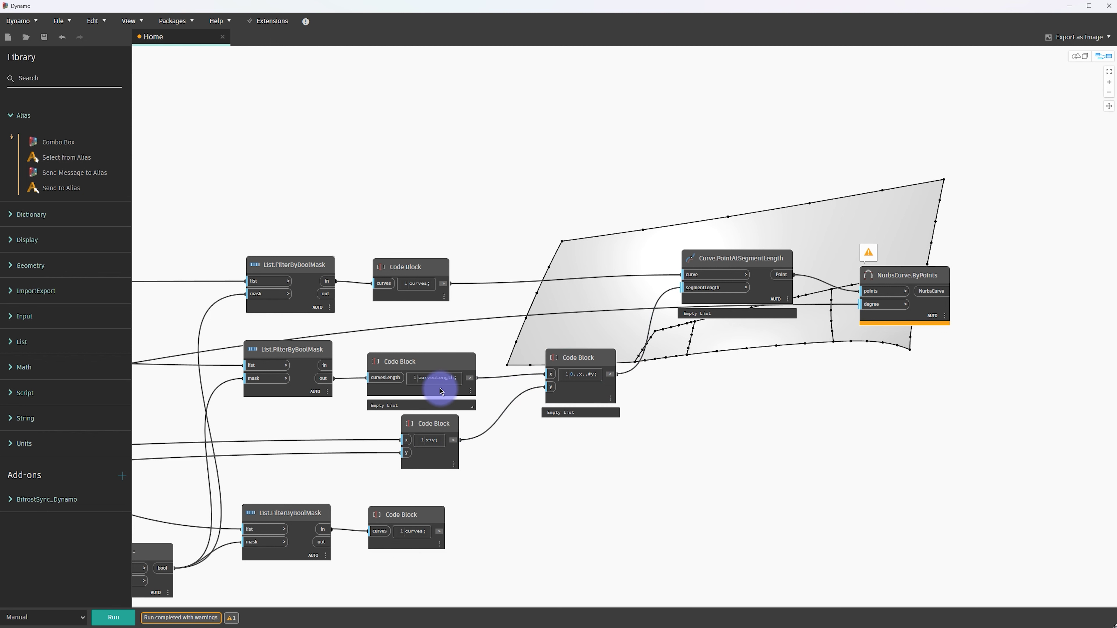
{"action": "left_click_drag", "start_coordinate": [440, 460], "coordinate": [455, 453]}
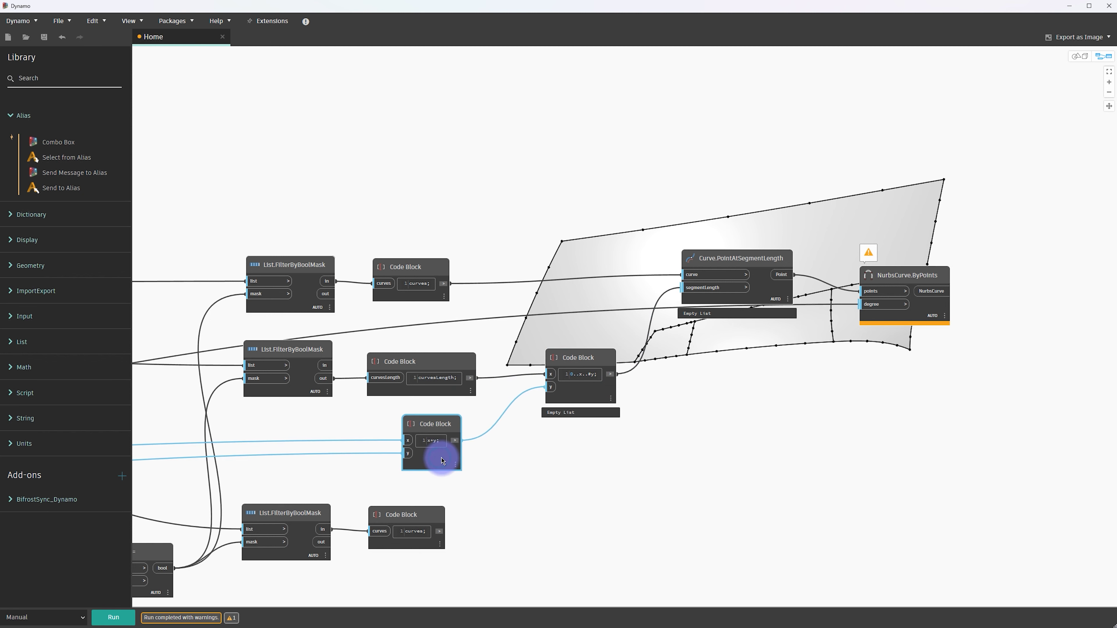
{"action": "left_click", "coordinate": [592, 432]}
{"action": "middle_click_drag", "start_coordinate": [831, 331], "coordinate": [685, 330]}
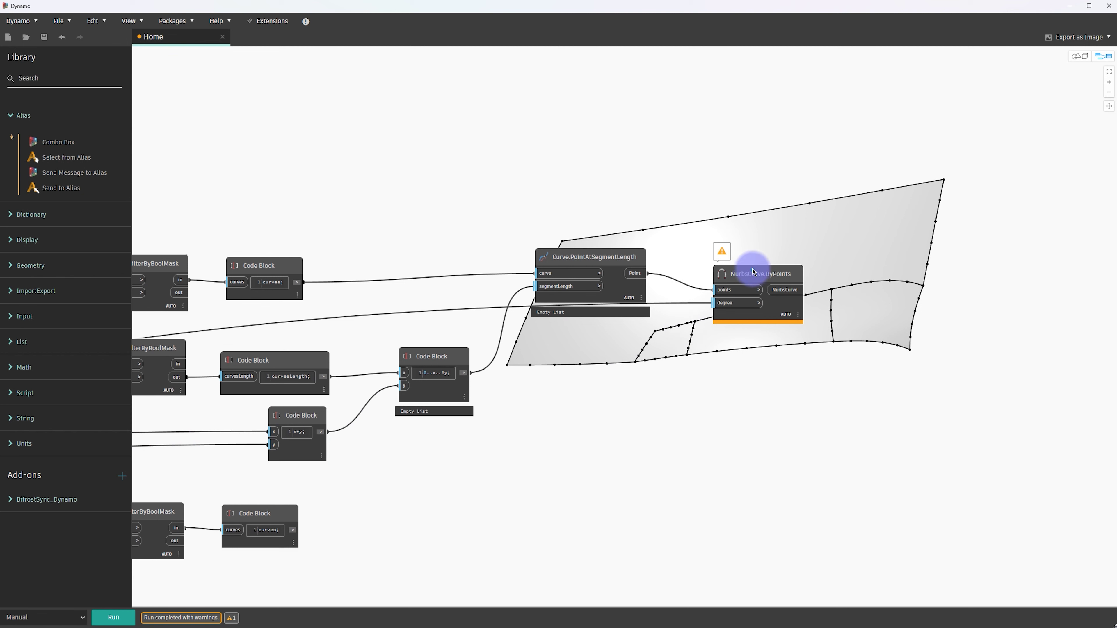
{"action": "left_click_drag", "start_coordinate": [753, 271], "coordinate": [744, 258]}
{"action": "middle_click_drag", "start_coordinate": [808, 299], "coordinate": [782, 312]}
{"action": "middle_click_drag", "start_coordinate": [776, 353], "coordinate": [696, 302]}
Add a three-input List.Join node and wire the NurbsCurve output into its list1
{"action": "right_click", "coordinate": [634, 339]}
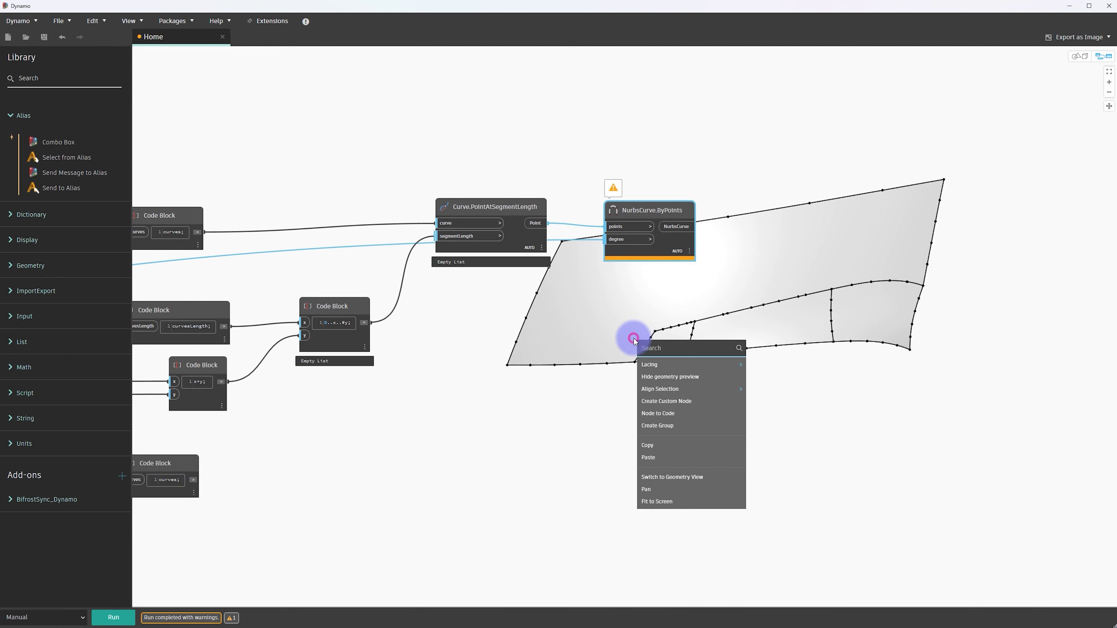
{"action": "type", "text": "l"}
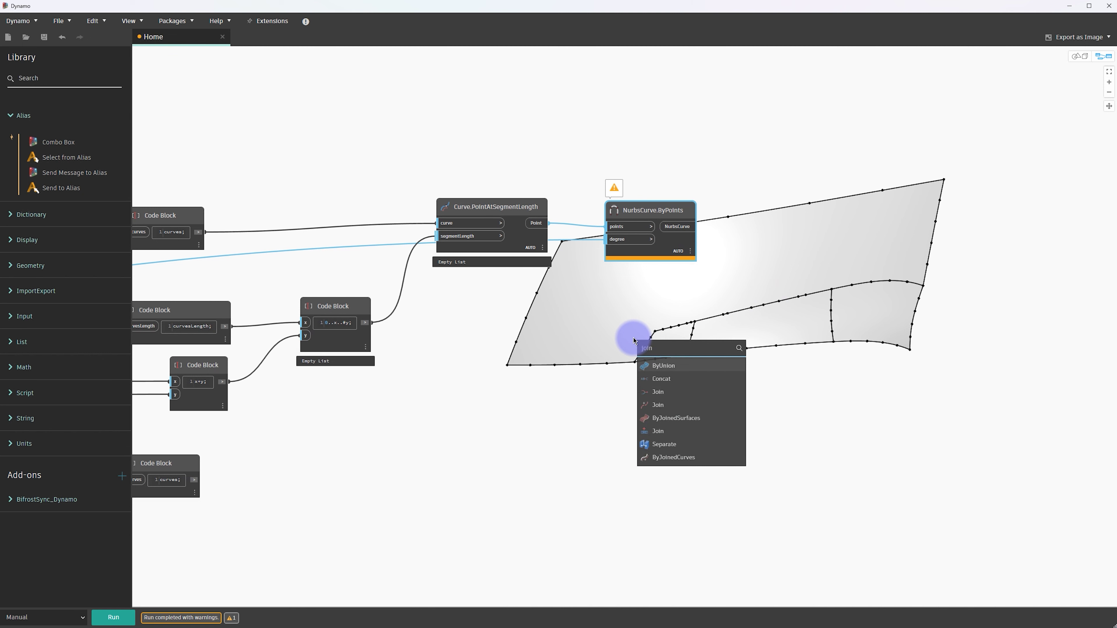
{"action": "left_click", "coordinate": [680, 431]}
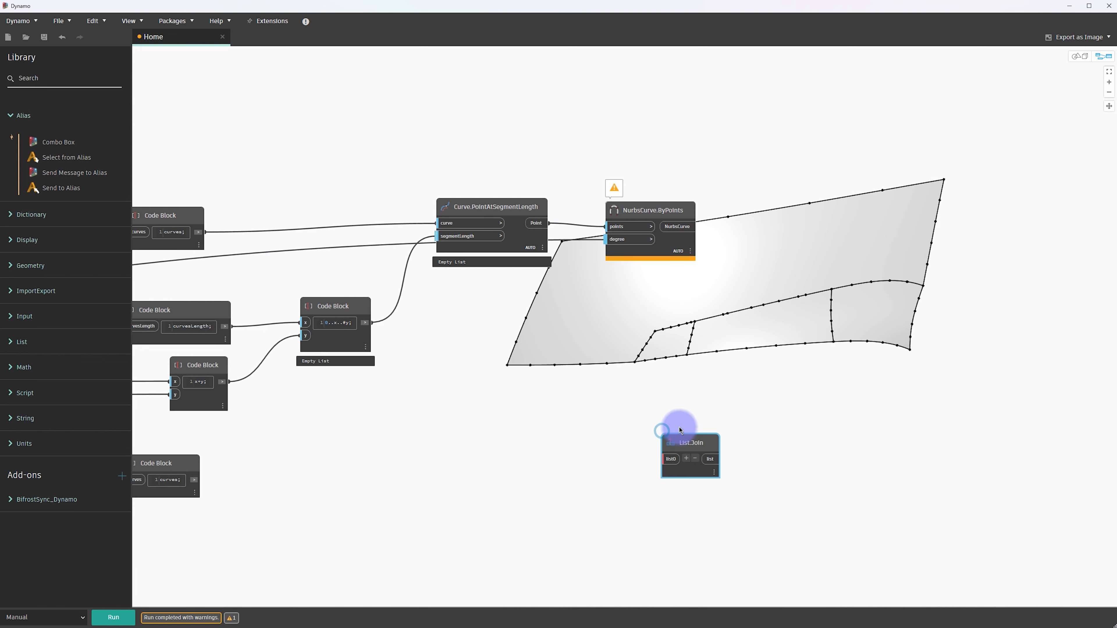
{"action": "left_click", "coordinate": [689, 460]}
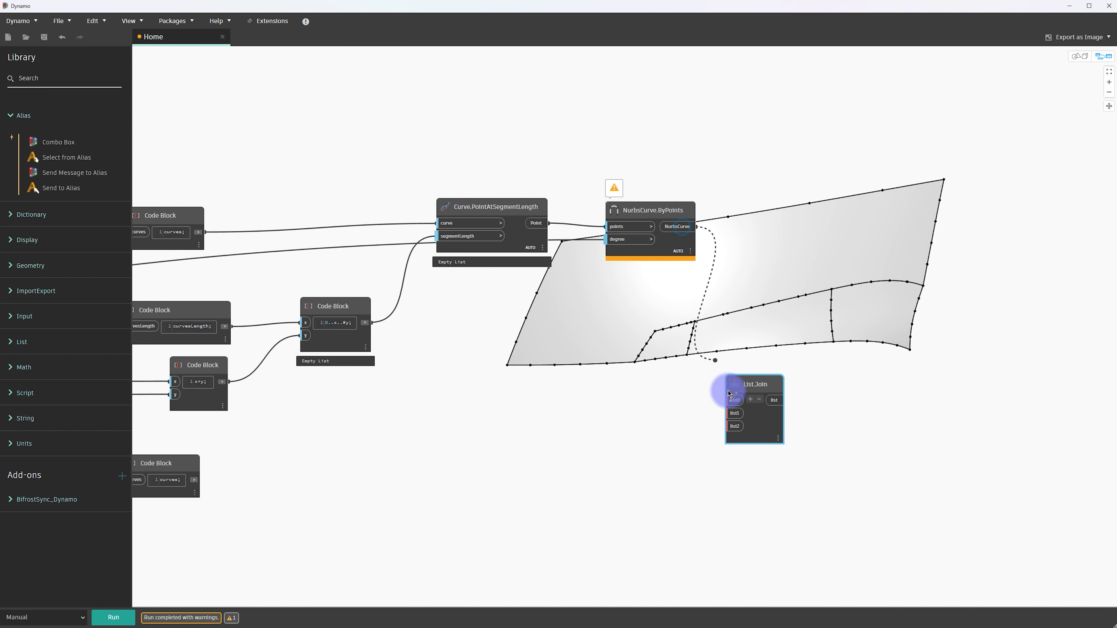
{"action": "left_click_drag", "start_coordinate": [682, 233], "coordinate": [735, 413]}
Paste a copy of the curves Code Block, feed it the filtered-out list, and place it beneath Curve.Length
{"action": "scroll", "coordinate": [618, 379], "scroll_direction": "down", "scroll_amount": 3}
{"action": "scroll", "coordinate": [383, 348], "scroll_direction": "up", "scroll_amount": 2}
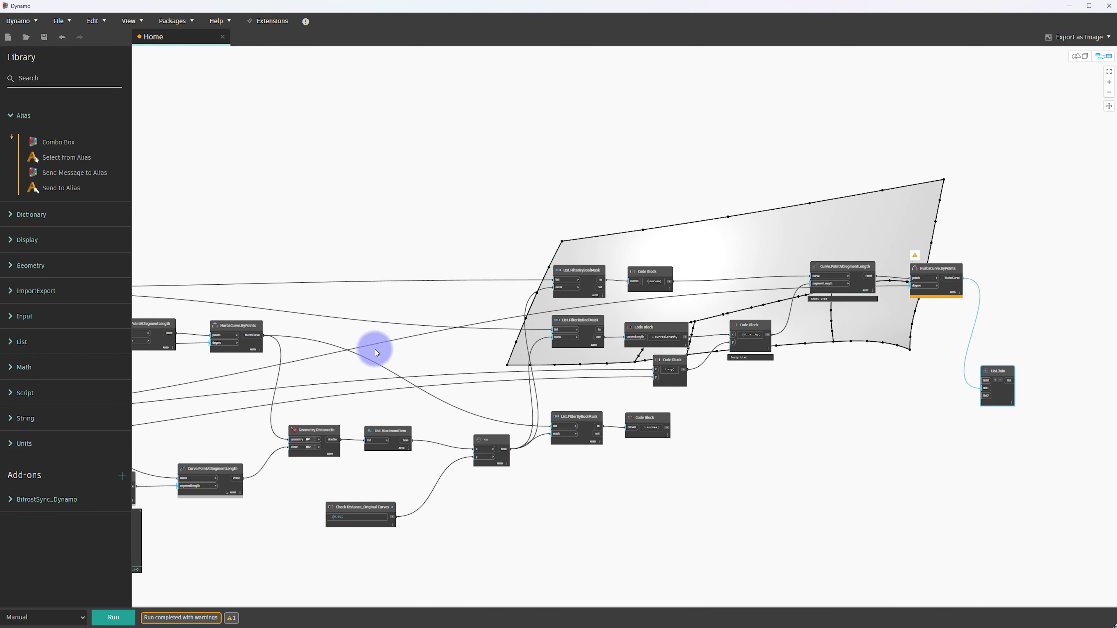
{"action": "scroll", "coordinate": [398, 323], "scroll_direction": "up", "scroll_amount": 2}
{"action": "scroll", "coordinate": [345, 287], "scroll_direction": "up", "scroll_amount": 3}
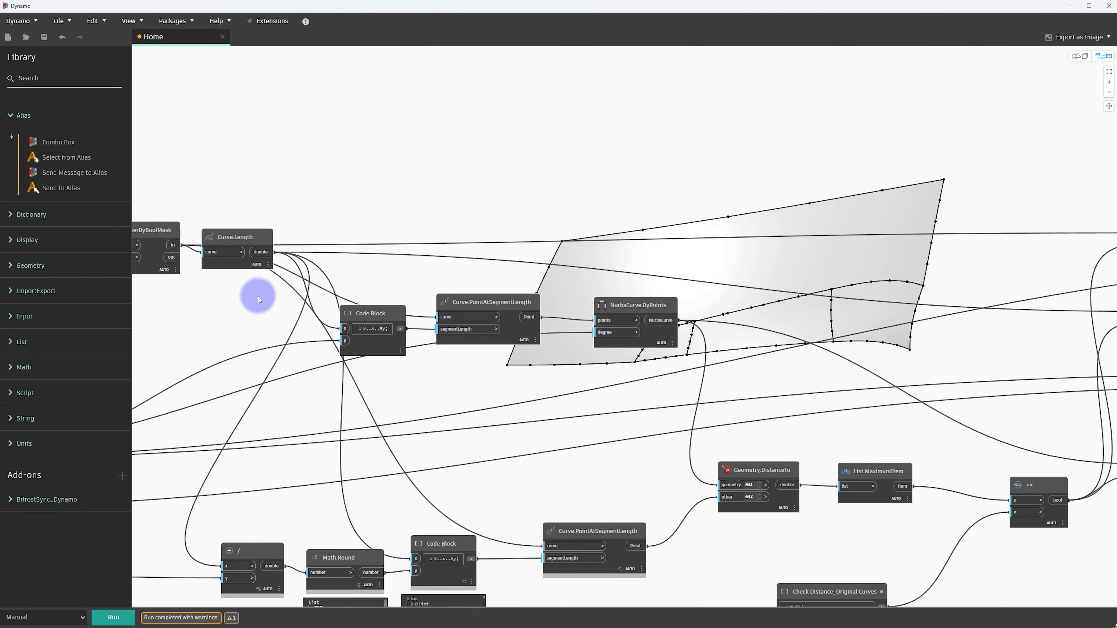
{"action": "scroll", "coordinate": [511, 292], "scroll_direction": "down", "scroll_amount": 2}
{"action": "scroll", "coordinate": [593, 295], "scroll_direction": "down", "scroll_amount": 2}
{"action": "scroll", "coordinate": [776, 287], "scroll_direction": "down", "scroll_amount": 1}
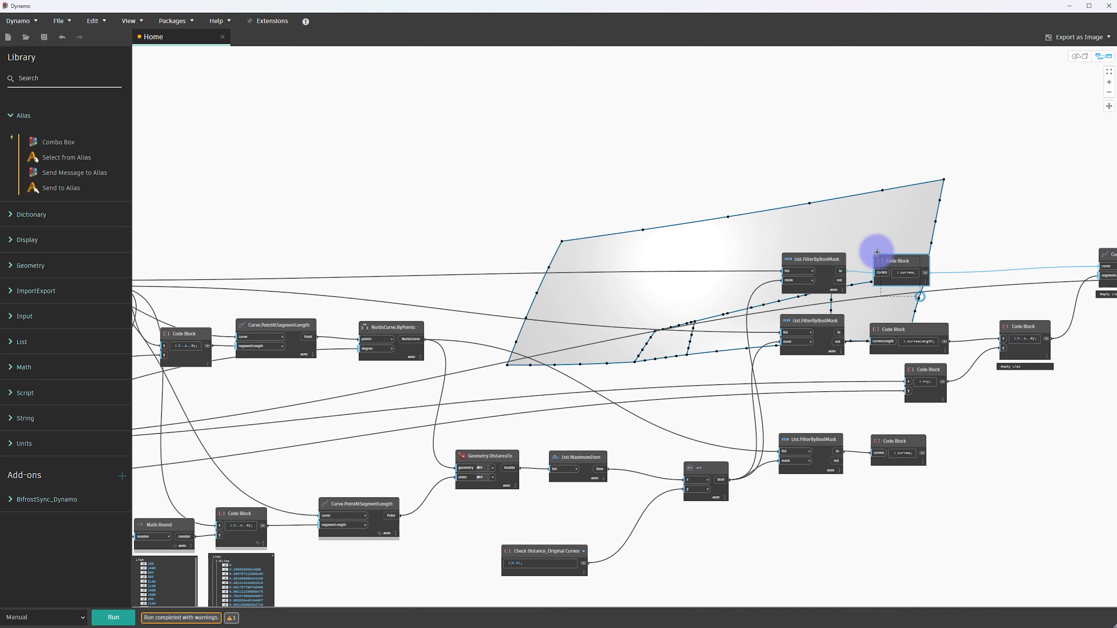
{"action": "middle_click_drag", "start_coordinate": [299, 317], "coordinate": [652, 329]}
{"action": "key", "text": "ctrl+v"}
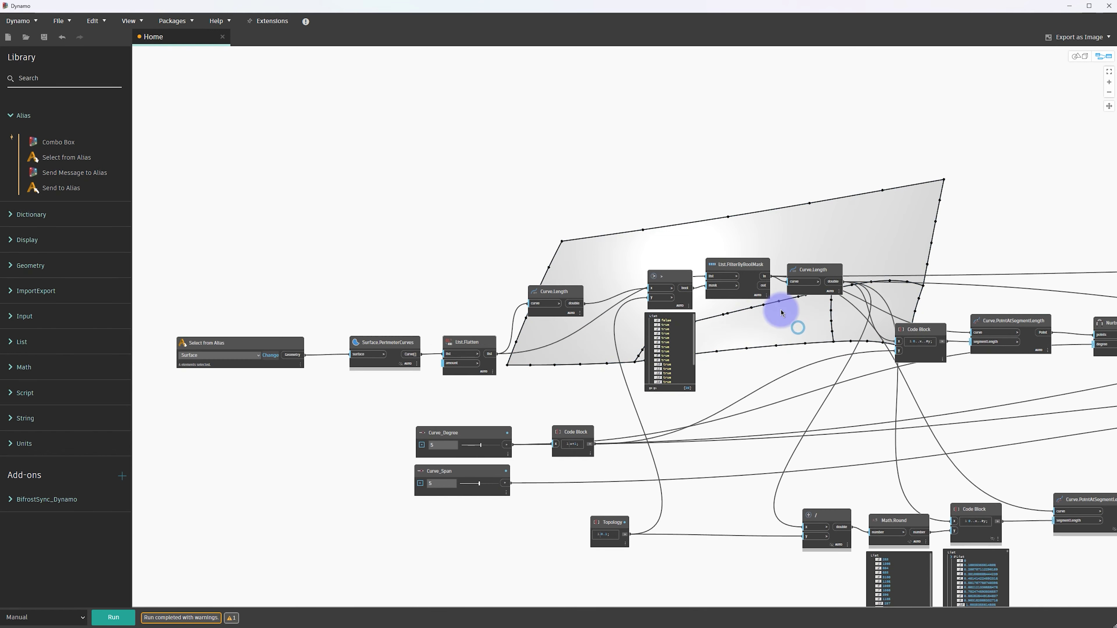
{"action": "scroll", "coordinate": [668, 324], "scroll_direction": "up", "scroll_amount": 2}
{"action": "scroll", "coordinate": [763, 289], "scroll_direction": "up", "scroll_amount": 1}
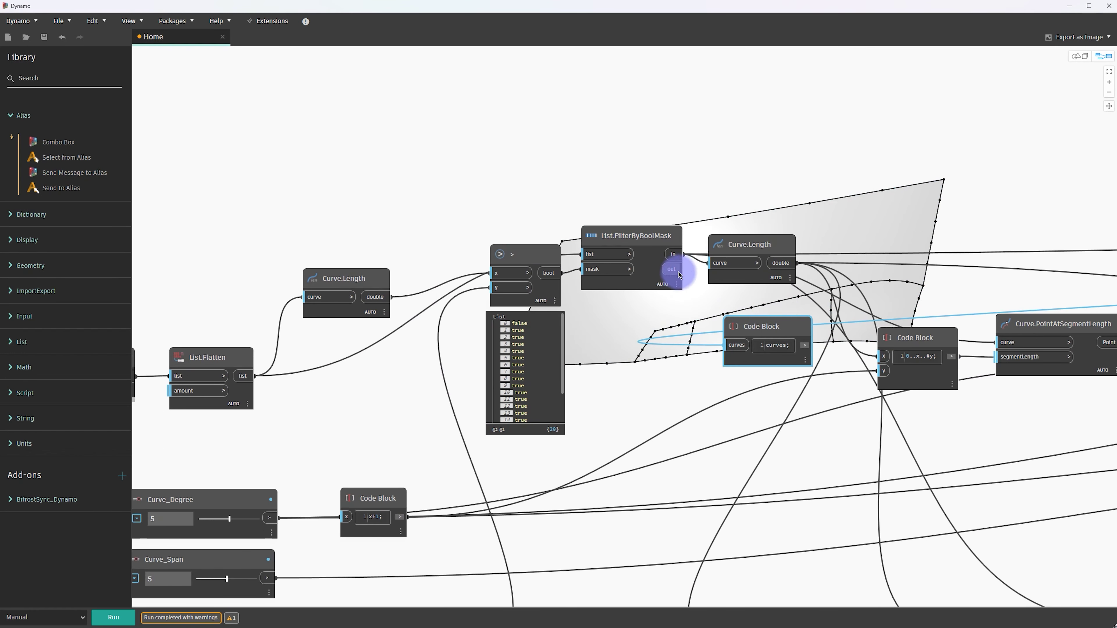
{"action": "left_click_drag", "start_coordinate": [672, 269], "coordinate": [737, 345]}
{"action": "left_click_drag", "start_coordinate": [751, 243], "coordinate": [759, 185]}
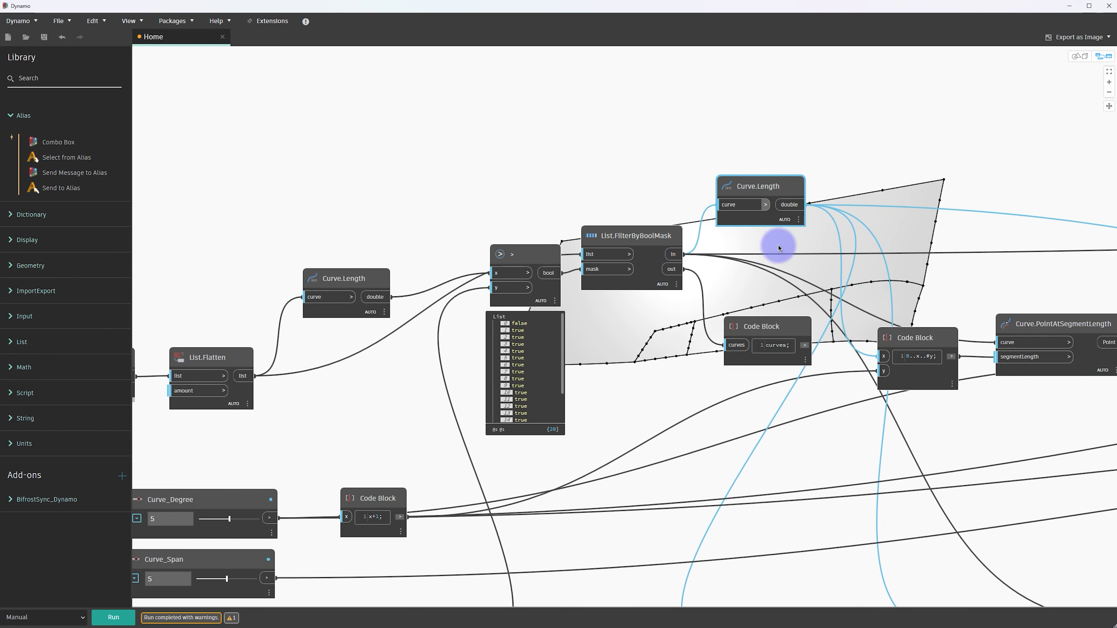
{"action": "left_click_drag", "start_coordinate": [768, 336], "coordinate": [761, 255]}
Wire the new curves Code Block into List.Join list0 and the lower curves Code Block into list2
{"action": "scroll", "coordinate": [804, 285], "scroll_direction": "down", "scroll_amount": 3}
{"action": "middle_click_drag", "start_coordinate": [804, 285], "coordinate": [491, 295]}
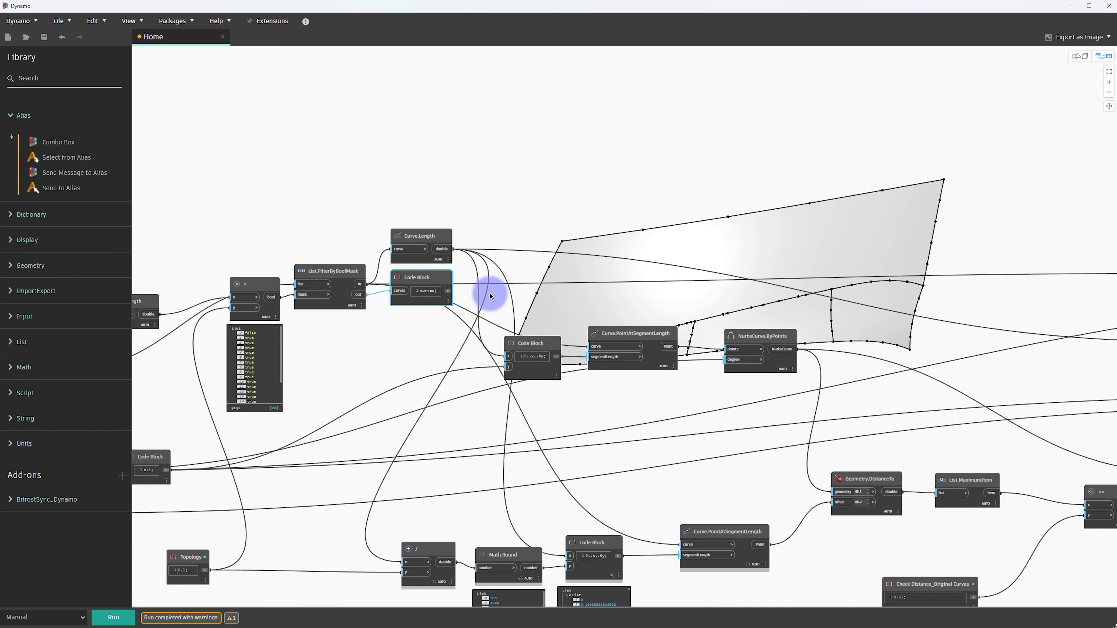
{"action": "middle_click_drag", "start_coordinate": [1002, 369], "coordinate": [596, 381]}
{"action": "middle_click_drag", "start_coordinate": [1099, 378], "coordinate": [862, 381]}
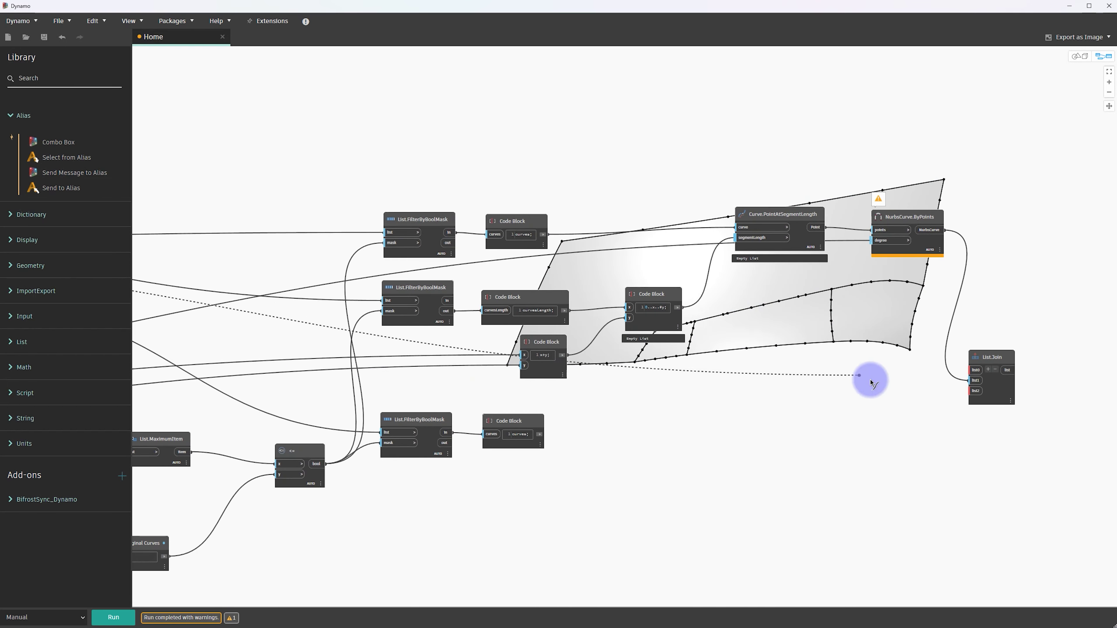
{"action": "middle_click_drag", "start_coordinate": [985, 370], "coordinate": [828, 366]}
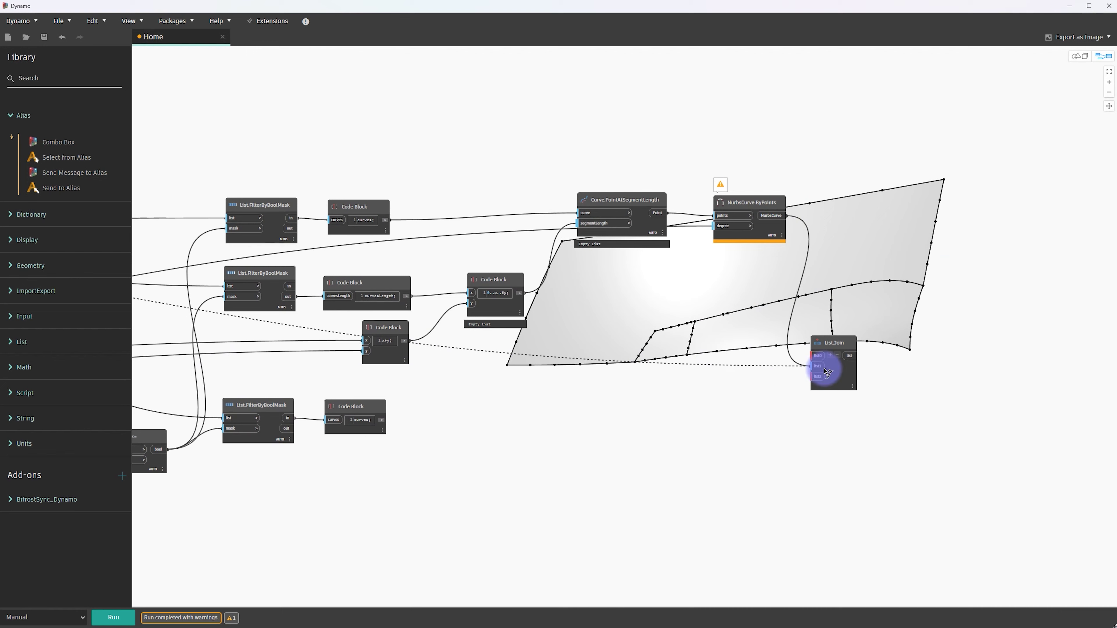
{"action": "left_click", "coordinate": [817, 356]}
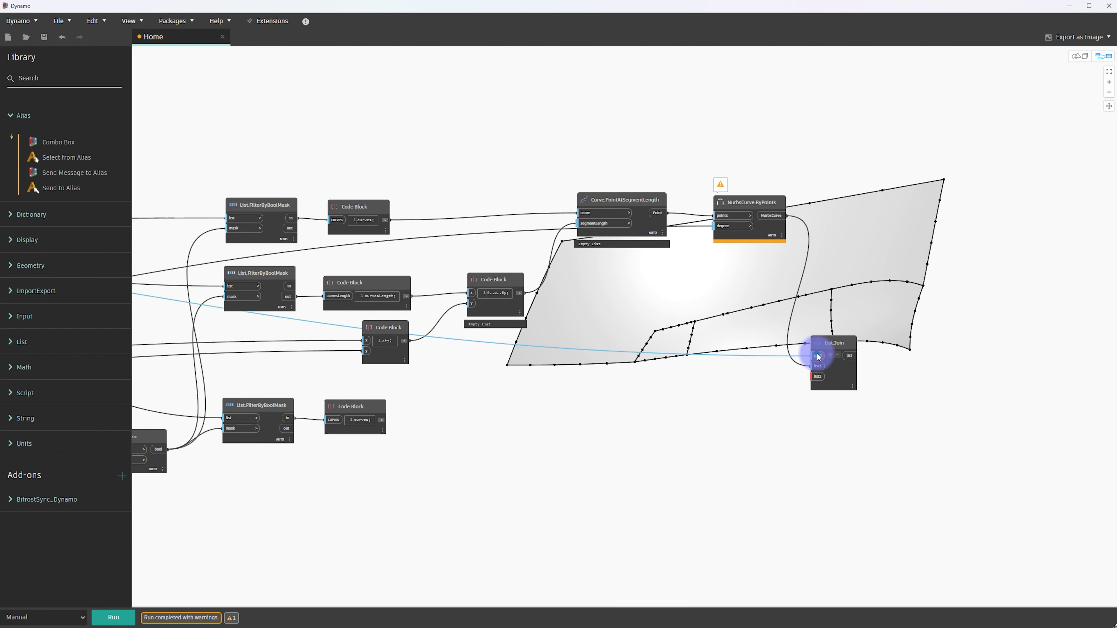
{"action": "left_click", "coordinate": [381, 420]}
{"action": "left_click", "coordinate": [817, 377]}
Run the graph and read List.Join's null-value warning
{"action": "left_click", "coordinate": [116, 616]}
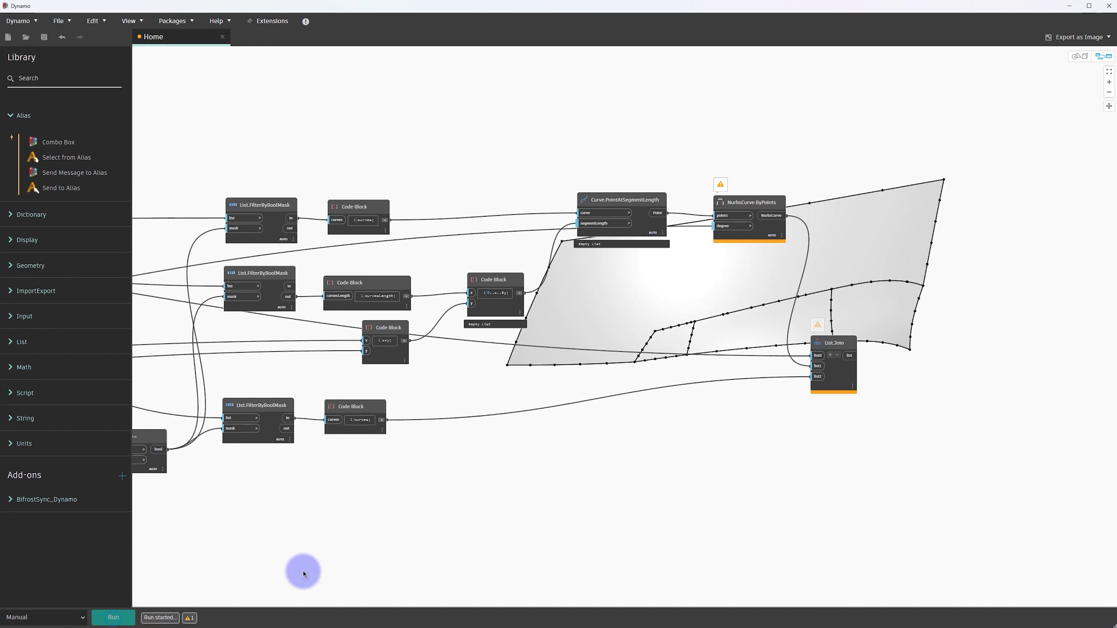
{"action": "middle_click_drag", "start_coordinate": [754, 443], "coordinate": [632, 448]}
{"action": "scroll", "coordinate": [654, 391], "scroll_direction": "up", "scroll_amount": 2}
{"action": "scroll", "coordinate": [673, 405], "scroll_direction": "up", "scroll_amount": 2}
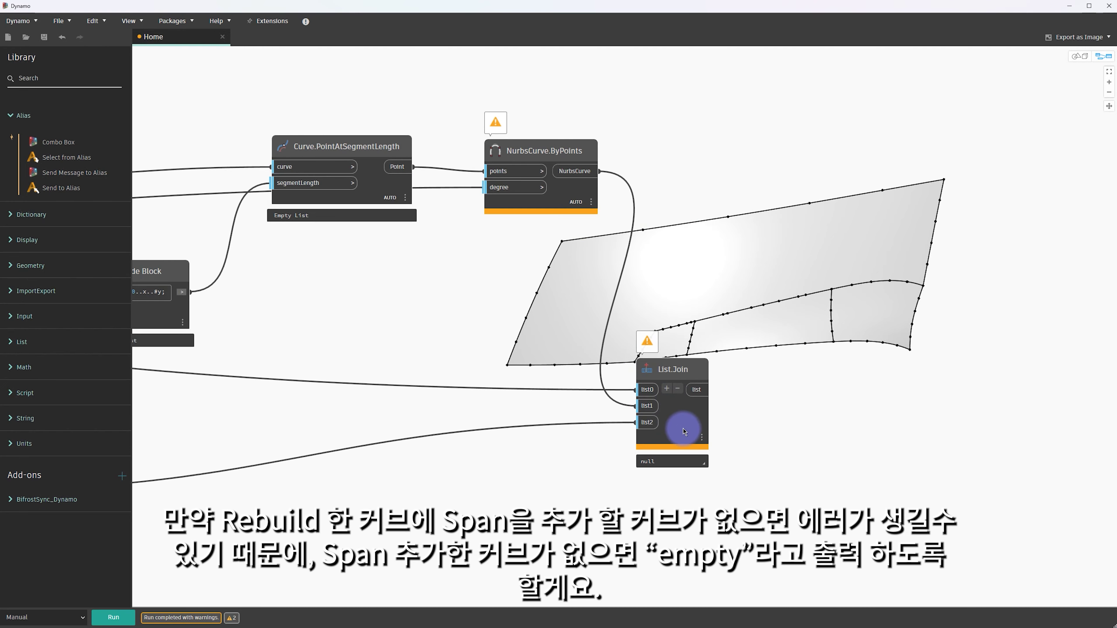
{"action": "left_click", "coordinate": [649, 342]}
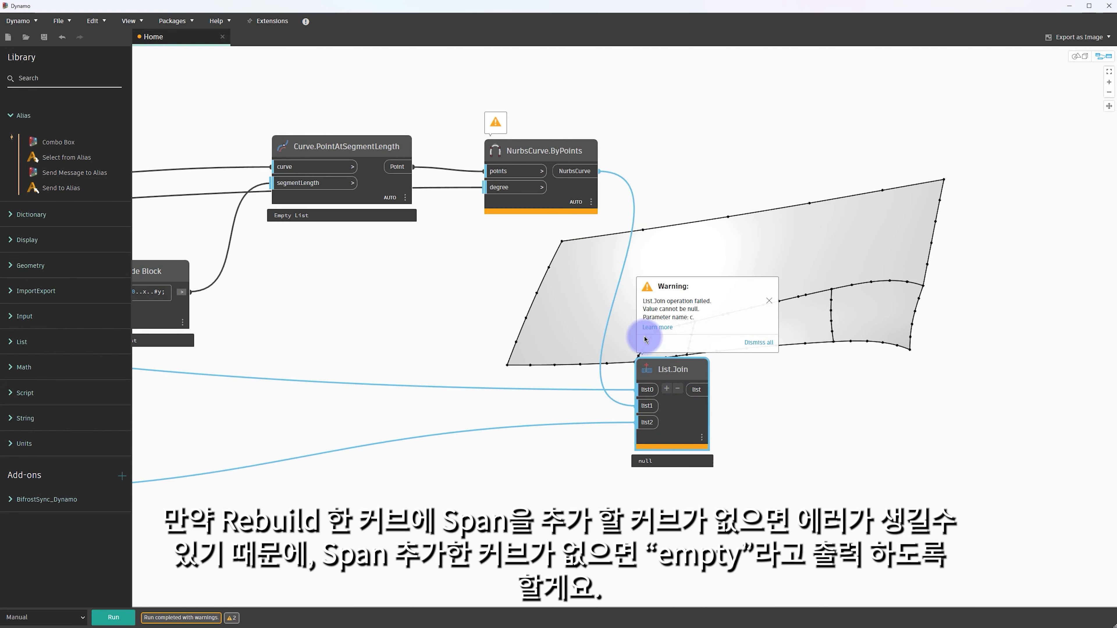
Move List.Join far to the right and nudge the x+y Code Block up slightly
{"action": "left_click_drag", "start_coordinate": [660, 370], "coordinate": [787, 418]}
{"action": "scroll", "coordinate": [423, 387], "scroll_direction": "down", "scroll_amount": 3}
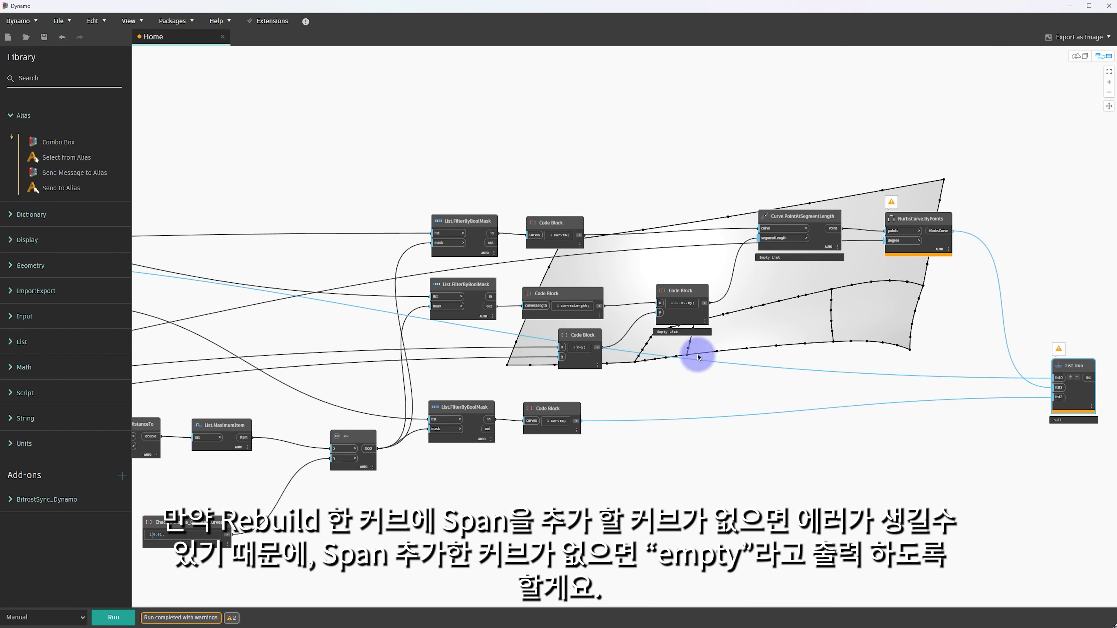
{"action": "scroll", "coordinate": [634, 316], "scroll_direction": "up", "scroll_amount": 2}
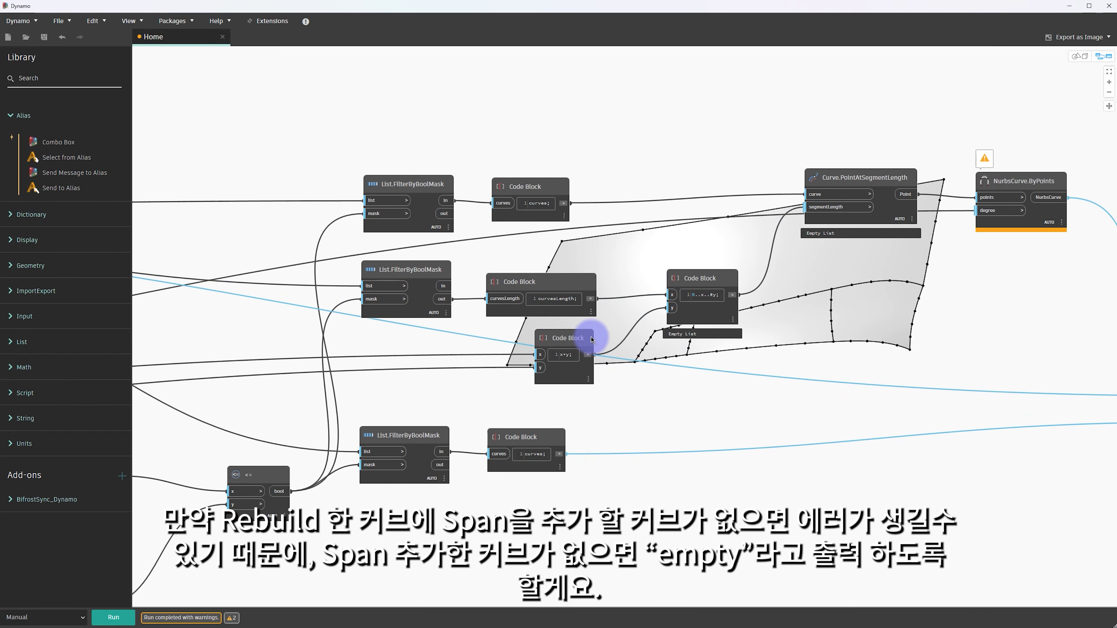
{"action": "left_click_drag", "start_coordinate": [593, 339], "coordinate": [593, 333]}
Inspect the filtered length values by expanding the FilterByBoolMask preview
{"action": "left_click", "coordinate": [718, 316]}
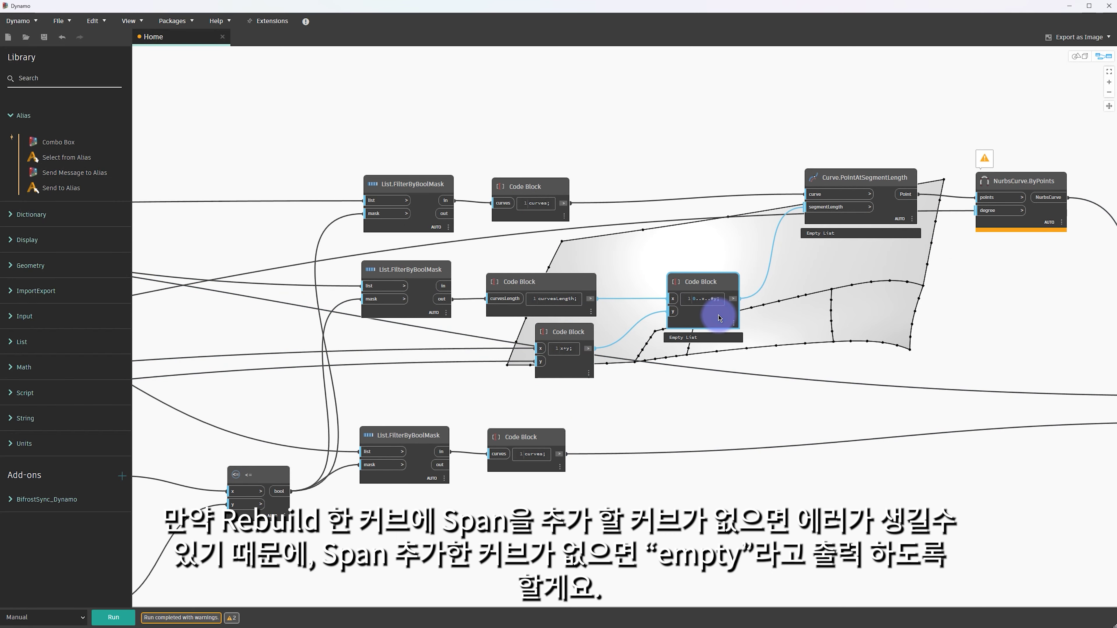
{"action": "middle_click_drag", "start_coordinate": [719, 318], "coordinate": [571, 327]}
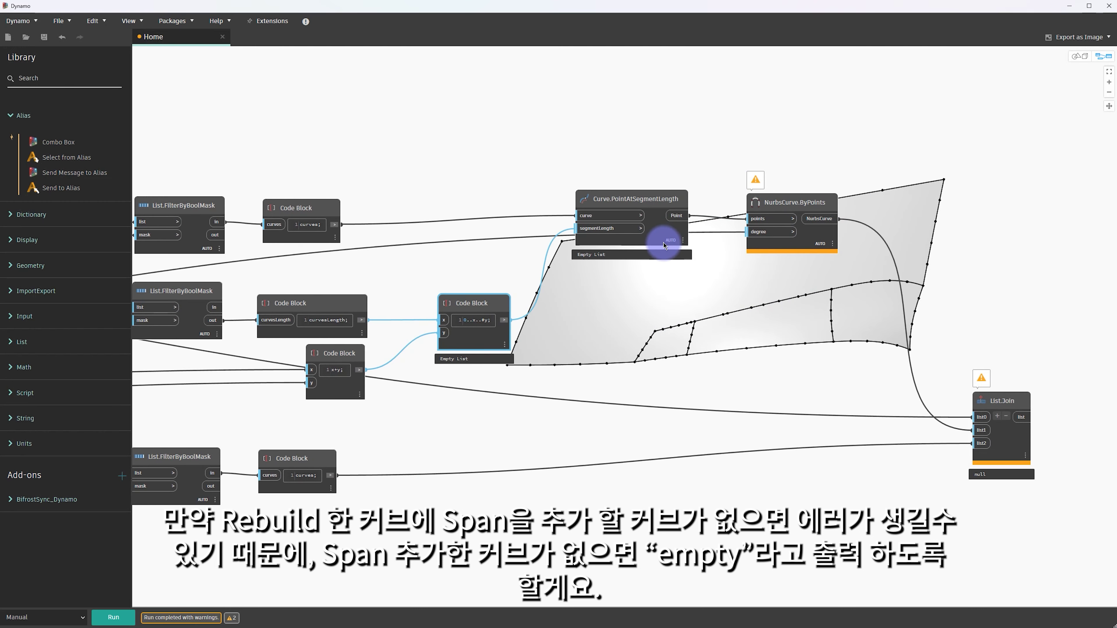
{"action": "middle_click_drag", "start_coordinate": [448, 305], "coordinate": [710, 298]}
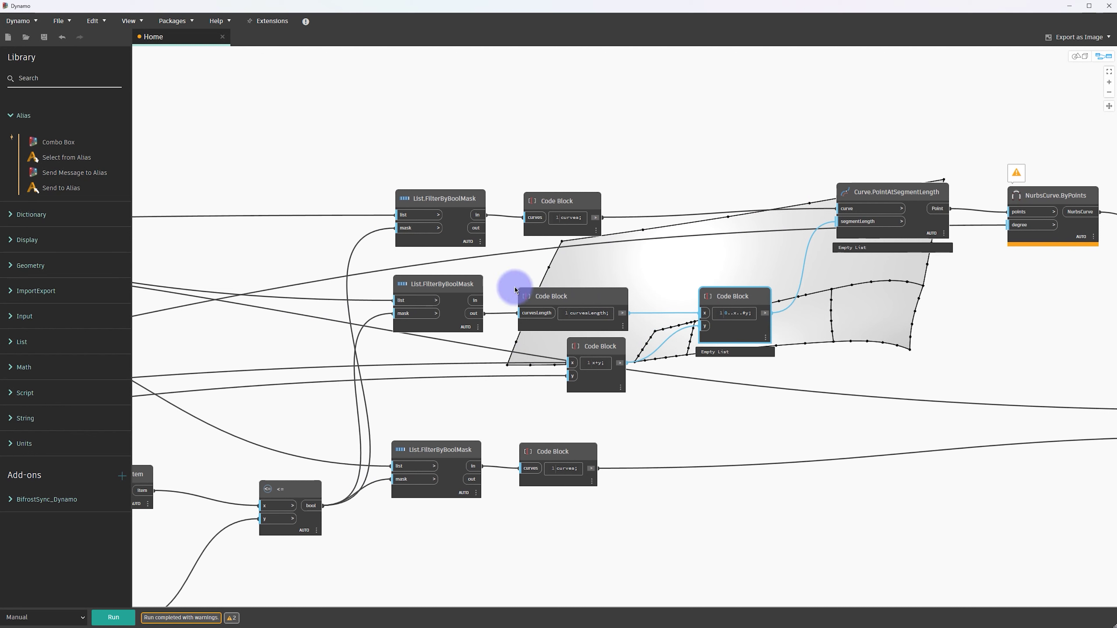
{"action": "left_click", "coordinate": [475, 343]}
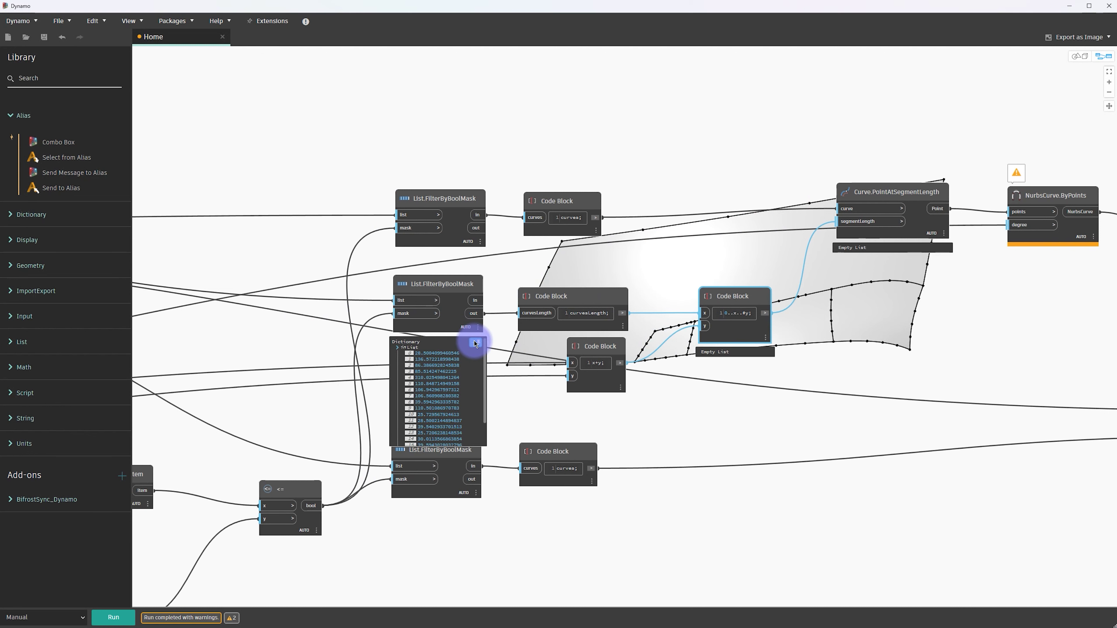
{"action": "middle_click_drag", "start_coordinate": [611, 230], "coordinate": [567, 252]}
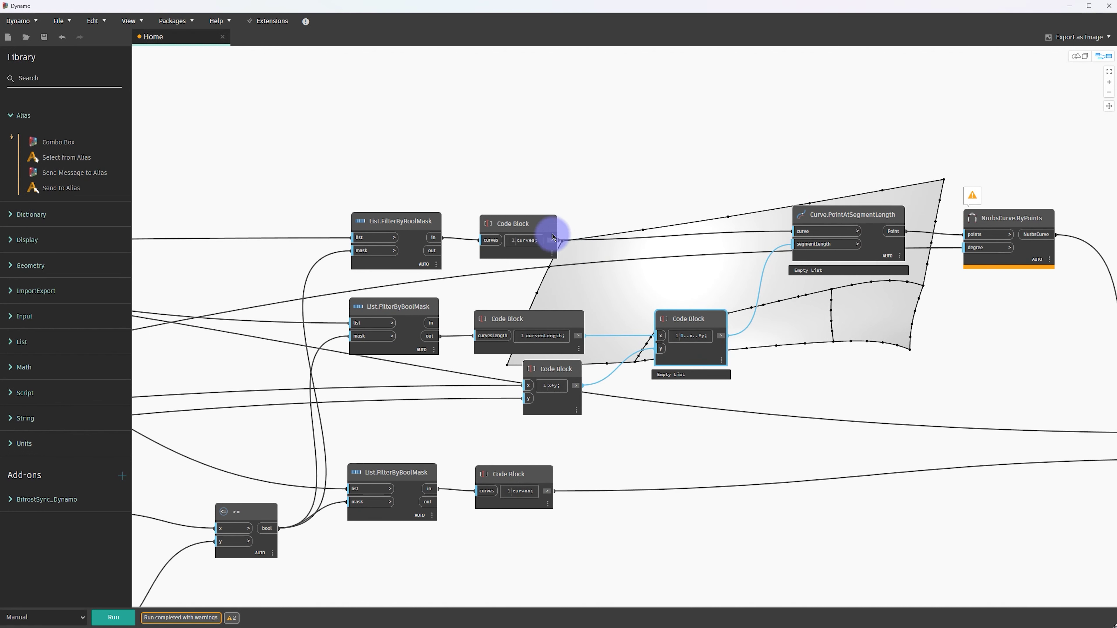
{"action": "left_click", "coordinate": [544, 224]}
Add a List.Count node that counts the curves from the top Code Block
{"action": "left_click", "coordinate": [668, 172]}
{"action": "right_click", "coordinate": [639, 175]}
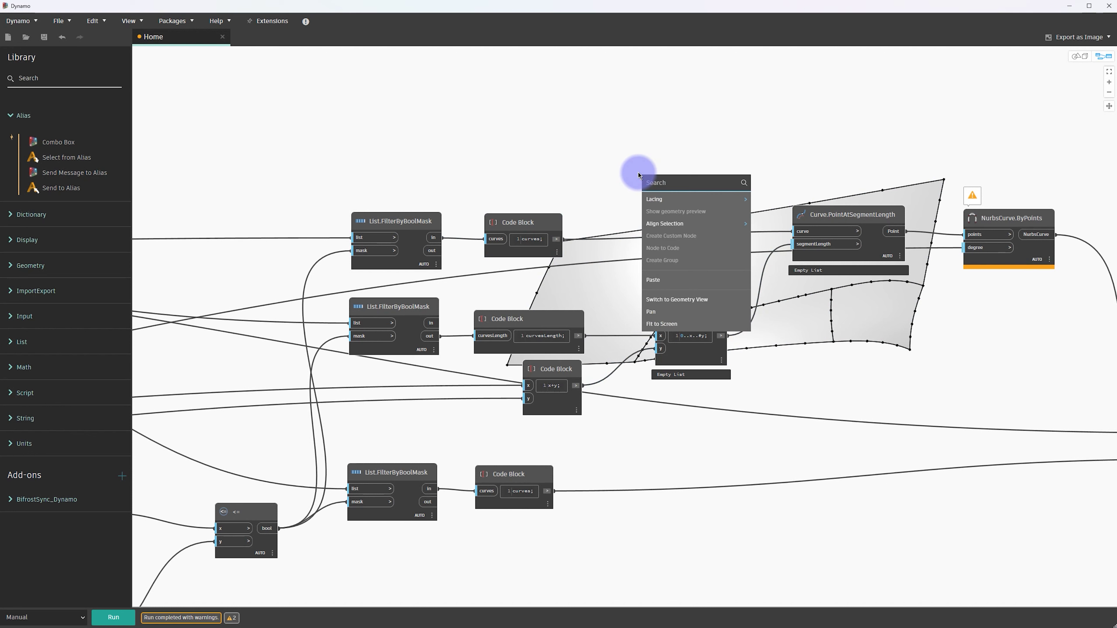
{"action": "type", "text": "counts"}
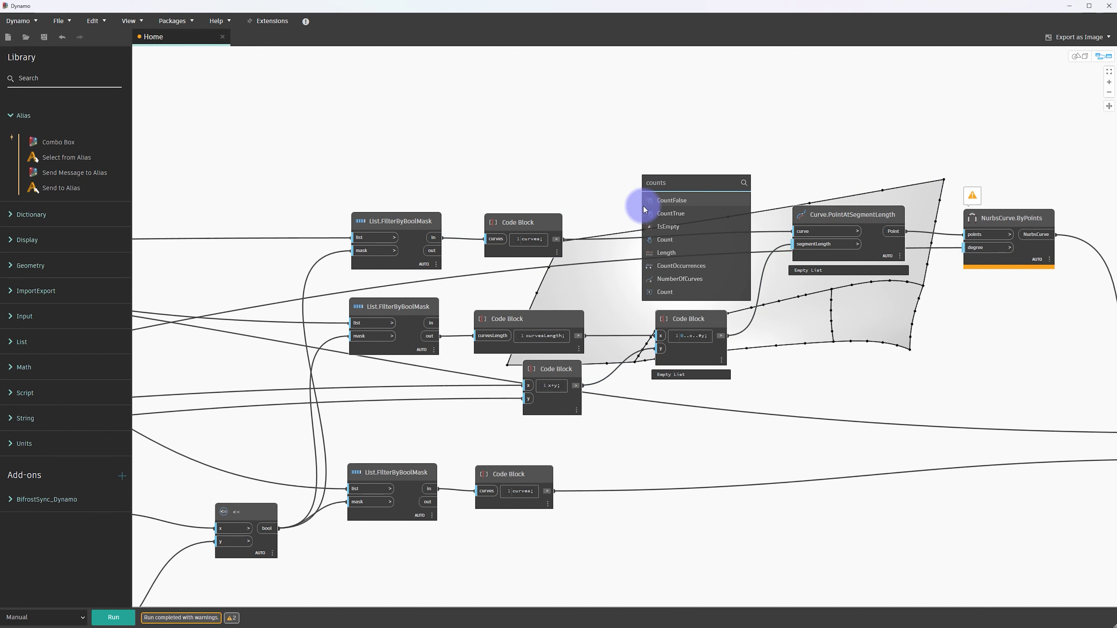
{"action": "left_click", "coordinate": [666, 238]}
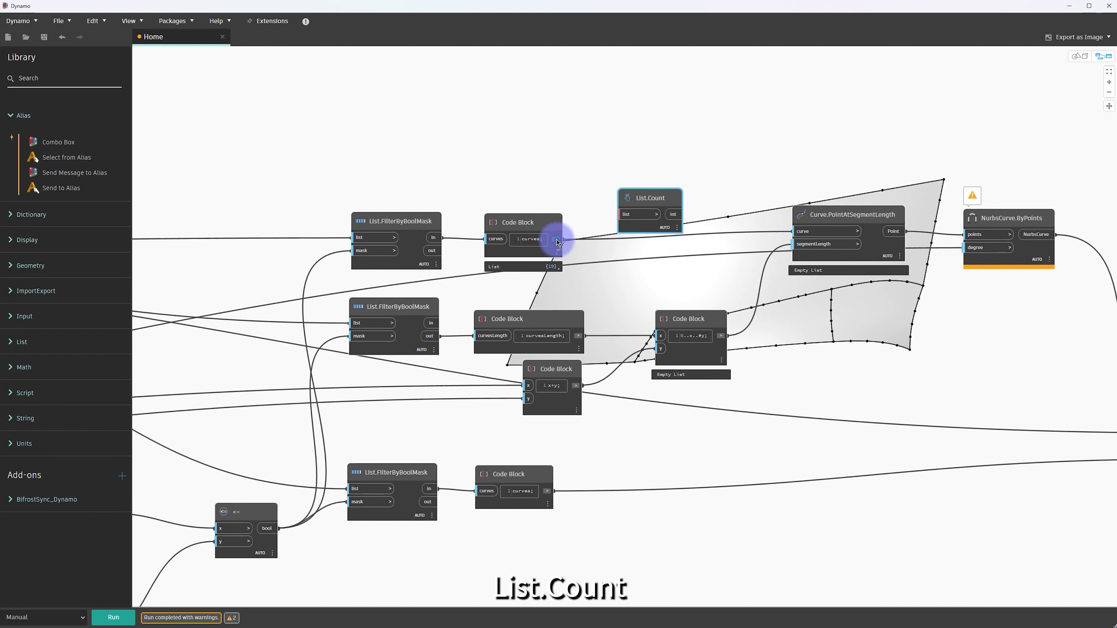
{"action": "mouse_move", "coordinate": [556, 239]}
{"action": "left_mouse_down"}
{"action": "mouse_move", "coordinate": [623, 214]}
{"action": "mouse_move", "coordinate": [642, 152]}
{"action": "left_mouse_up"}
Add a > node comparing the curve count against a new Code Block value of 1
{"action": "right_click", "coordinate": [716, 152]}
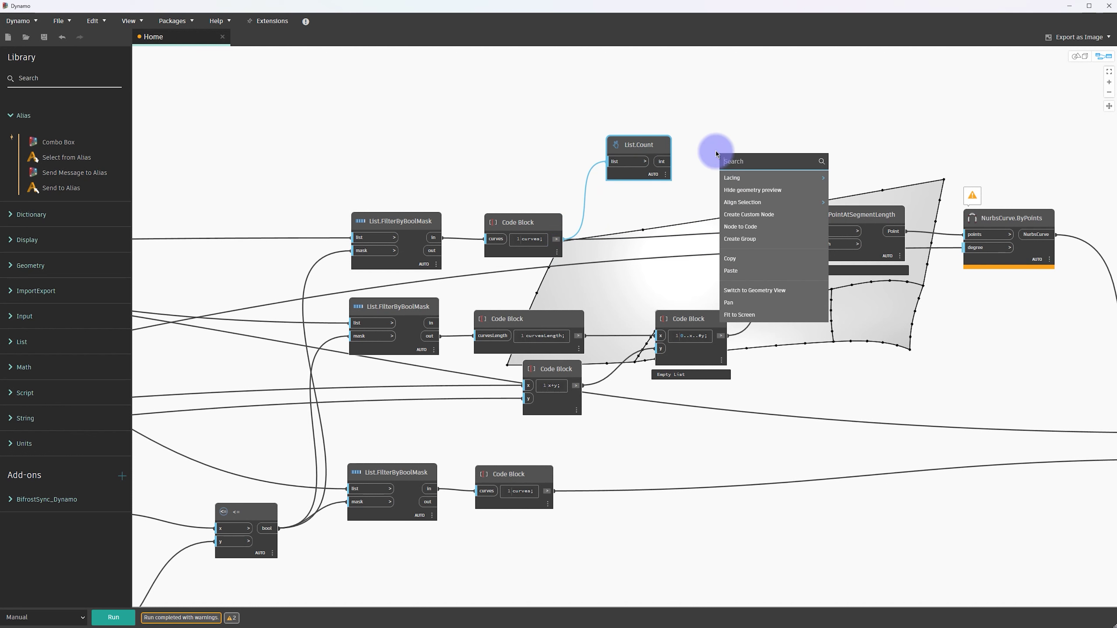
{"action": "type", "text": ">"}
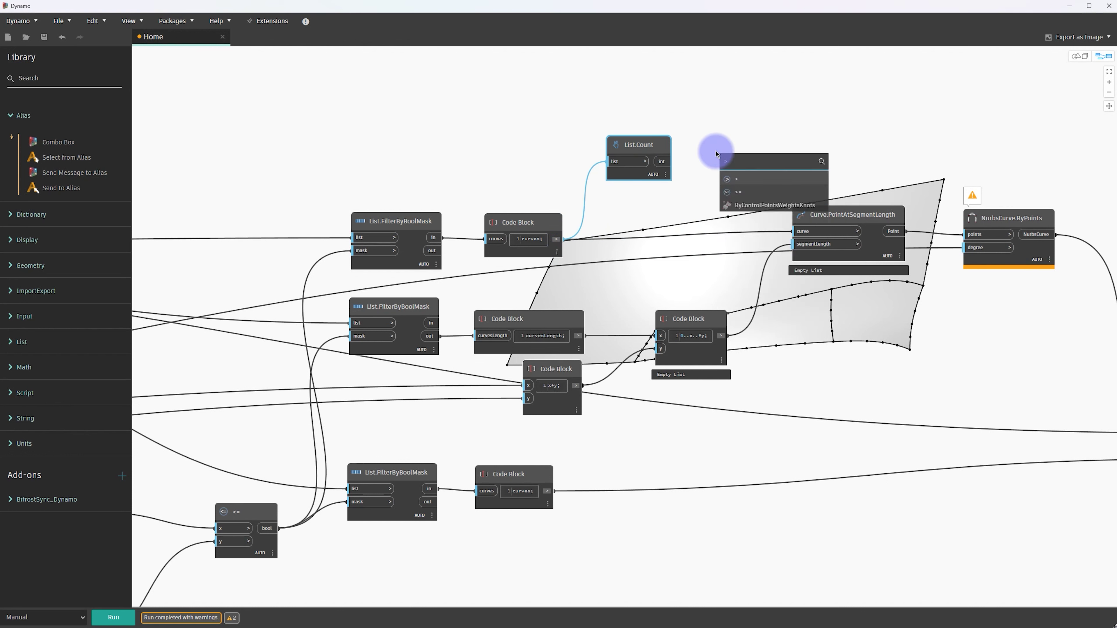
{"action": "key", "text": "Return"}
{"action": "mouse_move", "coordinate": [664, 161]}
{"action": "left_mouse_down"}
{"action": "mouse_move", "coordinate": [721, 180]}
{"action": "mouse_move", "coordinate": [743, 153]}
{"action": "left_mouse_up"}
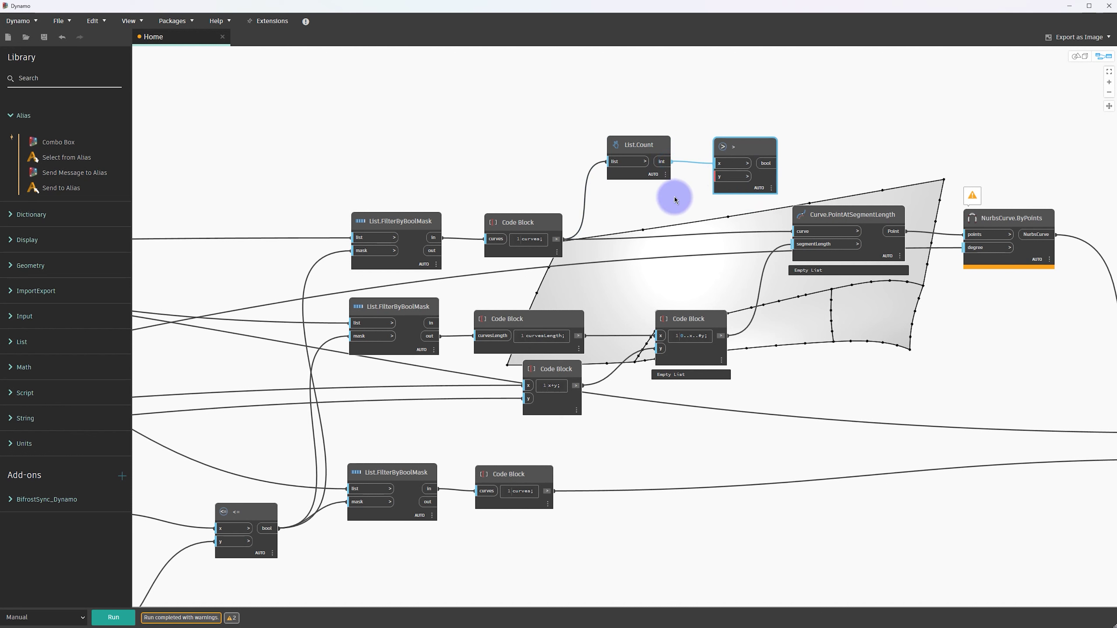
{"action": "double_click", "coordinate": [650, 199]}
{"action": "type", "text": "0;"}
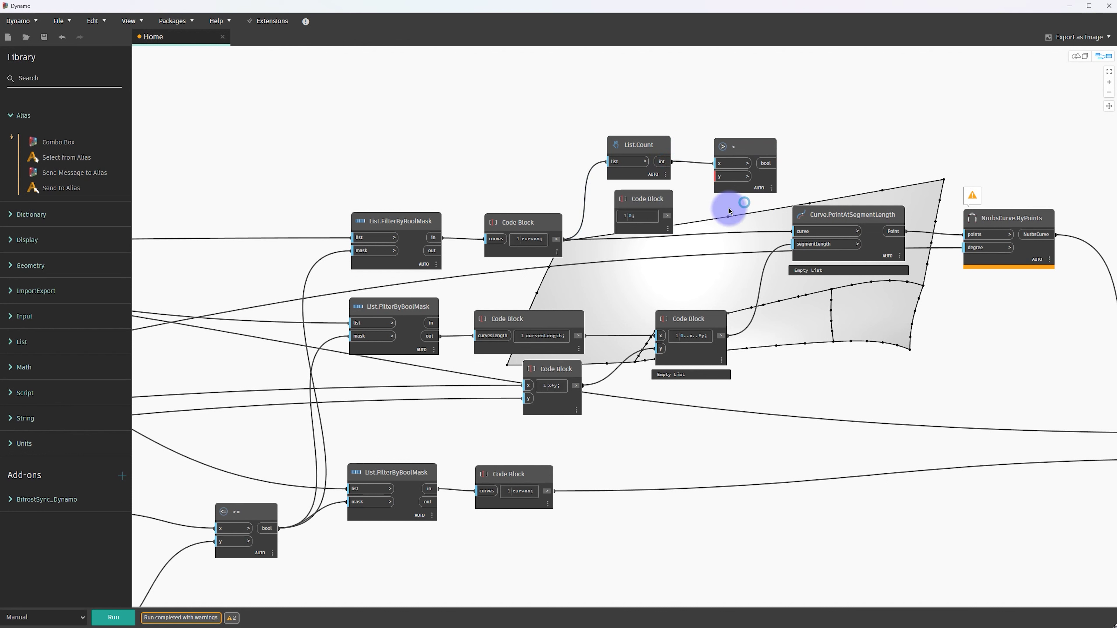
{"action": "left_click_drag", "start_coordinate": [667, 216], "coordinate": [717, 187]}
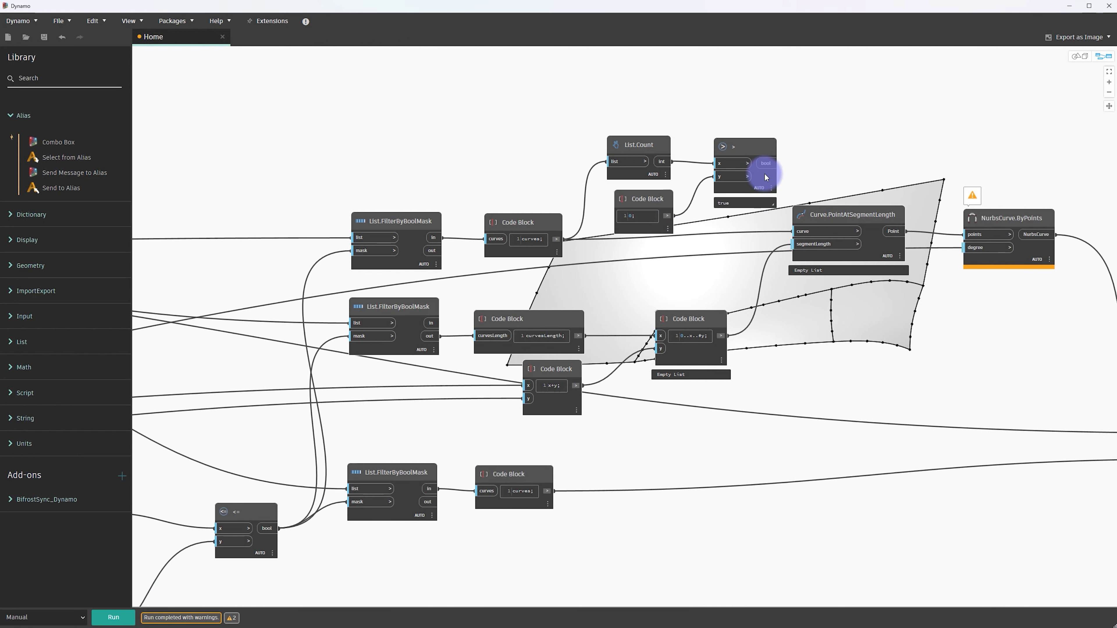
{"action": "middle_click_drag", "start_coordinate": [893, 157], "coordinate": [654, 182]}
Add an If node with the > result as its test and NurbsCurve output as its false input
{"action": "right_click", "coordinate": [719, 180]}
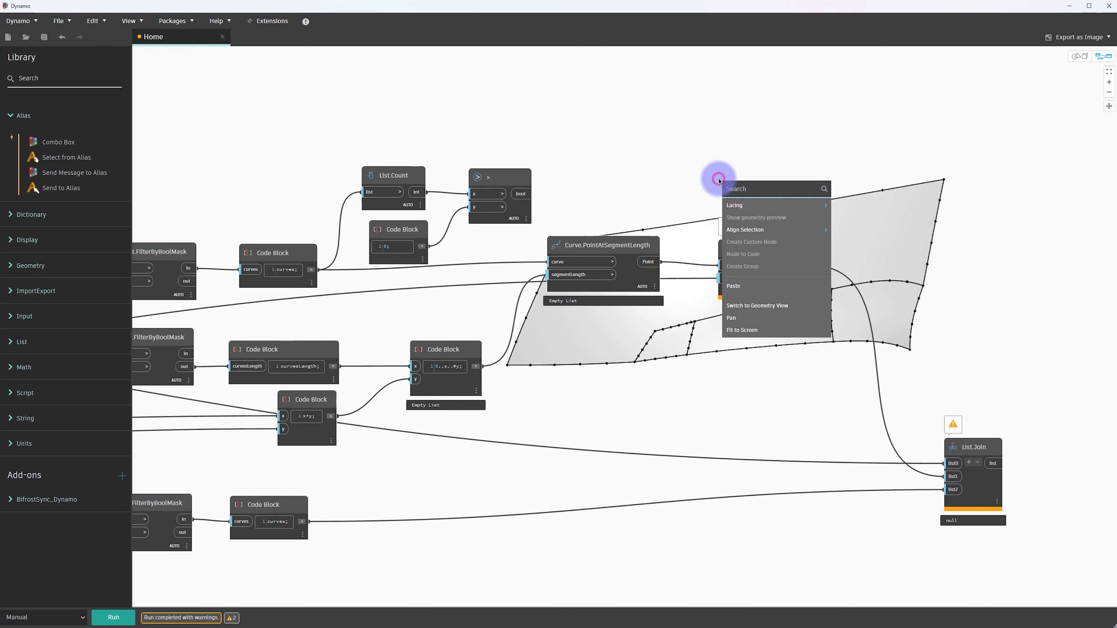
{"action": "type", "text": "If"}
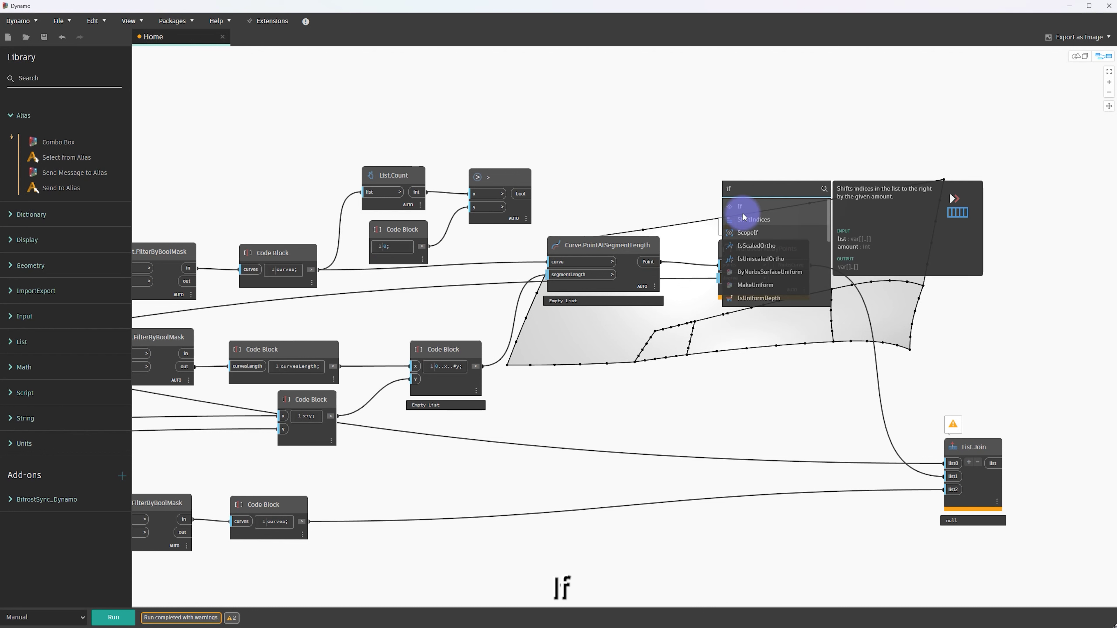
{"action": "left_click", "coordinate": [741, 202]}
{"action": "left_click_drag", "start_coordinate": [824, 202], "coordinate": [869, 192]}
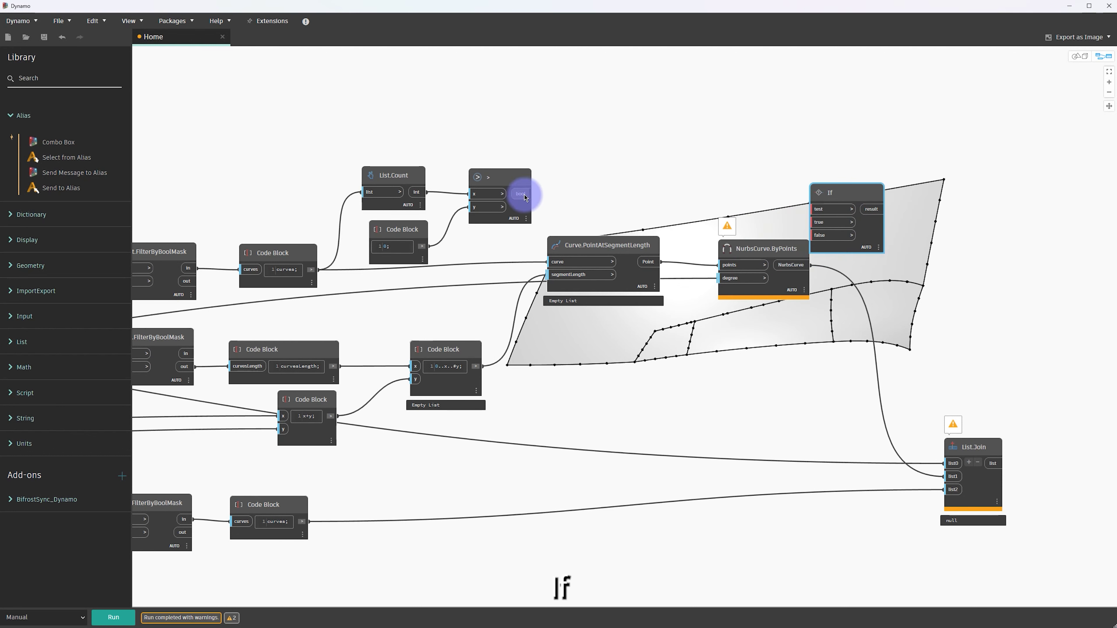
{"action": "left_click_drag", "start_coordinate": [521, 194], "coordinate": [827, 204]}
{"action": "mouse_move", "coordinate": [532, 194]}
{"action": "left_mouse_down"}
{"action": "mouse_move", "coordinate": [814, 209]}
{"action": "mouse_move", "coordinate": [879, 195]}
{"action": "left_mouse_up"}
{"action": "left_click", "coordinate": [831, 281]}
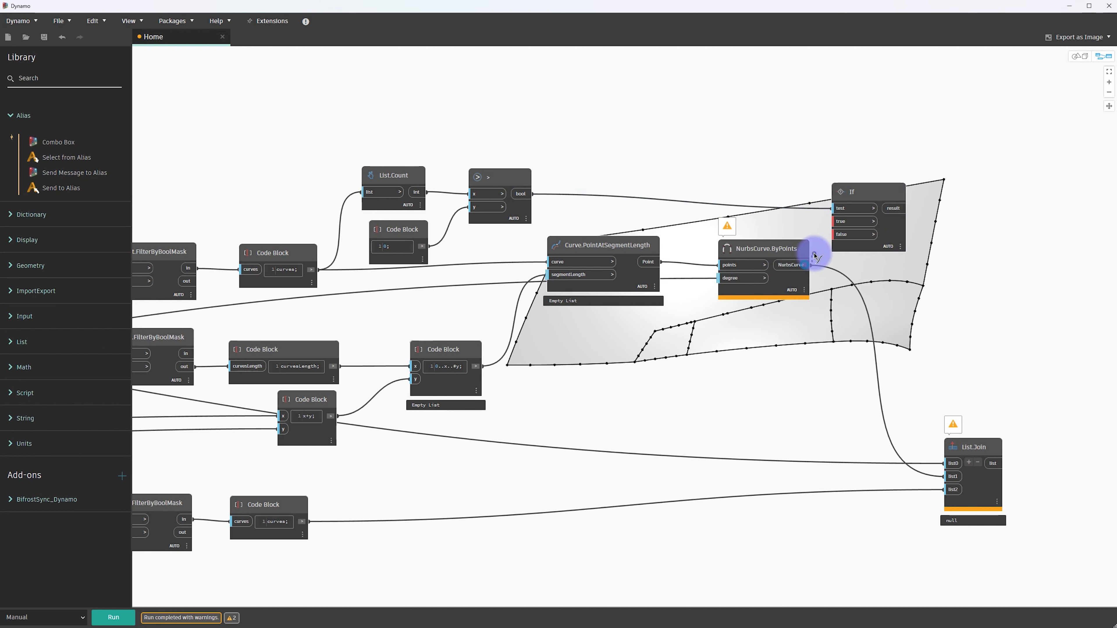
{"action": "left_click", "coordinate": [844, 235]}
{"action": "left_click", "coordinate": [502, 228]}
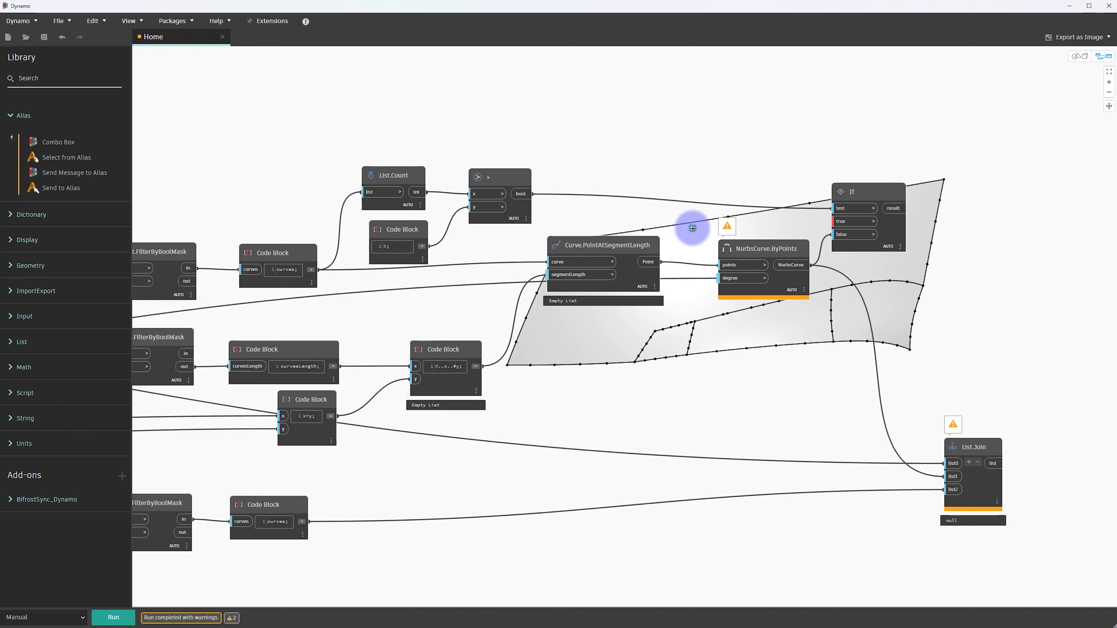
Feed a null Code Block into the If true input and send the If result to List.Join list1
{"action": "left_click", "coordinate": [894, 224]}
{"action": "left_click_drag", "start_coordinate": [894, 224], "coordinate": [901, 211]}
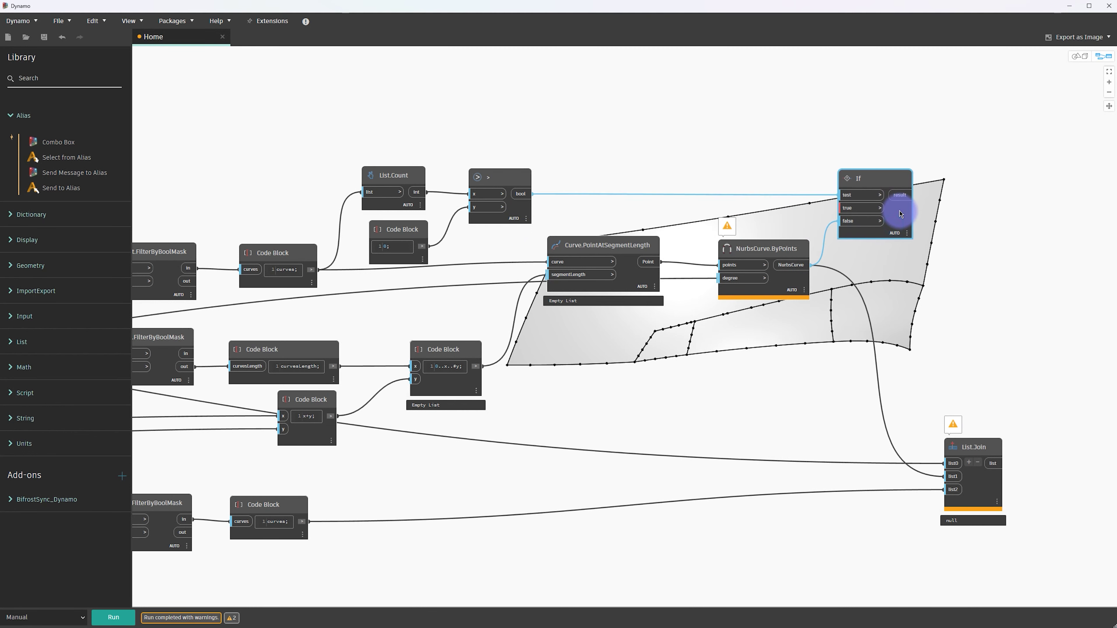
{"action": "double_click", "coordinate": [756, 174]}
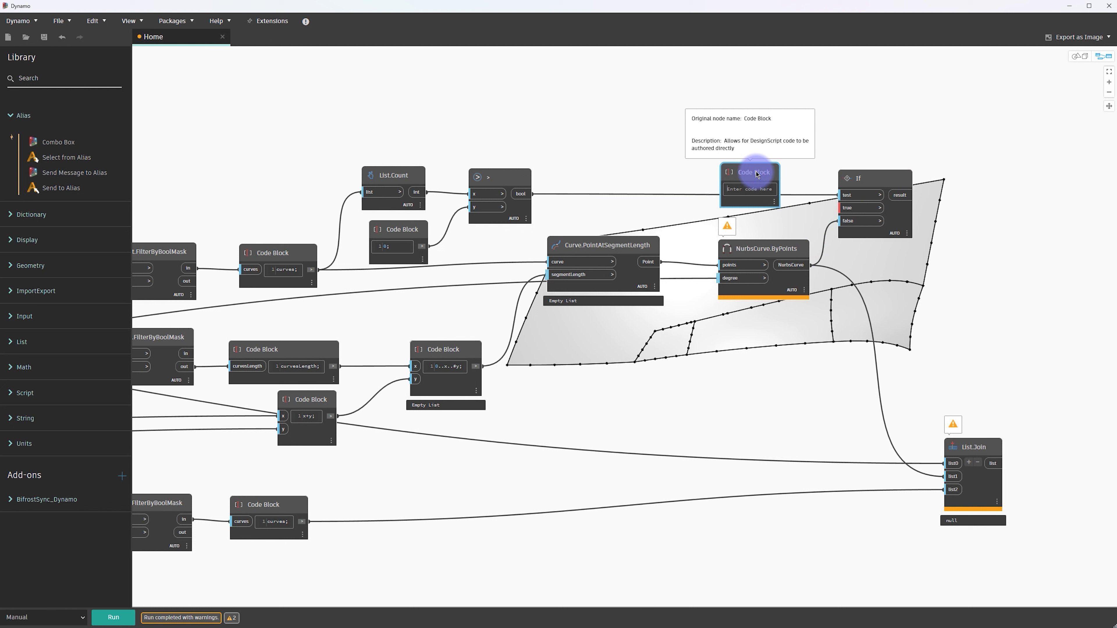
{"action": "type", "text": "1"}
{"action": "type", "text": "null"}
{"action": "left_click", "coordinate": [814, 179]}
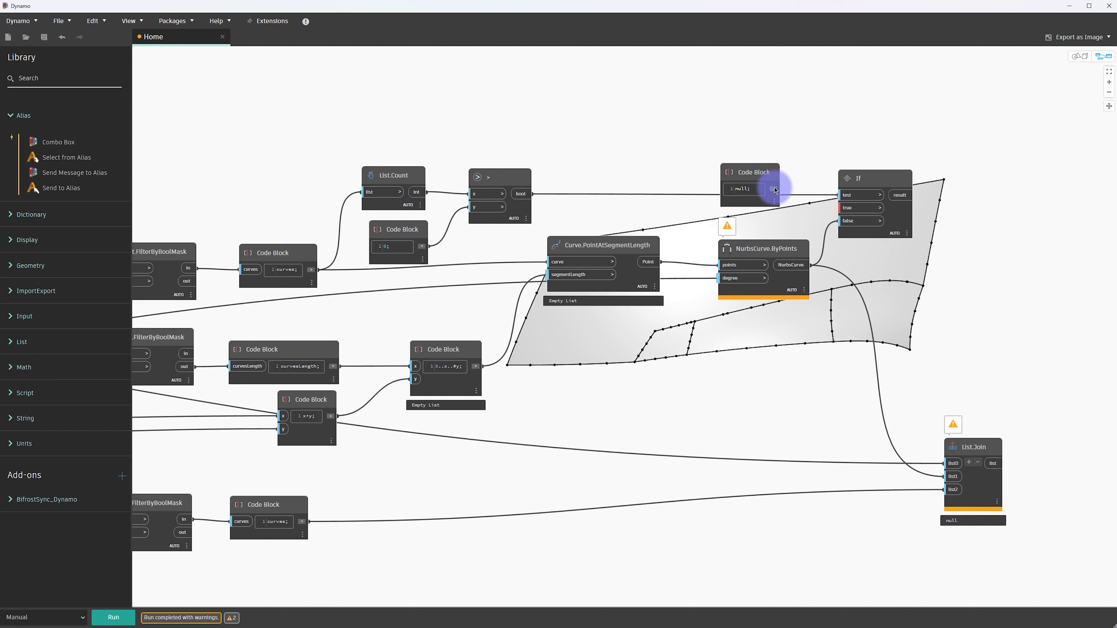
{"action": "left_click_drag", "start_coordinate": [914, 195], "coordinate": [944, 476]}
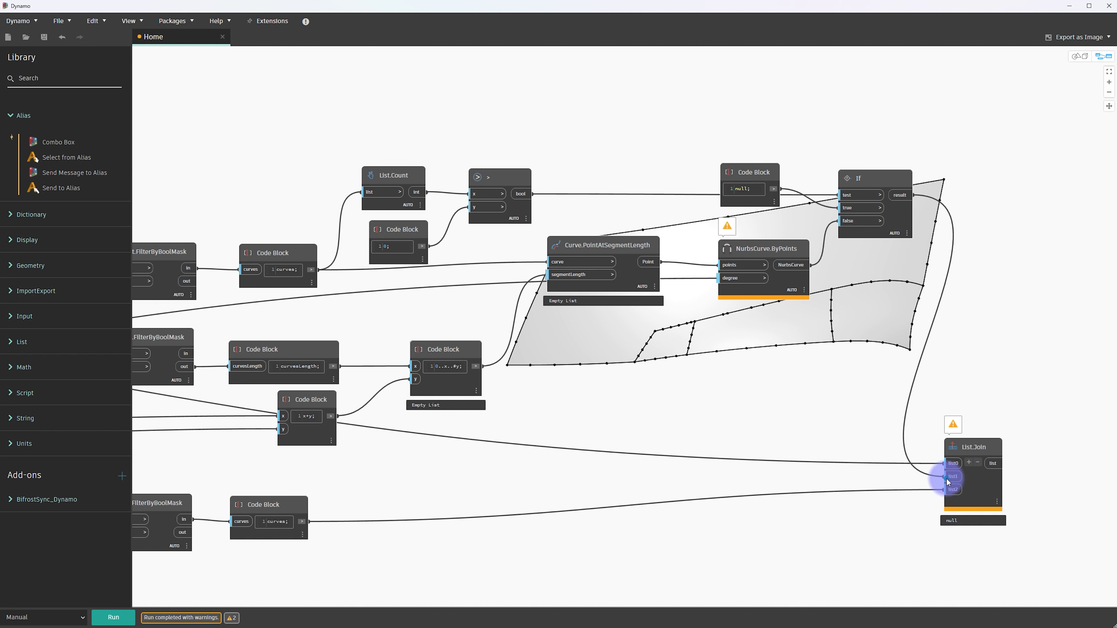
{"action": "middle_click_drag", "start_coordinate": [908, 487], "coordinate": [765, 462]}
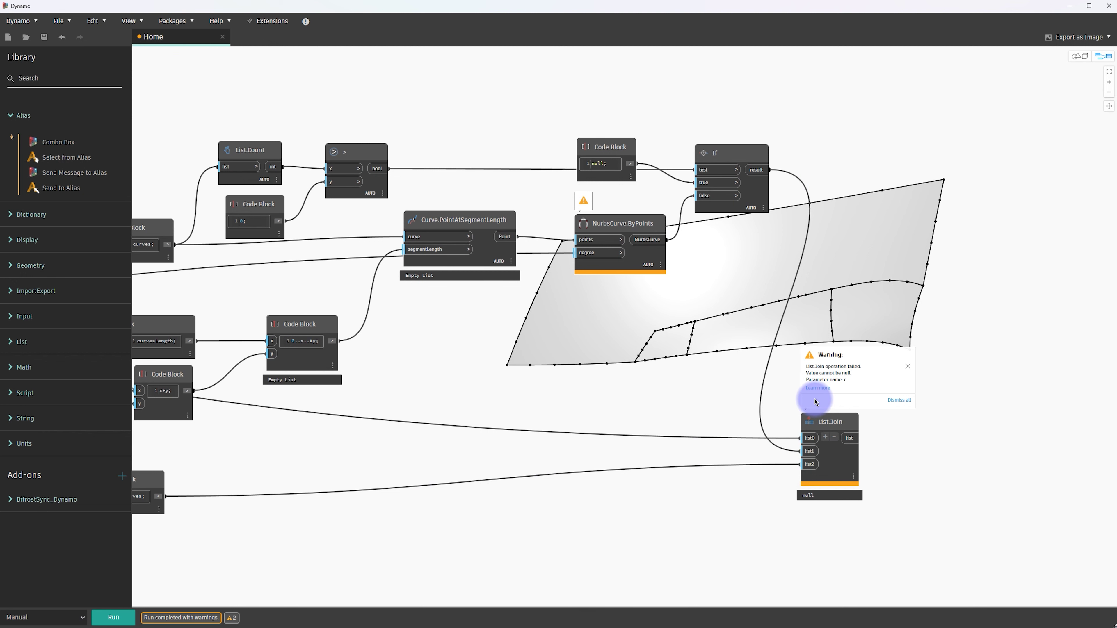
Replace null with the quoted string "empty" in the If true-input Code Block, then run the graph
{"action": "left_click", "coordinate": [826, 449]}
{"action": "middle_click_drag", "start_coordinate": [236, 490], "coordinate": [549, 474]}
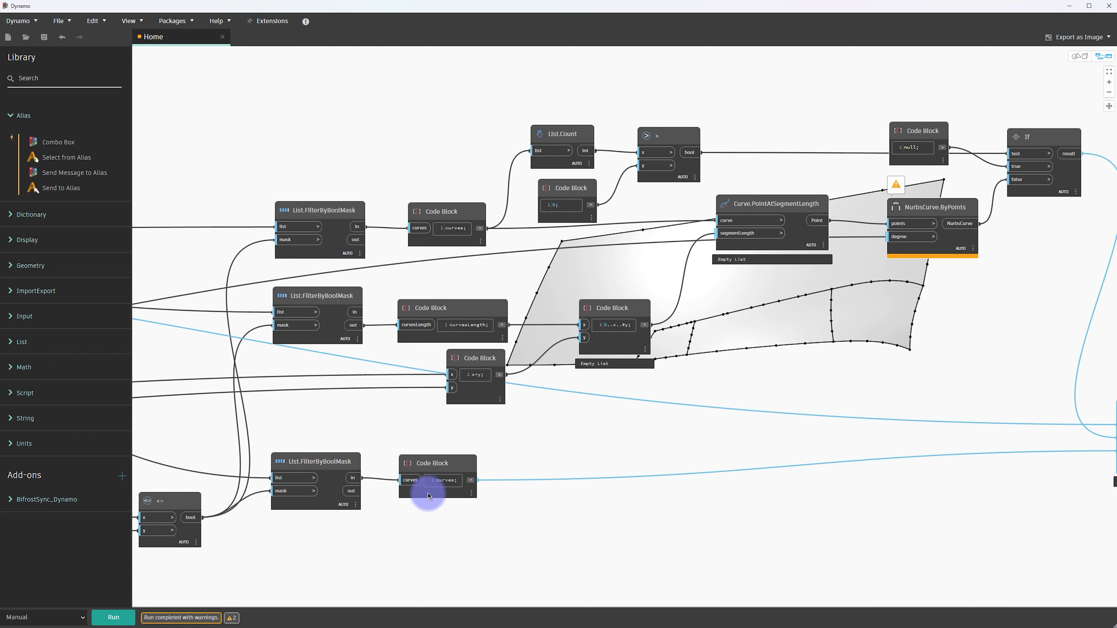
{"action": "middle_click_drag", "start_coordinate": [1090, 441], "coordinate": [827, 450]}
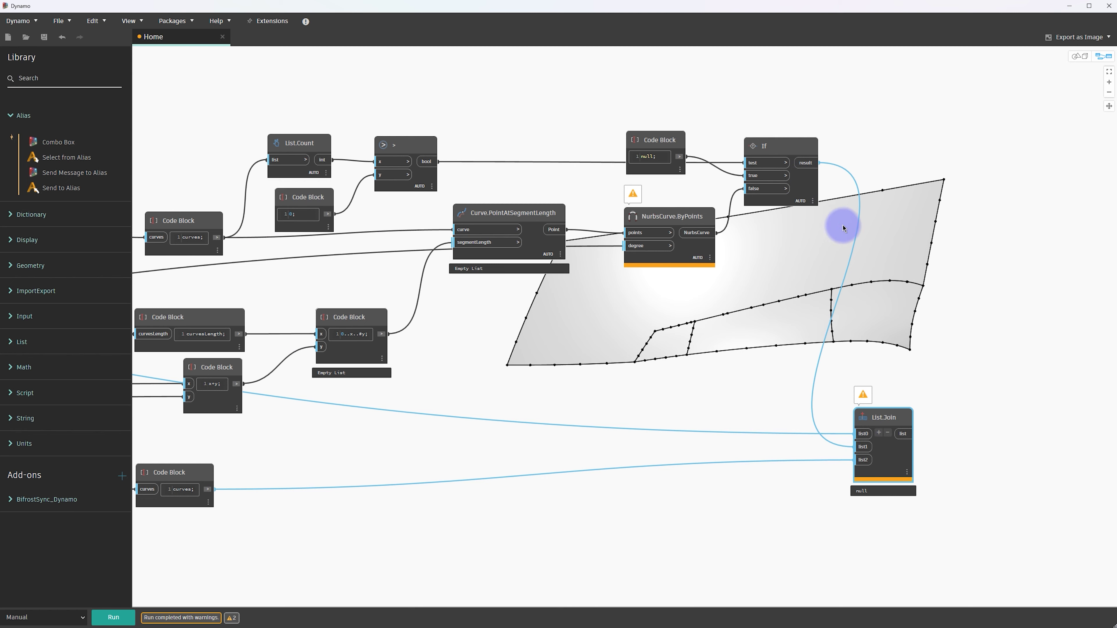
{"action": "middle_click_drag", "start_coordinate": [715, 167], "coordinate": [694, 165]}
{"action": "double_click", "coordinate": [631, 155]}
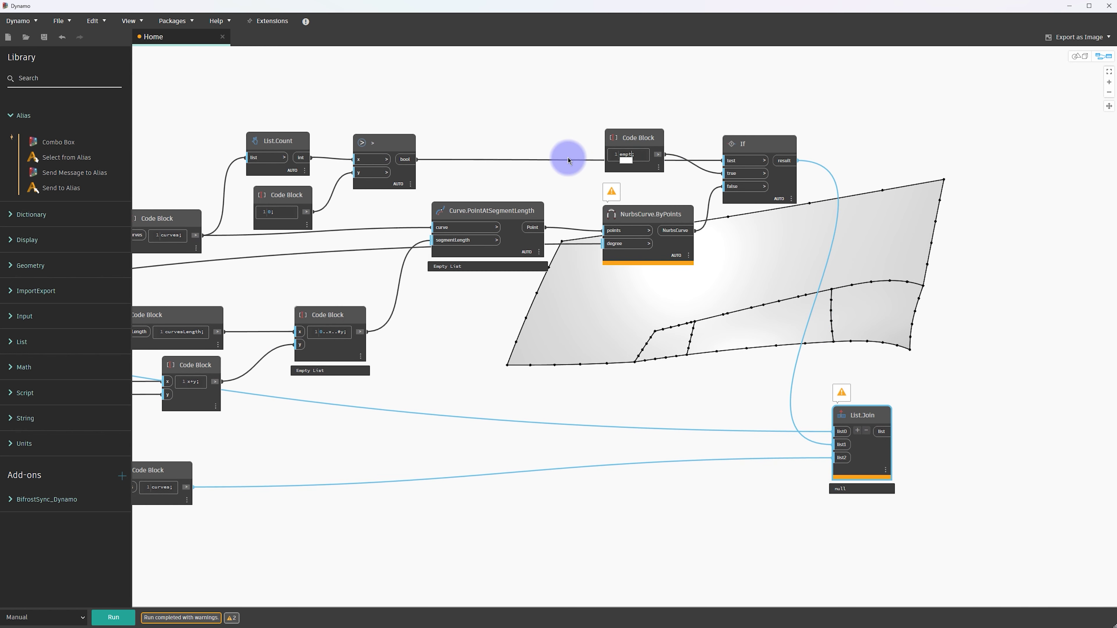
{"action": "left_click", "coordinate": [685, 96]}
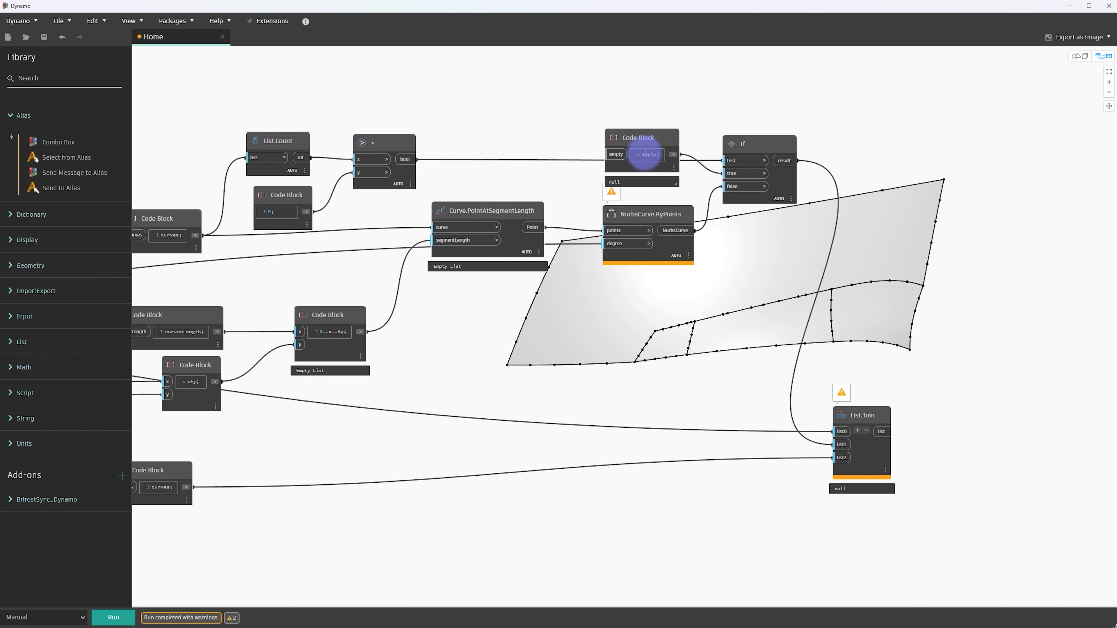
{"action": "left_click", "coordinate": [645, 153]}
{"action": "left_click", "coordinate": [645, 155]}
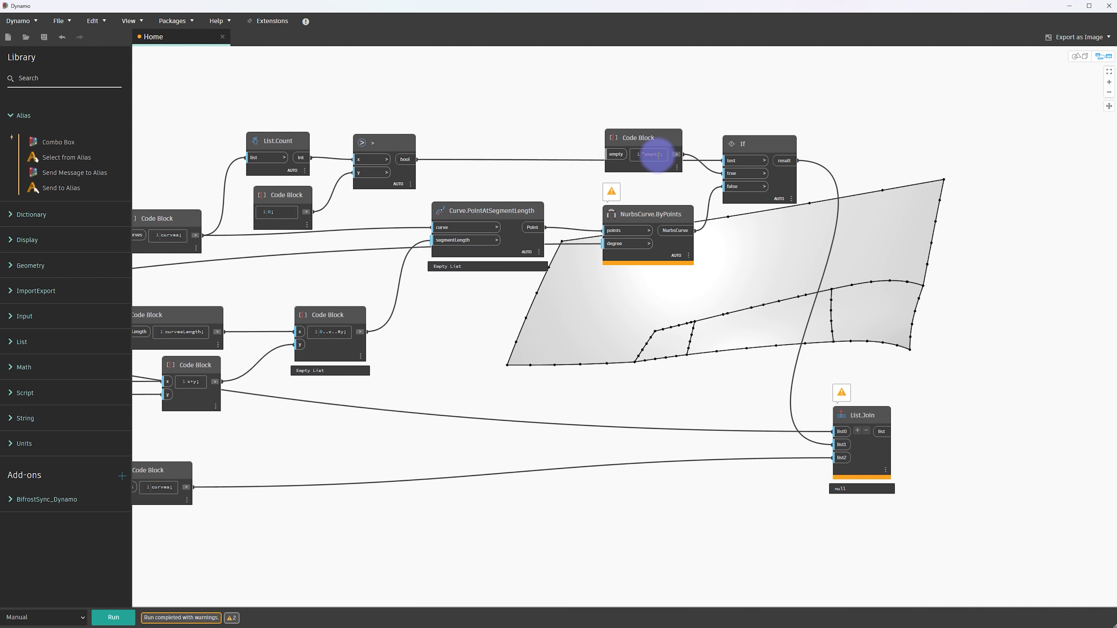
{"action": "left_click", "coordinate": [723, 112]}
{"action": "left_click", "coordinate": [361, 141]}
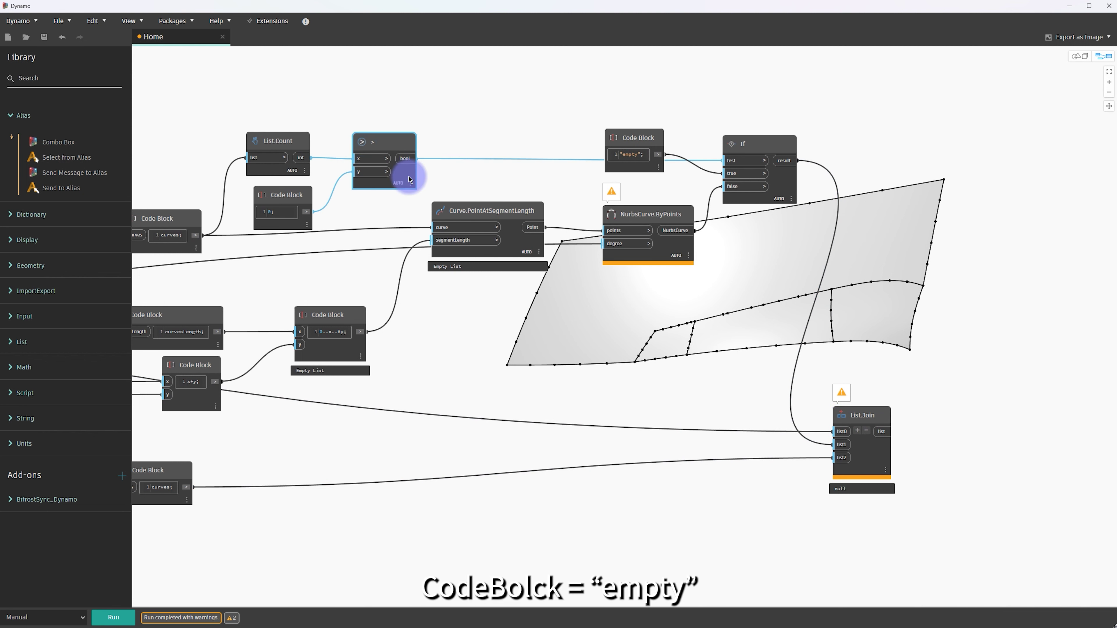
{"action": "left_click", "coordinate": [113, 618]}
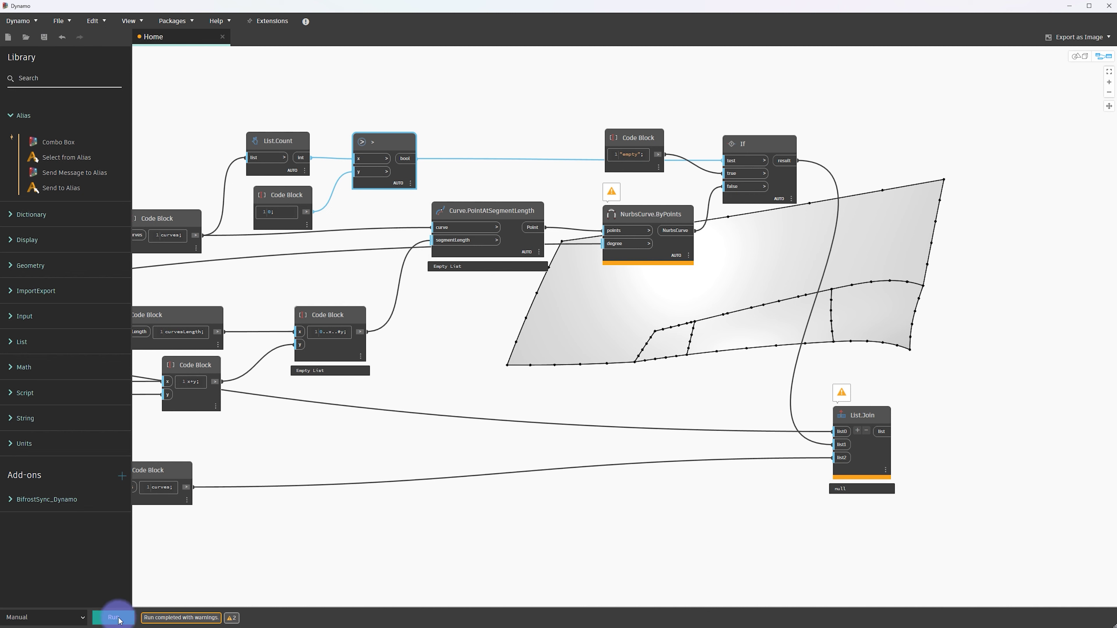
Place a Send to Alias node beside List.Join and connect List.Join's list output to its first input
{"action": "middle_click_drag", "start_coordinate": [749, 453], "coordinate": [521, 422]}
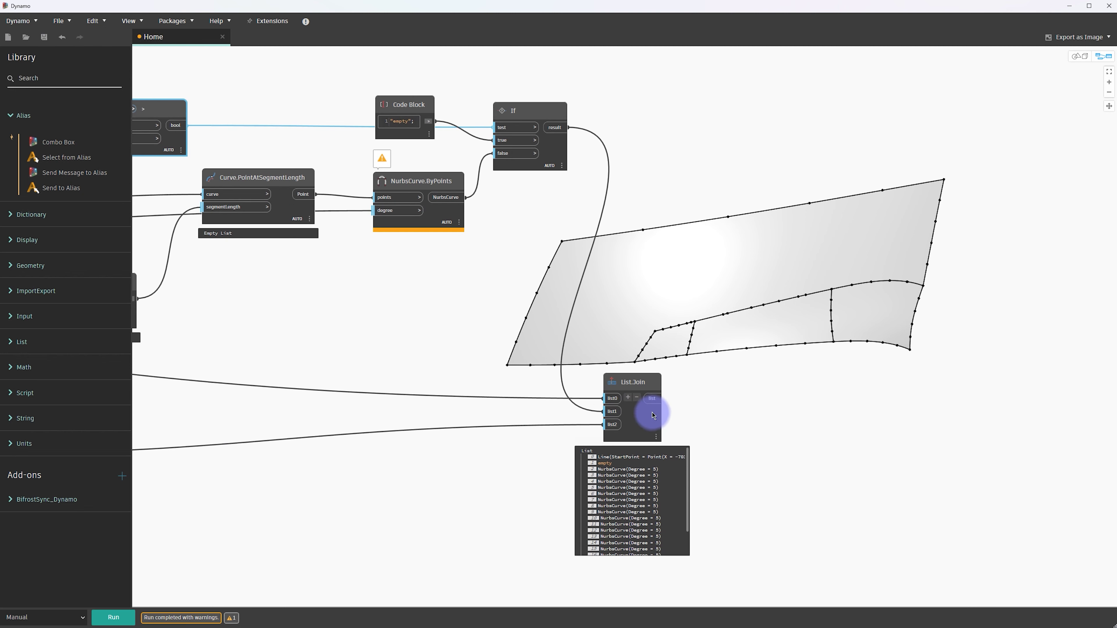
{"action": "left_click_drag", "start_coordinate": [653, 416], "coordinate": [655, 426]}
{"action": "left_click", "coordinate": [669, 424]}
{"action": "scroll", "coordinate": [677, 414], "scroll_direction": "right", "scroll_amount": 3}
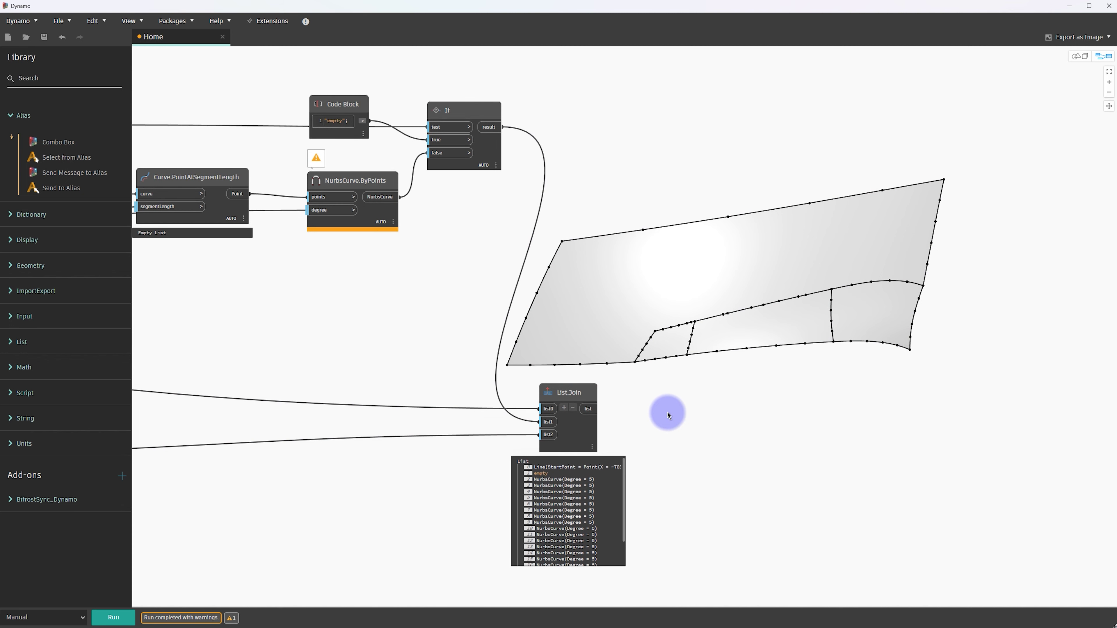
{"action": "right_click", "coordinate": [668, 416]}
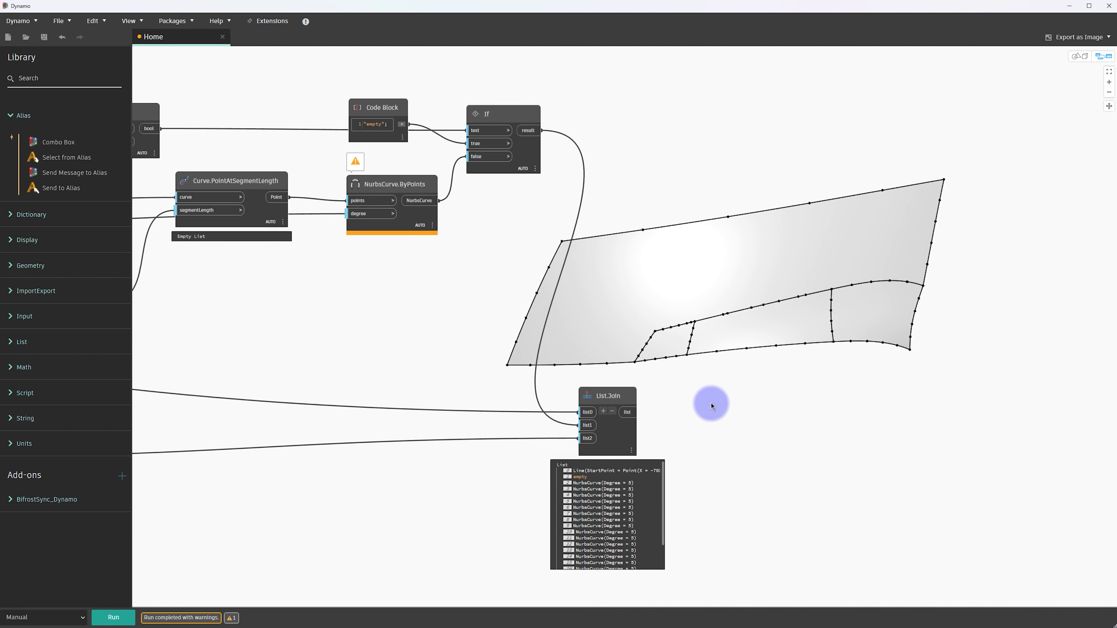
{"action": "right_click_drag", "start_coordinate": [658, 403], "coordinate": [712, 405]}
{"action": "type", "text": "se"}
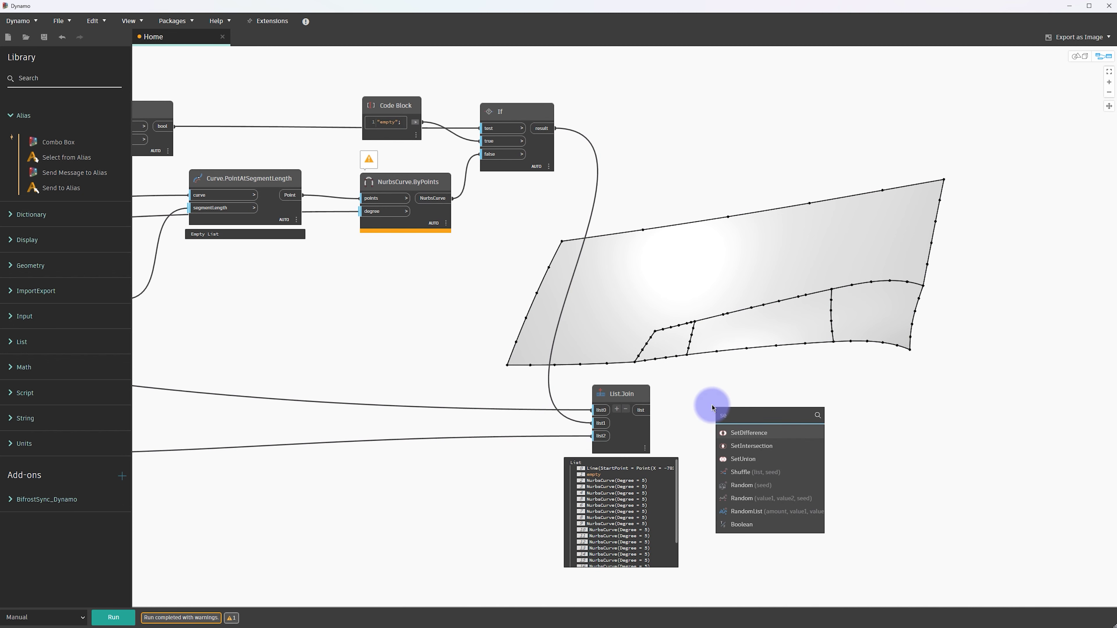
{"action": "type", "text": "nd"}
{"action": "left_click", "coordinate": [773, 431]}
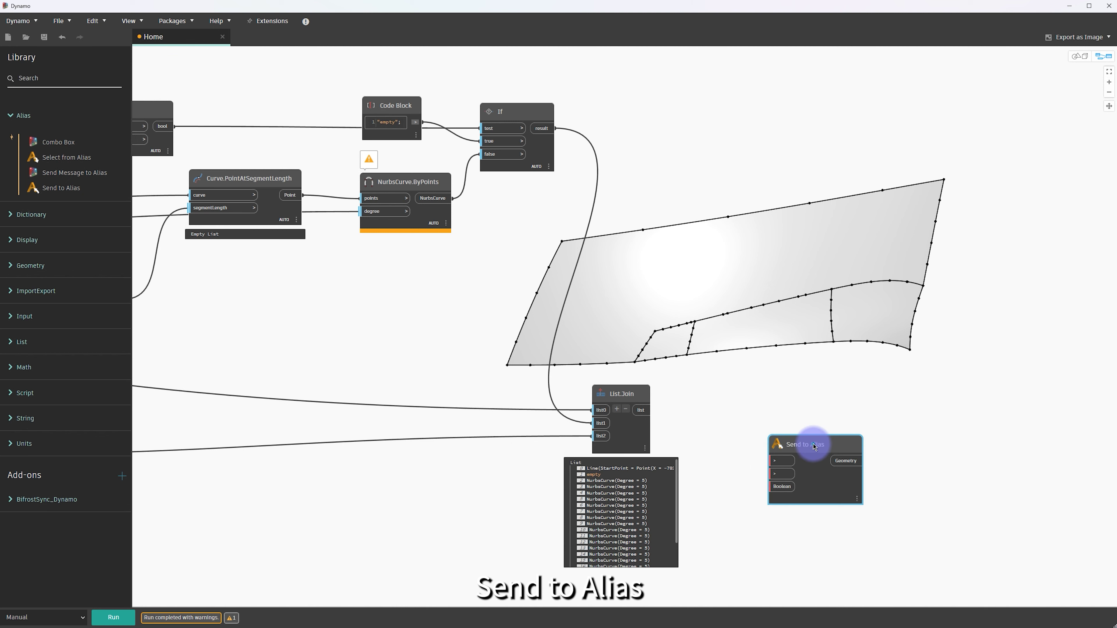
{"action": "mouse_move", "coordinate": [651, 411]}
{"action": "left_mouse_down"}
{"action": "mouse_move", "coordinate": [783, 461]}
{"action": "mouse_move", "coordinate": [886, 437]}
{"action": "left_mouse_up"}
{"action": "scroll", "coordinate": [644, 467], "scroll_direction": "down", "scroll_amount": 1}
{"action": "scroll", "coordinate": [679, 469], "scroll_direction": "down", "scroll_amount": 2}
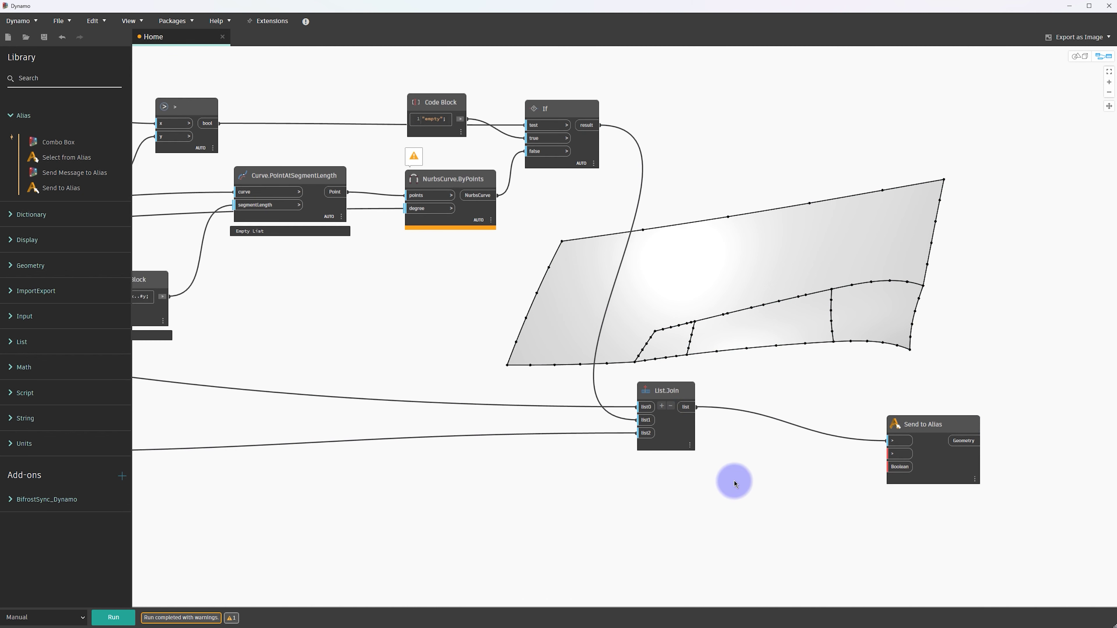
{"action": "scroll", "coordinate": [731, 479], "scroll_direction": "down", "scroll_amount": 1}
{"action": "scroll", "coordinate": [721, 464], "scroll_direction": "down", "scroll_amount": 2}
{"action": "mouse_move", "coordinate": [560, 446]}
{"action": "middle_mouse_down"}
{"action": "mouse_move", "coordinate": [810, 436]}
{"action": "mouse_move", "coordinate": [964, 453]}
{"action": "middle_mouse_up"}
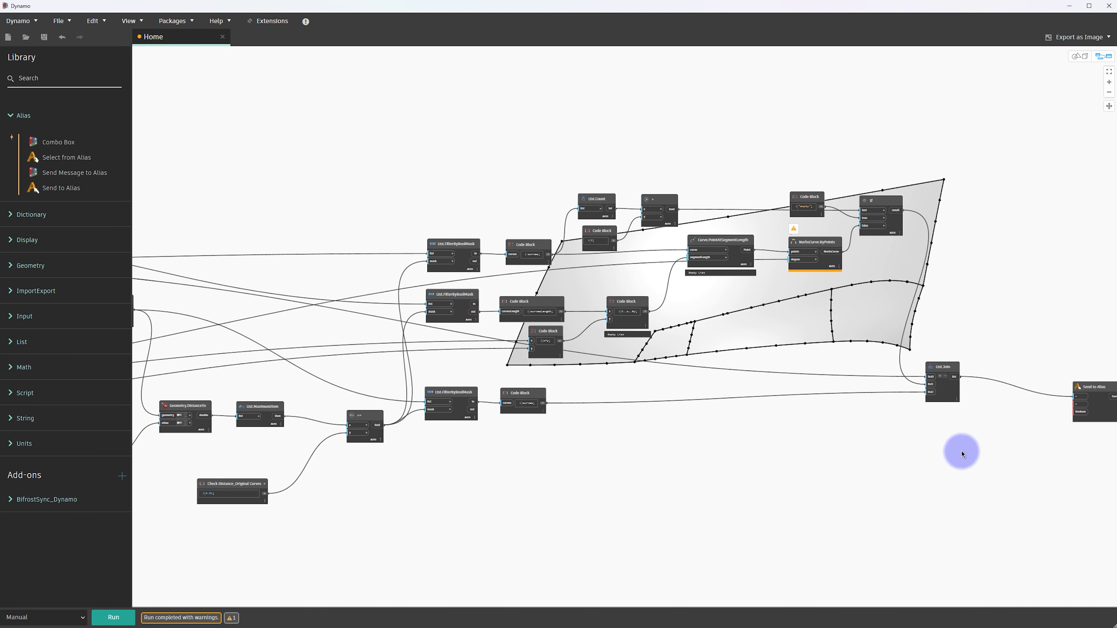
{"action": "left_click_drag", "start_coordinate": [970, 453], "coordinate": [470, 152]}
{"action": "right_click", "coordinate": [471, 153]}
{"action": "left_click", "coordinate": [698, 167]}
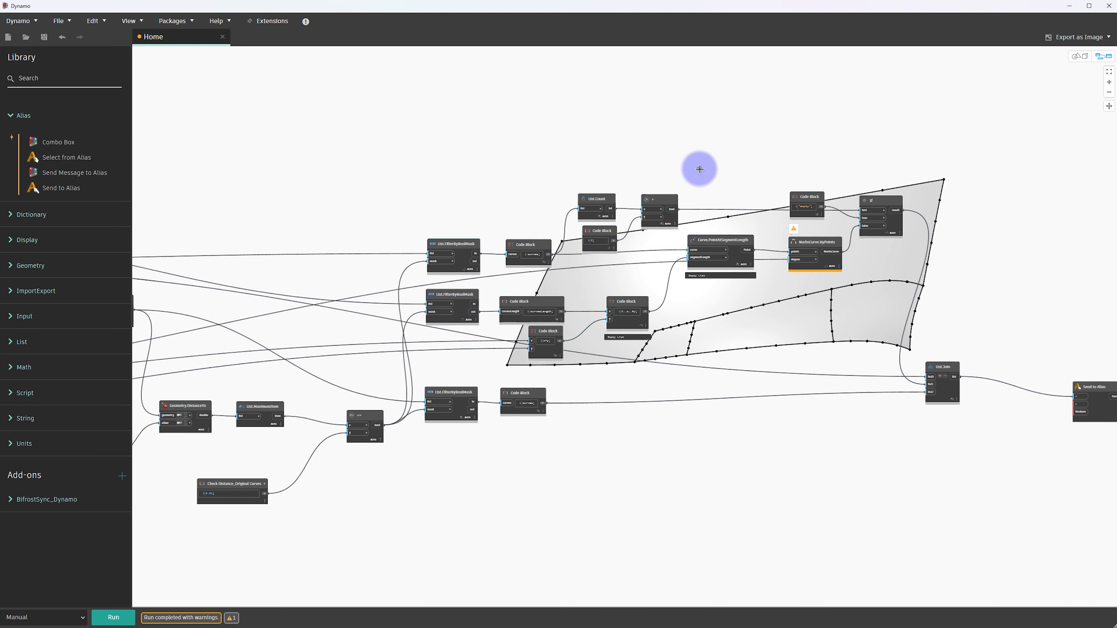
{"action": "scroll", "coordinate": [823, 187], "scroll_direction": "up", "scroll_amount": 2}
{"action": "scroll", "coordinate": [902, 202], "scroll_direction": "up", "scroll_amount": 1}
{"action": "middle_click_drag", "start_coordinate": [1001, 267], "coordinate": [788, 231]}
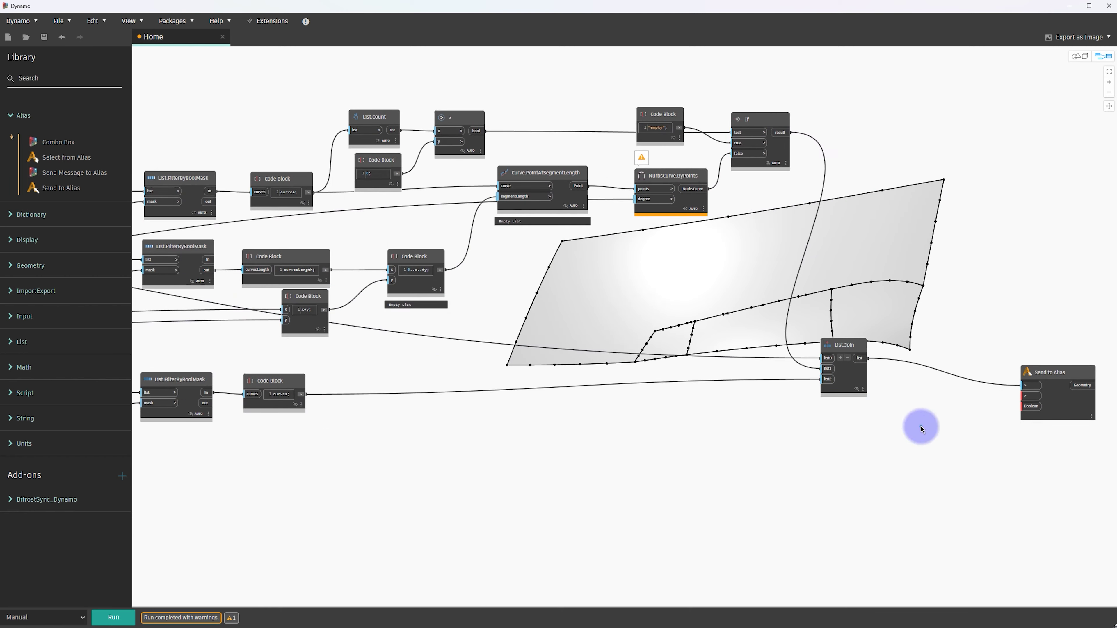
{"action": "left_click_drag", "start_coordinate": [920, 427], "coordinate": [809, 321]}
{"action": "right_click", "coordinate": [865, 268]}
{"action": "left_click", "coordinate": [917, 292]}
{"action": "scroll", "coordinate": [554, 274], "scroll_direction": "down", "scroll_amount": 3}
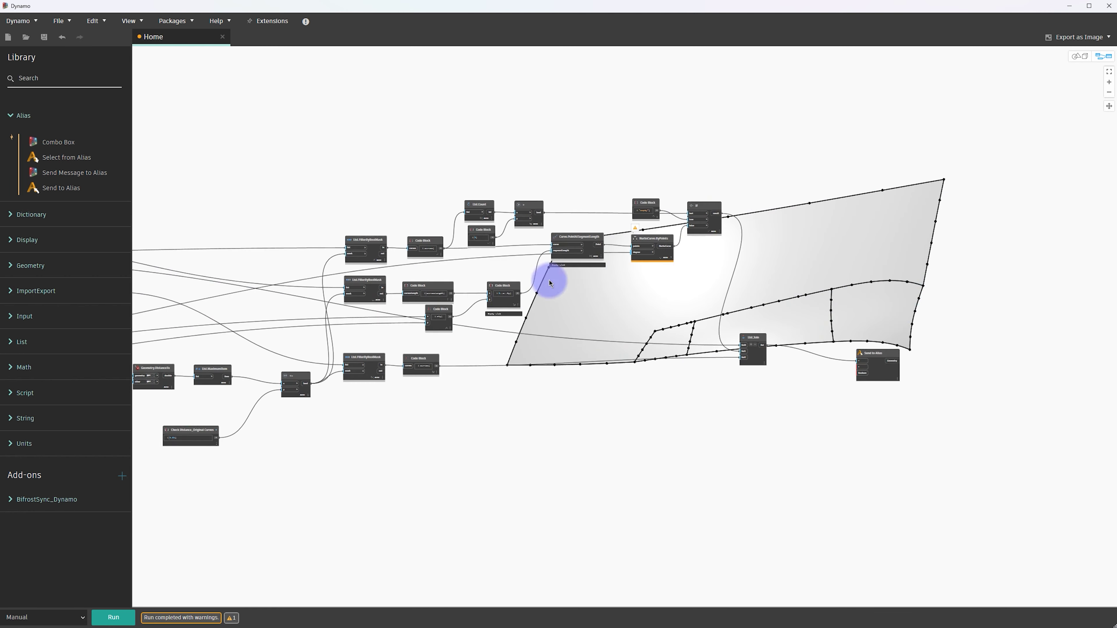
{"action": "scroll", "coordinate": [848, 324], "scroll_direction": "down", "scroll_amount": 2}
{"action": "left_click_drag", "start_coordinate": [876, 449], "coordinate": [432, 267]}
{"action": "middle_click_drag", "start_coordinate": [258, 139], "coordinate": [434, 149]}
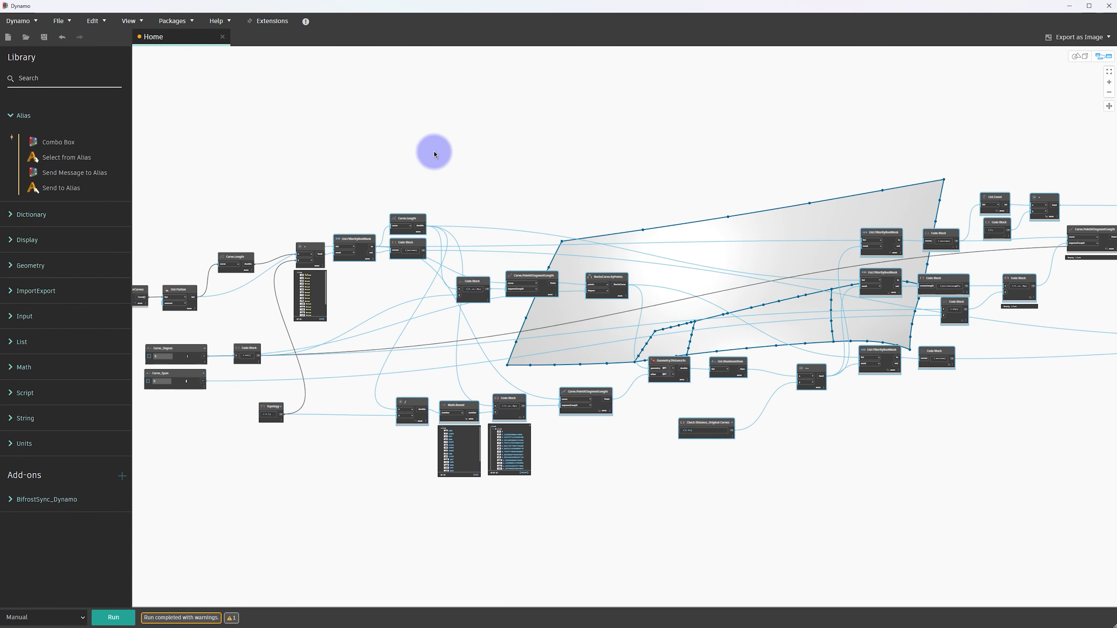
{"action": "right_click", "coordinate": [426, 137]}
{"action": "left_click", "coordinate": [458, 172]}
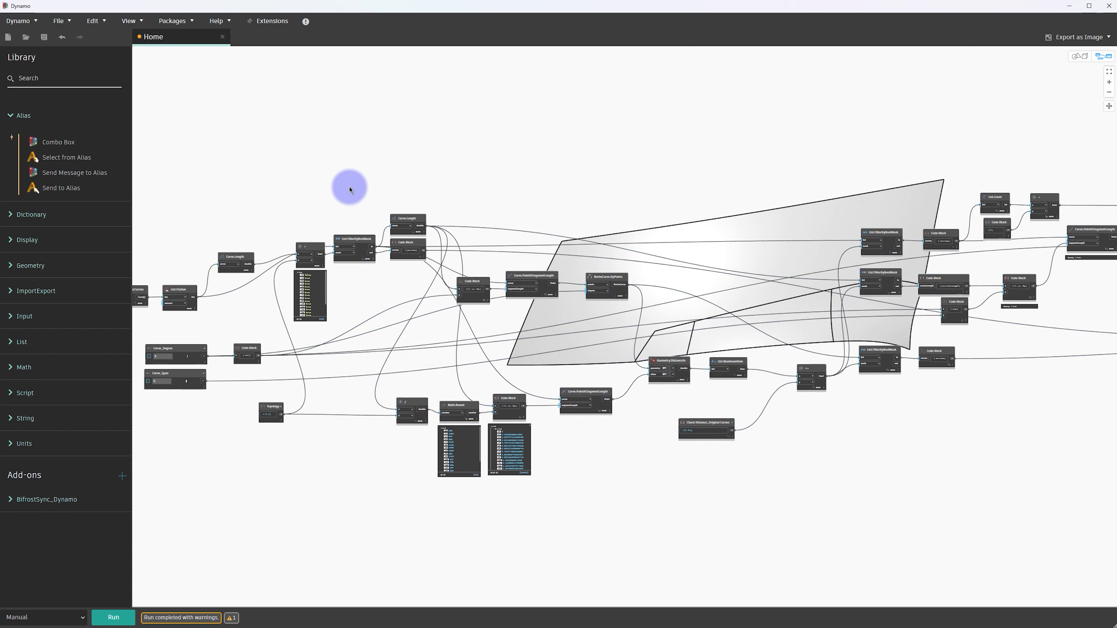
{"action": "middle_click_drag", "start_coordinate": [349, 187], "coordinate": [546, 178]}
{"action": "mouse_move", "coordinate": [911, 562]}
{"action": "left_mouse_down"}
{"action": "mouse_move", "coordinate": [585, 339]}
{"action": "mouse_move", "coordinate": [294, 167]}
{"action": "left_mouse_up"}
{"action": "right_click", "coordinate": [291, 164]}
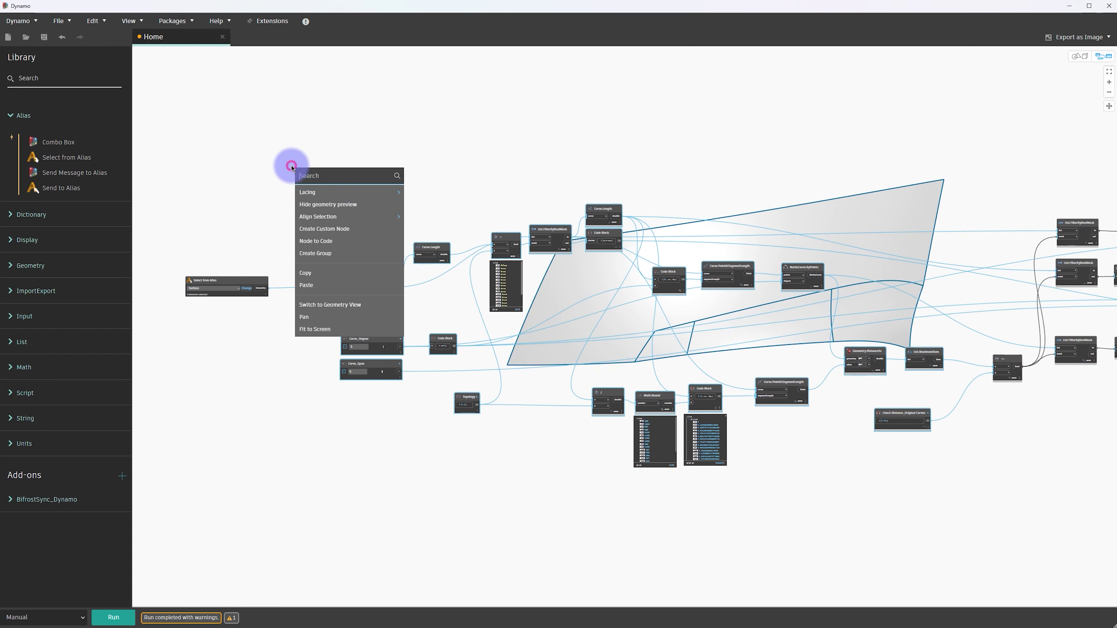
{"action": "left_click", "coordinate": [406, 191]}
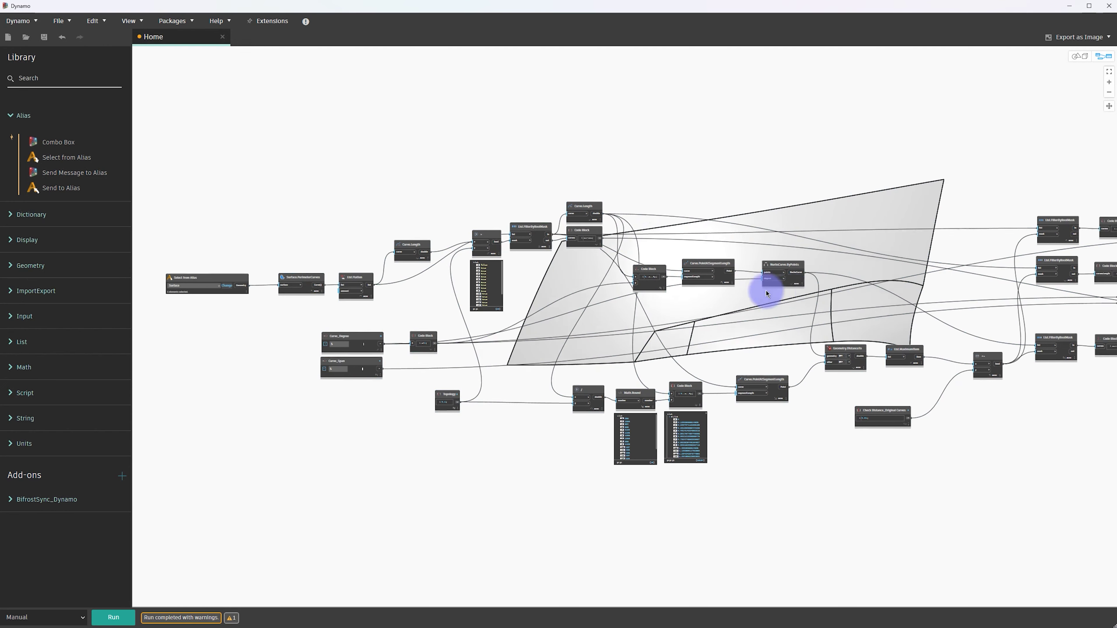
{"action": "middle_click_drag", "start_coordinate": [302, 325], "coordinate": [430, 323]}
{"action": "left_click", "coordinate": [355, 267]}
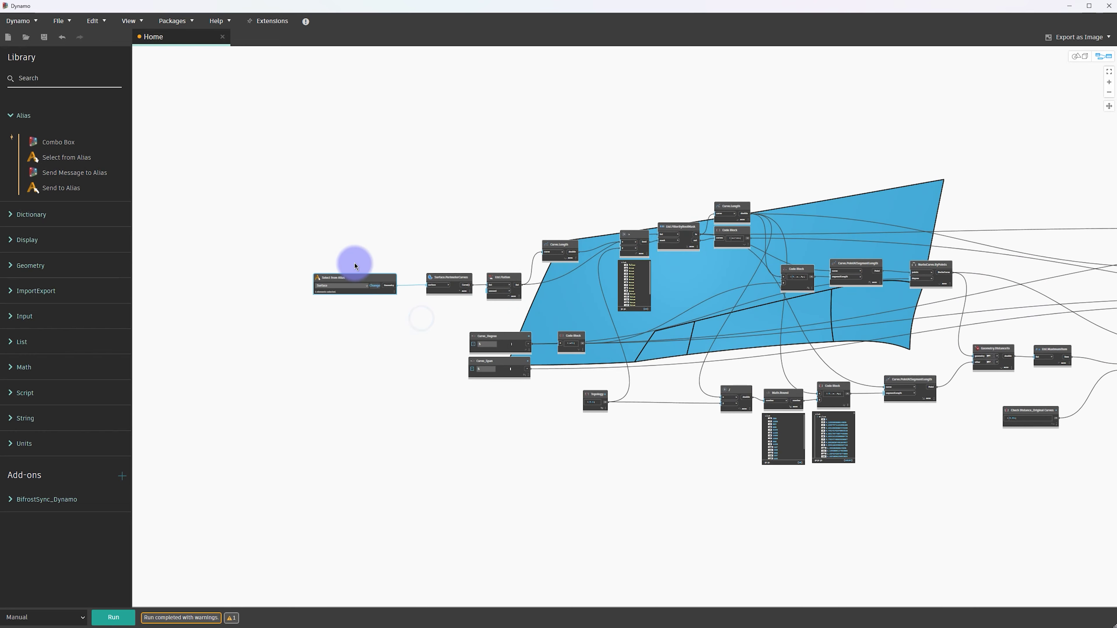
Move Send to Alias up beside List.Join to make room for a new node
{"action": "left_click", "coordinate": [1011, 337]}
{"action": "scroll", "coordinate": [765, 352], "scroll_direction": "up", "scroll_amount": 5}
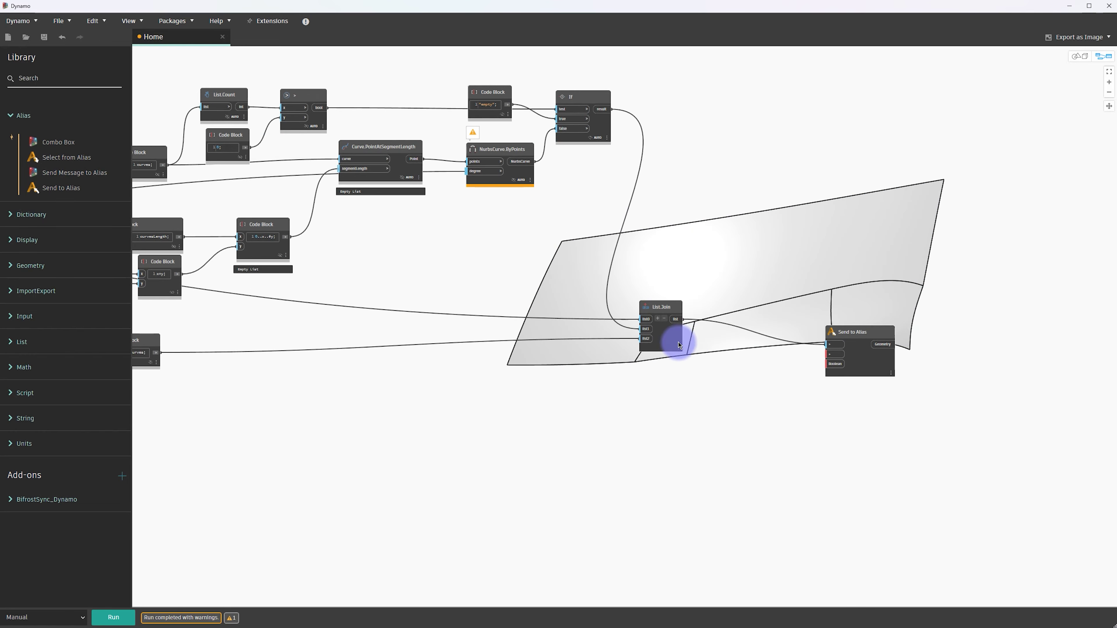
{"action": "left_click", "coordinate": [653, 266]}
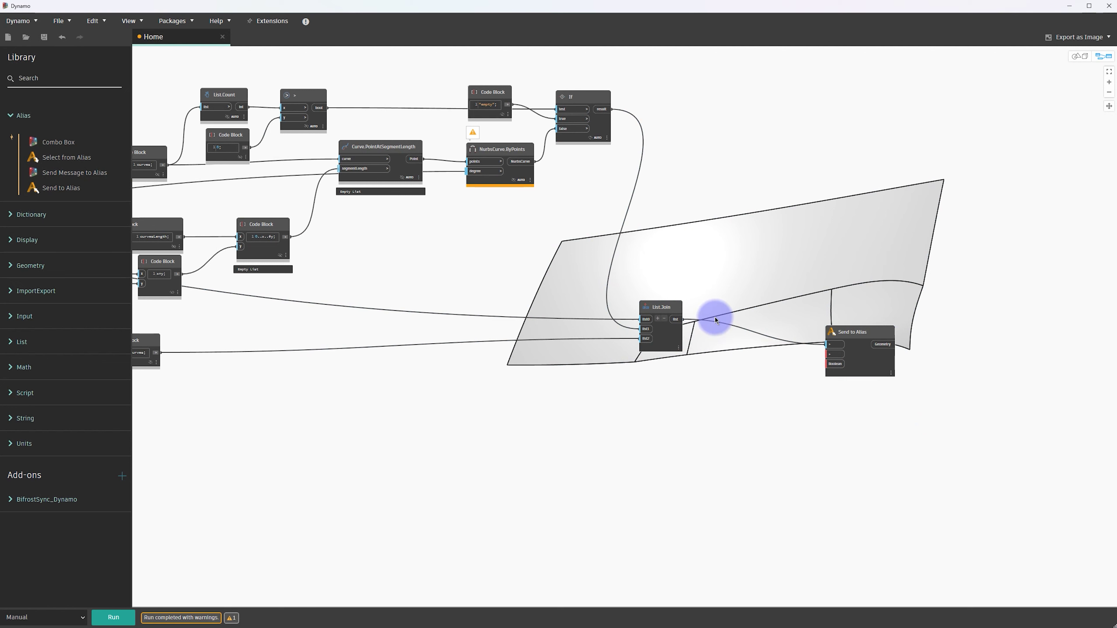
{"action": "left_click_drag", "start_coordinate": [872, 357], "coordinate": [874, 339]}
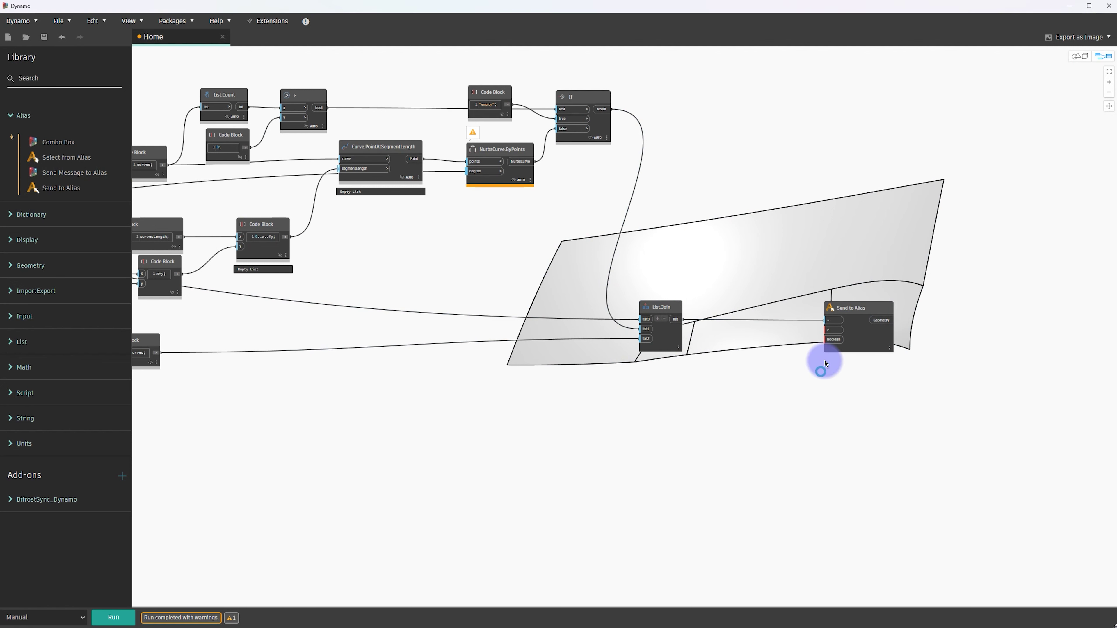
{"action": "scroll", "coordinate": [831, 344], "scroll_direction": "up", "scroll_amount": 3}
{"action": "left_click", "coordinate": [697, 353]}
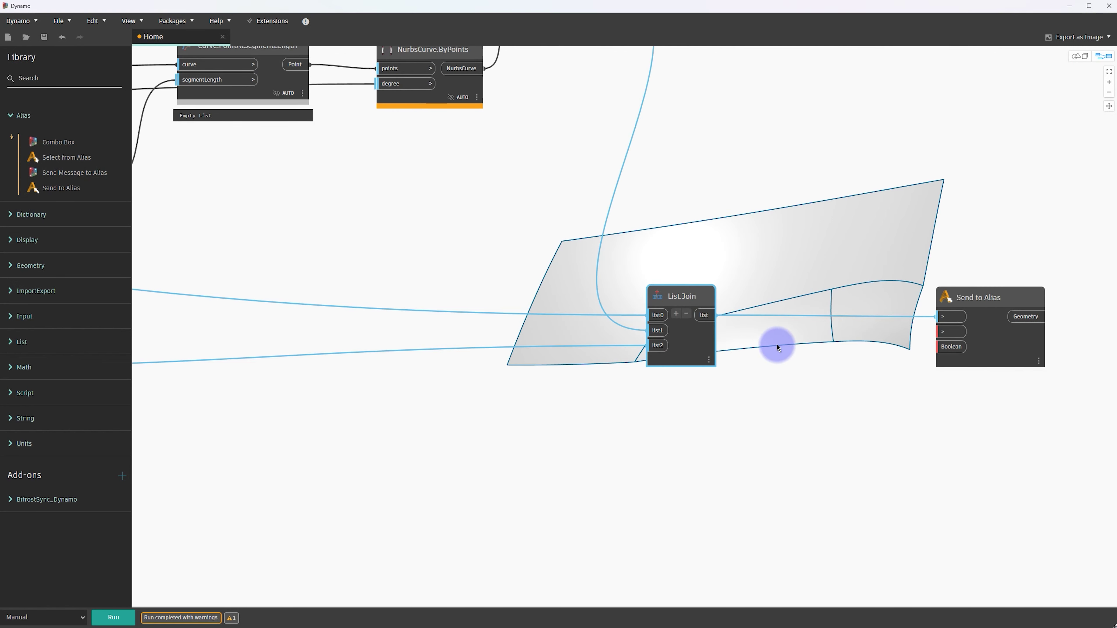
{"action": "middle_click_drag", "start_coordinate": [778, 344], "coordinate": [629, 360]}
Insert an If node below List.Join, taking the joined list and feeding its result into Send to Alias
{"action": "right_click", "coordinate": [597, 405]}
{"action": "type", "text": "If"}
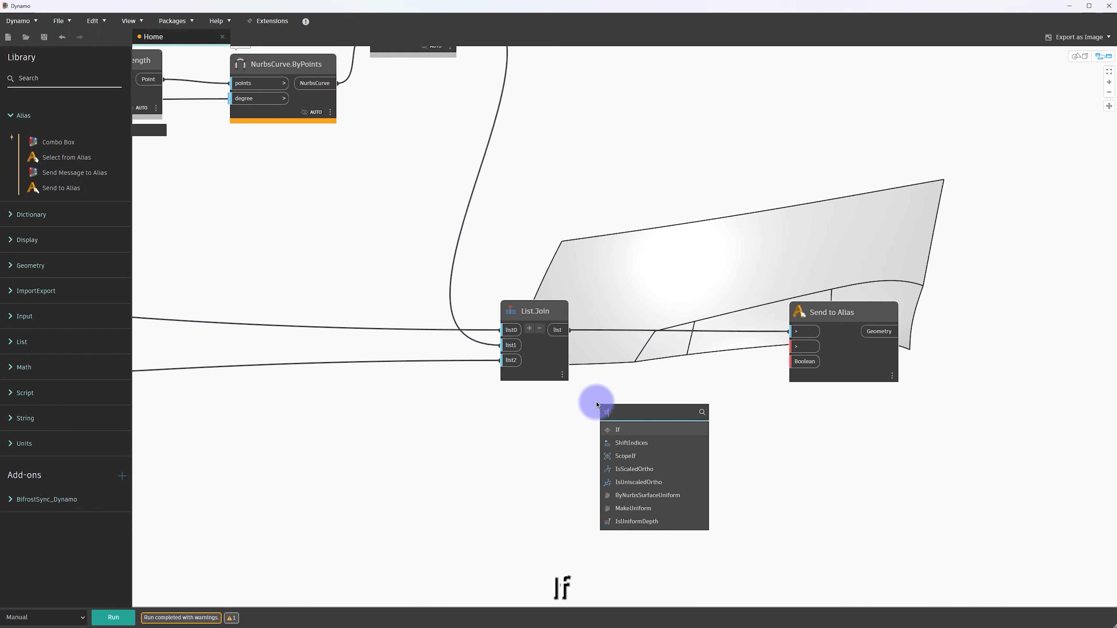
{"action": "left_click", "coordinate": [629, 425]}
{"action": "left_click_drag", "start_coordinate": [686, 436], "coordinate": [706, 395]}
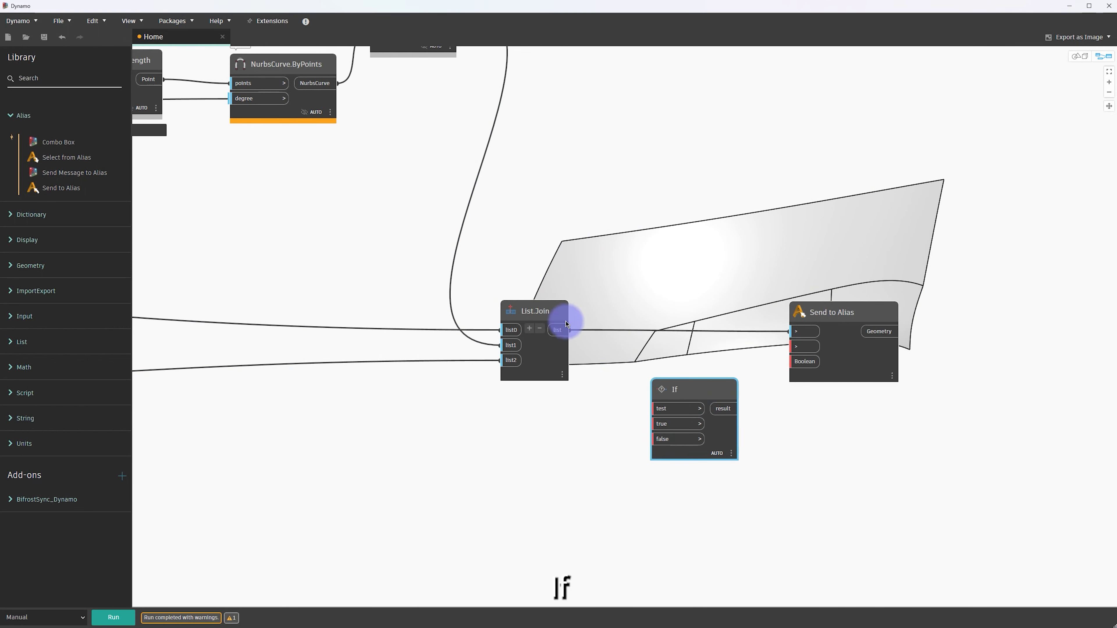
{"action": "left_click_drag", "start_coordinate": [576, 340], "coordinate": [653, 408]}
{"action": "left_click_drag", "start_coordinate": [740, 408], "coordinate": [792, 332]}
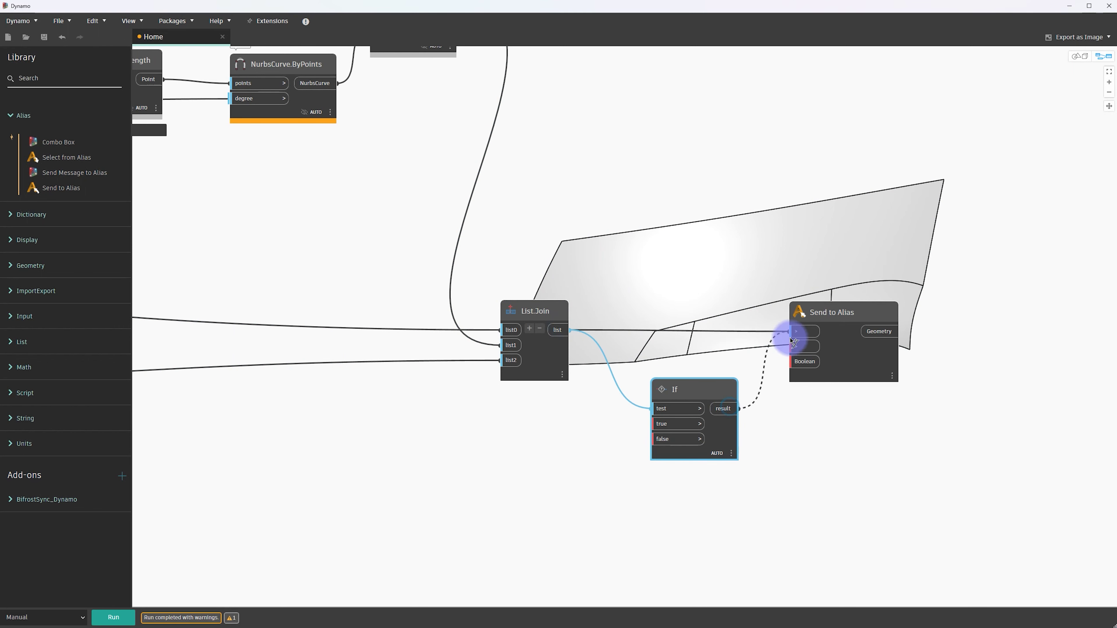
{"action": "left_click_drag", "start_coordinate": [709, 390], "coordinate": [711, 374]}
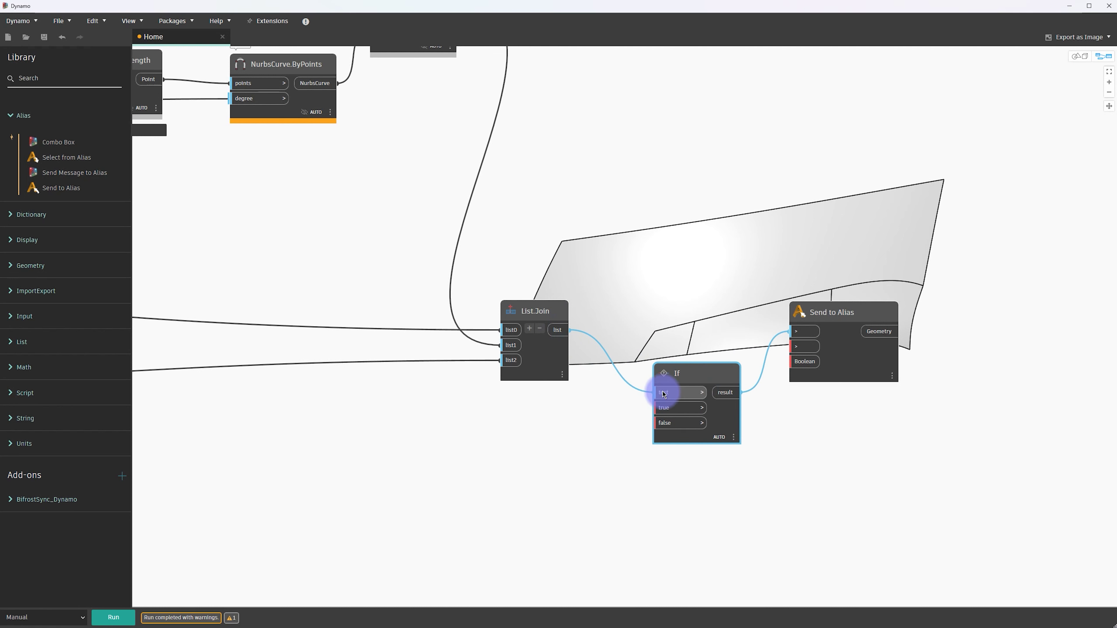
Add a Boolean toggle left of the If node and rename it 'Rebuild T/F'
{"action": "right_click", "coordinate": [552, 451]}
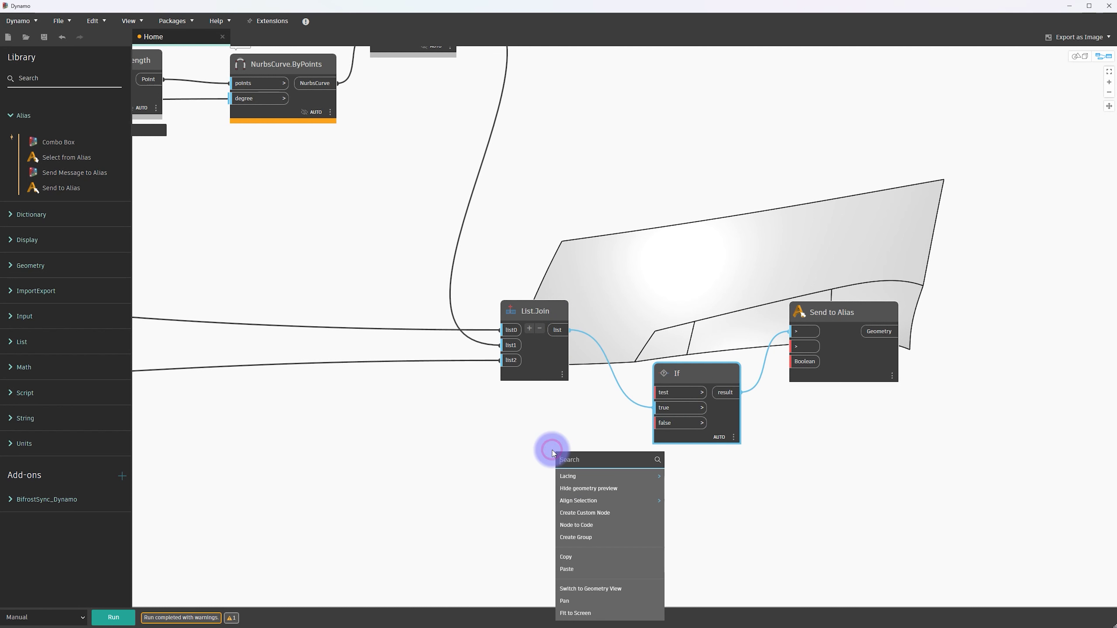
{"action": "type", "text": "bool"}
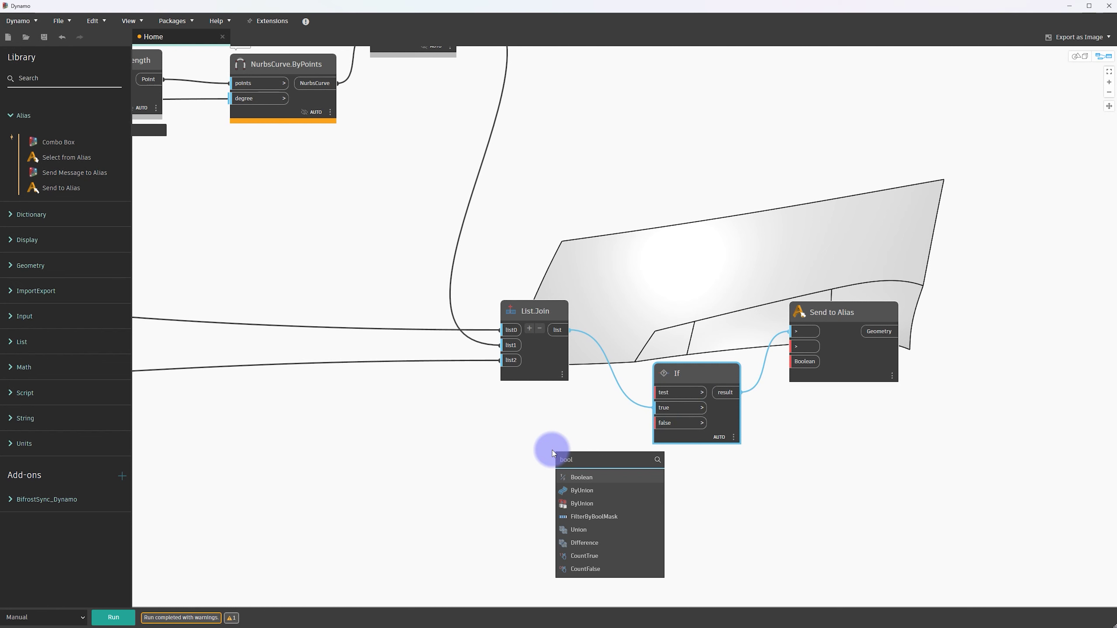
{"action": "left_click", "coordinate": [589, 477]}
{"action": "left_click_drag", "start_coordinate": [654, 484], "coordinate": [402, 462]}
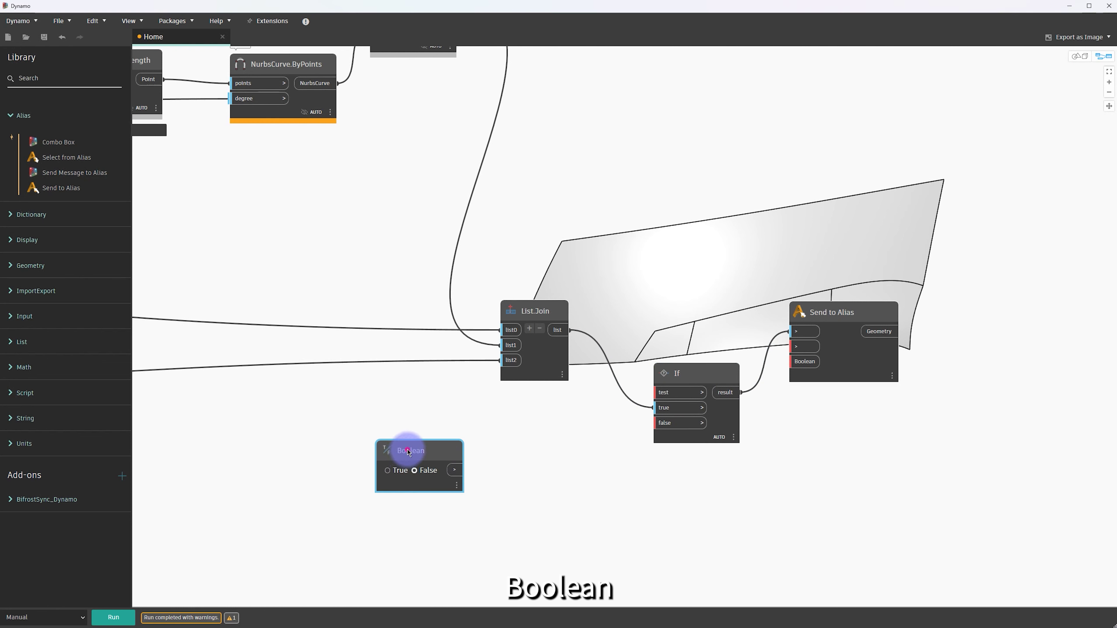
{"action": "right_click", "coordinate": [408, 451]}
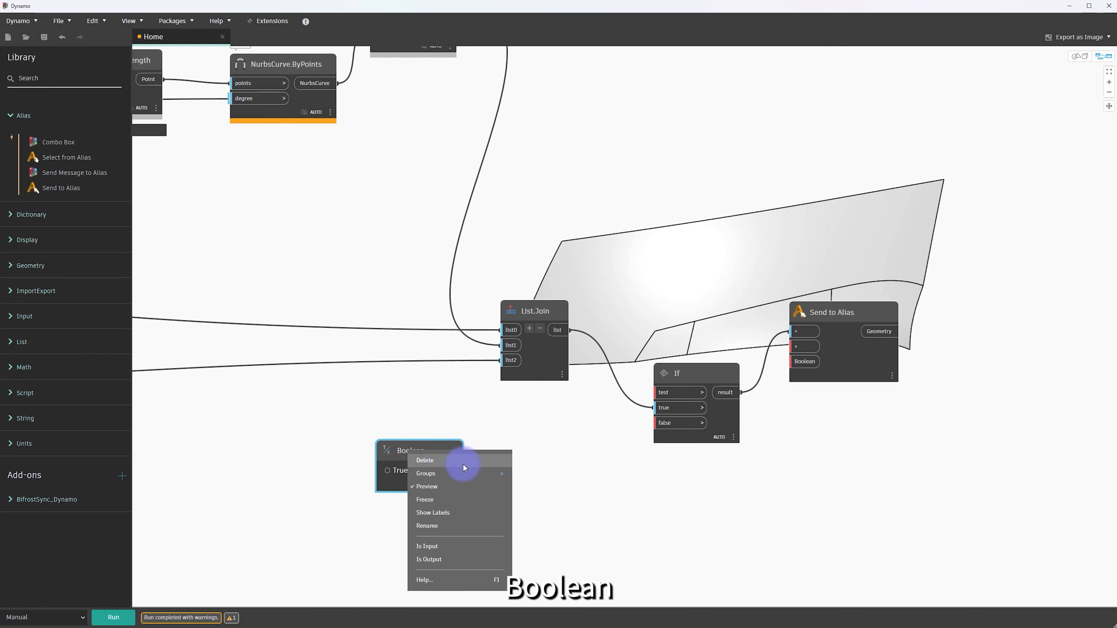
{"action": "left_click", "coordinate": [446, 528]}
{"action": "type", "text": "Re"}
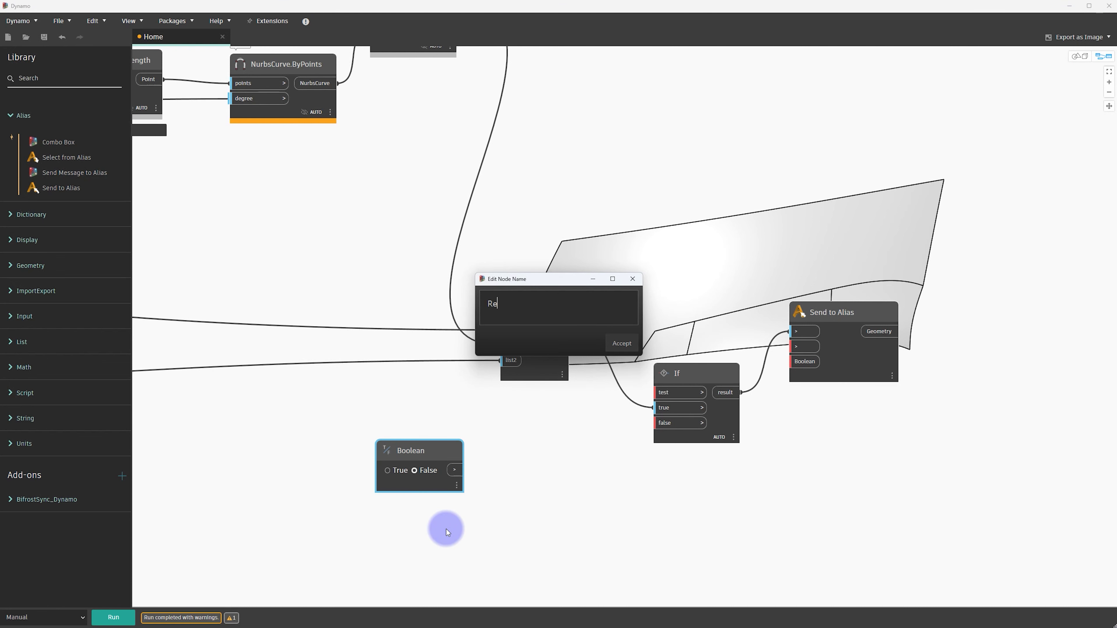
{"action": "type", "text": "build T/F"}
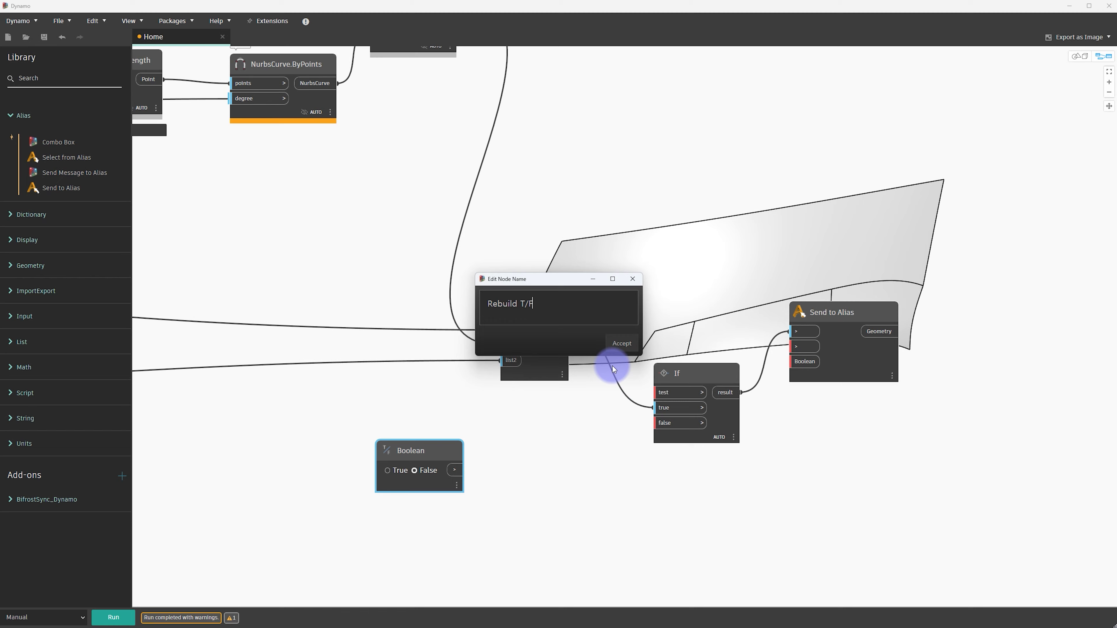
{"action": "key", "text": "Return"}
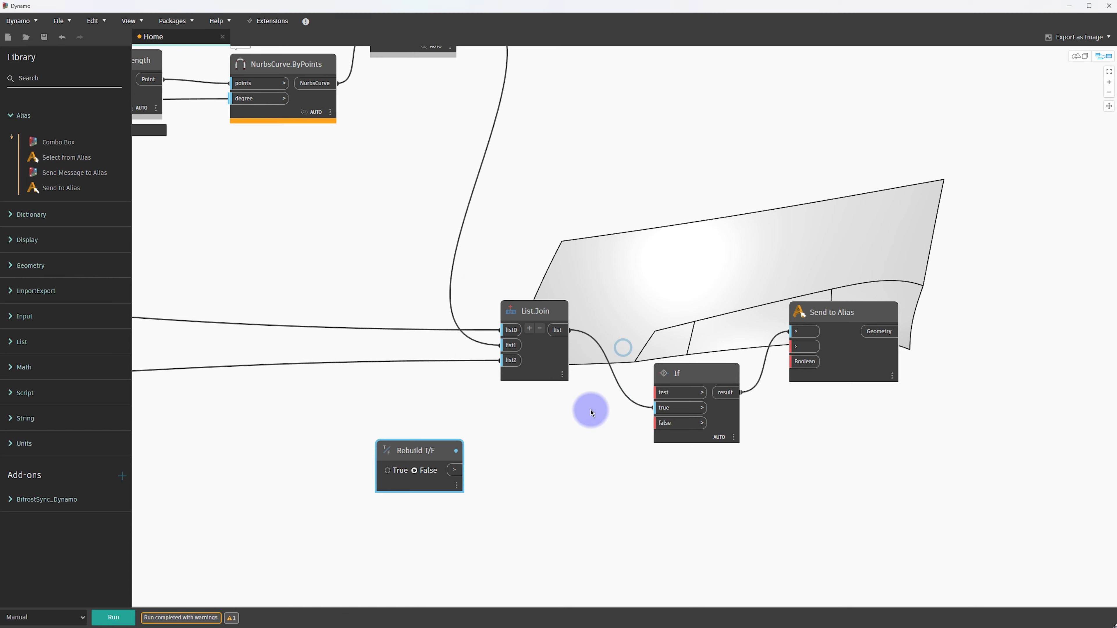
{"action": "left_click", "coordinate": [571, 429]}
Connect Rebuild T/F to the If node's test input
{"action": "left_click", "coordinate": [462, 471]}
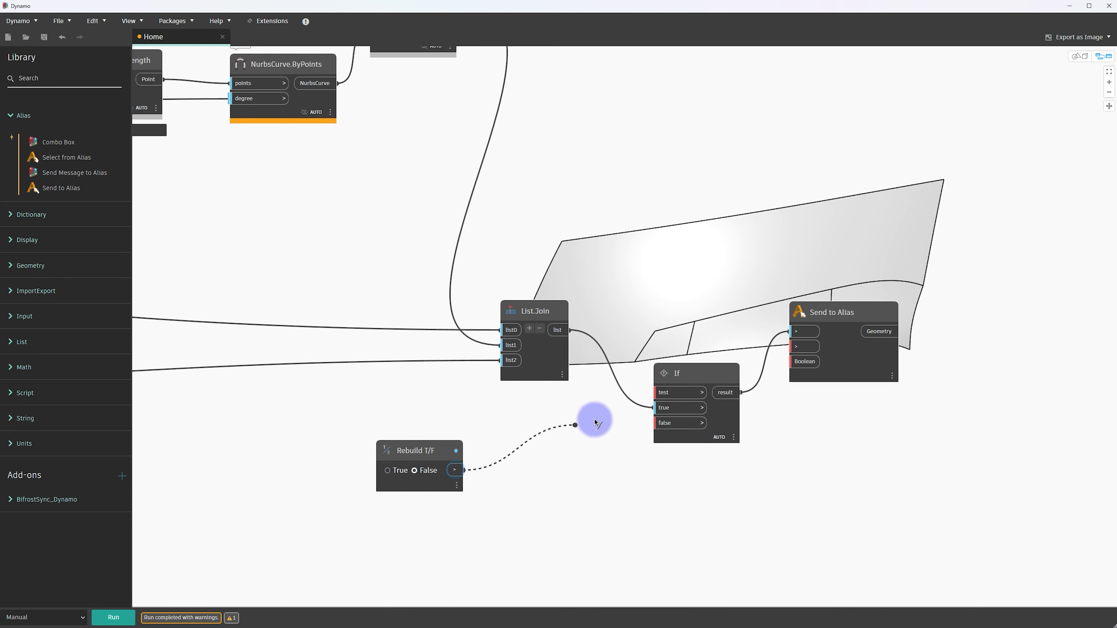
{"action": "left_click", "coordinate": [659, 392]}
{"action": "left_click_drag", "start_coordinate": [456, 451], "coordinate": [424, 429]}
{"action": "scroll", "coordinate": [367, 444], "scroll_direction": "down", "scroll_amount": 5}
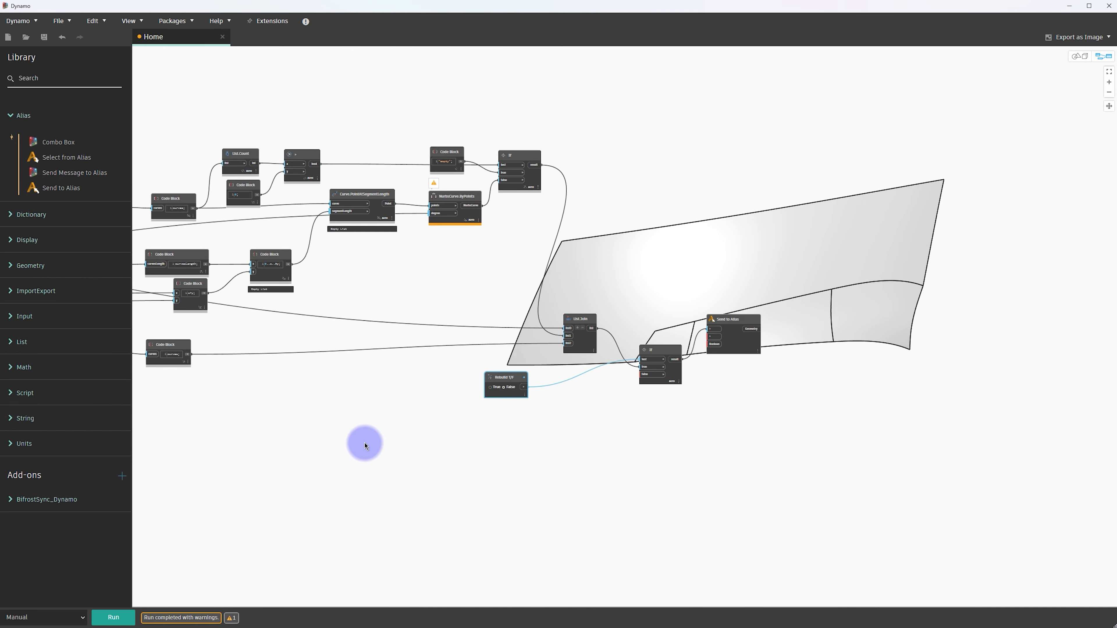
{"action": "scroll", "coordinate": [481, 401], "scroll_direction": "down", "scroll_amount": 2}
Copy the curves Code Block and feed it the List.Flatten output
{"action": "left_click", "coordinate": [484, 215]}
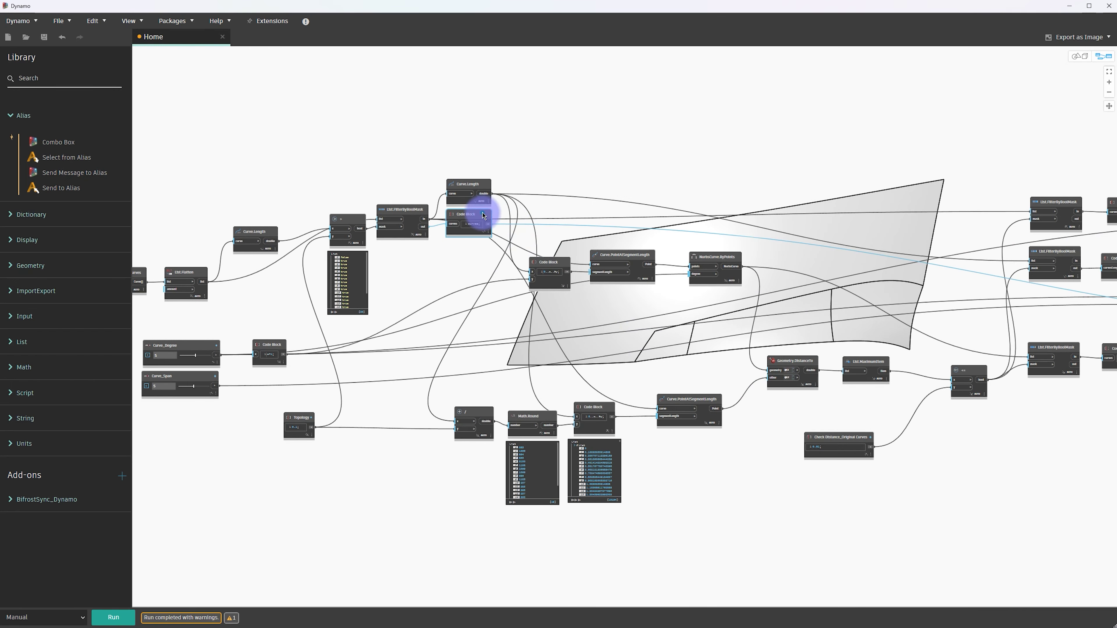
{"action": "middle_click_drag", "start_coordinate": [482, 227], "coordinate": [547, 242]}
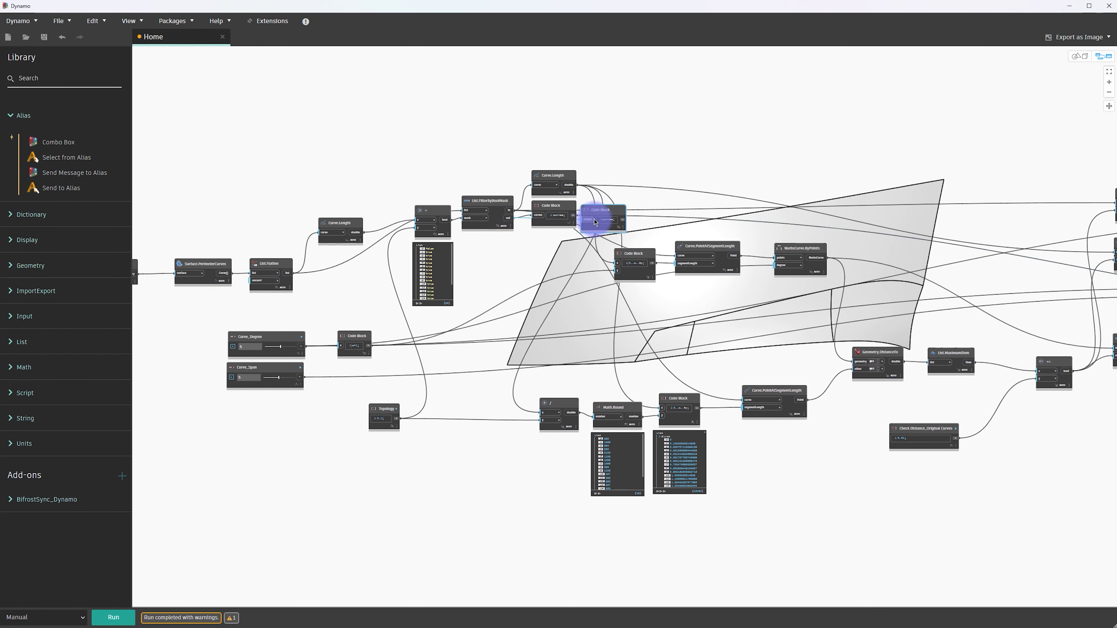
{"action": "left_click_drag", "start_coordinate": [550, 233], "coordinate": [531, 303]}
{"action": "scroll", "coordinate": [280, 277], "scroll_direction": "up", "scroll_amount": 2}
{"action": "left_click_drag", "start_coordinate": [172, 254], "coordinate": [478, 287]}
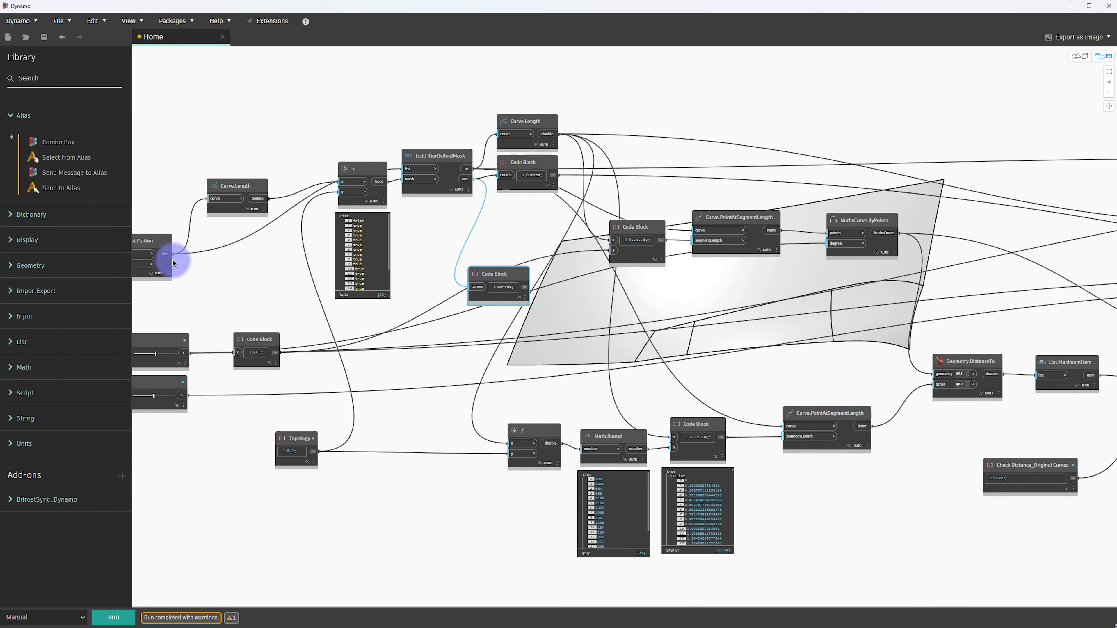
{"action": "scroll", "coordinate": [487, 282], "scroll_direction": "down", "scroll_amount": 3}
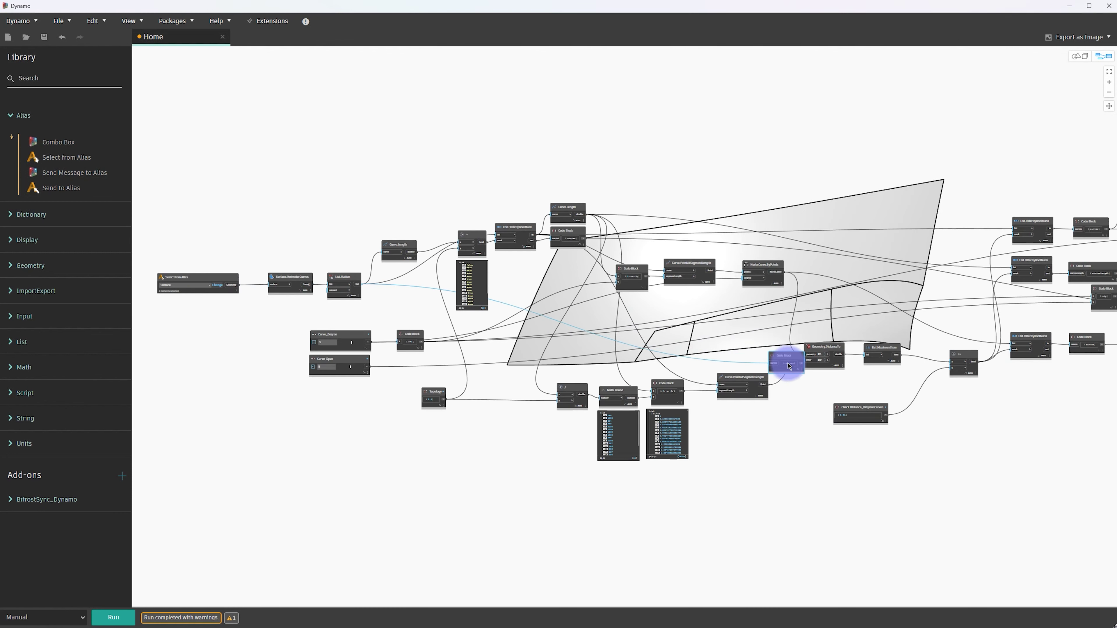
Wire the original-curves Code Block into the If false input, arranged above Rebuild T/F
{"action": "middle_click_drag", "start_coordinate": [1002, 444], "coordinate": [419, 395]}
{"action": "mouse_move", "coordinate": [416, 398]}
{"action": "left_mouse_down"}
{"action": "mouse_move", "coordinate": [713, 360]}
{"action": "mouse_move", "coordinate": [796, 332]}
{"action": "left_mouse_up"}
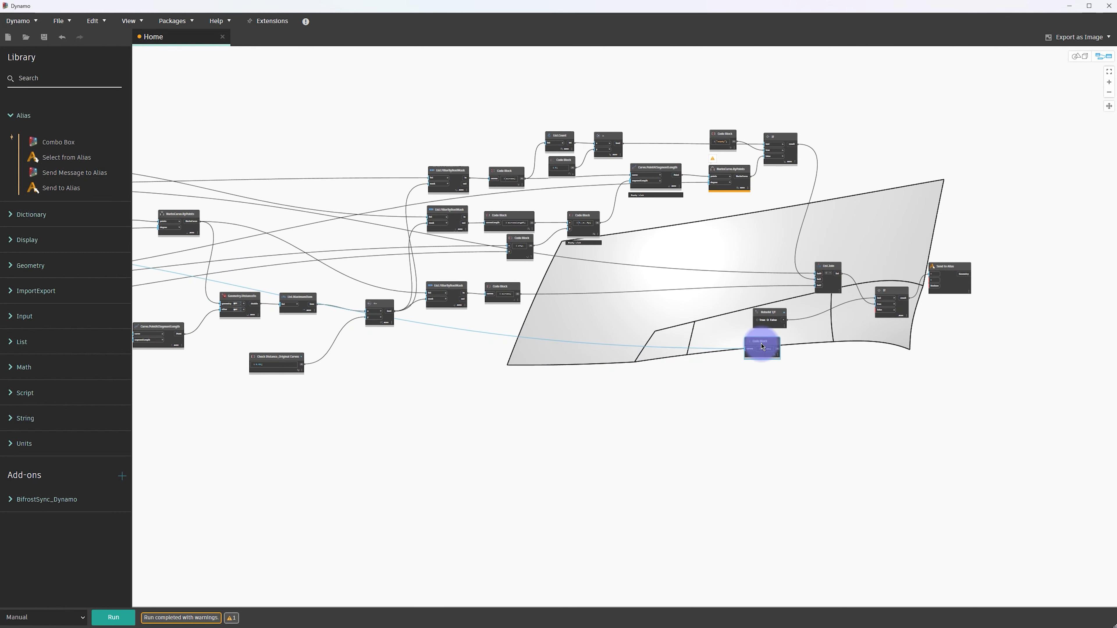
{"action": "scroll", "coordinate": [823, 316], "scroll_direction": "up", "scroll_amount": 3}
{"action": "middle_click_drag", "start_coordinate": [943, 332], "coordinate": [637, 346]}
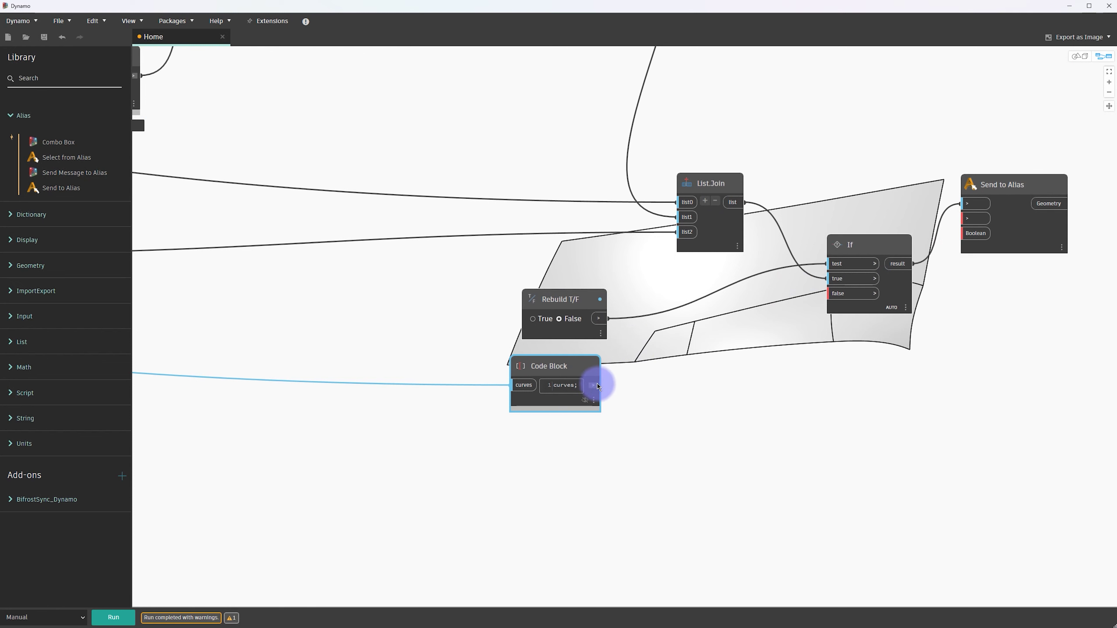
{"action": "left_click_drag", "start_coordinate": [598, 386], "coordinate": [827, 293]}
{"action": "mouse_move", "coordinate": [581, 365]}
{"action": "left_mouse_down"}
{"action": "mouse_move", "coordinate": [715, 299]}
{"action": "mouse_move", "coordinate": [726, 282]}
{"action": "left_mouse_up"}
{"action": "mouse_move", "coordinate": [559, 300]}
{"action": "left_mouse_down"}
{"action": "mouse_move", "coordinate": [633, 250]}
{"action": "mouse_move", "coordinate": [643, 431]}
{"action": "left_mouse_up"}
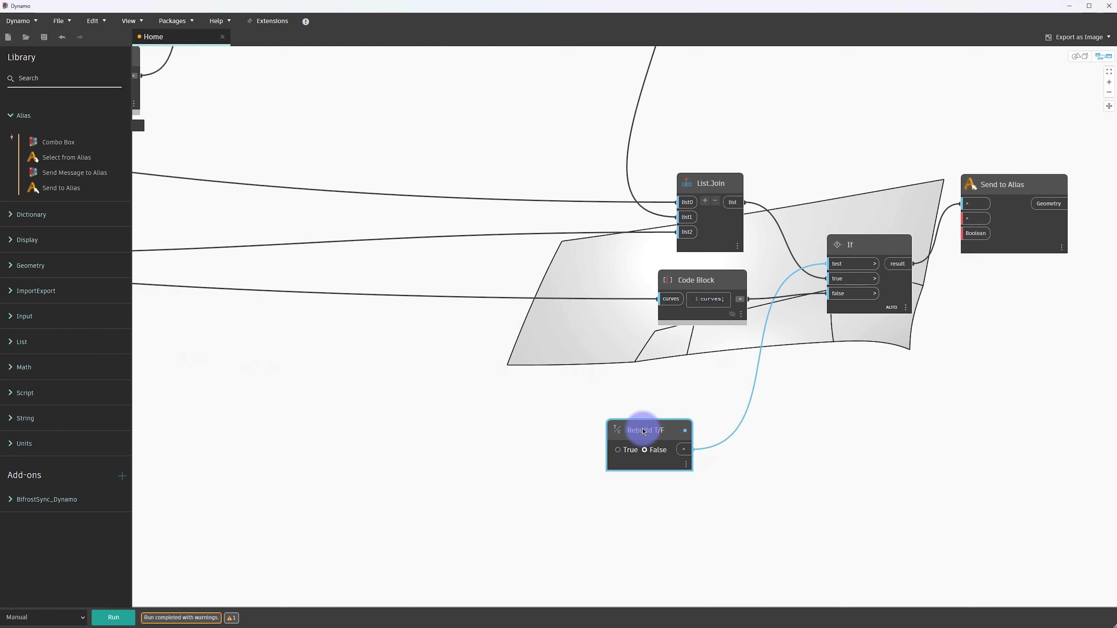
{"action": "scroll", "coordinate": [643, 431], "scroll_direction": "down", "scroll_amount": 3}
Run the graph and switch Rebuild T/F to True, moving Send to Alias and the toggle aside
{"action": "left_click", "coordinate": [122, 619]}
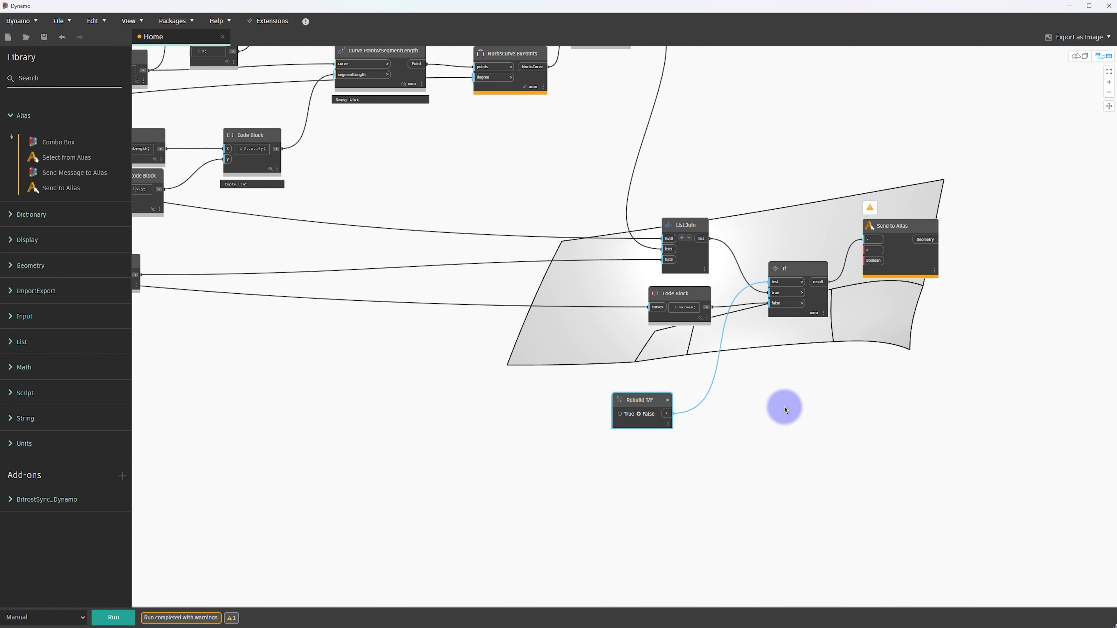
{"action": "left_click_drag", "start_coordinate": [928, 266], "coordinate": [932, 303]}
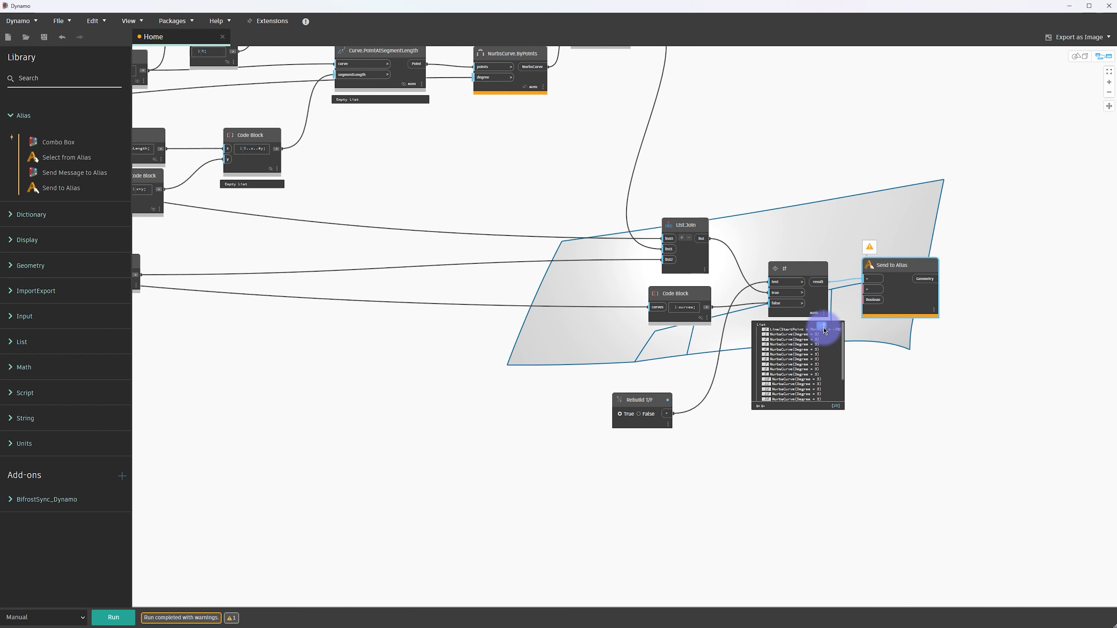
{"action": "left_click", "coordinate": [975, 385]}
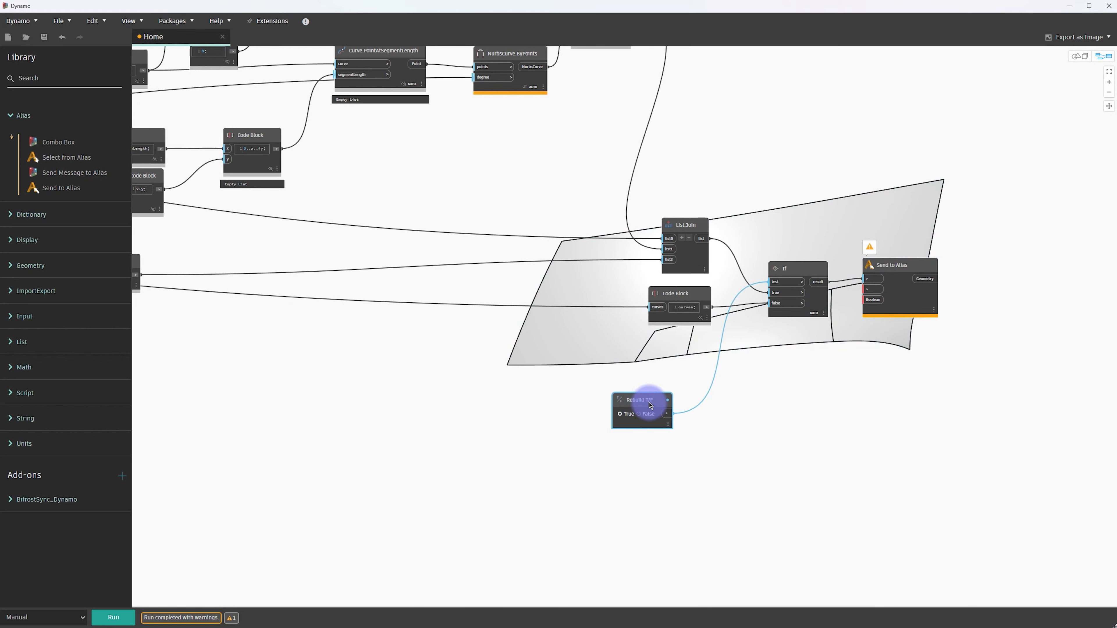
{"action": "mouse_move", "coordinate": [644, 392]}
{"action": "left_mouse_down"}
{"action": "mouse_move", "coordinate": [906, 349]}
{"action": "mouse_move", "coordinate": [294, 387]}
{"action": "left_mouse_up"}
{"action": "scroll", "coordinate": [694, 390], "scroll_direction": "down", "scroll_amount": 5}
Move Rebuild T/F and the three input nodes over to the left side of the graph
{"action": "middle_click_drag", "start_coordinate": [294, 387], "coordinate": [633, 405]}
{"action": "scroll", "coordinate": [633, 405], "scroll_direction": "up", "scroll_amount": 3}
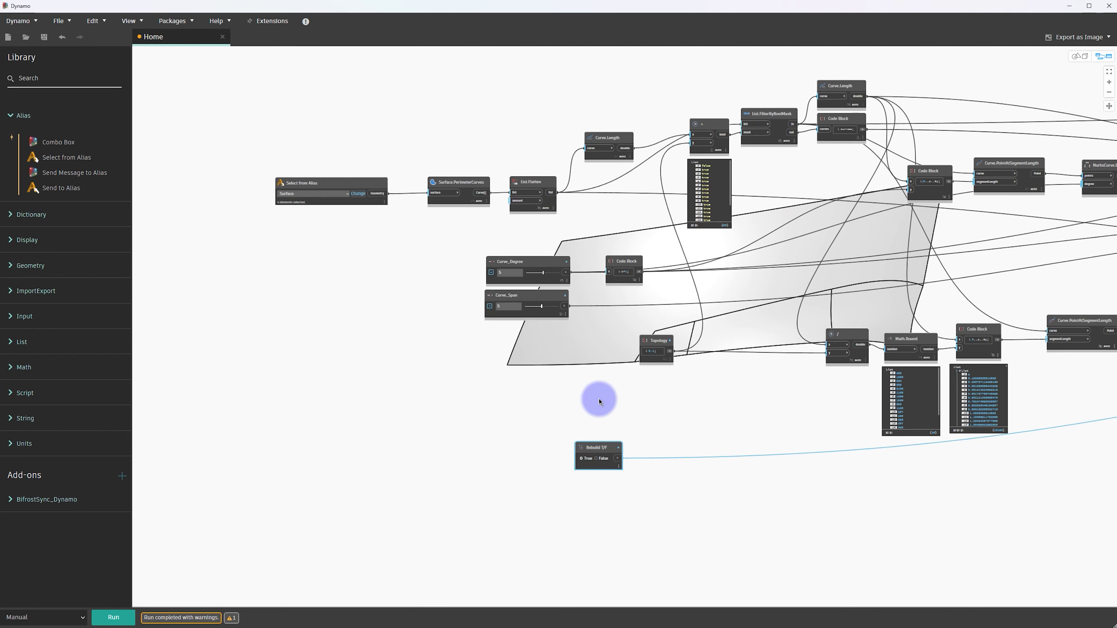
{"action": "left_click_drag", "start_coordinate": [604, 437], "coordinate": [518, 388]}
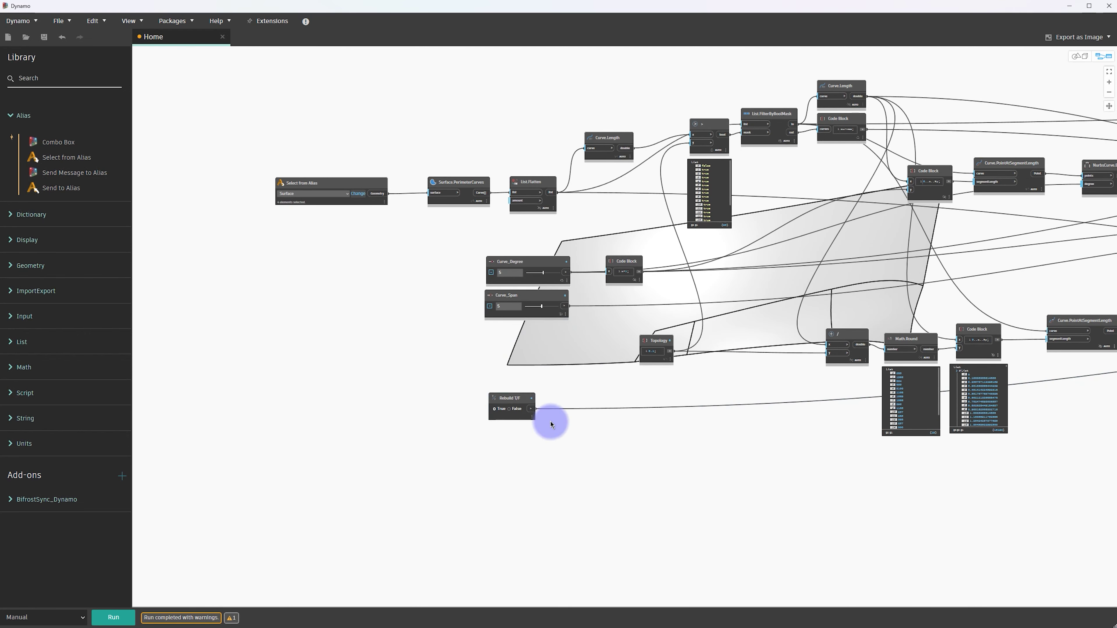
{"action": "mouse_move", "coordinate": [549, 441]}
{"action": "left_mouse_down"}
{"action": "mouse_move", "coordinate": [467, 243]}
{"action": "mouse_move", "coordinate": [281, 269]}
{"action": "left_mouse_up"}
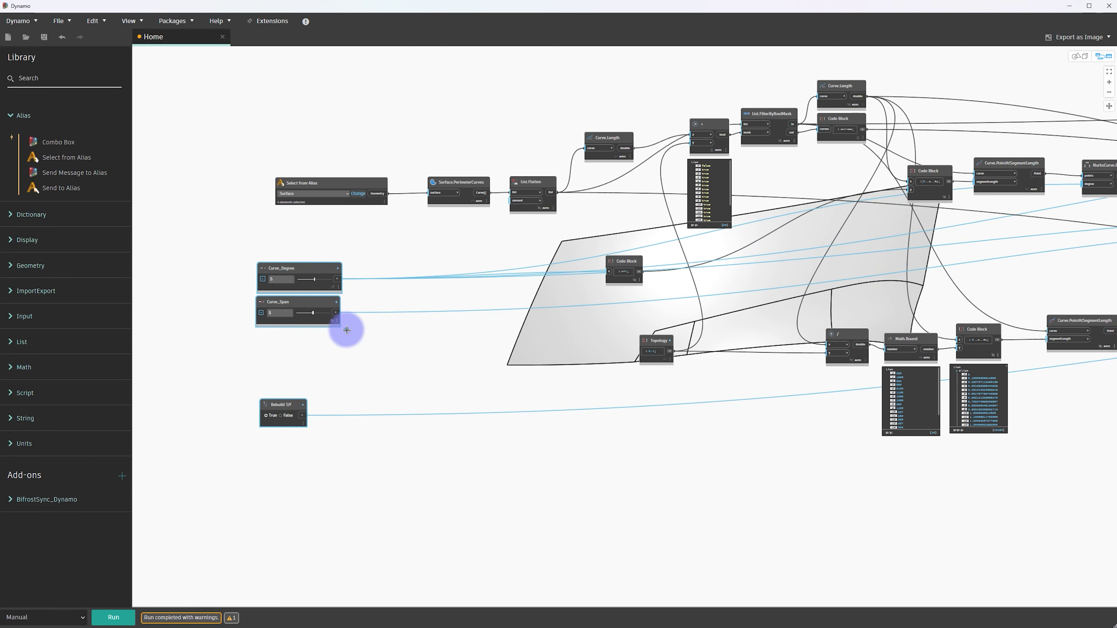
{"action": "left_click", "coordinate": [360, 332]}
{"action": "scroll", "coordinate": [427, 287], "scroll_direction": "up", "scroll_amount": 1}
{"action": "scroll", "coordinate": [387, 237], "scroll_direction": "up", "scroll_amount": 1}
Shift Select from Alias left, with Rebuild T/F above the aligned Curve_Degree and Curve_Span sliders
{"action": "left_click_drag", "start_coordinate": [386, 238], "coordinate": [337, 237]}
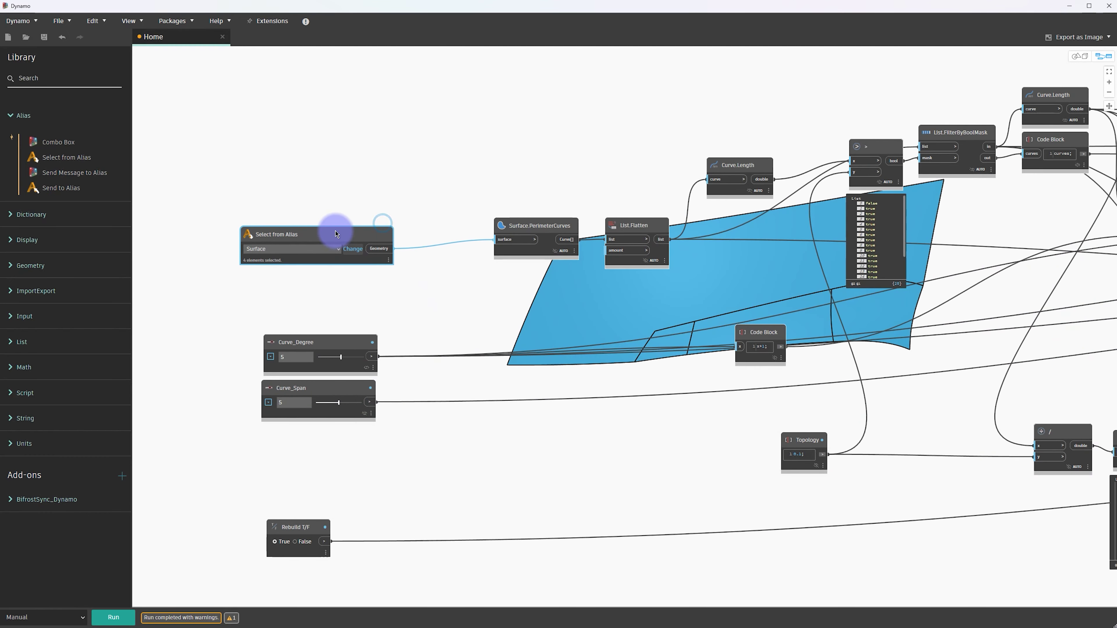
{"action": "middle_click_drag", "start_coordinate": [370, 315], "coordinate": [534, 324]}
{"action": "left_click", "coordinate": [535, 323]}
{"action": "left_click_drag", "start_coordinate": [484, 532], "coordinate": [481, 294]}
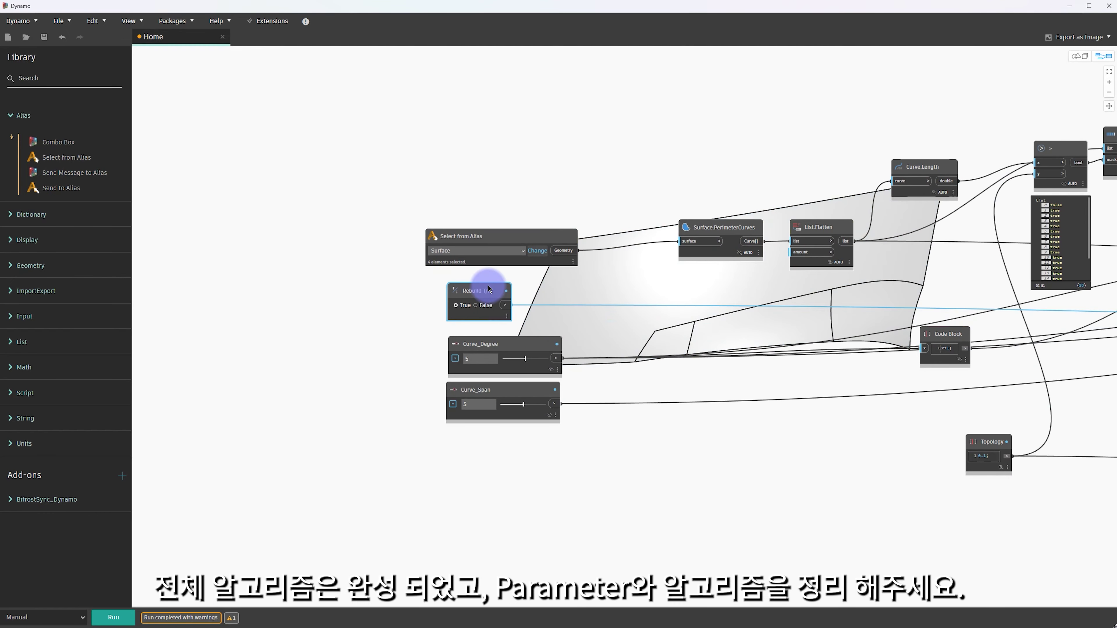
{"action": "left_click_drag", "start_coordinate": [668, 451], "coordinate": [498, 349]}
{"action": "middle_click_drag", "start_coordinate": [561, 349], "coordinate": [462, 325]}
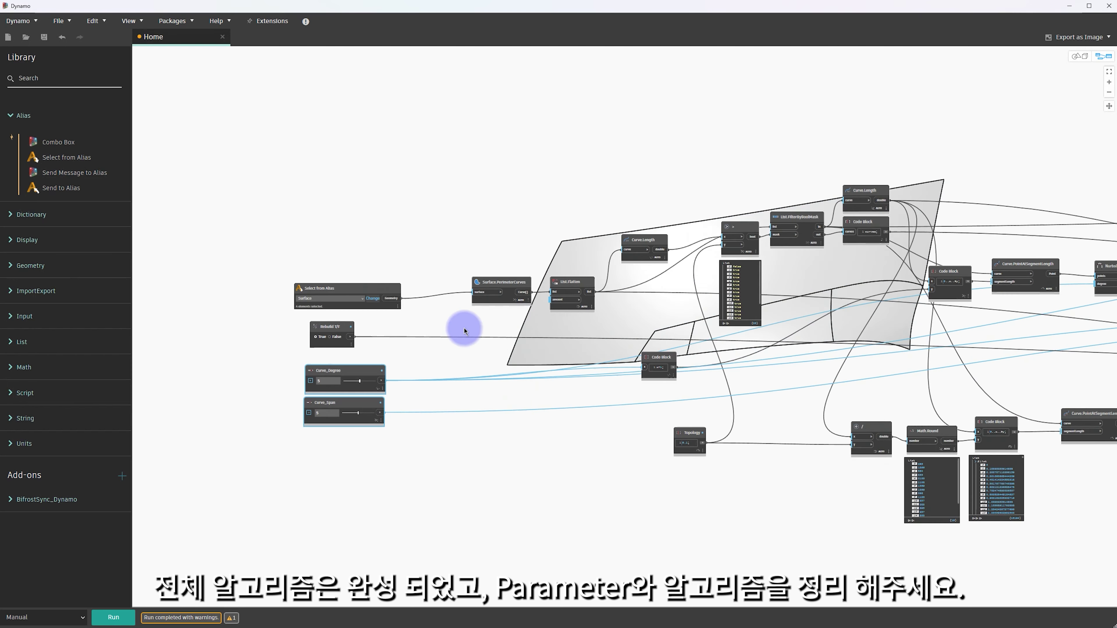
{"action": "scroll", "coordinate": [458, 335], "scroll_direction": "down", "scroll_amount": 1}
{"action": "left_click", "coordinate": [459, 334]}
Shift Surface.PerimeterCurves and List.Flatten slightly down and to the left
{"action": "scroll", "coordinate": [459, 334], "scroll_direction": "up", "scroll_amount": 1}
{"action": "scroll", "coordinate": [636, 336], "scroll_direction": "up", "scroll_amount": 2}
{"action": "mouse_move", "coordinate": [636, 337]}
{"action": "left_mouse_down"}
{"action": "mouse_move", "coordinate": [406, 282]}
{"action": "mouse_move", "coordinate": [424, 302]}
{"action": "mouse_move", "coordinate": [405, 304]}
{"action": "left_mouse_up"}
{"action": "left_click", "coordinate": [613, 293]}
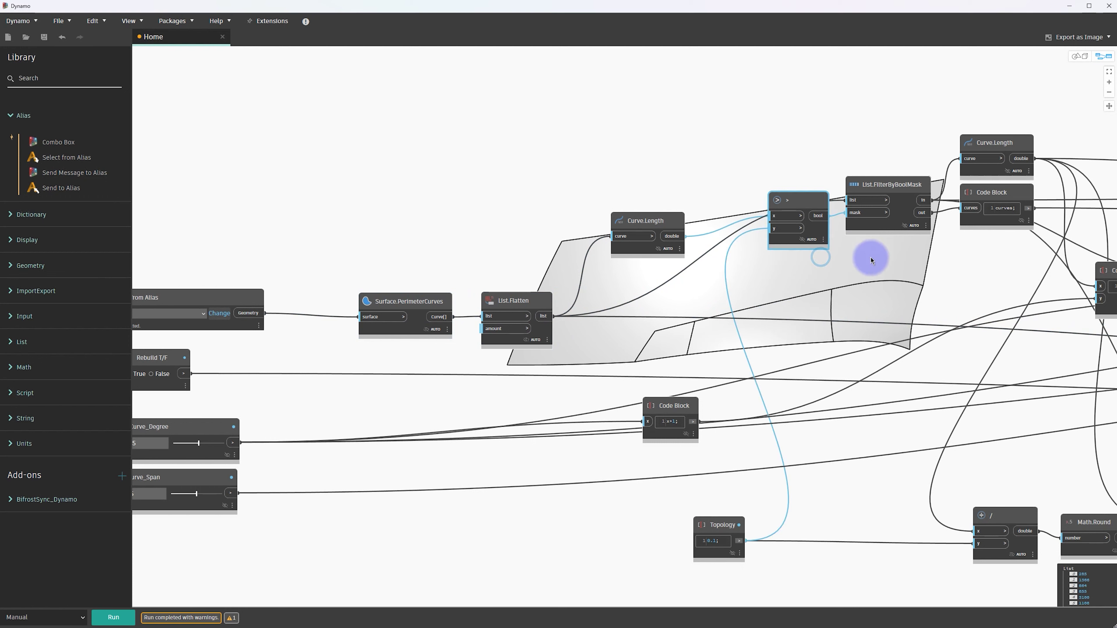
Pull the Curve.Length, > comparison and Topology nodes left, with Topology under the Code Block
{"action": "left_click_drag", "start_coordinate": [674, 224], "coordinate": [644, 227]}
{"action": "left_click_drag", "start_coordinate": [810, 204], "coordinate": [720, 228]}
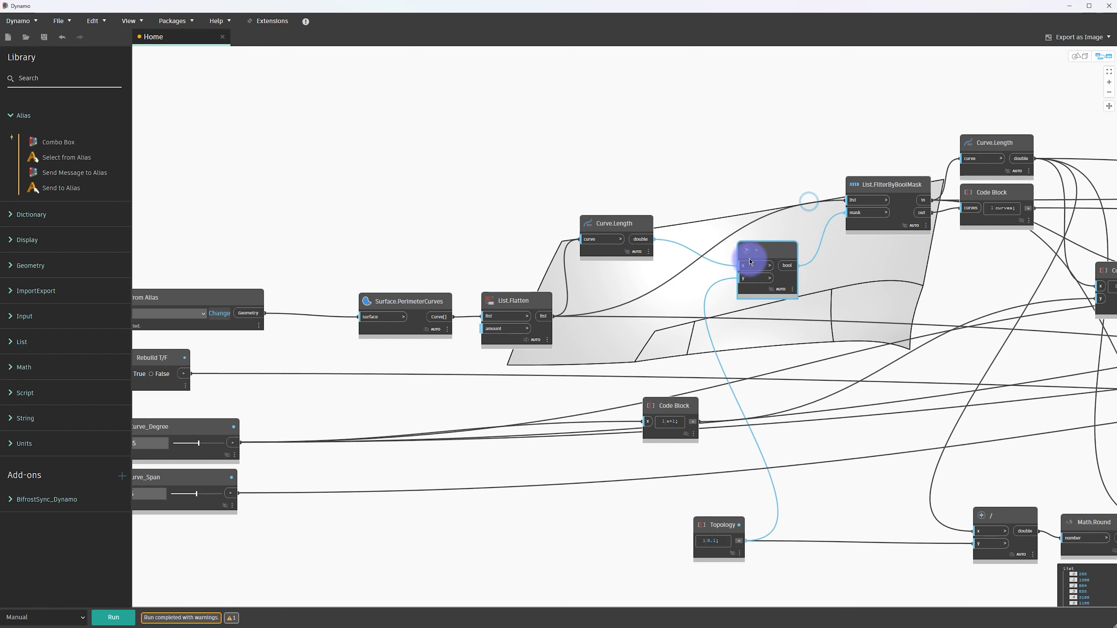
{"action": "left_click_drag", "start_coordinate": [716, 531], "coordinate": [657, 539]}
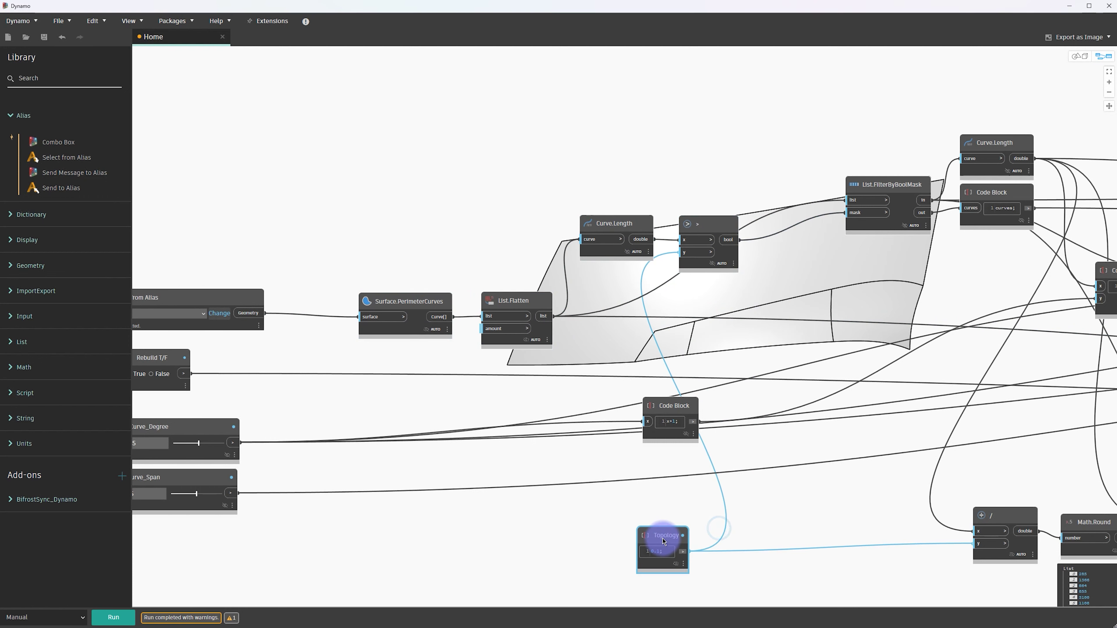
{"action": "mouse_move", "coordinate": [685, 522]}
{"action": "middle_mouse_down"}
{"action": "mouse_move", "coordinate": [739, 378]}
{"action": "mouse_move", "coordinate": [723, 361]}
{"action": "middle_mouse_up"}
{"action": "left_click_drag", "start_coordinate": [723, 361], "coordinate": [738, 390]}
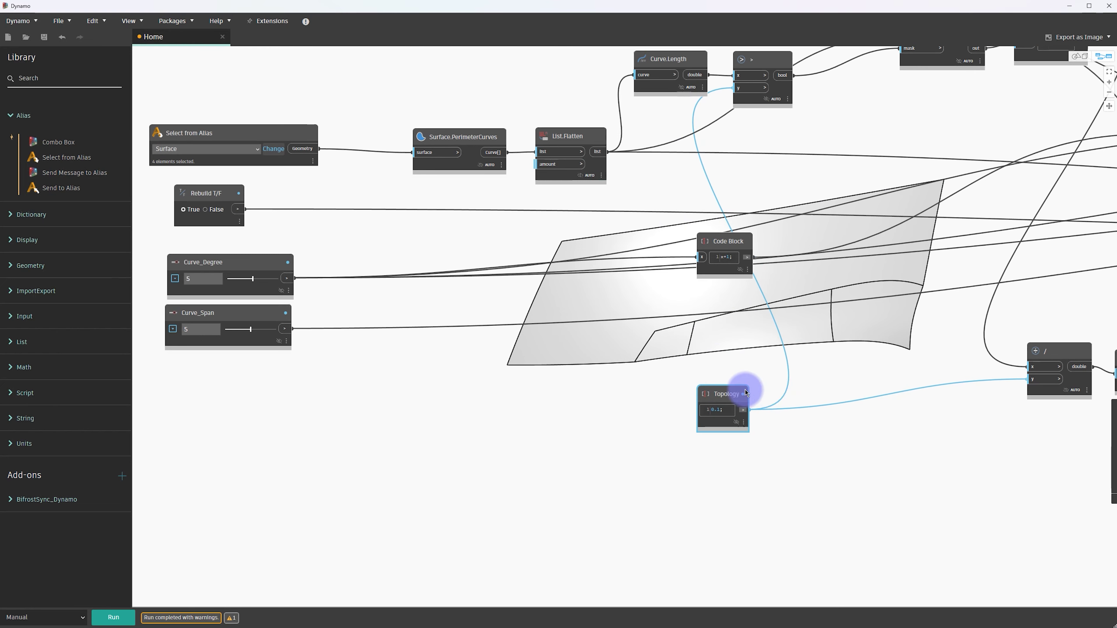
Try grouping the Code Block with Topology, then undo that group
{"action": "middle_click_drag", "start_coordinate": [738, 389], "coordinate": [724, 394]}
{"action": "key", "text": "ctrl+g"}
{"action": "left_click_drag", "start_coordinate": [680, 326], "coordinate": [685, 411]}
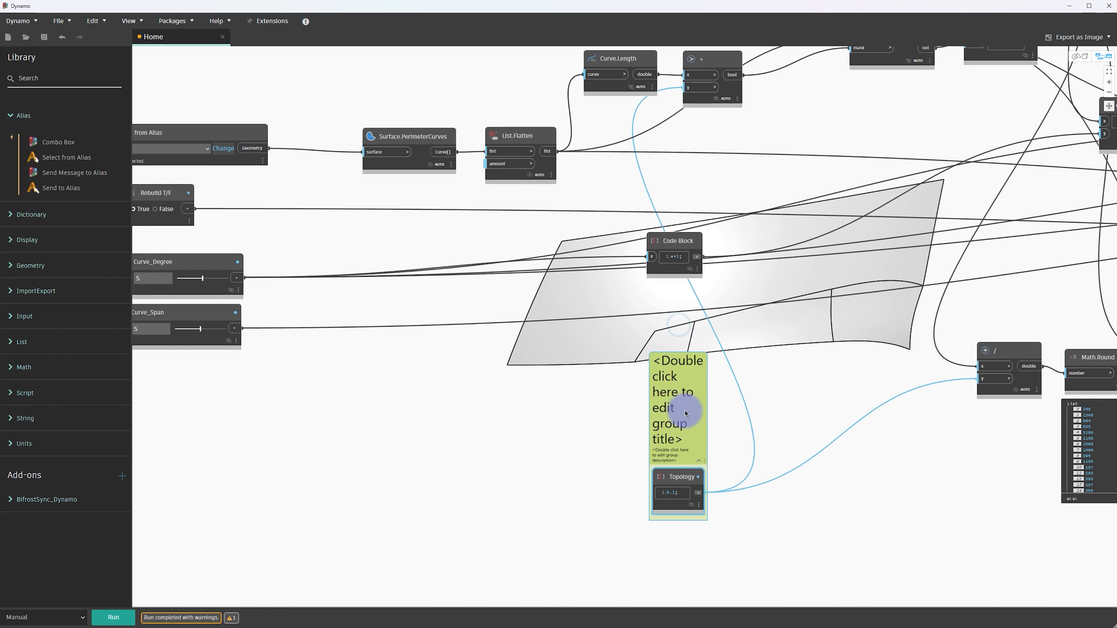
{"action": "double_click", "coordinate": [685, 411]}
{"action": "left_click", "coordinate": [770, 456]}
{"action": "scroll", "coordinate": [780, 452], "scroll_direction": "down", "scroll_amount": 3}
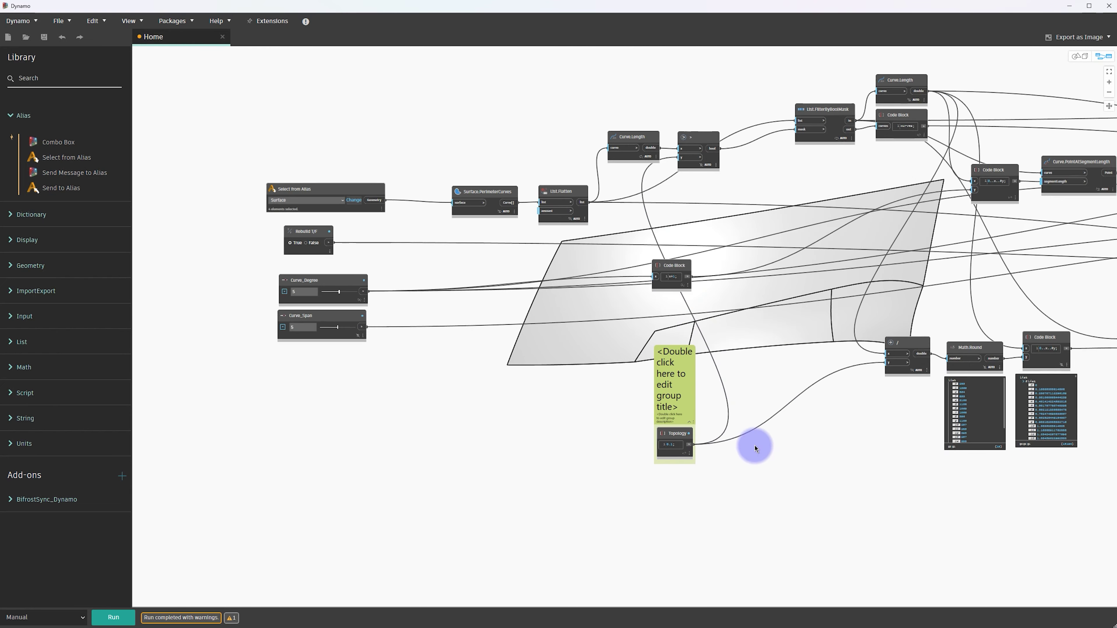
{"action": "middle_click_drag", "start_coordinate": [781, 441], "coordinate": [674, 424]}
{"action": "key", "text": "ctrl+z"}
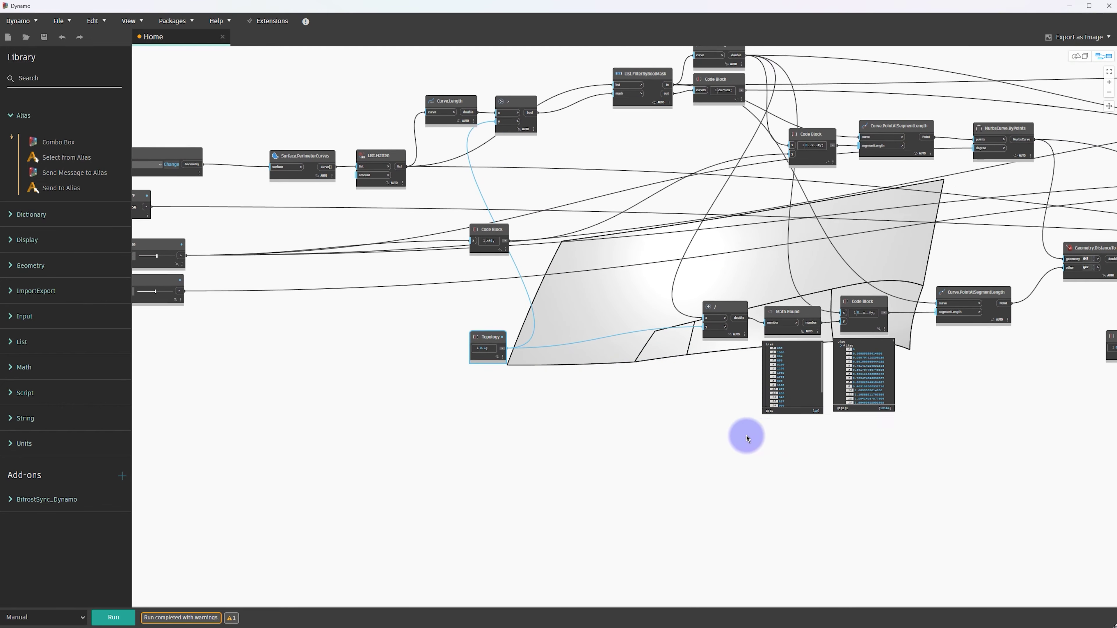
Group Check Distance_Original Curves under Topology and title the group 'Numbers'
{"action": "mouse_move", "coordinate": [642, 421]}
{"action": "left_mouse_down"}
{"action": "mouse_move", "coordinate": [374, 387]}
{"action": "mouse_move", "coordinate": [392, 369]}
{"action": "left_mouse_up"}
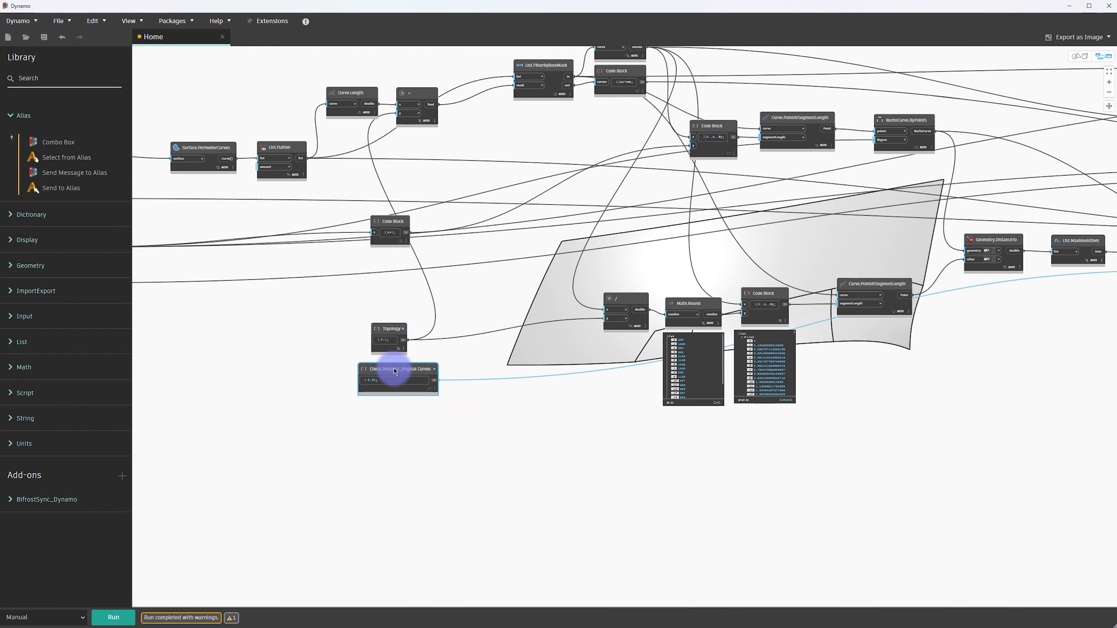
{"action": "scroll", "coordinate": [419, 424], "scroll_direction": "up", "scroll_amount": 3}
{"action": "middle_click_drag", "start_coordinate": [419, 424], "coordinate": [323, 364]}
{"action": "left_click_drag", "start_coordinate": [323, 365], "coordinate": [321, 362]}
{"action": "key", "text": "ctrl+g"}
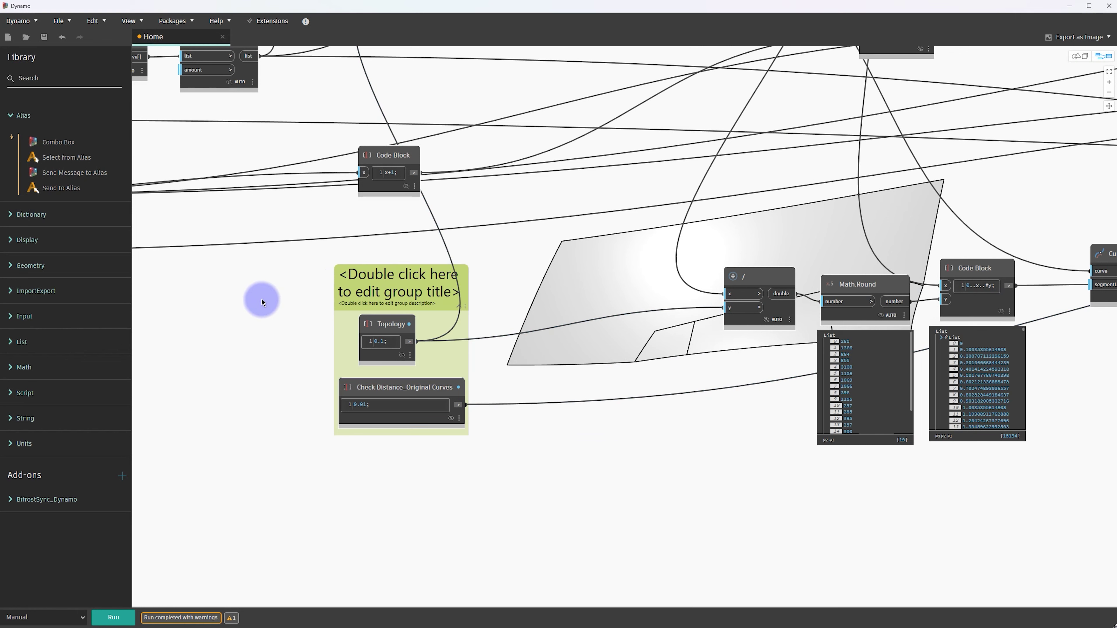
{"action": "left_click_drag", "start_coordinate": [387, 292], "coordinate": [377, 343]}
{"action": "double_click", "coordinate": [377, 343]}
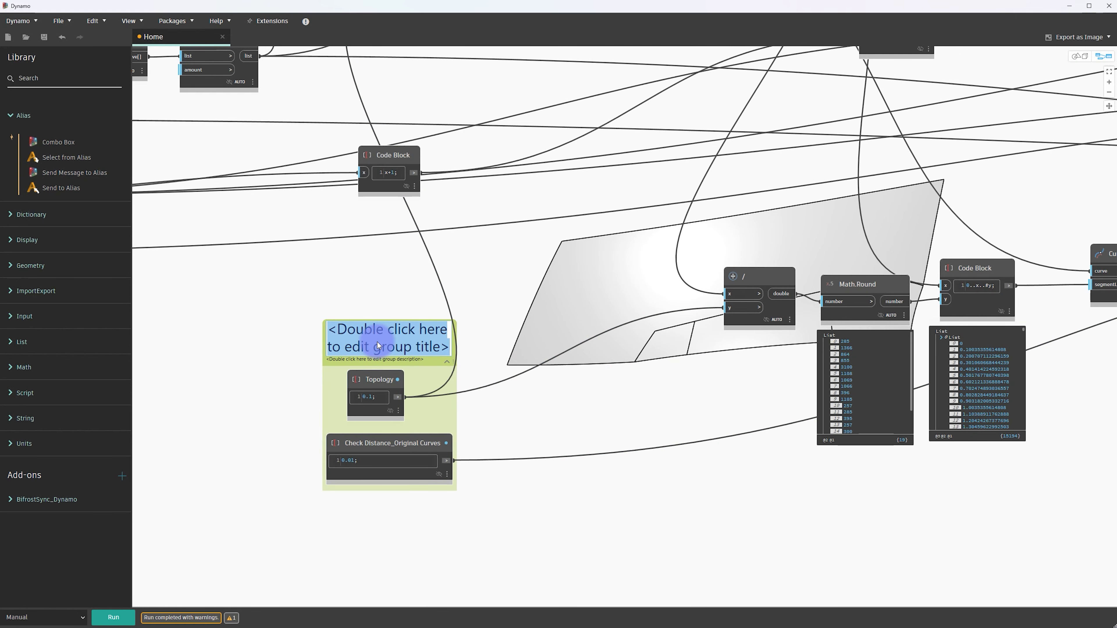
{"action": "type", "text": "Numbers"}
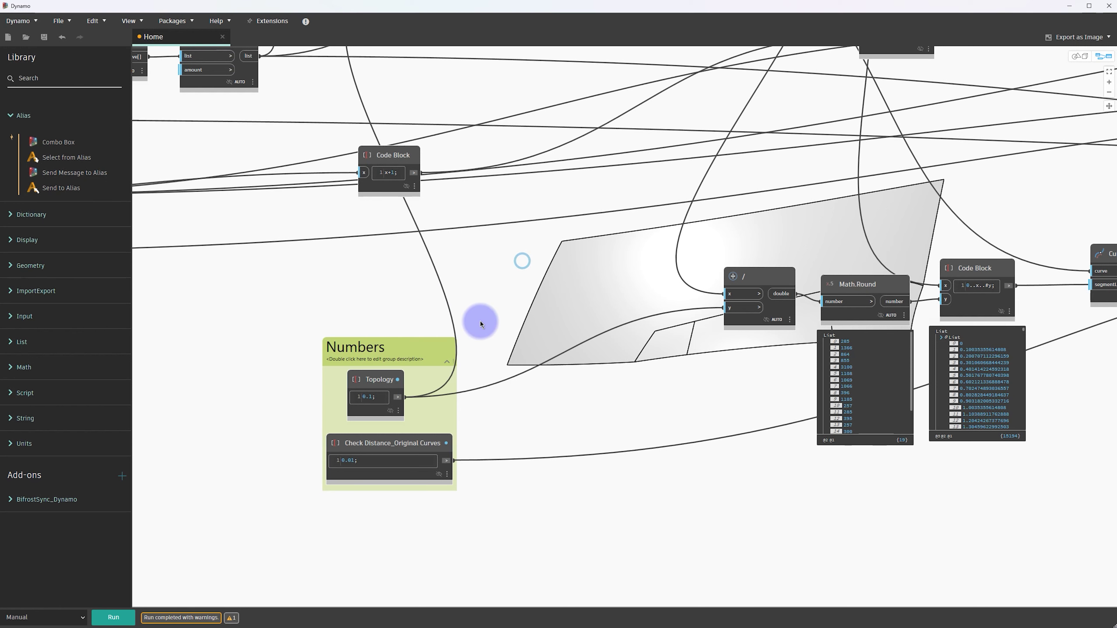
{"action": "scroll", "coordinate": [468, 319], "scroll_direction": "down", "scroll_amount": 3}
{"action": "left_click_drag", "start_coordinate": [467, 320], "coordinate": [493, 386]}
Move the Code Block beside the sliders, and shift Curve.Length, Code Block and List.FilterByBoolMask left
{"action": "left_click", "coordinate": [559, 336]}
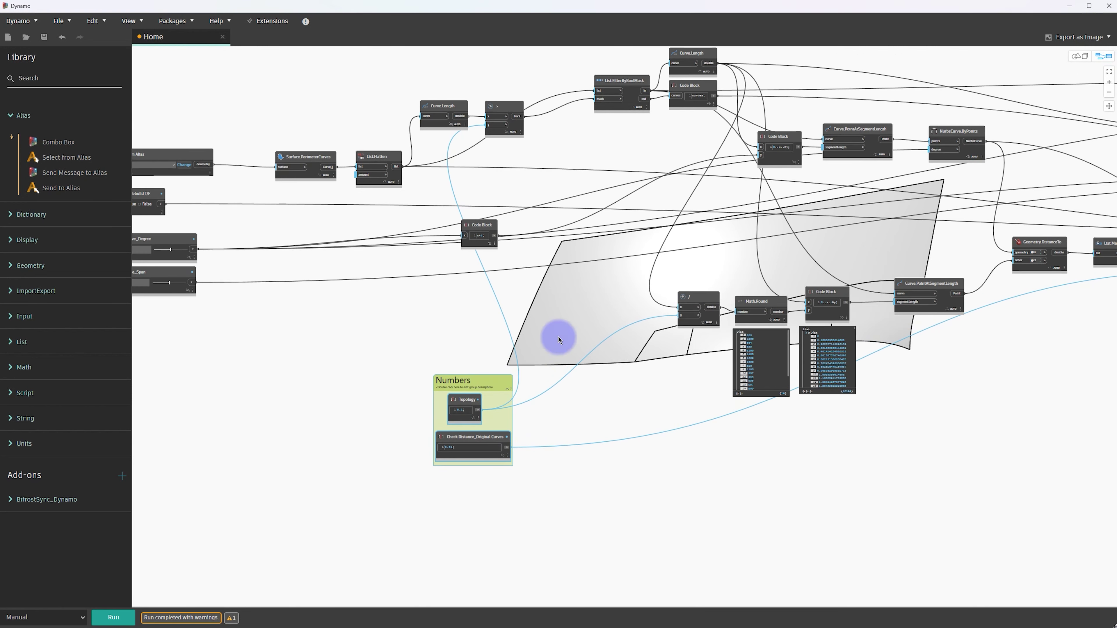
{"action": "middle_click_drag", "start_coordinate": [559, 337], "coordinate": [541, 325]}
{"action": "left_click_drag", "start_coordinate": [570, 334], "coordinate": [476, 337]}
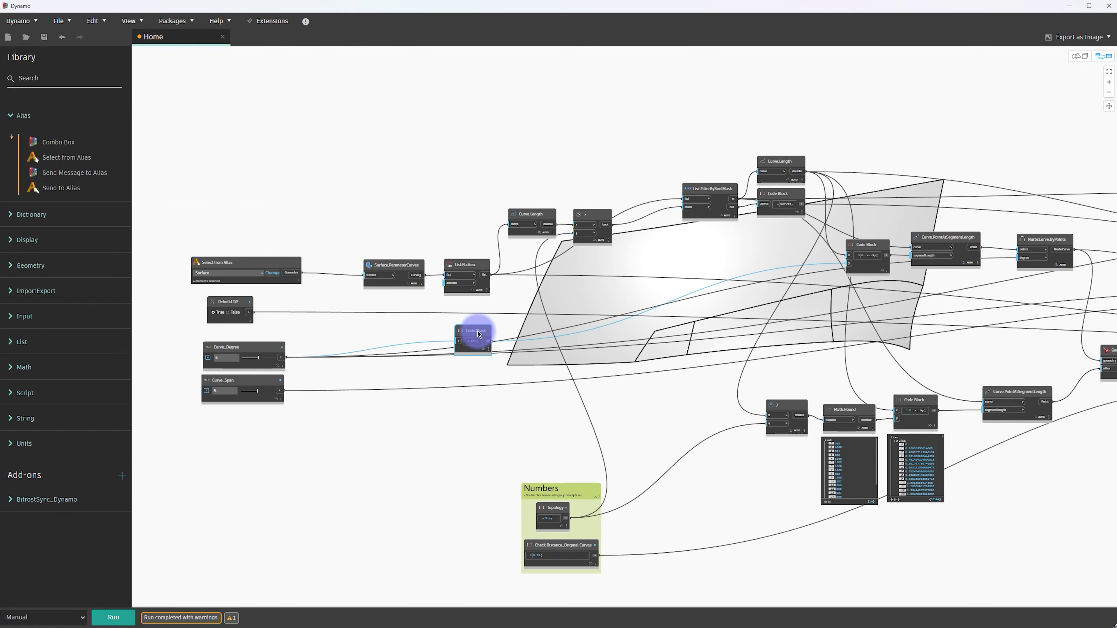
{"action": "scroll", "coordinate": [748, 303], "scroll_direction": "up", "scroll_amount": 2}
{"action": "middle_click_drag", "start_coordinate": [716, 295], "coordinate": [536, 262]}
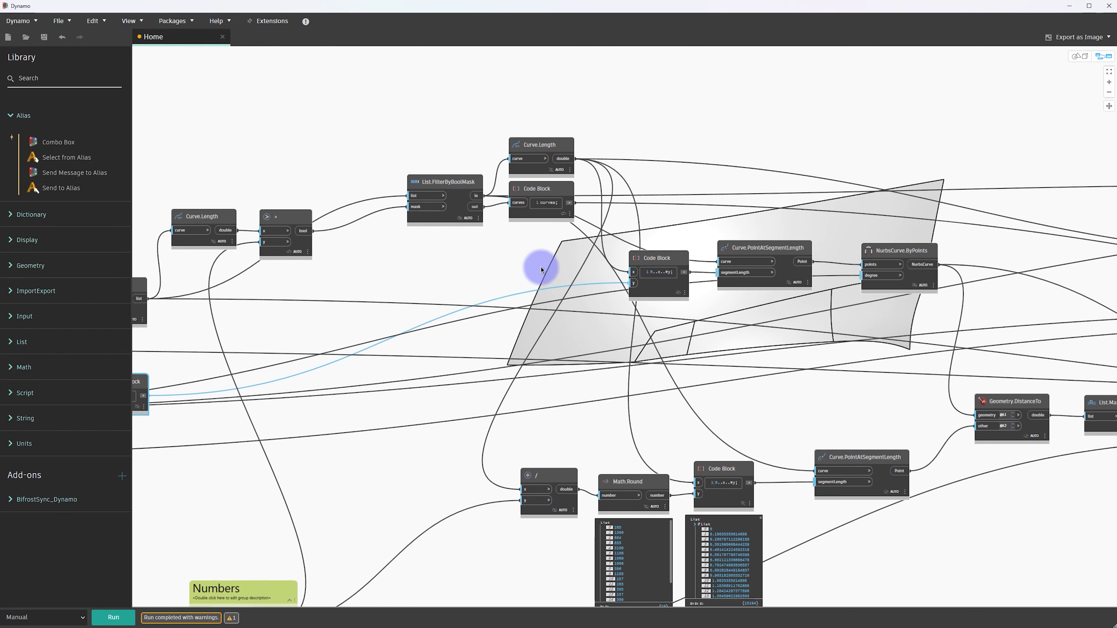
{"action": "left_click_drag", "start_coordinate": [590, 260], "coordinate": [411, 112]}
{"action": "left_click_drag", "start_coordinate": [438, 192], "coordinate": [373, 209]}
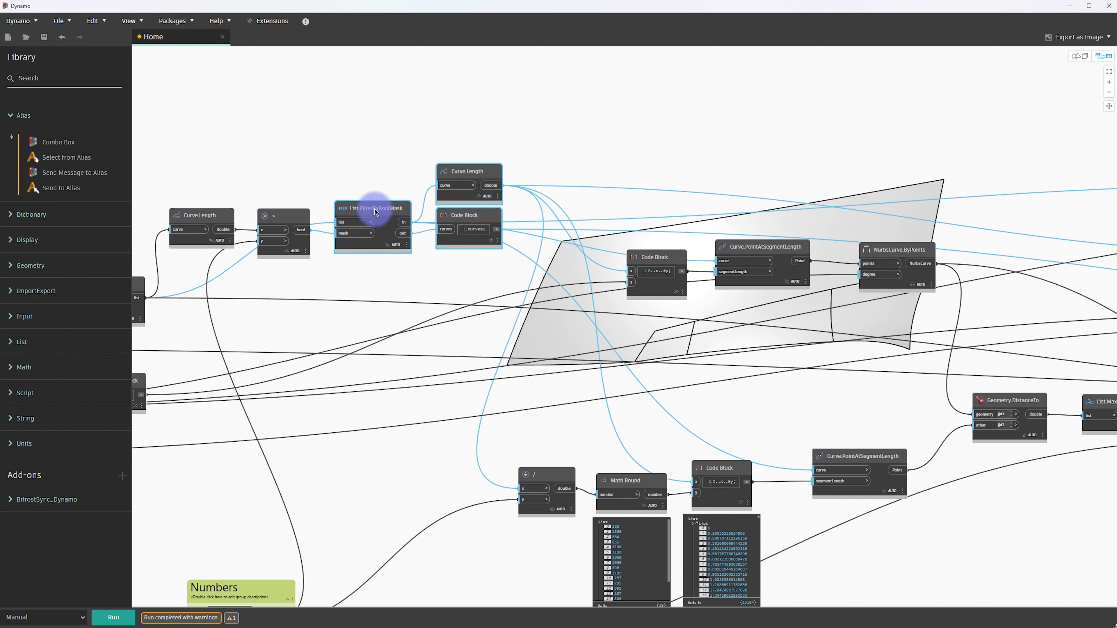
{"action": "left_click", "coordinate": [603, 185]}
Line up the division node with Math.Round
{"action": "middle_click_drag", "start_coordinate": [696, 521], "coordinate": [604, 438]}
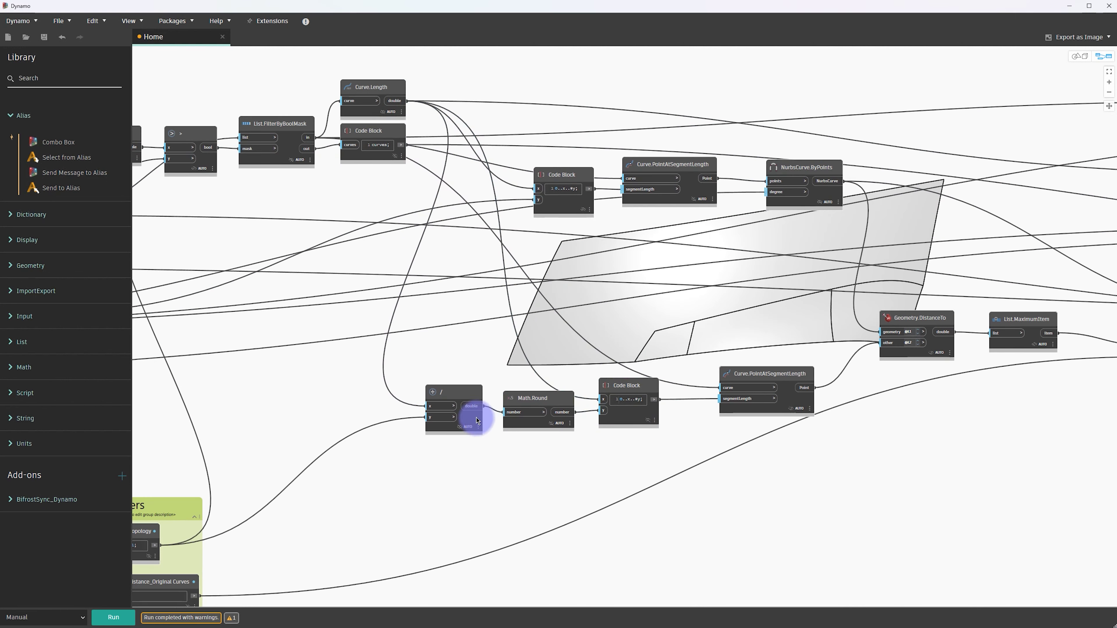
{"action": "left_click_drag", "start_coordinate": [476, 424], "coordinate": [534, 400]}
{"action": "left_click", "coordinate": [525, 401], "text": "shift"}
{"action": "left_click", "coordinate": [561, 362]}
{"action": "middle_click_drag", "start_coordinate": [586, 349], "coordinate": [578, 393]}
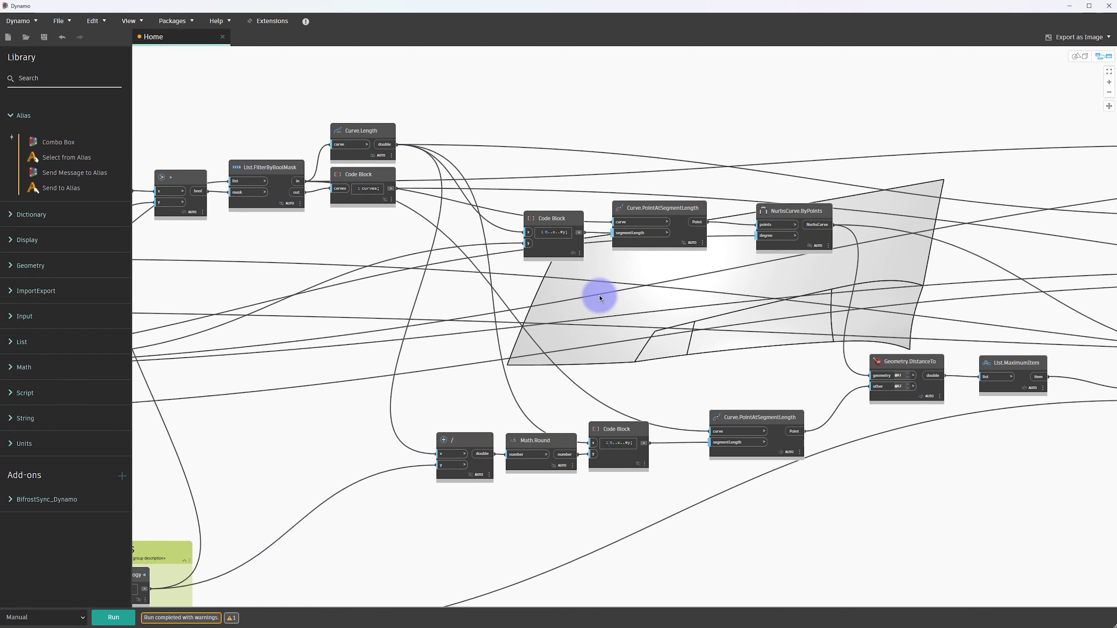
Place the Code Block, Curve.PointAtSegmentLength and NurbsCurve.ByPoints in one row beside Curve.Length
{"action": "left_click", "coordinate": [553, 256]}
{"action": "left_click_drag", "start_coordinate": [554, 255], "coordinate": [524, 166]}
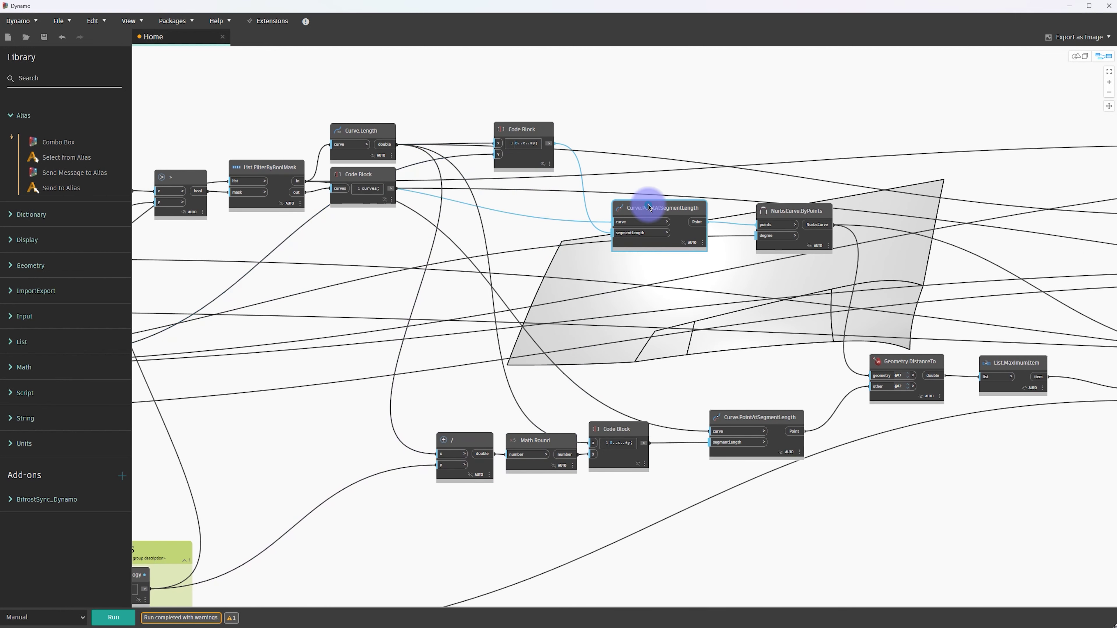
{"action": "left_click_drag", "start_coordinate": [642, 203], "coordinate": [600, 115]}
{"action": "left_click", "coordinate": [769, 133]}
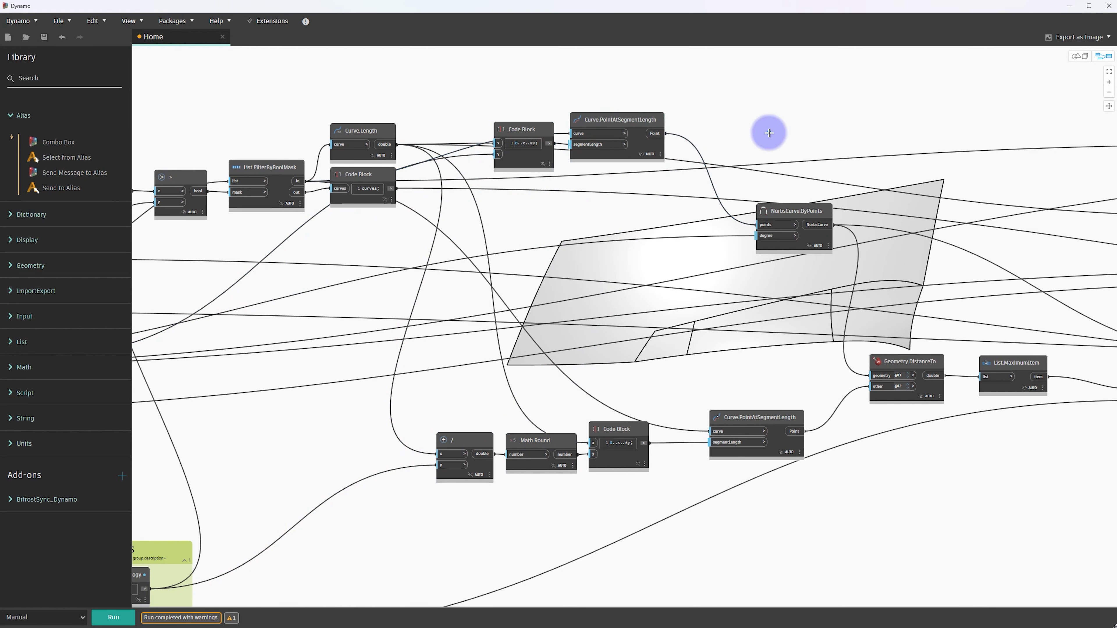
{"action": "mouse_move", "coordinate": [805, 219]}
{"action": "left_mouse_down"}
{"action": "mouse_move", "coordinate": [747, 122]}
{"action": "mouse_move", "coordinate": [735, 129]}
{"action": "left_mouse_up"}
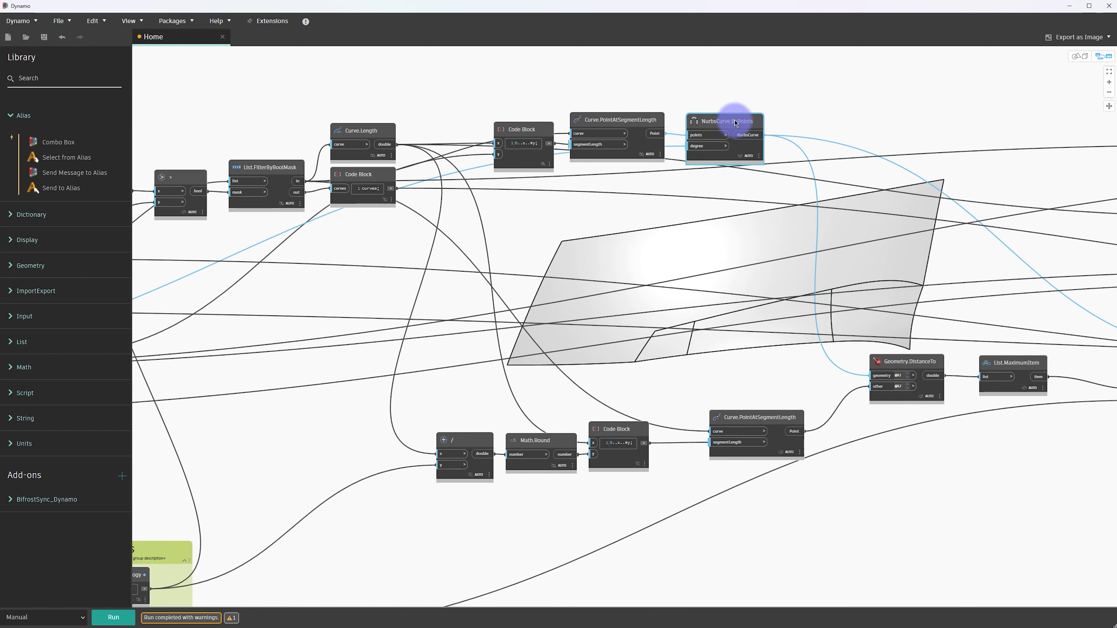
Place the <= node next to List.MaximumItem and align the x+y Code Block
{"action": "mouse_move", "coordinate": [725, 257]}
{"action": "middle_mouse_down"}
{"action": "mouse_move", "coordinate": [623, 255]}
{"action": "mouse_move", "coordinate": [566, 297]}
{"action": "middle_mouse_up"}
{"action": "mouse_move", "coordinate": [676, 382]}
{"action": "left_mouse_down"}
{"action": "mouse_move", "coordinate": [655, 391]}
{"action": "mouse_move", "coordinate": [627, 380]}
{"action": "left_mouse_up"}
{"action": "scroll", "coordinate": [627, 379], "scroll_direction": "down", "scroll_amount": 3}
{"action": "middle_click_drag", "start_coordinate": [721, 369], "coordinate": [598, 347]}
{"action": "scroll", "coordinate": [714, 337], "scroll_direction": "up", "scroll_amount": 3}
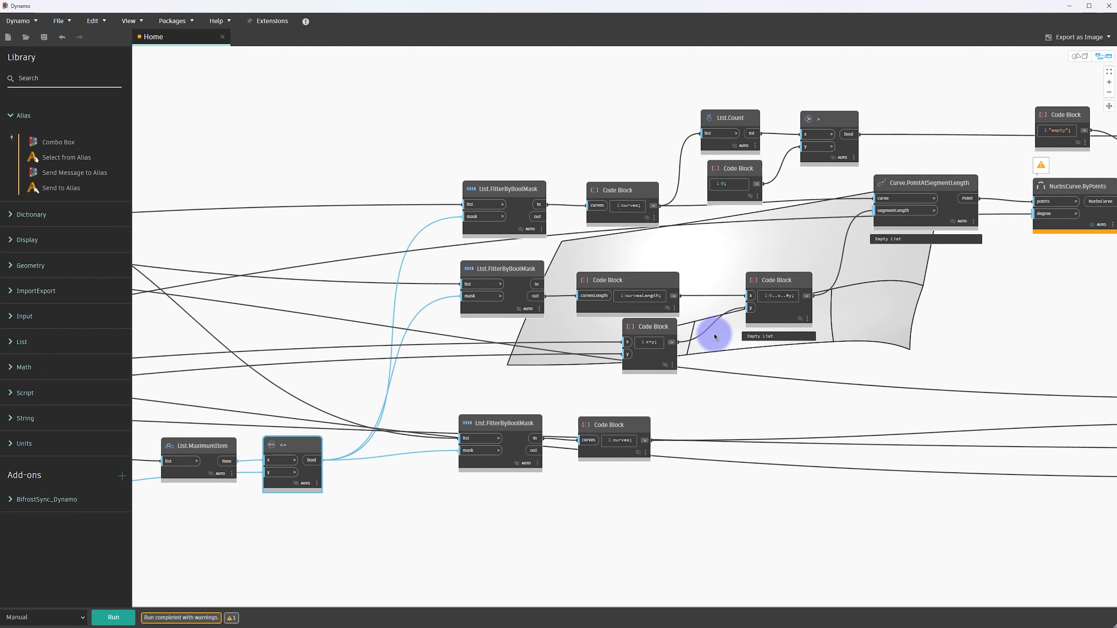
{"action": "left_click_drag", "start_coordinate": [665, 336], "coordinate": [660, 336]}
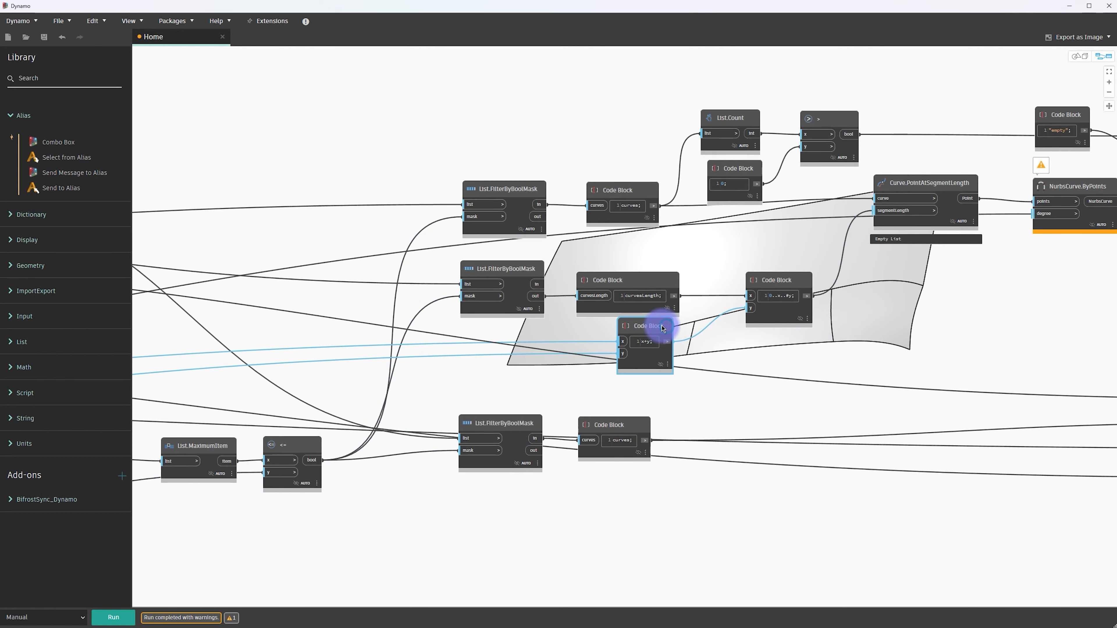
{"action": "middle_click_drag", "start_coordinate": [711, 248], "coordinate": [708, 308]}
Raise the top List.FilterByBoolMask and Code Block, with the input nodes back in view
{"action": "mouse_move", "coordinate": [424, 192]}
{"action": "left_mouse_down"}
{"action": "mouse_move", "coordinate": [618, 259]}
{"action": "mouse_move", "coordinate": [606, 187]}
{"action": "left_mouse_up"}
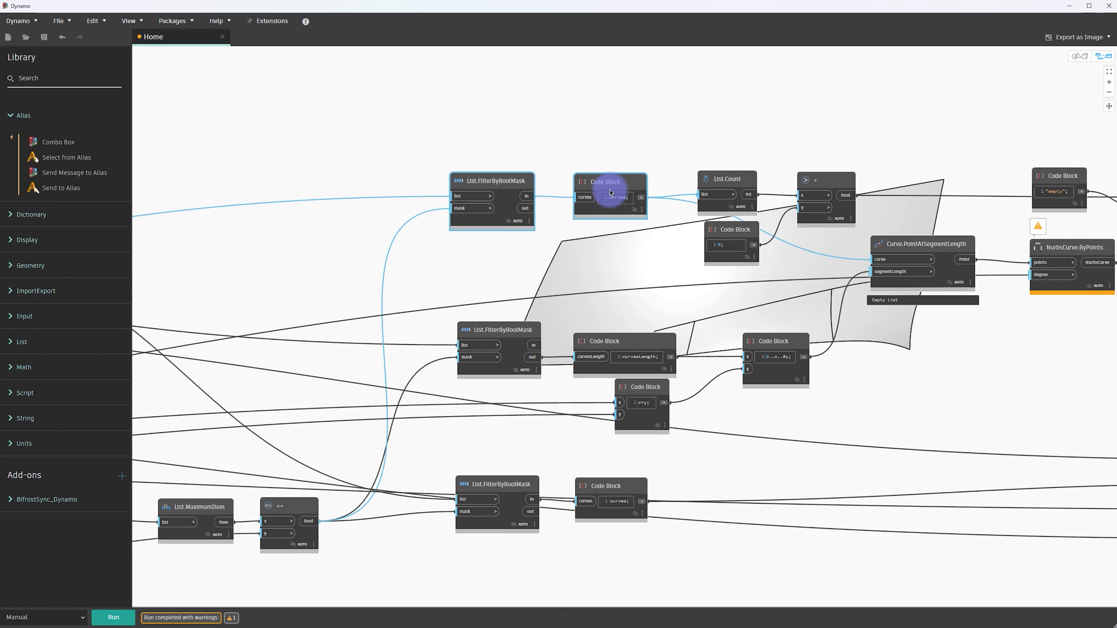
{"action": "left_click", "coordinate": [678, 263]}
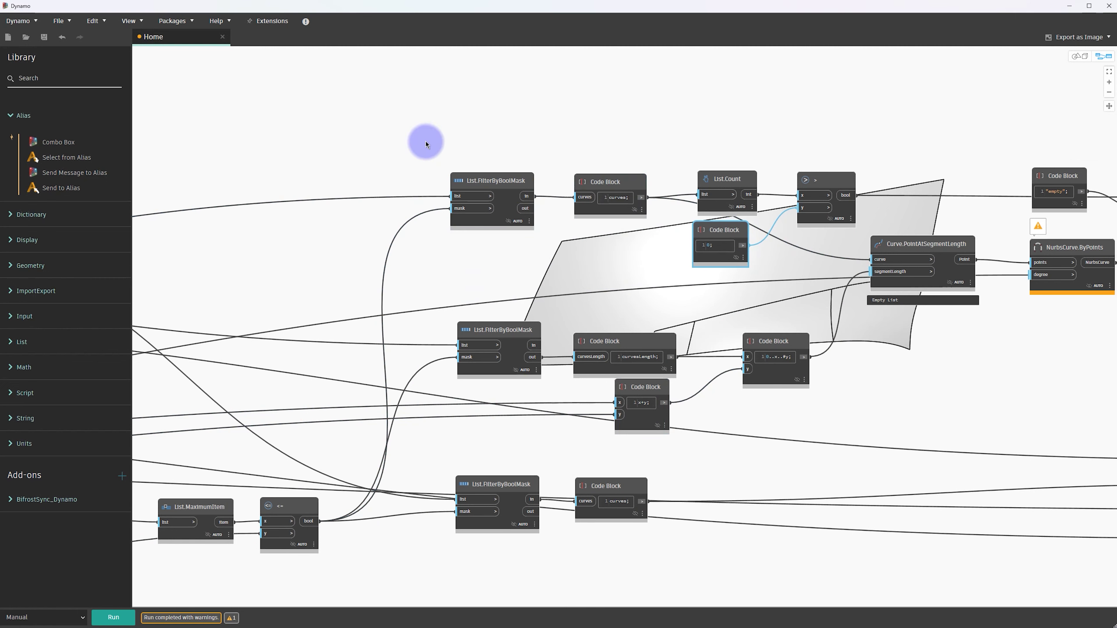
{"action": "scroll", "coordinate": [668, 224], "scroll_direction": "down", "scroll_amount": 2}
{"action": "scroll", "coordinate": [785, 243], "scroll_direction": "down", "scroll_amount": 2}
{"action": "scroll", "coordinate": [844, 269], "scroll_direction": "up", "scroll_amount": 2}
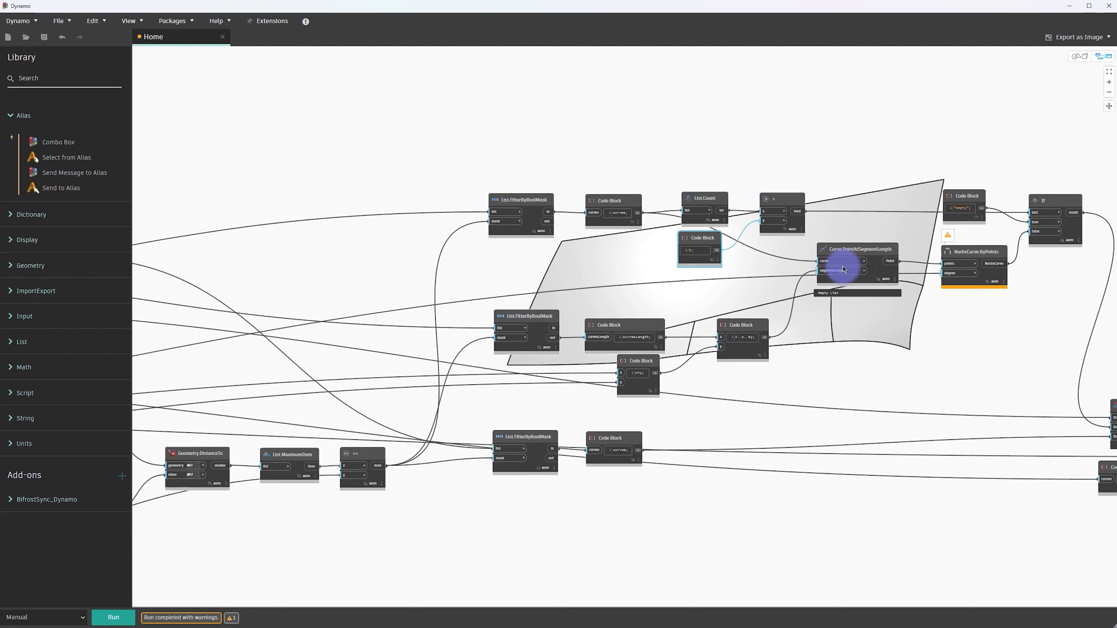
{"action": "scroll", "coordinate": [903, 322], "scroll_direction": "down", "scroll_amount": 3}
{"action": "middle_click_drag", "start_coordinate": [599, 391], "coordinate": [878, 380]}
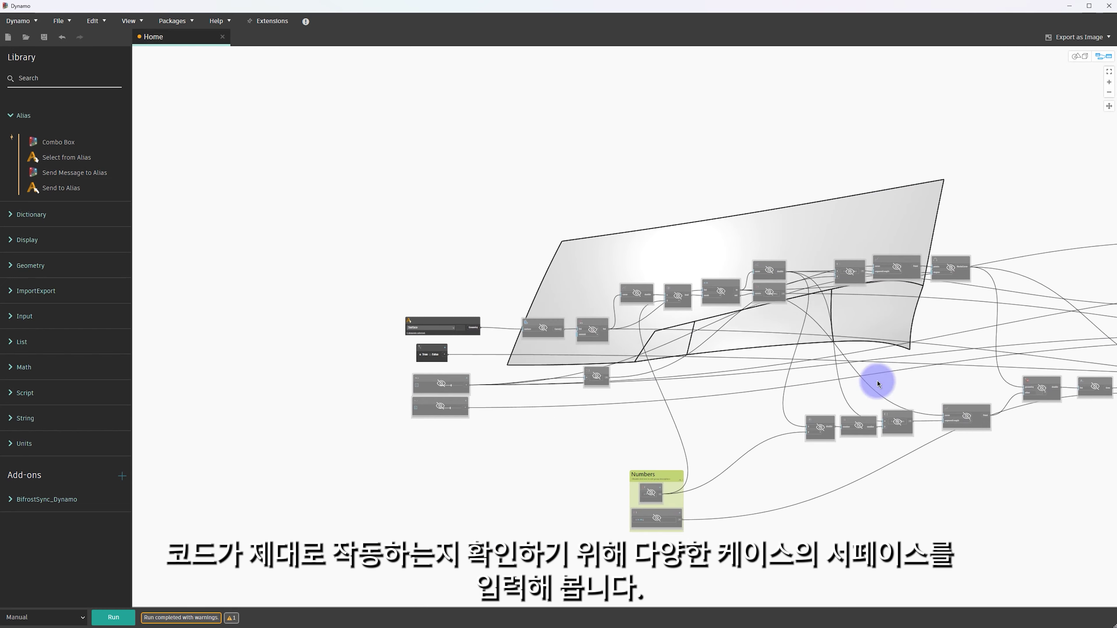
{"action": "scroll", "coordinate": [516, 365], "scroll_direction": "up", "scroll_amount": 3}
{"action": "scroll", "coordinate": [672, 312], "scroll_direction": "up", "scroll_amount": 2}
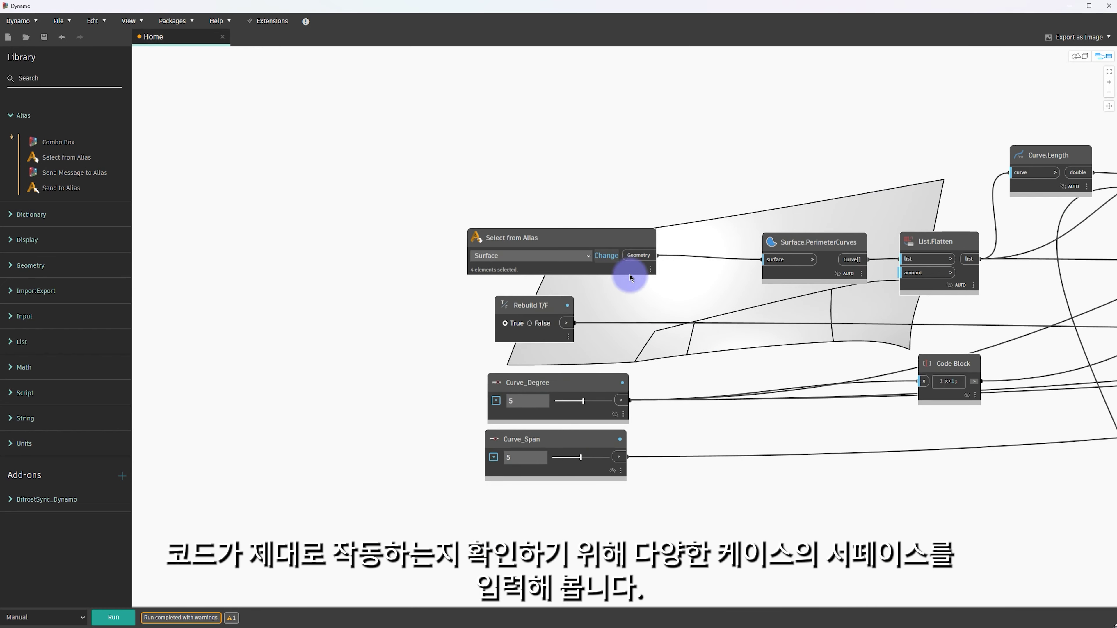
Pick the wheel-arch flange surfaces in Alias and send them to Dynamo as 10 elements
{"action": "left_click", "coordinate": [606, 257]}
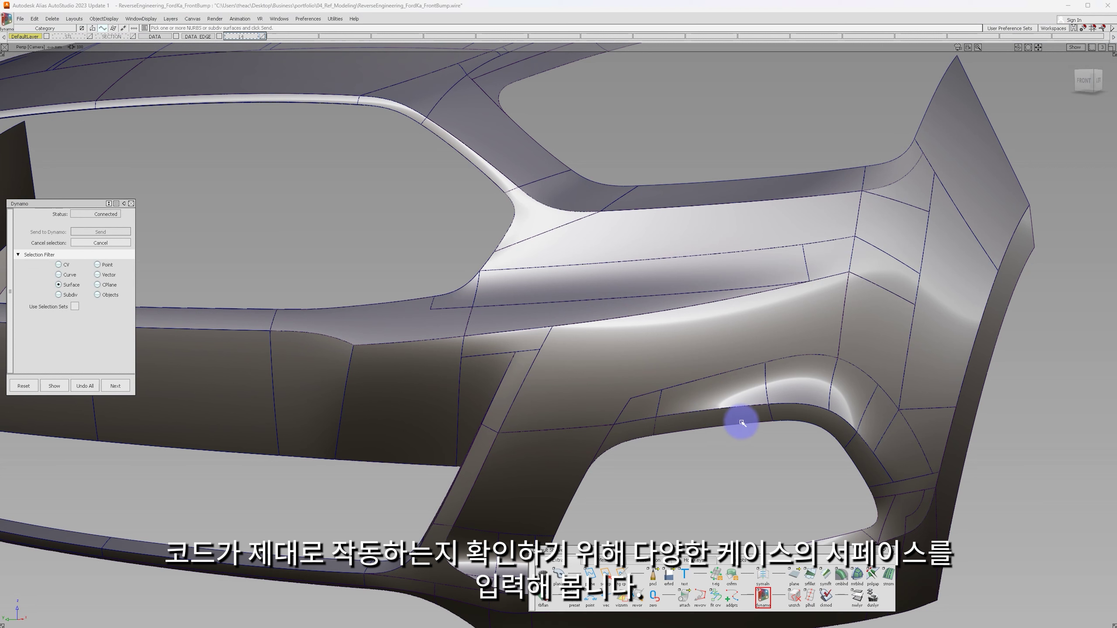
{"action": "left_click", "coordinate": [743, 423]}
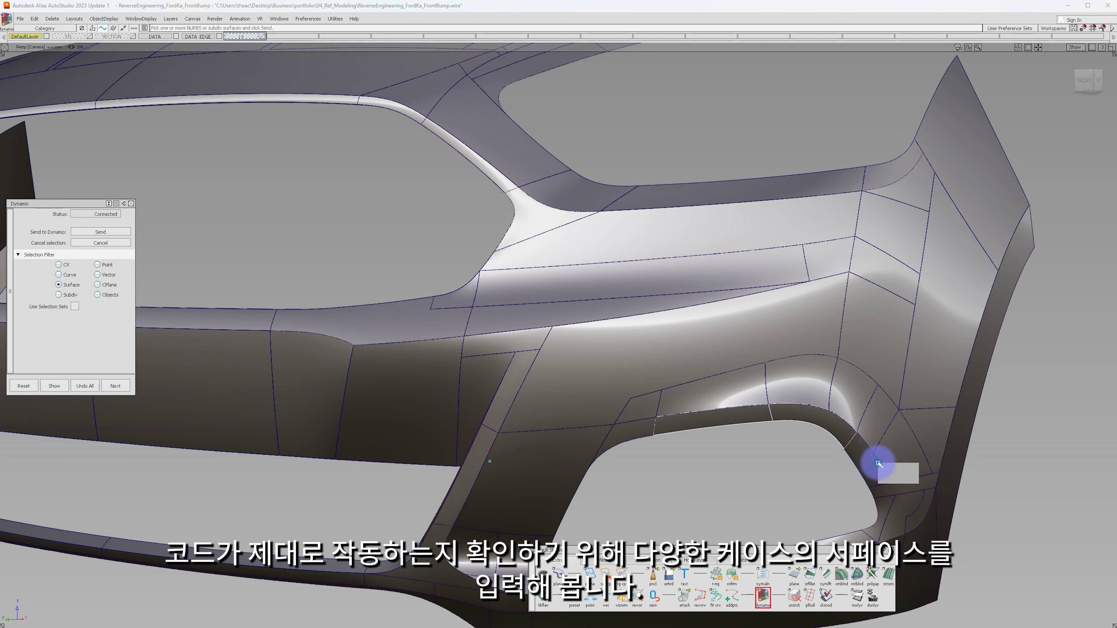
{"action": "left_click", "coordinate": [887, 453]}
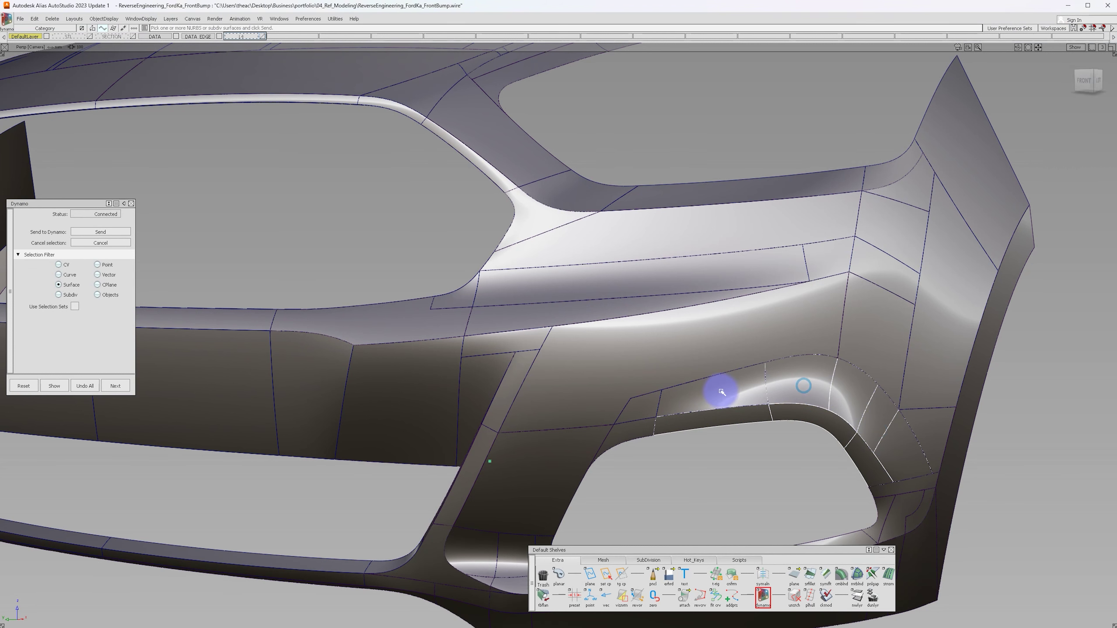
{"action": "left_click", "coordinate": [100, 231]}
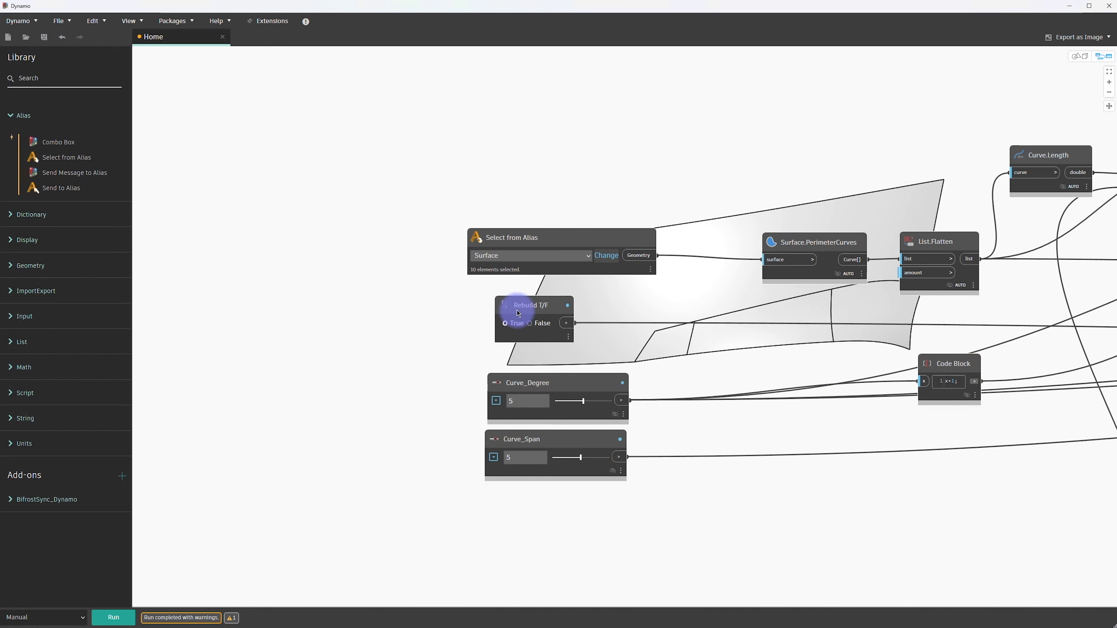
Run the graph on the new surfaces and review the results at the Send to Alias end
{"action": "scroll", "coordinate": [787, 374], "scroll_direction": "down", "scroll_amount": 3}
{"action": "scroll", "coordinate": [804, 382], "scroll_direction": "down", "scroll_amount": 2}
{"action": "middle_click_drag", "start_coordinate": [643, 415], "coordinate": [531, 404]}
{"action": "left_click", "coordinate": [113, 617]}
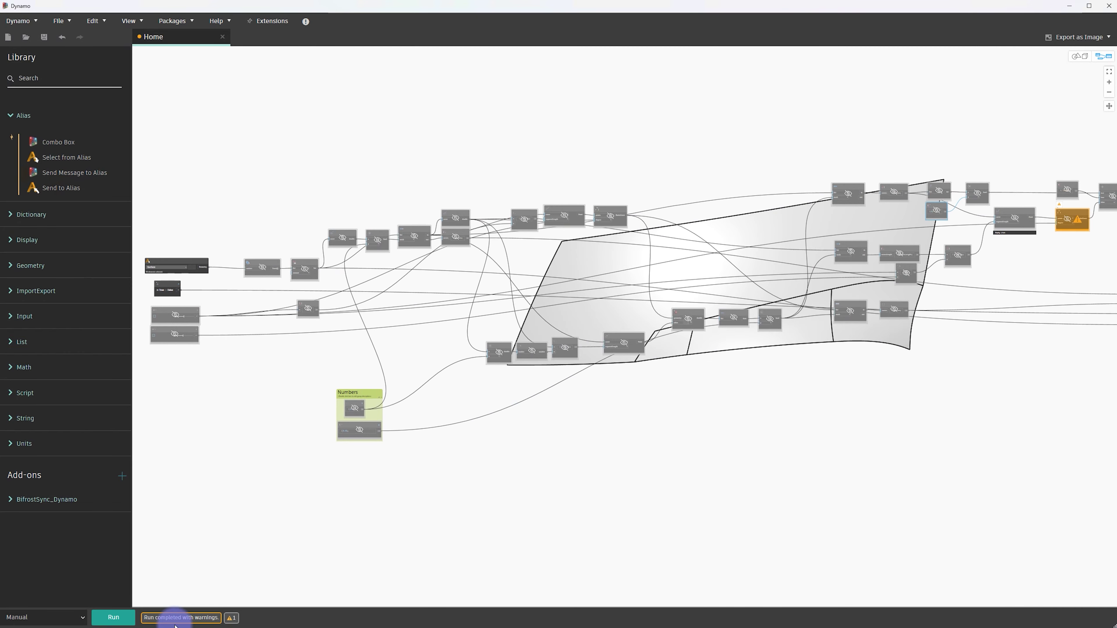
{"action": "mouse_move", "coordinate": [821, 404]}
{"action": "middle_mouse_down"}
{"action": "mouse_move", "coordinate": [564, 437]}
{"action": "mouse_move", "coordinate": [598, 489]}
{"action": "middle_mouse_up"}
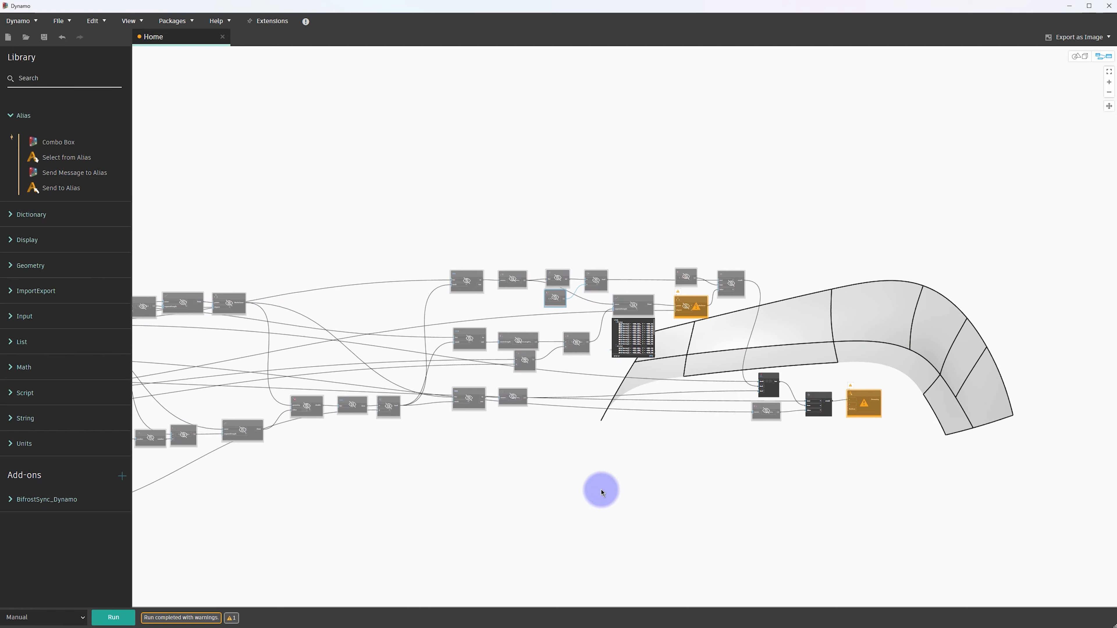
{"action": "scroll", "coordinate": [842, 353], "scroll_direction": "up", "scroll_amount": 3}
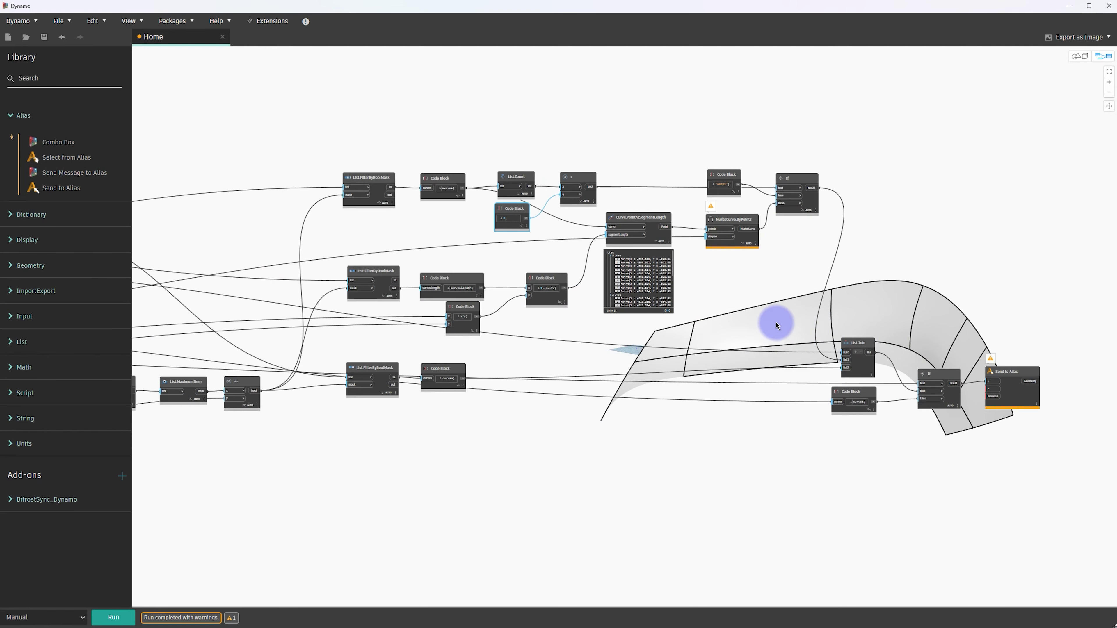
{"action": "middle_click_drag", "start_coordinate": [748, 276], "coordinate": [716, 294]}
{"action": "left_click_drag", "start_coordinate": [870, 454], "coordinate": [840, 331]}
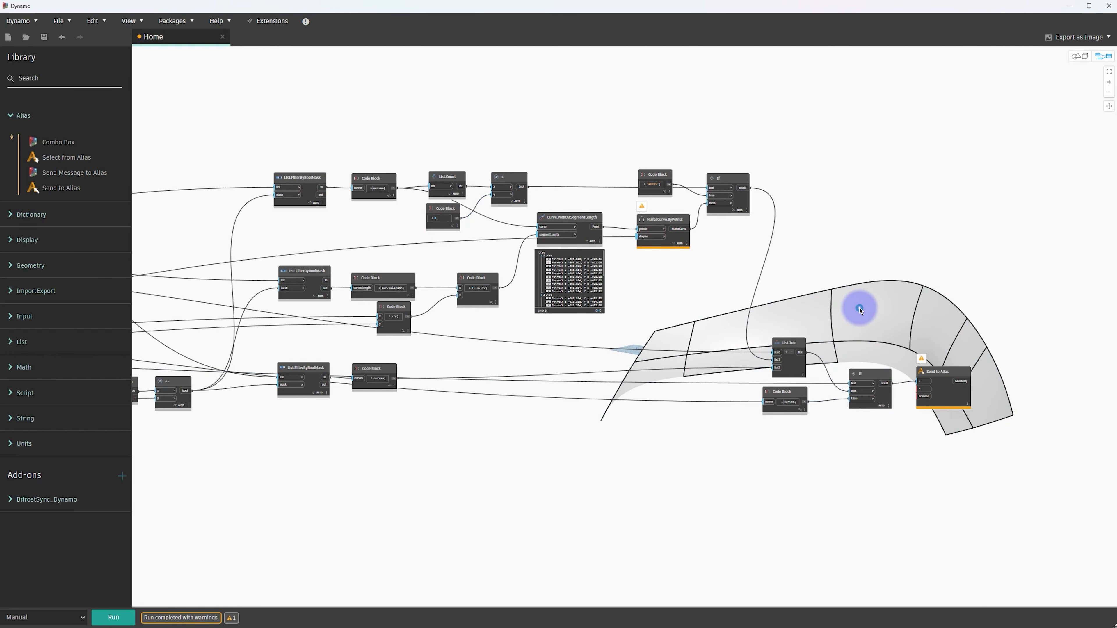
{"action": "middle_click_drag", "start_coordinate": [838, 317], "coordinate": [803, 357]}
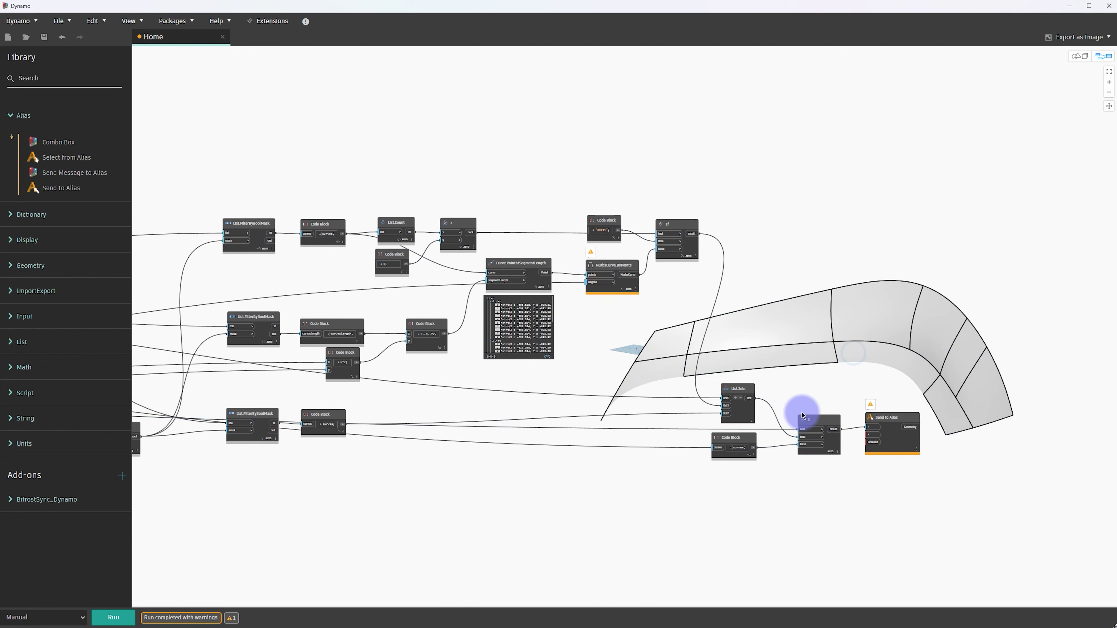
{"action": "scroll", "coordinate": [770, 408], "scroll_direction": "up", "scroll_amount": 2}
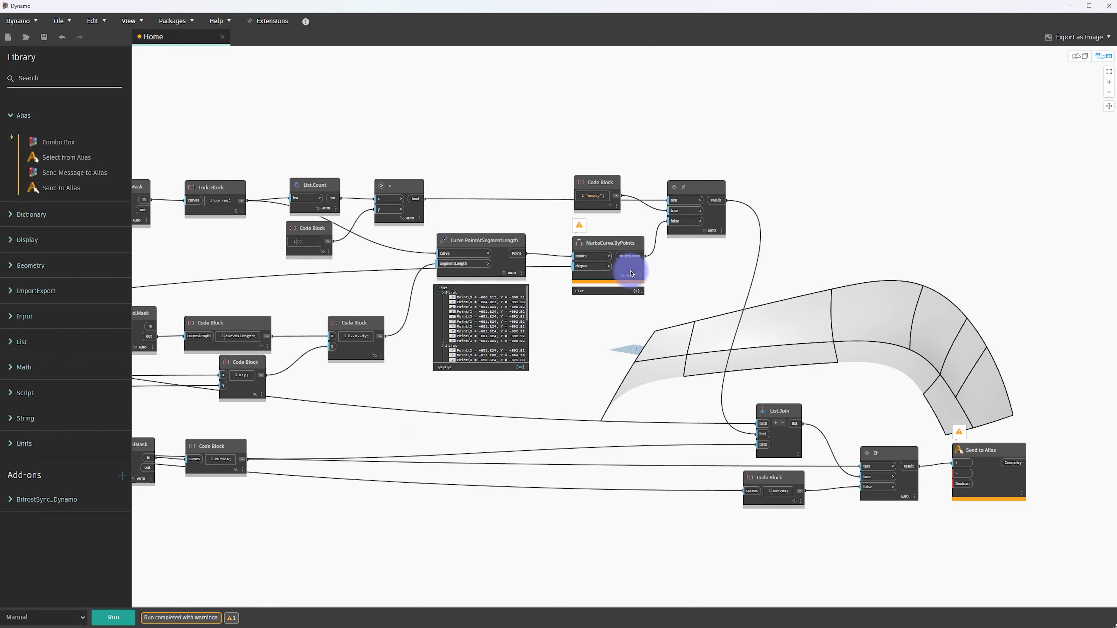
Wire the List.FilterByBoolMask 'out' list into the curves Code Block
{"action": "mouse_move", "coordinate": [609, 291]}
{"action": "right_click", "coordinate": [666, 253]}
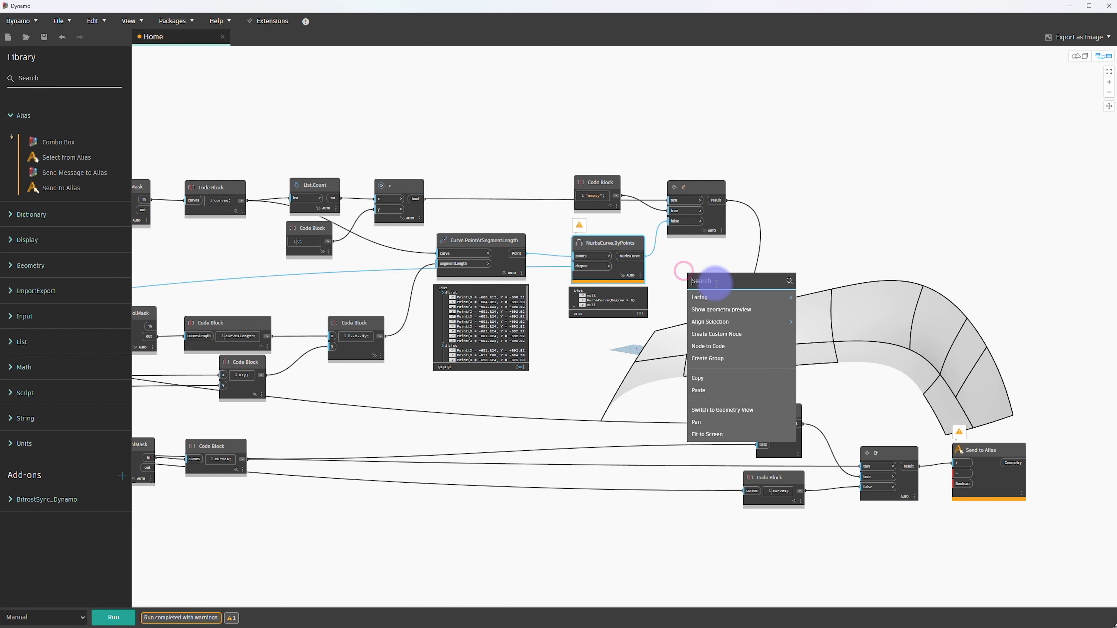
{"action": "left_click", "coordinate": [739, 298]}
{"action": "scroll", "coordinate": [695, 260], "scroll_direction": "up", "scroll_amount": 1}
{"action": "scroll", "coordinate": [725, 300], "scroll_direction": "up", "scroll_amount": 1}
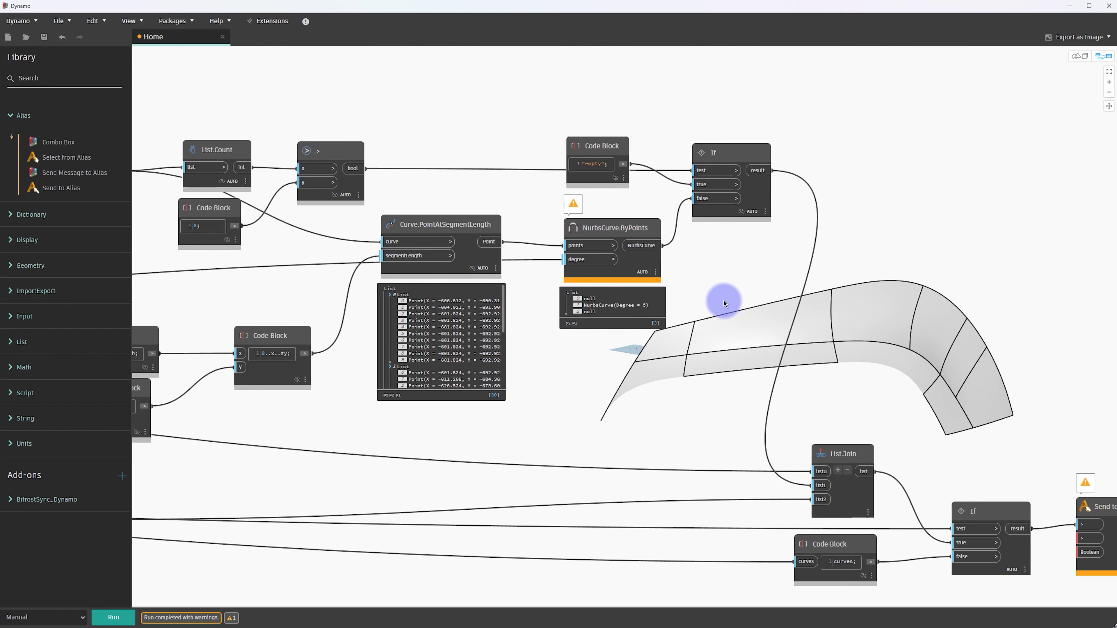
{"action": "scroll", "coordinate": [715, 249], "scroll_direction": "up", "scroll_amount": 1}
{"action": "left_click_drag", "start_coordinate": [659, 210], "coordinate": [657, 222]}
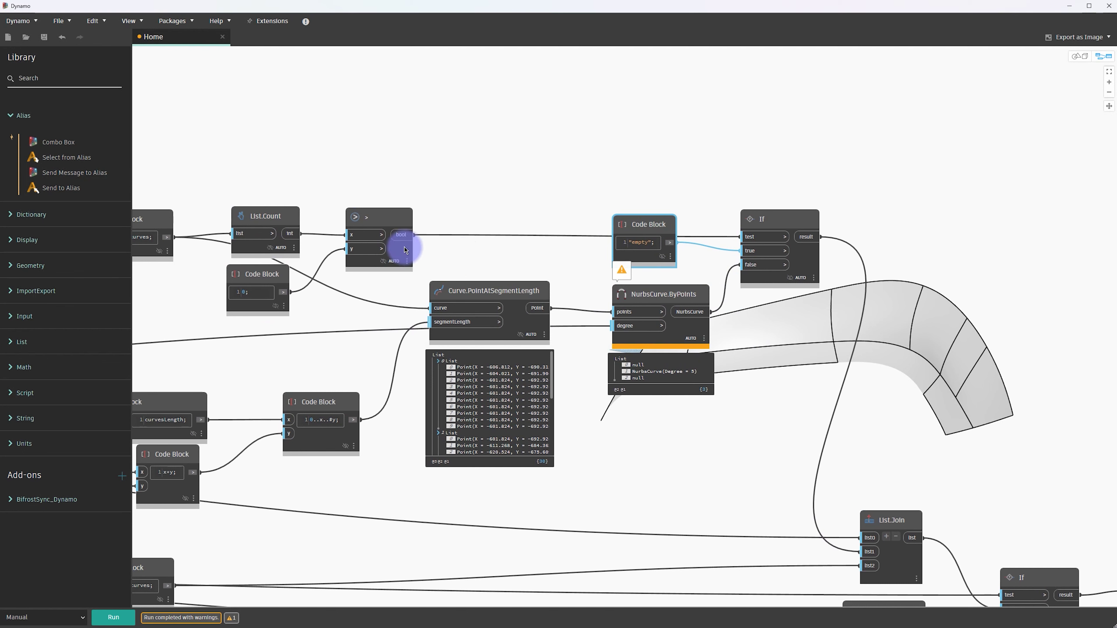
{"action": "middle_click_drag", "start_coordinate": [407, 283], "coordinate": [670, 285]}
{"action": "middle_click_drag", "start_coordinate": [410, 261], "coordinate": [455, 262]}
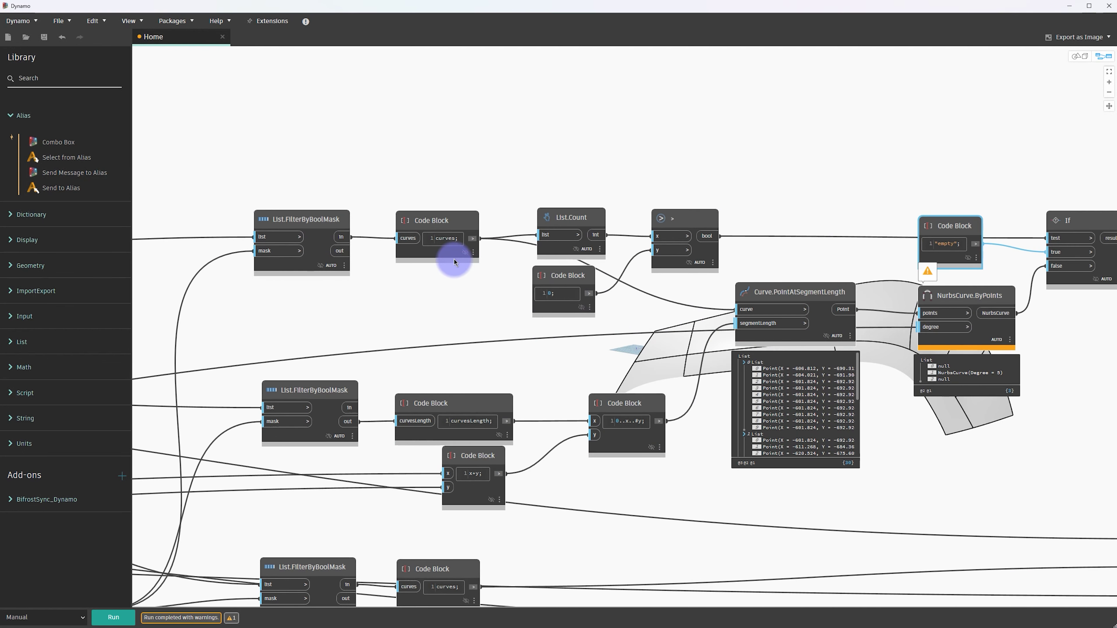
{"action": "left_click", "coordinate": [364, 297]}
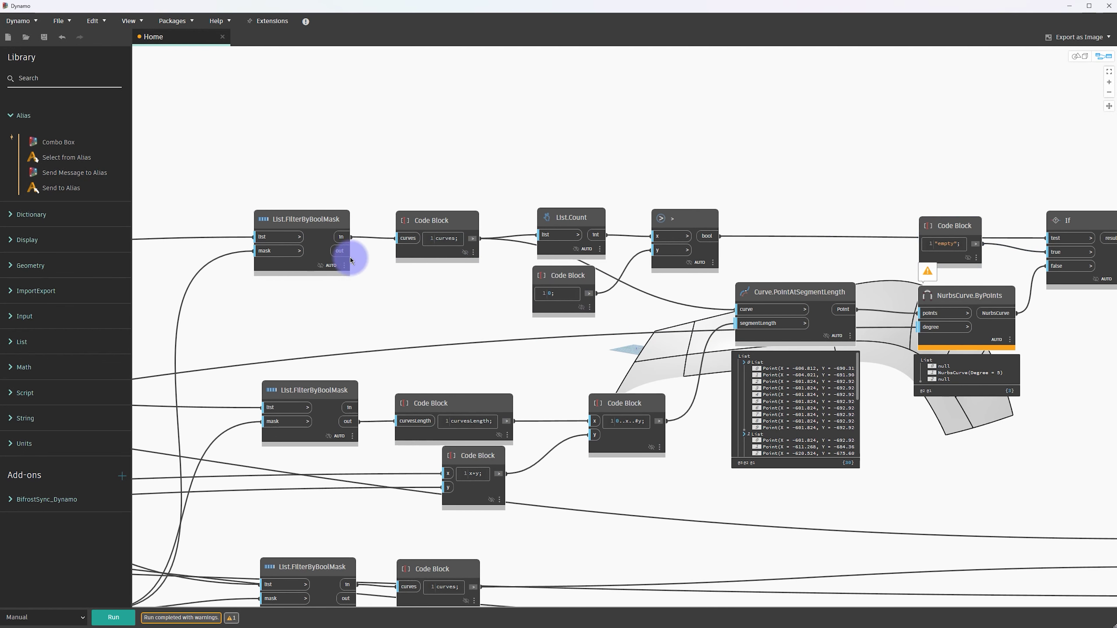
{"action": "left_click_drag", "start_coordinate": [351, 259], "coordinate": [385, 248]}
Rerun the graph with the new connection and review the output nodes
{"action": "left_click", "coordinate": [104, 616]}
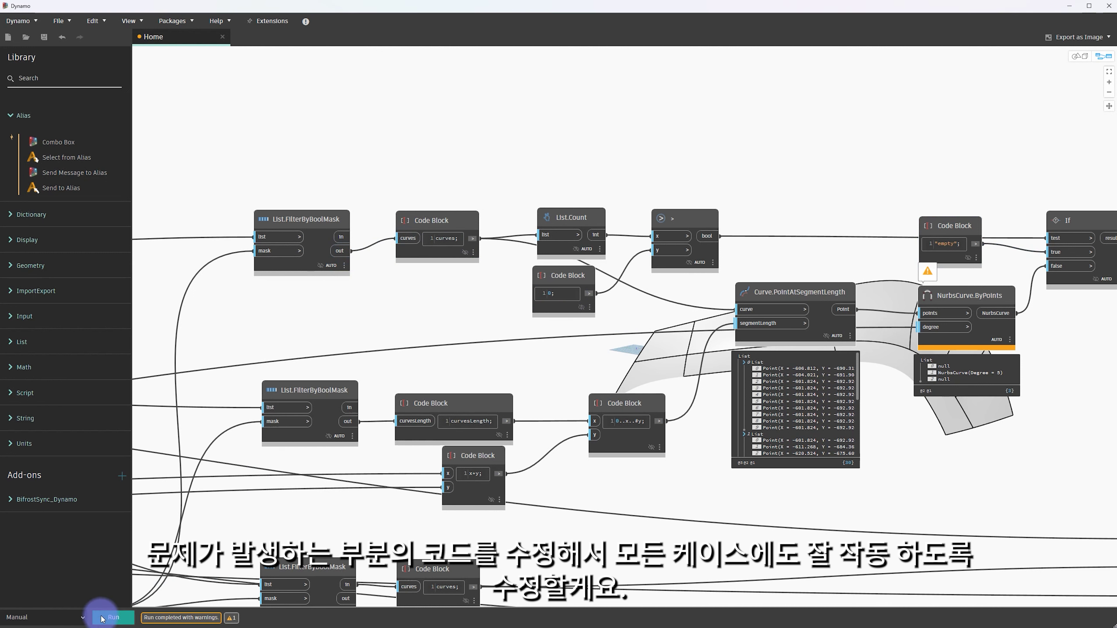
{"action": "scroll", "coordinate": [793, 394], "scroll_direction": "down", "scroll_amount": 3}
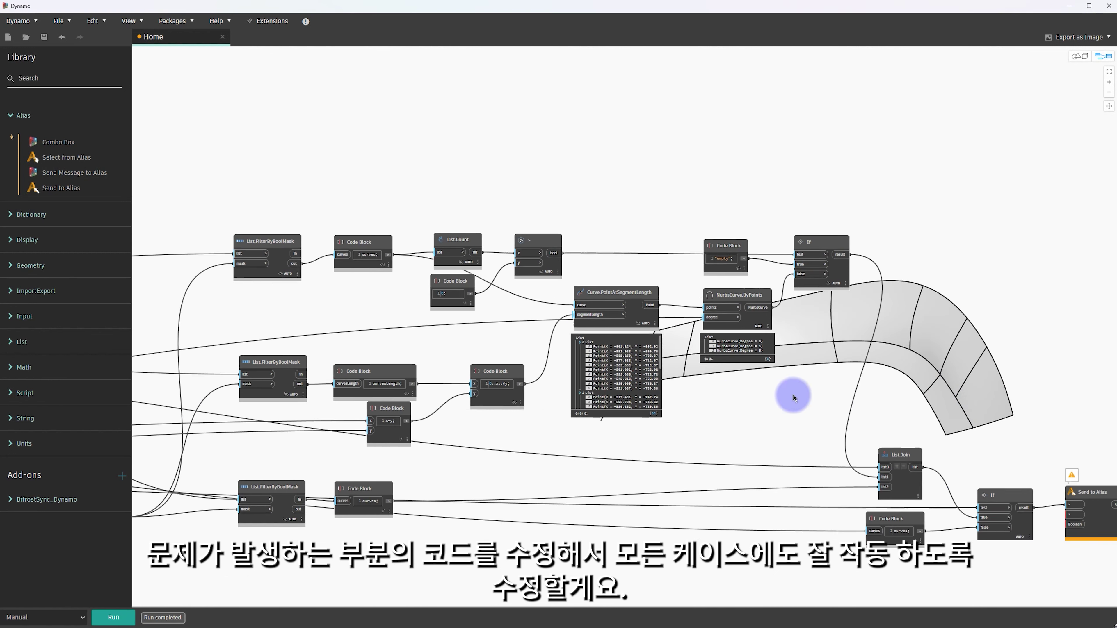
{"action": "middle_click_drag", "start_coordinate": [931, 430], "coordinate": [864, 407]}
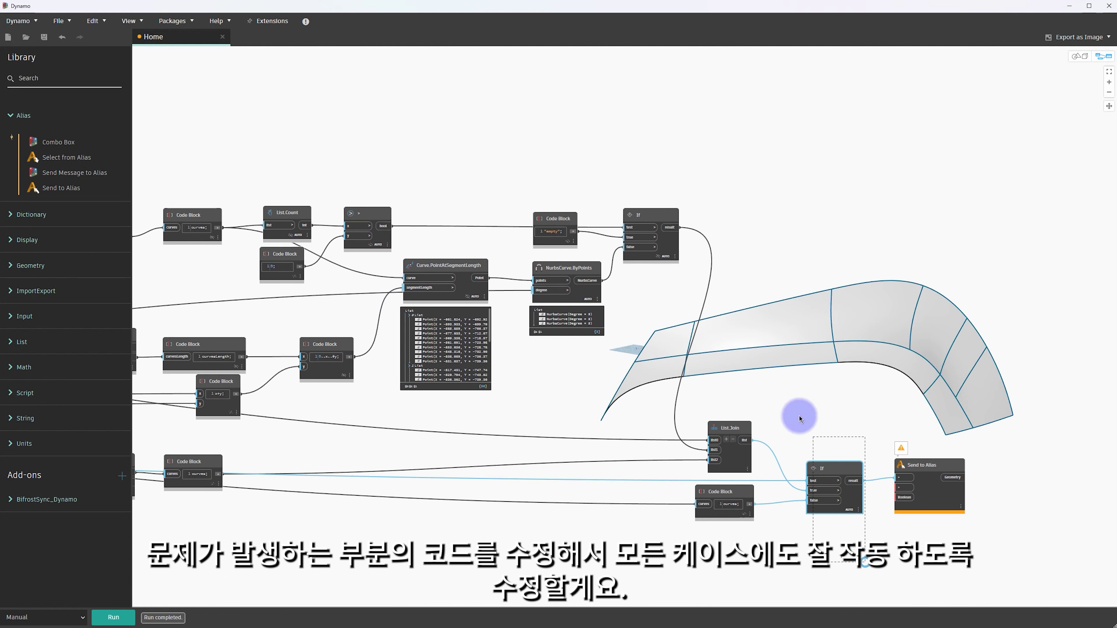
{"action": "middle_click_drag", "start_coordinate": [699, 361], "coordinate": [760, 370]}
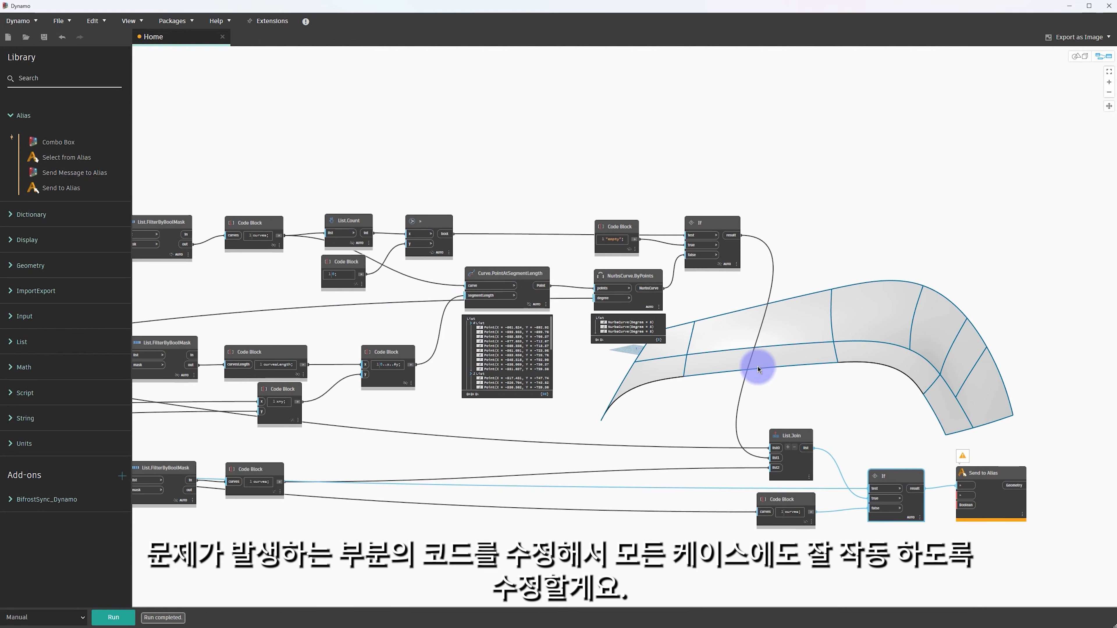
{"action": "left_click_drag", "start_coordinate": [761, 369], "coordinate": [212, 125]}
{"action": "left_click", "coordinate": [537, 125]}
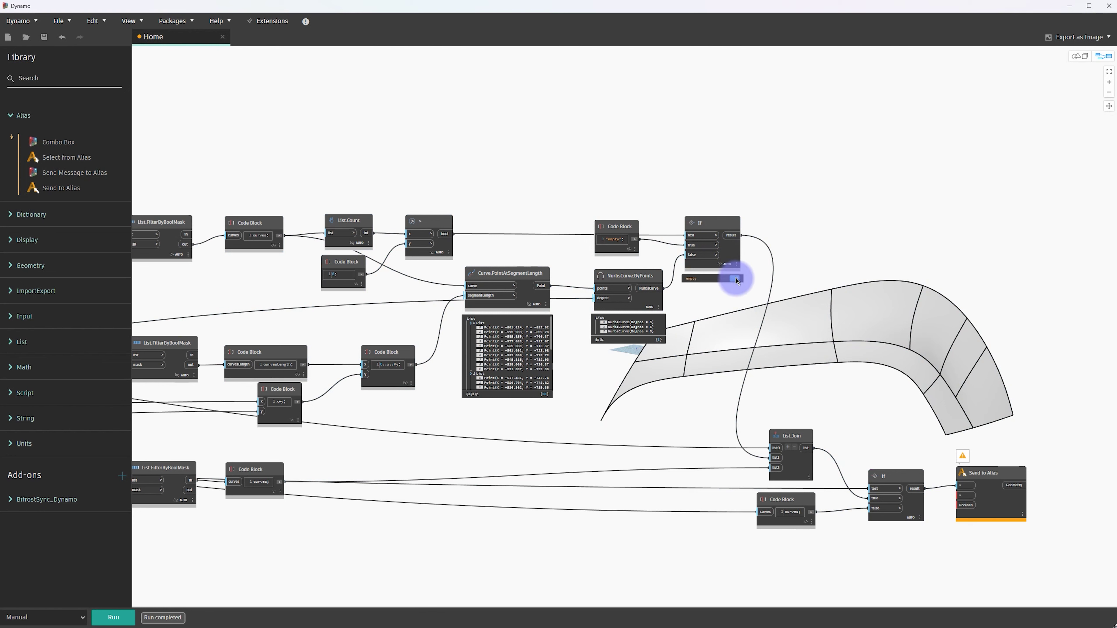
Check the count comparison's 0 threshold in the Code Block, leaving it unchanged
{"action": "scroll", "coordinate": [744, 260], "scroll_direction": "up", "scroll_amount": 3}
{"action": "middle_click_drag", "start_coordinate": [443, 220], "coordinate": [658, 222]}
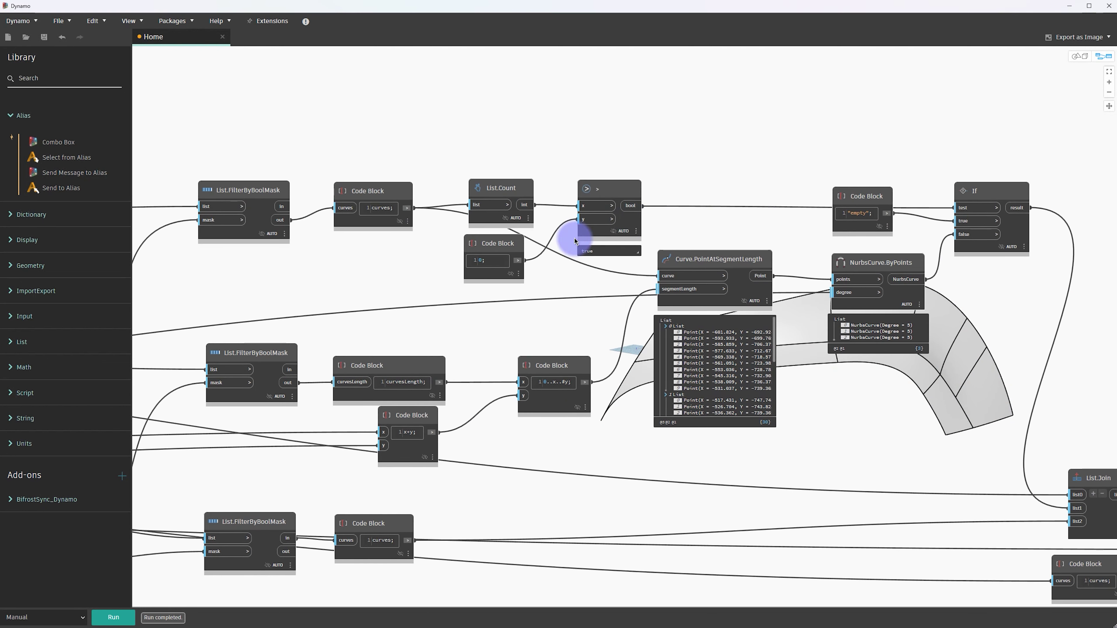
{"action": "left_click", "coordinate": [474, 263]}
{"action": "scroll", "coordinate": [572, 254], "scroll_direction": "up", "scroll_amount": 1}
{"action": "middle_click_drag", "start_coordinate": [579, 242], "coordinate": [602, 312]}
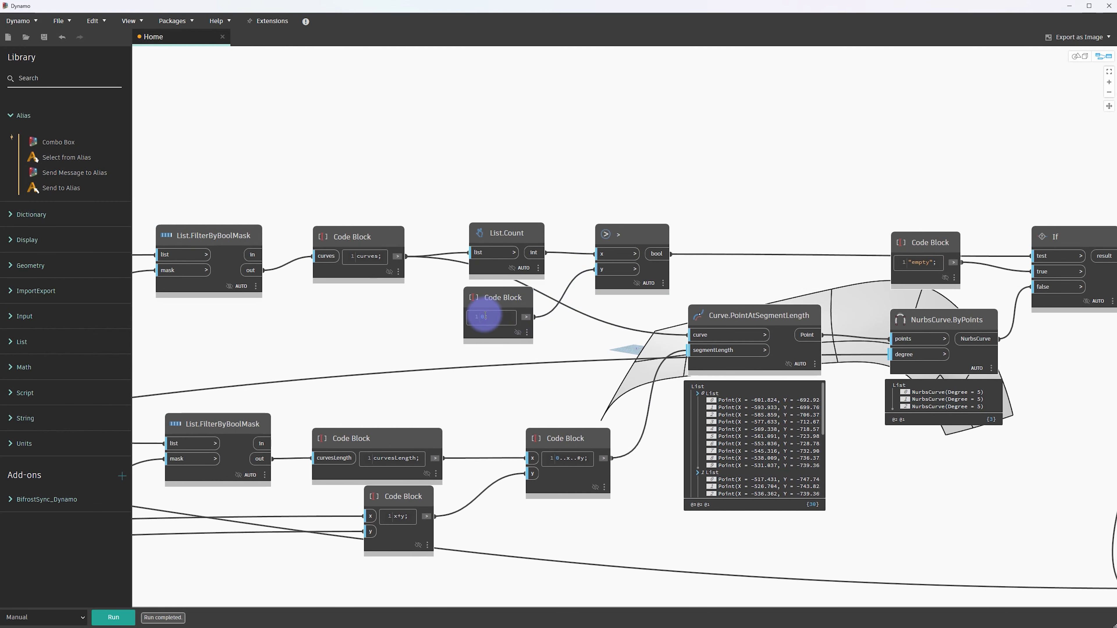
{"action": "left_click", "coordinate": [583, 324]}
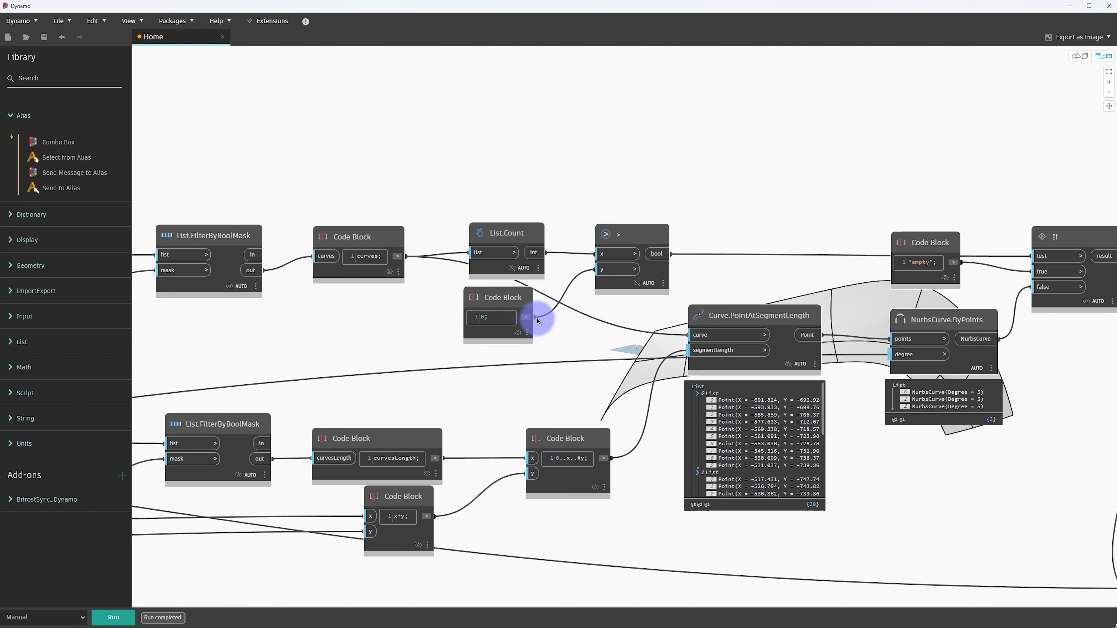
{"action": "left_click", "coordinate": [625, 196]}
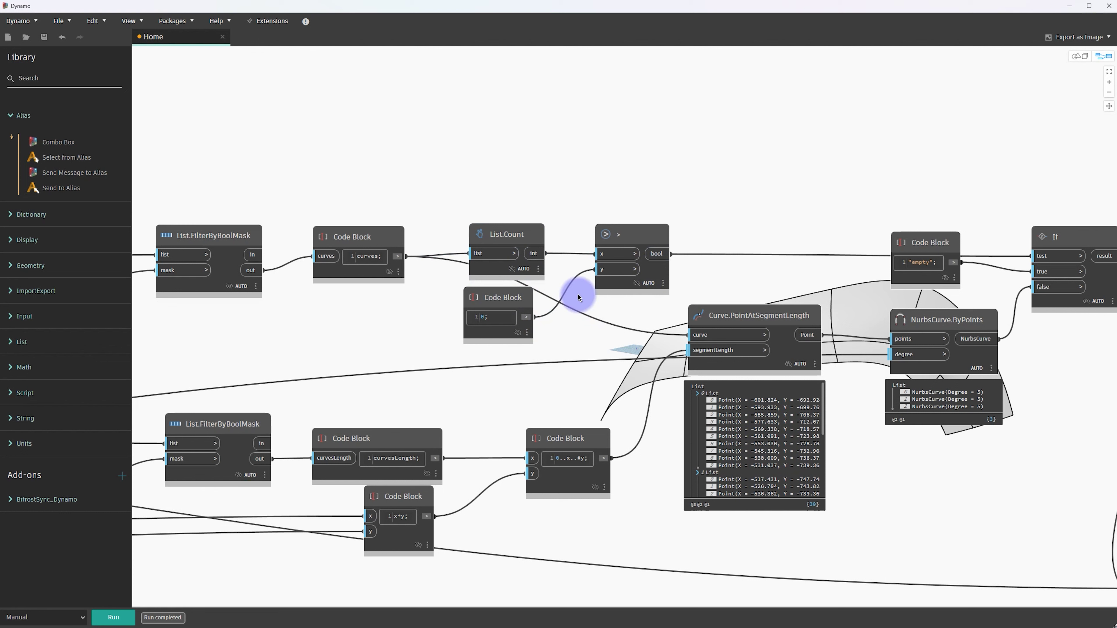
{"action": "scroll", "coordinate": [312, 312], "scroll_direction": "down", "scroll_amount": 10}
{"action": "scroll", "coordinate": [606, 306], "scroll_direction": "up", "scroll_amount": 3}
{"action": "scroll", "coordinate": [444, 332], "scroll_direction": "up", "scroll_amount": 3}
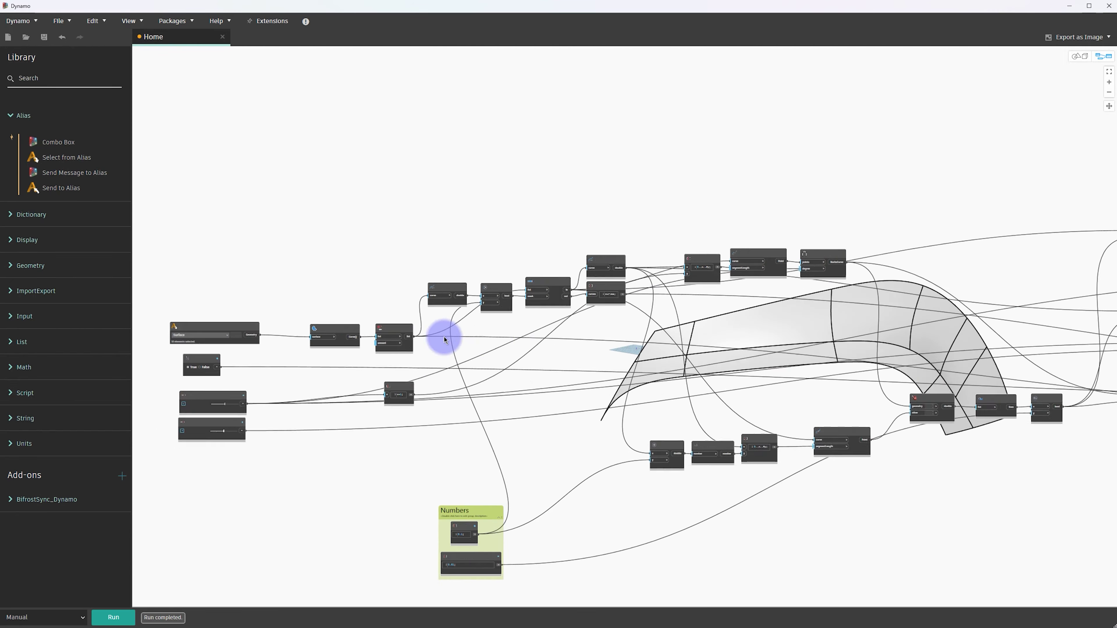
{"action": "scroll", "coordinate": [652, 339], "scroll_direction": "down", "scroll_amount": 1}
{"action": "scroll", "coordinate": [532, 327], "scroll_direction": "up", "scroll_amount": 2}
{"action": "scroll", "coordinate": [524, 299], "scroll_direction": "up", "scroll_amount": 2}
Select the bumper surface beside the wheel arch and send it to Dynamo
{"action": "left_click", "coordinate": [524, 299]}
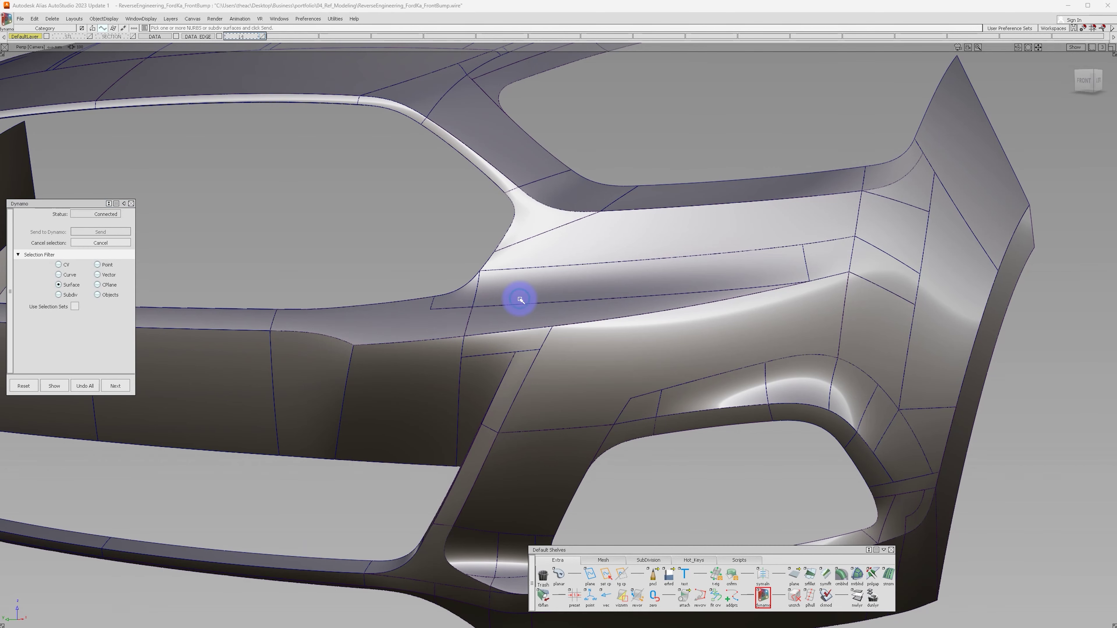
{"action": "left_click", "coordinate": [648, 379]}
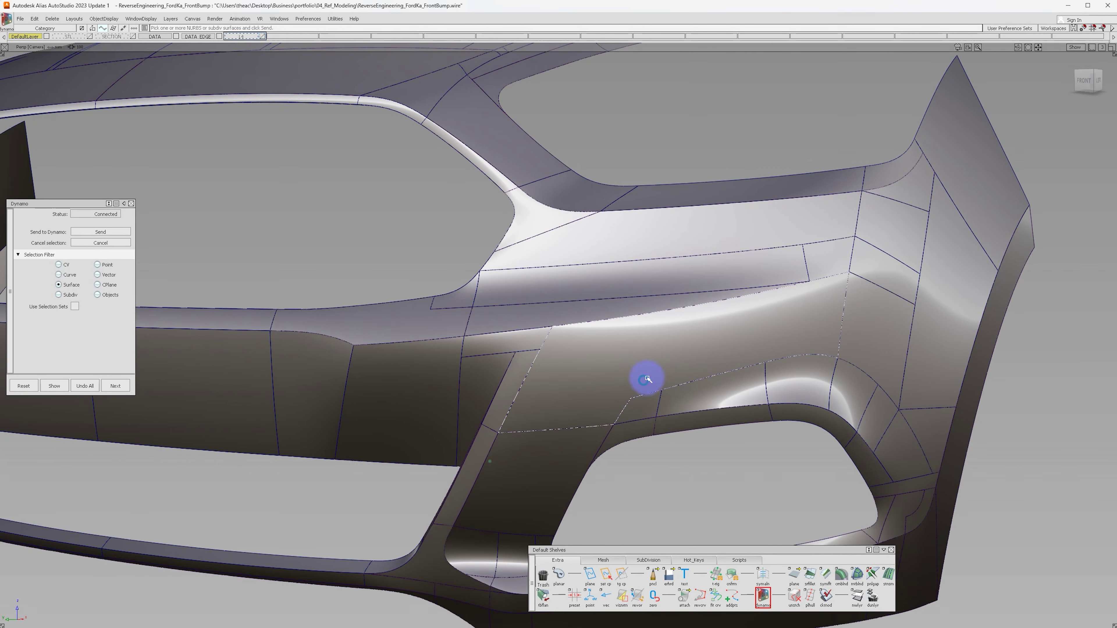
{"action": "left_click", "coordinate": [101, 232]}
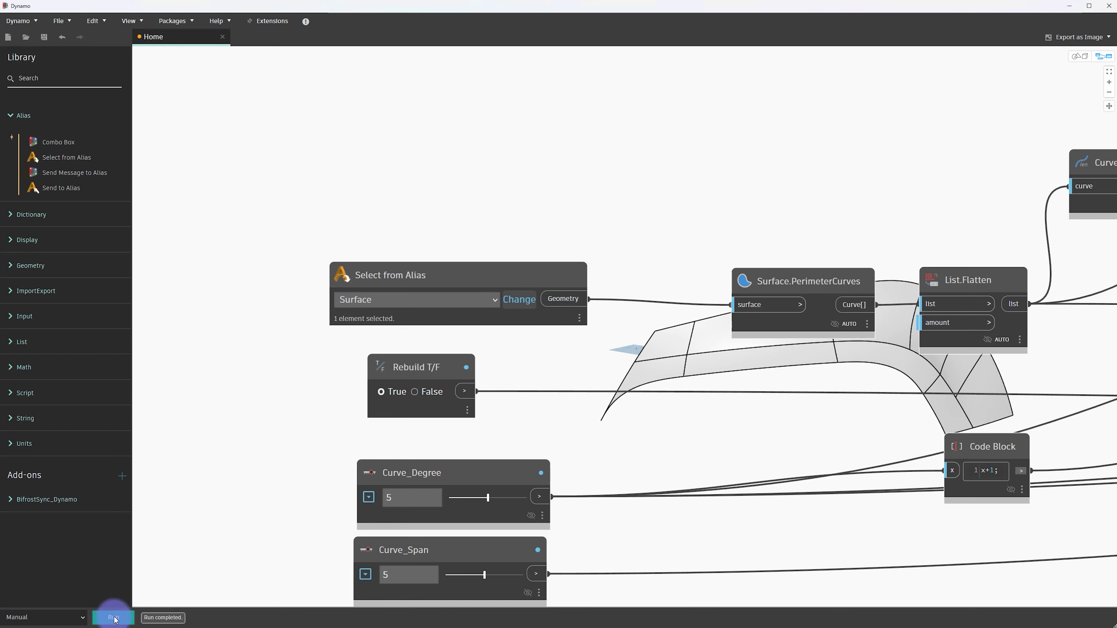
Nudge the If node up-right and move List.Count slightly up
{"action": "scroll", "coordinate": [788, 404], "scroll_direction": "down", "scroll_amount": 5}
{"action": "scroll", "coordinate": [860, 369], "scroll_direction": "down", "scroll_amount": 3}
{"action": "scroll", "coordinate": [767, 390], "scroll_direction": "up", "scroll_amount": 2}
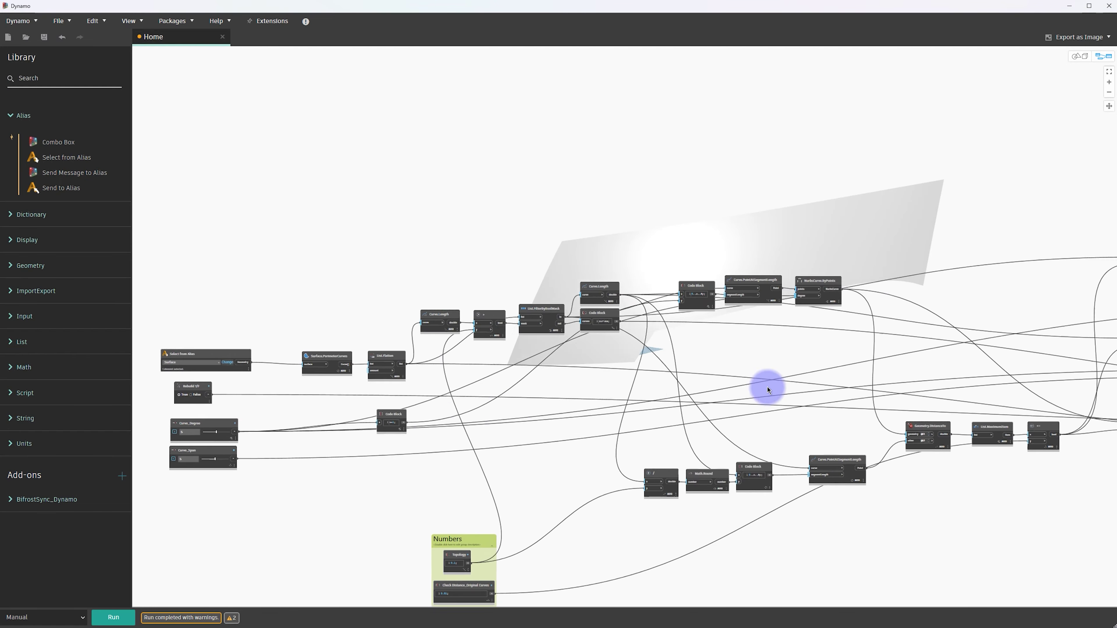
{"action": "scroll", "coordinate": [792, 343], "scroll_direction": "up", "scroll_amount": 2}
{"action": "scroll", "coordinate": [601, 327], "scroll_direction": "up", "scroll_amount": 2}
{"action": "scroll", "coordinate": [559, 369], "scroll_direction": "up", "scroll_amount": 2}
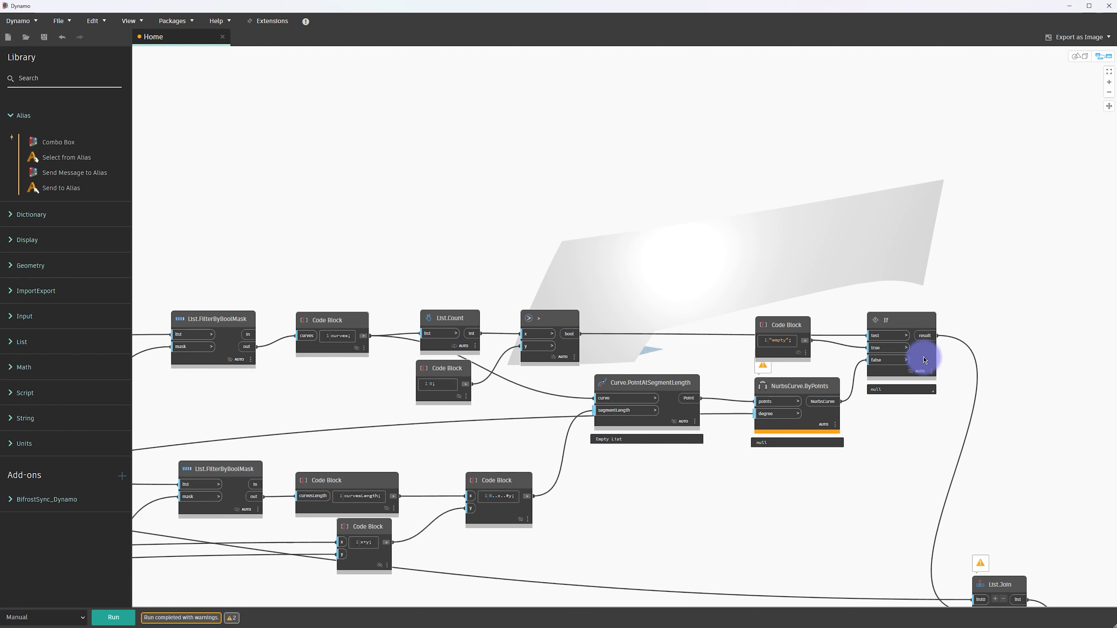
{"action": "left_click_drag", "start_coordinate": [923, 360], "coordinate": [926, 354]}
{"action": "left_click", "coordinate": [886, 400]}
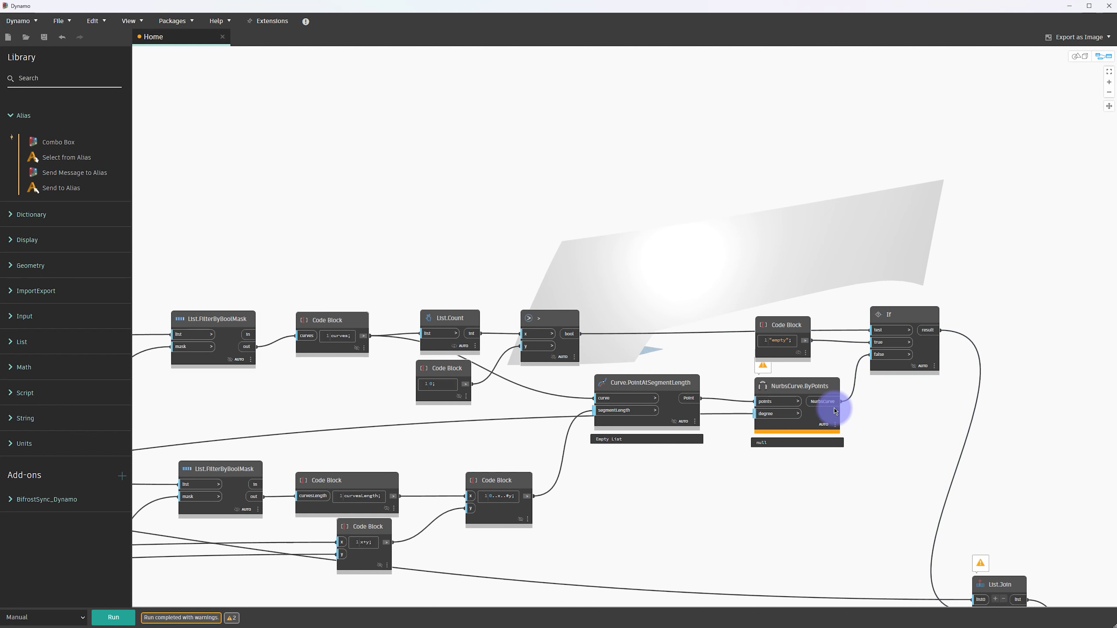
{"action": "mouse_move", "coordinate": [834, 421]}
{"action": "middle_mouse_down"}
{"action": "mouse_move", "coordinate": [680, 333]}
{"action": "mouse_move", "coordinate": [765, 347]}
{"action": "middle_mouse_up"}
{"action": "middle_click_drag", "start_coordinate": [424, 312], "coordinate": [436, 319]}
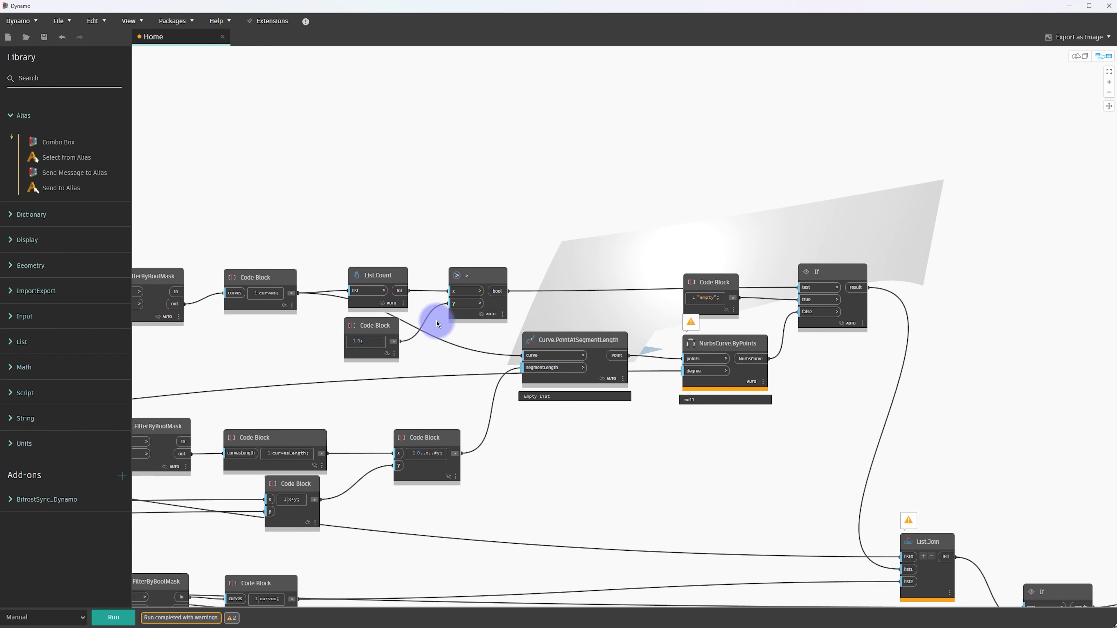
{"action": "left_click", "coordinate": [391, 280]}
{"action": "left_click_drag", "start_coordinate": [391, 281], "coordinate": [388, 255]}
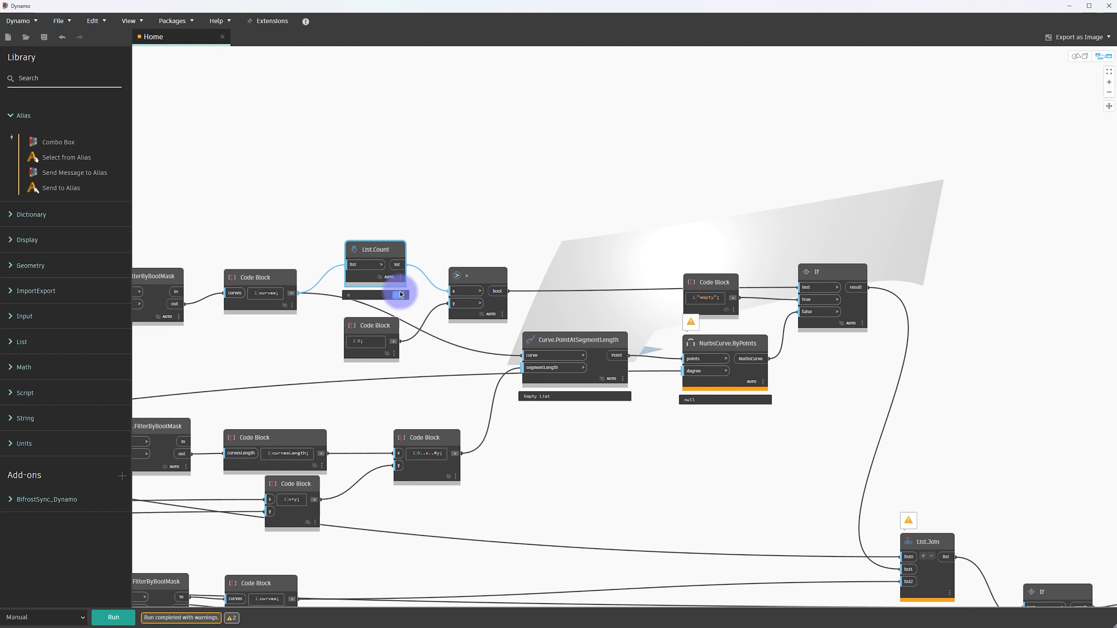
{"action": "left_click", "coordinate": [407, 301]}
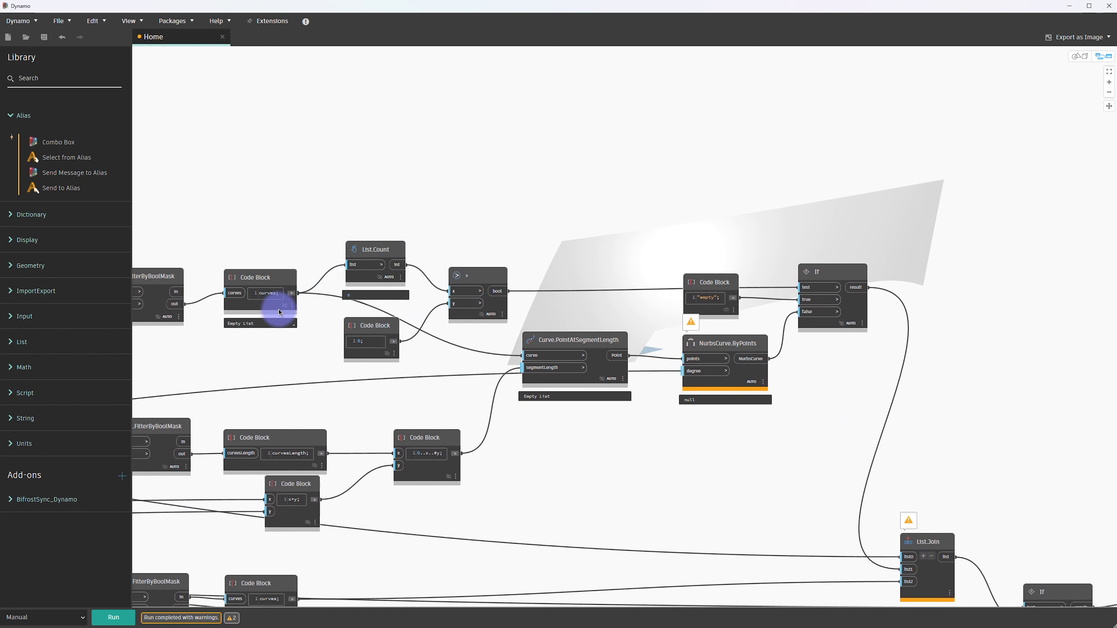
{"action": "middle_click_drag", "start_coordinate": [412, 300], "coordinate": [368, 311]}
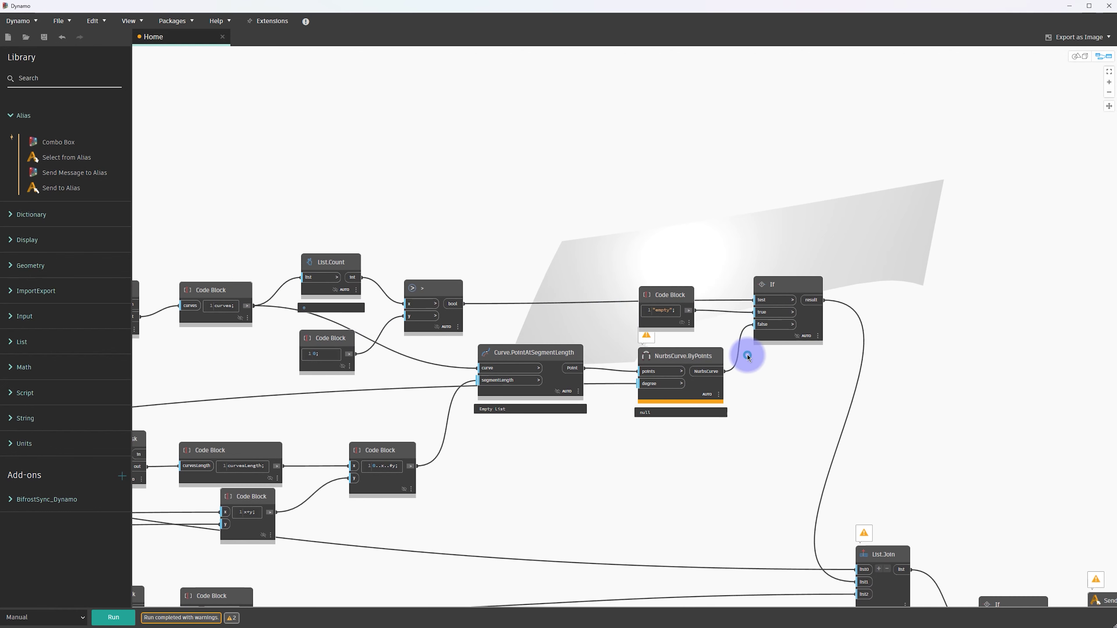
Connect the "empty" Code Block to If's false input and park it below NurbsCurve.ByPoints
{"action": "left_click_drag", "start_coordinate": [696, 314], "coordinate": [756, 328]}
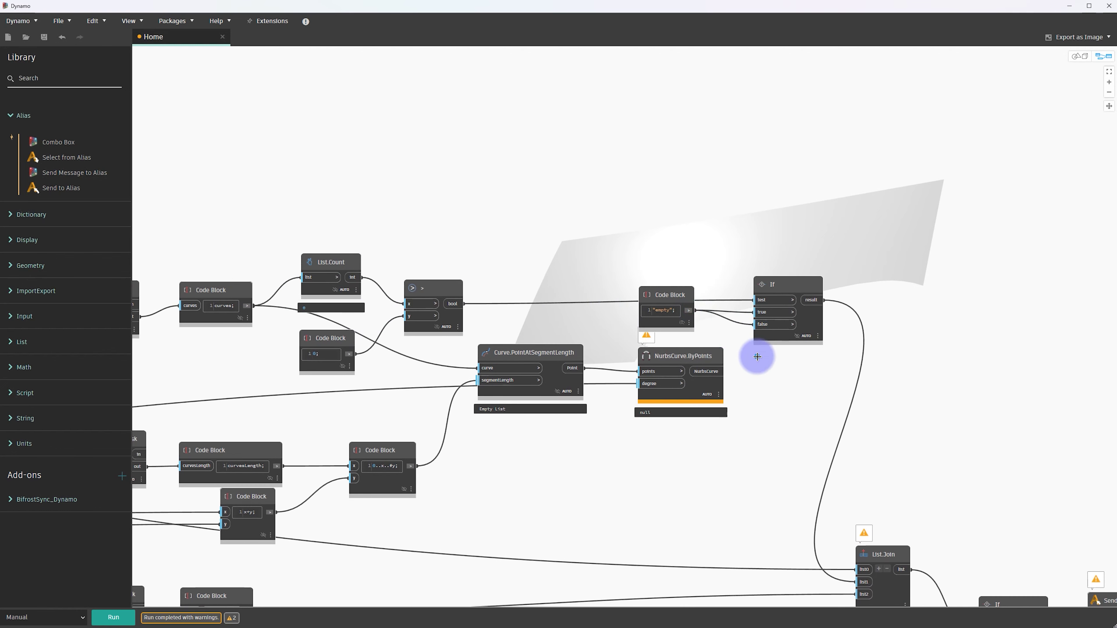
{"action": "mouse_move", "coordinate": [673, 295]}
{"action": "left_mouse_down"}
{"action": "mouse_move", "coordinate": [702, 423]}
{"action": "mouse_move", "coordinate": [694, 336]}
{"action": "mouse_move", "coordinate": [713, 307]}
{"action": "mouse_move", "coordinate": [712, 457]}
{"action": "left_mouse_up"}
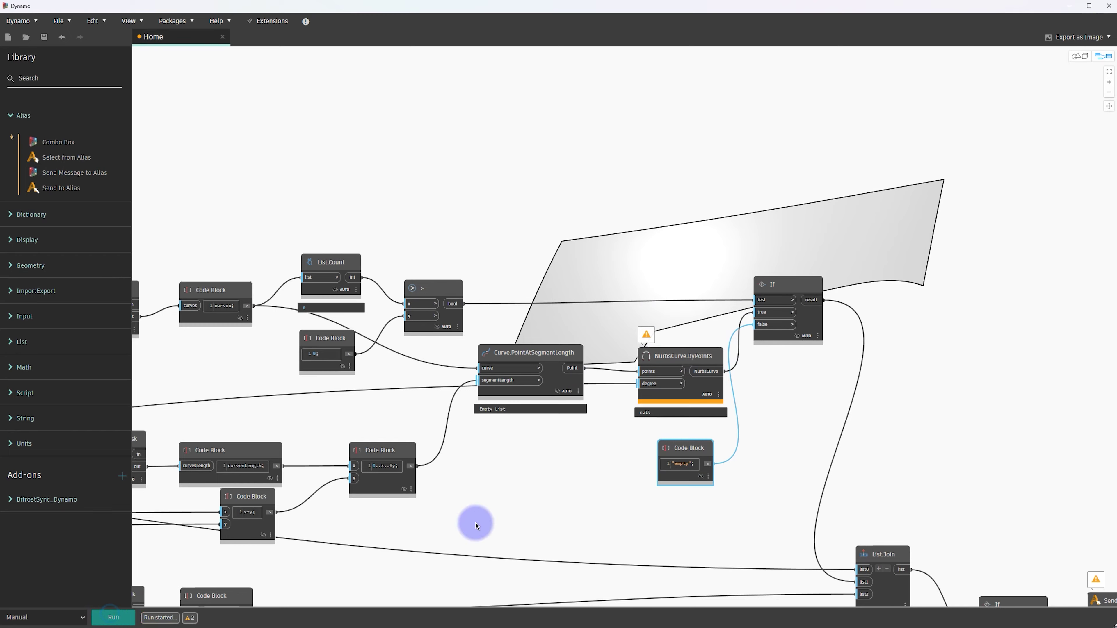
{"action": "scroll", "coordinate": [636, 474], "scroll_direction": "down", "scroll_amount": 2}
{"action": "scroll", "coordinate": [528, 473], "scroll_direction": "down", "scroll_amount": 2}
{"action": "scroll", "coordinate": [528, 473], "scroll_direction": "down", "scroll_amount": 1}
{"action": "middle_click_drag", "start_coordinate": [528, 473], "coordinate": [766, 511]}
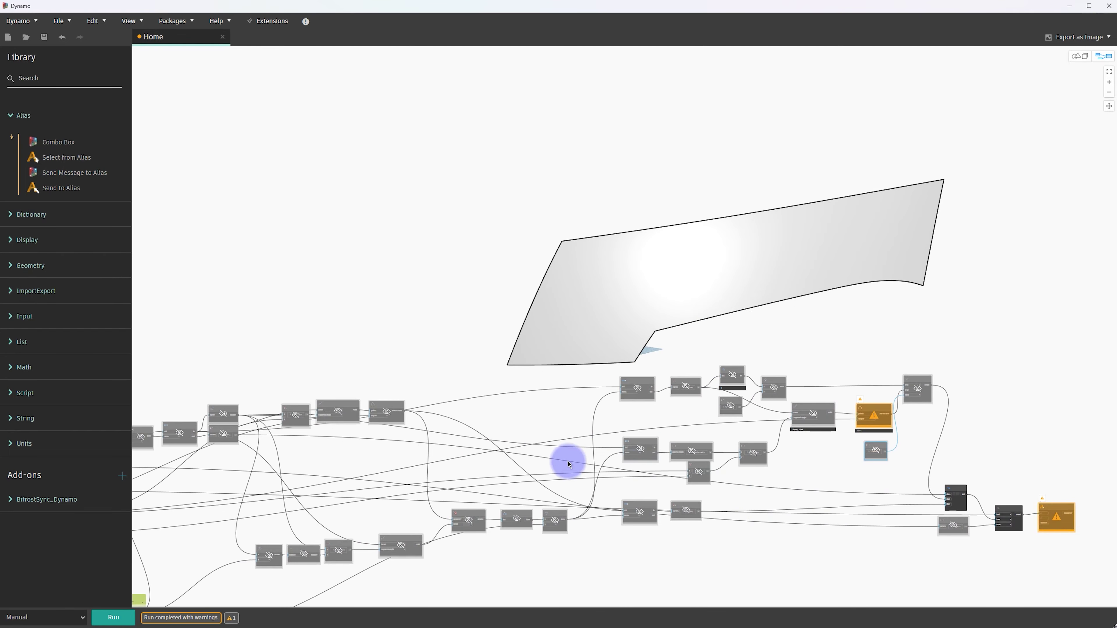
{"action": "middle_click_drag", "start_coordinate": [568, 462], "coordinate": [699, 408]}
{"action": "middle_click_drag", "start_coordinate": [413, 441], "coordinate": [710, 407]}
{"action": "scroll", "coordinate": [511, 399], "scroll_direction": "up", "scroll_amount": 2}
{"action": "scroll", "coordinate": [449, 407], "scroll_direction": "up", "scroll_amount": 2}
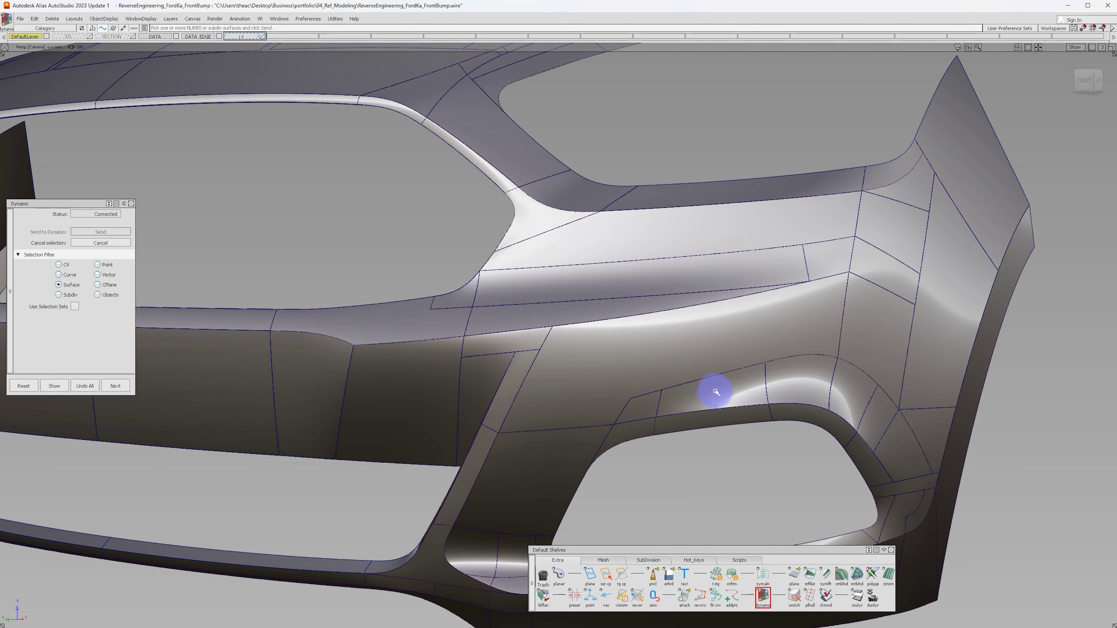
Box-select the wheel-arch lip and the surface above it, then send them to Dynamo
{"action": "left_click_drag", "start_coordinate": [716, 386], "coordinate": [877, 466]}
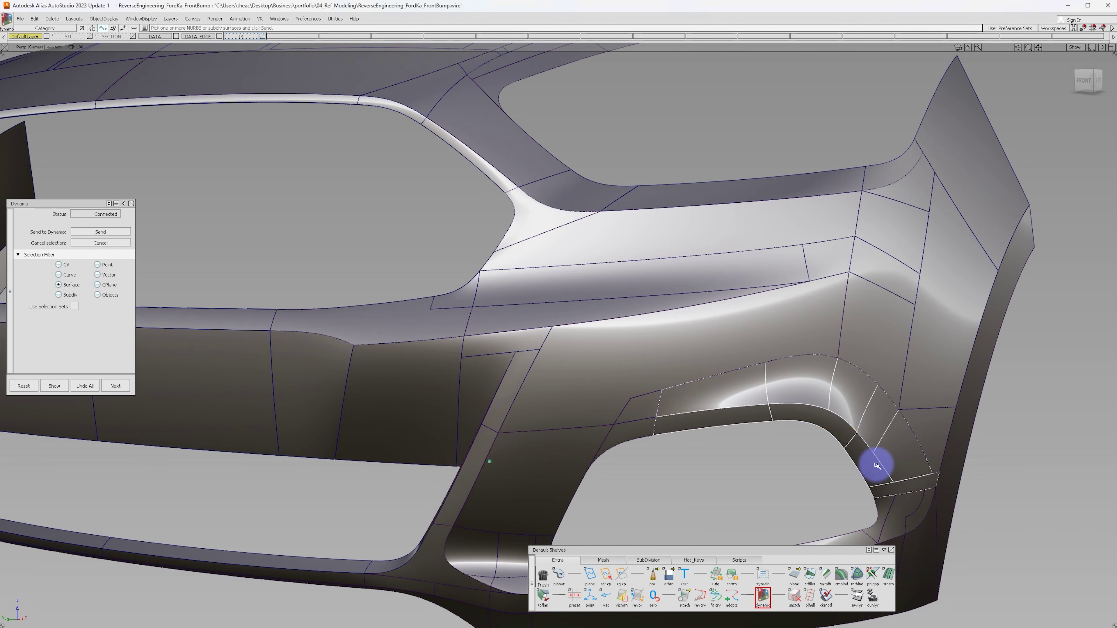
{"action": "left_click", "coordinate": [100, 232]}
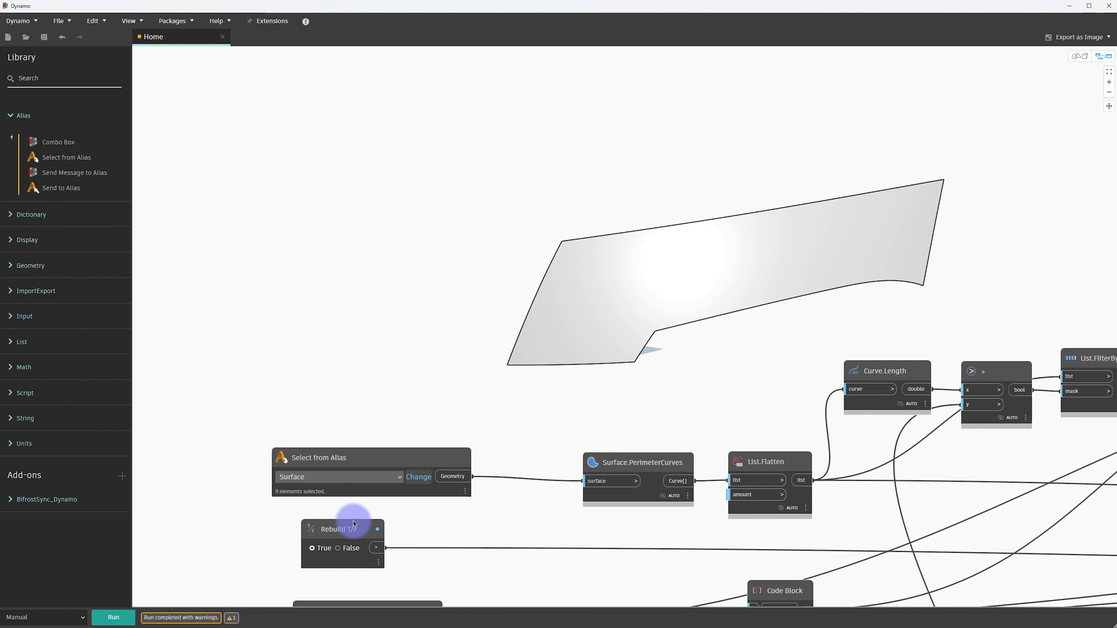
Run the graph on the newly sent wheel-arch surfaces
{"action": "left_click", "coordinate": [125, 615]}
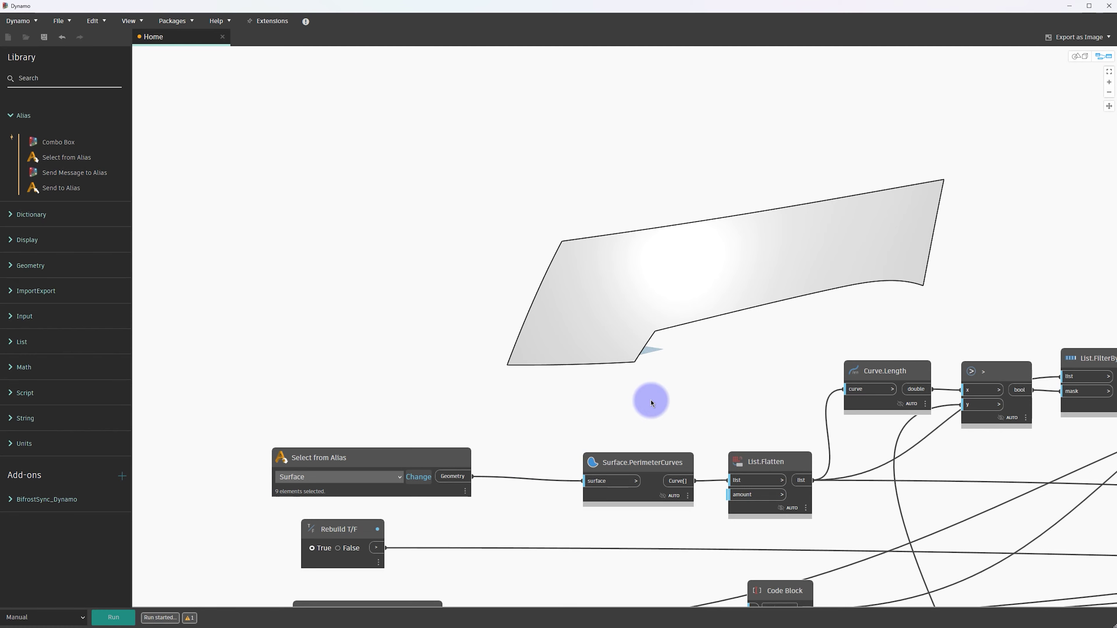
{"action": "scroll", "coordinate": [652, 403], "scroll_direction": "down", "scroll_amount": 3}
{"action": "scroll", "coordinate": [917, 399], "scroll_direction": "down", "scroll_amount": 2}
{"action": "scroll", "coordinate": [943, 404], "scroll_direction": "down", "scroll_amount": 4}
{"action": "scroll", "coordinate": [990, 407], "scroll_direction": "down", "scroll_amount": 3}
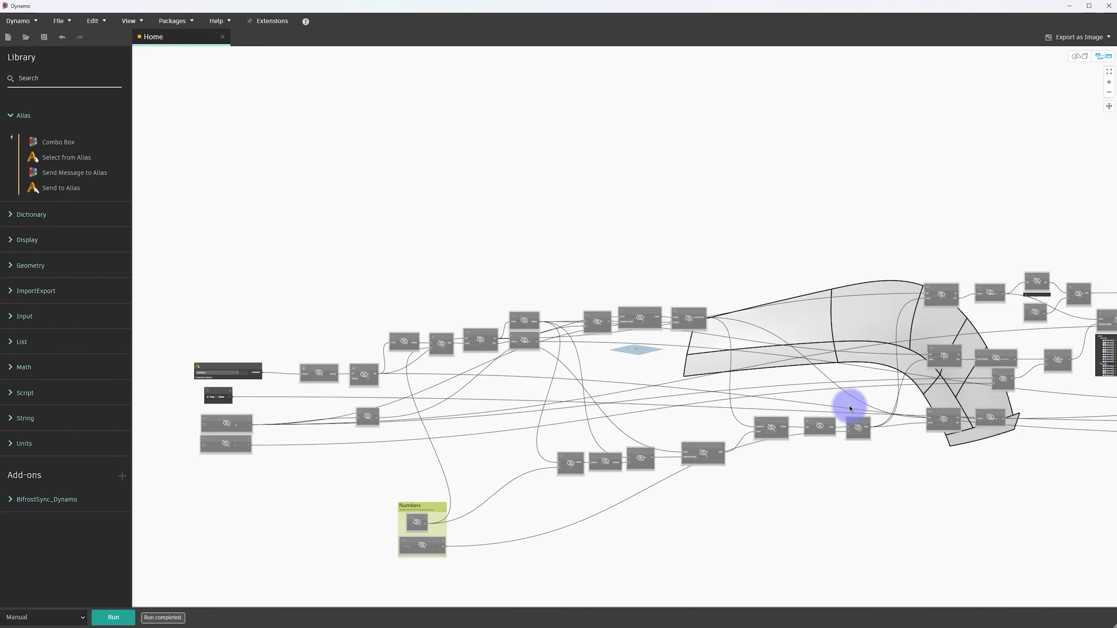
{"action": "scroll", "coordinate": [850, 408], "scroll_direction": "down", "scroll_amount": 1}
{"action": "scroll", "coordinate": [811, 416], "scroll_direction": "up", "scroll_amount": 2}
Hide geometry previews for the node cluster and the curve-rebuild nodes
{"action": "left_click_drag", "start_coordinate": [814, 407], "coordinate": [619, 263]}
{"action": "right_click", "coordinate": [786, 249]}
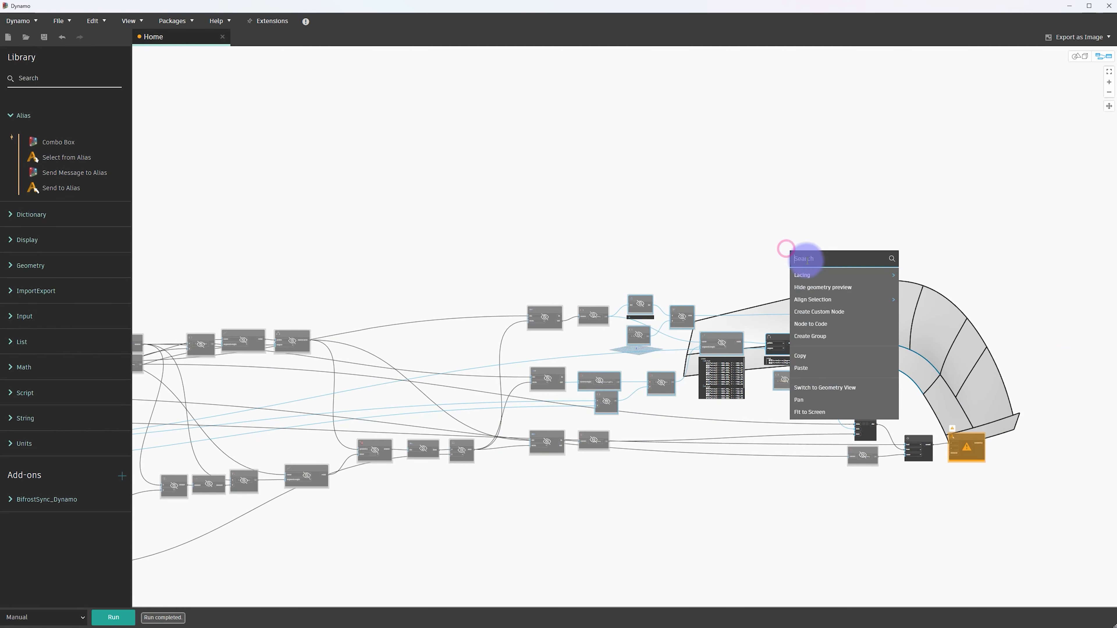
{"action": "left_click", "coordinate": [827, 287]}
{"action": "scroll", "coordinate": [884, 308], "scroll_direction": "up", "scroll_amount": 3}
{"action": "scroll", "coordinate": [704, 375], "scroll_direction": "up", "scroll_amount": 2}
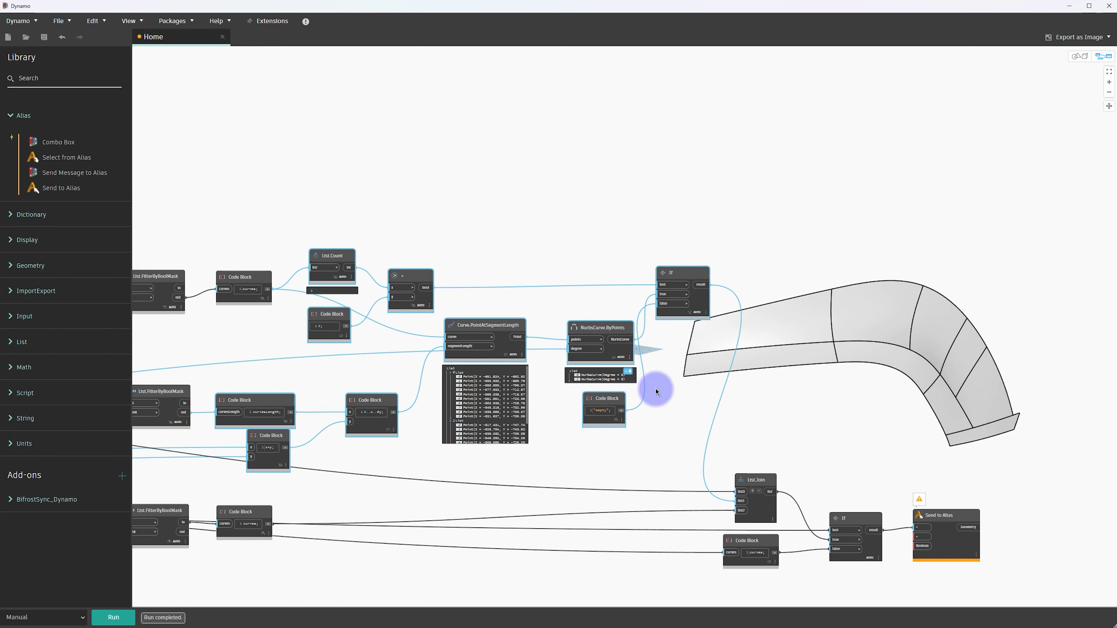
{"action": "left_click_drag", "start_coordinate": [792, 587], "coordinate": [569, 254]}
{"action": "right_click", "coordinate": [723, 240]}
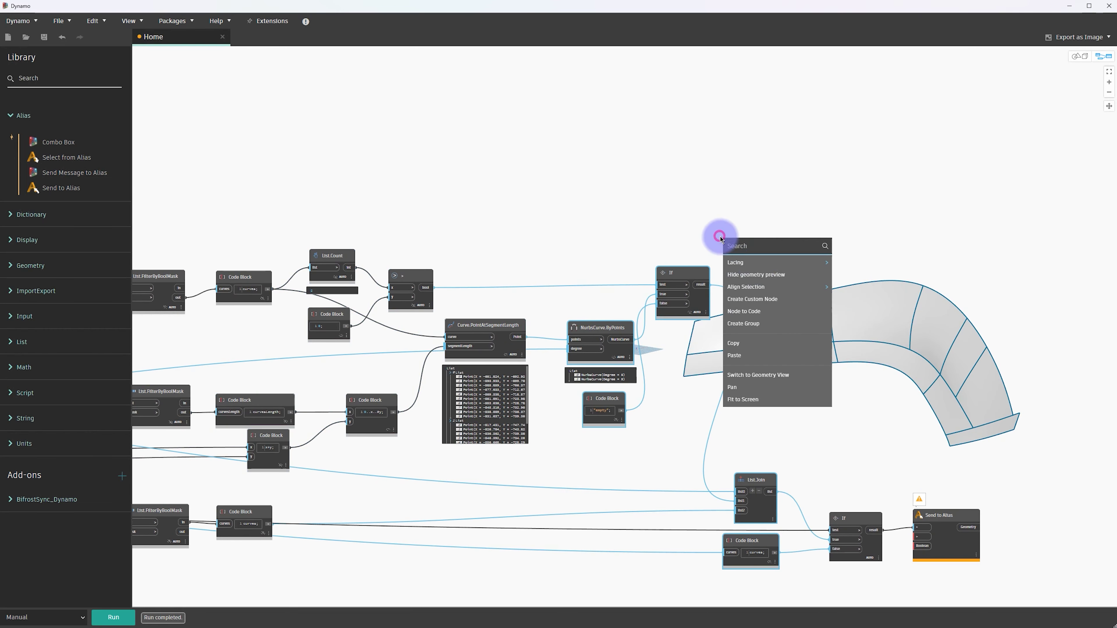
{"action": "left_click", "coordinate": [763, 275]}
{"action": "left_click", "coordinate": [1079, 56]}
{"action": "scroll", "coordinate": [930, 270], "scroll_direction": "up", "scroll_amount": 3}
{"action": "middle_click_drag", "start_coordinate": [893, 316], "coordinate": [788, 267]}
{"action": "left_click", "coordinate": [1101, 55]}
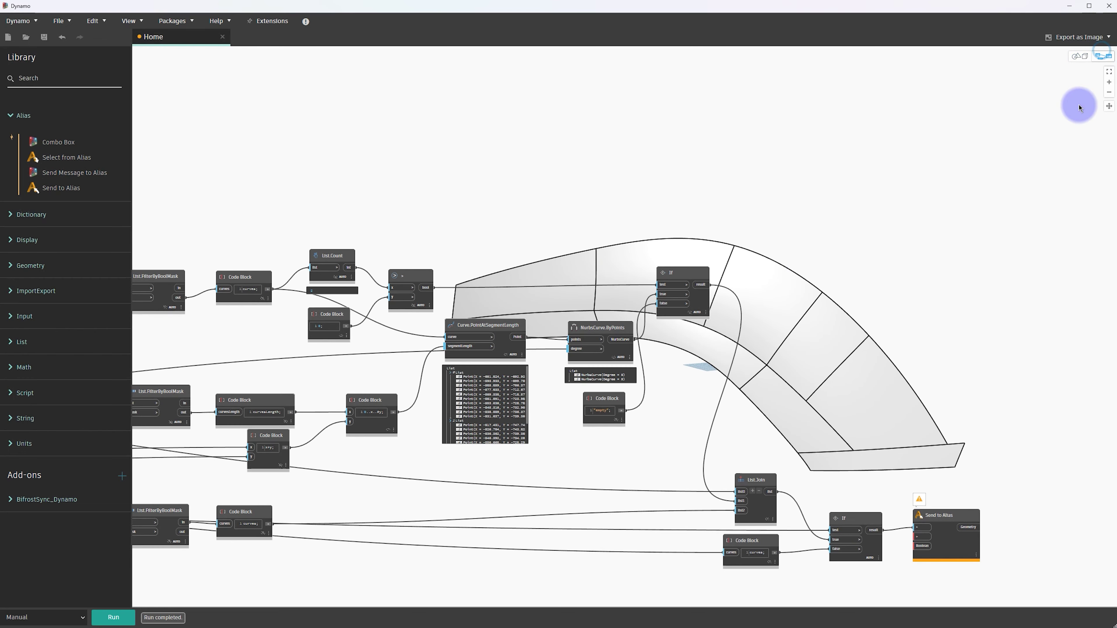
Move the If node up and shift Send to Alias up and left
{"action": "middle_click_drag", "start_coordinate": [841, 499], "coordinate": [747, 407]}
{"action": "left_click", "coordinate": [769, 401]}
{"action": "left_click_drag", "start_coordinate": [769, 401], "coordinate": [767, 369]}
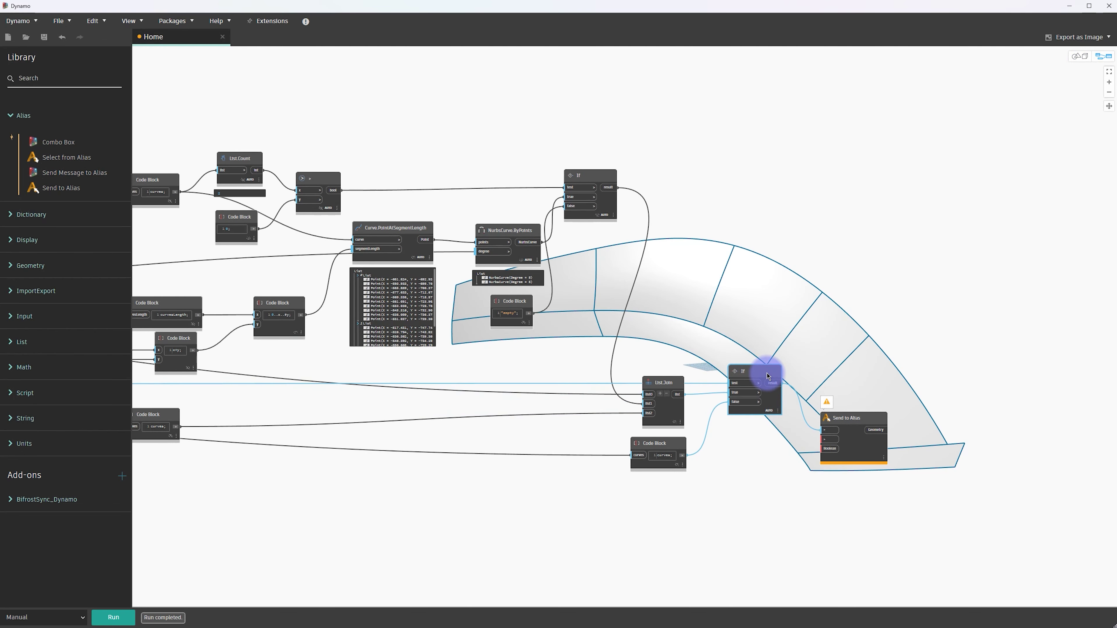
{"action": "left_click", "coordinate": [676, 442]}
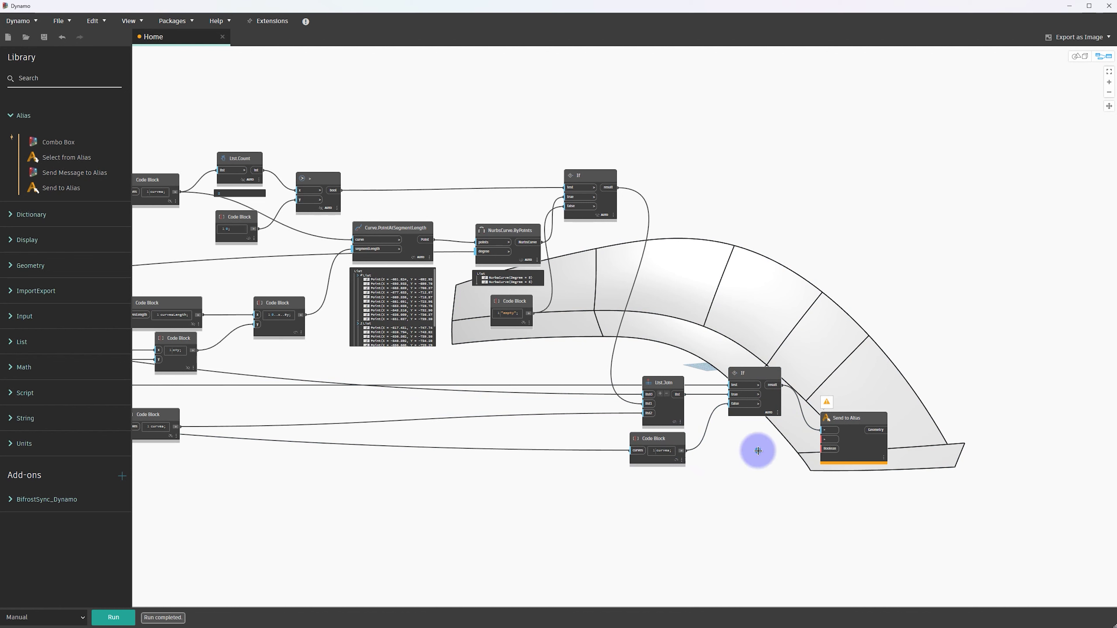
{"action": "left_click_drag", "start_coordinate": [854, 423], "coordinate": [838, 382]}
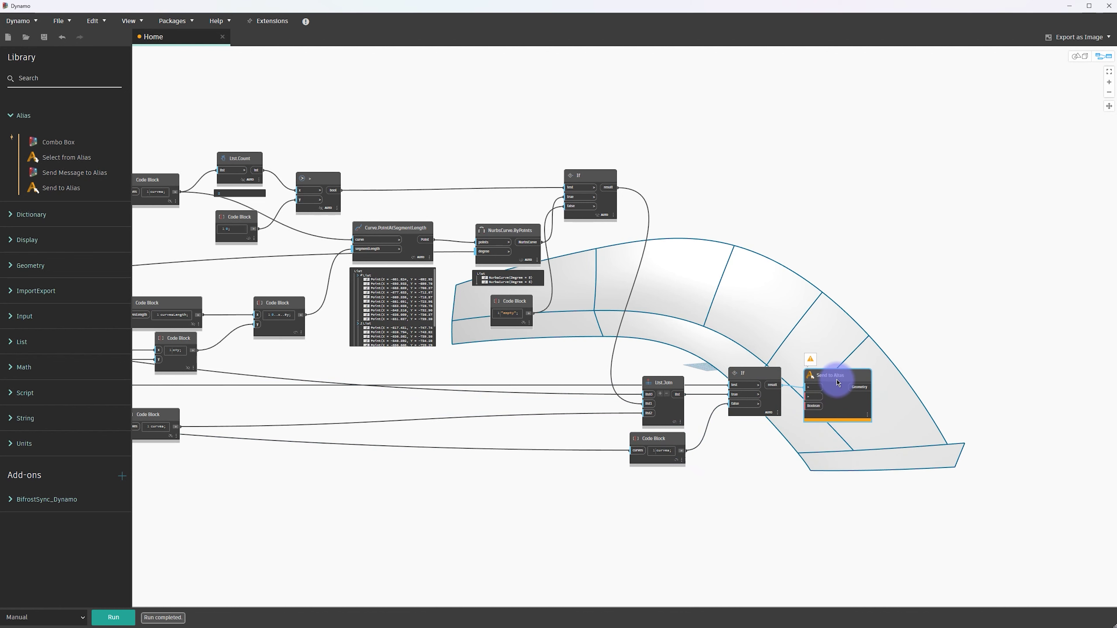
{"action": "scroll", "coordinate": [785, 312], "scroll_direction": "down", "scroll_amount": 2}
{"action": "scroll", "coordinate": [787, 377], "scroll_direction": "down", "scroll_amount": 3}
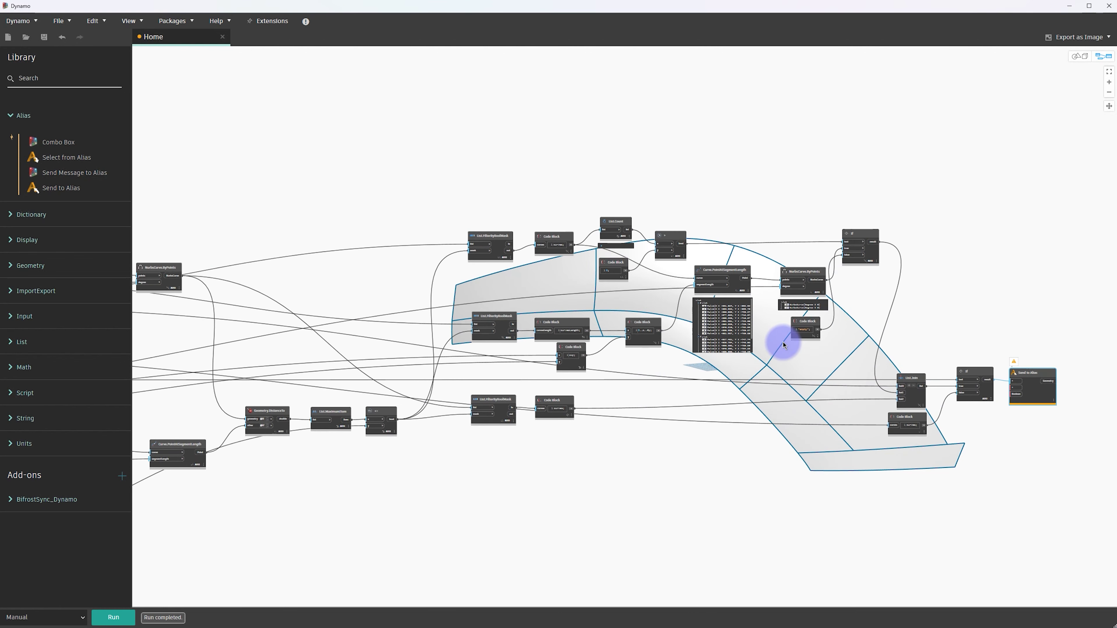
{"action": "scroll", "coordinate": [811, 312], "scroll_direction": "up", "scroll_amount": 1}
{"action": "scroll", "coordinate": [869, 277], "scroll_direction": "up", "scroll_amount": 1}
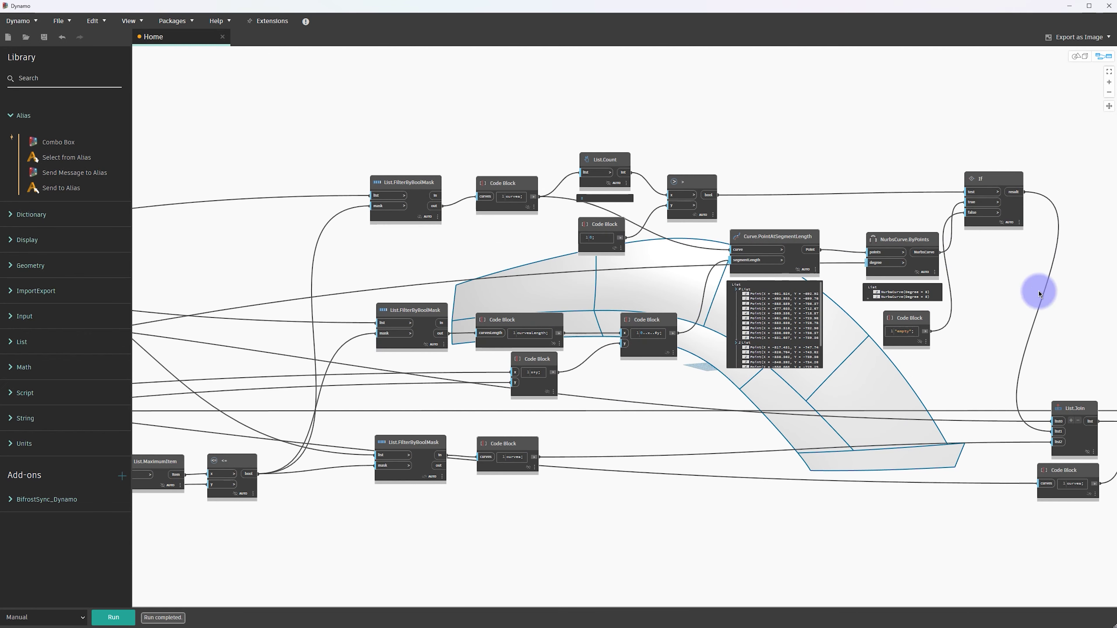
{"action": "scroll", "coordinate": [614, 179], "scroll_direction": "up", "scroll_amount": 1}
Raise the "0;" Code Block and > node, then tuck NurbsCurve.ByPoints and the "empty" block beside If
{"action": "left_click", "coordinate": [622, 181]}
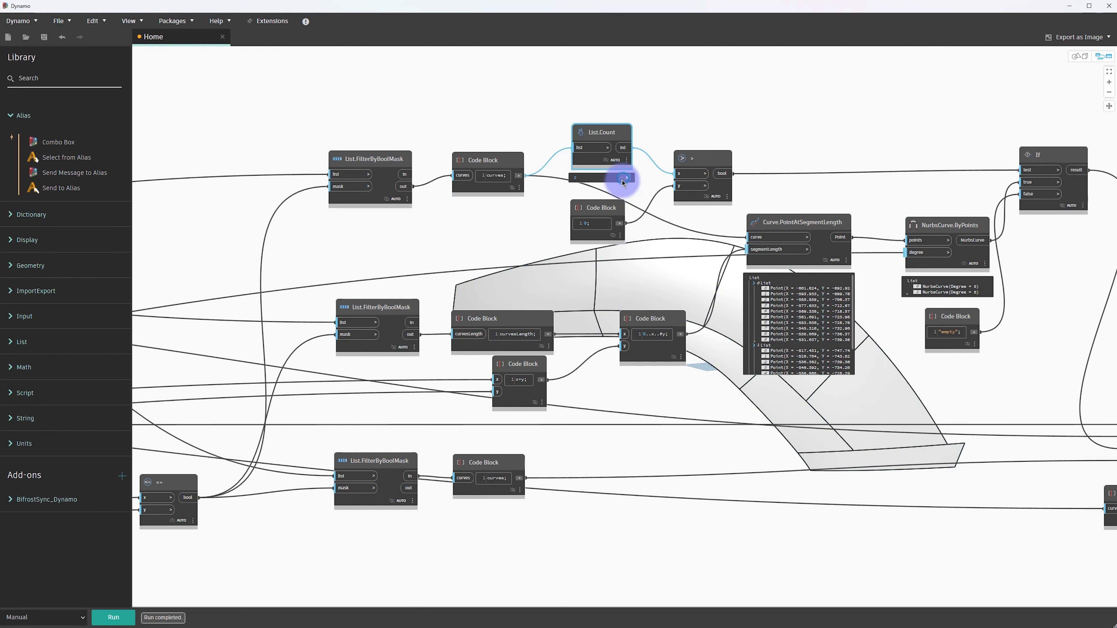
{"action": "left_click_drag", "start_coordinate": [588, 206], "coordinate": [594, 191]}
{"action": "left_click_drag", "start_coordinate": [694, 158], "coordinate": [690, 136]}
{"action": "left_click", "coordinate": [675, 241]}
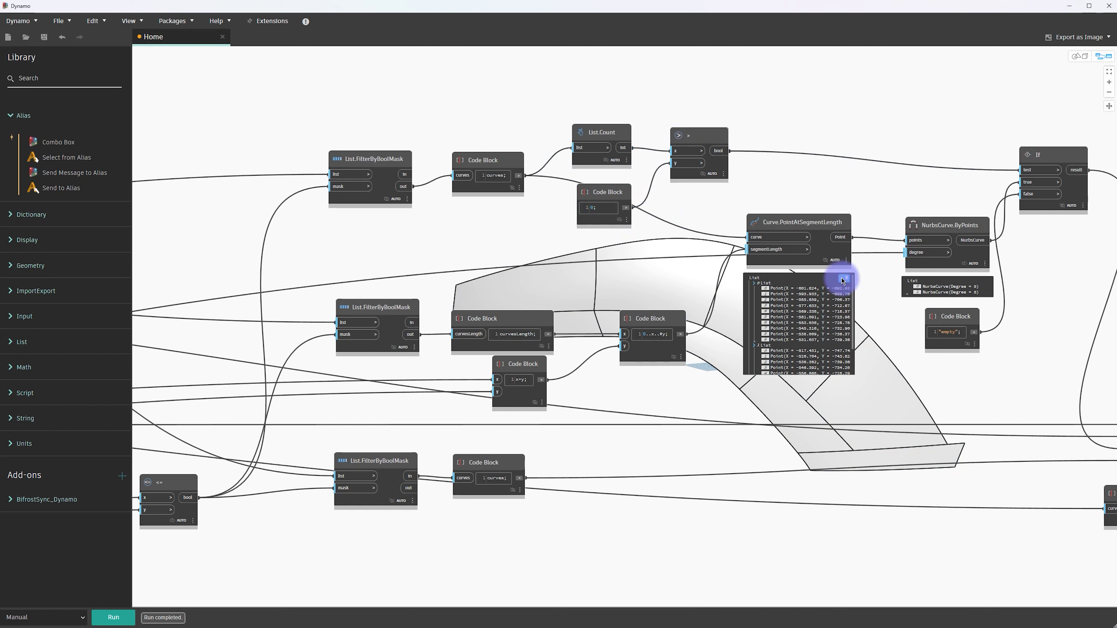
{"action": "left_click", "coordinate": [838, 262]}
{"action": "left_click", "coordinate": [1039, 273]}
{"action": "left_click_drag", "start_coordinate": [966, 237], "coordinate": [938, 236]}
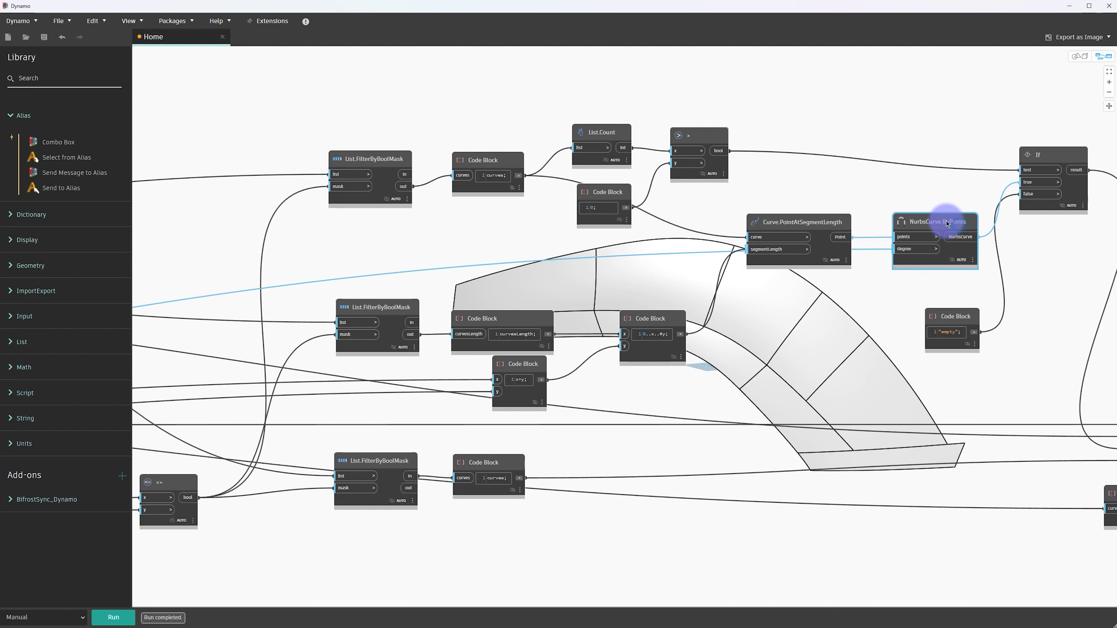
{"action": "left_click", "coordinate": [1036, 256]}
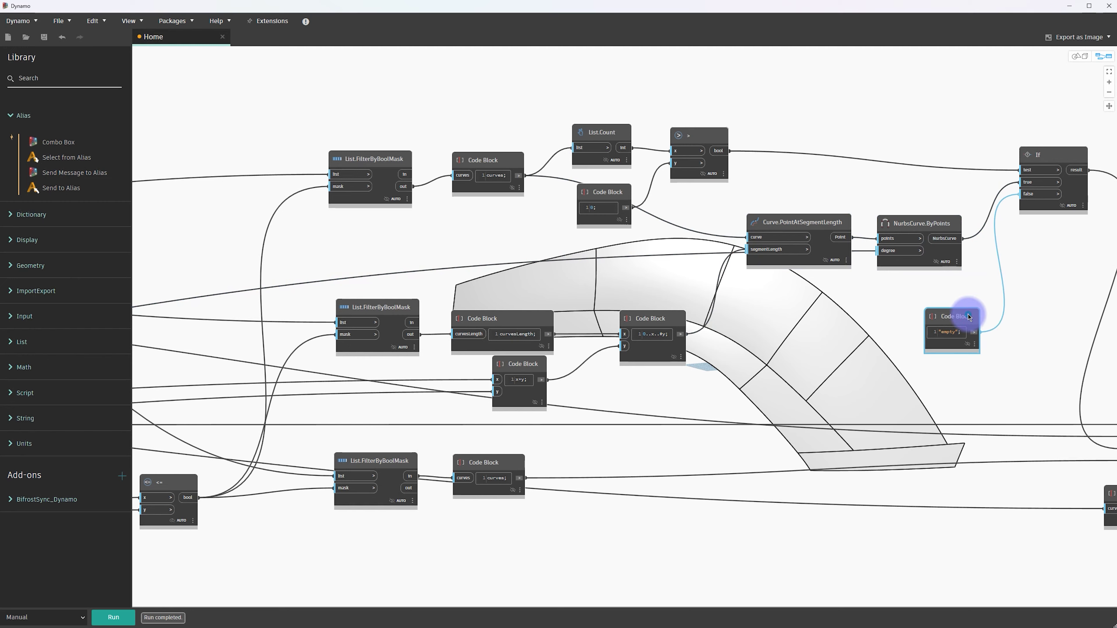
{"action": "left_click_drag", "start_coordinate": [954, 317], "coordinate": [939, 281]}
{"action": "left_click", "coordinate": [1023, 285]}
Move the Select from Alias node up and left at the graph's start
{"action": "scroll", "coordinate": [854, 337], "scroll_direction": "down", "scroll_amount": 5}
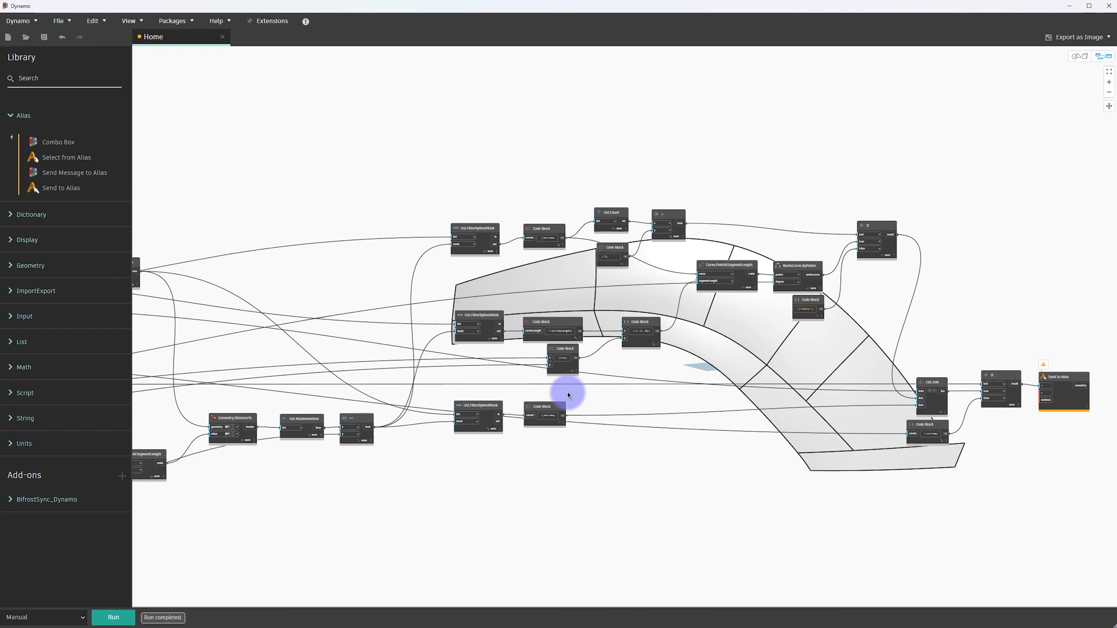
{"action": "mouse_move", "coordinate": [569, 387]}
{"action": "middle_mouse_down"}
{"action": "mouse_move", "coordinate": [673, 407]}
{"action": "mouse_move", "coordinate": [716, 399]}
{"action": "middle_mouse_up"}
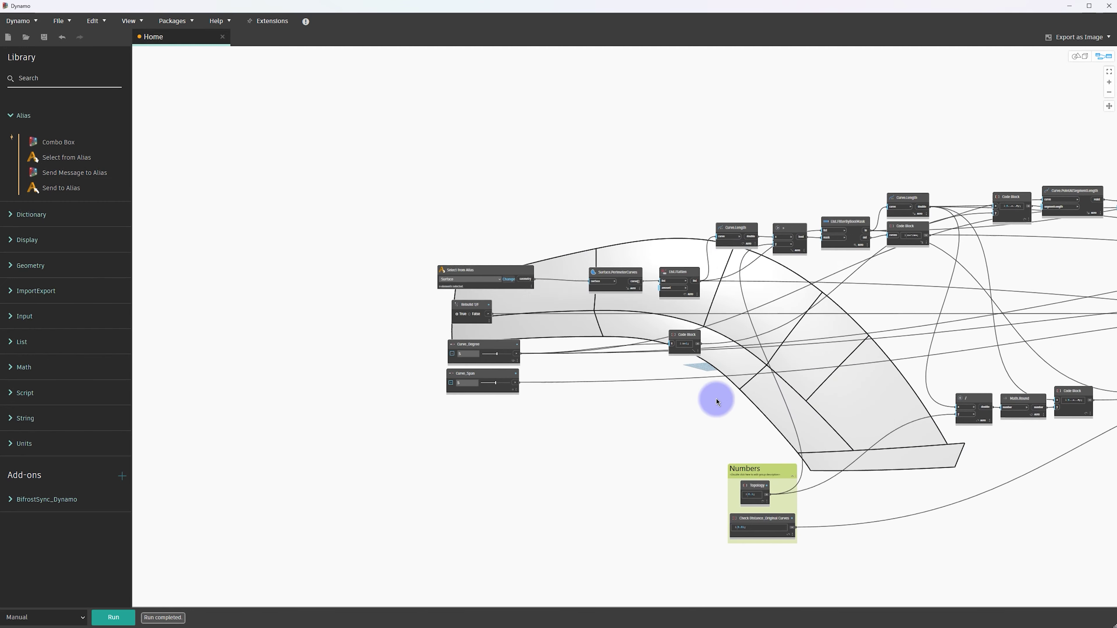
{"action": "scroll", "coordinate": [715, 399], "scroll_direction": "up", "scroll_amount": 3}
{"action": "left_click_drag", "start_coordinate": [637, 474], "coordinate": [400, 205]}
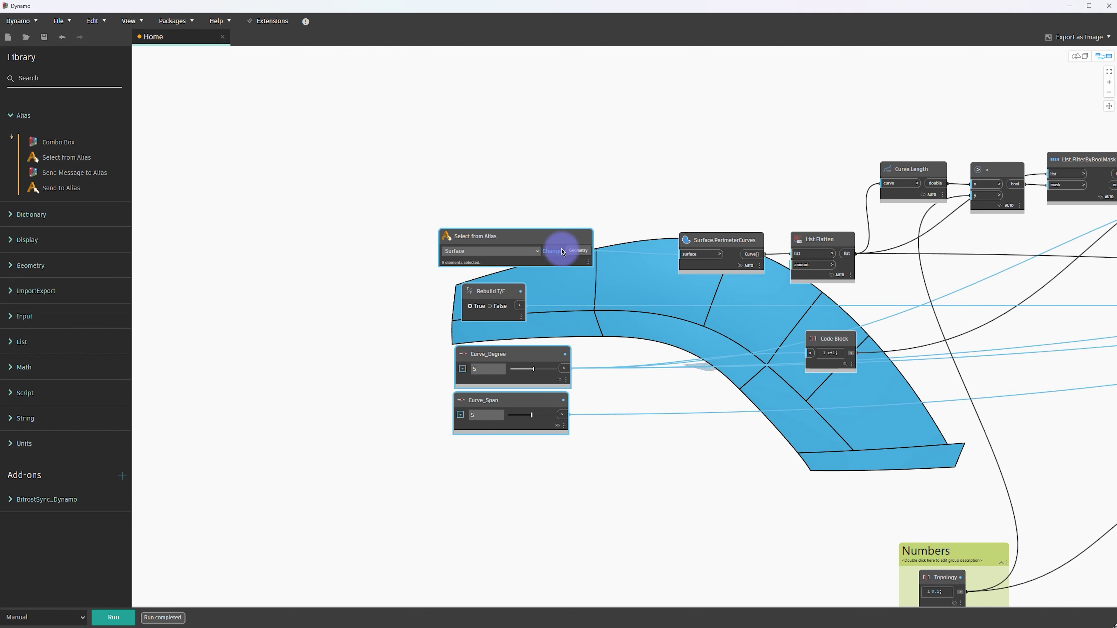
{"action": "left_click", "coordinate": [599, 260]}
{"action": "left_click_drag", "start_coordinate": [567, 237], "coordinate": [556, 203]}
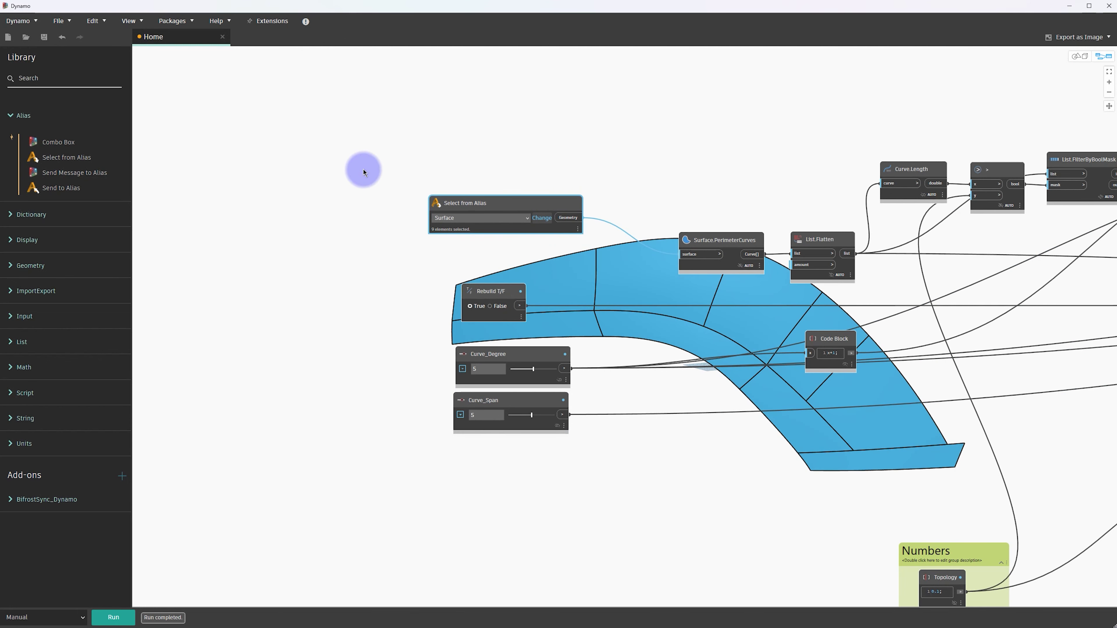
Group Select from Alias and title the group Input_Surface
{"action": "key", "text": "ctrl+g"}
{"action": "double_click", "coordinate": [444, 169]}
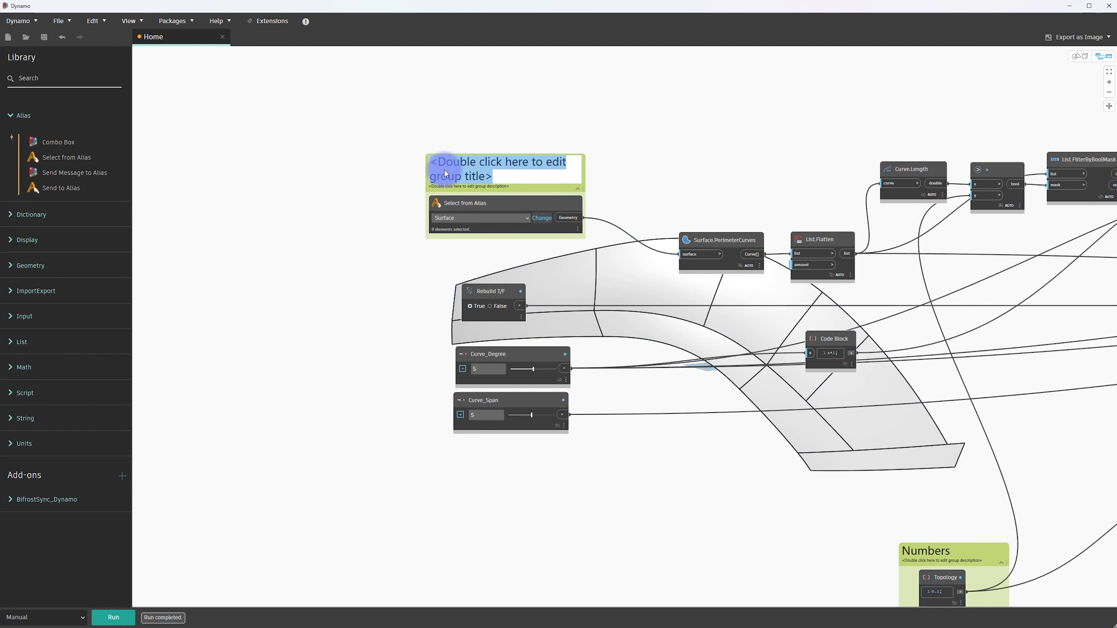
{"action": "type", "text": "Input_Surface"}
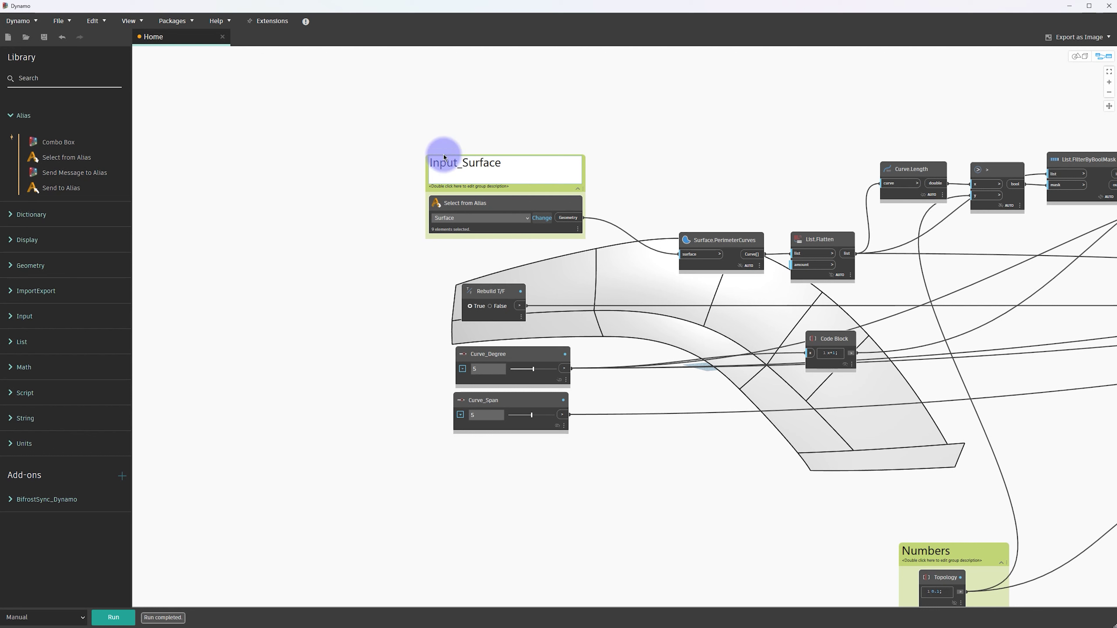
{"action": "left_click", "coordinate": [606, 139]}
Group Rebuild T/F, Curve_Degree and Curve_Span, and begin typing the group title
{"action": "left_click_drag", "start_coordinate": [415, 267], "coordinate": [598, 474]}
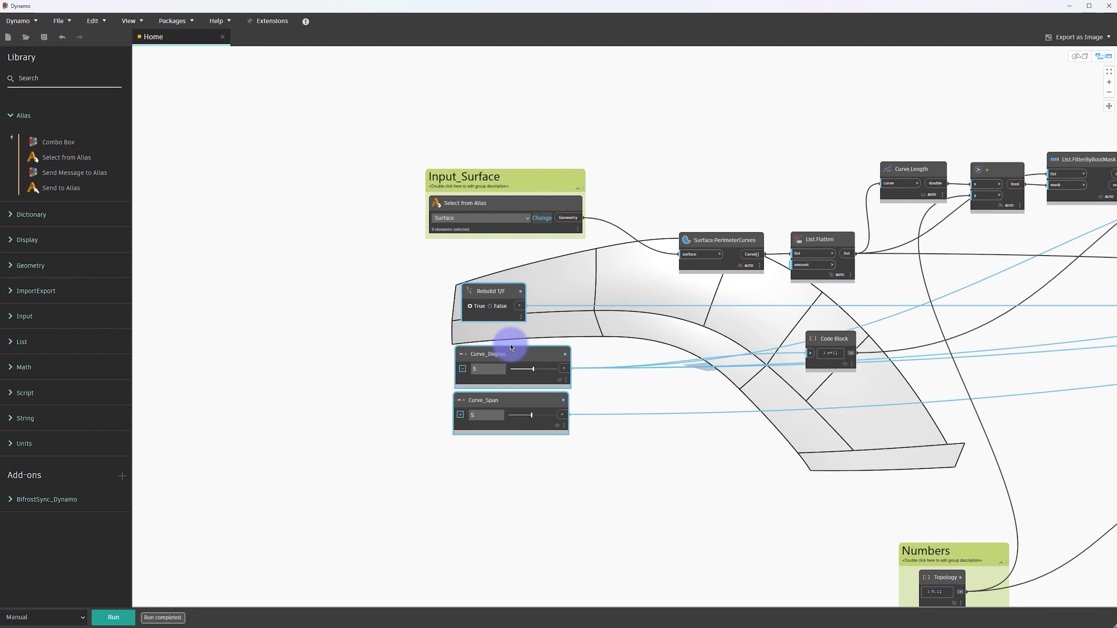
{"action": "left_click_drag", "start_coordinate": [511, 352], "coordinate": [491, 371]}
{"action": "left_click", "coordinate": [645, 337]}
{"action": "left_click_drag", "start_coordinate": [607, 478], "coordinate": [335, 269]}
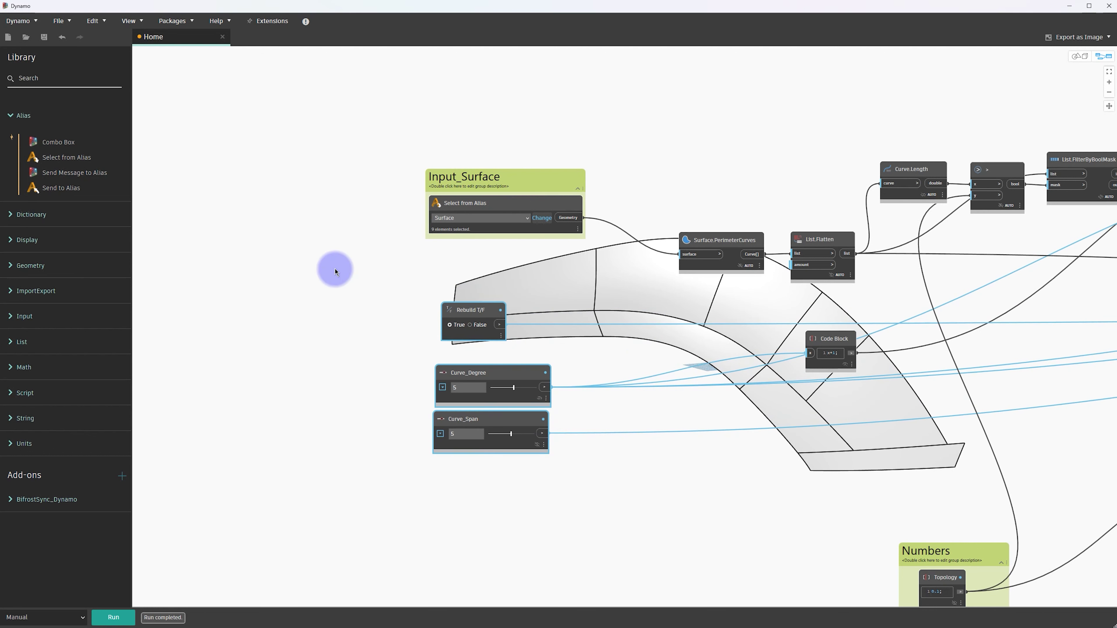
{"action": "key", "text": "ctrl+g"}
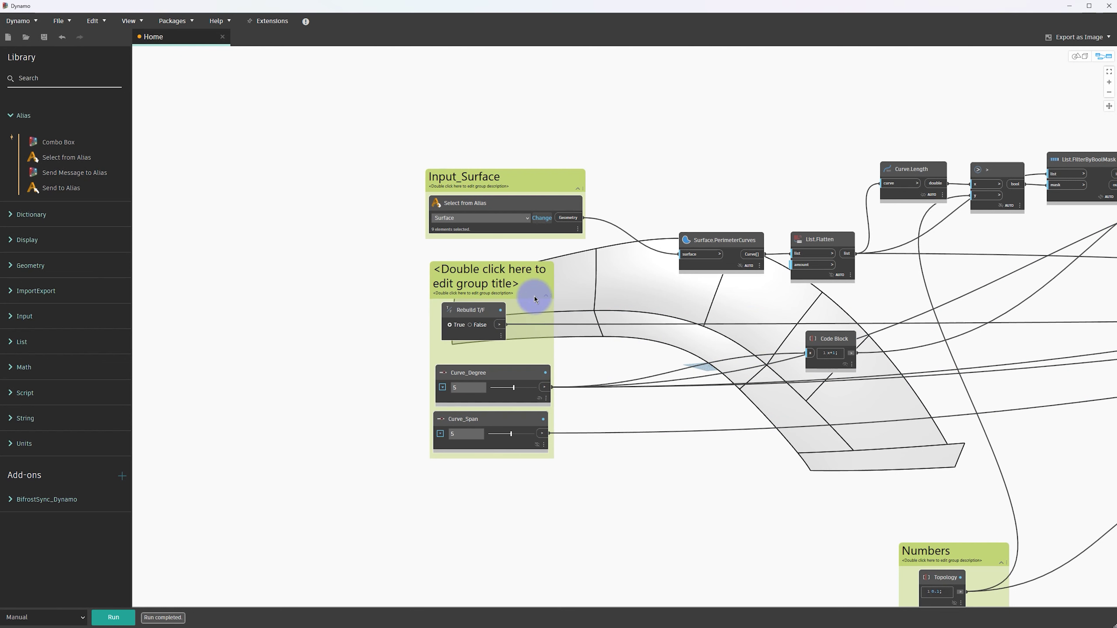
{"action": "double_click", "coordinate": [457, 269]}
{"action": "type", "text": "Re"}
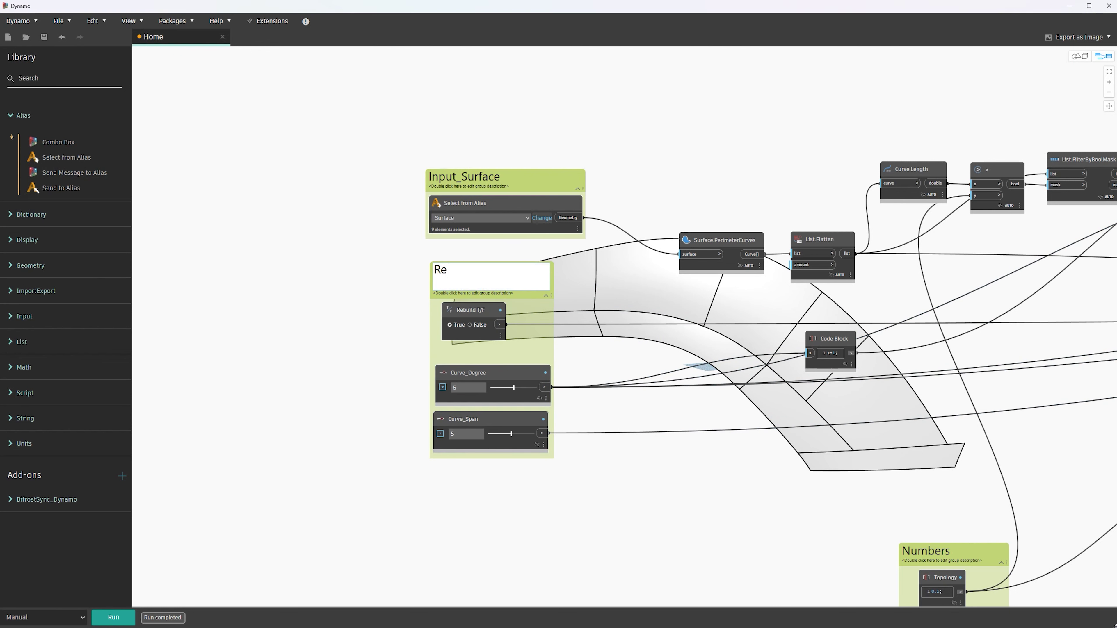
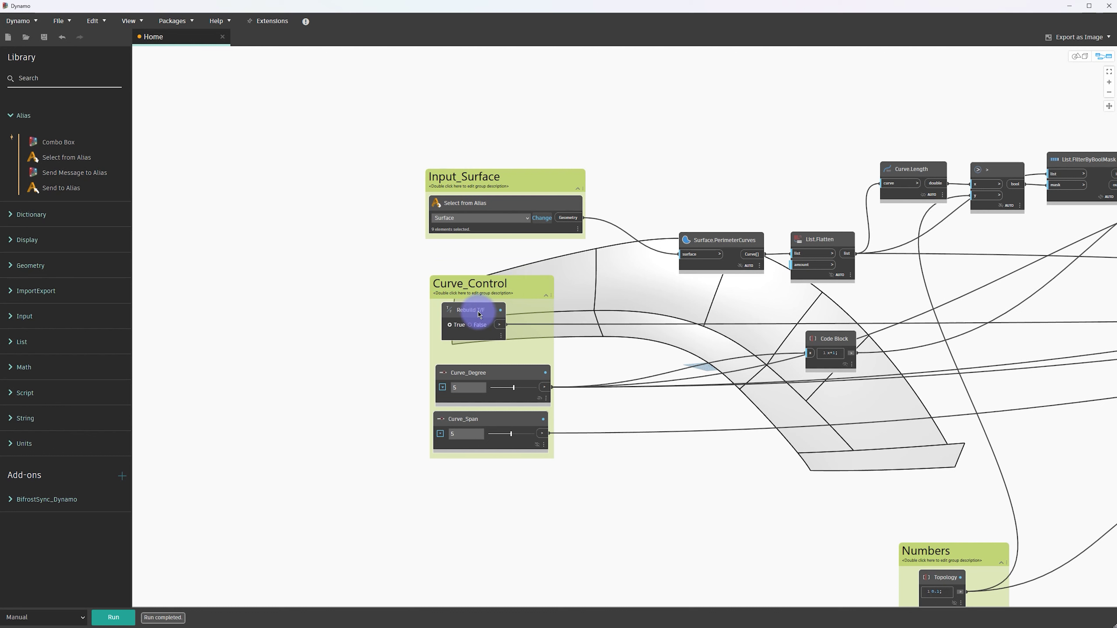
Mark the Rebuild T/F, Curve_Degree and Curve_Span nodes as Is Input, and check Select from Alias
{"action": "left_click", "coordinate": [465, 313]}
{"action": "right_click", "coordinate": [472, 316]}
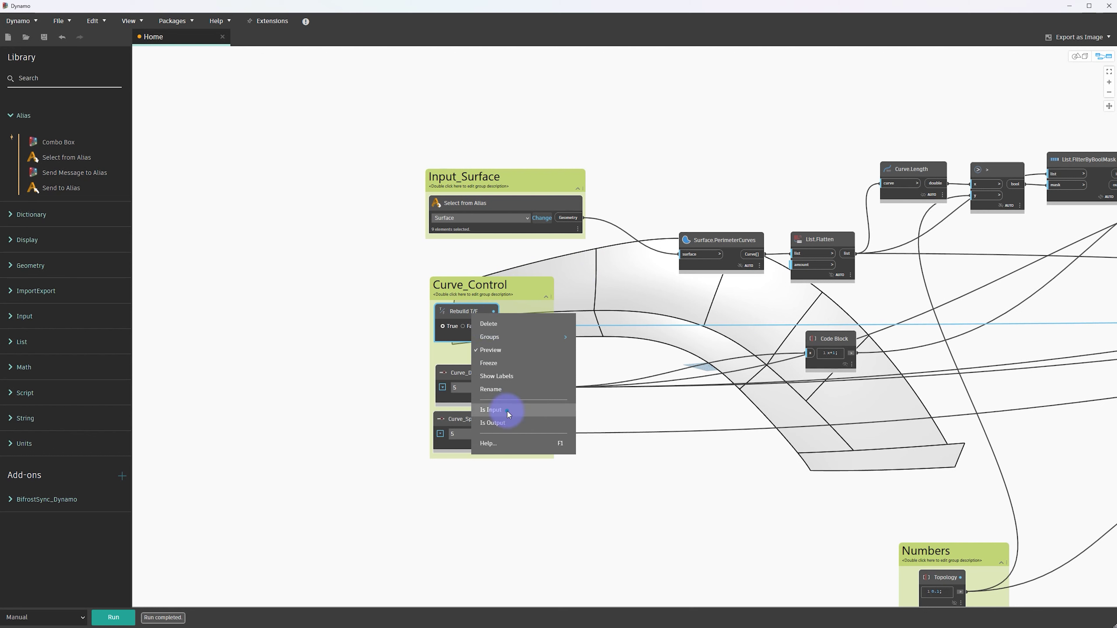
{"action": "left_click", "coordinate": [469, 382]}
{"action": "right_click", "coordinate": [481, 381]}
{"action": "left_click", "coordinate": [505, 474]}
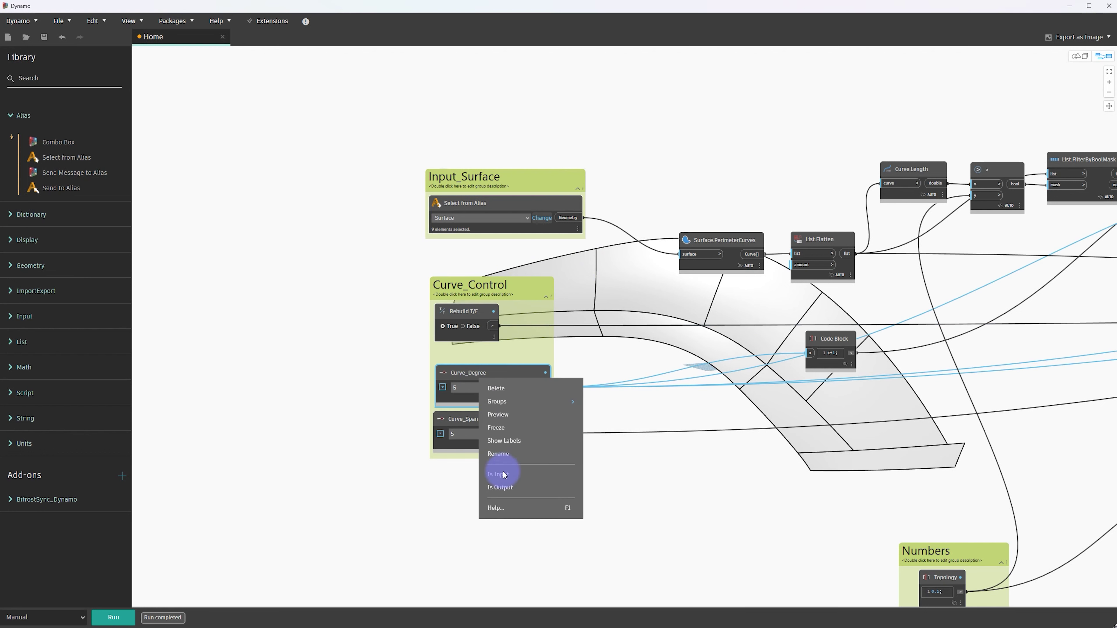
{"action": "left_click", "coordinate": [467, 425]}
{"action": "right_click", "coordinate": [481, 425]}
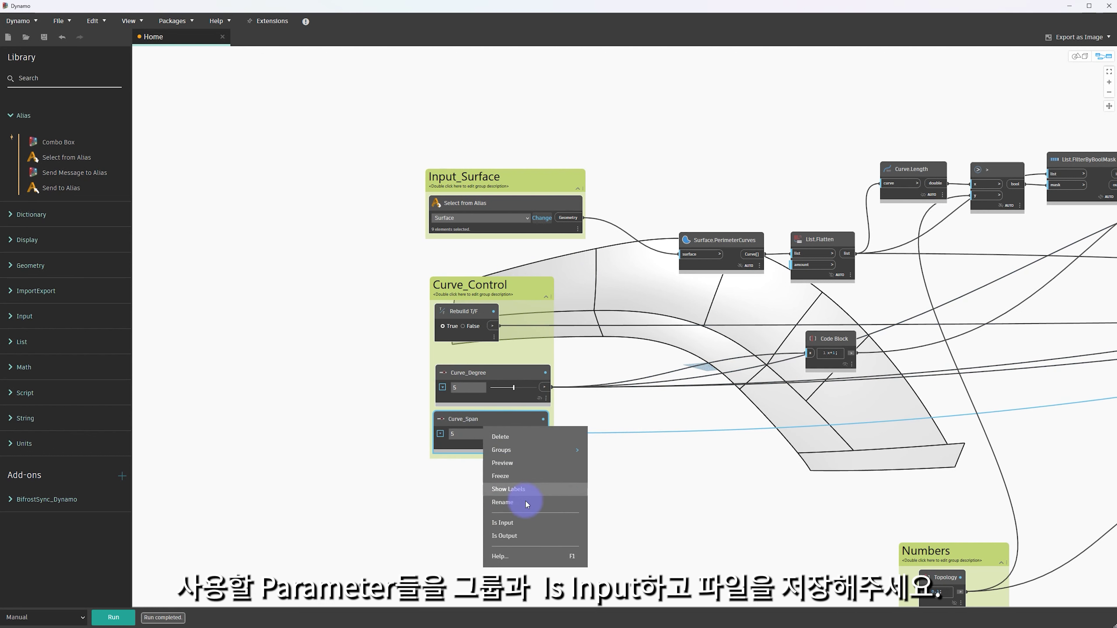
{"action": "left_click", "coordinate": [509, 522]}
{"action": "left_click", "coordinate": [620, 463]}
{"action": "left_click", "coordinate": [494, 196]}
{"action": "right_click", "coordinate": [493, 204]}
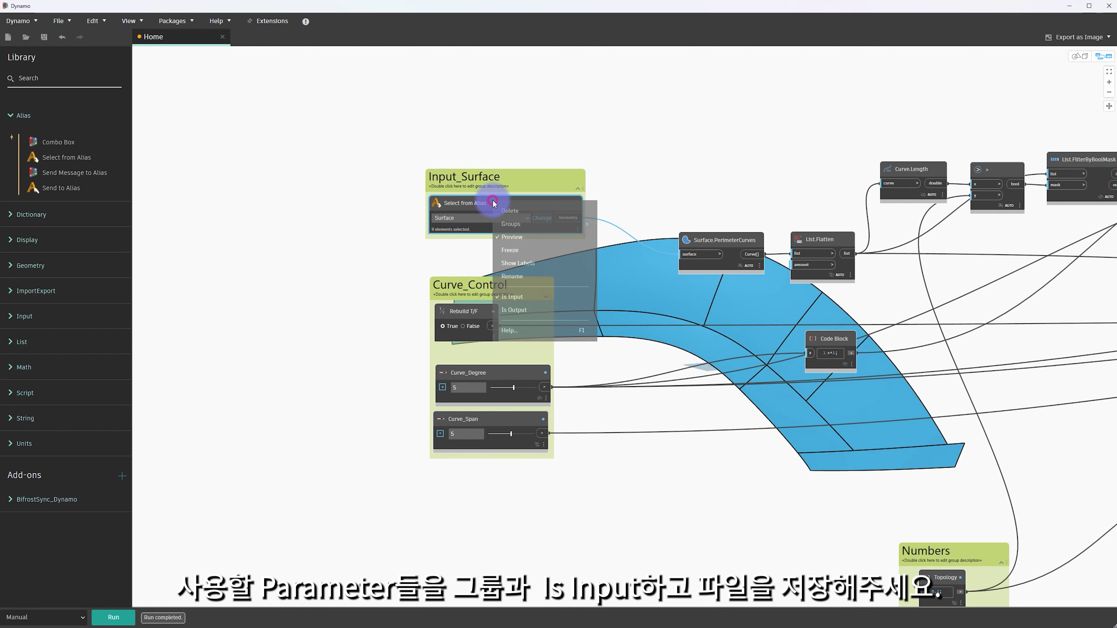
{"action": "left_click", "coordinate": [603, 158]}
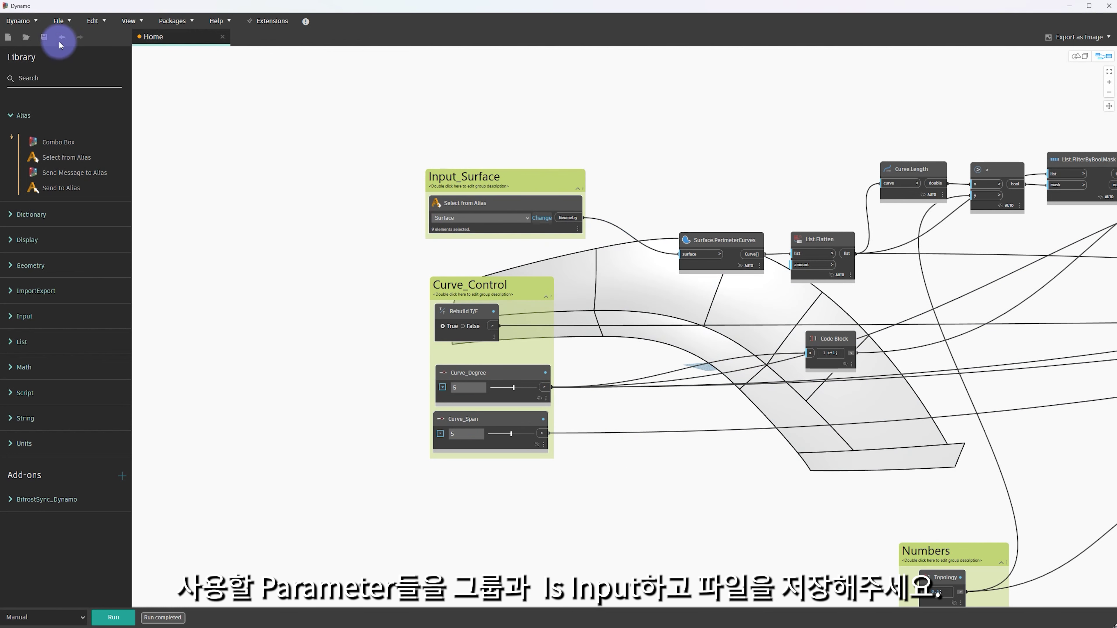
Save the graph as Extract_BoundaryCurves.dyn, overwriting the existing file
{"action": "left_click", "coordinate": [44, 38]}
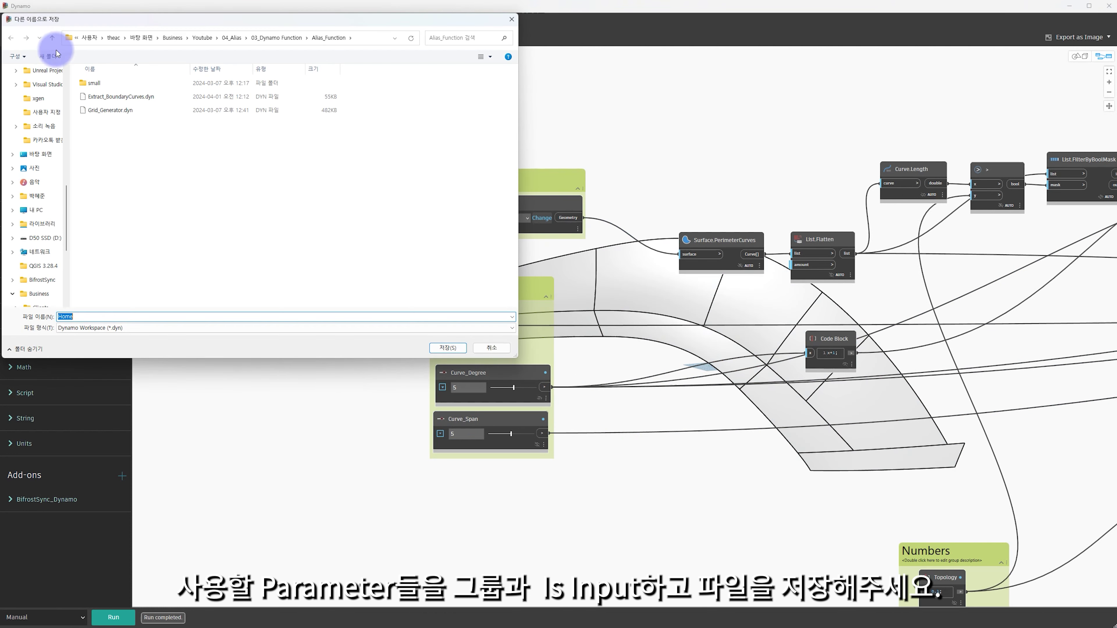
{"action": "left_click", "coordinate": [117, 101]}
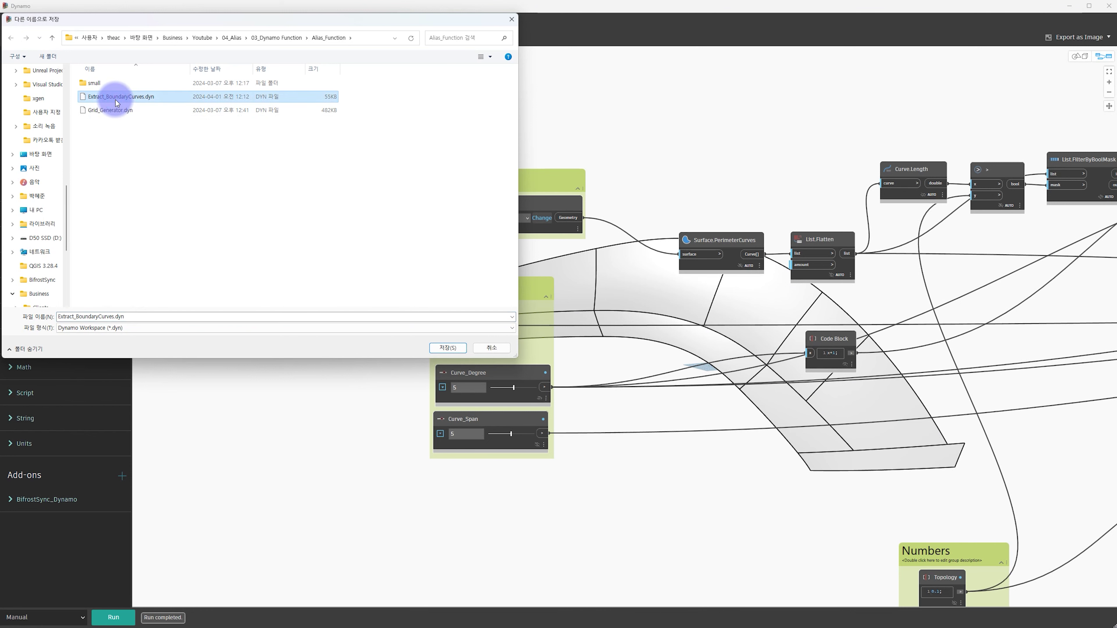
{"action": "left_click", "coordinate": [447, 348]}
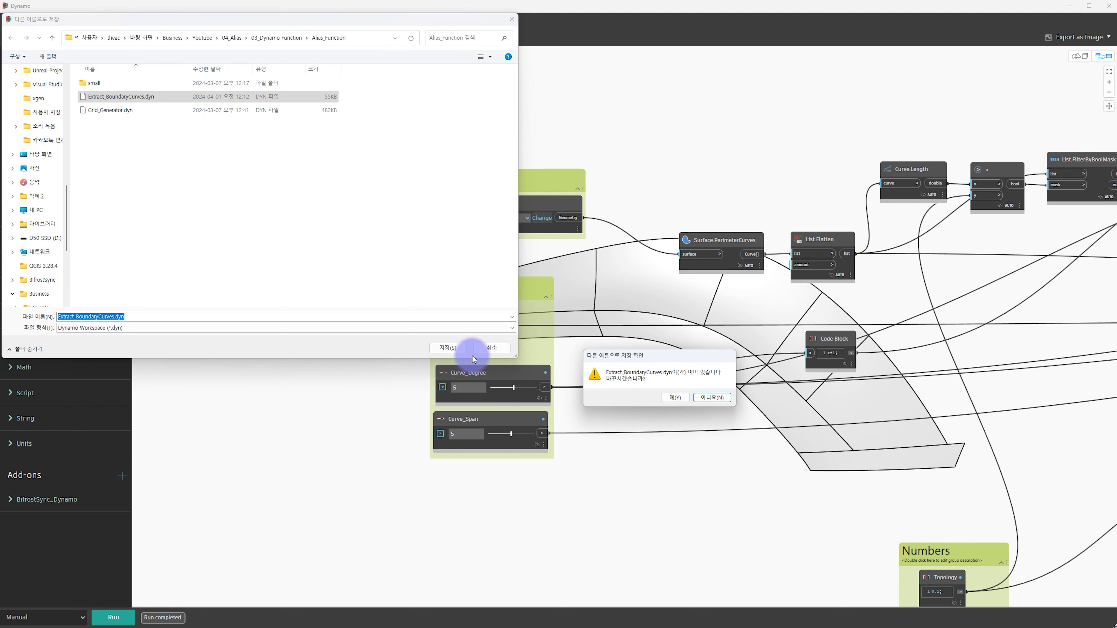
{"action": "left_click", "coordinate": [672, 393]}
Pan to the output end of the graph and pin the If node's curve preview
{"action": "scroll", "coordinate": [760, 337], "scroll_direction": "down", "scroll_amount": 5}
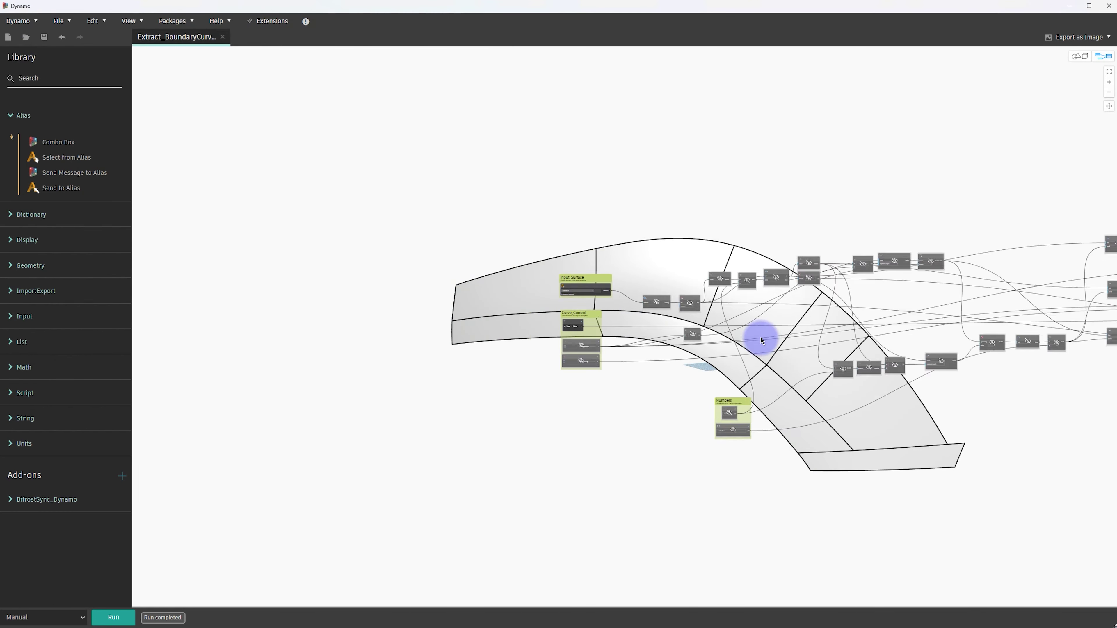
{"action": "middle_click_drag", "start_coordinate": [760, 337], "coordinate": [511, 357]}
{"action": "scroll", "coordinate": [934, 344], "scroll_direction": "up", "scroll_amount": 3}
{"action": "middle_click_drag", "start_coordinate": [935, 343], "coordinate": [426, 334]}
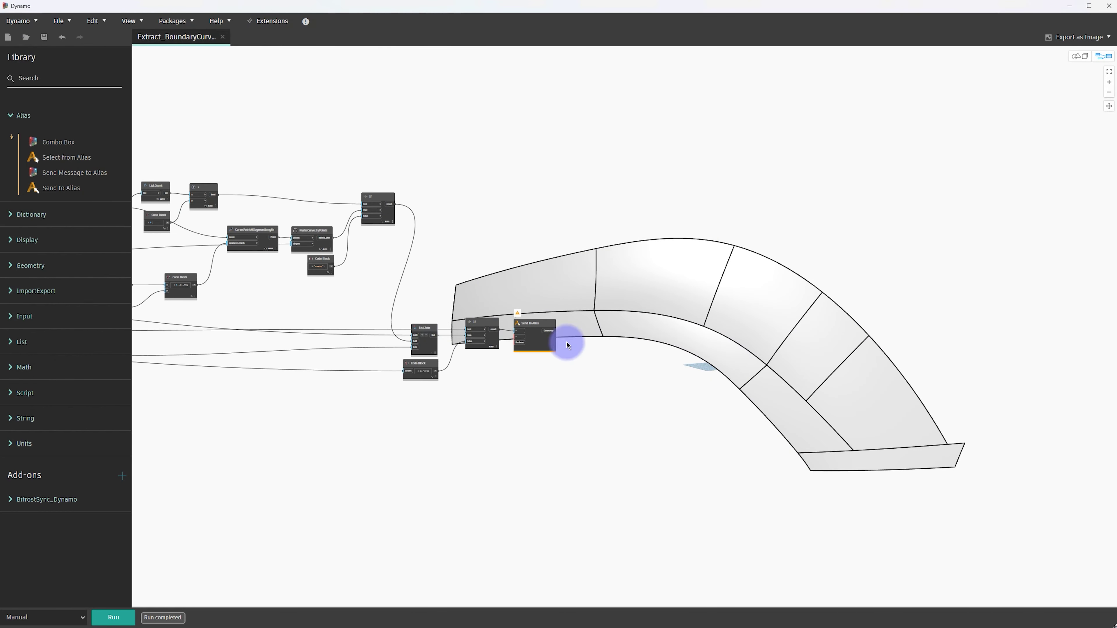
{"action": "left_click", "coordinate": [110, 616]}
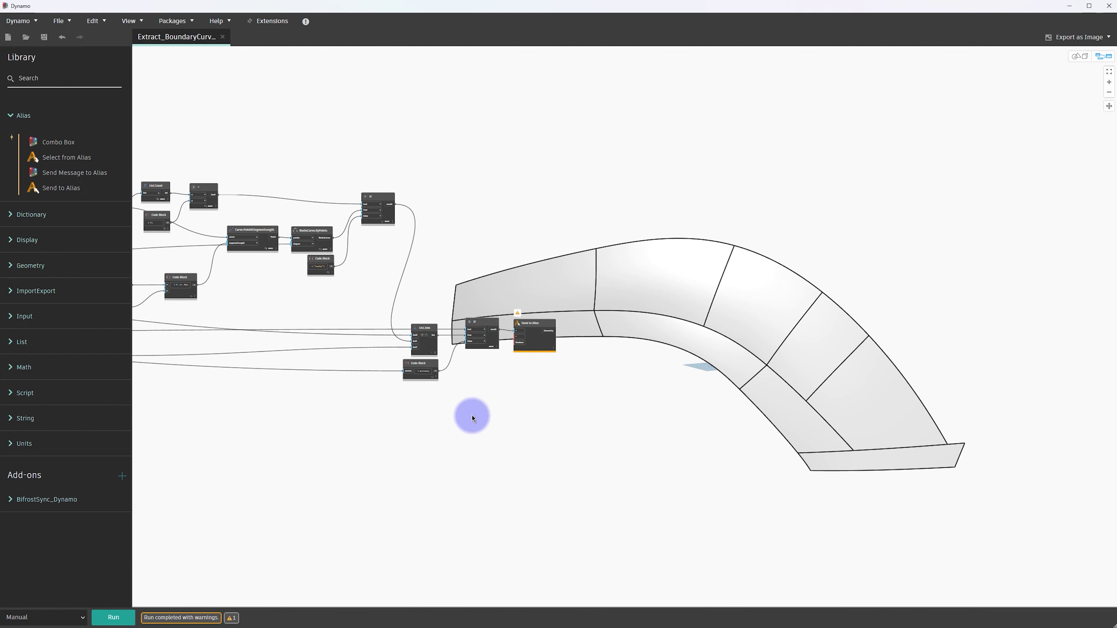
{"action": "scroll", "coordinate": [506, 366], "scroll_direction": "up", "scroll_amount": 1}
{"action": "scroll", "coordinate": [506, 367], "scroll_direction": "up", "scroll_amount": 1}
{"action": "scroll", "coordinate": [493, 387], "scroll_direction": "up", "scroll_amount": 1}
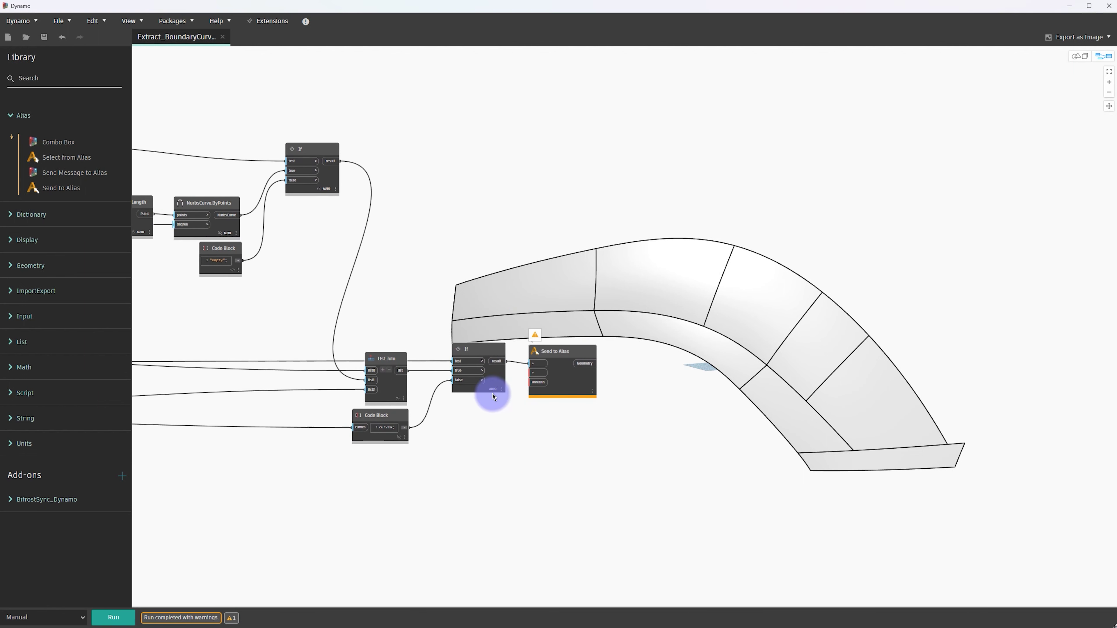
{"action": "left_click", "coordinate": [504, 380]}
{"action": "left_click", "coordinate": [516, 415]}
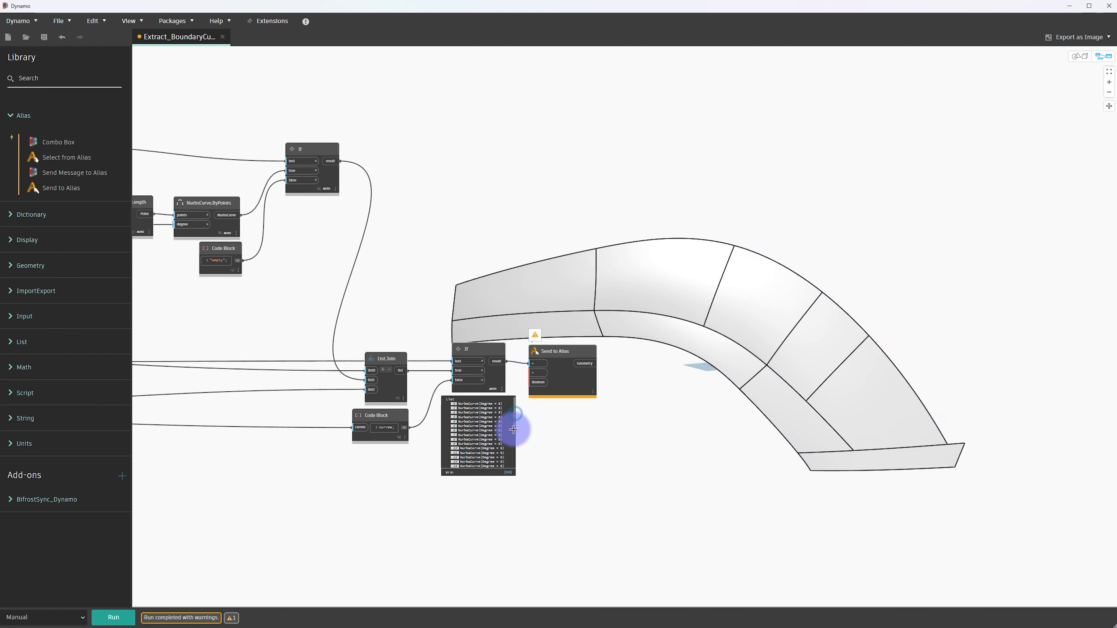
{"action": "left_click_drag", "start_coordinate": [514, 421], "coordinate": [514, 492]}
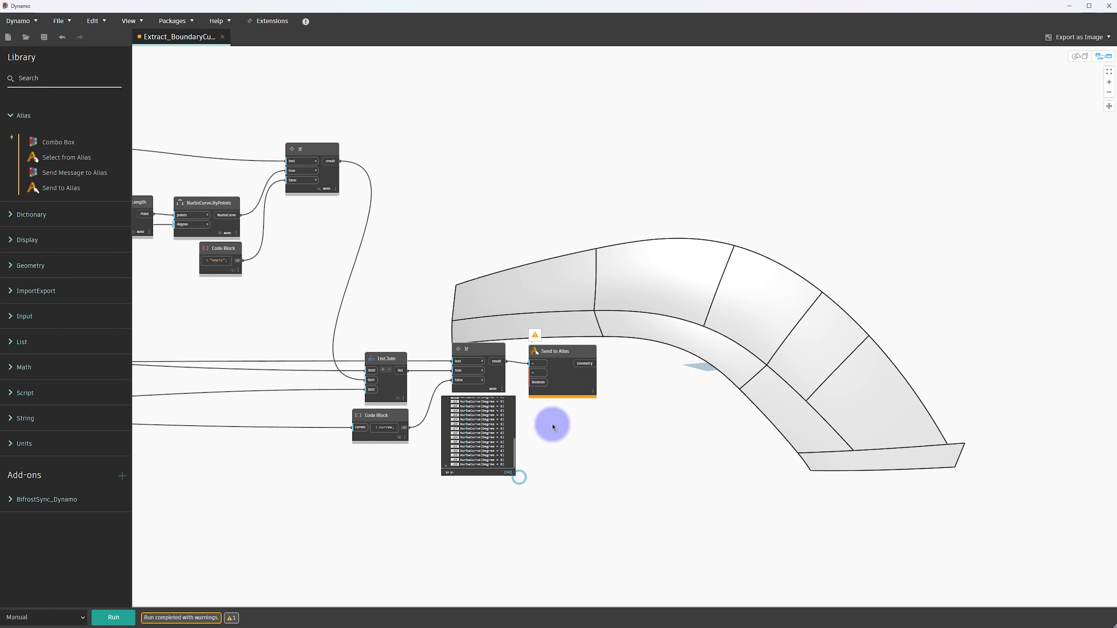
{"action": "scroll", "coordinate": [551, 424], "scroll_direction": "up", "scroll_amount": 3}
Delete the old wire into Send to Alias and reconnect the If result to it
{"action": "left_click", "coordinate": [505, 392]}
{"action": "left_click_drag", "start_coordinate": [497, 373], "coordinate": [469, 396]}
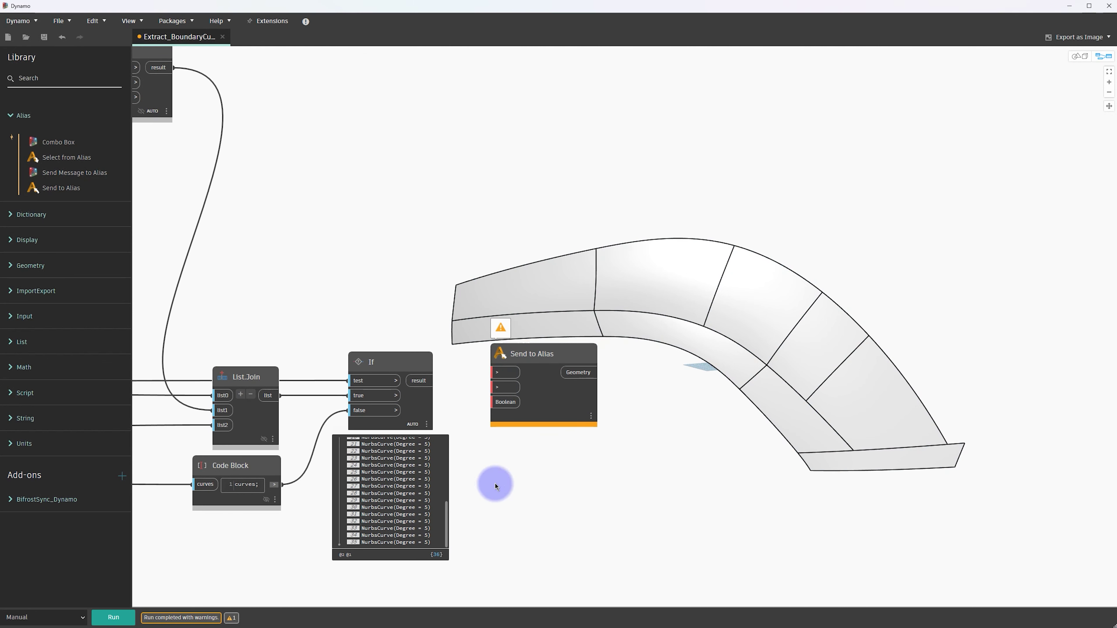
{"action": "left_click", "coordinate": [97, 618]}
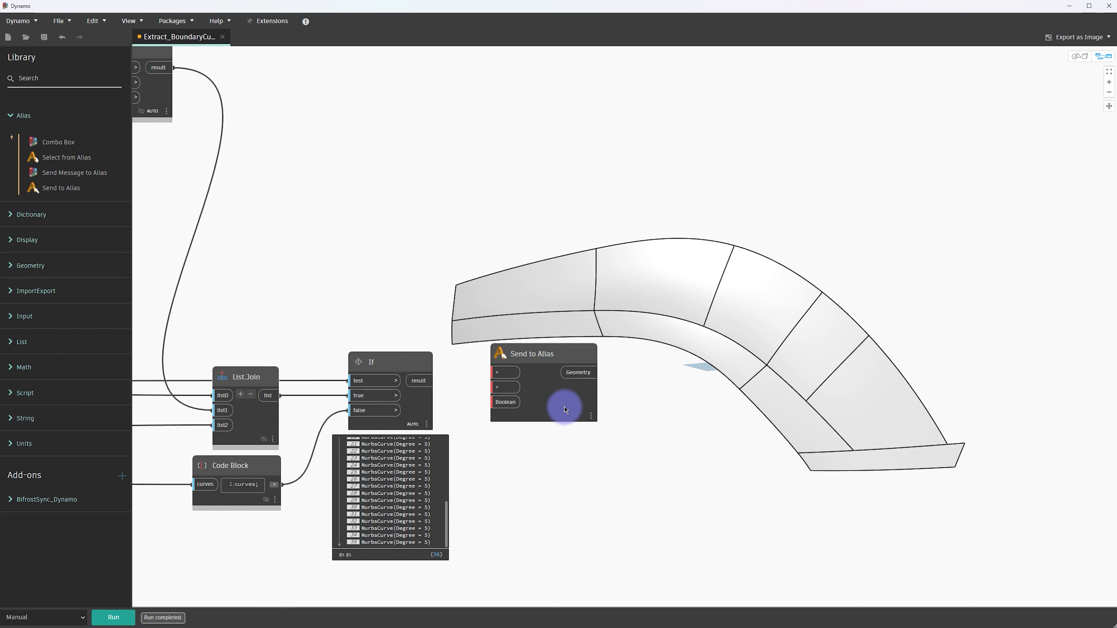
{"action": "left_click_drag", "start_coordinate": [566, 405], "coordinate": [590, 409]}
{"action": "left_click_drag", "start_coordinate": [435, 381], "coordinate": [518, 377]}
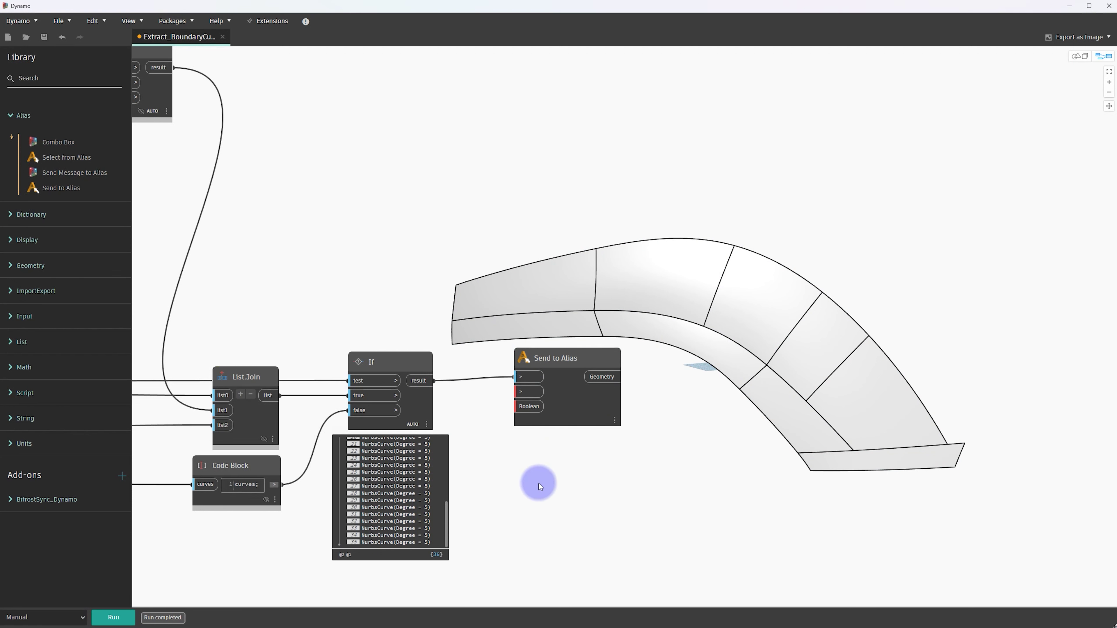
In Alias, delete the wheel-arch curves that were sent over from Dynamo
{"action": "left_click", "coordinate": [1070, 7]}
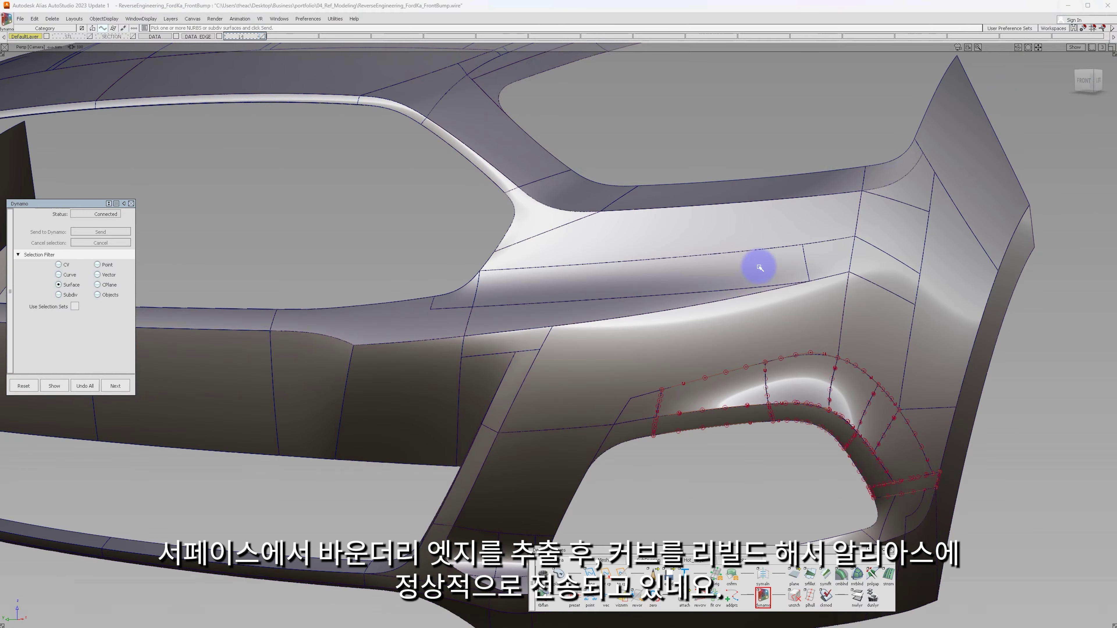
{"action": "left_click_drag", "start_coordinate": [811, 424], "coordinate": [629, 392], "text": "alt+shift"}
{"action": "scroll", "coordinate": [628, 391], "scroll_direction": "up", "scroll_amount": 5}
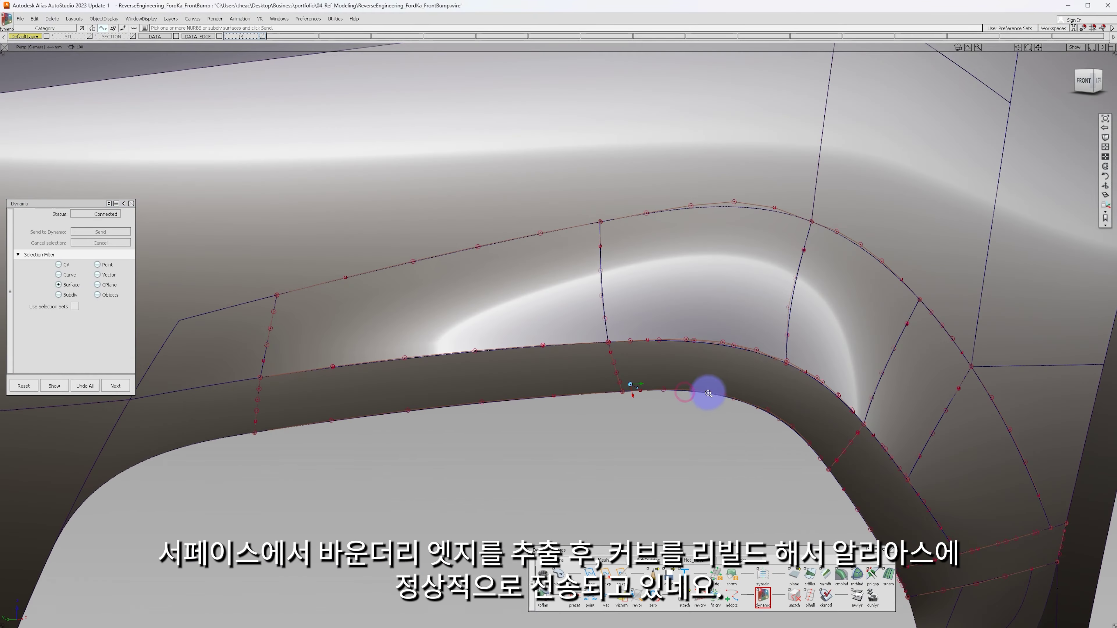
{"action": "mouse_move", "coordinate": [706, 394]}
{"action": "left_mouse_down", "text": "alt+shift"}
{"action": "mouse_move", "coordinate": [578, 362]}
{"action": "mouse_move", "coordinate": [499, 320]}
{"action": "mouse_move", "coordinate": [900, 500]}
{"action": "left_mouse_up", "text": "alt+shift"}
{"action": "scroll", "coordinate": [711, 412], "scroll_direction": "down", "scroll_amount": 3}
{"action": "scroll", "coordinate": [678, 417], "scroll_direction": "down", "scroll_amount": 5}
{"action": "key", "text": "Delete"}
{"action": "key", "text": "Return"}
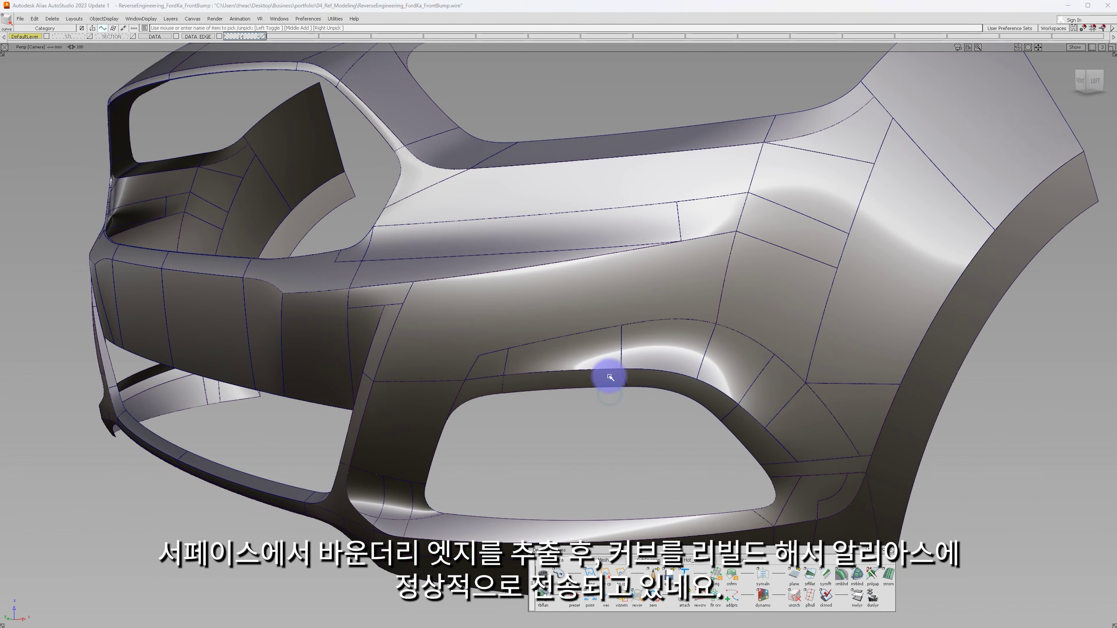
Copy the Dynamo Player tool from Palette > Transform onto the Scripts shelf and launch it
{"action": "left_click", "coordinate": [739, 559]}
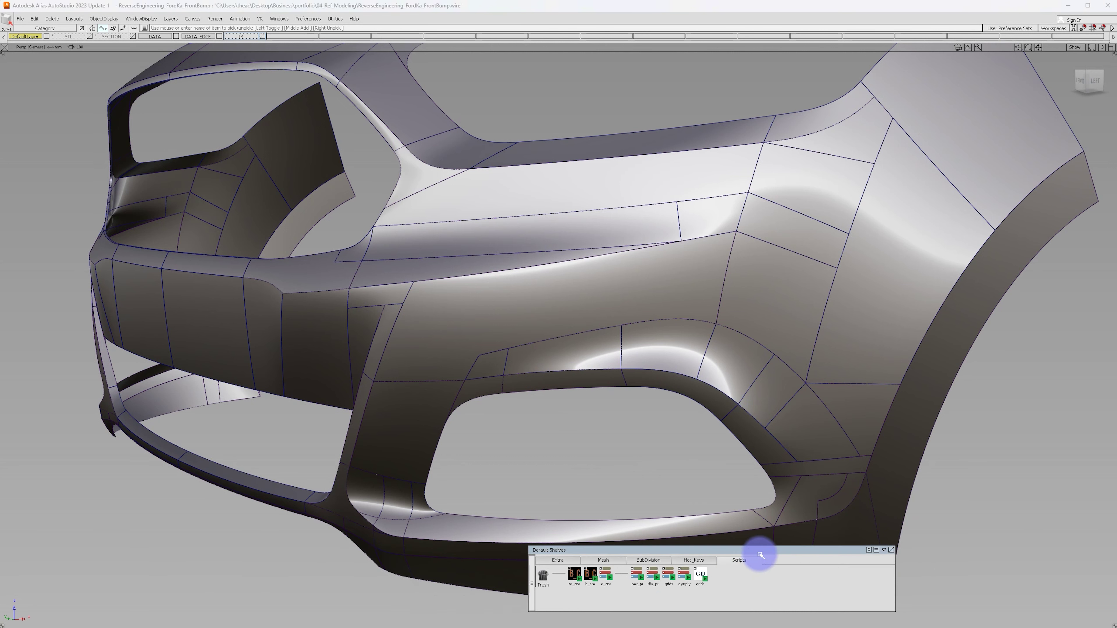
{"action": "left_click_drag", "start_coordinate": [756, 550], "coordinate": [747, 521]}
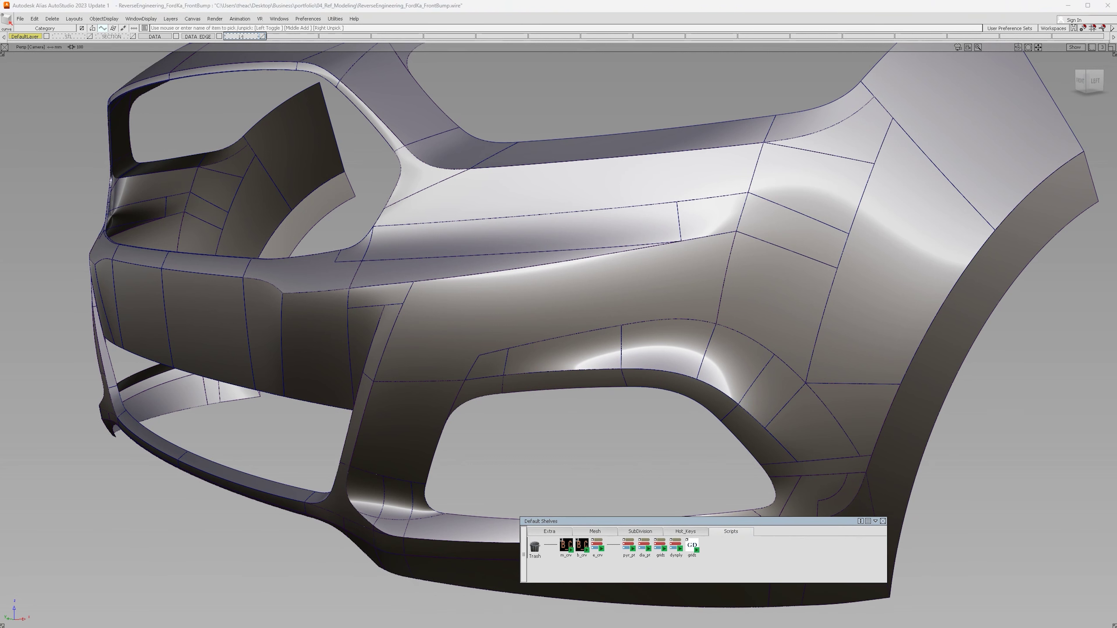
{"action": "left_click_drag", "start_coordinate": [719, 581], "coordinate": [316, 567]}
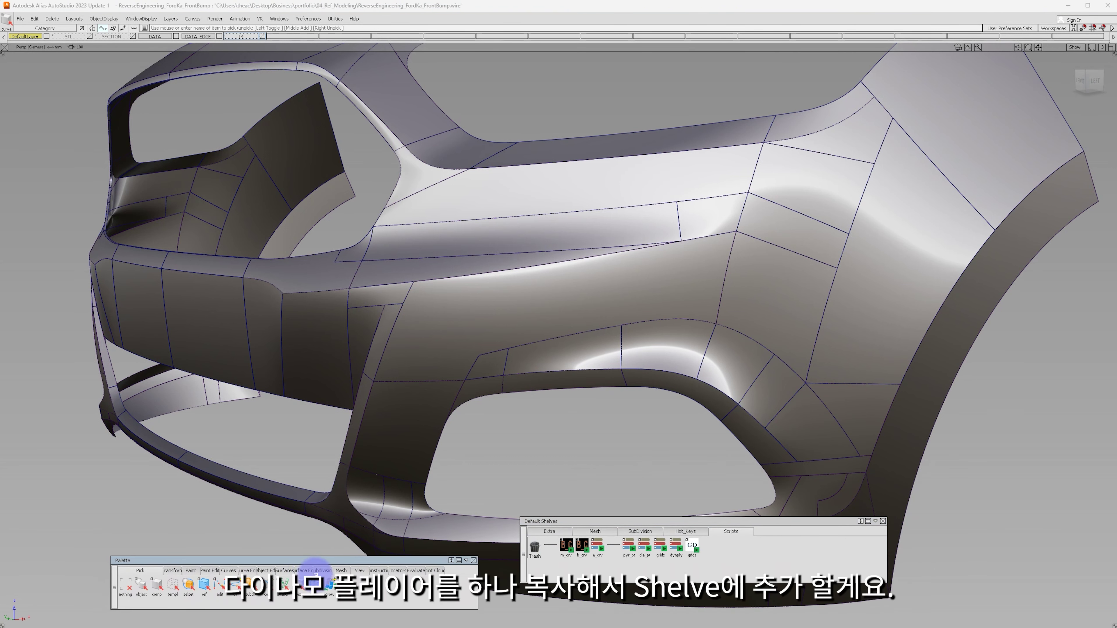
{"action": "left_click", "coordinate": [196, 573]}
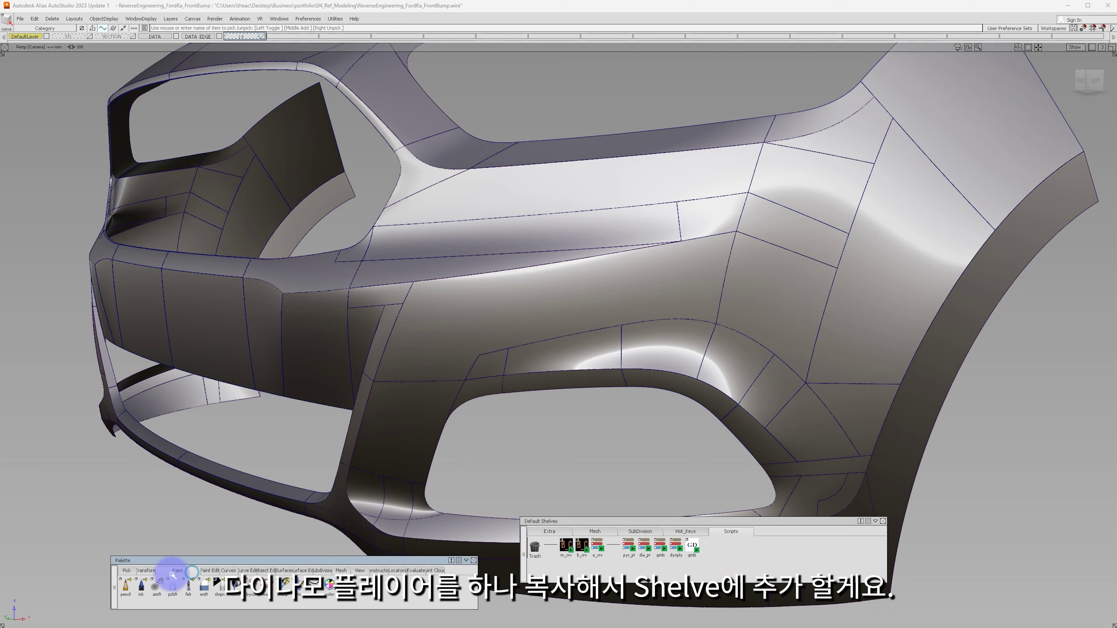
{"action": "left_click", "coordinate": [148, 575]}
{"action": "left_click", "coordinate": [188, 580]}
{"action": "mouse_move", "coordinate": [283, 587]}
{"action": "middle_mouse_down"}
{"action": "mouse_move", "coordinate": [282, 564]}
{"action": "mouse_move", "coordinate": [697, 548]}
{"action": "middle_mouse_up"}
{"action": "left_click", "coordinate": [708, 548]}
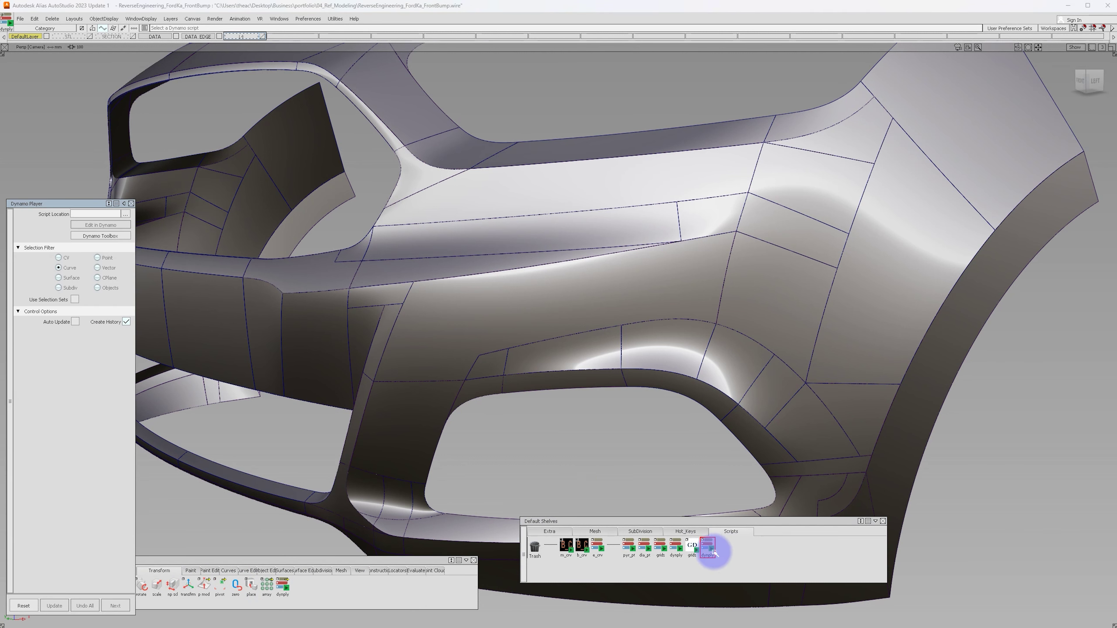
Rename the new dynply shelf tool to b_crvs
{"action": "double_click", "coordinate": [714, 553]}
{"action": "type", "text": "b_crvs"}
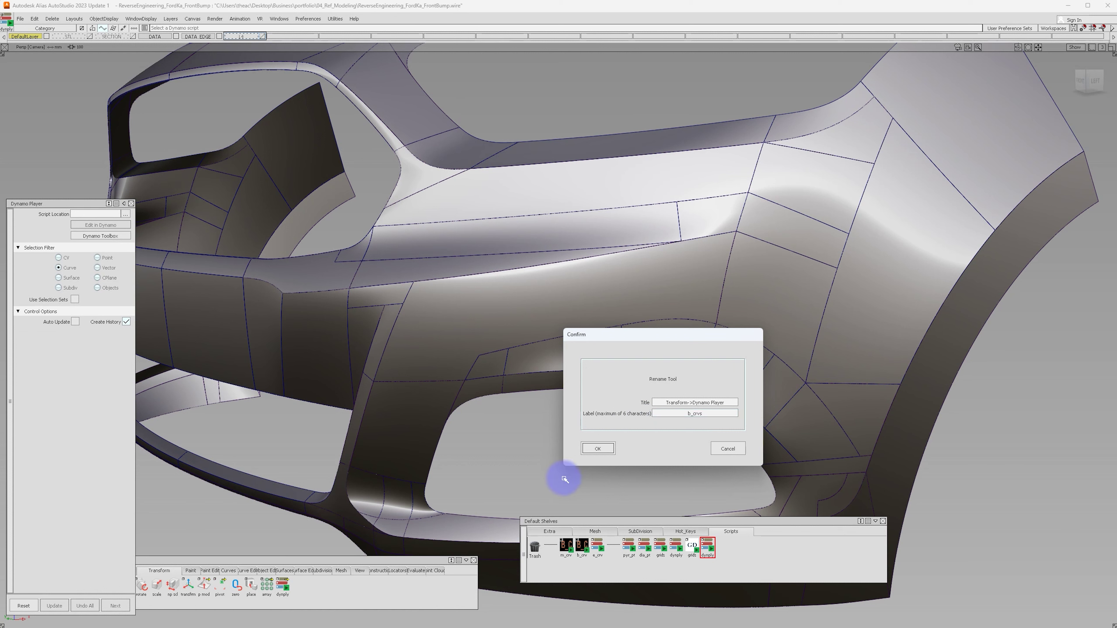
{"action": "left_click", "coordinate": [596, 449]}
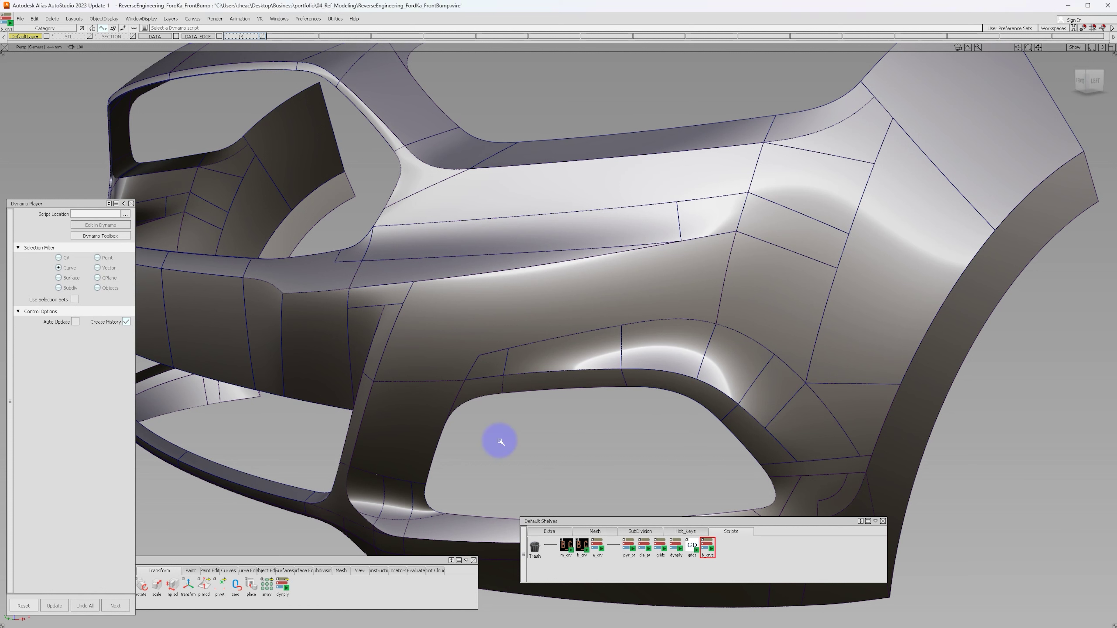
Load Extract_BoundaryCurves.dyn from Youtube > 03_Dynamo Function > Alias_Function into Dynamo Player
{"action": "left_click", "coordinate": [126, 214]}
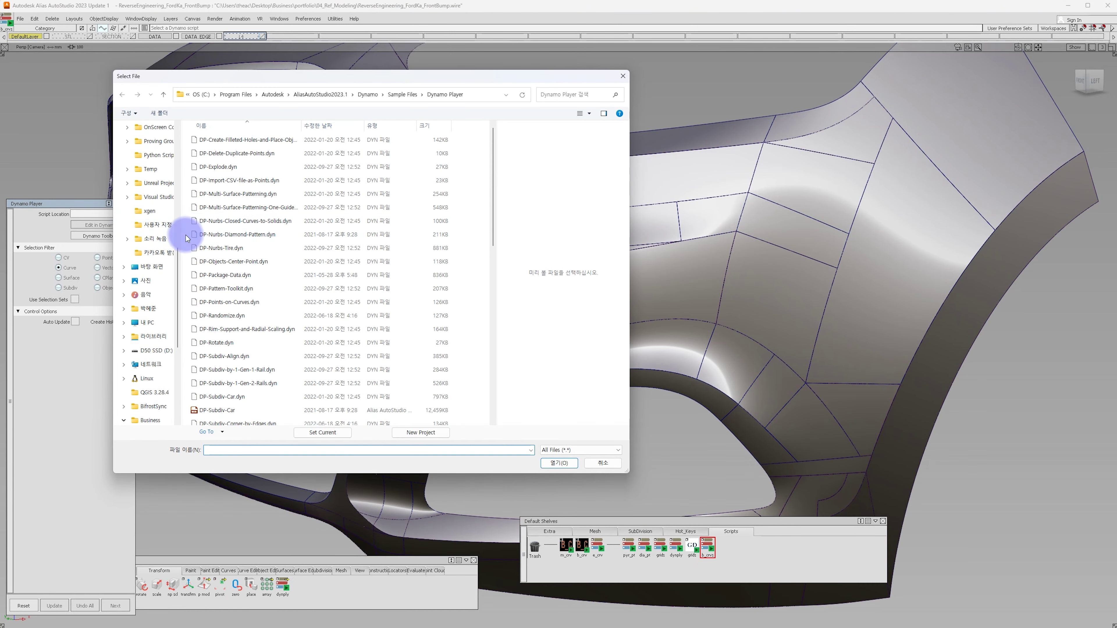
{"action": "scroll", "coordinate": [151, 365], "scroll_direction": "down", "scroll_amount": 3}
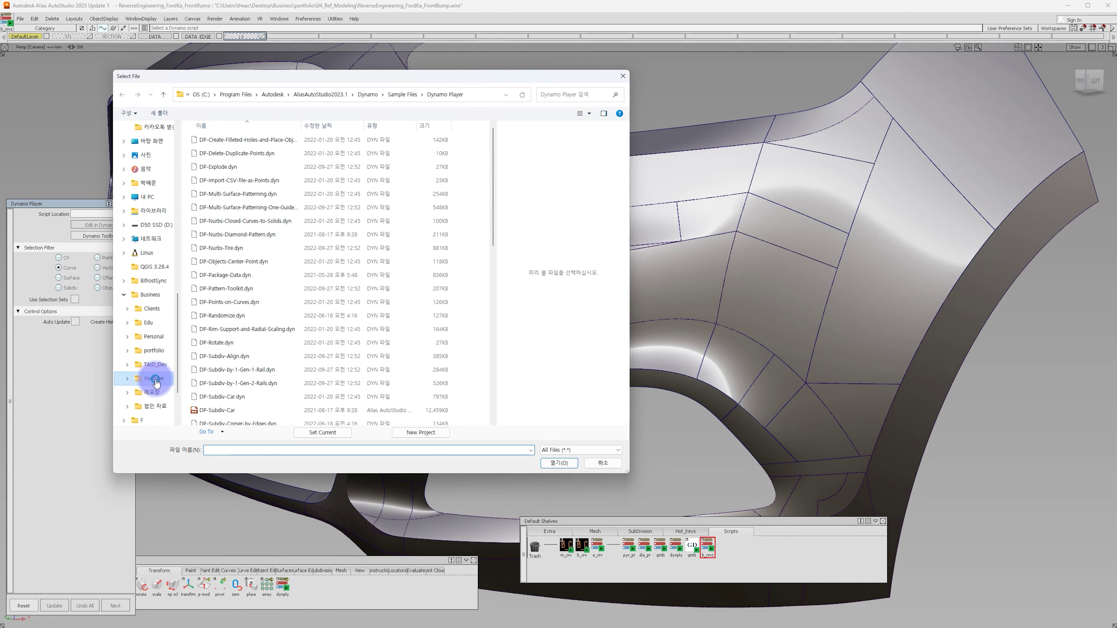
{"action": "left_click", "coordinate": [154, 378]}
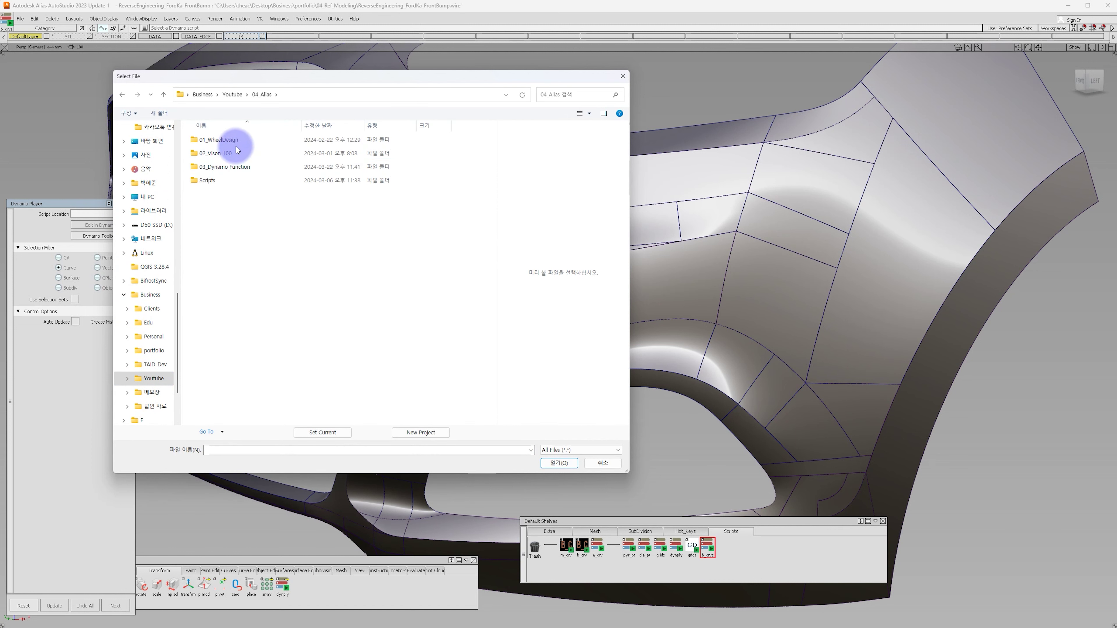
{"action": "left_click", "coordinate": [231, 169]}
{"action": "double_click", "coordinate": [231, 168]}
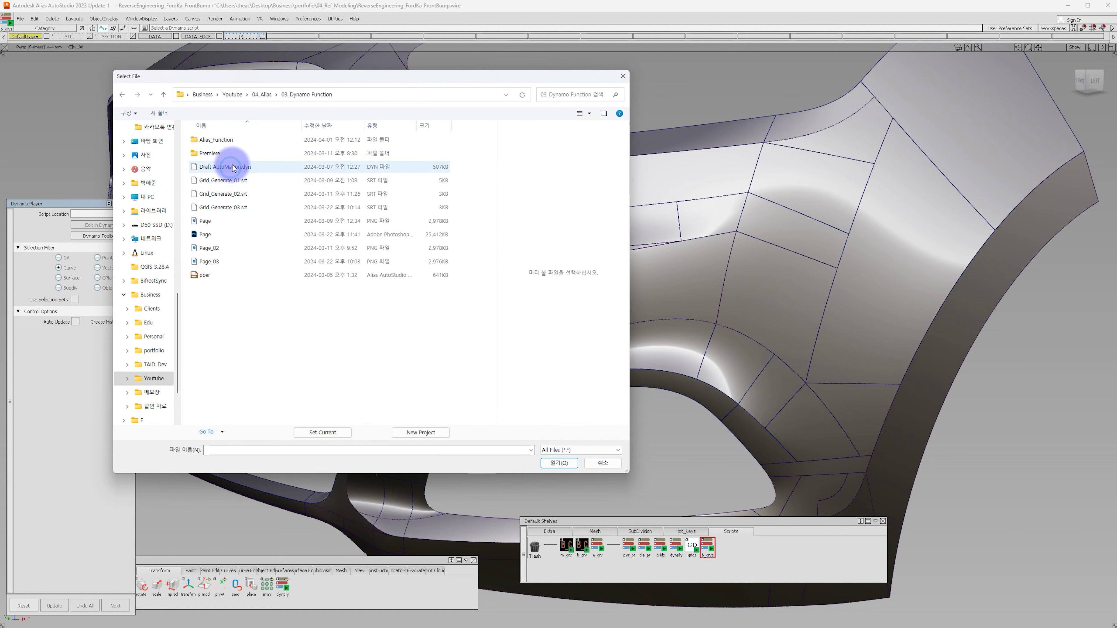
{"action": "double_click", "coordinate": [222, 141]}
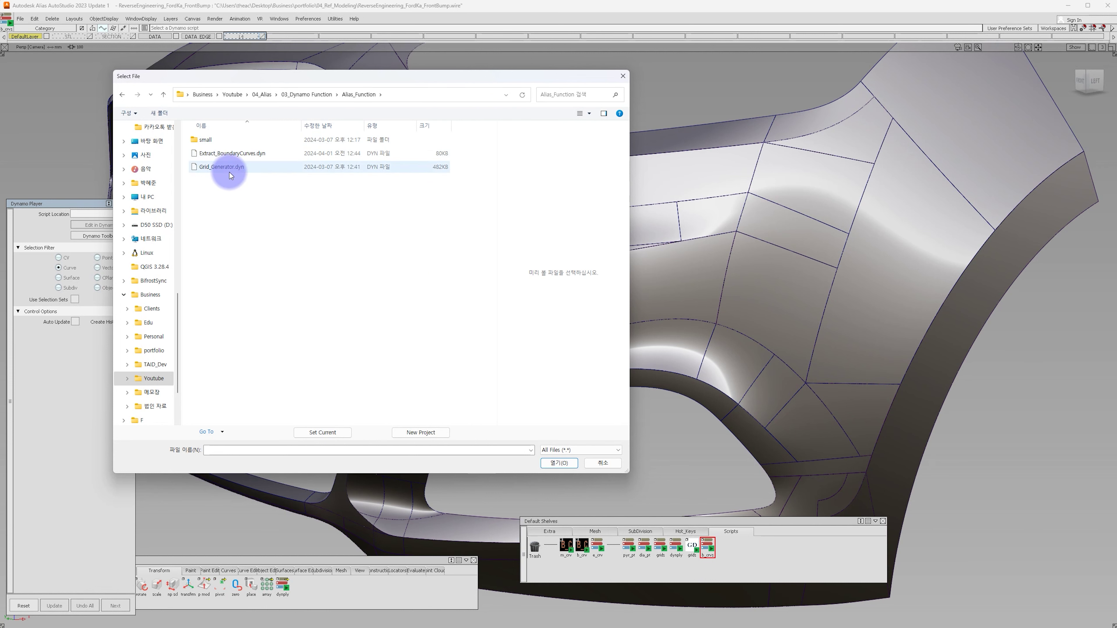
{"action": "left_click", "coordinate": [225, 153]}
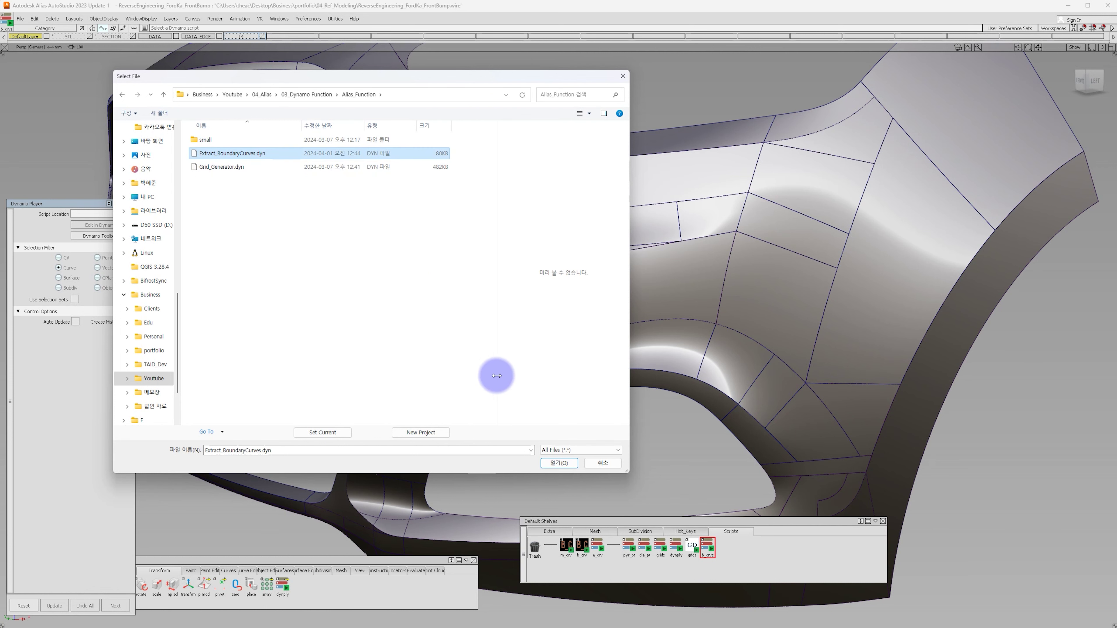
{"action": "left_click", "coordinate": [572, 465]}
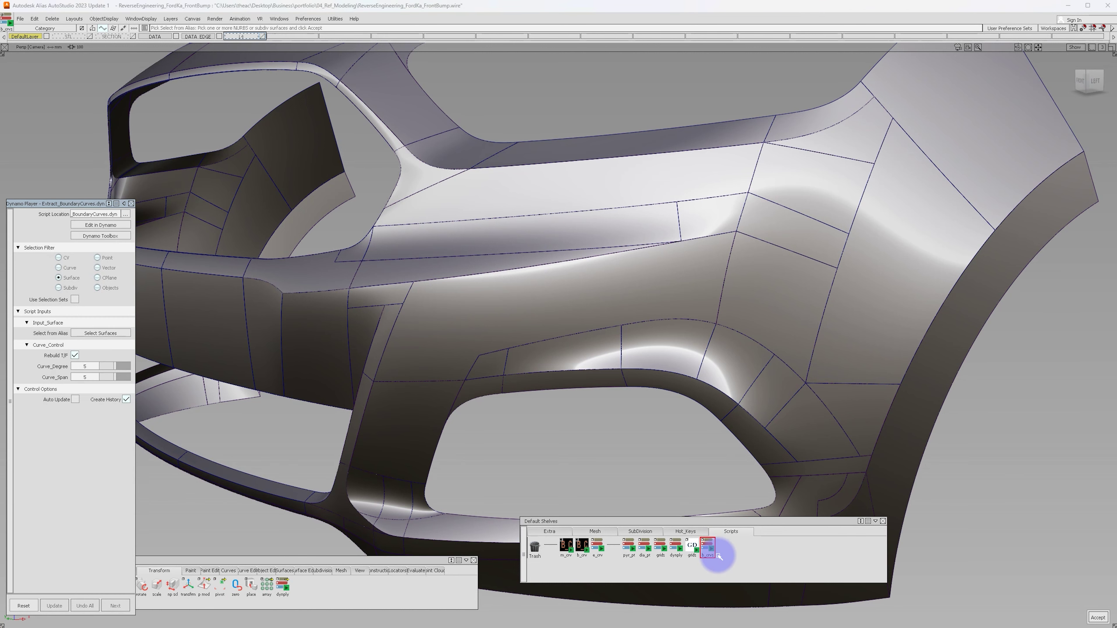
Box-select the four patches above the opening, accept them, and build their boundary curves
{"action": "scroll", "coordinate": [571, 350], "scroll_direction": "up", "scroll_amount": 3}
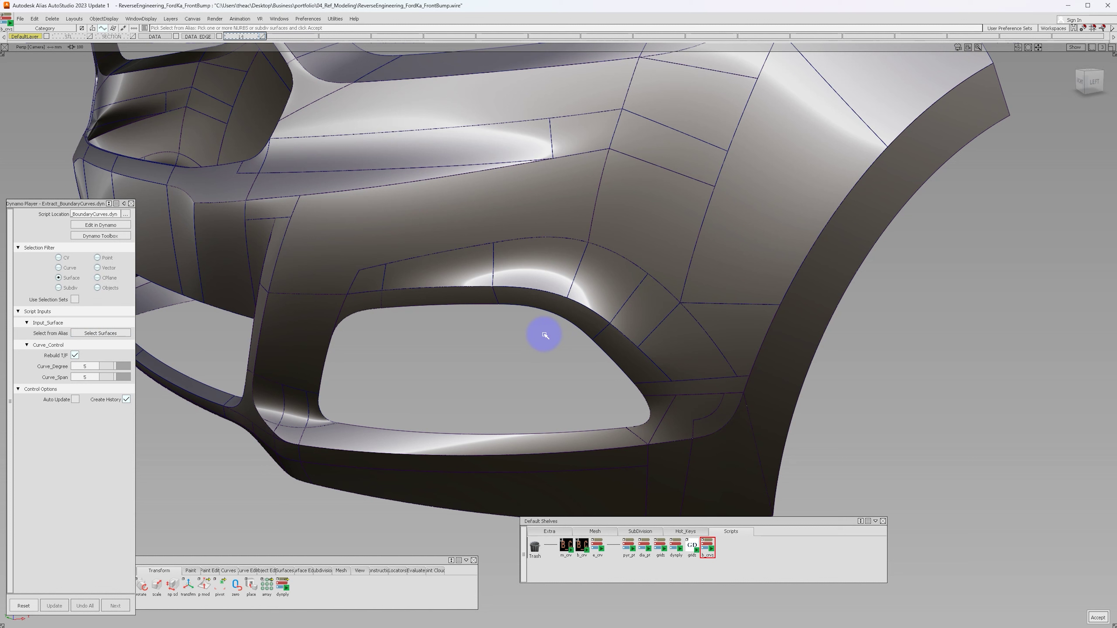
{"action": "left_click_drag", "start_coordinate": [506, 327], "coordinate": [444, 283]}
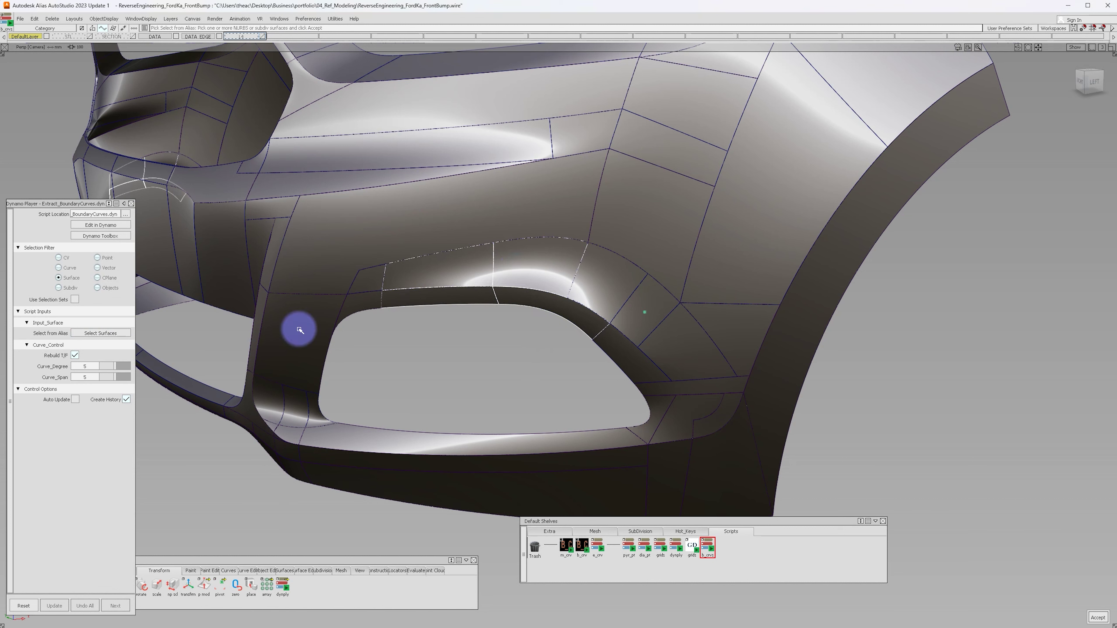
{"action": "left_click", "coordinate": [116, 334]}
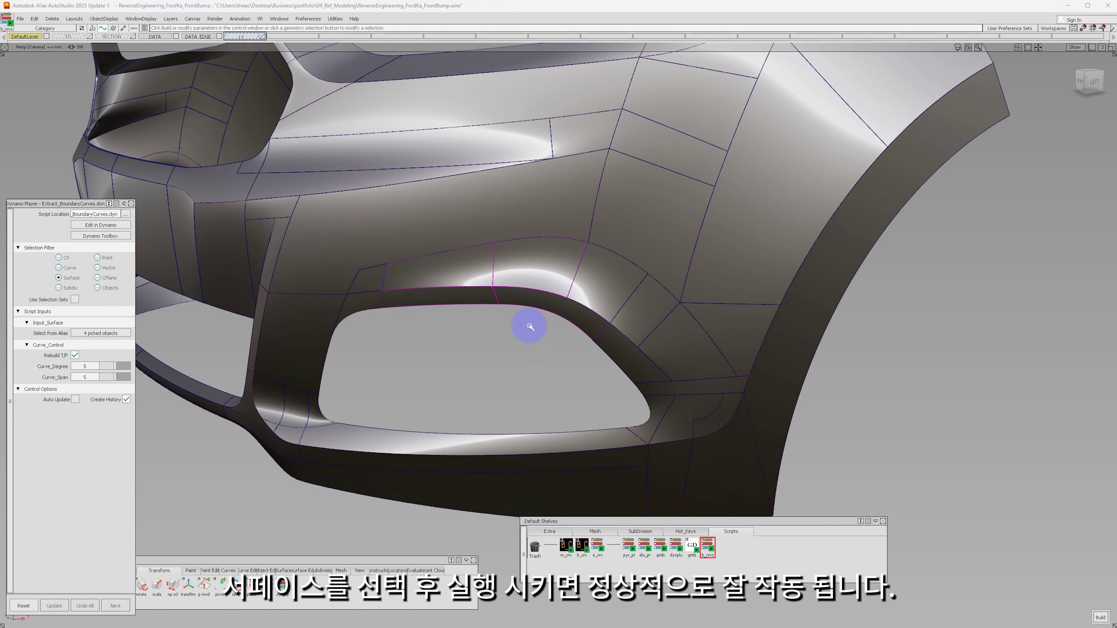
{"action": "key", "text": "Return"}
{"action": "mouse_move", "coordinate": [504, 350]}
{"action": "left_mouse_down", "text": "alt+shift"}
{"action": "mouse_move", "coordinate": [623, 232]}
{"action": "mouse_move", "coordinate": [556, 324]}
{"action": "left_mouse_up", "text": "alt+shift"}
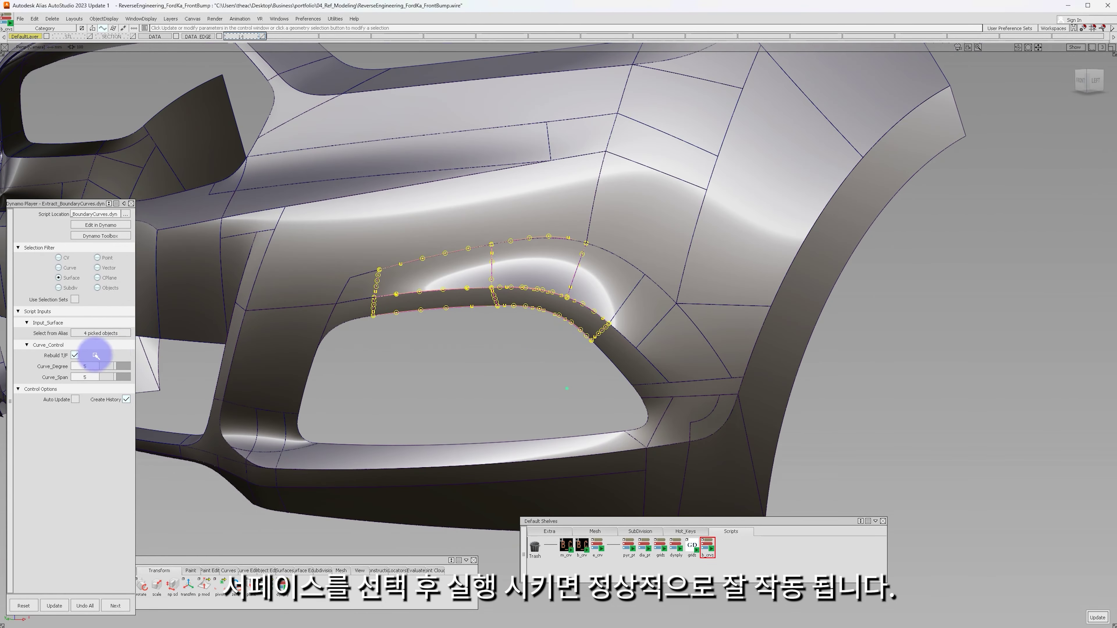
Toggle Rebuild T/F off and back on to compare the rebuilt curves
{"action": "left_click", "coordinate": [75, 355]}
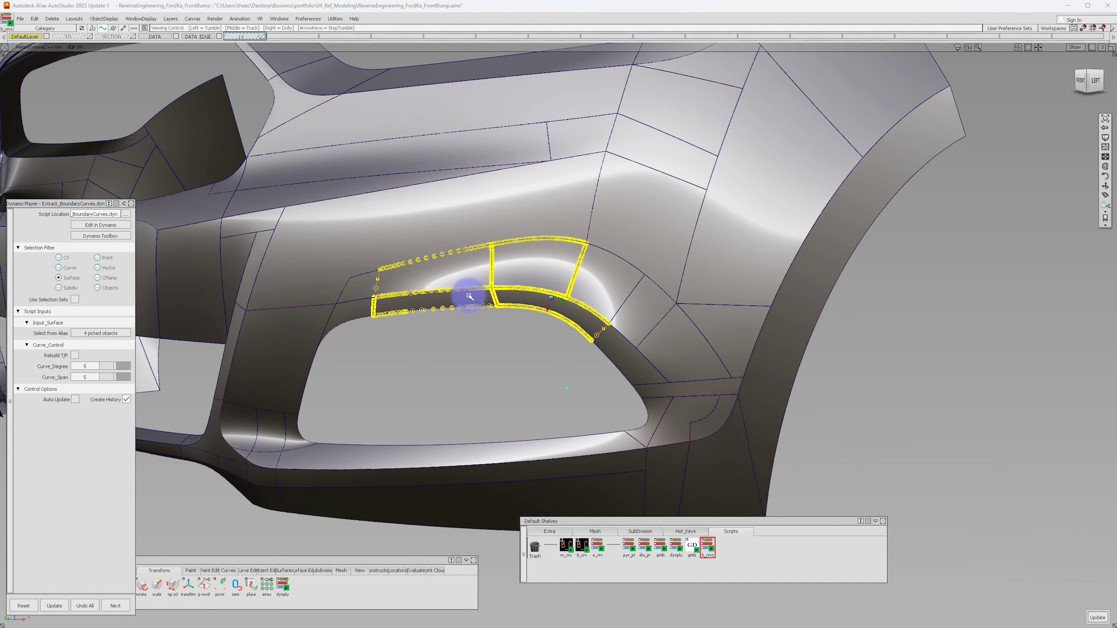
{"action": "scroll", "coordinate": [474, 293], "scroll_direction": "up", "scroll_amount": 2}
{"action": "scroll", "coordinate": [507, 290], "scroll_direction": "up", "scroll_amount": 5}
{"action": "left_click_drag", "start_coordinate": [507, 289], "coordinate": [531, 261], "text": "alt+shift"}
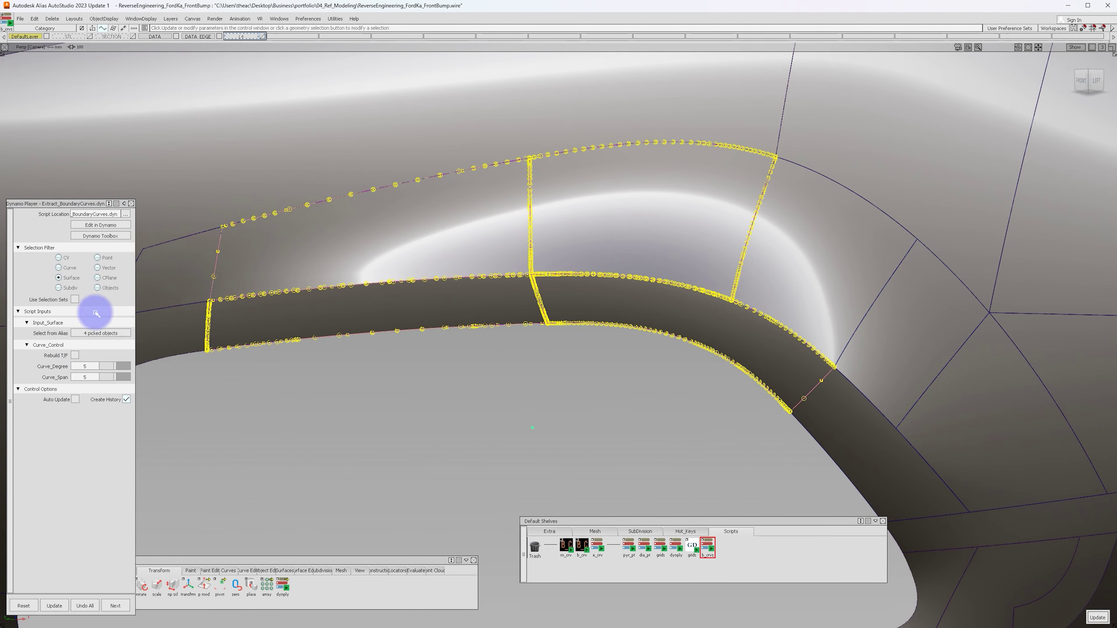
{"action": "left_click", "coordinate": [75, 355]}
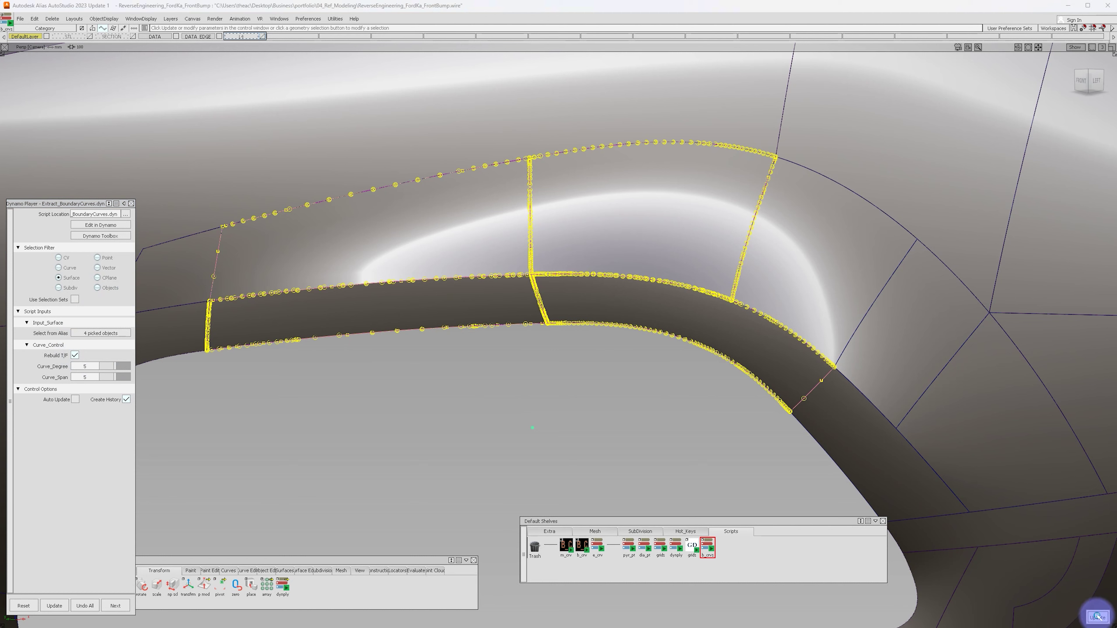
{"action": "left_click_drag", "start_coordinate": [591, 292], "coordinate": [656, 319], "text": "alt+shift"}
Pick the extracted curves, rerun the script and lower the Curve_Span value
{"action": "left_click", "coordinate": [712, 308]}
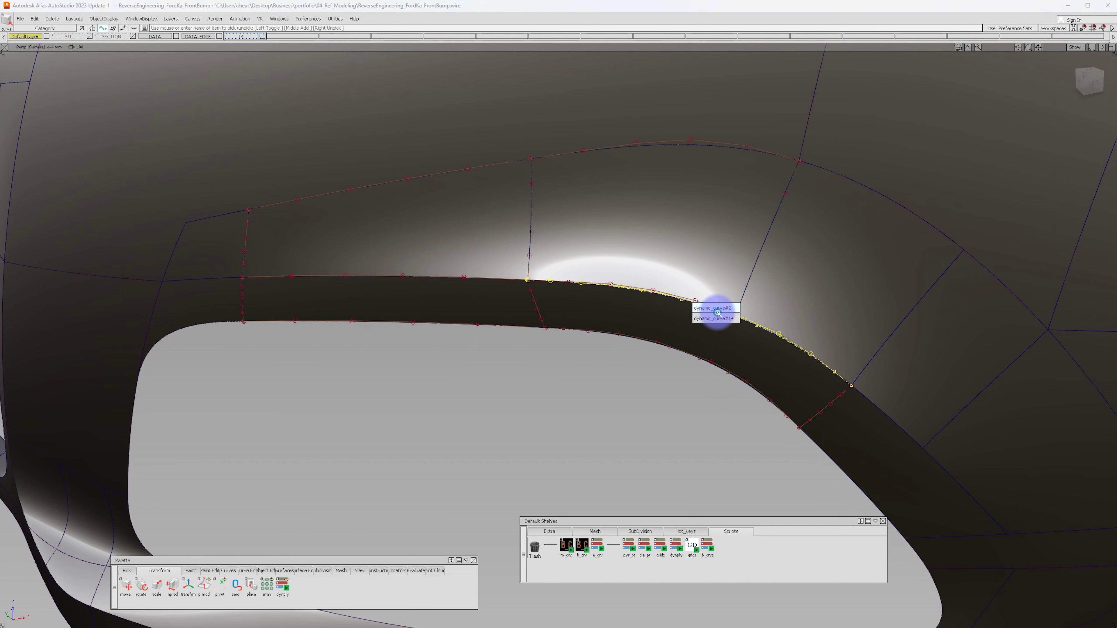
{"action": "left_click", "coordinate": [574, 277]}
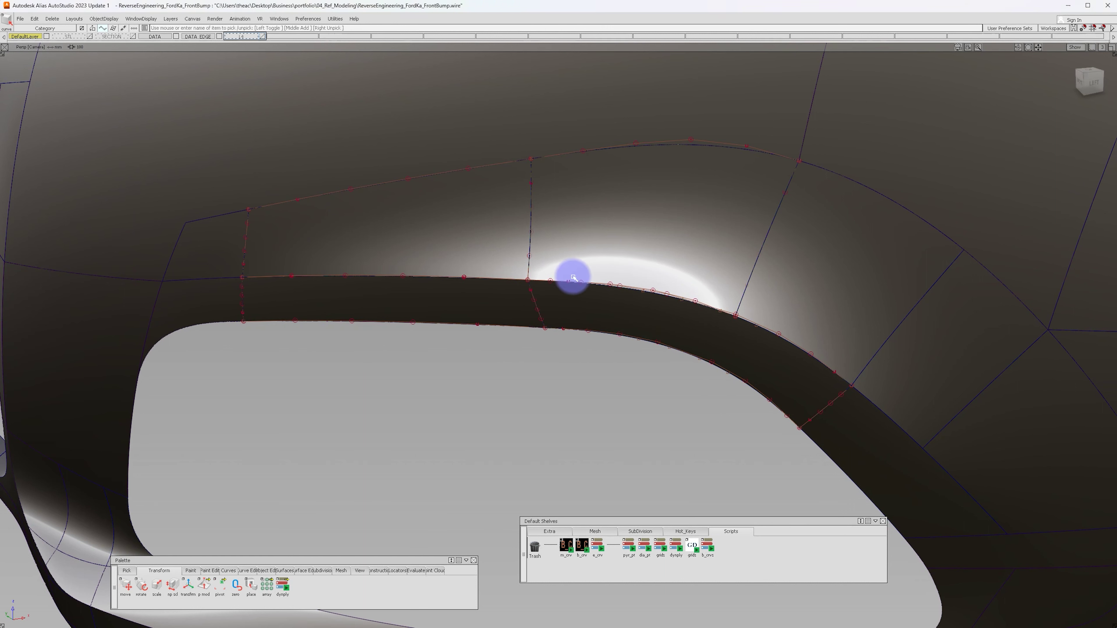
{"action": "left_click", "coordinate": [577, 279]}
{"action": "key", "text": "Return"}
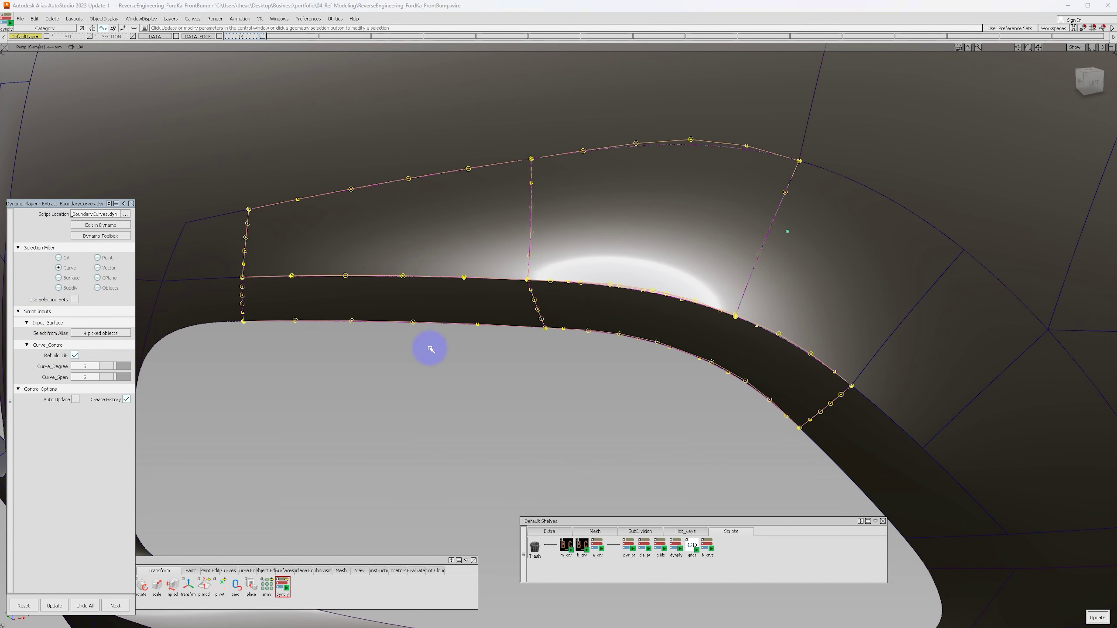
{"action": "left_click_drag", "start_coordinate": [429, 350], "coordinate": [554, 299], "text": "alt+shift"}
{"action": "right_click_drag", "start_coordinate": [554, 300], "coordinate": [551, 321], "text": "alt+shift"}
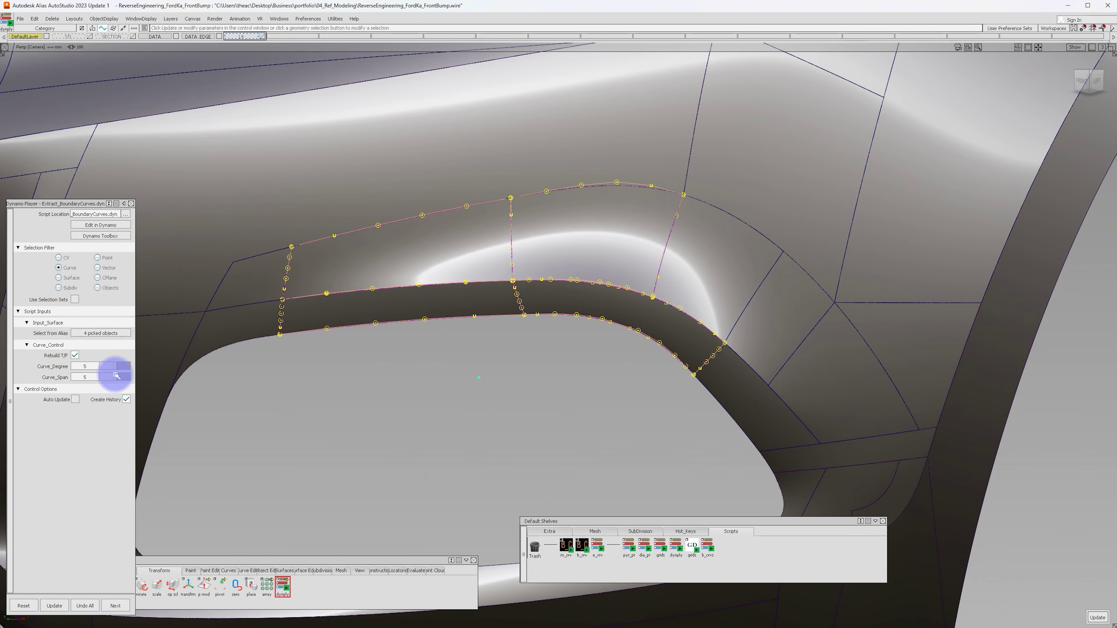
{"action": "left_click_drag", "start_coordinate": [117, 374], "coordinate": [97, 377]}
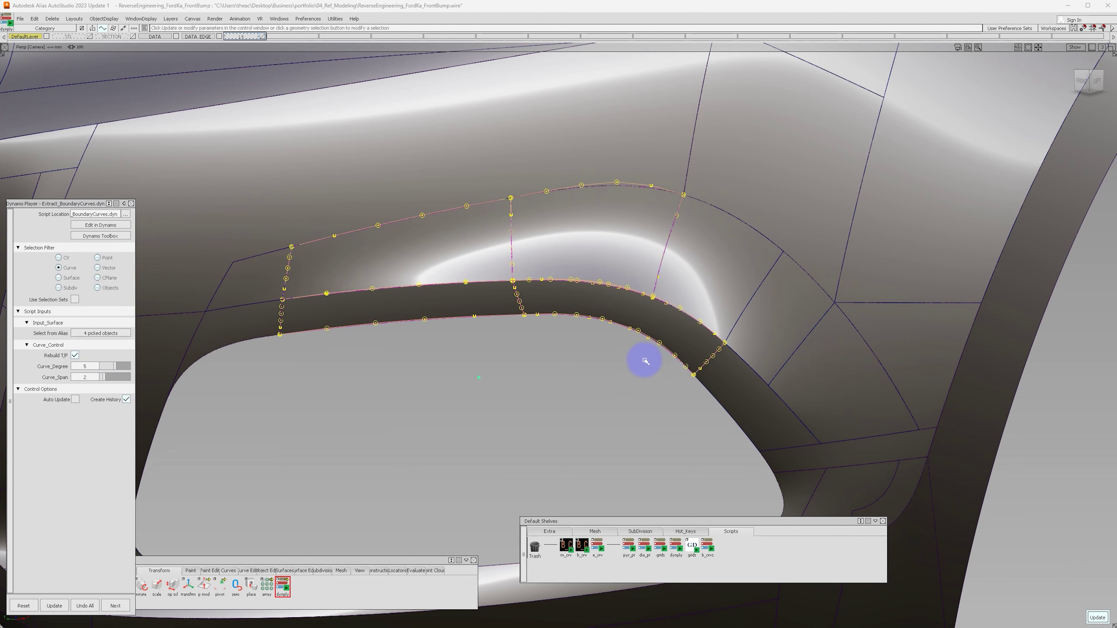
{"action": "mouse_move", "coordinate": [638, 365]}
{"action": "left_mouse_down", "text": "alt+shift"}
{"action": "mouse_move", "coordinate": [700, 335]}
{"action": "mouse_move", "coordinate": [740, 346]}
{"action": "mouse_move", "coordinate": [712, 353]}
{"action": "left_mouse_up", "text": "alt+shift"}
{"action": "left_click", "coordinate": [324, 263]}
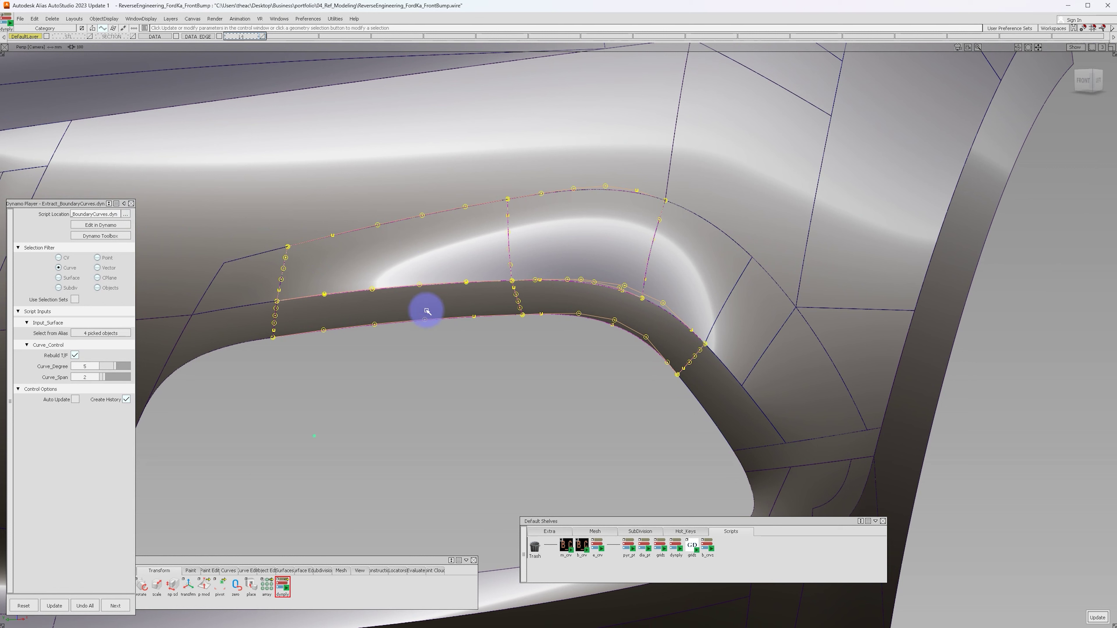
Try spans 1 and 9 with Update, then settle the curves at degree 5, span 5
{"action": "left_click", "coordinate": [101, 377]}
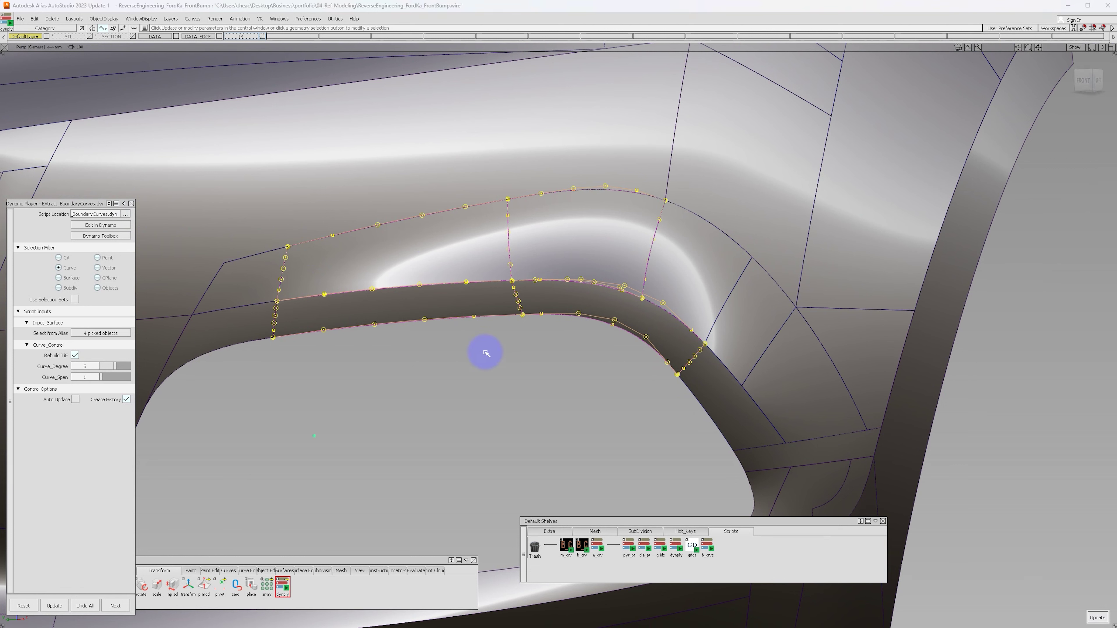
{"action": "left_click", "coordinate": [114, 376]}
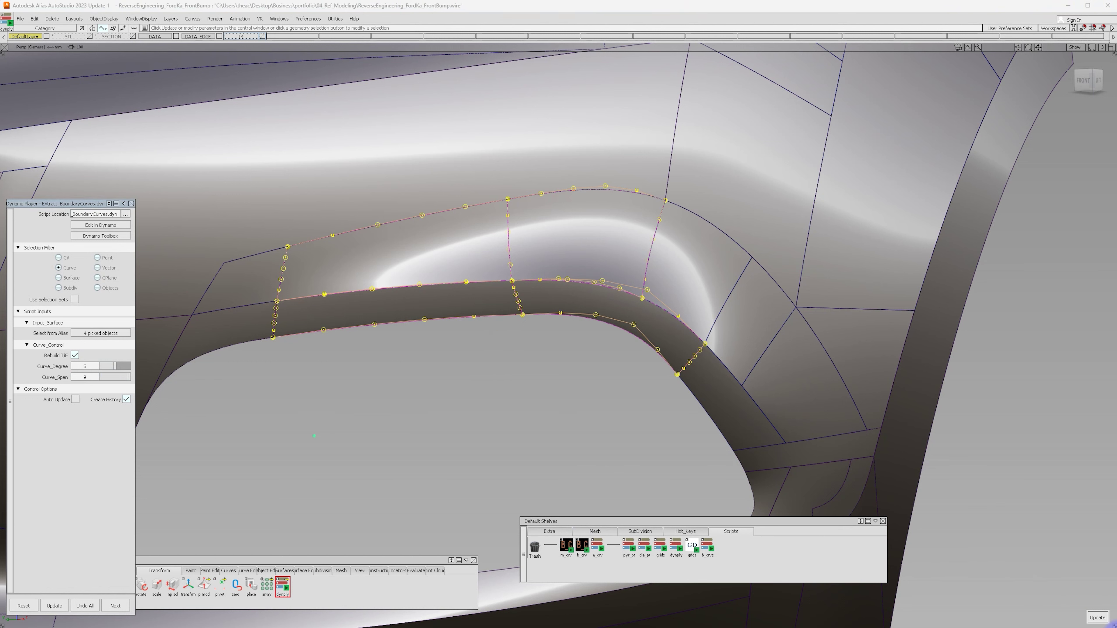
{"action": "left_click", "coordinate": [1096, 617]}
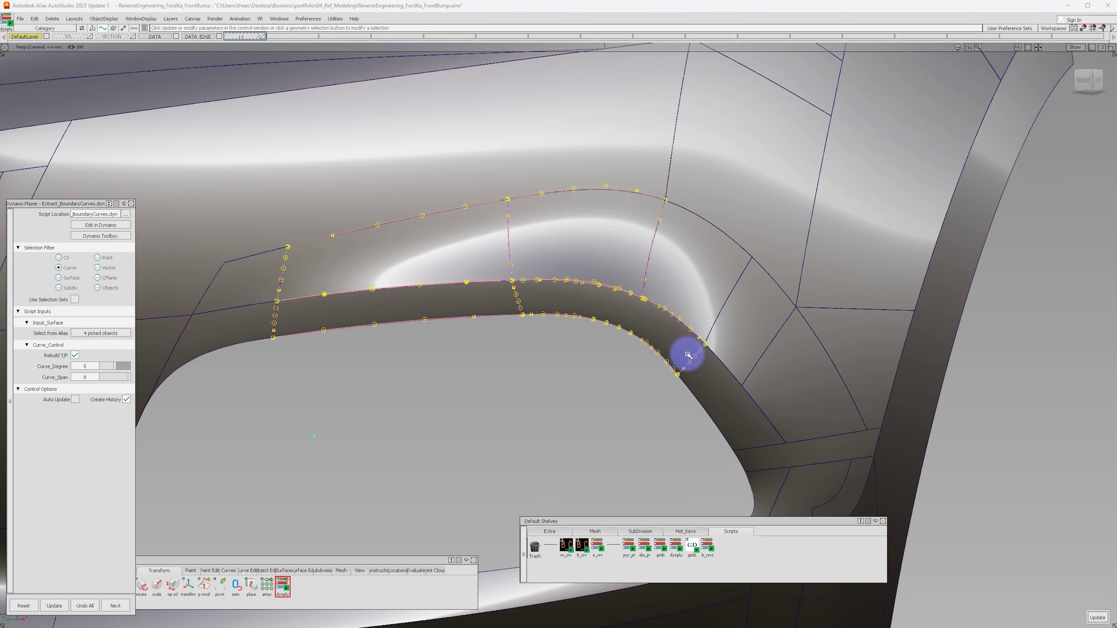
{"action": "mouse_move", "coordinate": [687, 335]}
{"action": "left_mouse_down", "text": "alt+shift"}
{"action": "mouse_move", "coordinate": [583, 273]}
{"action": "mouse_move", "coordinate": [584, 304]}
{"action": "left_mouse_up", "text": "alt+shift"}
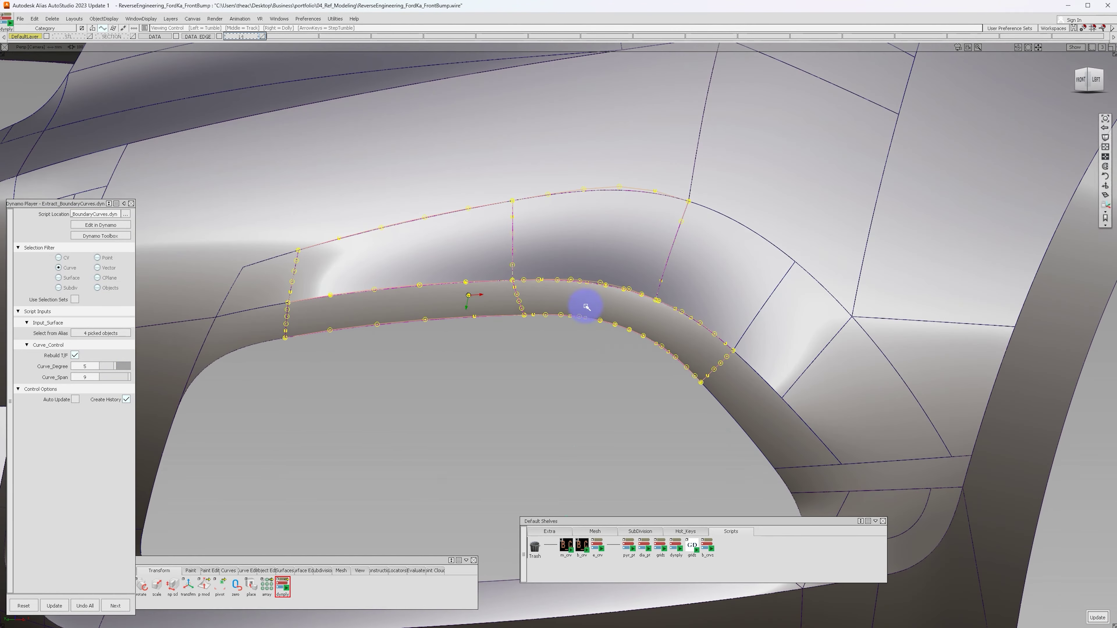
{"action": "left_click", "coordinate": [118, 380]}
{"action": "type", "text": "5"}
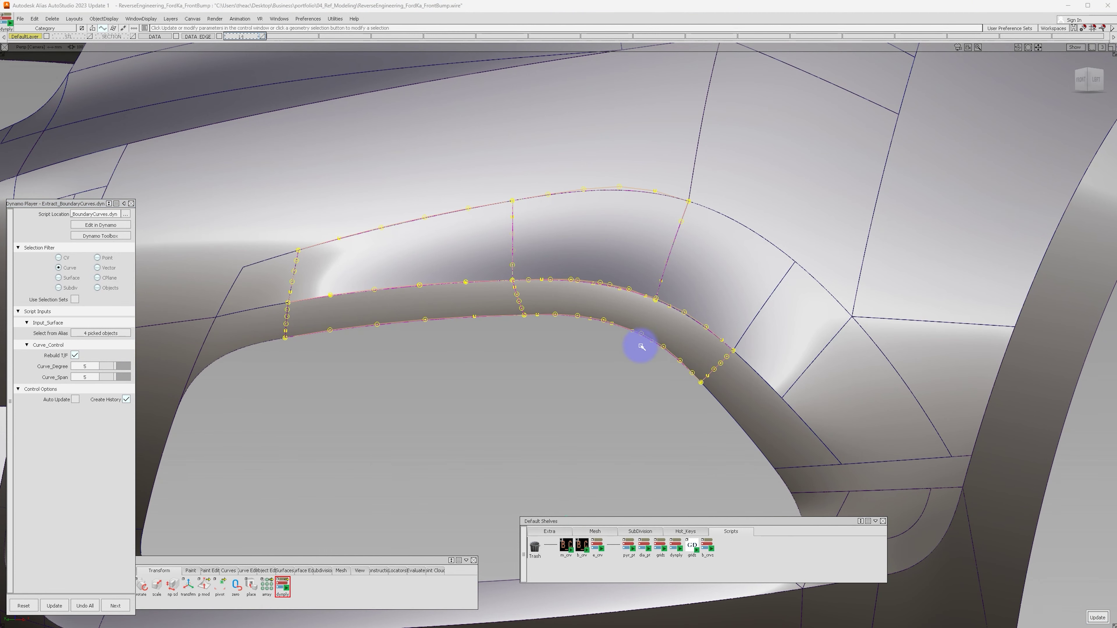
{"action": "mouse_move", "coordinate": [643, 347]}
{"action": "left_mouse_down", "text": "alt+shift"}
{"action": "mouse_move", "coordinate": [586, 416]}
{"action": "mouse_move", "coordinate": [601, 382]}
{"action": "left_mouse_up", "text": "alt+shift"}
{"action": "left_click_drag", "start_coordinate": [603, 422], "coordinate": [611, 299], "text": "ctrl+shift"}
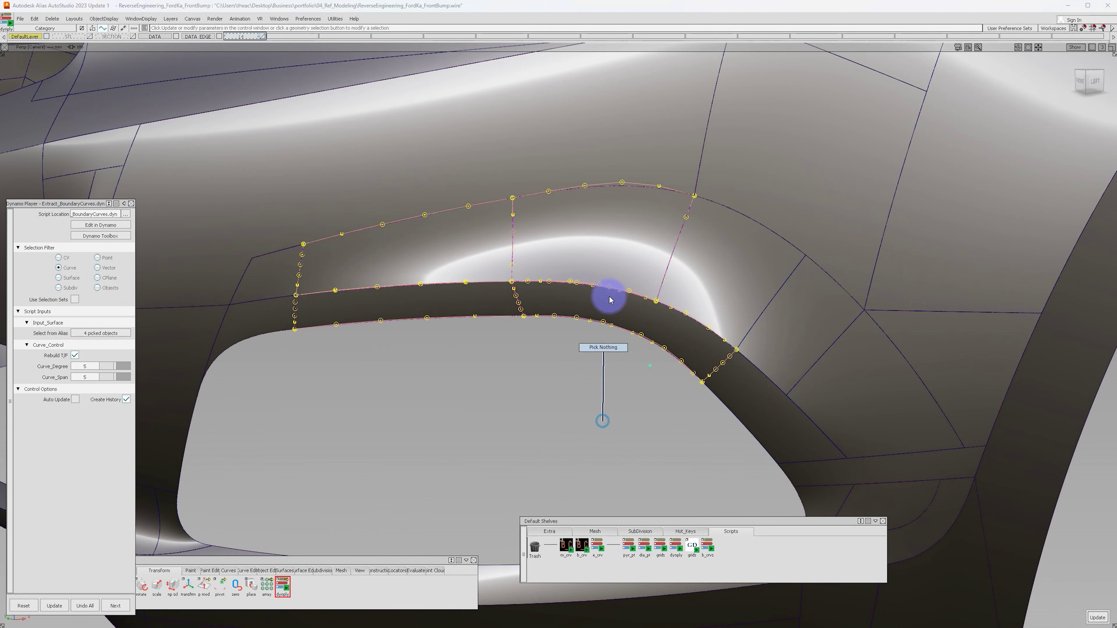
Pick the four original wheel-arch patches and drag them onto the Trash icon
{"action": "left_click", "coordinate": [513, 241]}
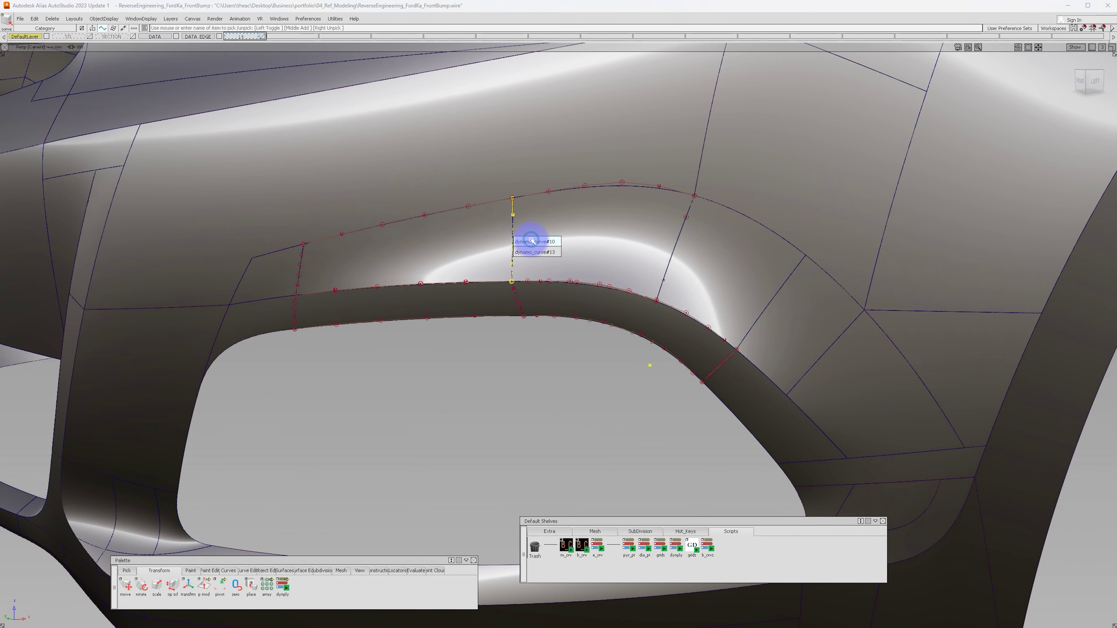
{"action": "left_click", "coordinate": [538, 254]}
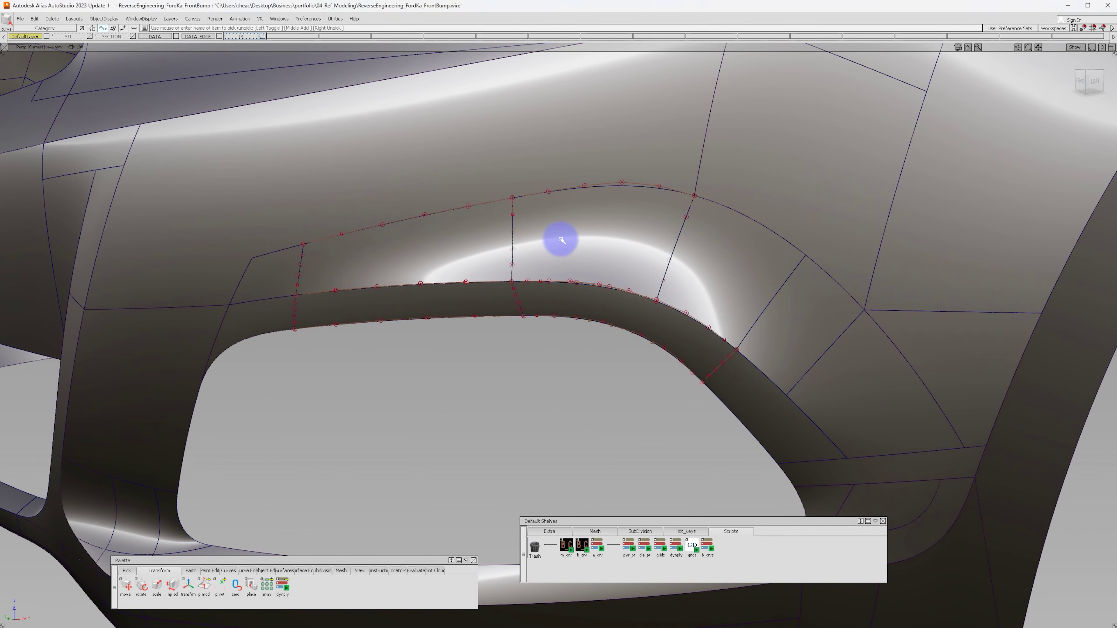
{"action": "mouse_move", "coordinate": [564, 239]}
{"action": "left_mouse_down", "text": "alt+shift"}
{"action": "mouse_move", "coordinate": [448, 259]}
{"action": "mouse_move", "coordinate": [498, 282]}
{"action": "left_mouse_up", "text": "alt+shift"}
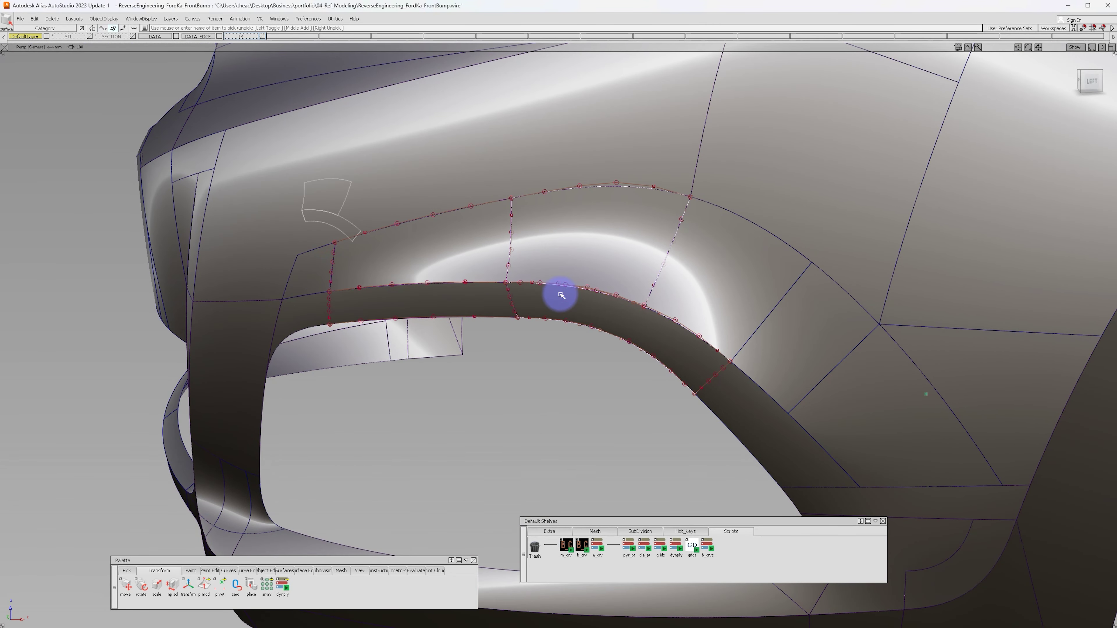
{"action": "left_click", "coordinate": [476, 252]}
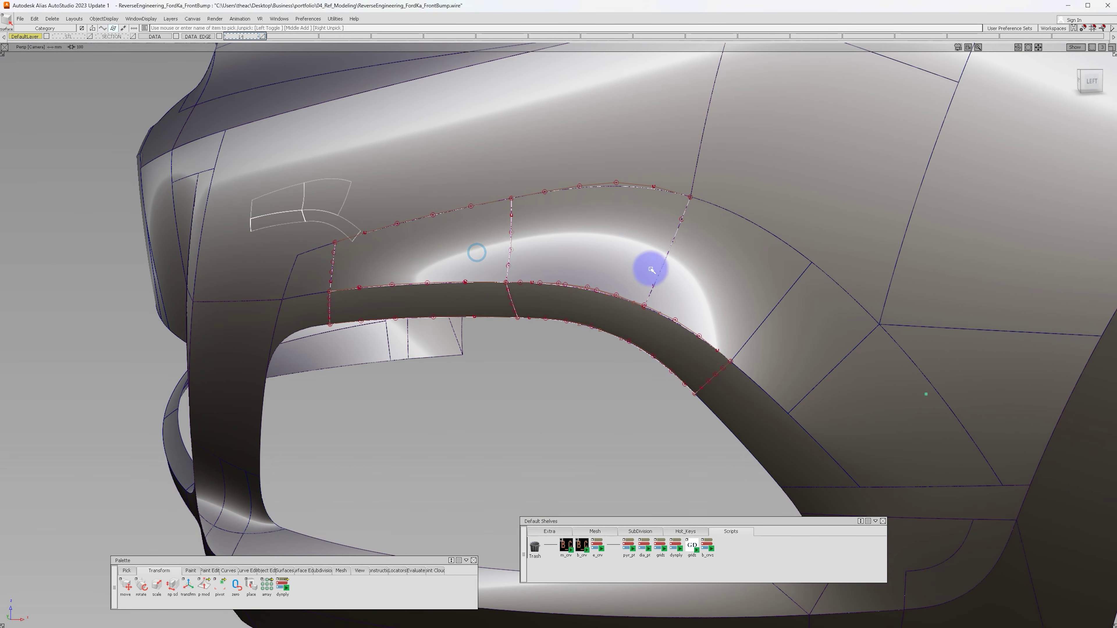
{"action": "left_click", "coordinate": [691, 272]}
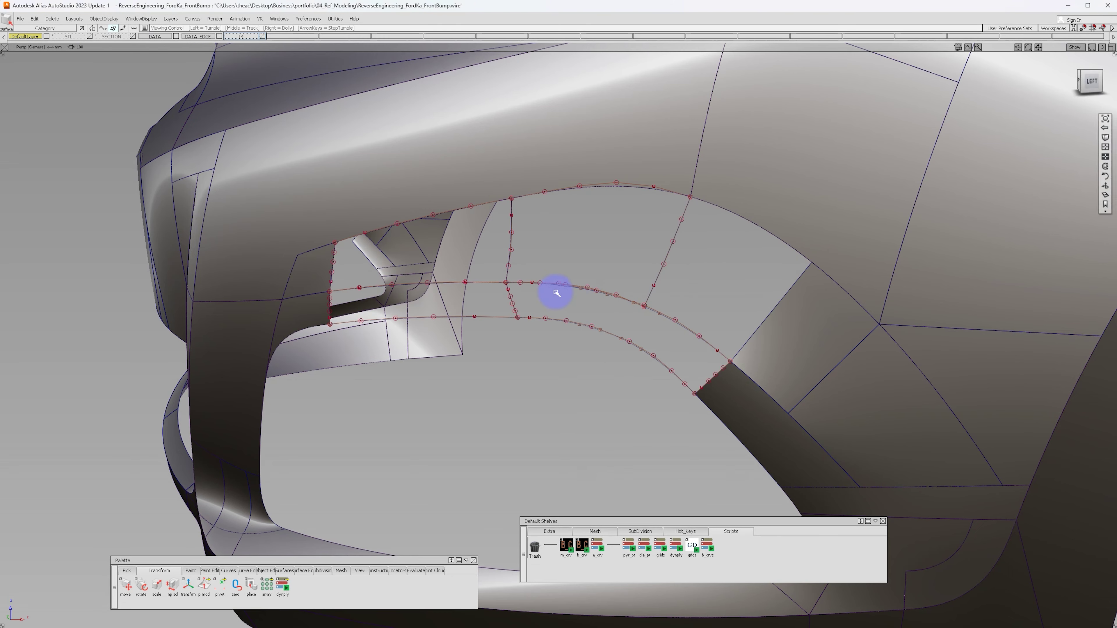
{"action": "mouse_move", "coordinate": [556, 292]}
{"action": "left_mouse_down", "text": "alt+shift"}
{"action": "mouse_move", "coordinate": [661, 319]}
{"action": "mouse_move", "coordinate": [450, 196]}
{"action": "left_mouse_up", "text": "alt+shift"}
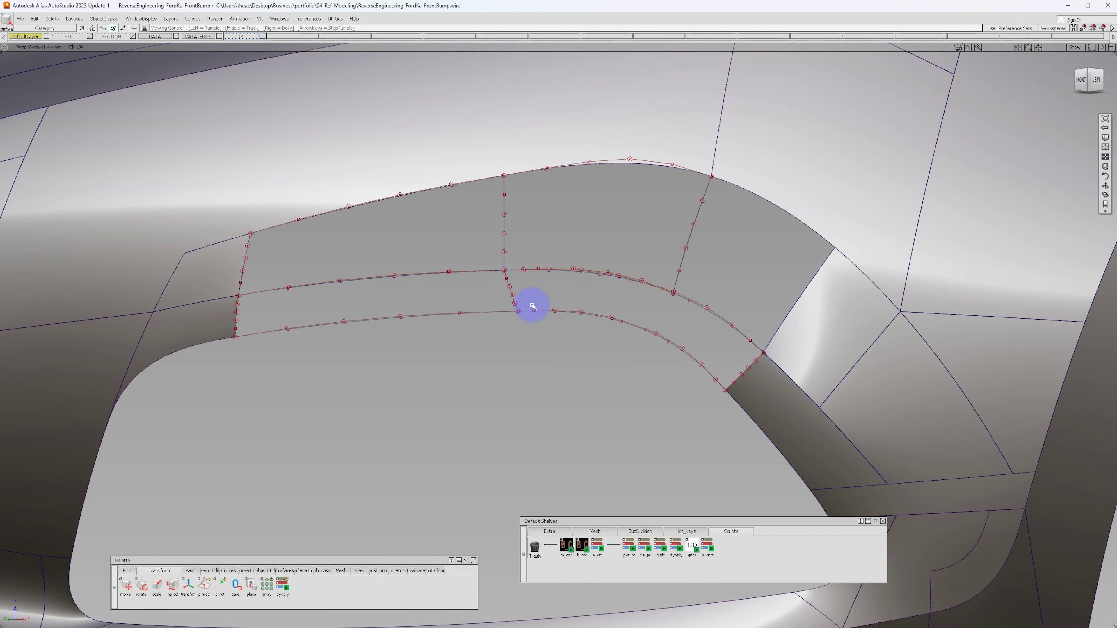
{"action": "left_click_drag", "start_coordinate": [531, 305], "coordinate": [542, 314], "text": "alt+shift"}
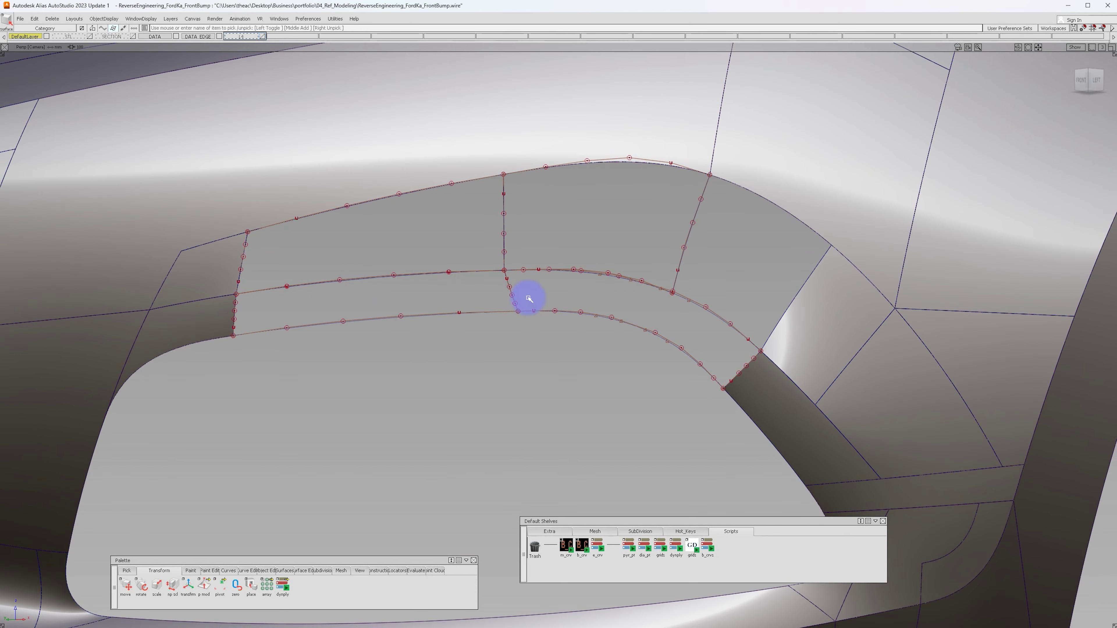
{"action": "left_click", "coordinate": [593, 531]}
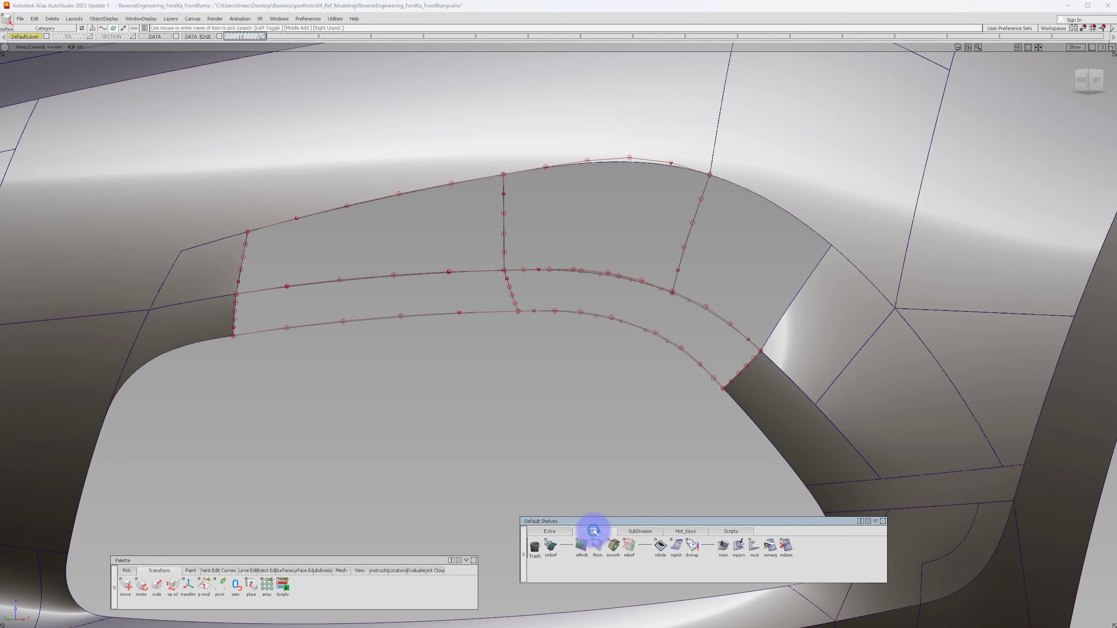
Build a Birail II surface using the short cross curve and dynamo_curve#8 as generators plus the two rails
{"action": "left_click", "coordinate": [550, 532]}
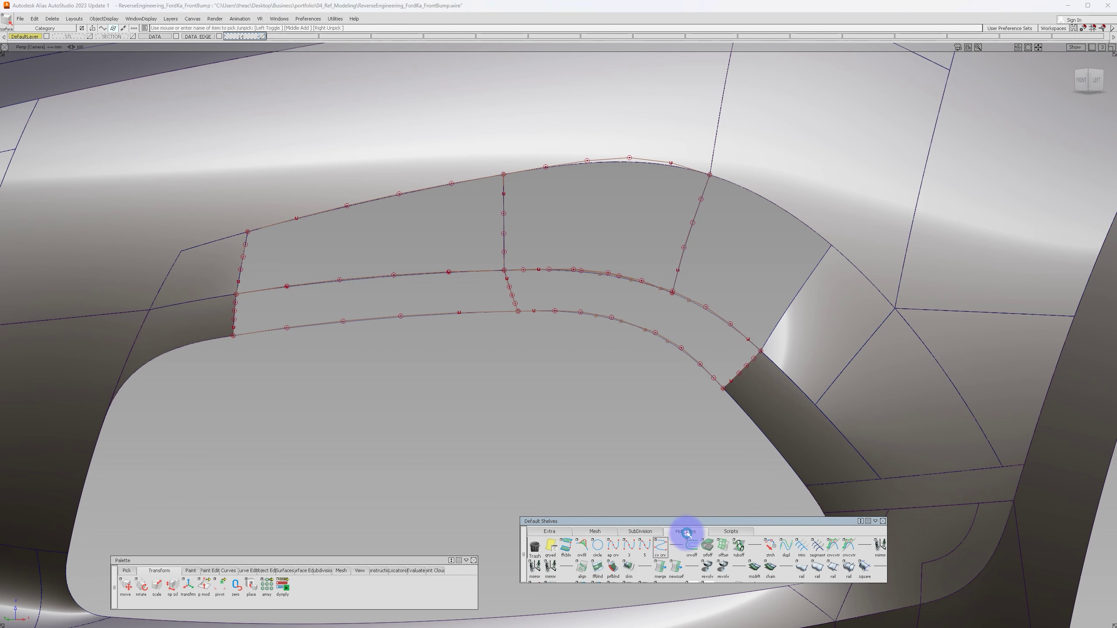
{"action": "scroll", "coordinate": [677, 554], "scroll_direction": "down", "scroll_amount": 3}
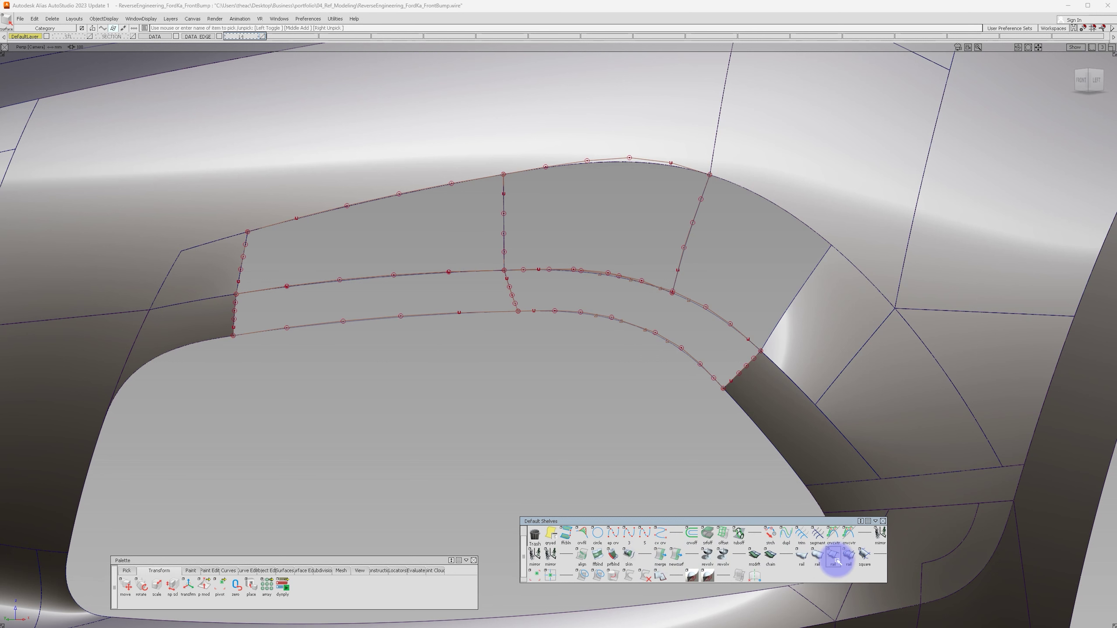
{"action": "left_click", "coordinate": [834, 559]}
{"action": "left_click", "coordinate": [508, 287]}
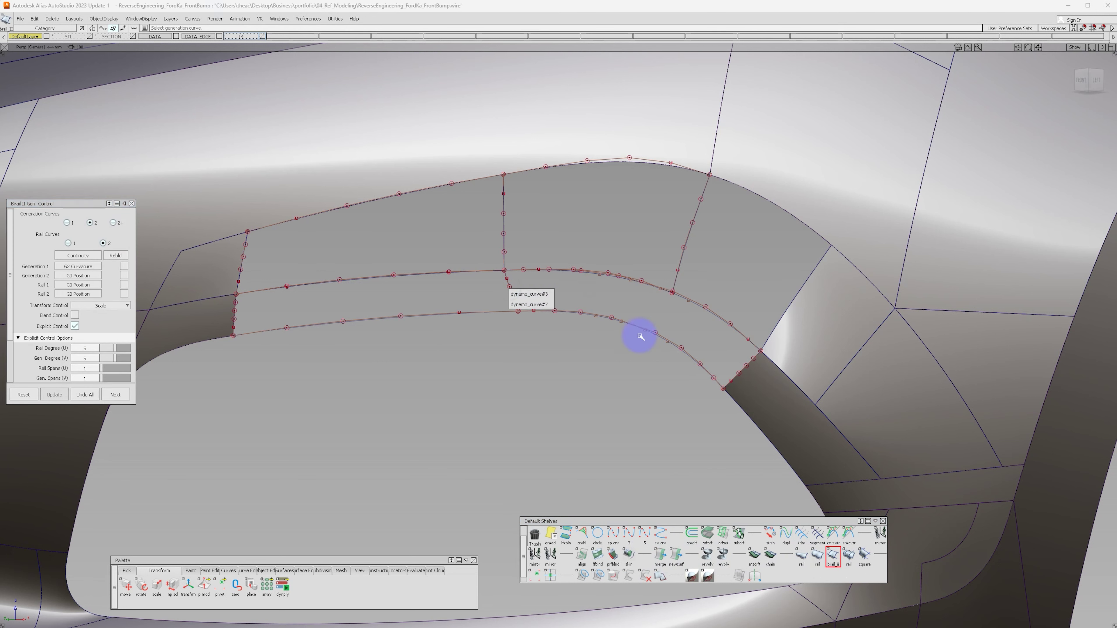
{"action": "left_click", "coordinate": [541, 294]}
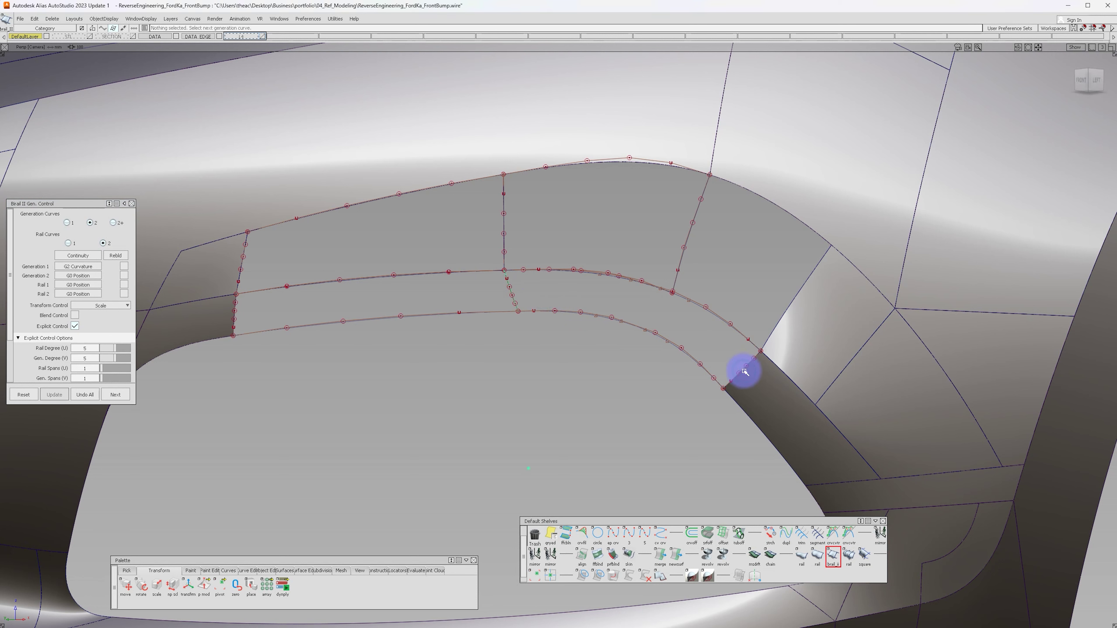
{"action": "left_click", "coordinate": [745, 372]}
{"action": "left_click", "coordinate": [755, 380]}
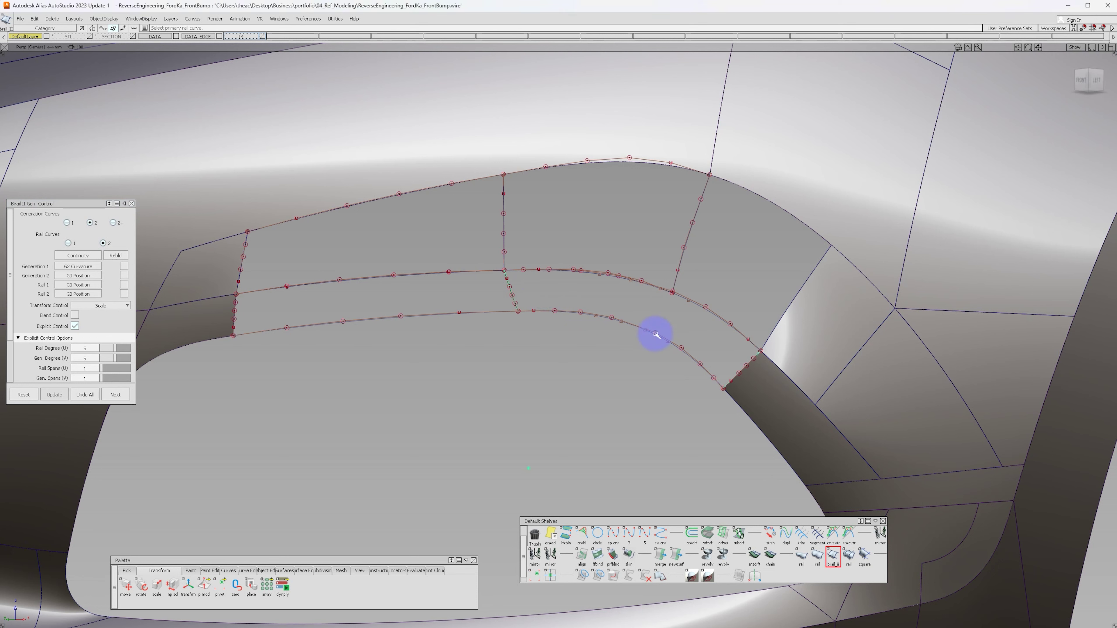
{"action": "left_click", "coordinate": [708, 310]}
{"action": "mouse_move", "coordinate": [708, 315]}
{"action": "left_mouse_down", "text": "alt+shift"}
{"action": "mouse_move", "coordinate": [721, 332]}
{"action": "mouse_move", "coordinate": [706, 345]}
{"action": "left_mouse_up", "text": "alt+shift"}
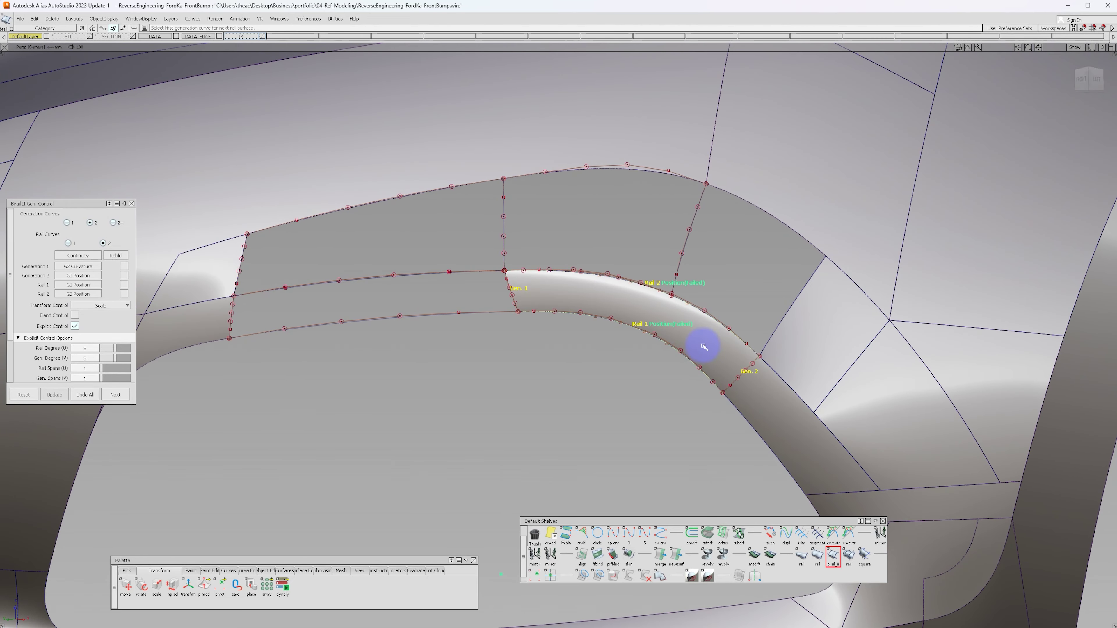
{"action": "left_click", "coordinate": [680, 300]}
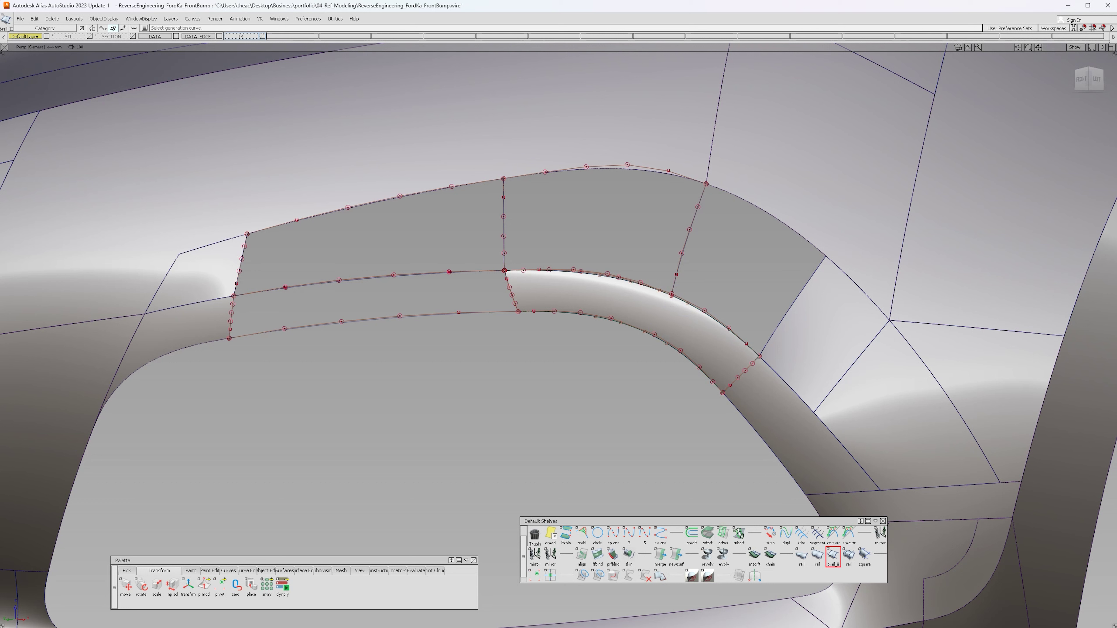
Search 'pr' in the Start menu and launch Adobe Photoshop 2024
{"action": "key", "text": "super"}
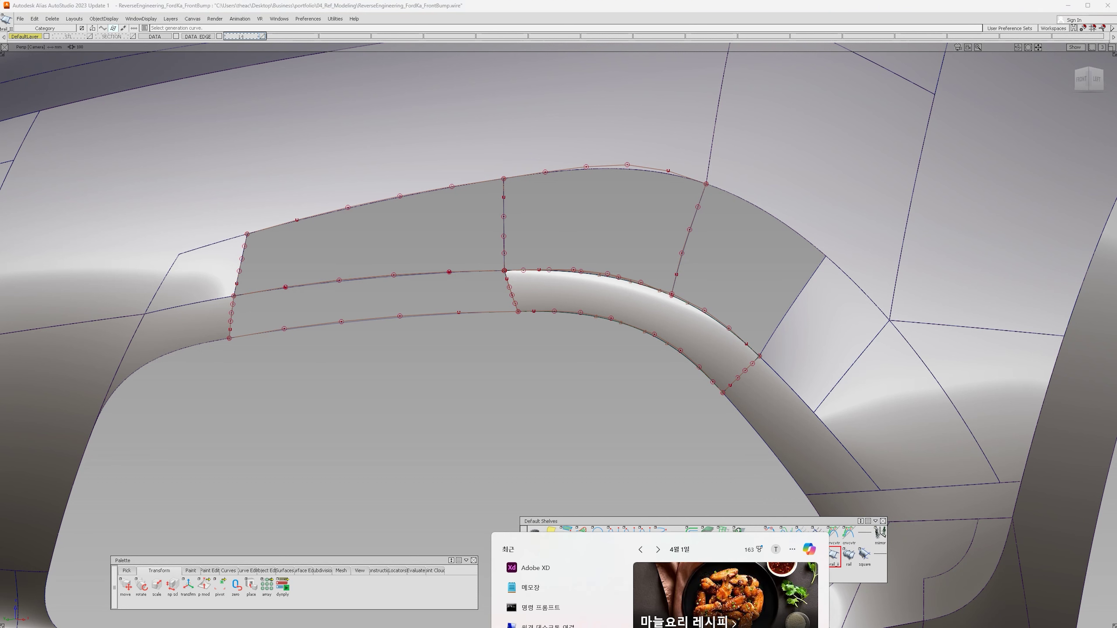
{"action": "type", "text": "pr"}
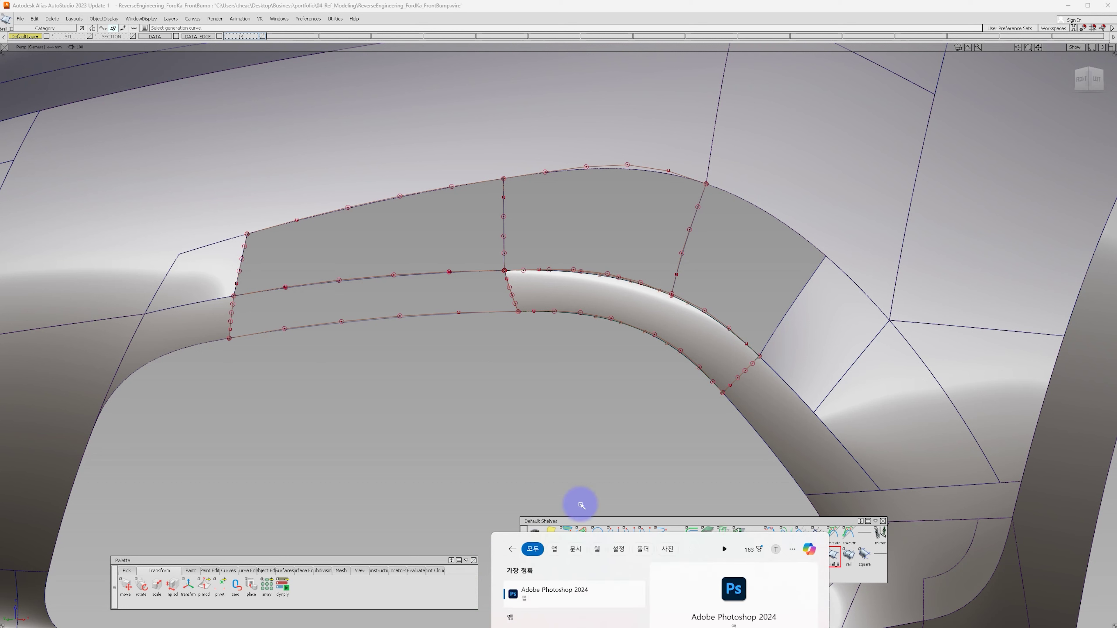
{"action": "left_click", "coordinate": [572, 591]}
{"action": "left_click", "coordinate": [588, 596]}
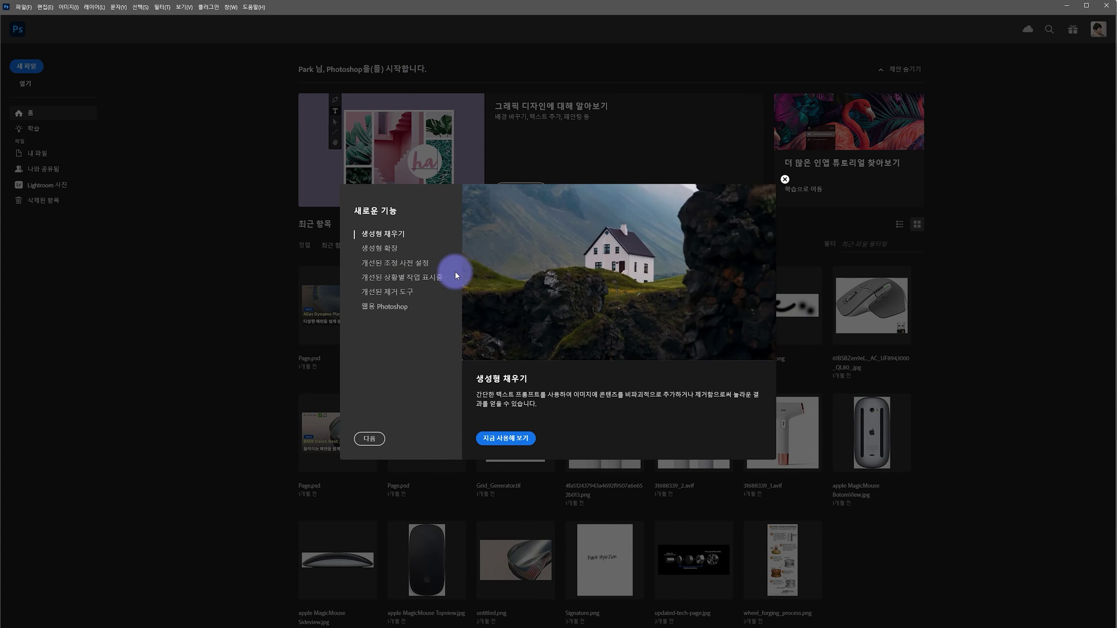
Open Grid_Generator.tif in Photoshop, hide Layer 2 and show the GD text layer
{"action": "left_click", "coordinate": [785, 180]}
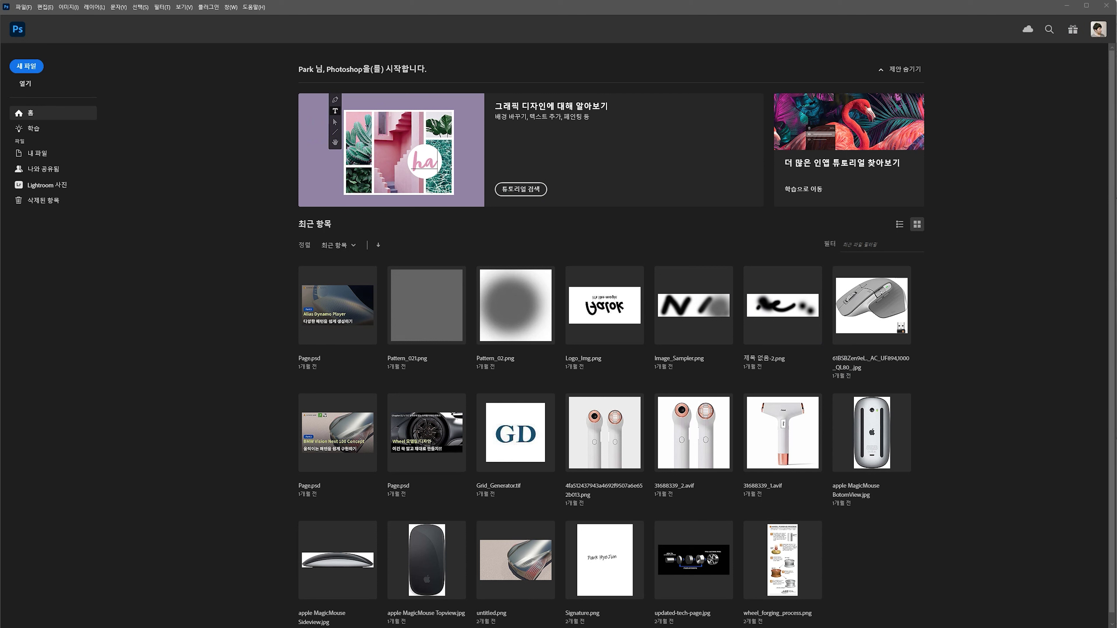
{"action": "left_click_drag", "start_coordinate": [286, 440], "coordinate": [497, 222]}
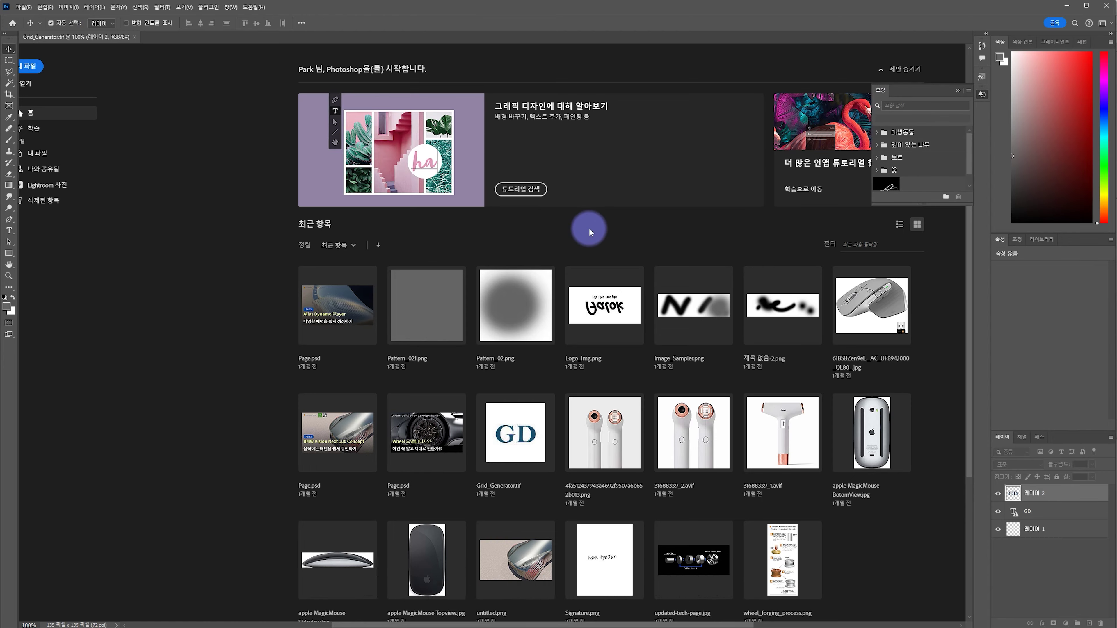
{"action": "left_click", "coordinate": [459, 381]}
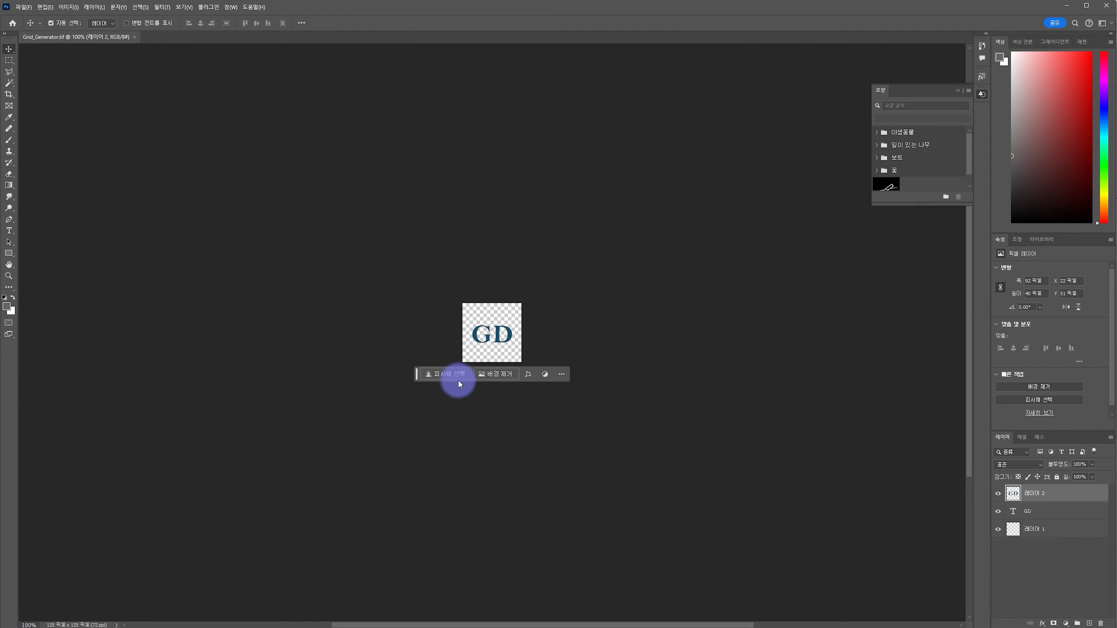
{"action": "left_click", "coordinate": [999, 495]}
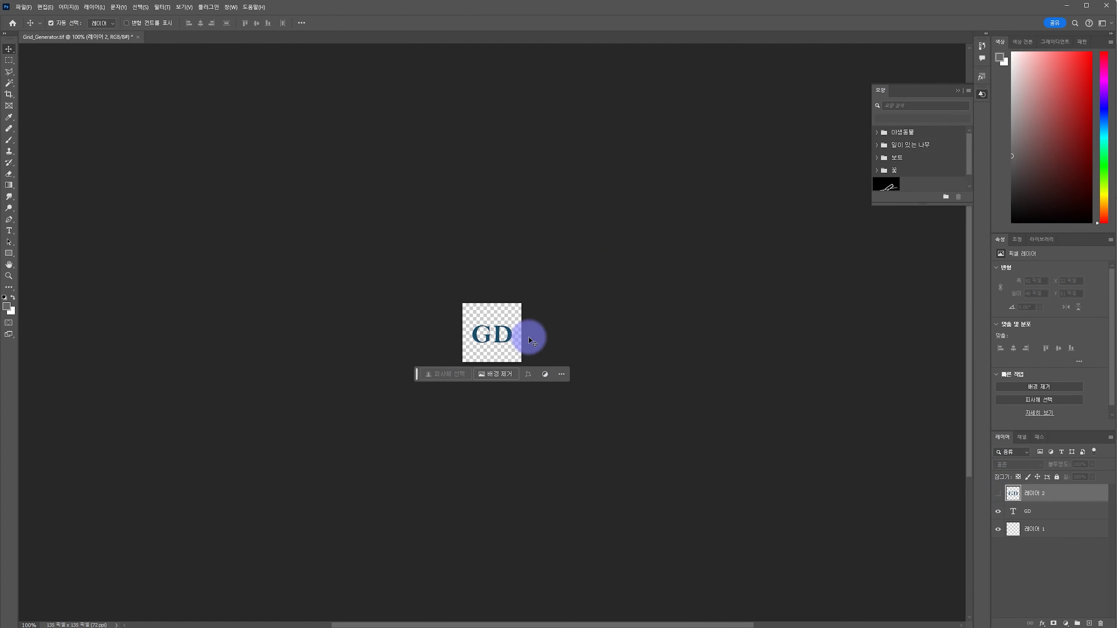
{"action": "left_click", "coordinate": [998, 512]}
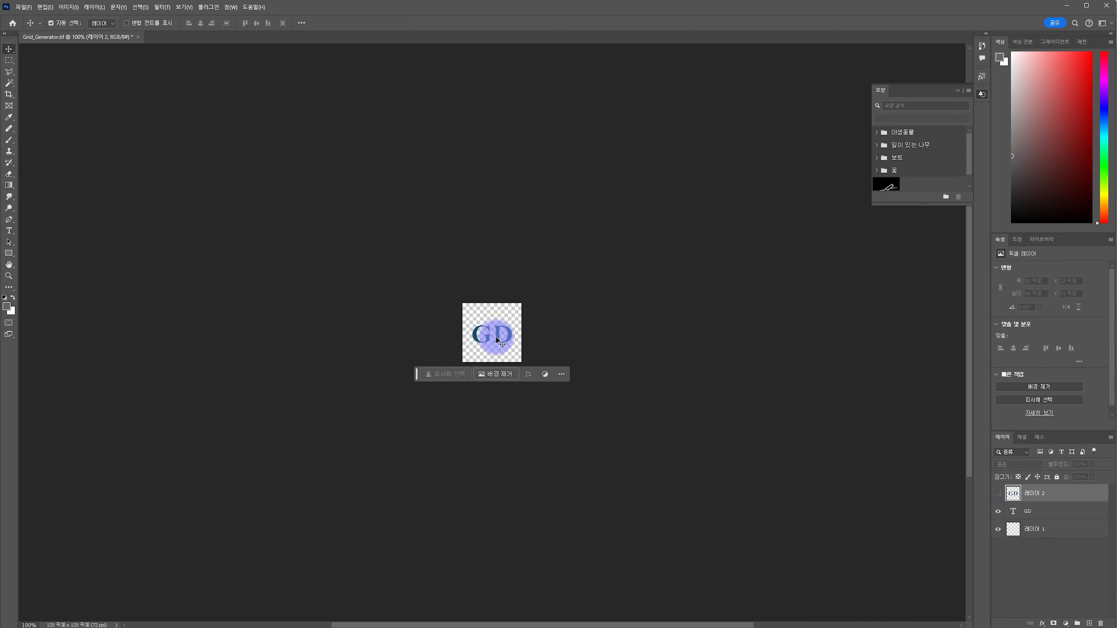
Retype the icon's GD lettering as BC and commit the edit
{"action": "left_click", "coordinate": [497, 340]}
{"action": "double_click", "coordinate": [506, 341]}
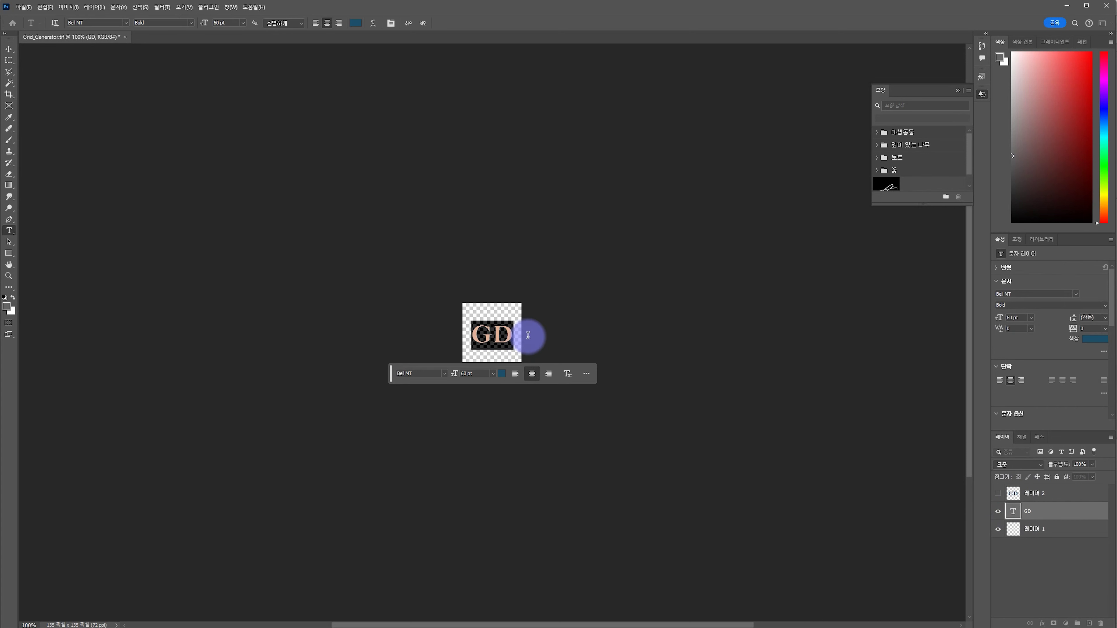
{"action": "type", "text": "BC"}
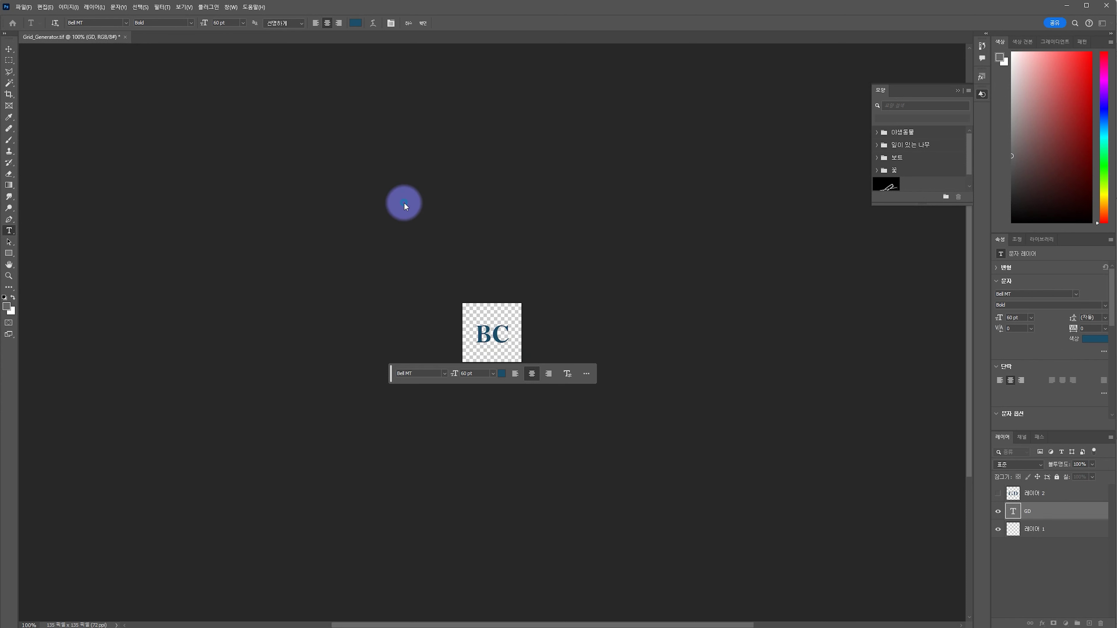
{"action": "key", "text": "ctrl+Return"}
{"action": "left_click", "coordinate": [1041, 520]}
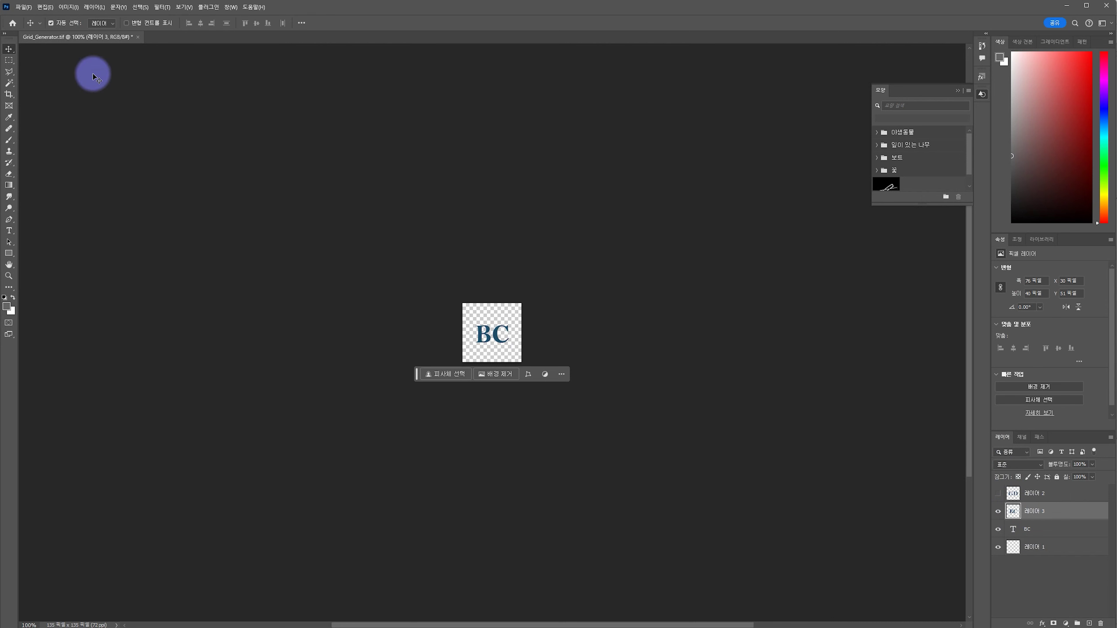
{"action": "left_click", "coordinate": [27, 8]}
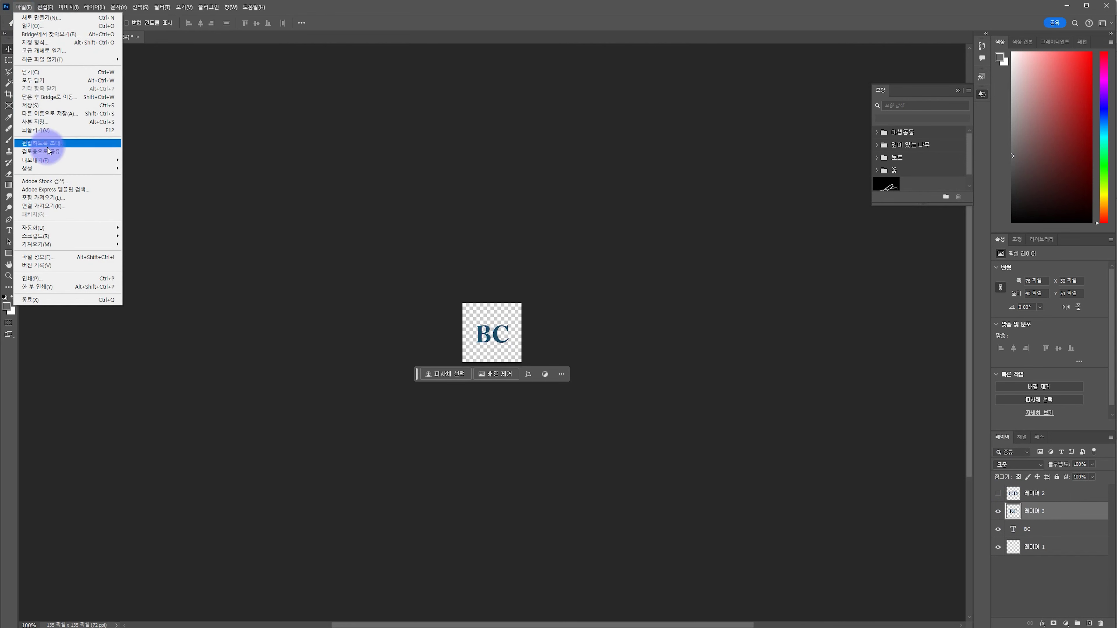
Save the edited icon, then Quick Export it as PNG into Alias_Function > small
{"action": "left_click", "coordinate": [74, 114]}
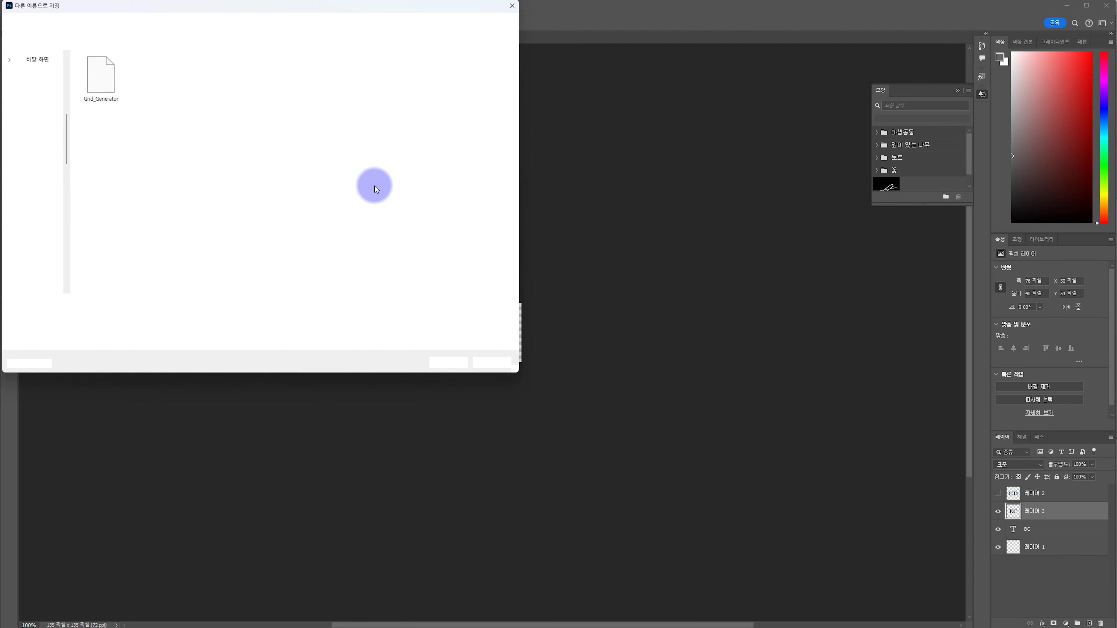
{"action": "left_click", "coordinate": [481, 354]}
{"action": "left_click", "coordinate": [26, 9]}
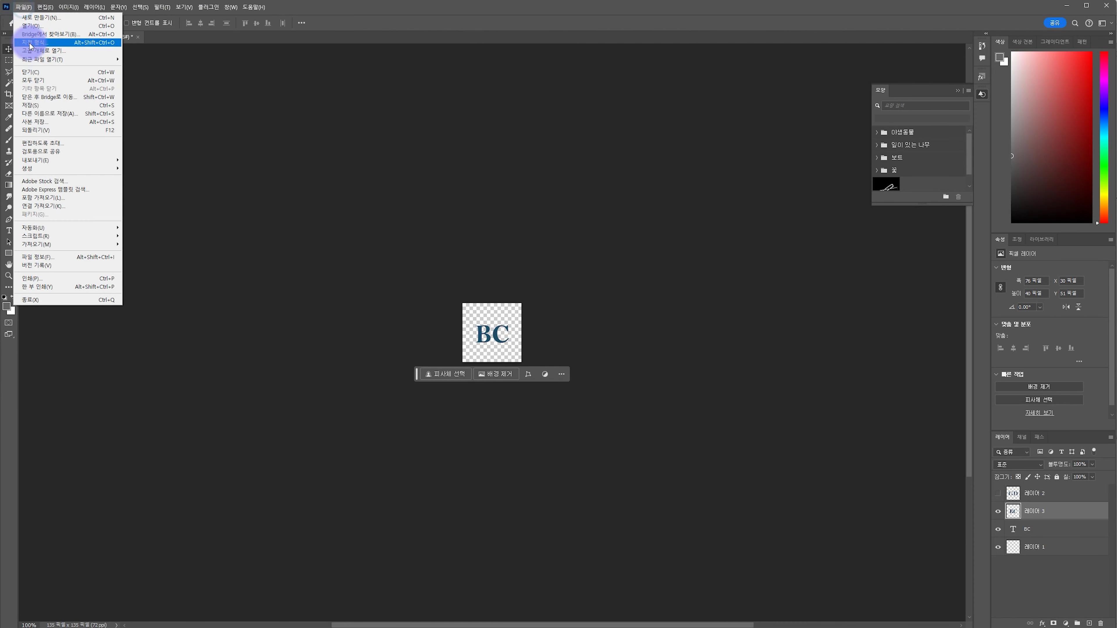
{"action": "mouse_move", "coordinate": [35, 160]}
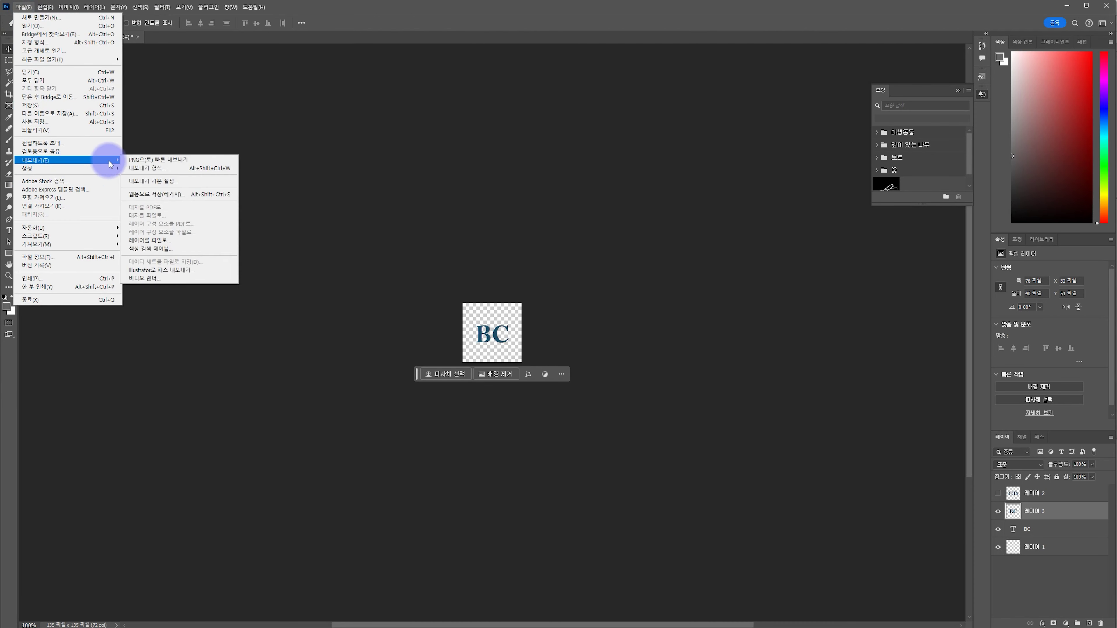
{"action": "left_click", "coordinate": [144, 160]}
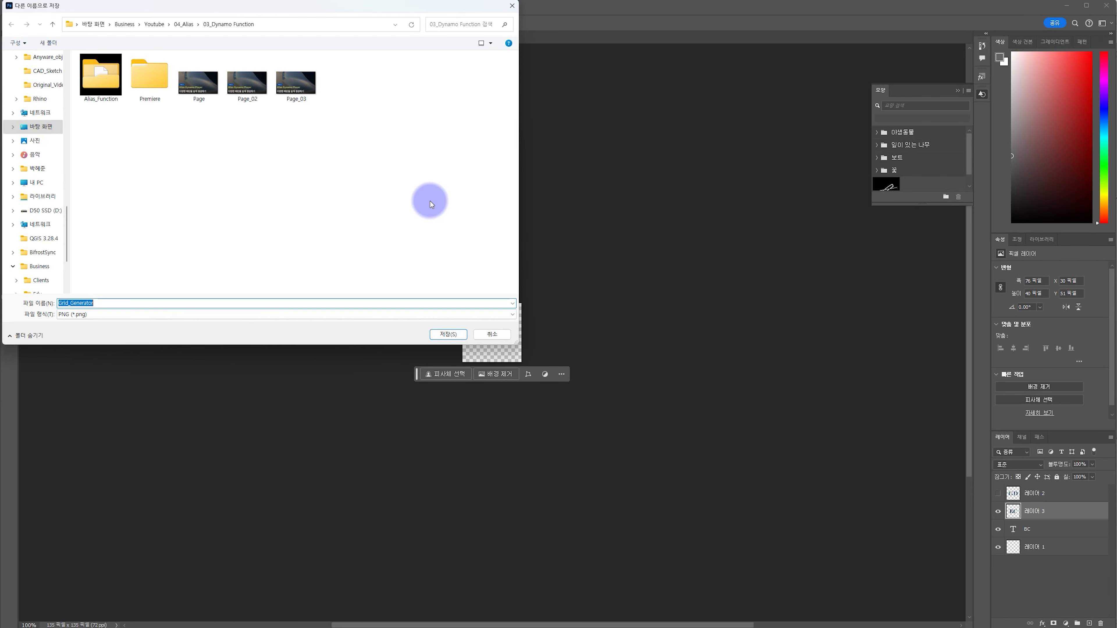
{"action": "double_click", "coordinate": [110, 82]}
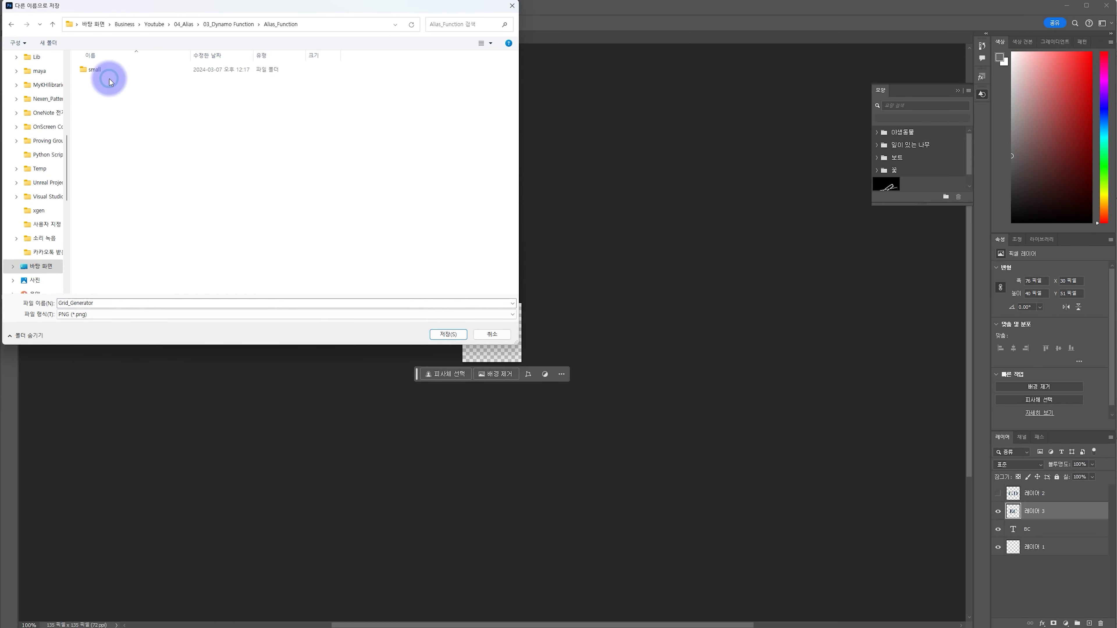
{"action": "double_click", "coordinate": [109, 69]}
{"action": "left_click", "coordinate": [100, 304]}
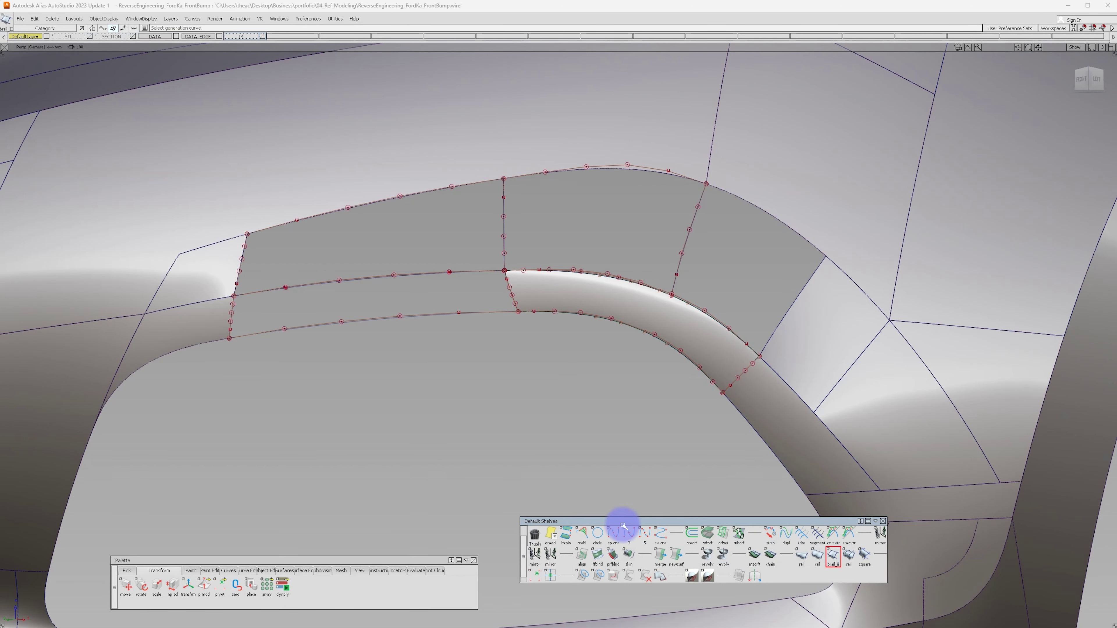
Switch the shelf to the Scripts set and open the b_crvs script in Dynamo Player
{"action": "left_click", "coordinate": [732, 529]}
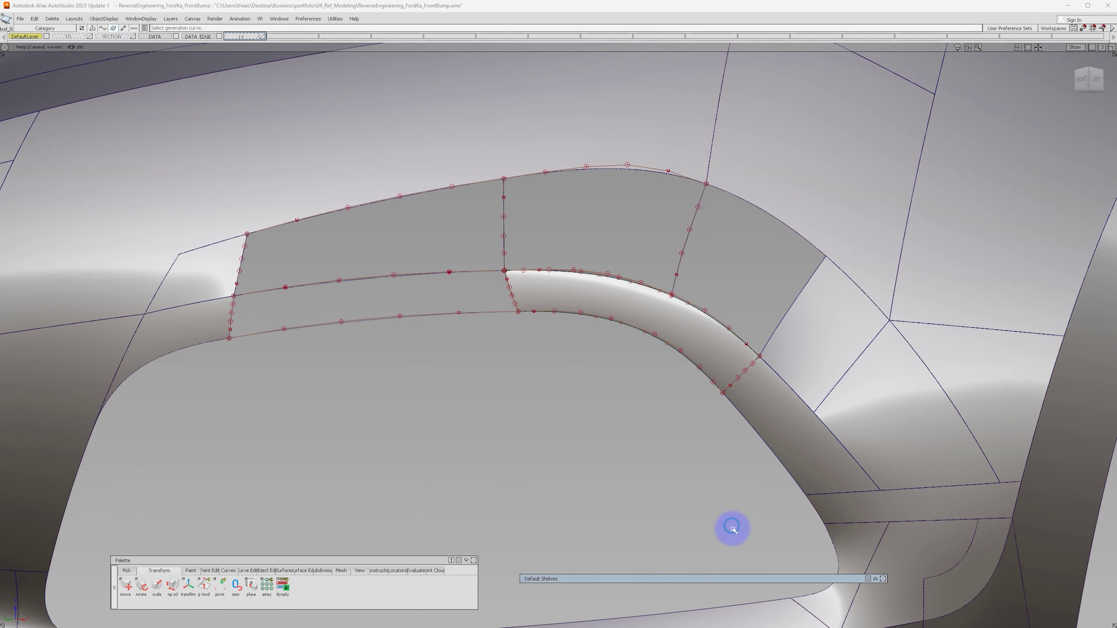
{"action": "left_click", "coordinate": [715, 579]}
{"action": "left_click", "coordinate": [735, 532]}
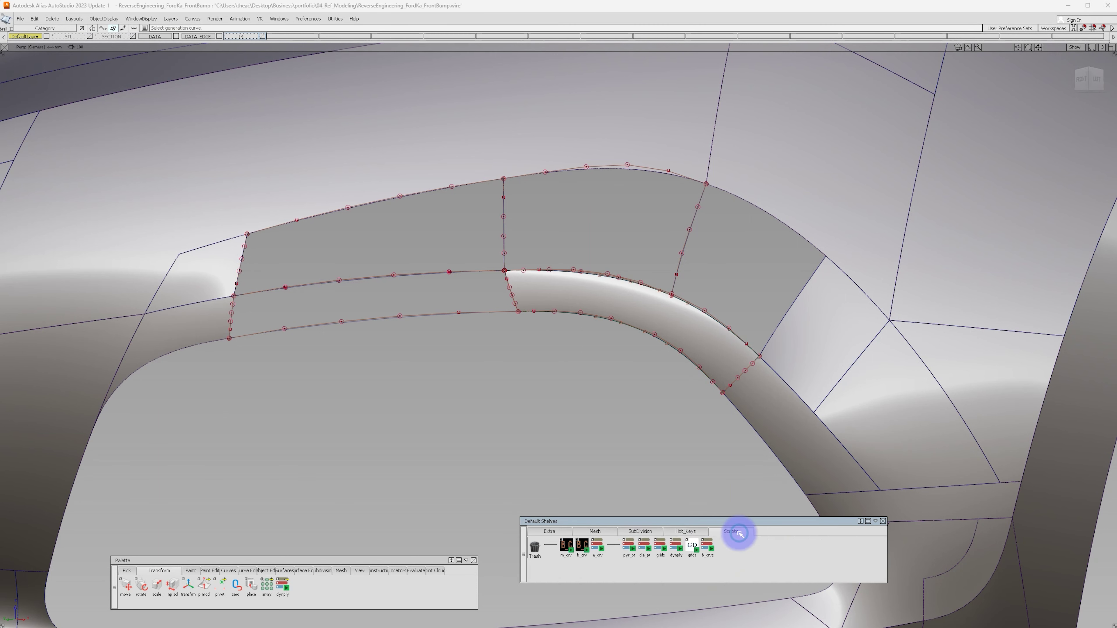
{"action": "left_click", "coordinate": [708, 548]}
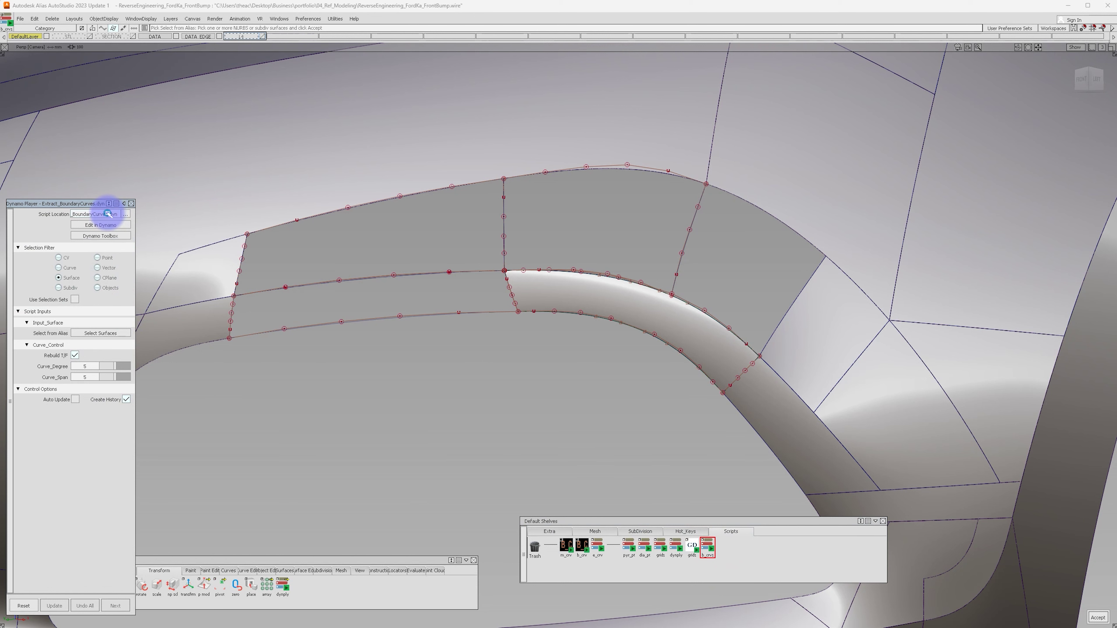
Copy the Extract_BoundaryCurves.dyn file name and use it as the PNG export name
{"action": "left_click", "coordinate": [129, 216]}
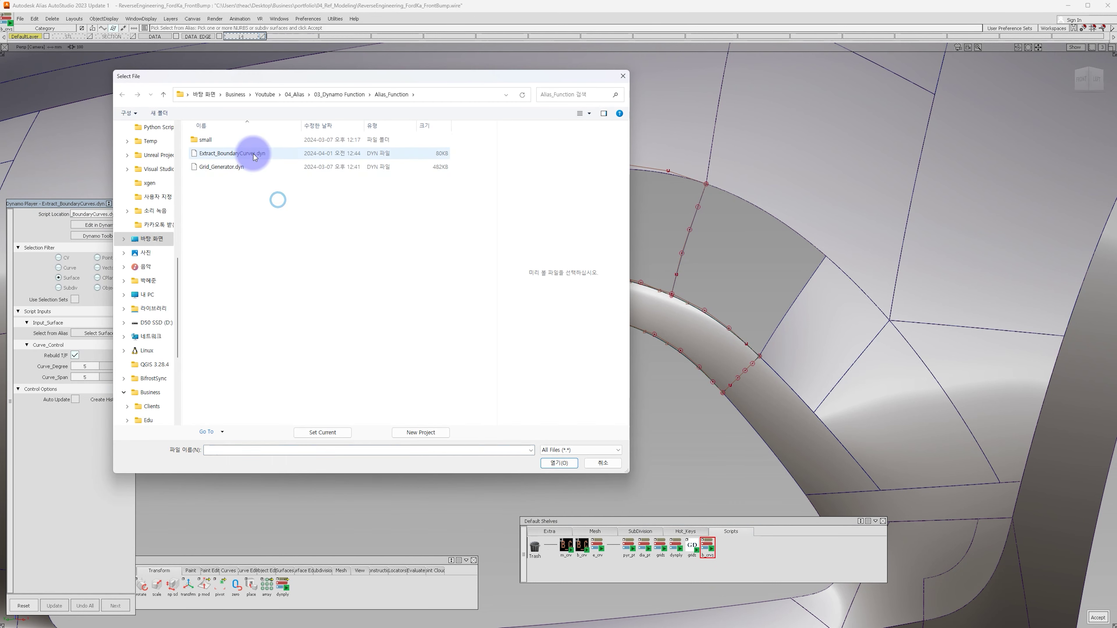
{"action": "left_click", "coordinate": [238, 158]}
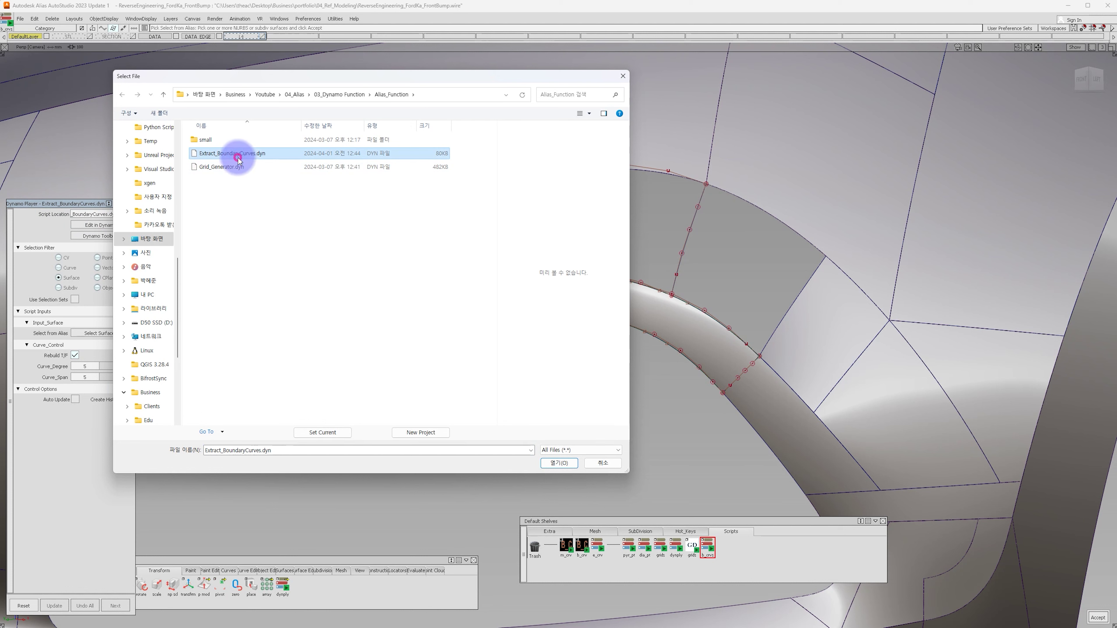
{"action": "right_click", "coordinate": [237, 158]}
{"action": "left_click", "coordinate": [269, 347]}
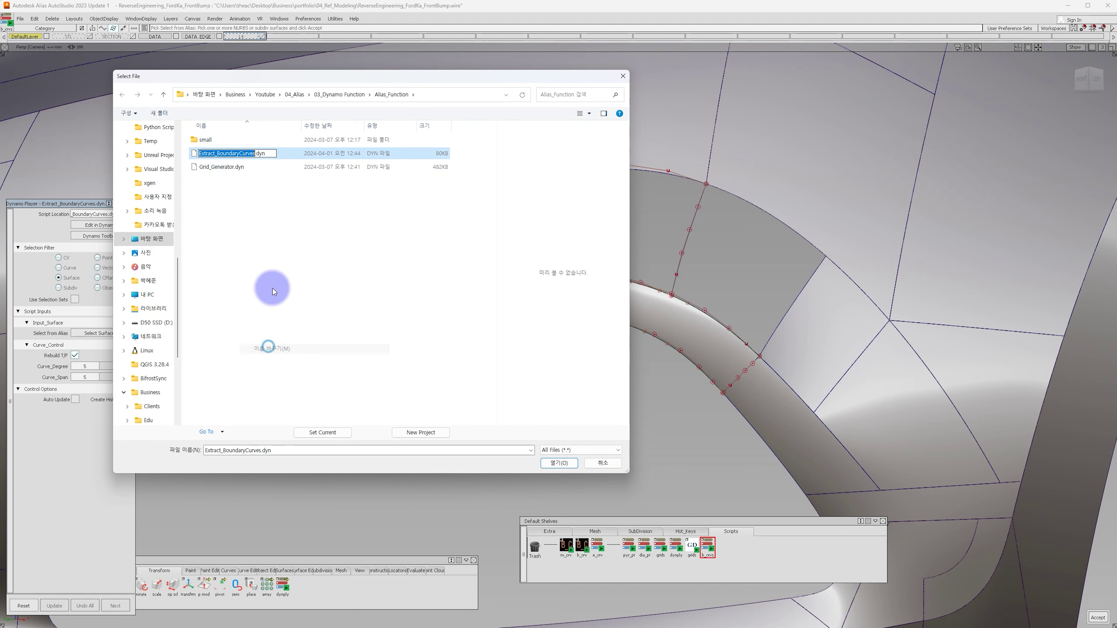
{"action": "left_click", "coordinate": [304, 228]}
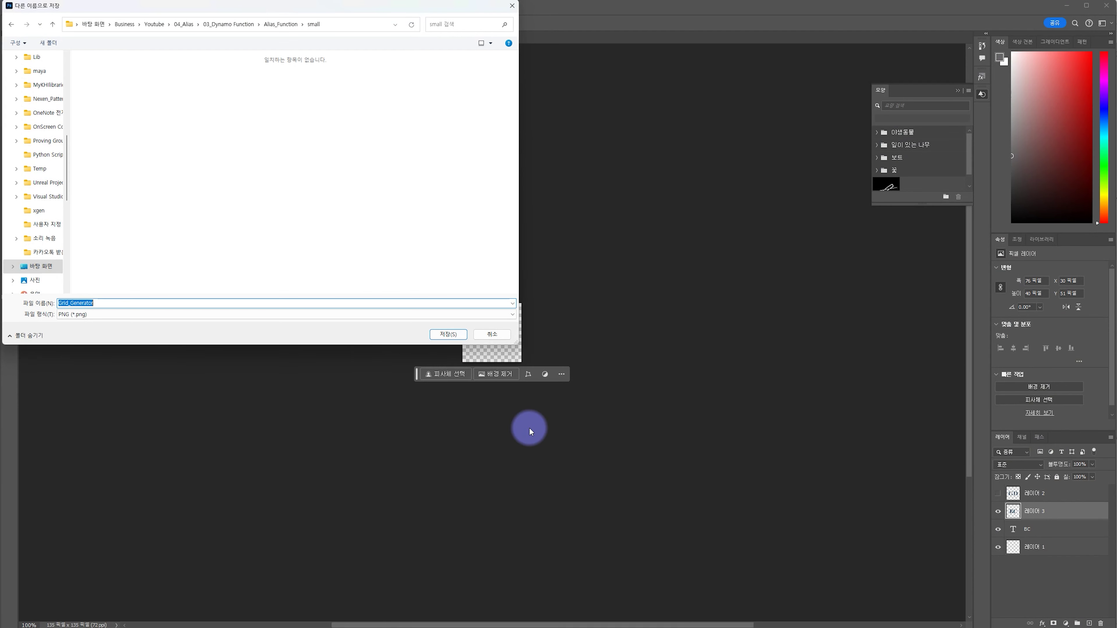
{"action": "left_click", "coordinate": [112, 303]}
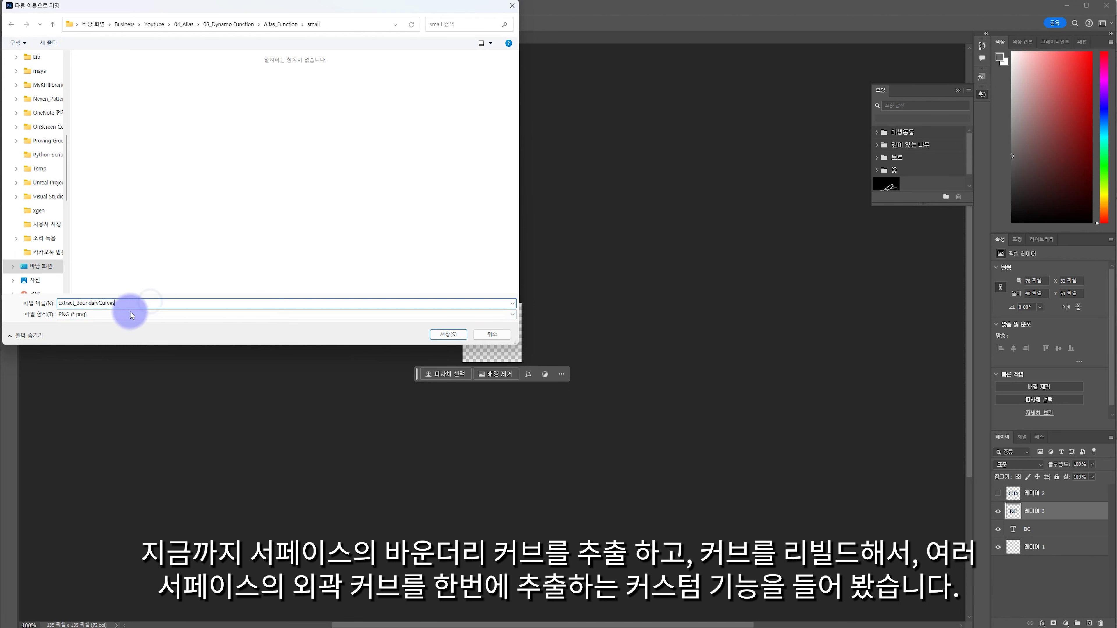
Save the icon as Extract_BoundaryCurves.png and check BC appears on the b_crvs shelf tool
{"action": "left_click", "coordinate": [448, 335]}
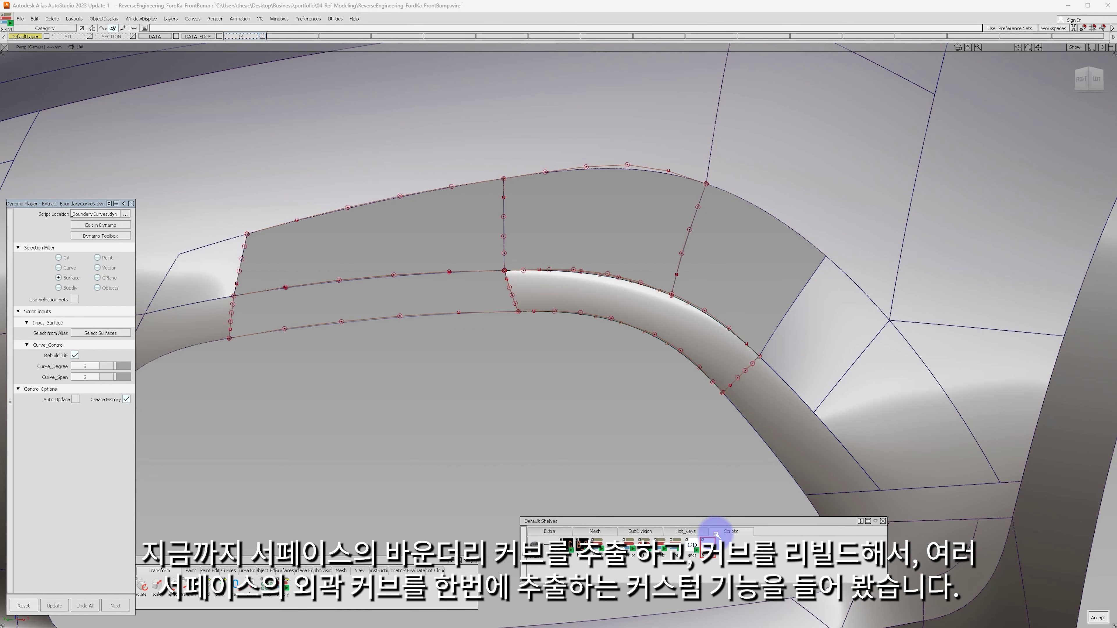
{"action": "mouse_move", "coordinate": [642, 325]}
{"action": "left_mouse_down", "text": "ctrl+shift"}
{"action": "mouse_move", "coordinate": [649, 307]}
{"action": "mouse_move", "coordinate": [677, 359]}
{"action": "mouse_move", "coordinate": [611, 382]}
{"action": "mouse_move", "coordinate": [619, 388]}
{"action": "left_mouse_up", "text": "ctrl+shift"}
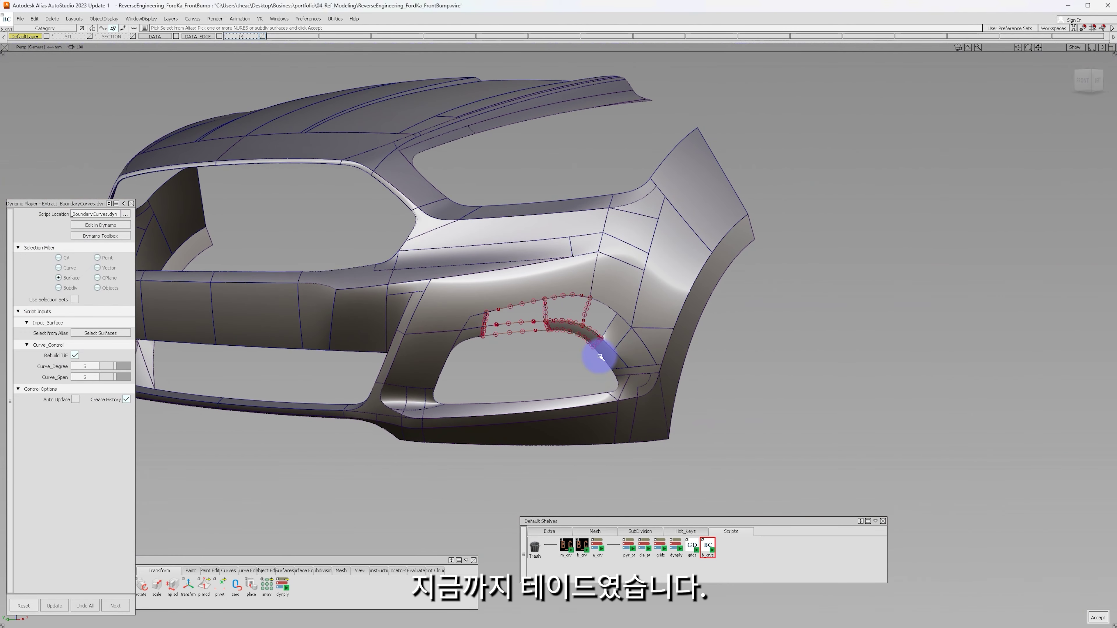